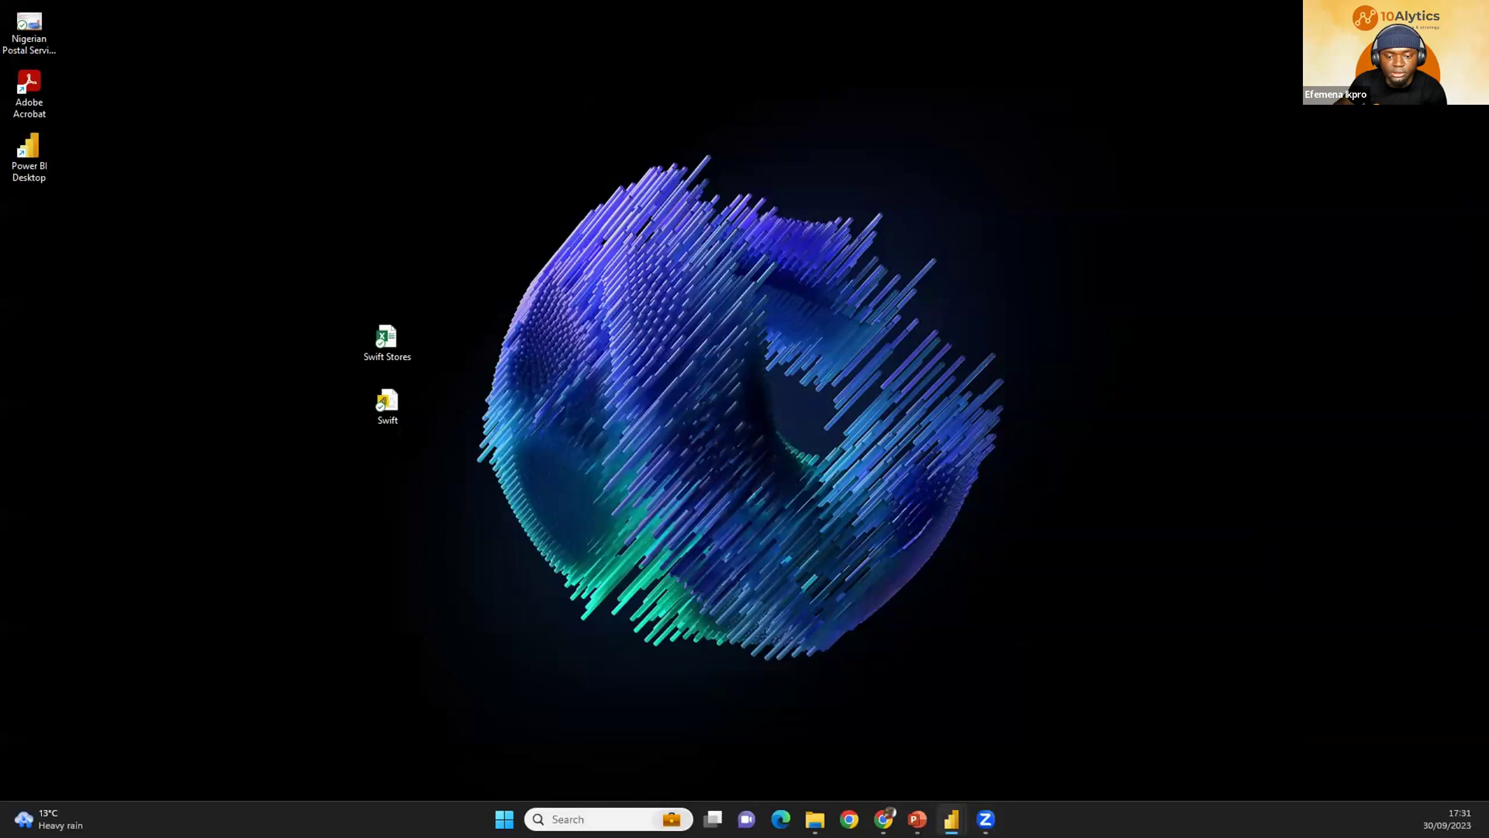
click(578, 819)
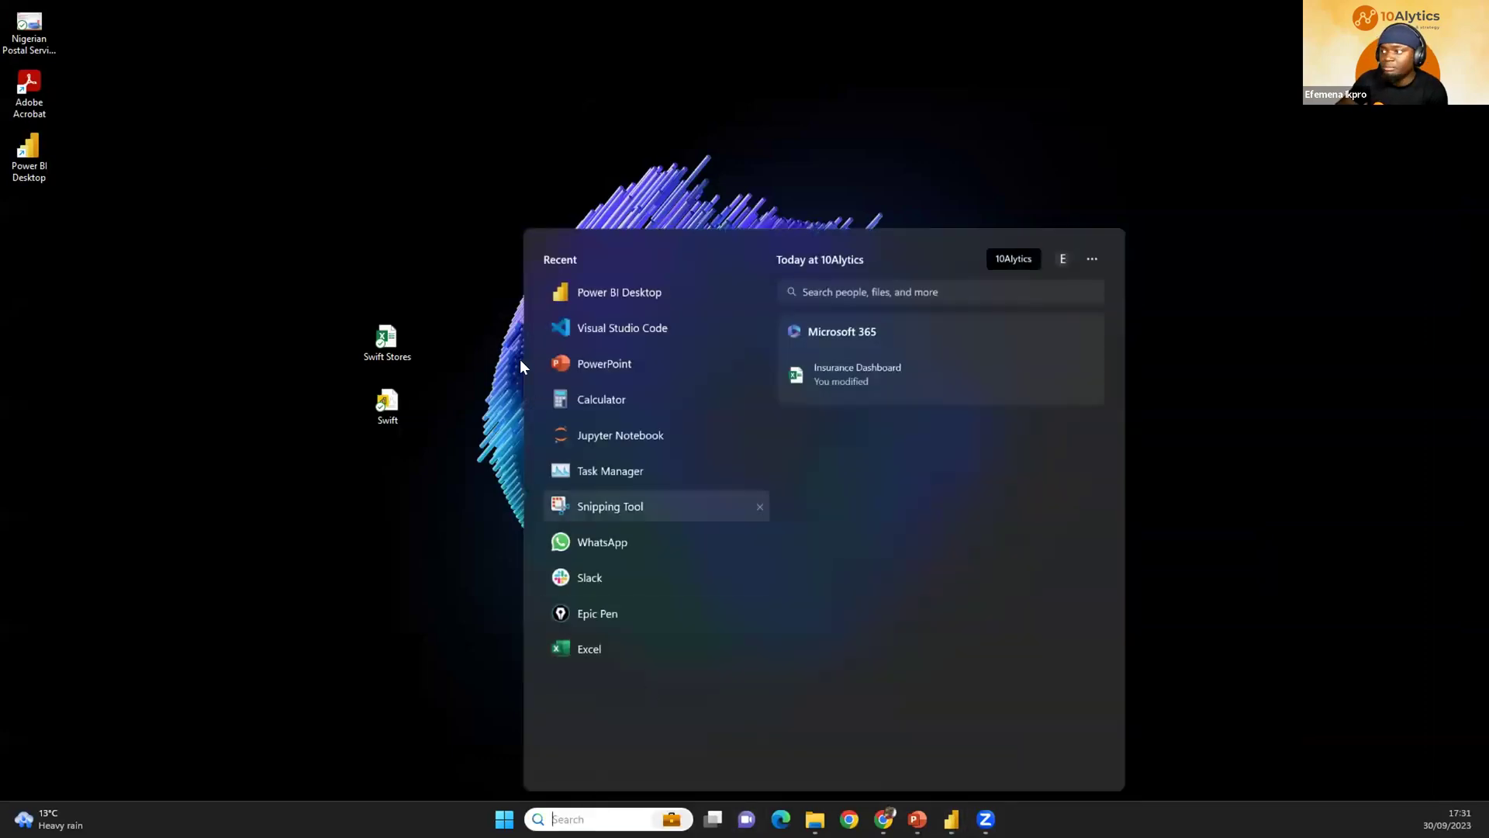
click(639, 198)
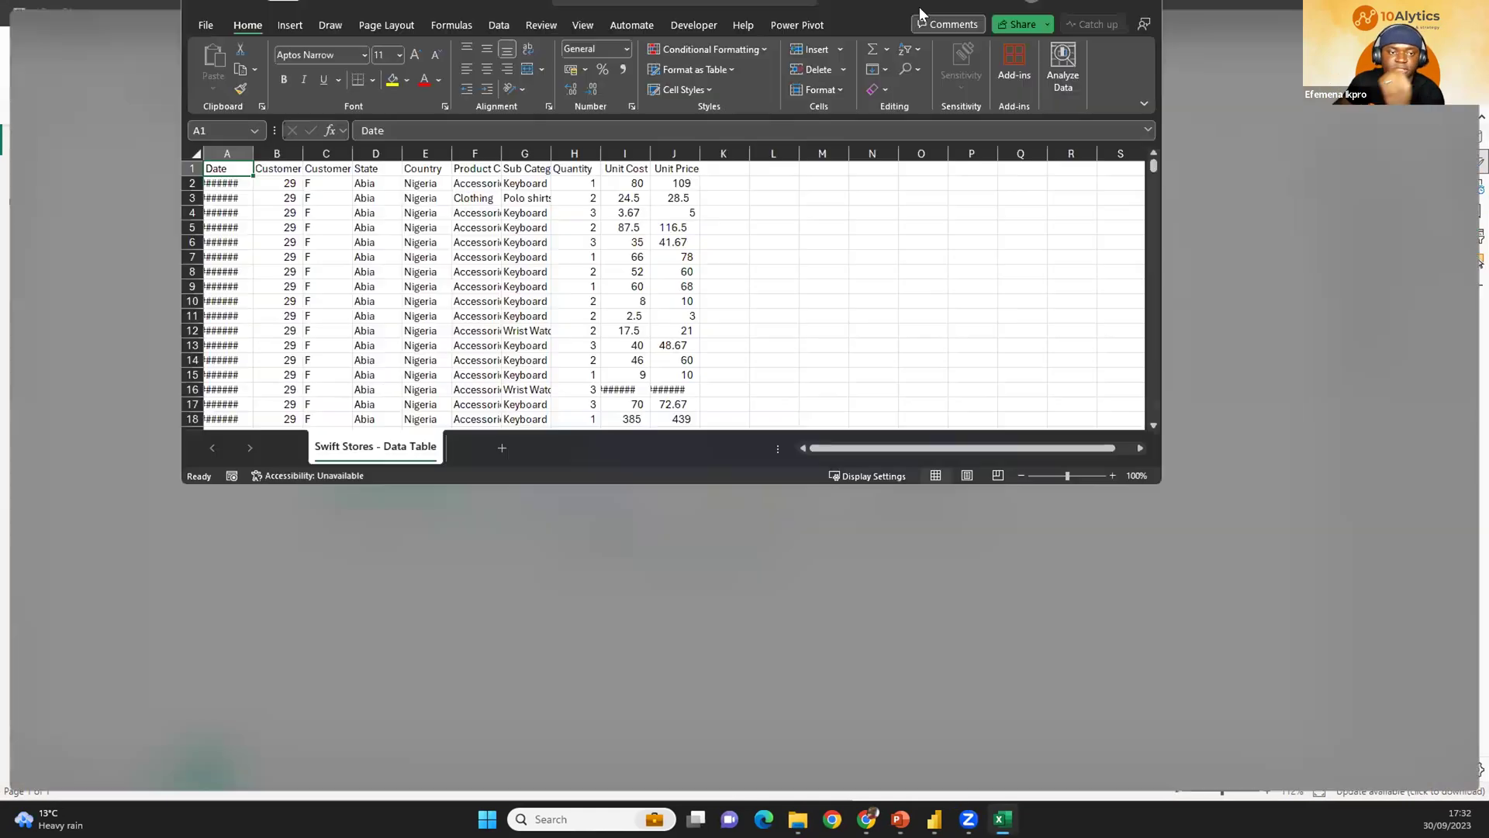
Maximize the Swift Stores workbook window, enlarge the sheet view and autofit columns A to J to their contents.
double_click(907, 27)
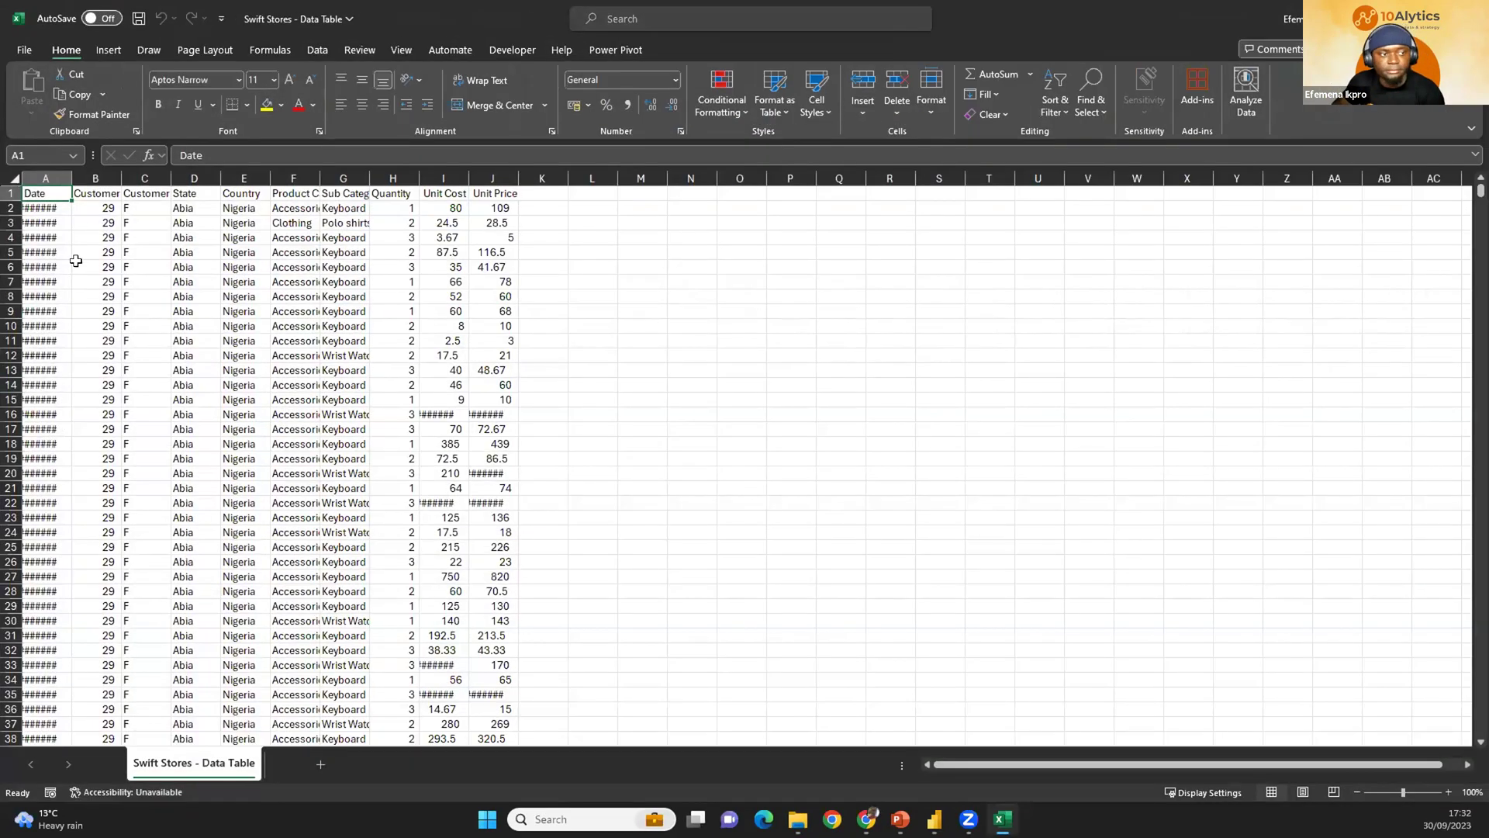
double_click(71, 178)
scroll(216, 348, up, 3)
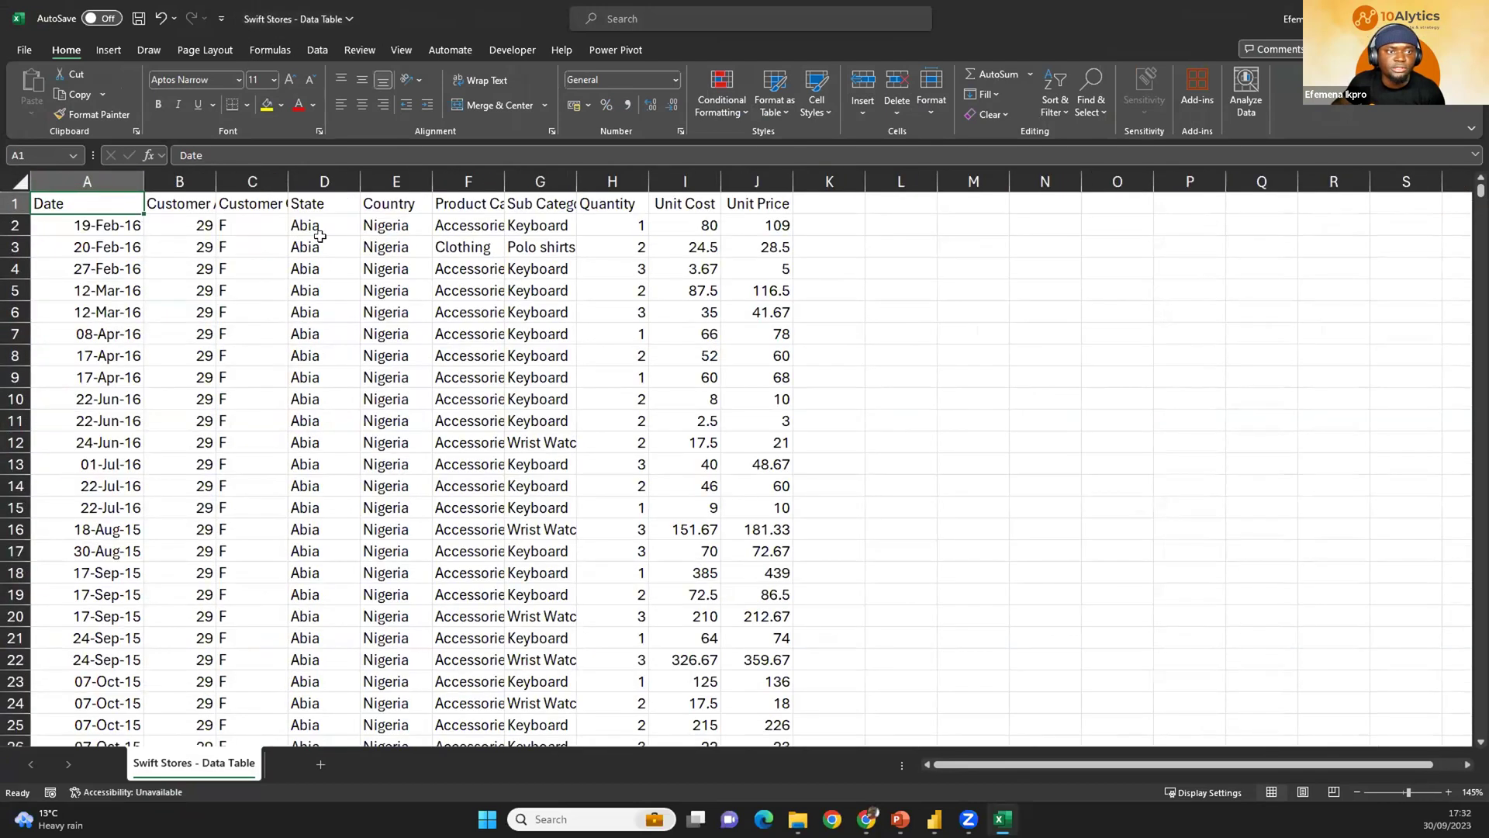
scroll(325, 411, up, 2)
drag(100, 183, 949, 183)
double_click(949, 184)
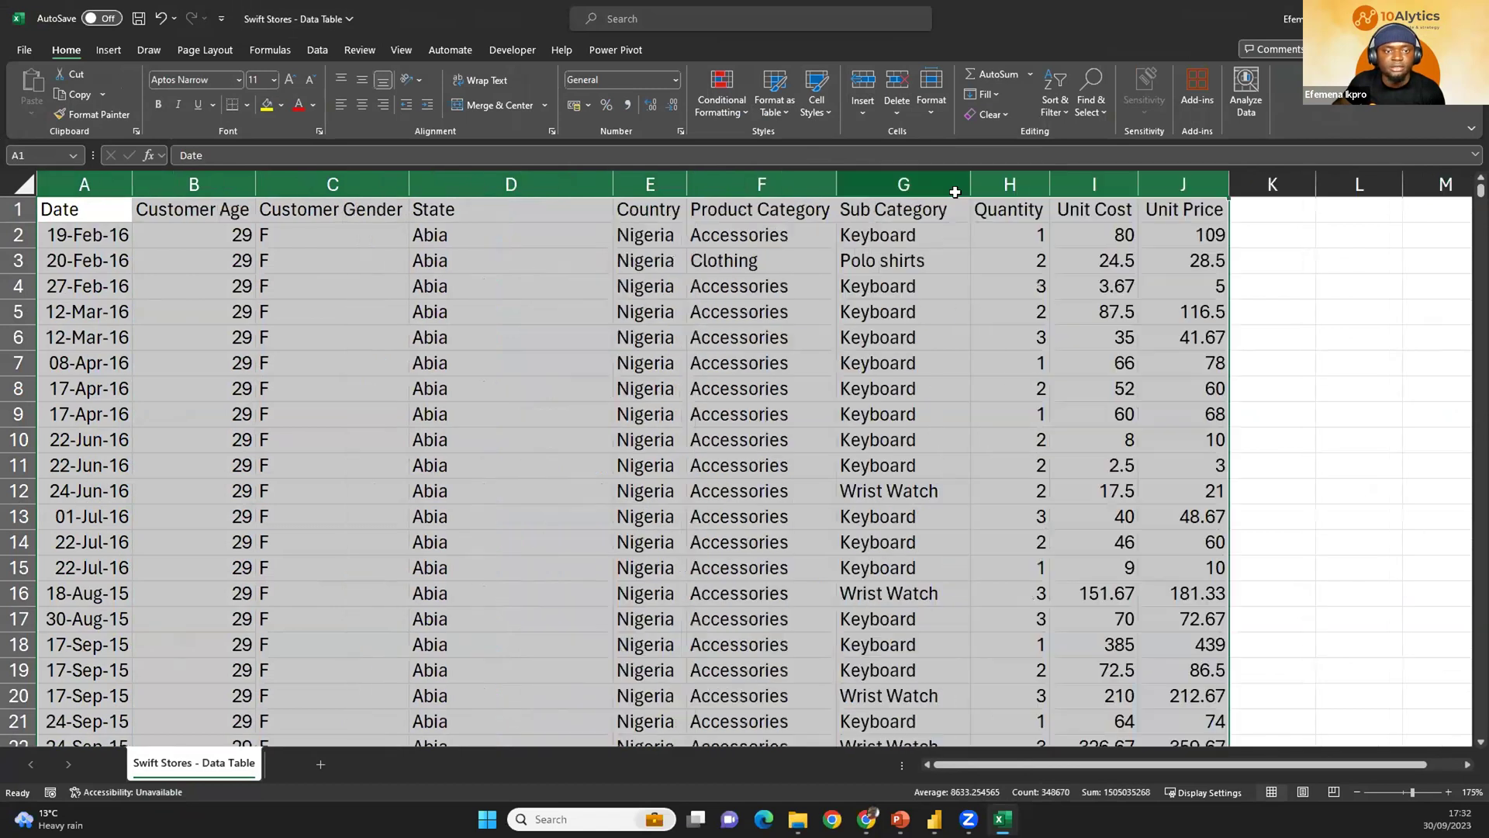
click(887, 333)
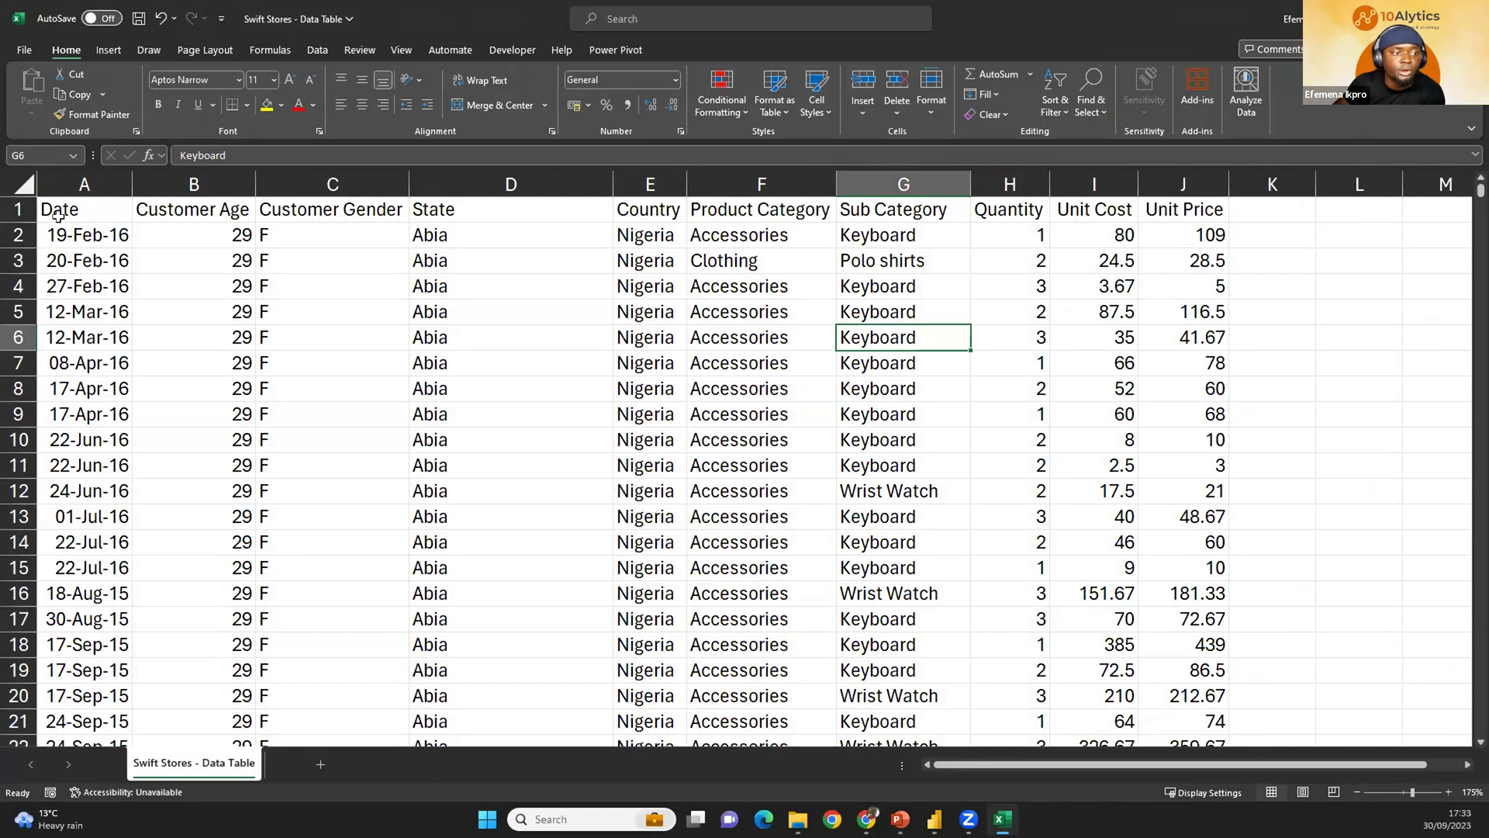
Examine the individual sales records in rows 2 to 4 of the Swift Stores data table.
click(13, 234)
click(14, 260)
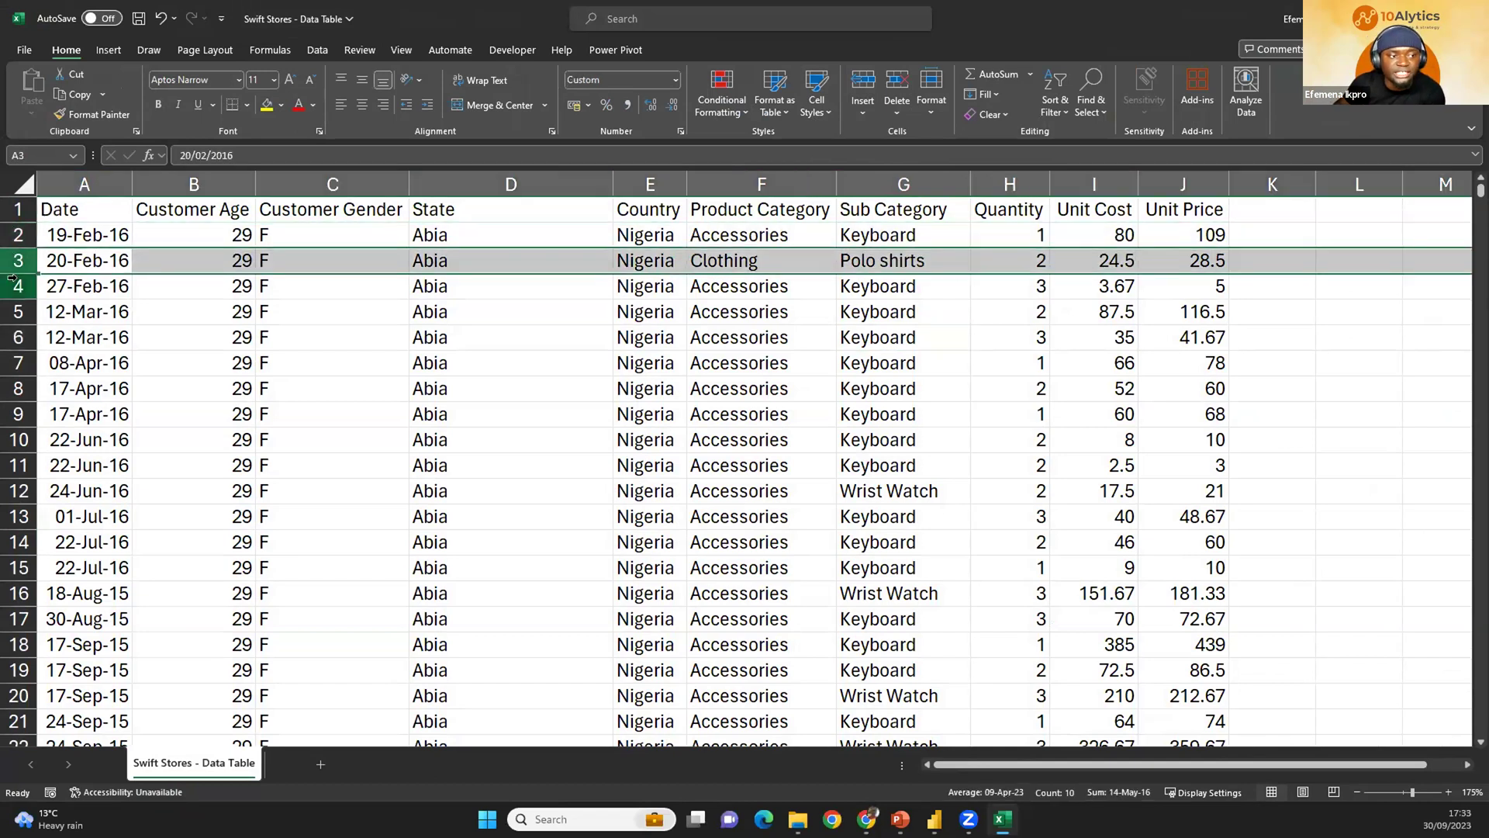
click(13, 281)
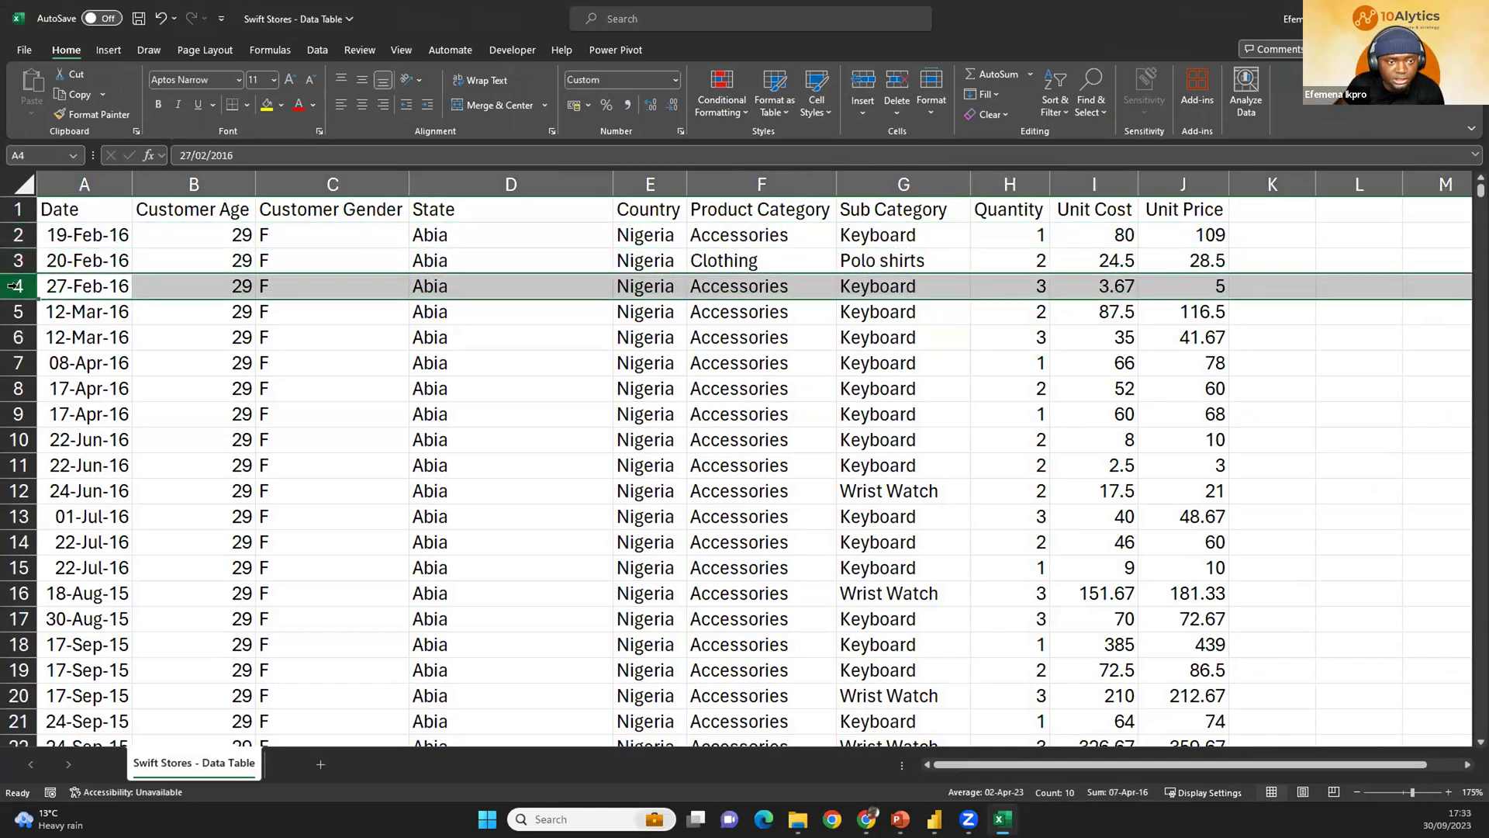
click(13, 234)
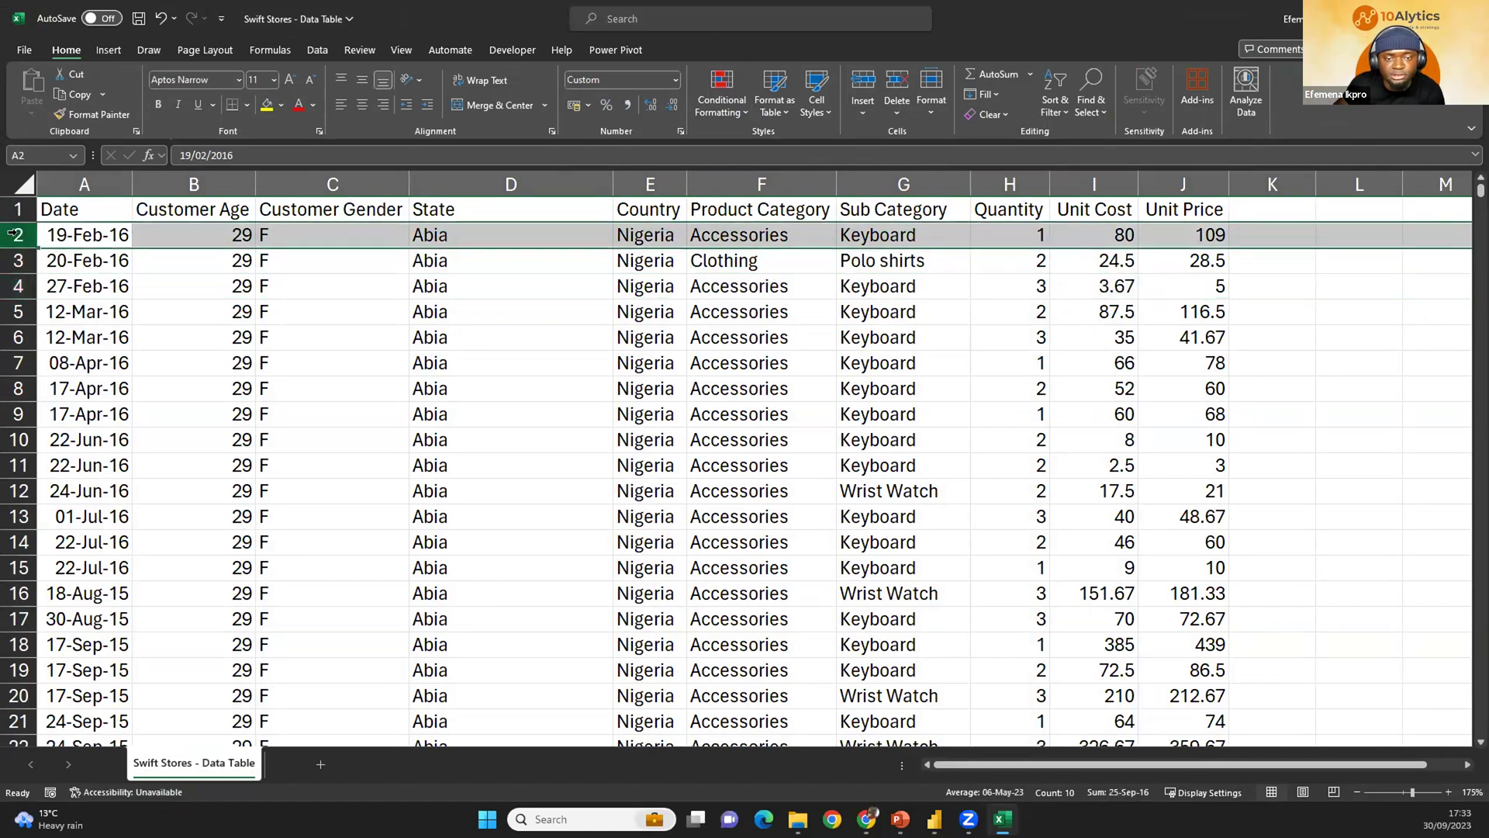
Examine the Date, Customer Age, Customer Gender, State and Country columns using the first record as the example.
click(69, 176)
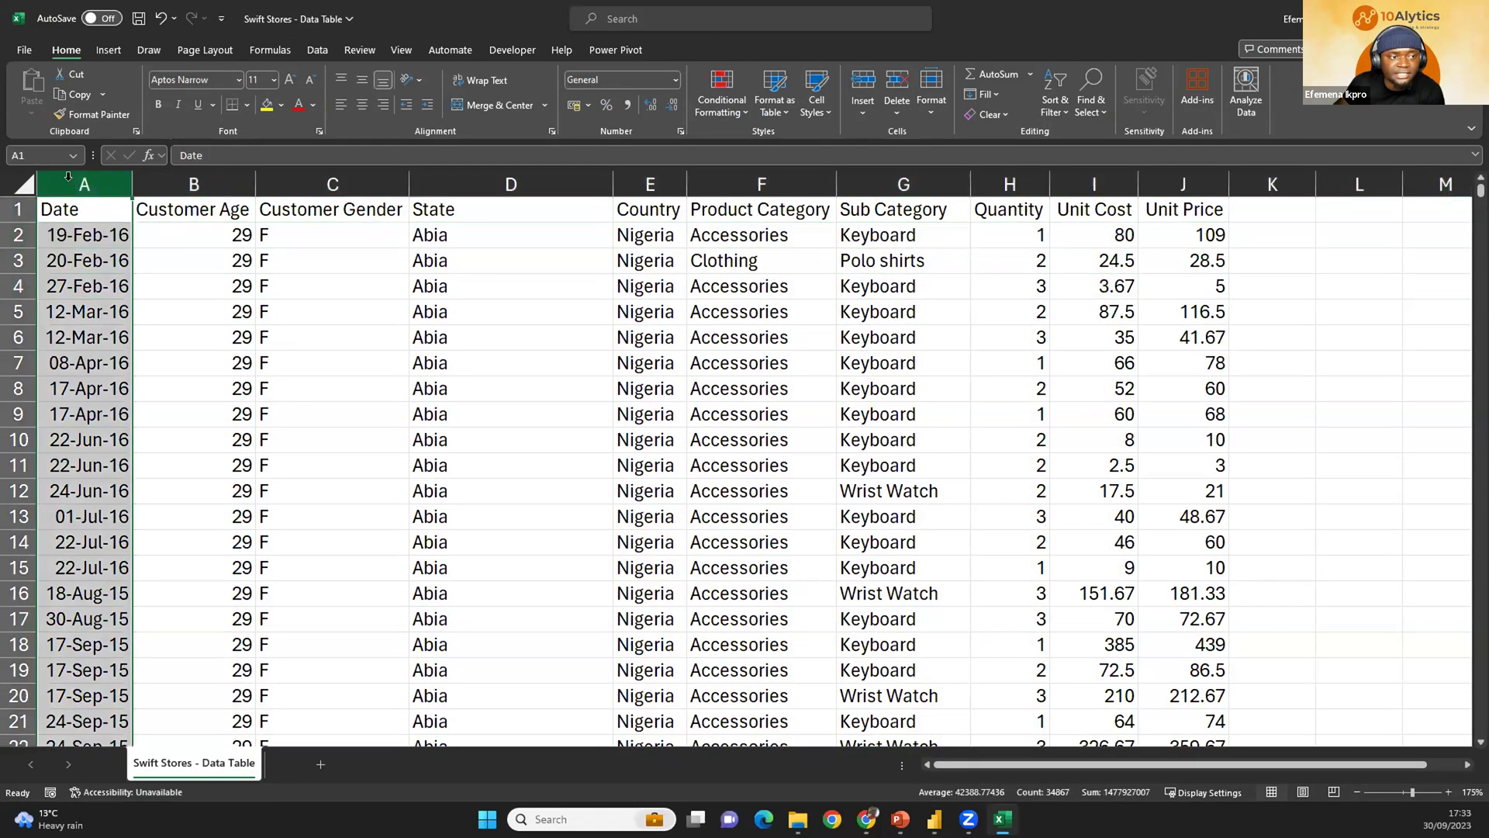
click(62, 227)
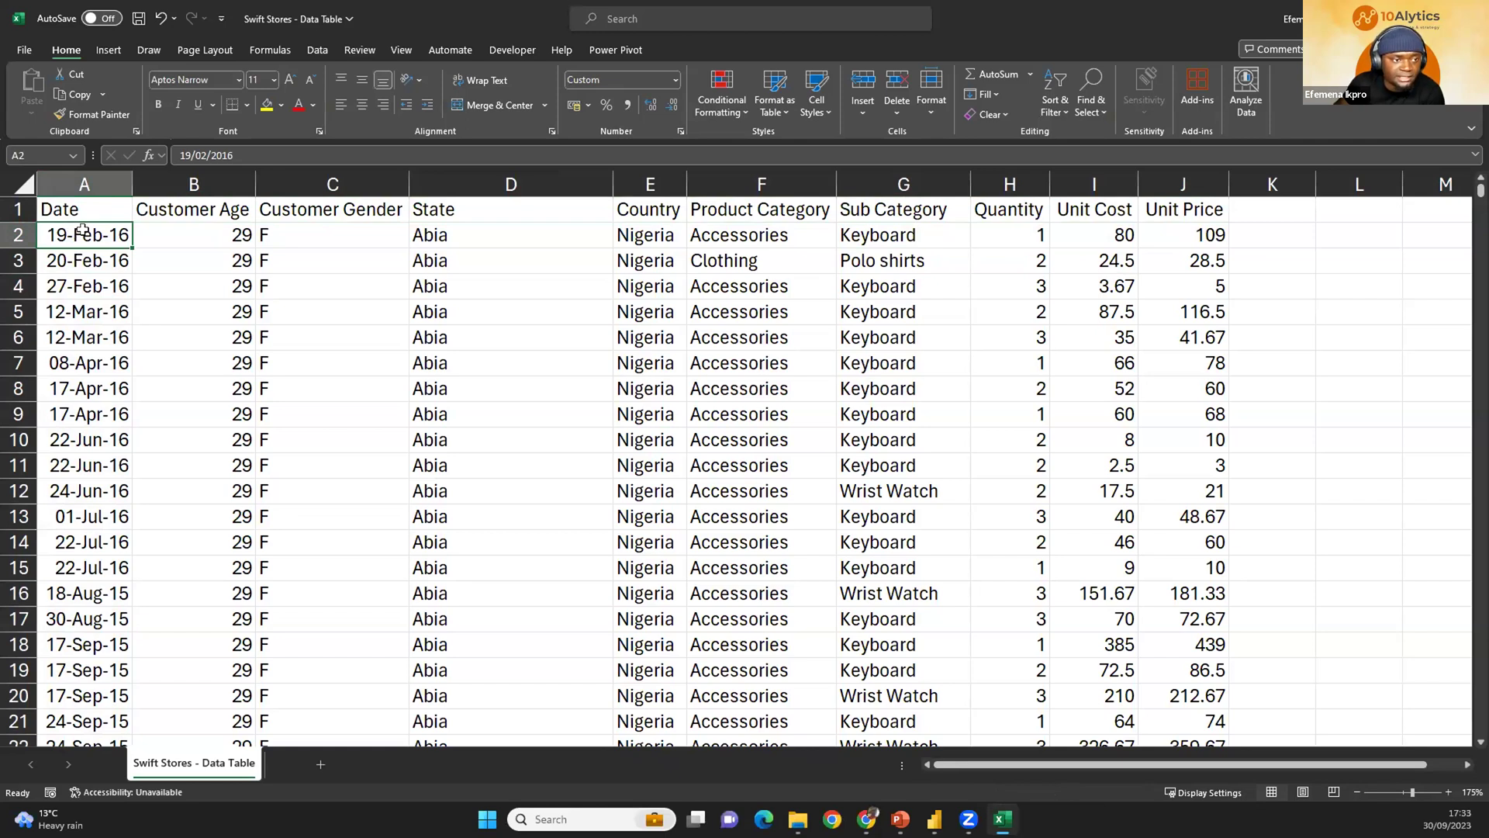
click(181, 179)
click(191, 229)
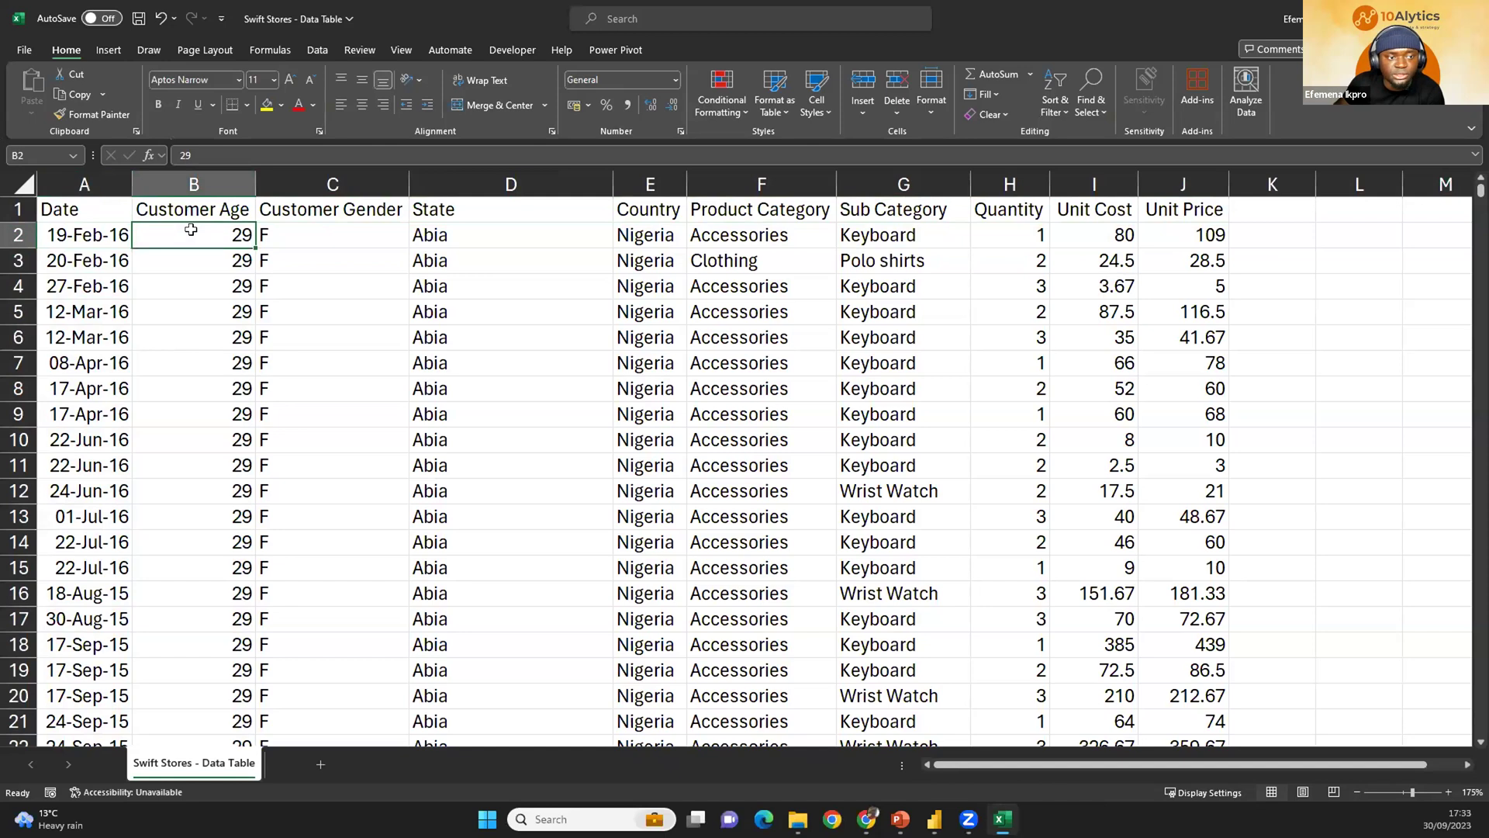
drag(310, 233, 87, 232)
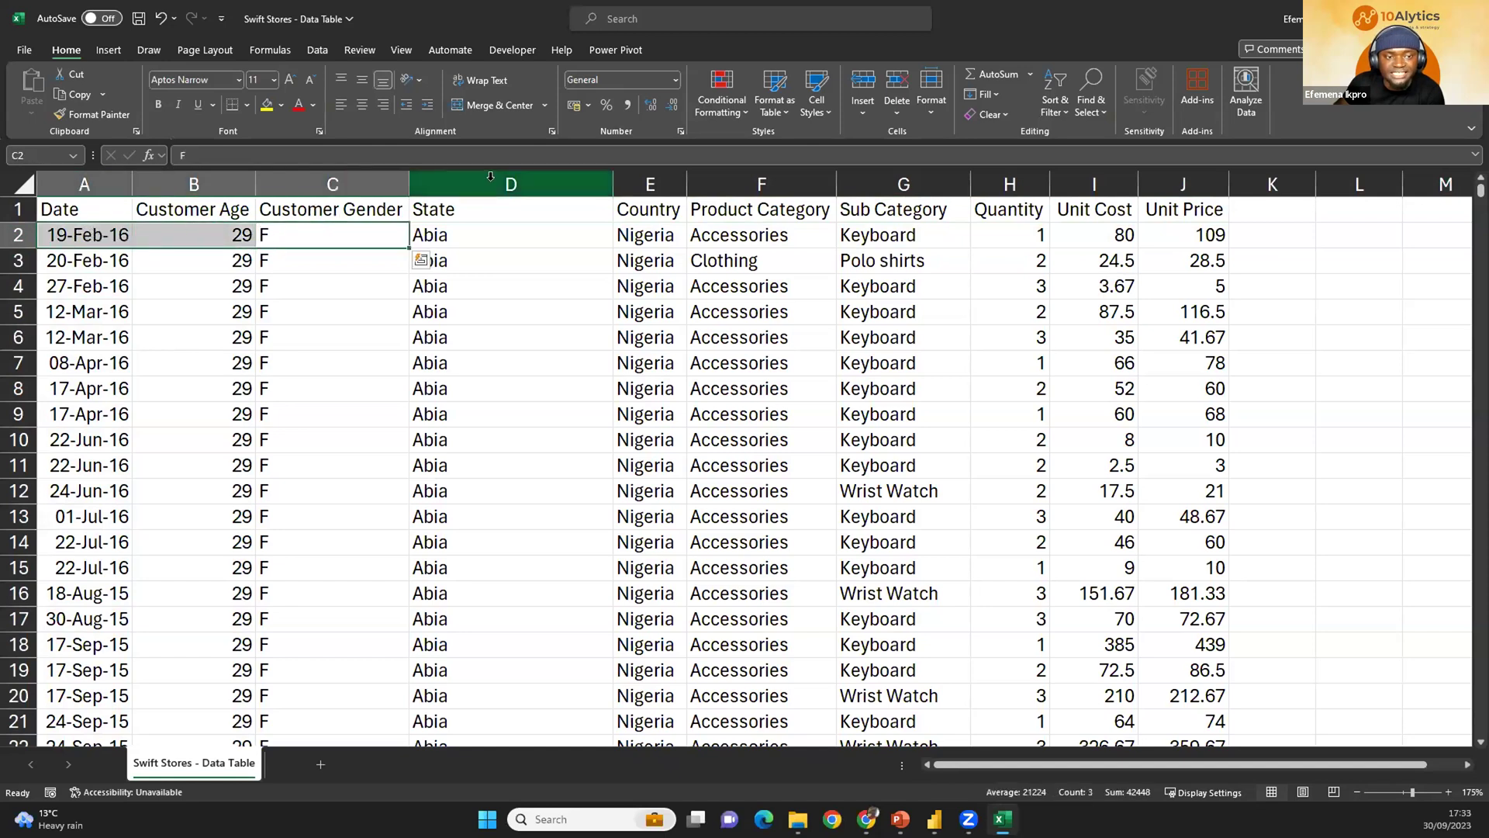
click(486, 179)
click(485, 232)
drag(410, 237, 79, 232)
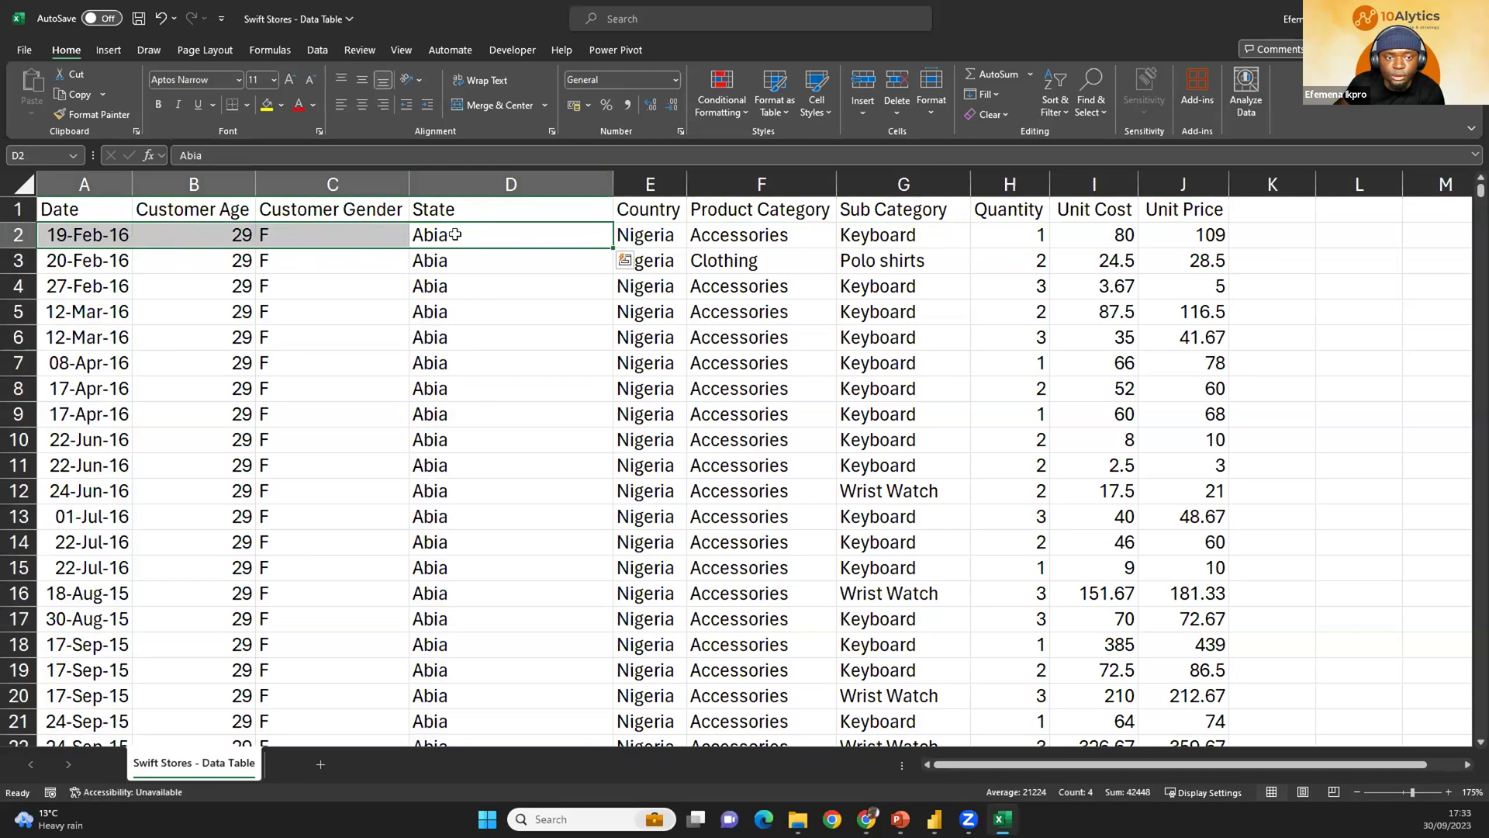
drag(645, 232, 545, 230)
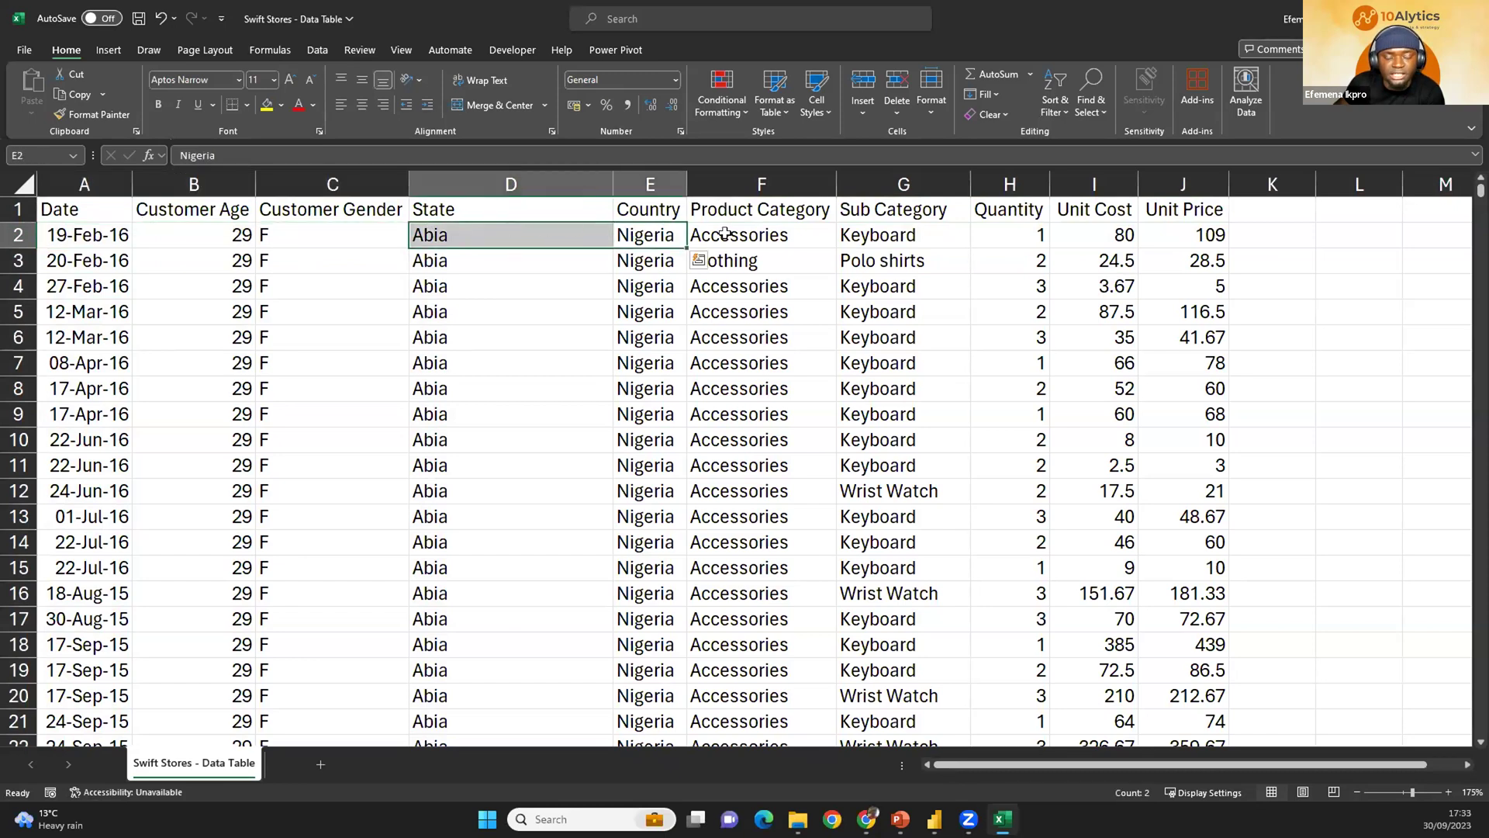
Examine the Product Category, Sub Category, Quantity, Unit Cost and Unit Price columns of the data table.
click(725, 229)
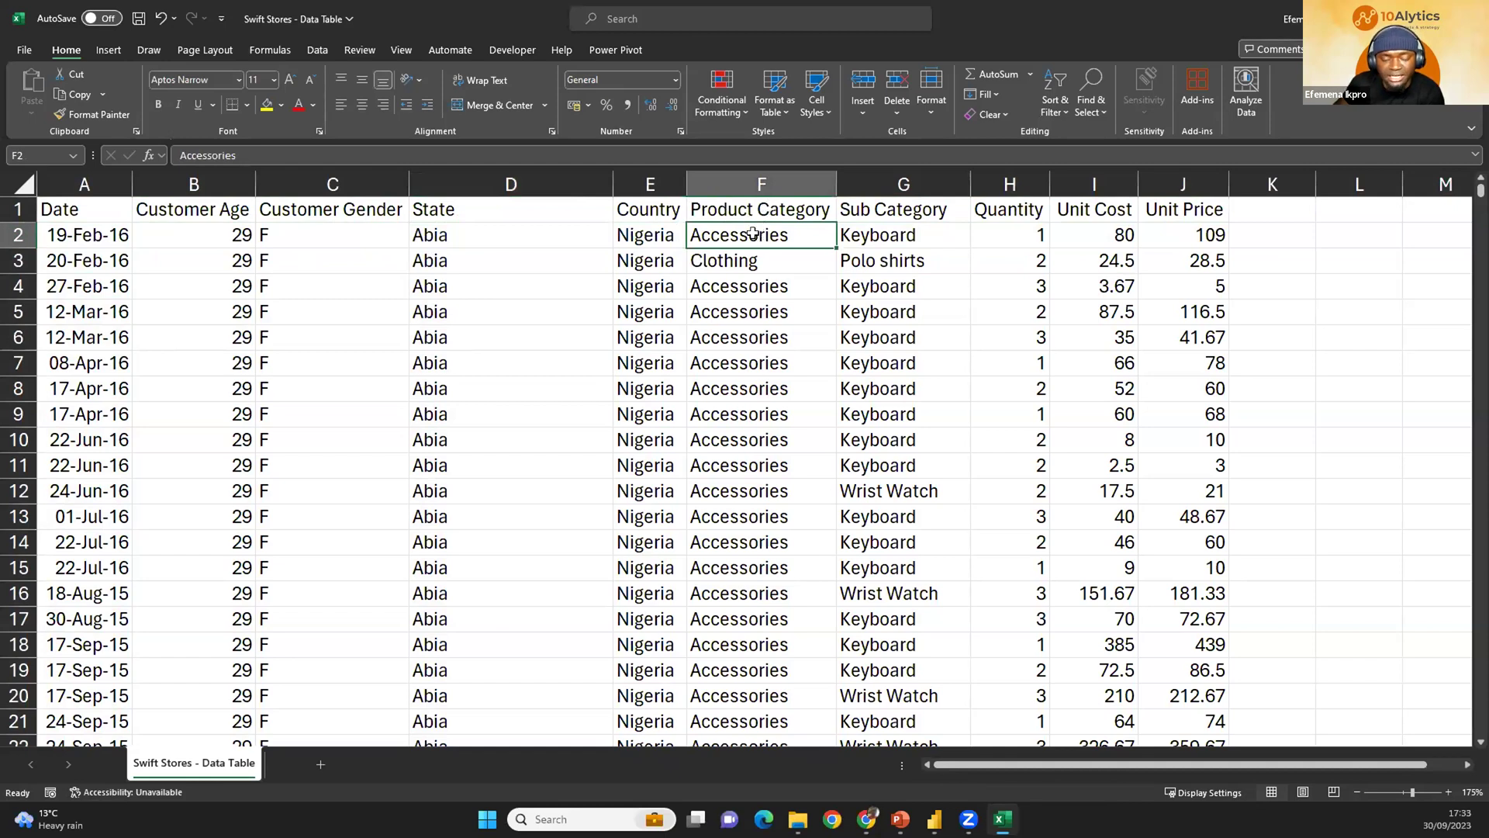
click(879, 207)
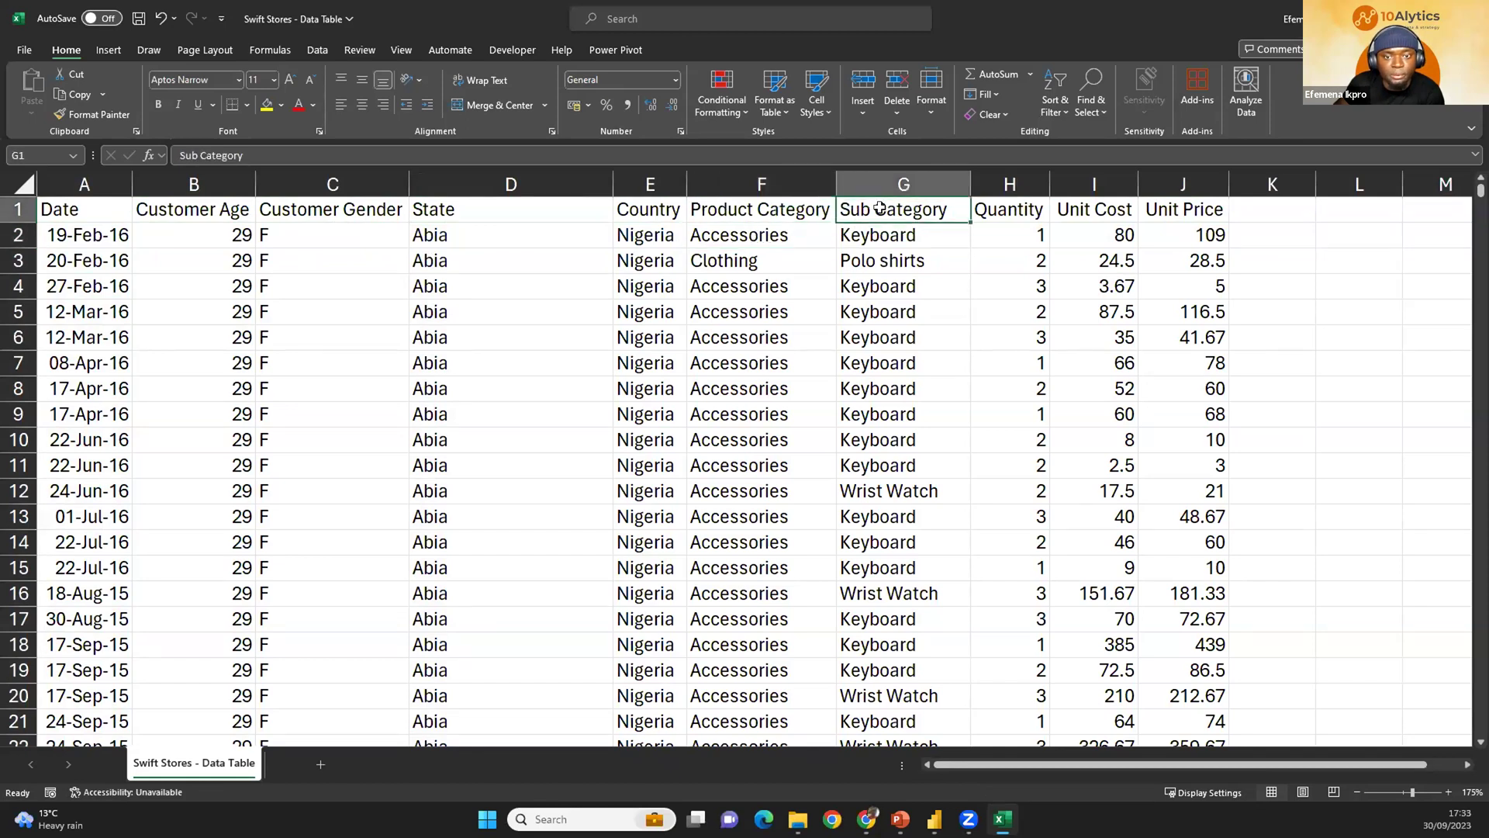
click(875, 233)
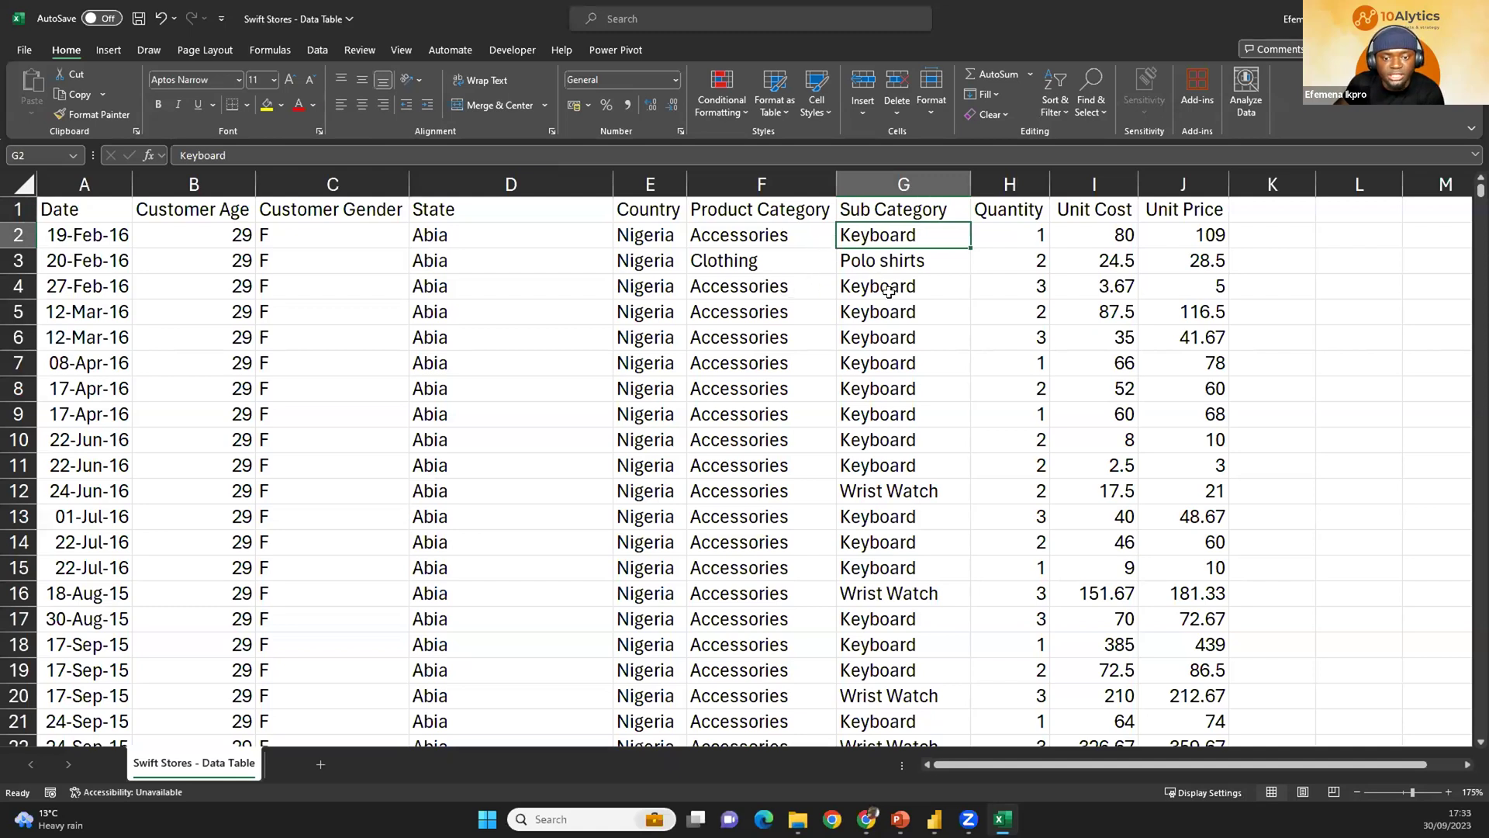
drag(861, 485, 771, 491)
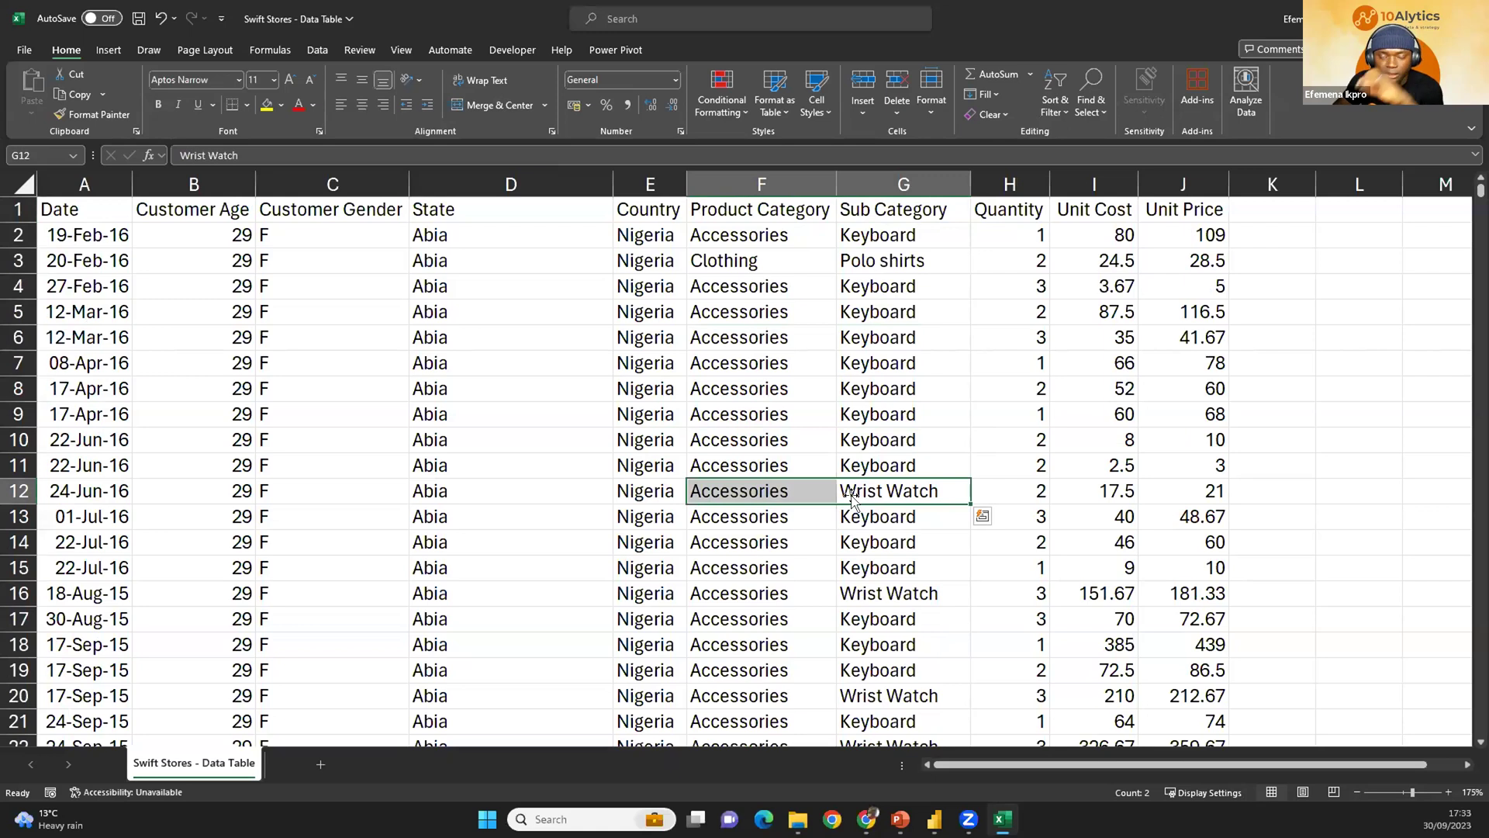
click(1067, 170)
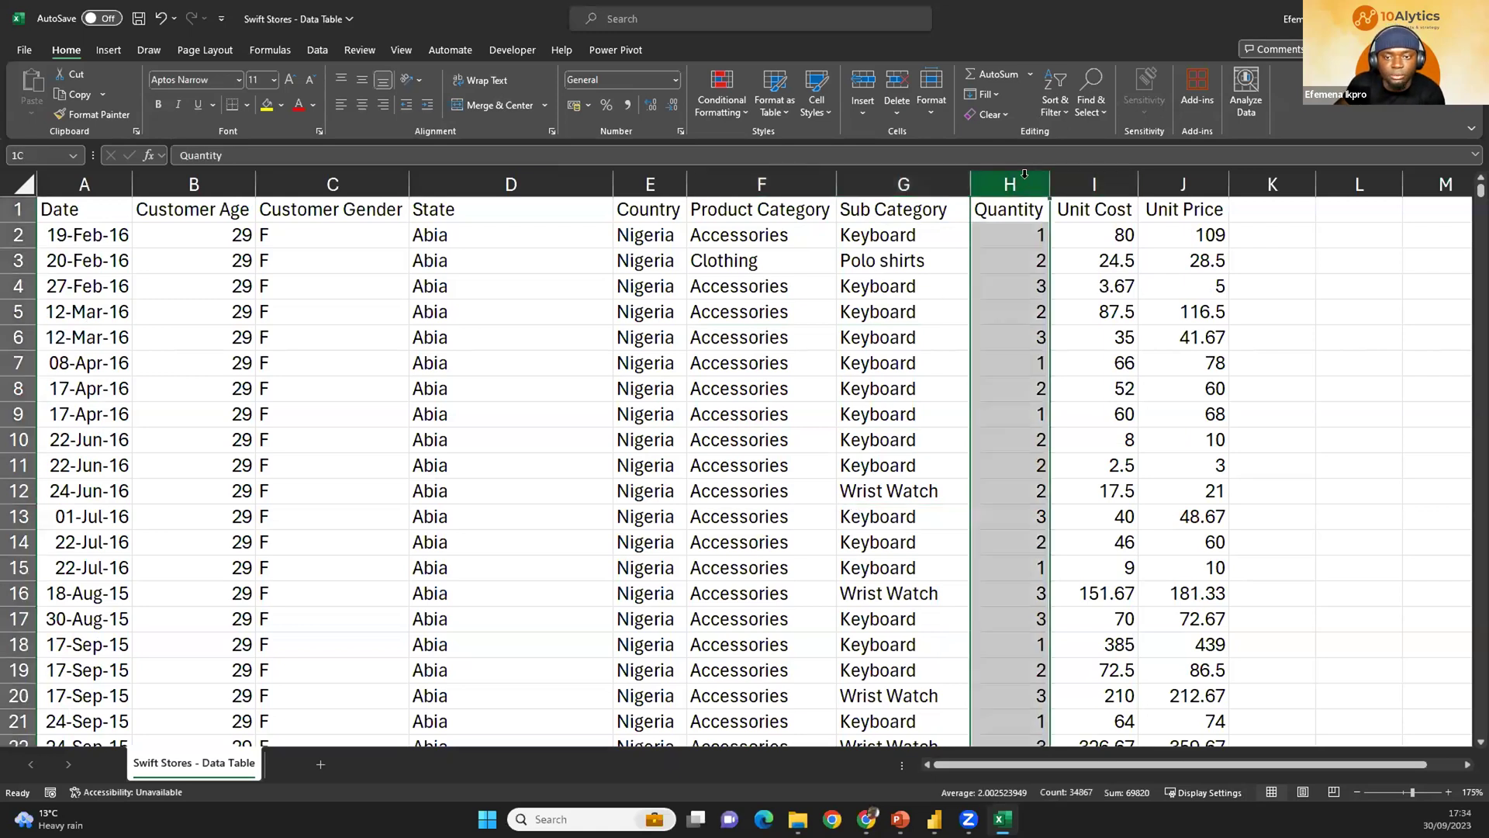
click(1086, 173)
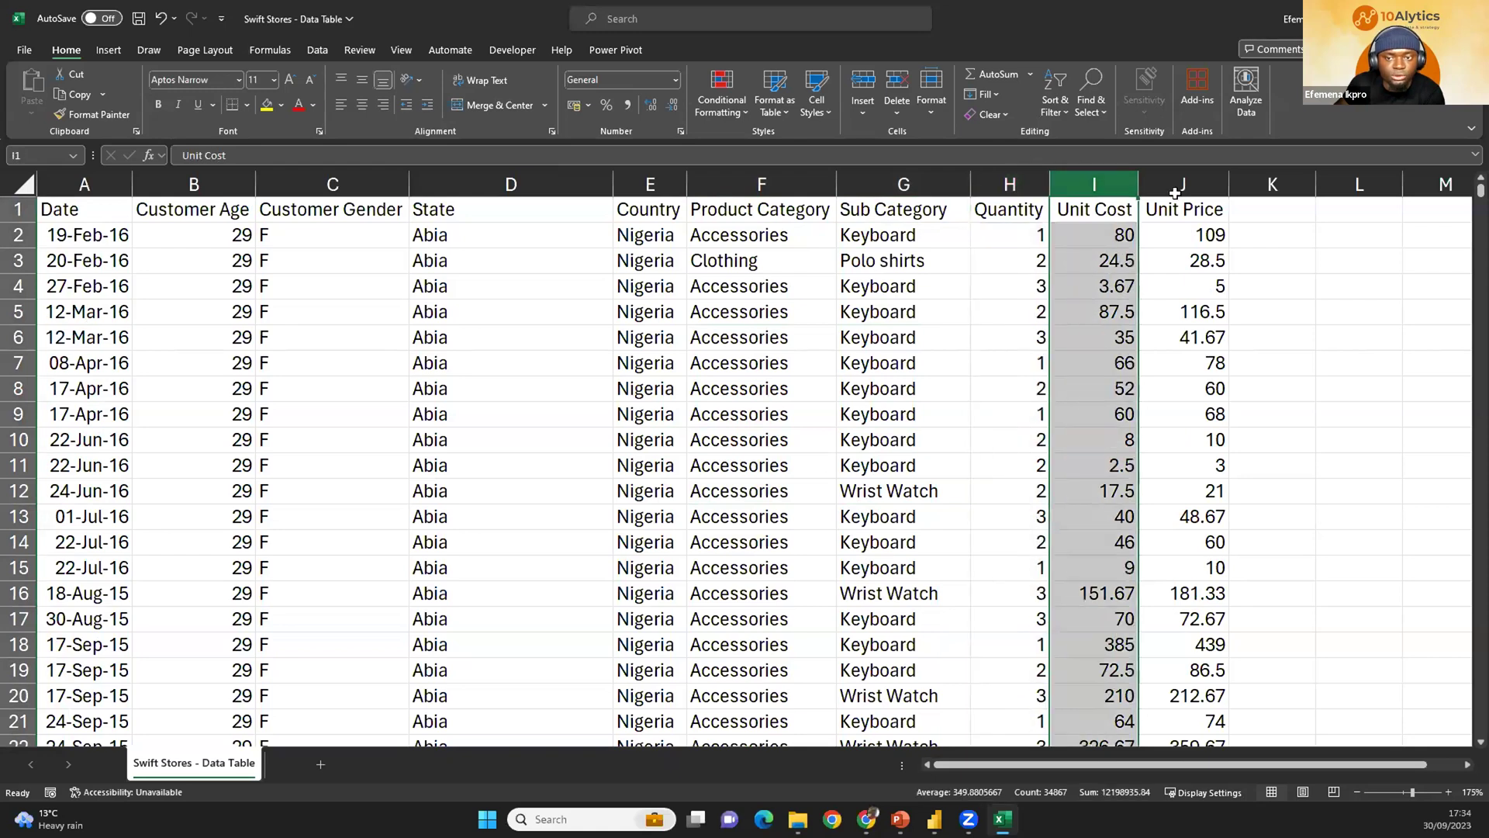
click(1188, 183)
drag(1186, 167, 72, 200)
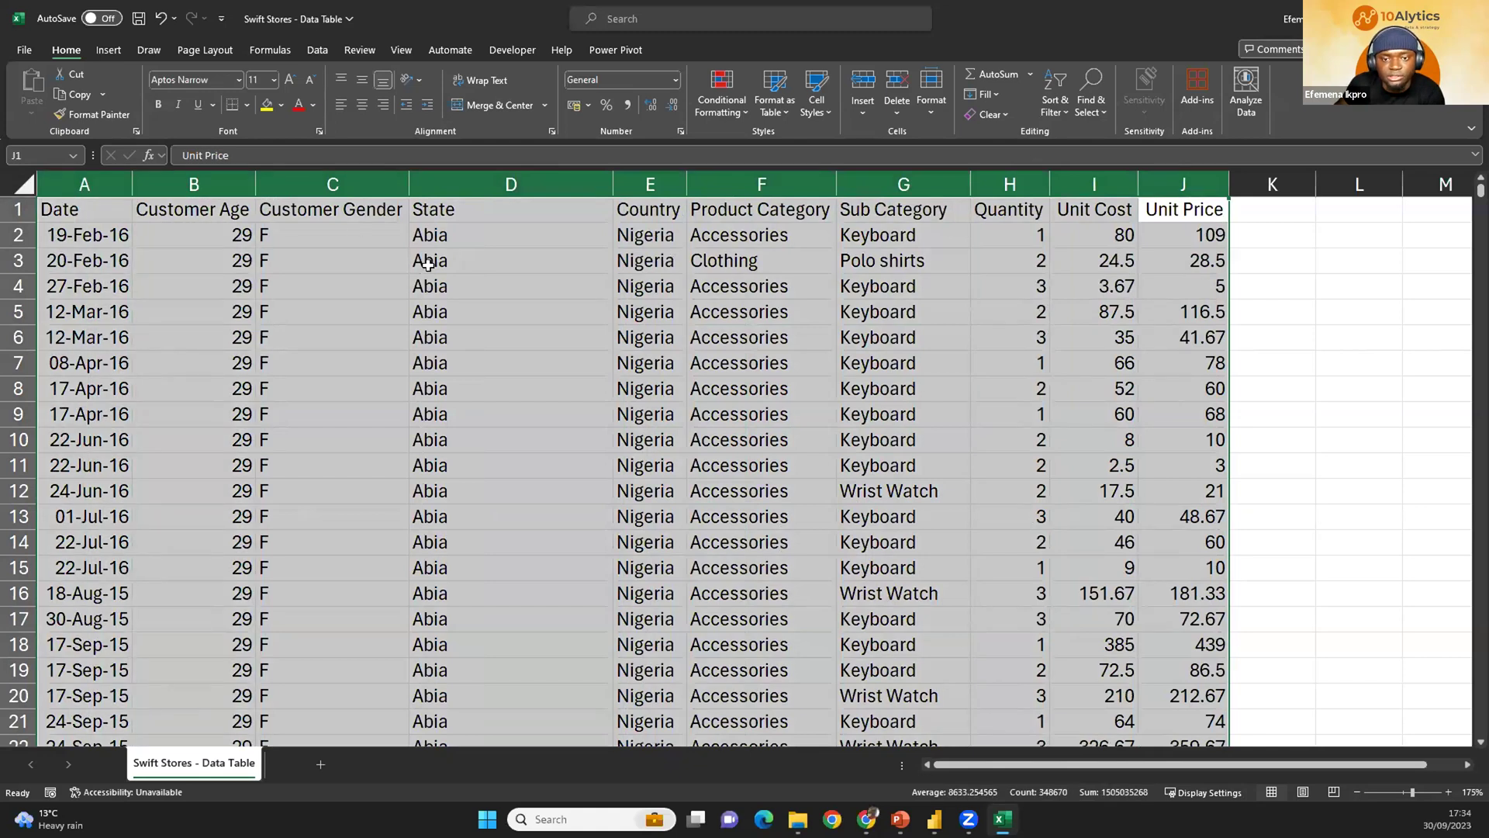
click(459, 272)
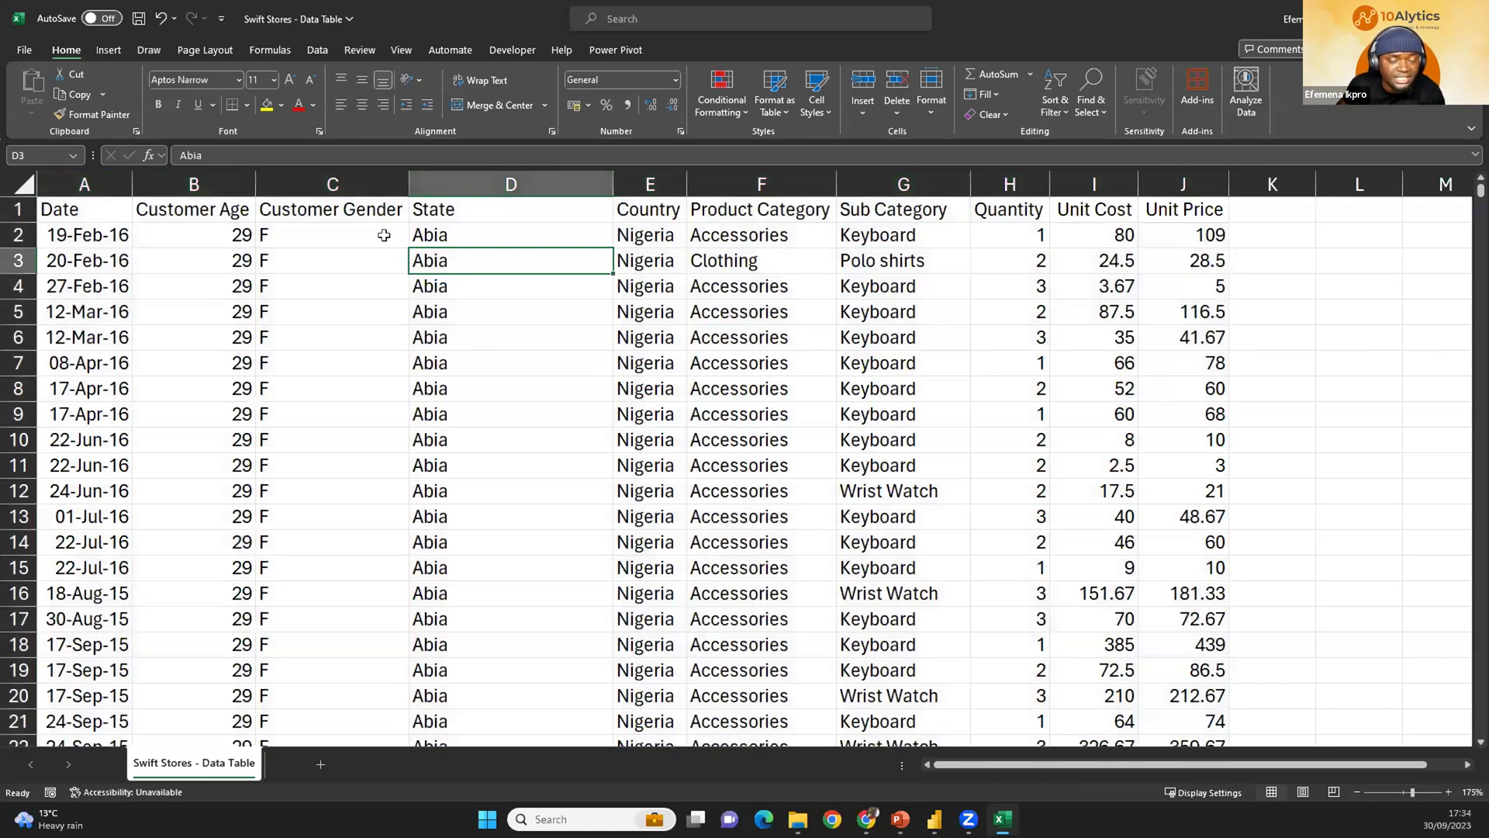
Read through the first transaction in row 2 from its date to its unit cost and unit price.
click(296, 249)
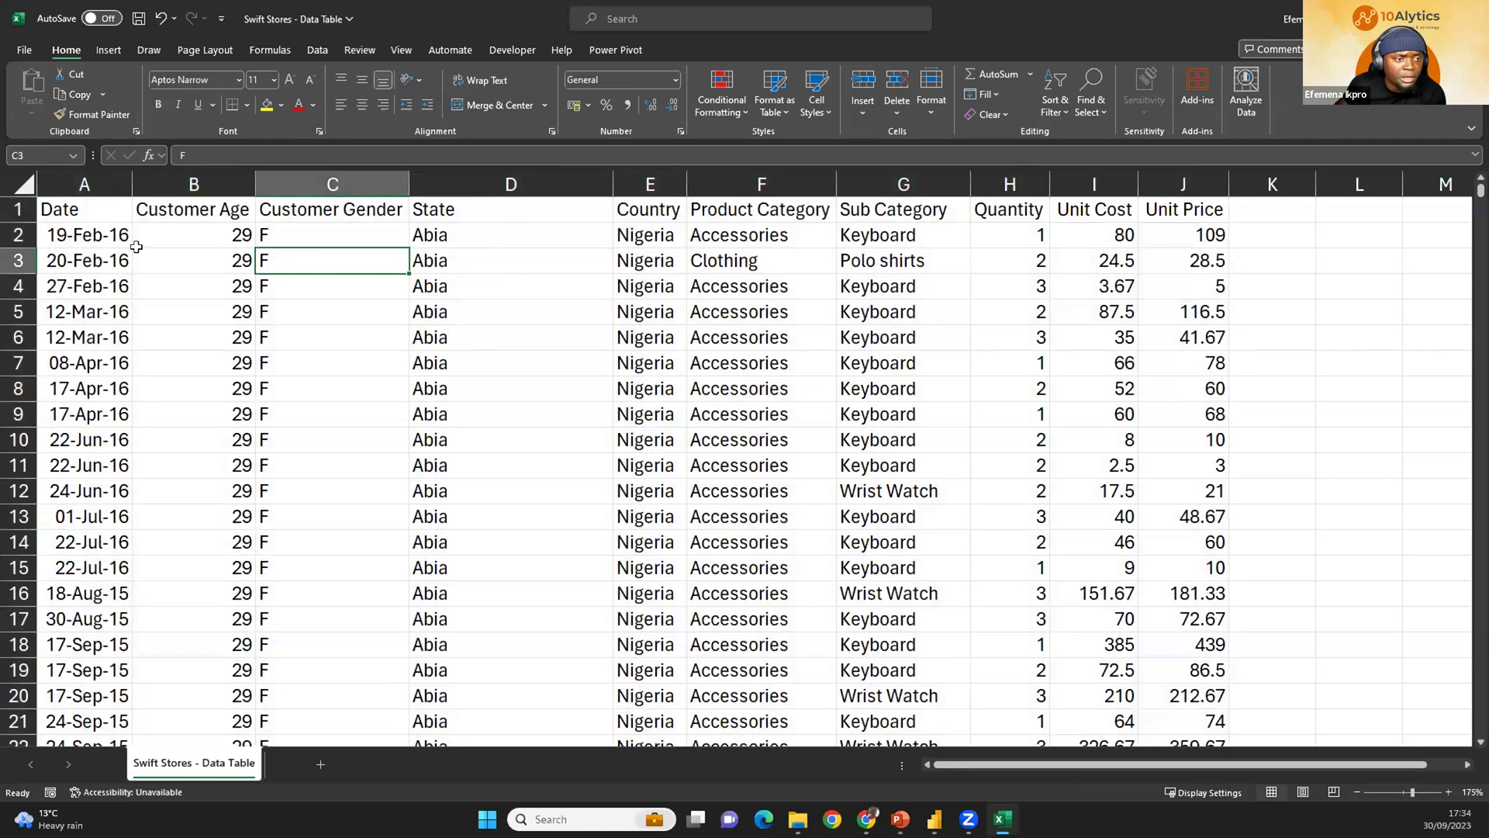
drag(62, 234, 1175, 234)
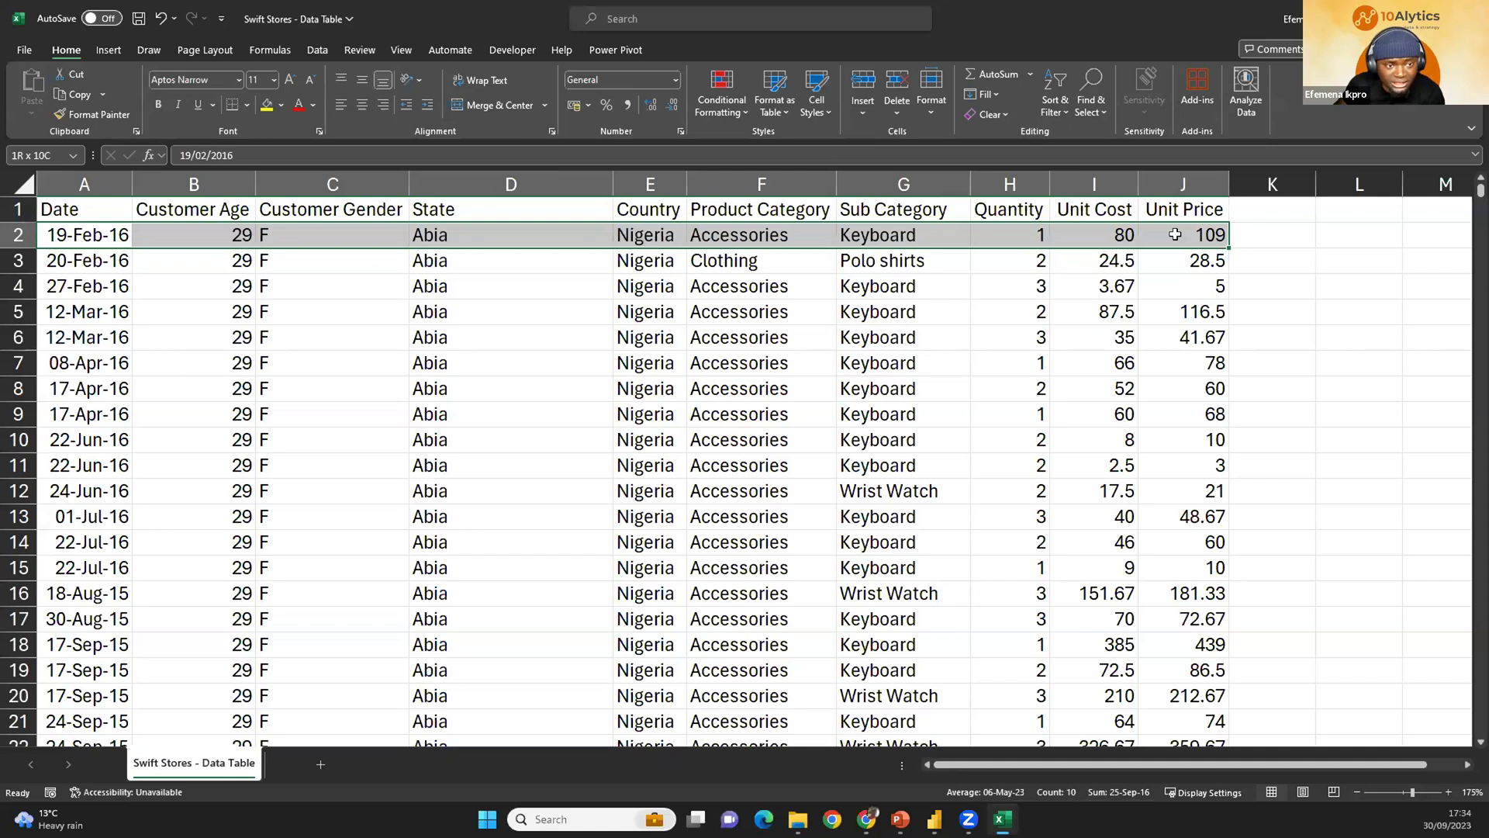
drag(77, 235, 1000, 233)
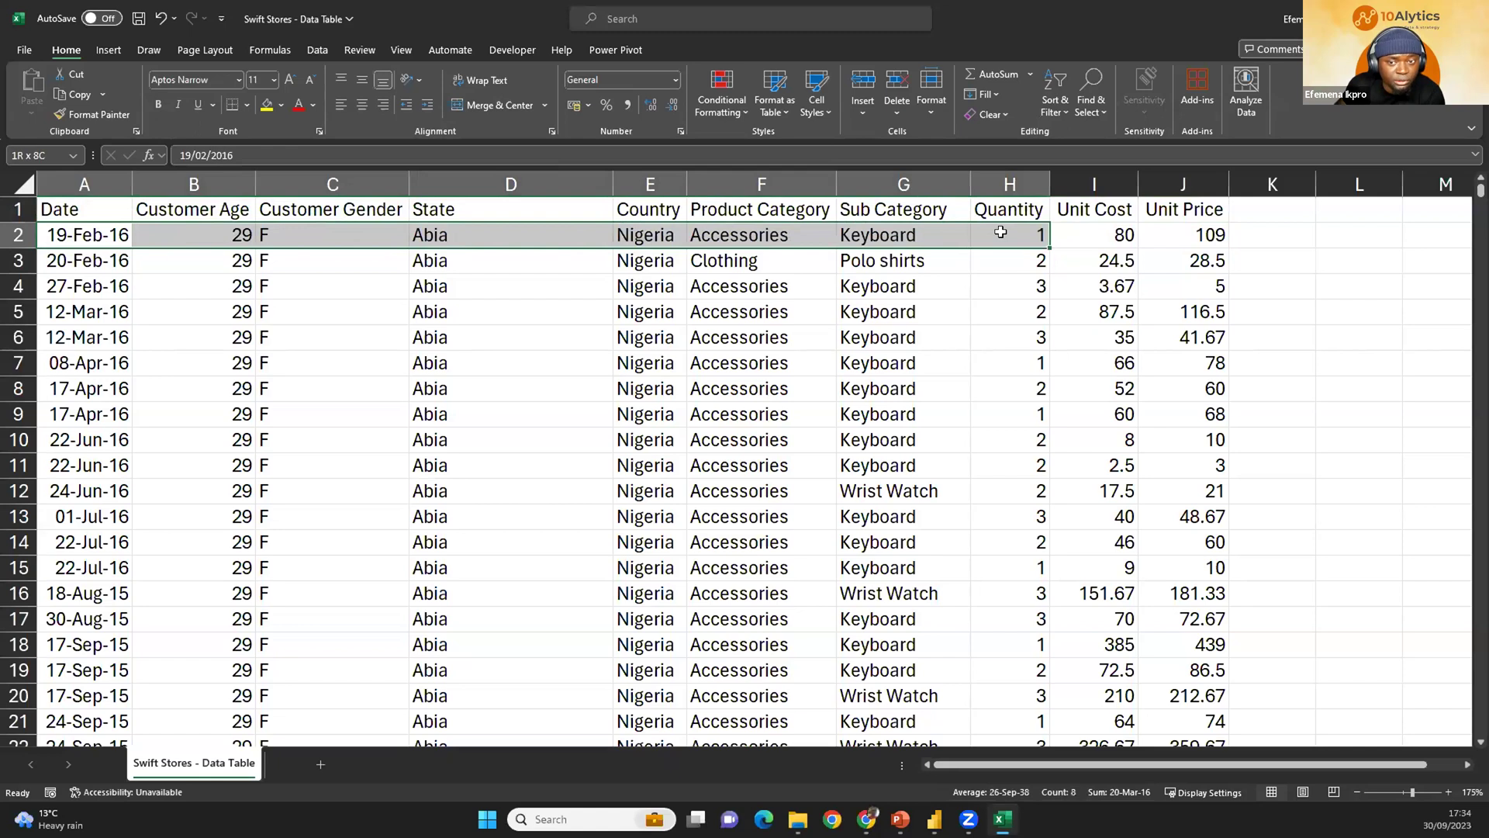
click(1099, 232)
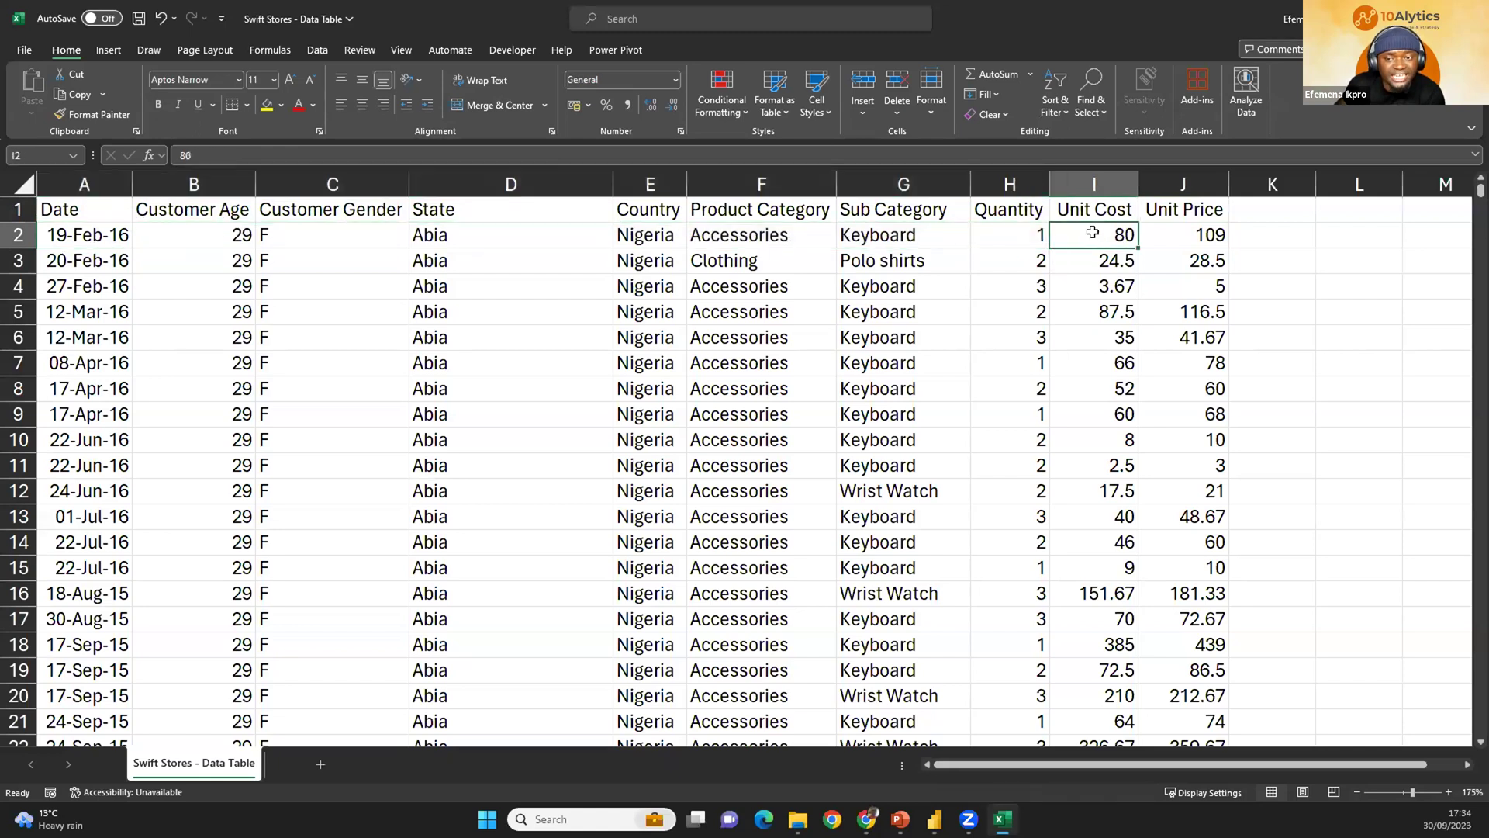
click(1195, 233)
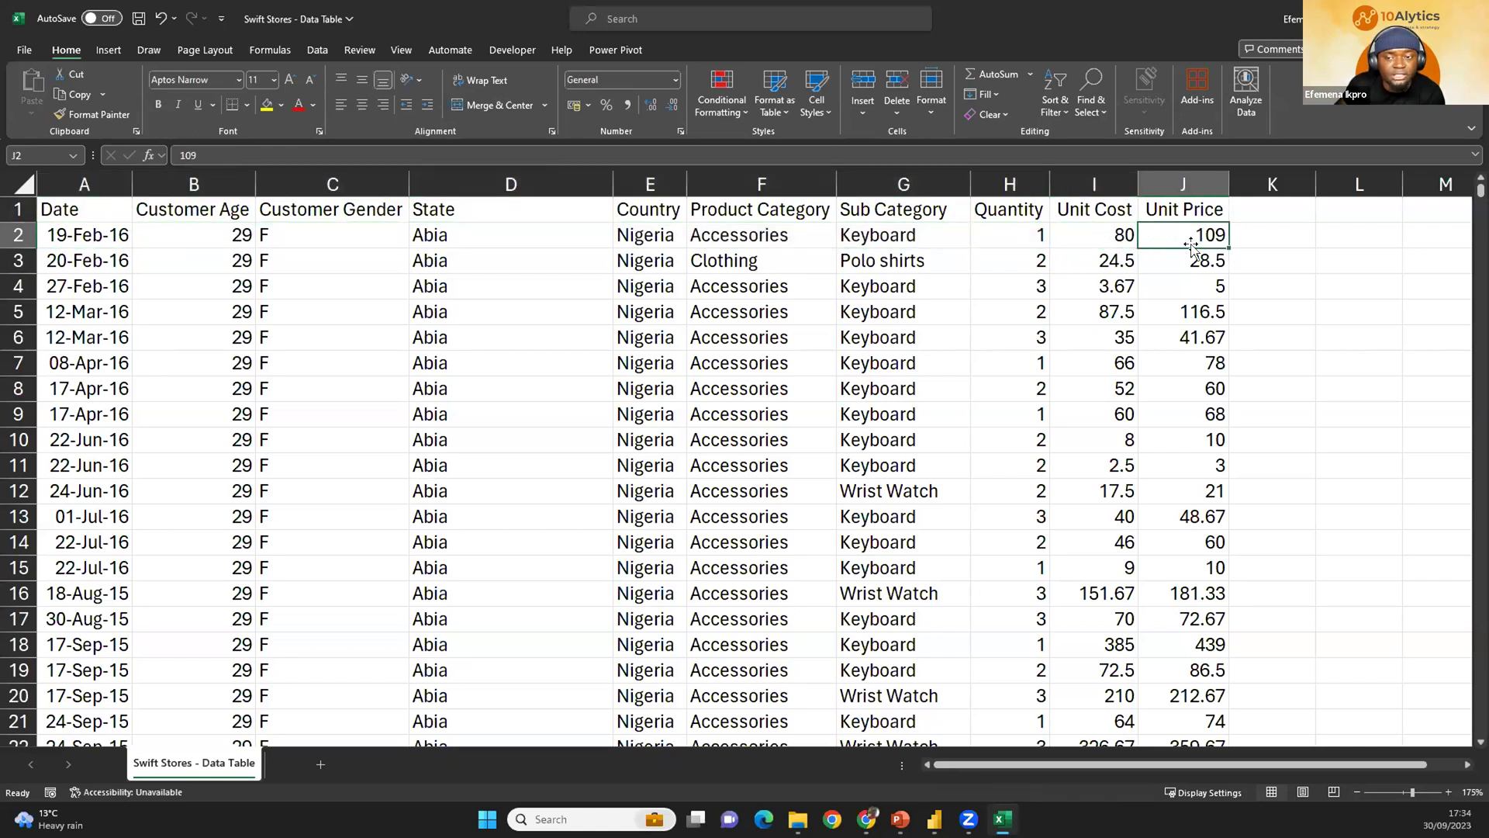
Review the Unit Cost and Unit Price columns together, and the full set of columns from Date to Unit Price.
drag(1310, 765, 1346, 765)
drag(1008, 177, 1079, 175)
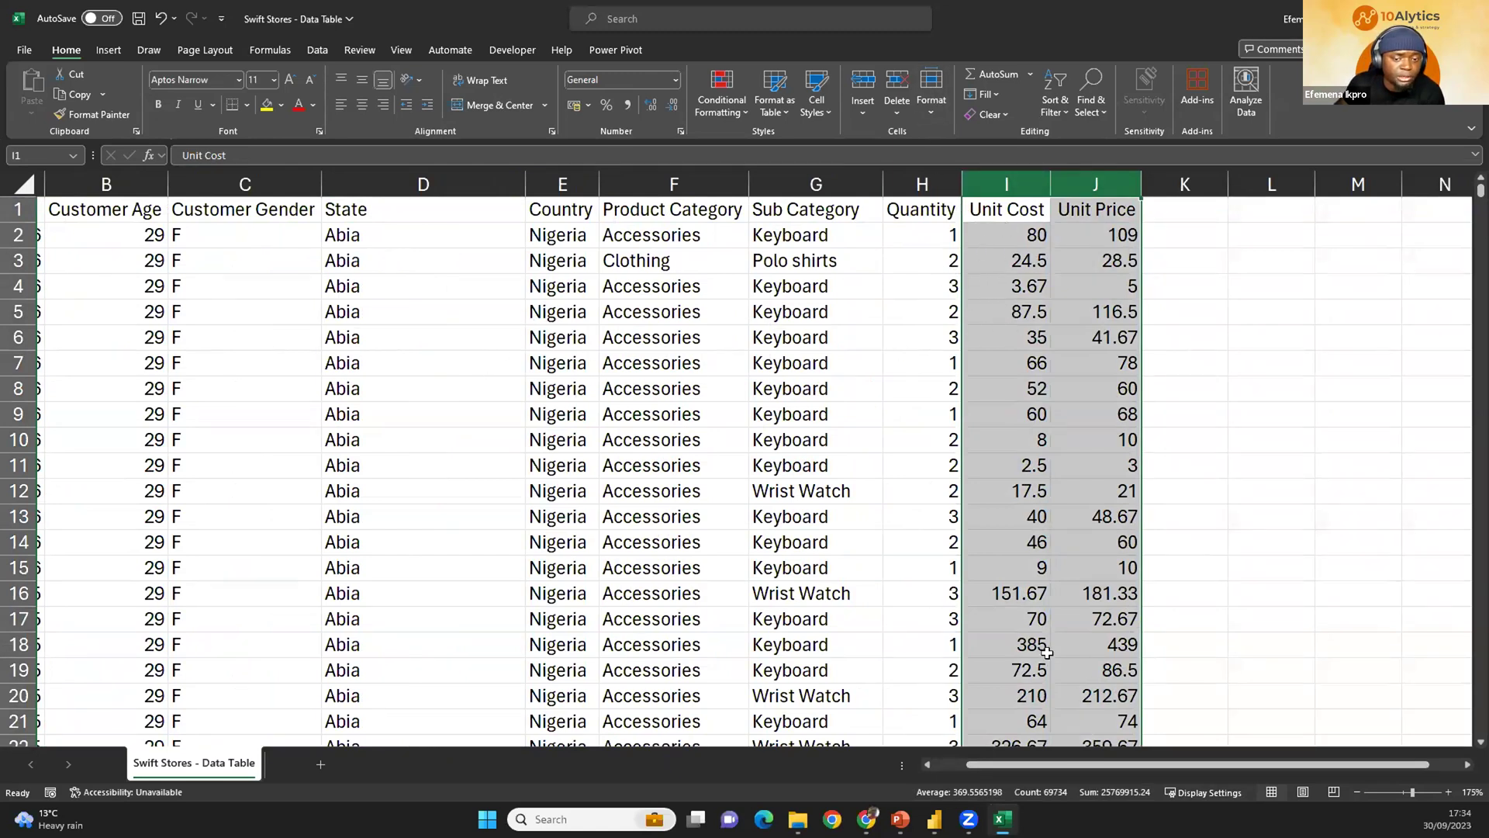
drag(998, 770, 887, 760)
click(650, 517)
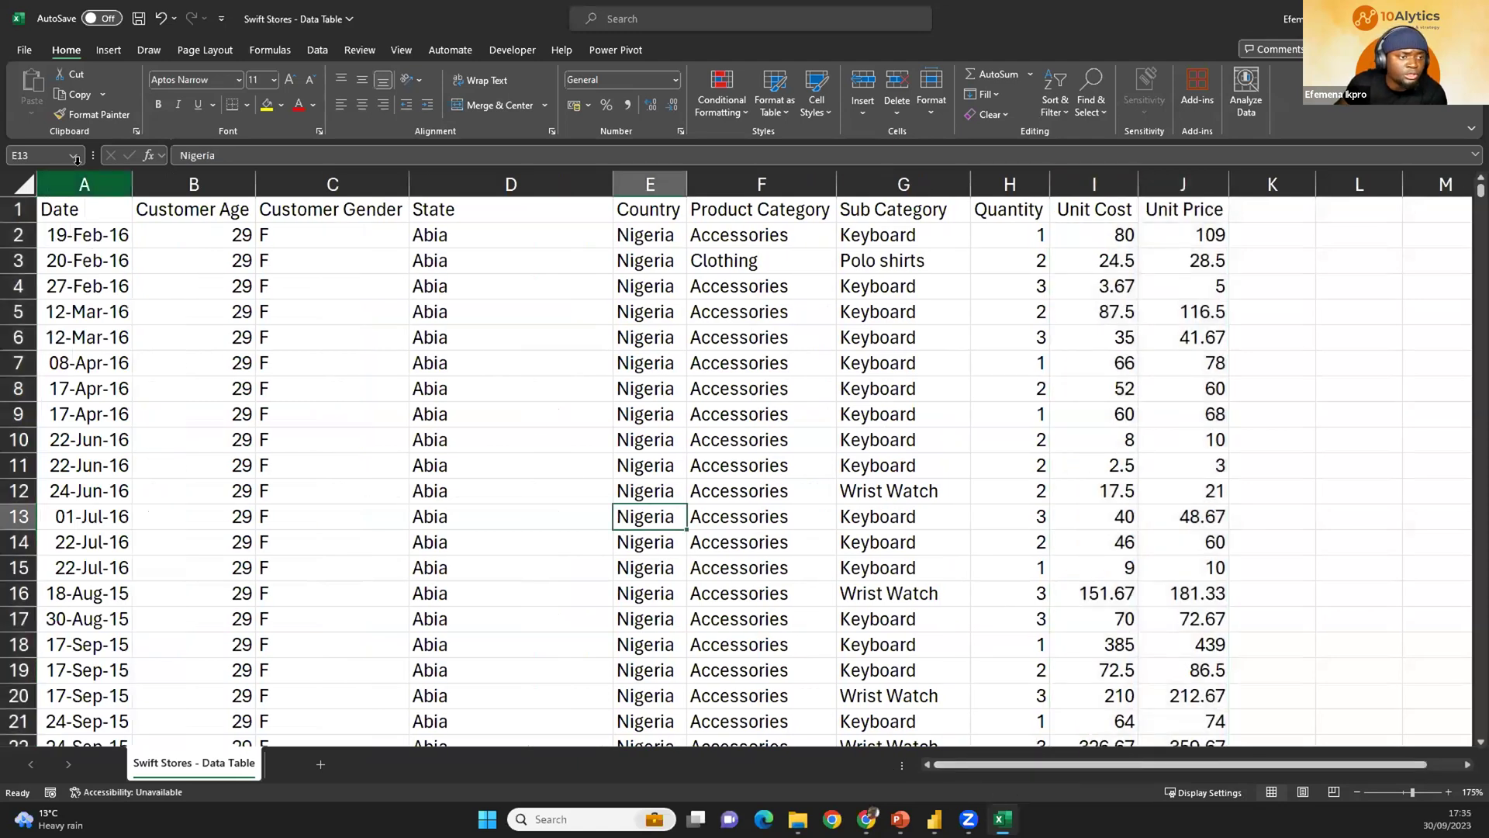
drag(84, 184, 543, 184)
drag(913, 145, 1195, 151)
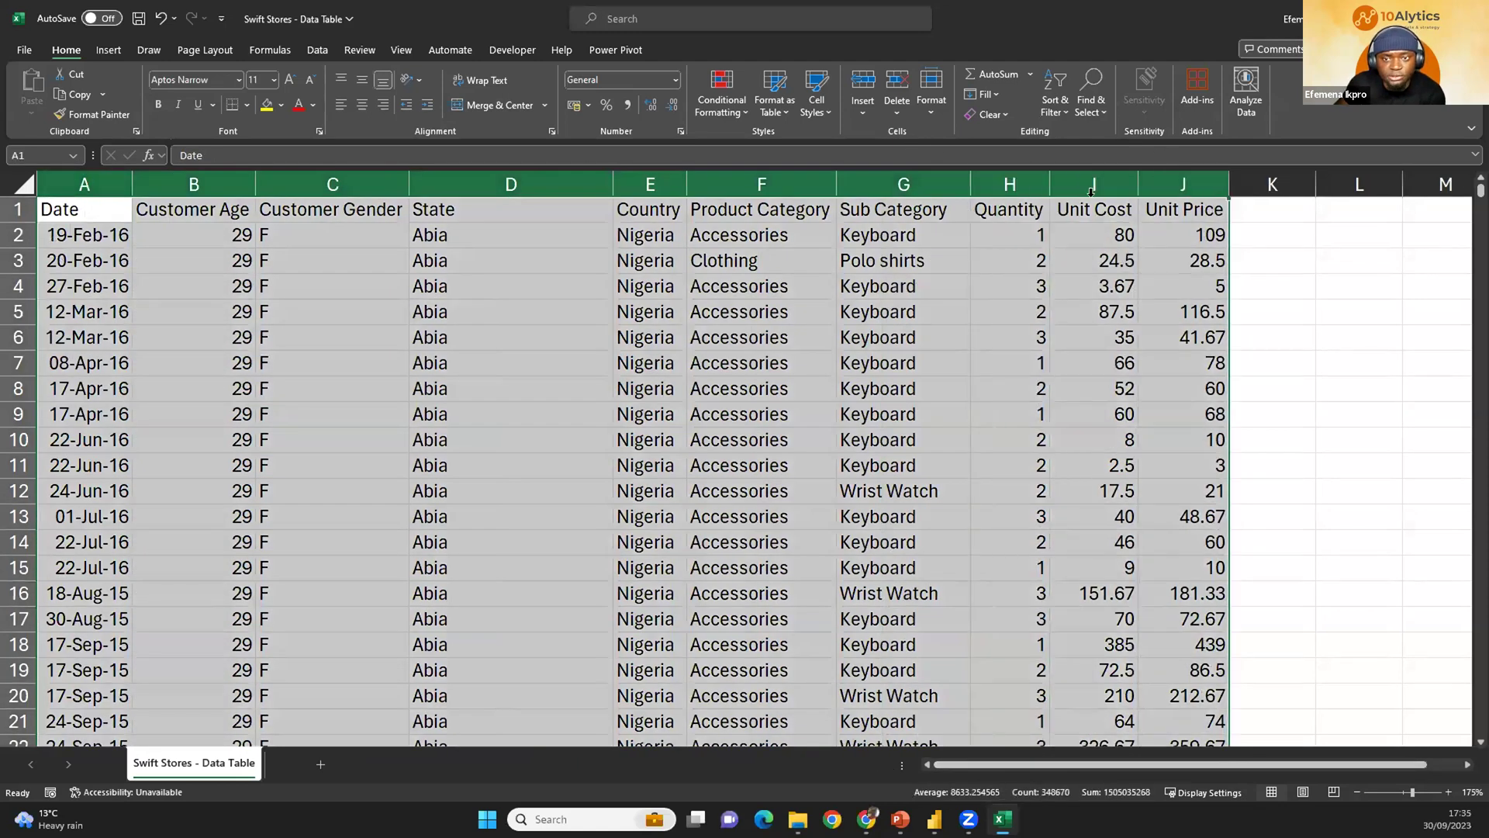
click(804, 462)
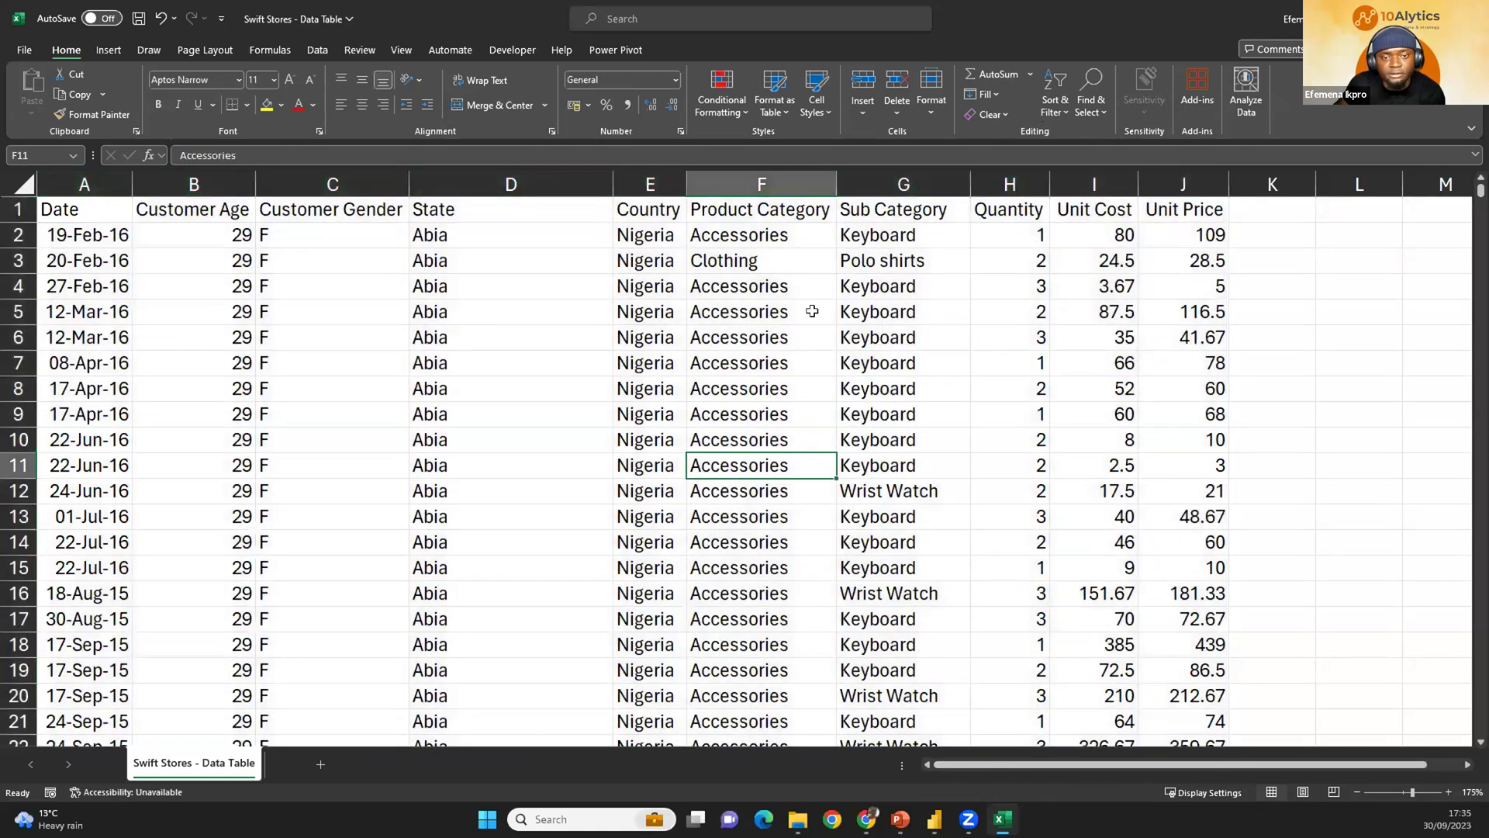
Restore the workbook to a floating window over Power BI Desktop and enlarge it to show all columns through Unit Price.
double_click(1073, 30)
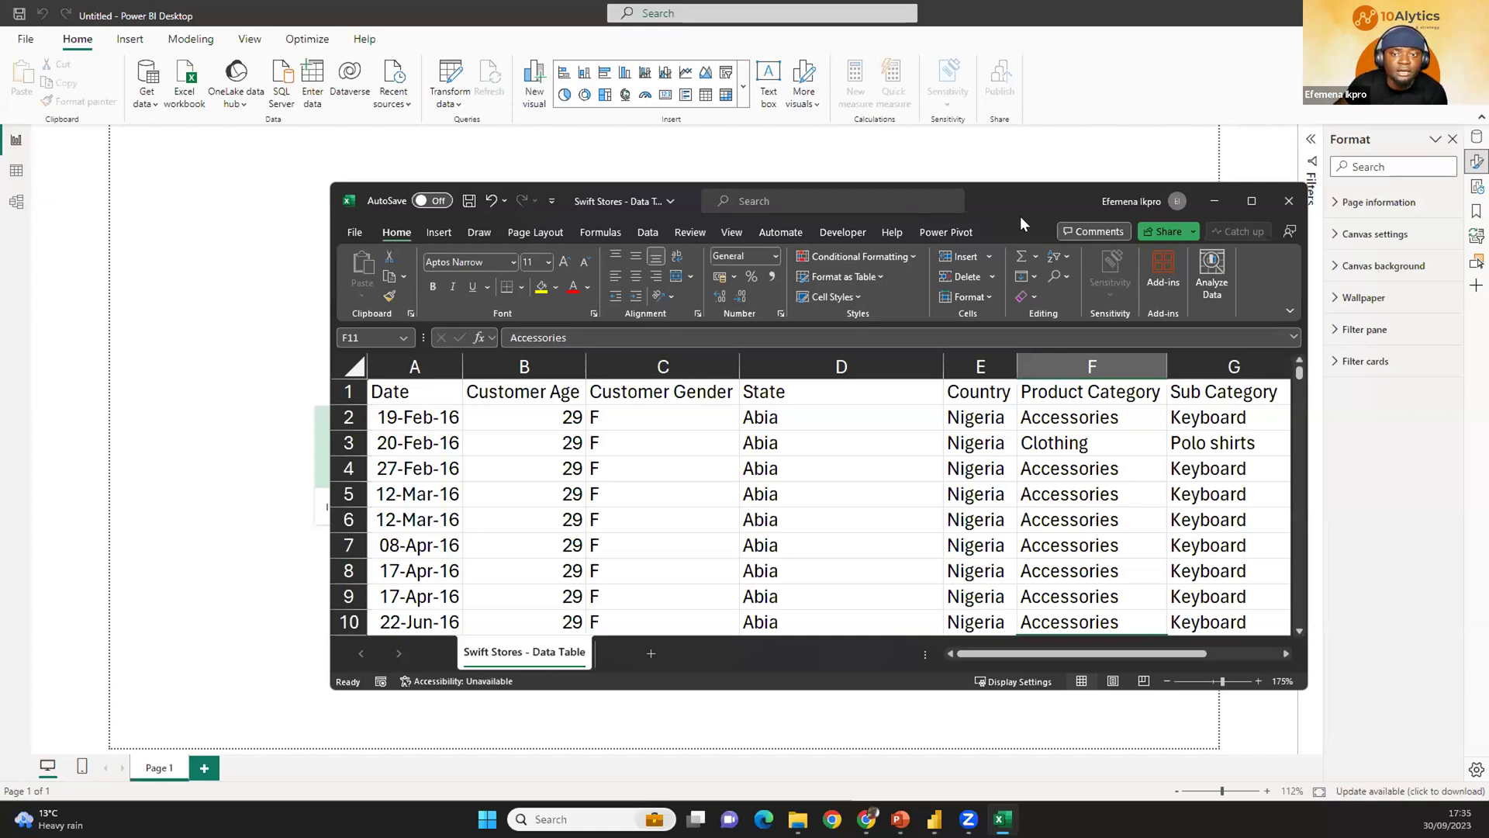
drag(999, 203, 743, 119)
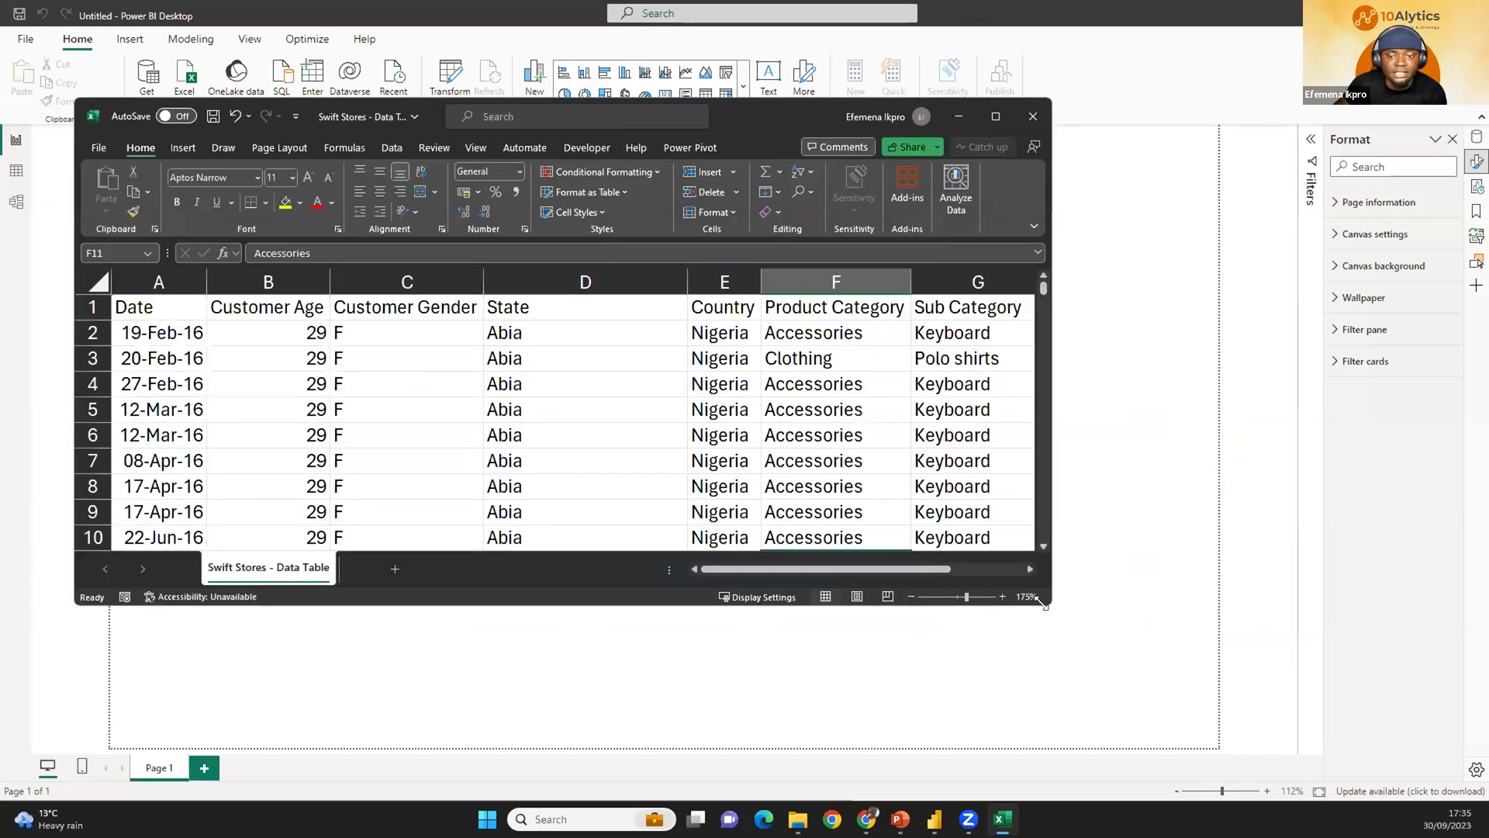
drag(1043, 604, 1374, 745)
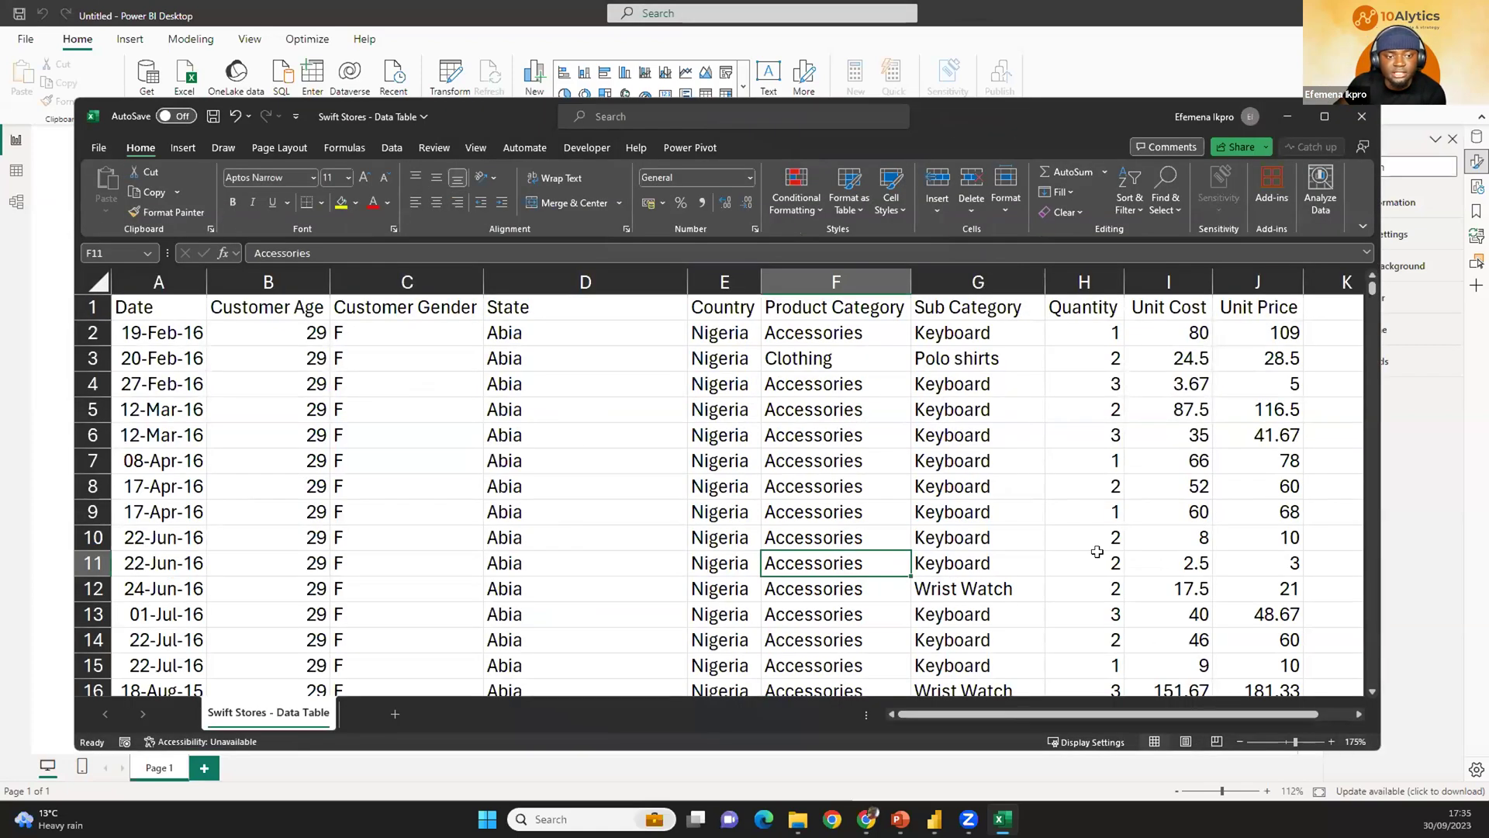
Move and shrink the floating workbook window, and minimize it to return to Power BI Desktop.
click(1001, 489)
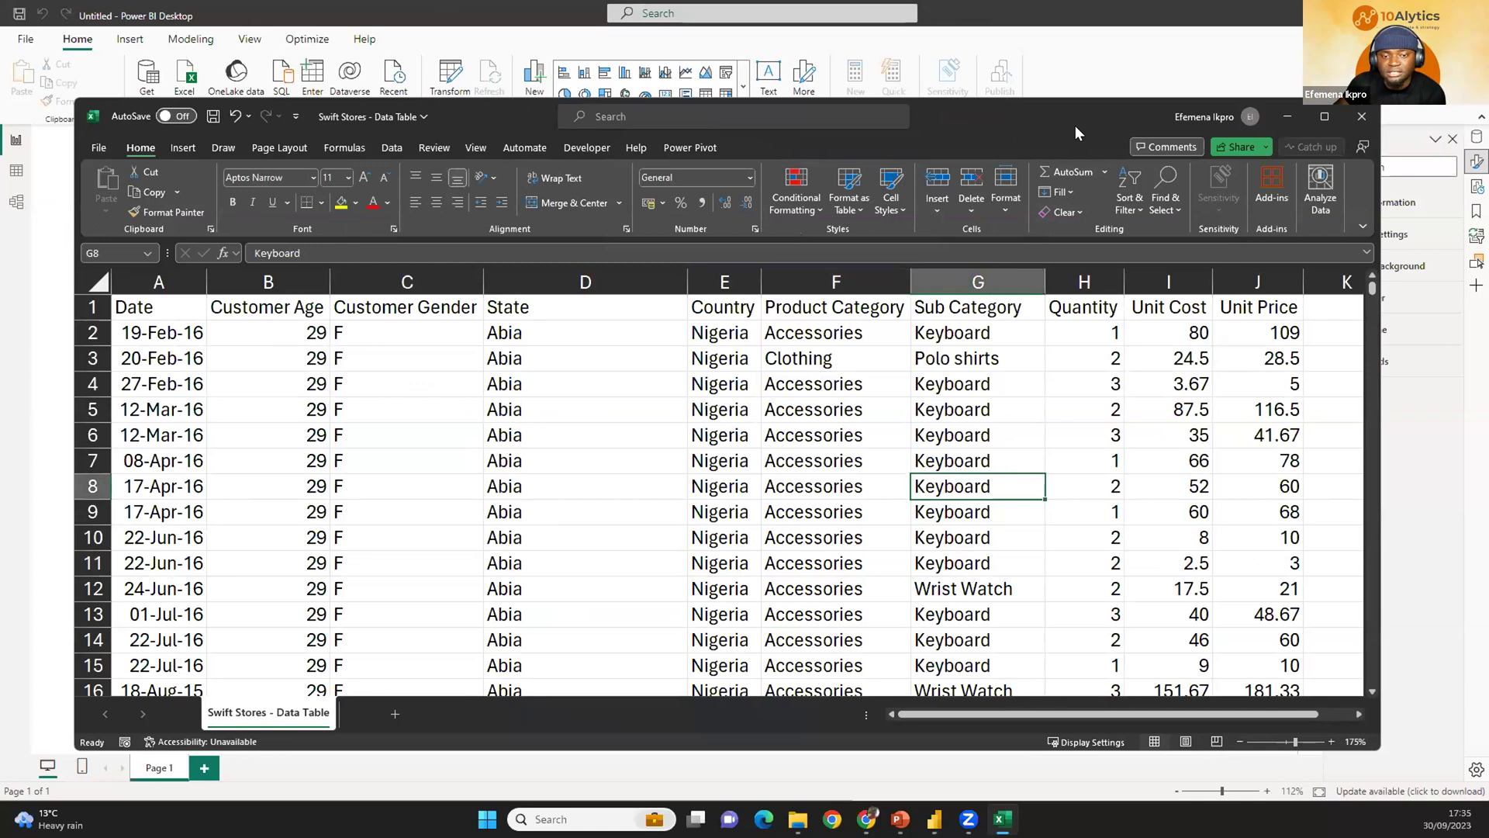
drag(1075, 125, 1124, 123)
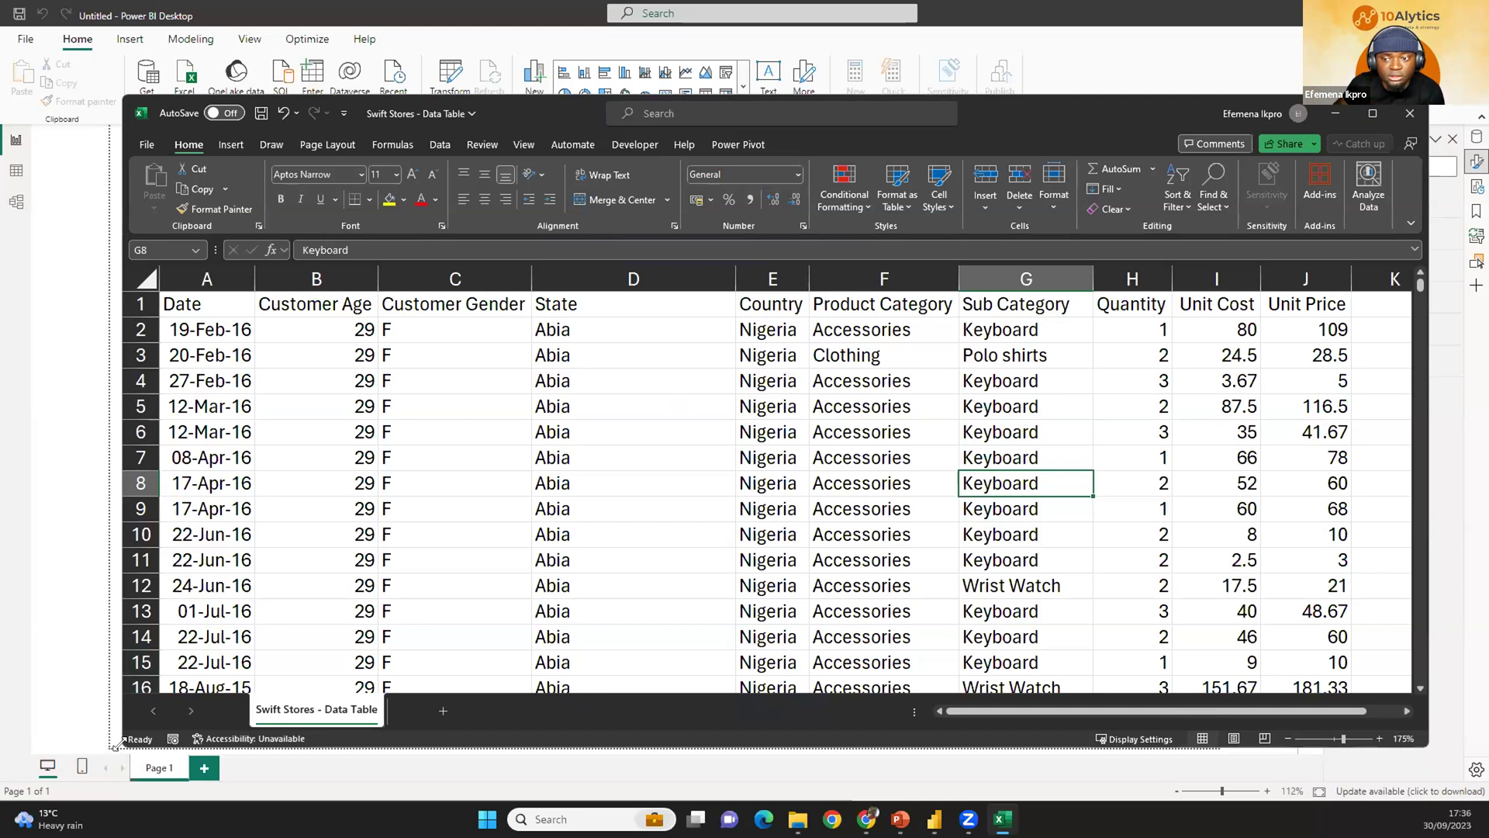
drag(117, 744, 94, 692)
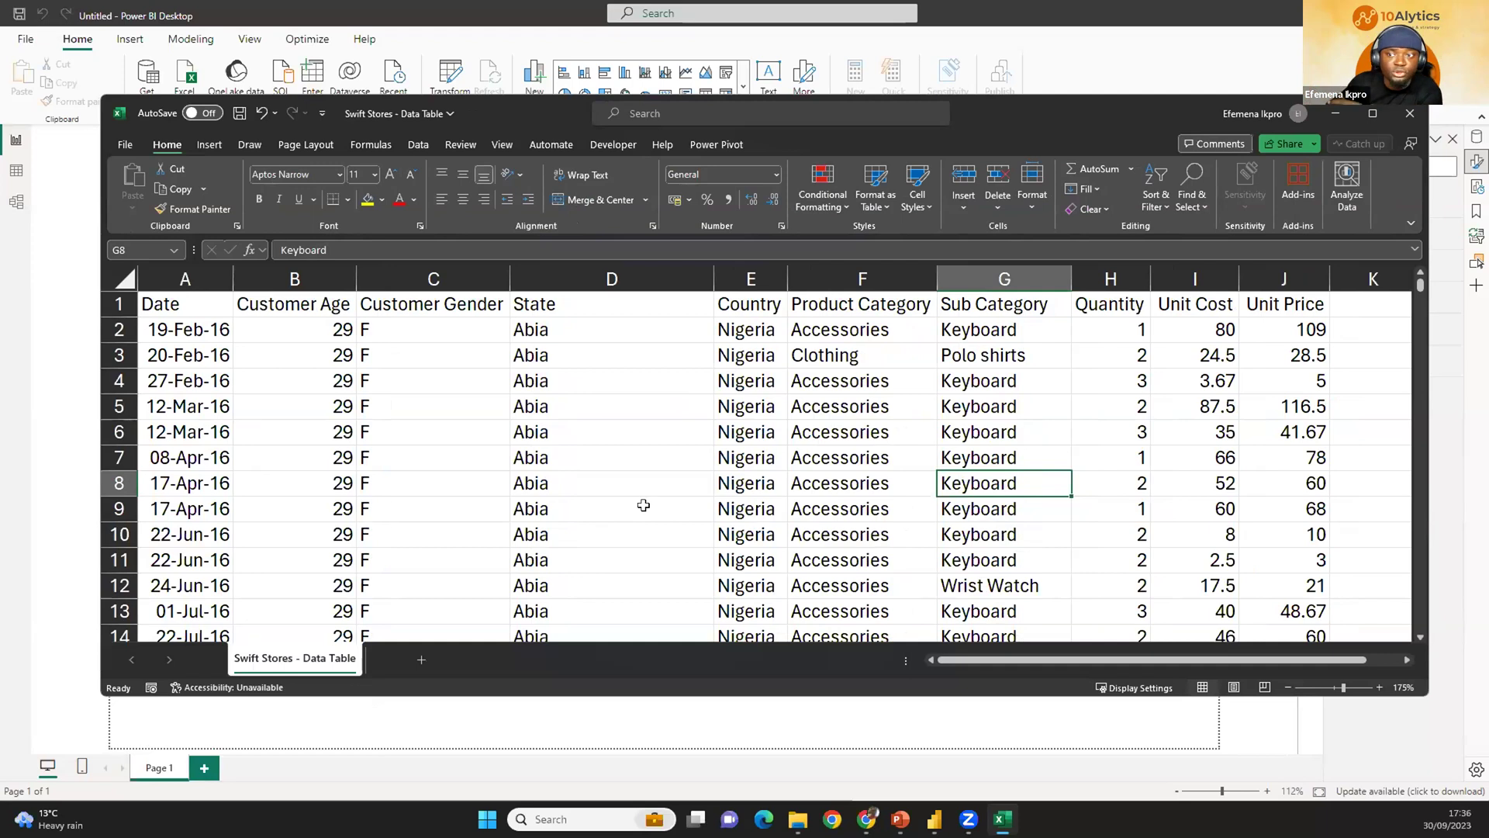
click(1335, 113)
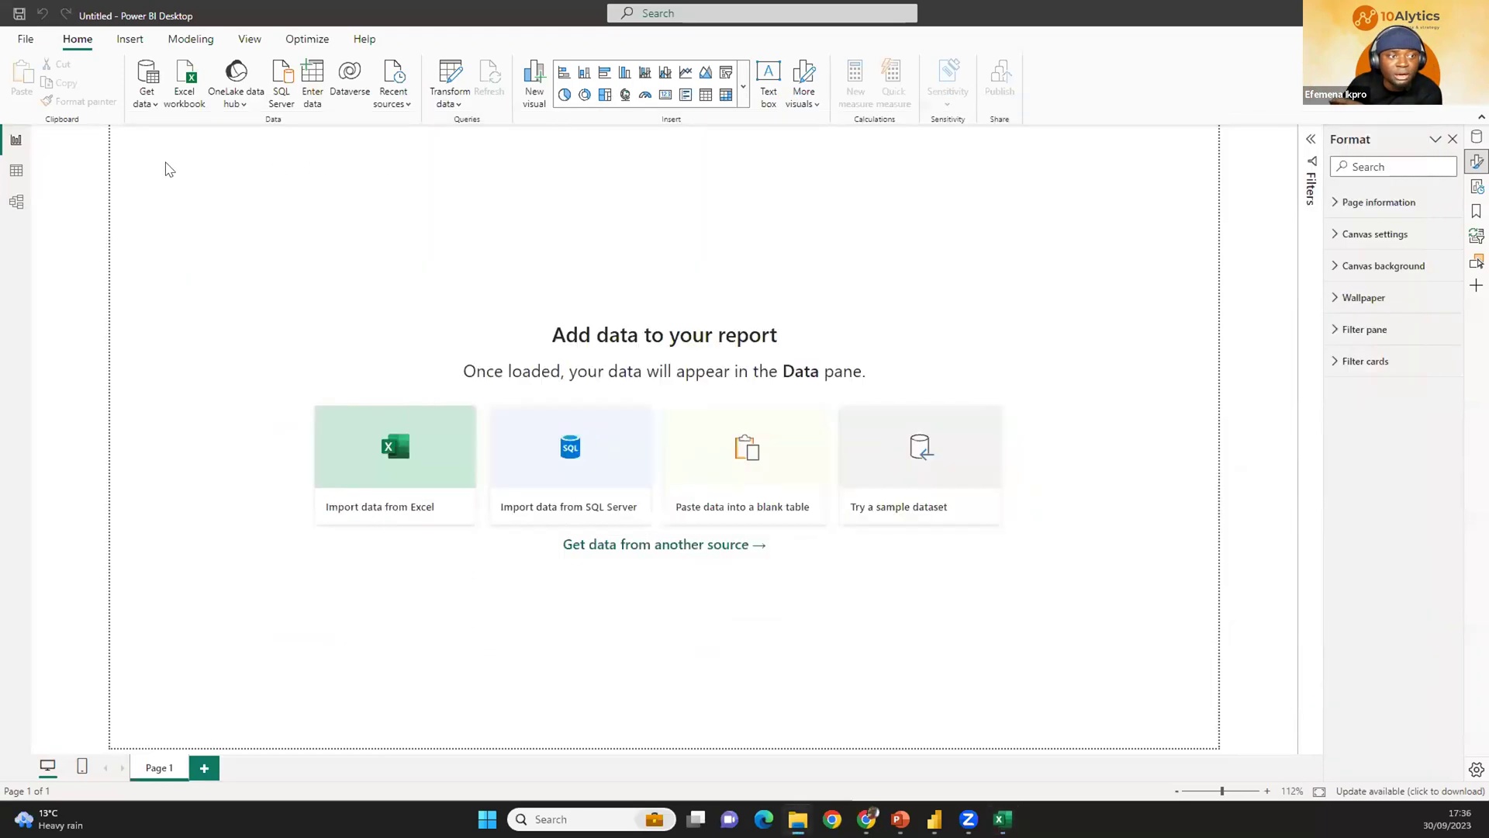
Open the full list of Get Data connectors and look through the Database category to its end.
click(152, 104)
click(217, 437)
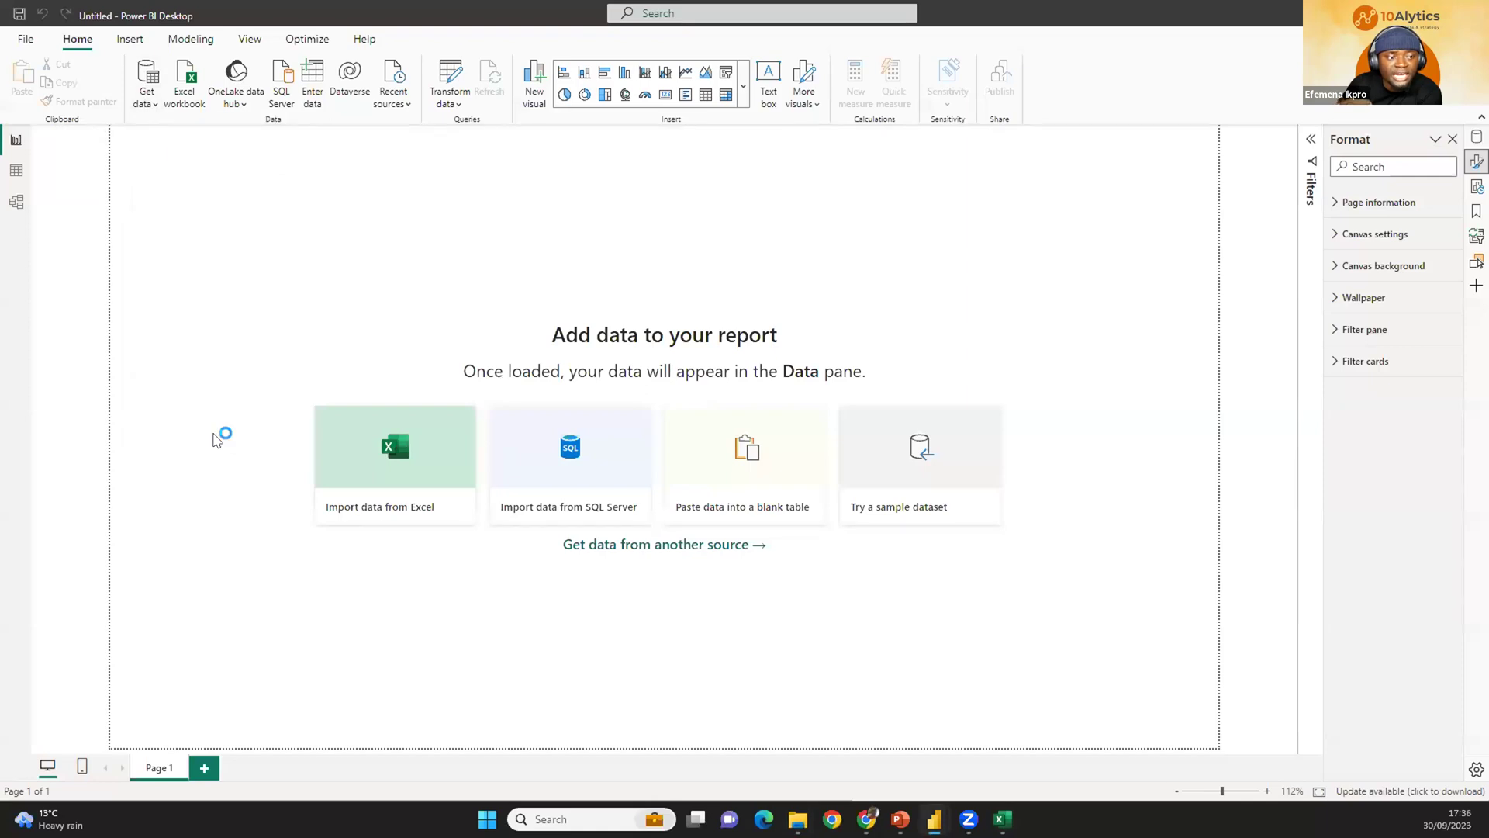
click(535, 289)
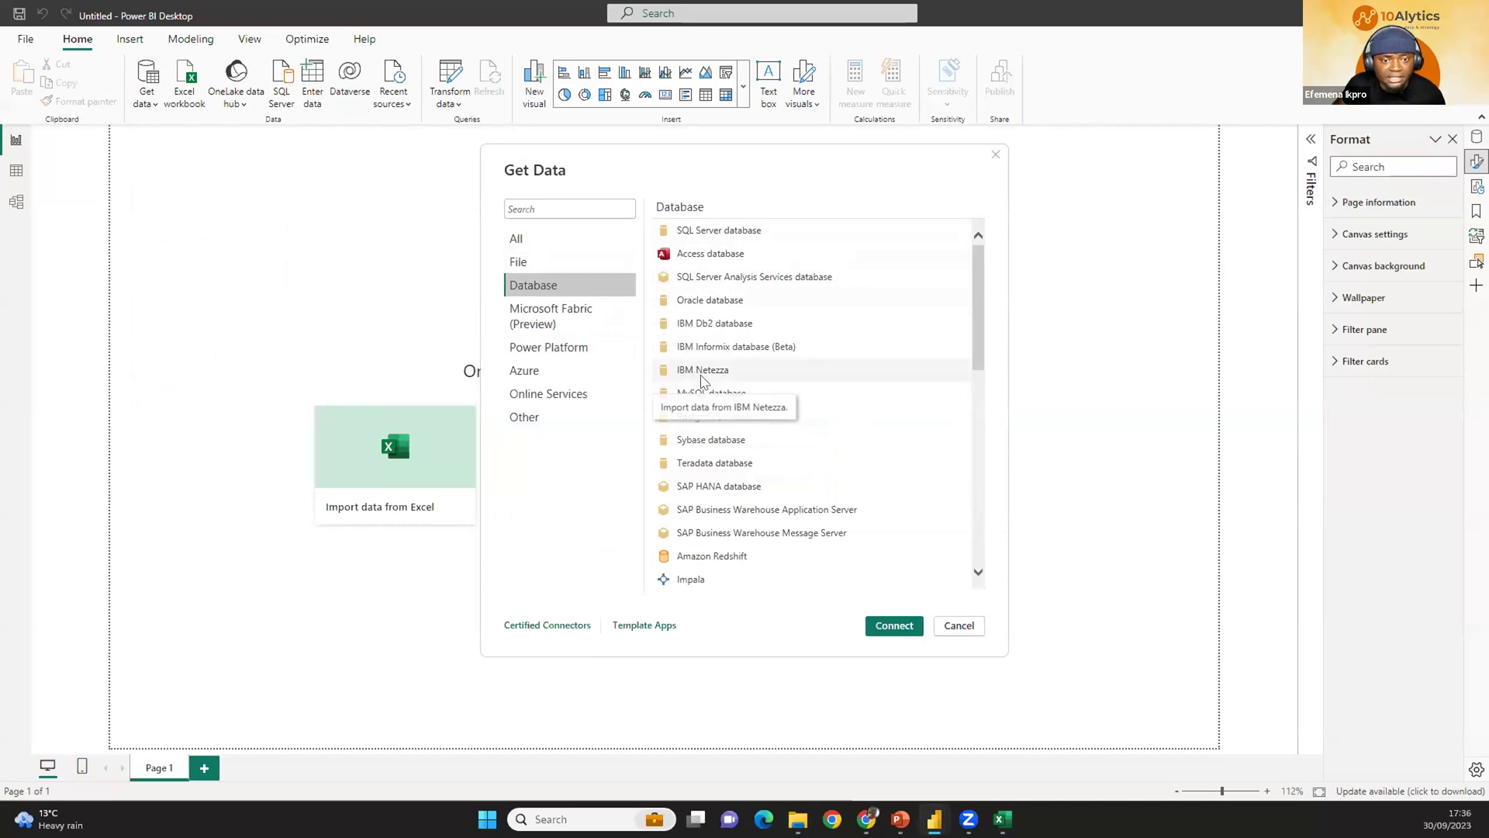
scroll(712, 407, down, 1)
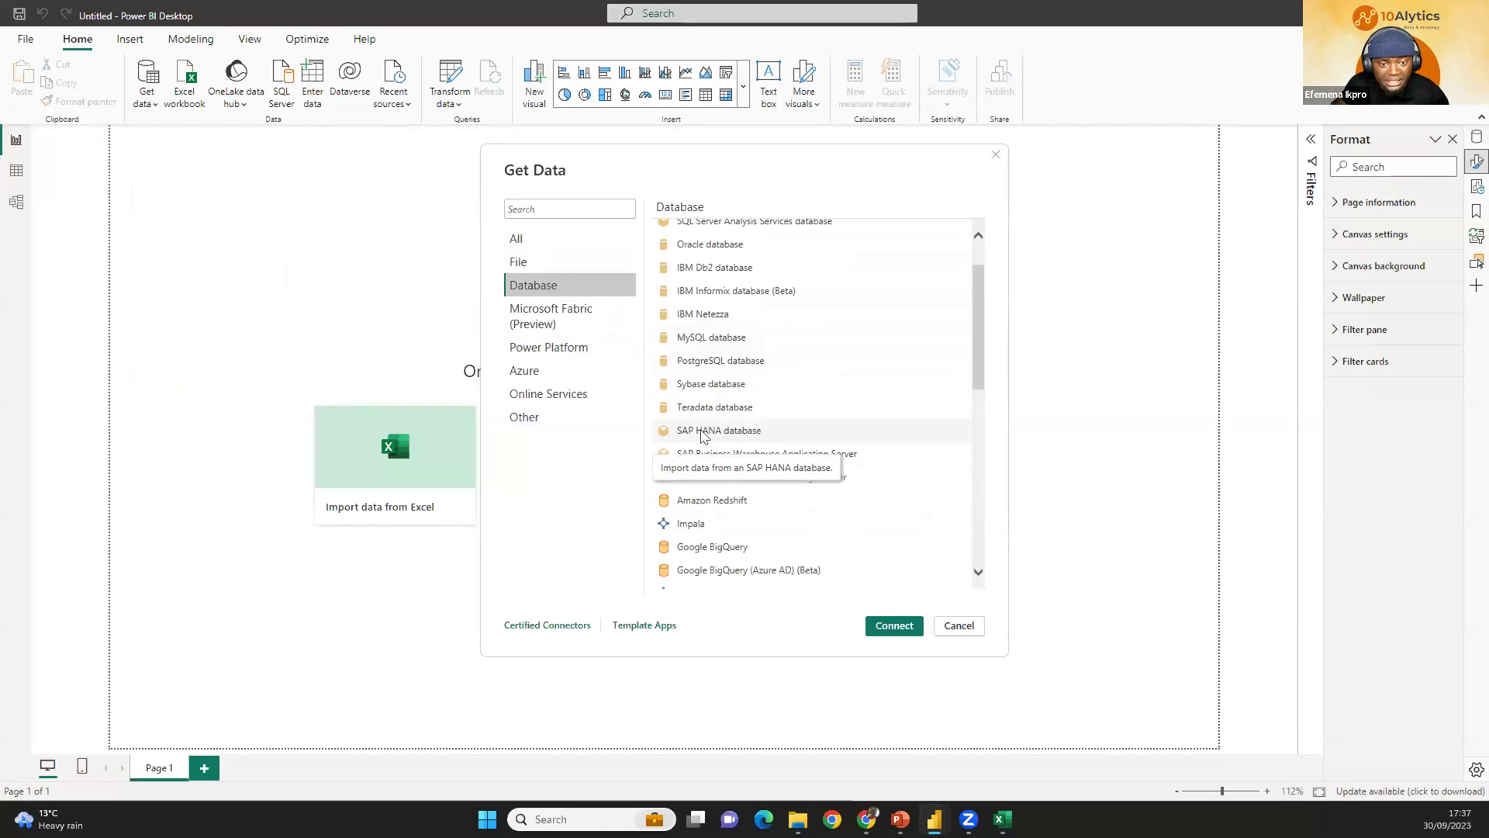
drag(983, 306, 987, 531)
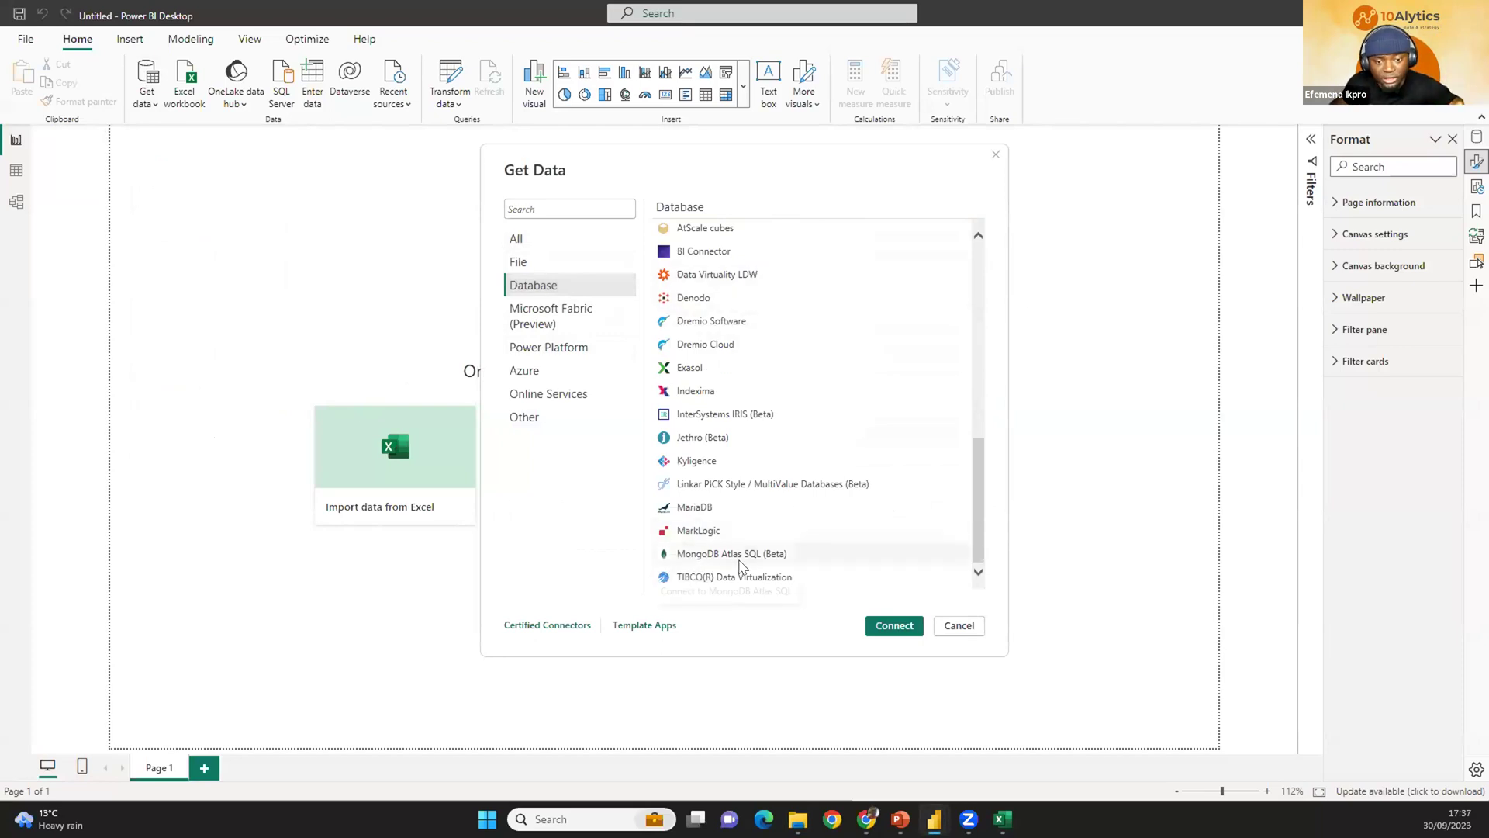
Look through all the connectors in the Other category of Get Data.
click(527, 418)
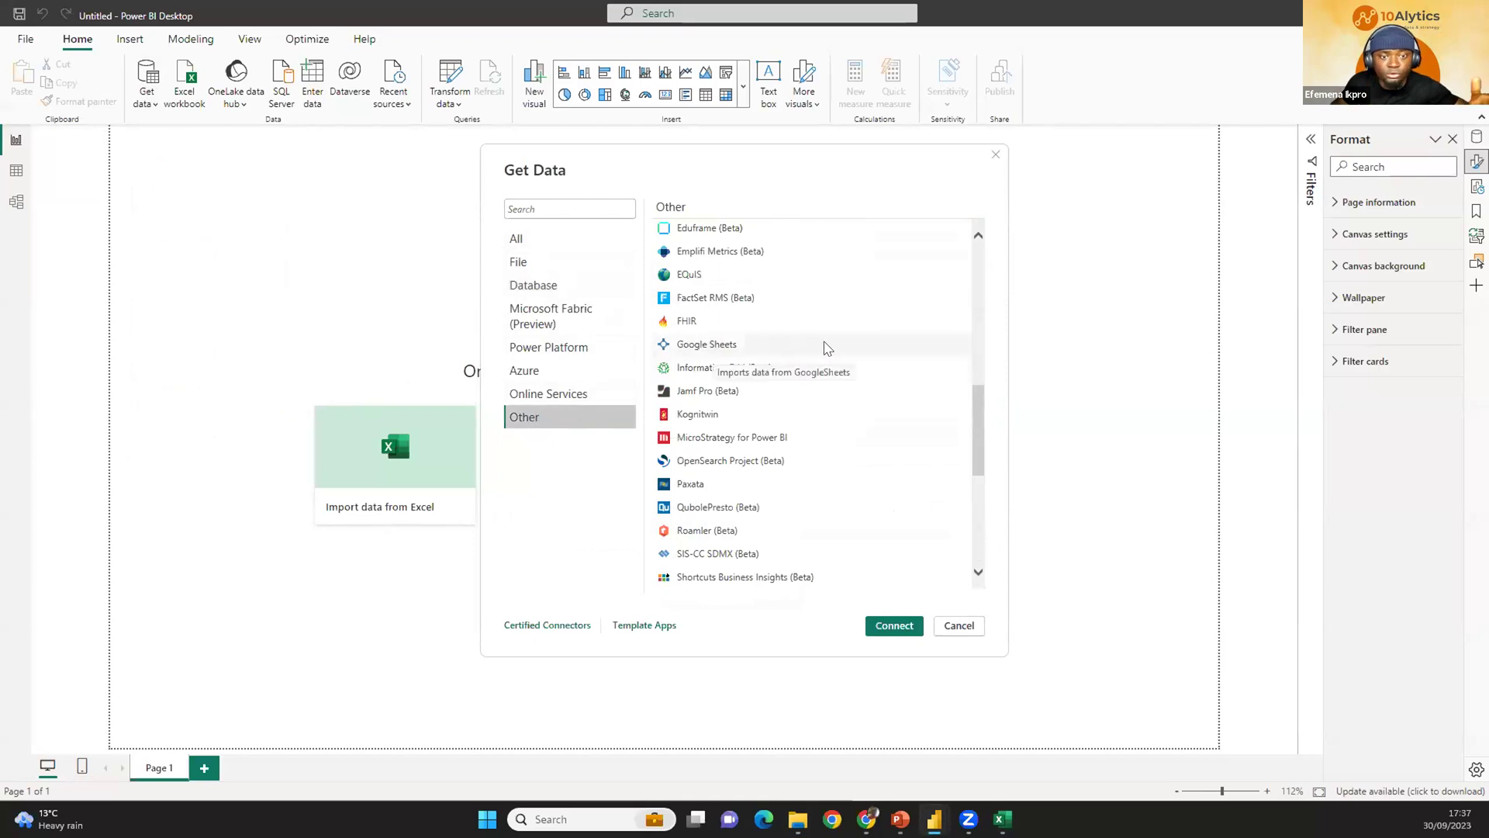
scroll(772, 425, down, 7)
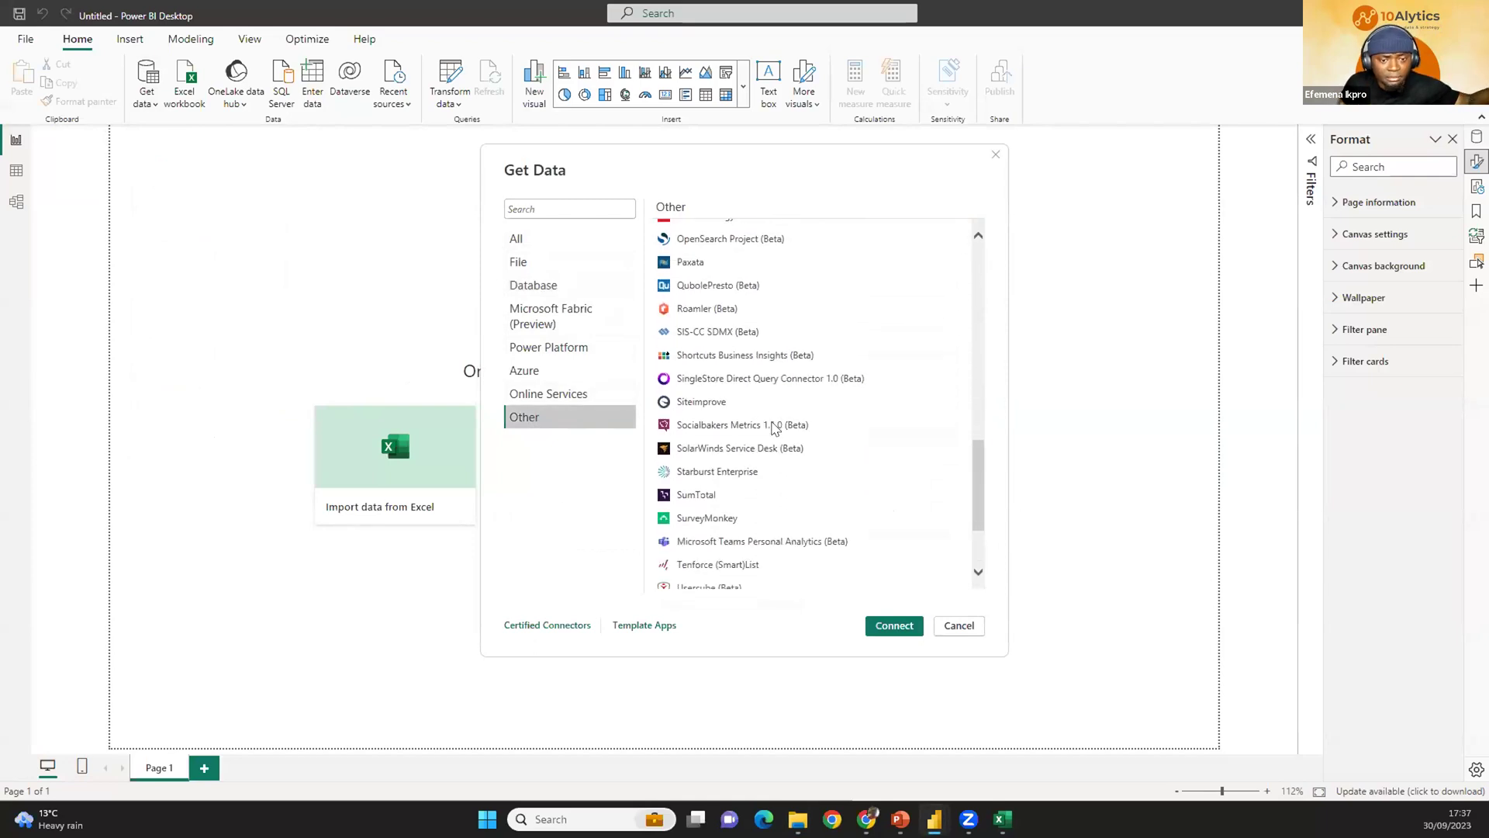
scroll(772, 425, down, 1)
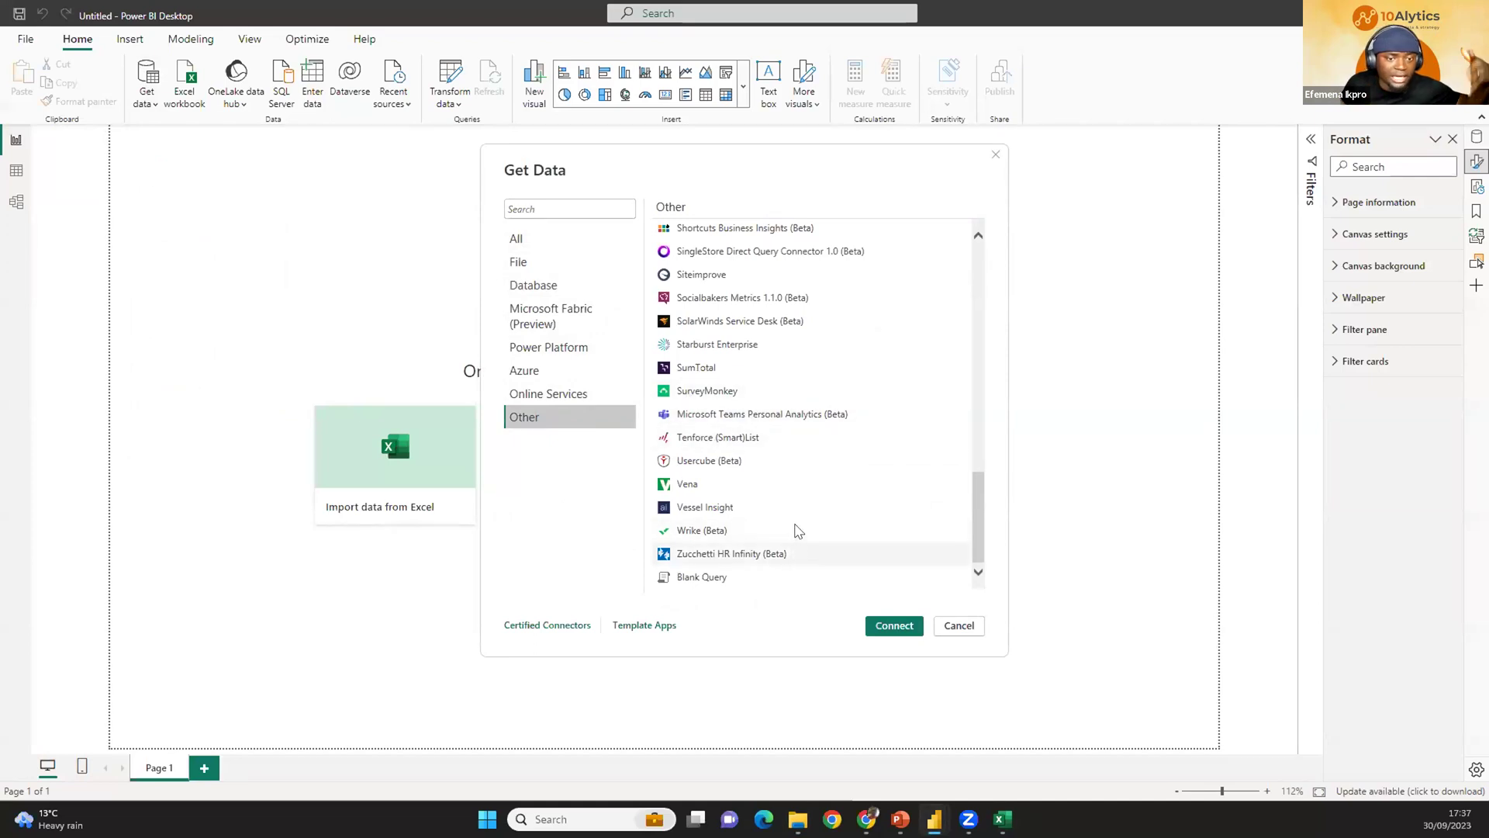
scroll(798, 480, up, 8)
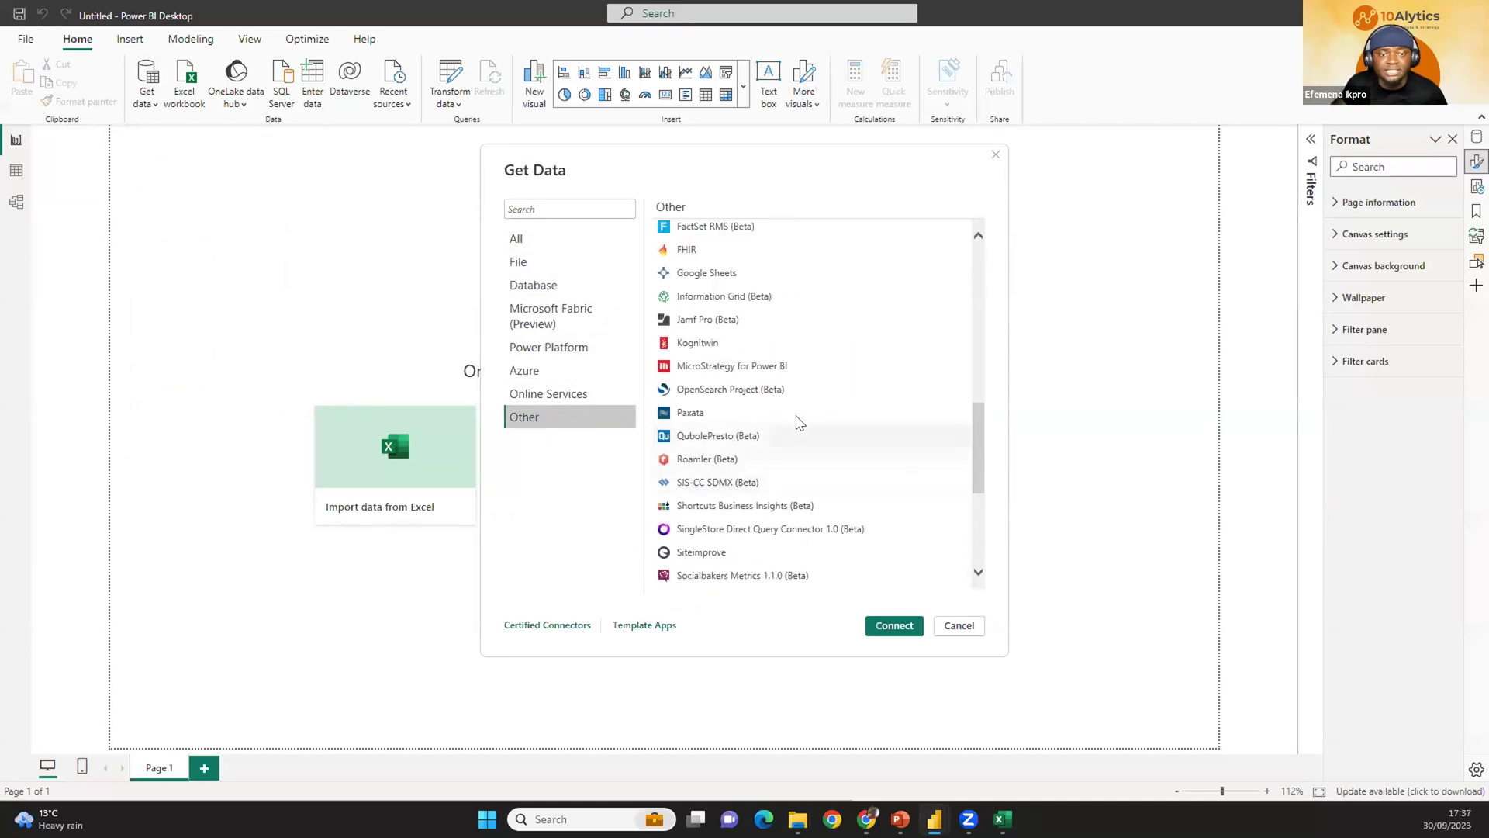
scroll(803, 411, up, 2)
scroll(803, 411, up, 10)
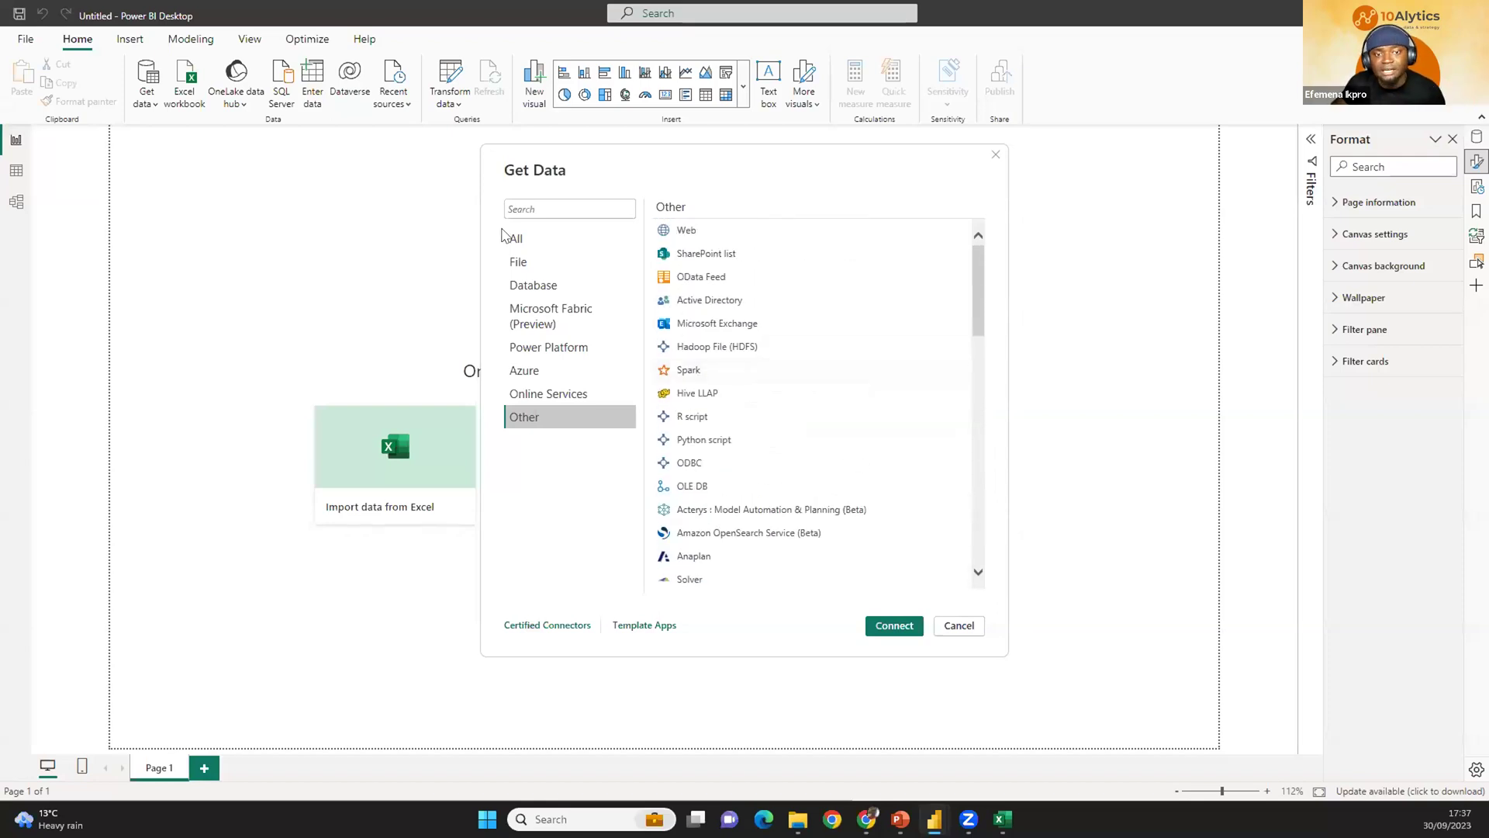
Search the Get Data connectors for "sales" and clear the search.
click(542, 205)
text(sales)
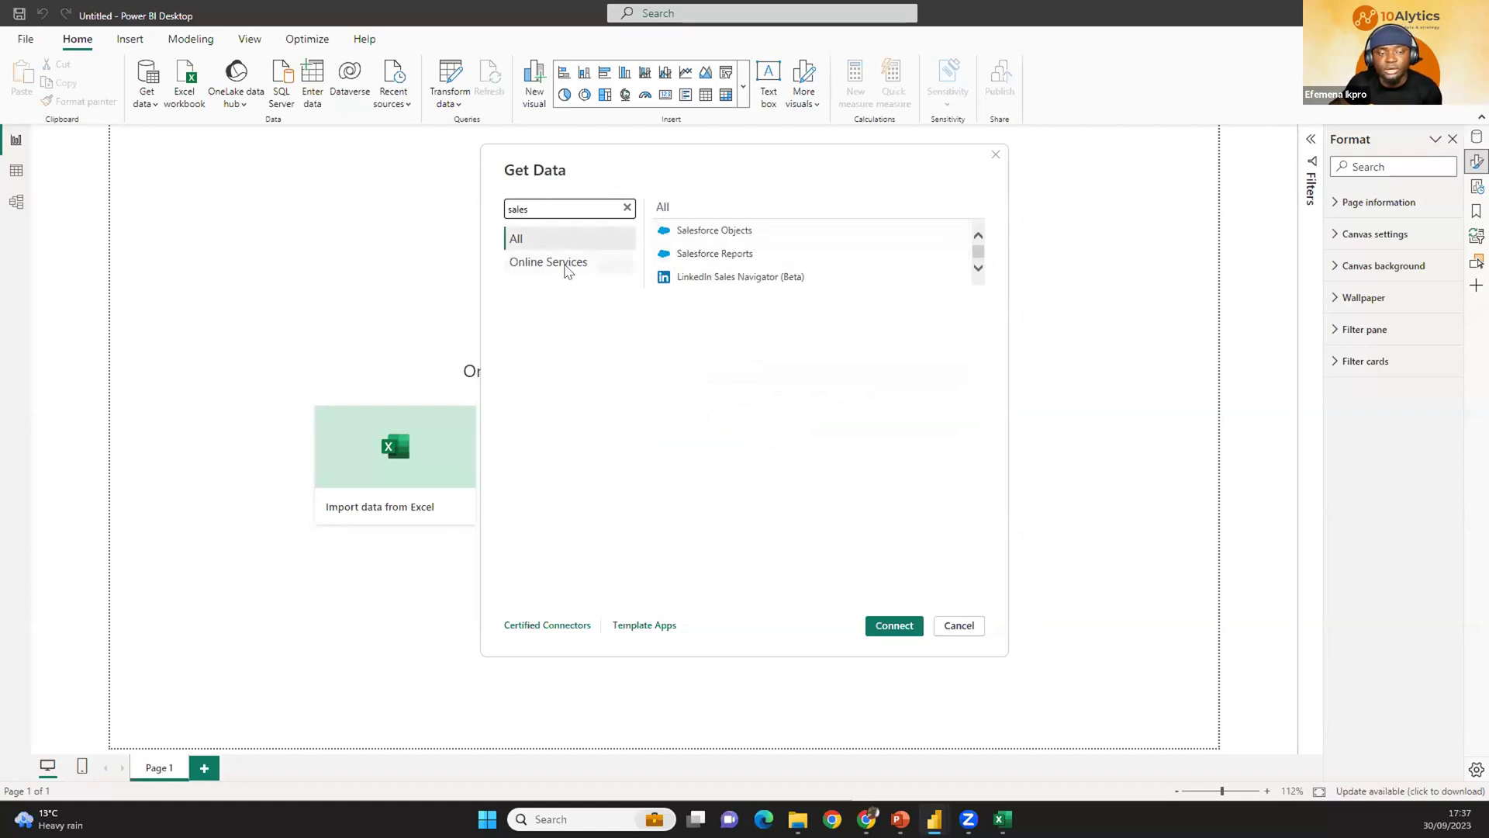
click(622, 208)
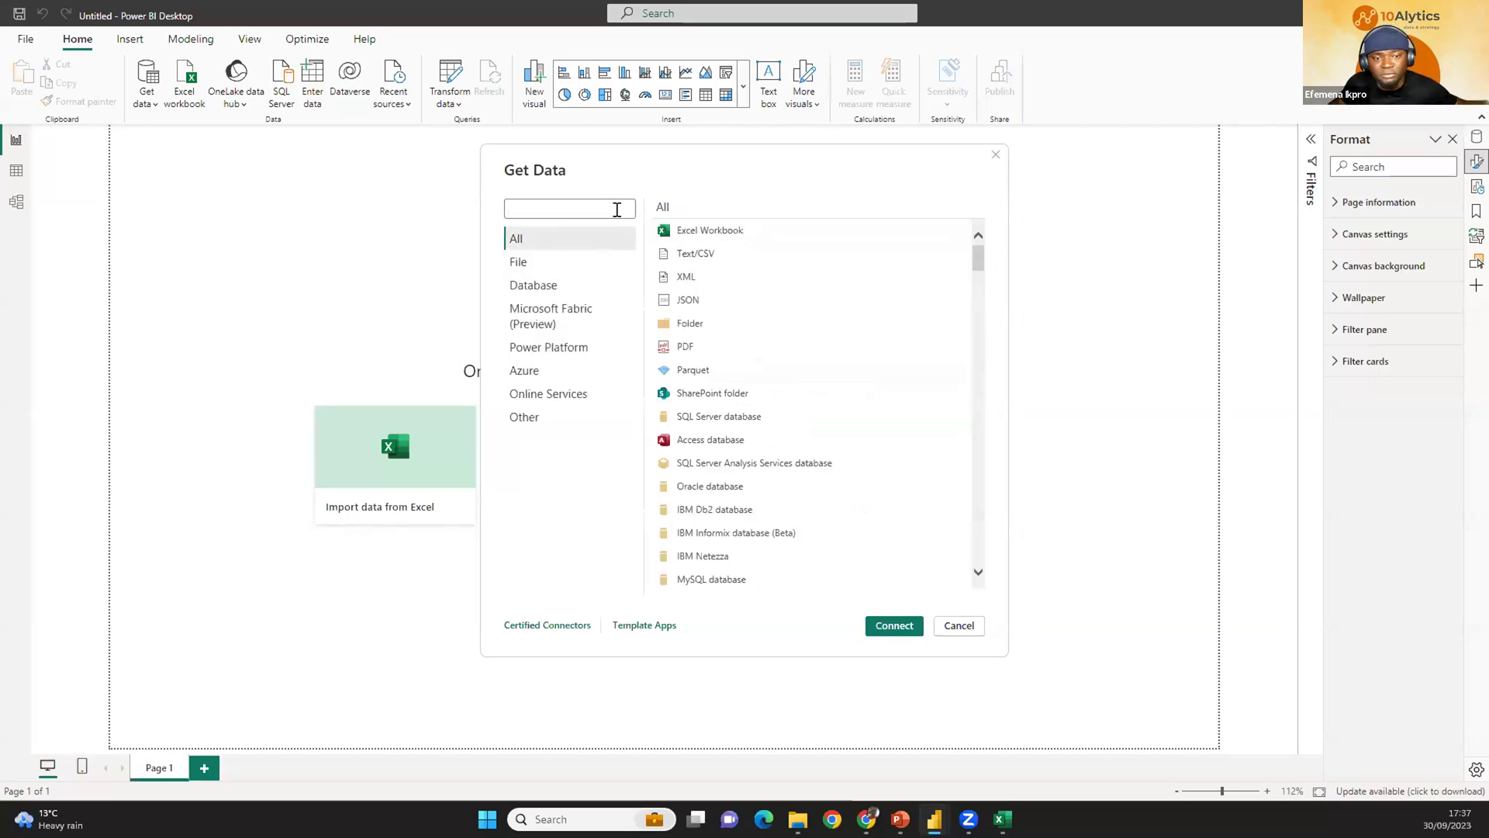
Point out the Excel Workbook, Text/CSV and PDF connectors in the list of all data sources.
click(710, 235)
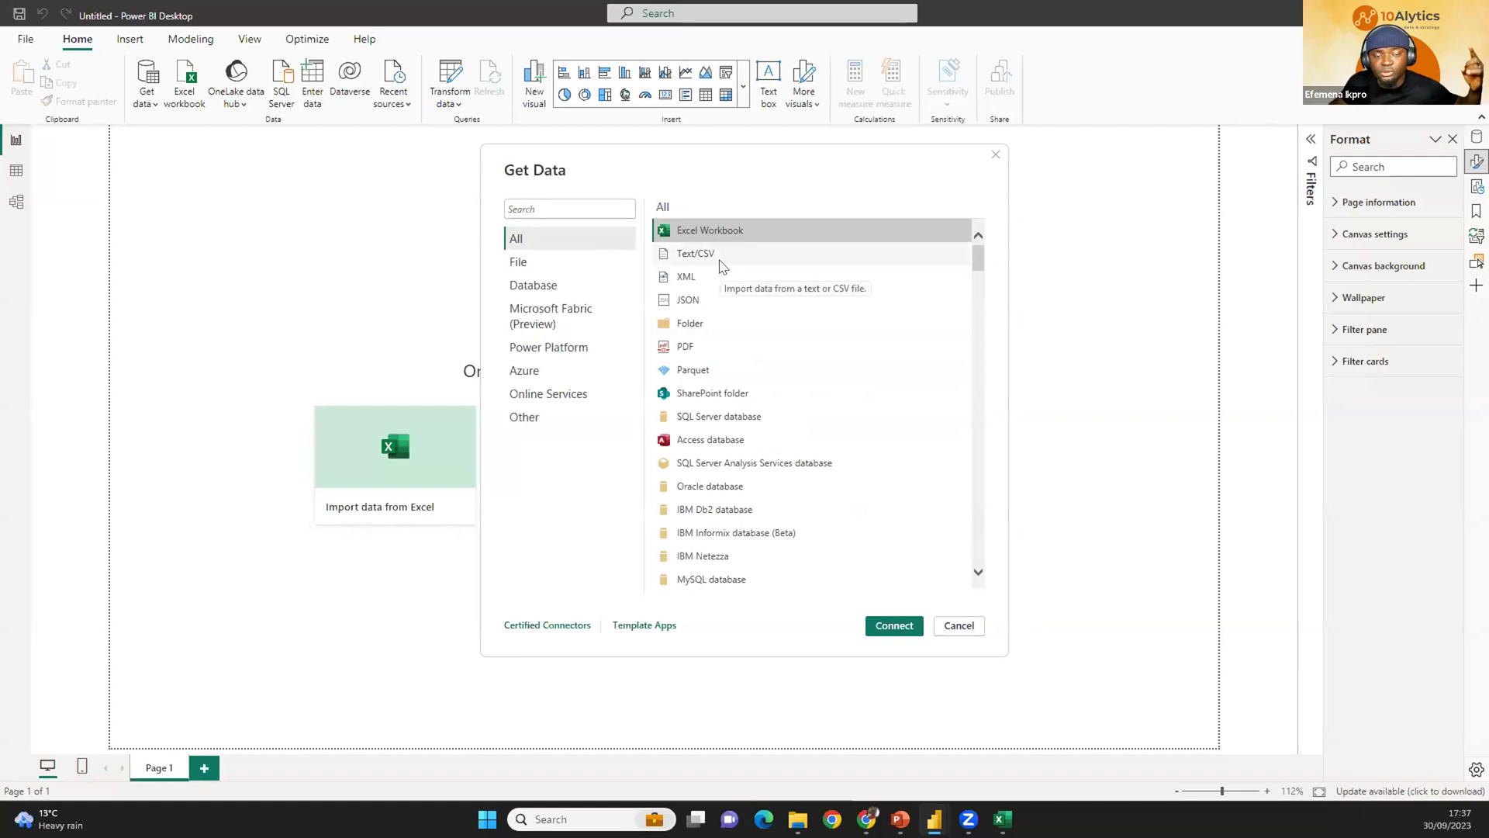
click(723, 261)
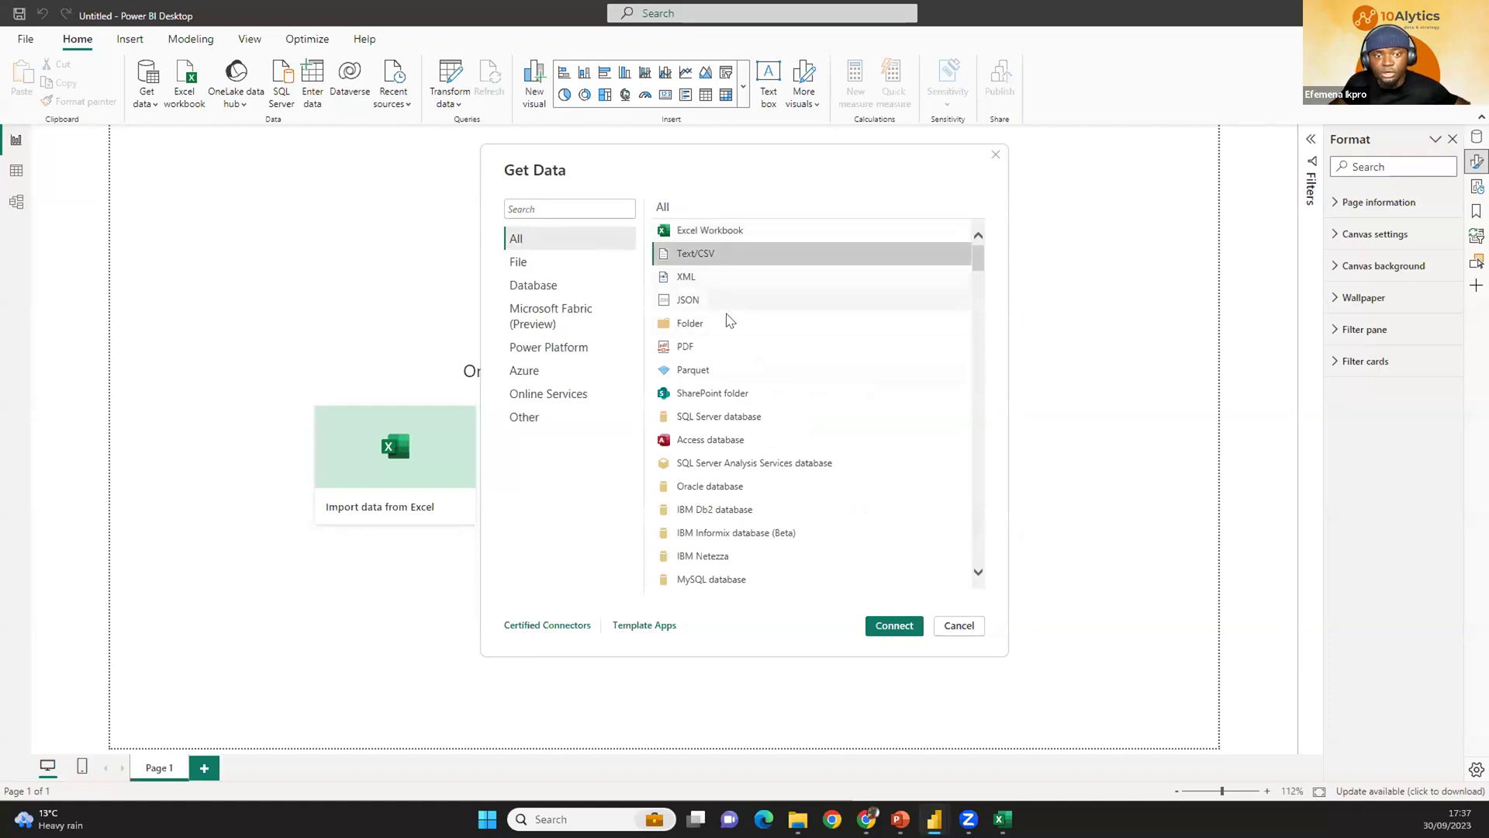
click(696, 346)
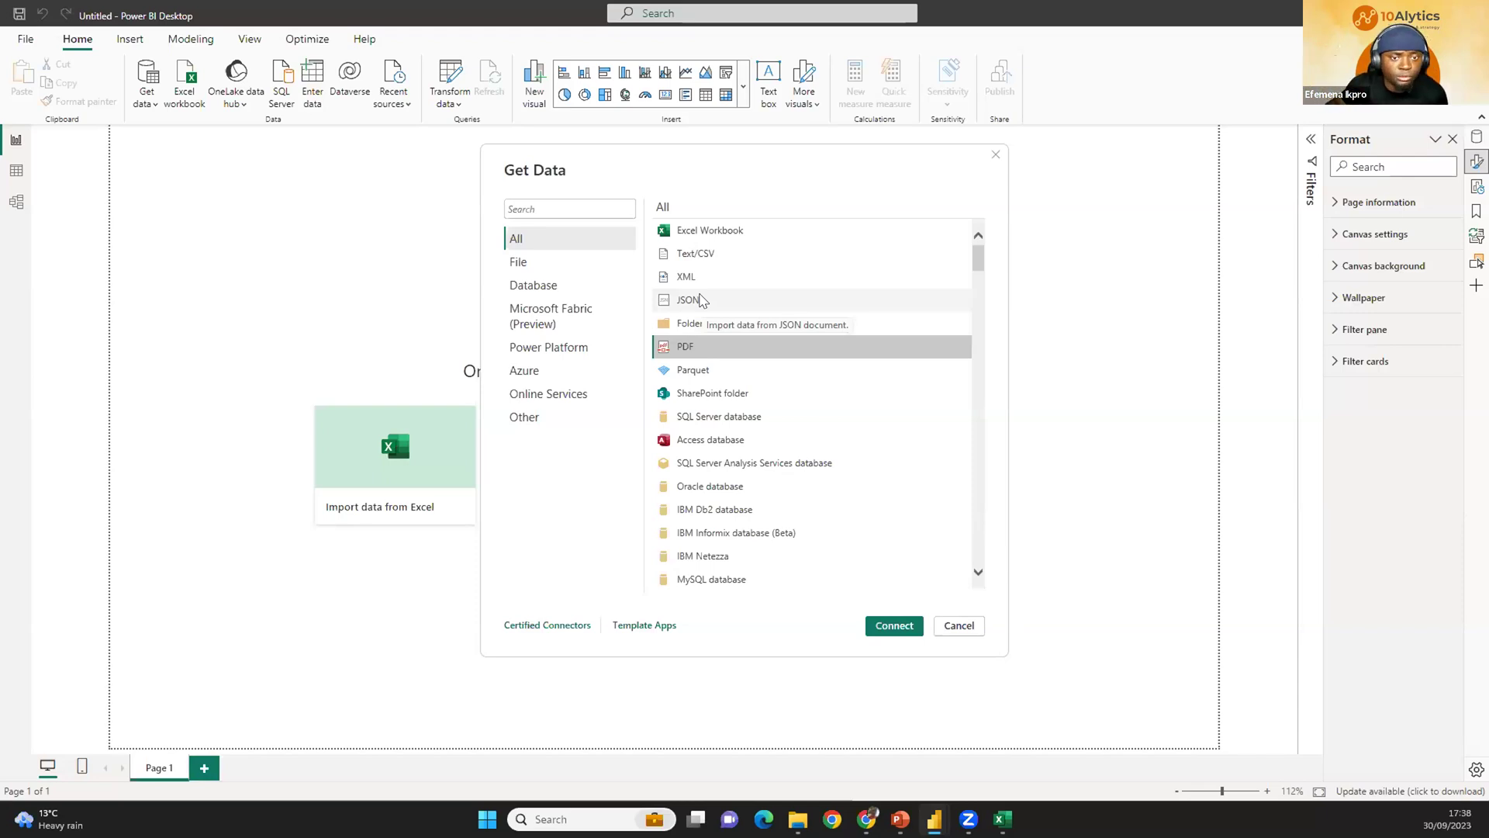
Bring the Swift Stores - Data Table workbook back up in Excel and close it without saving changes.
click(1002, 819)
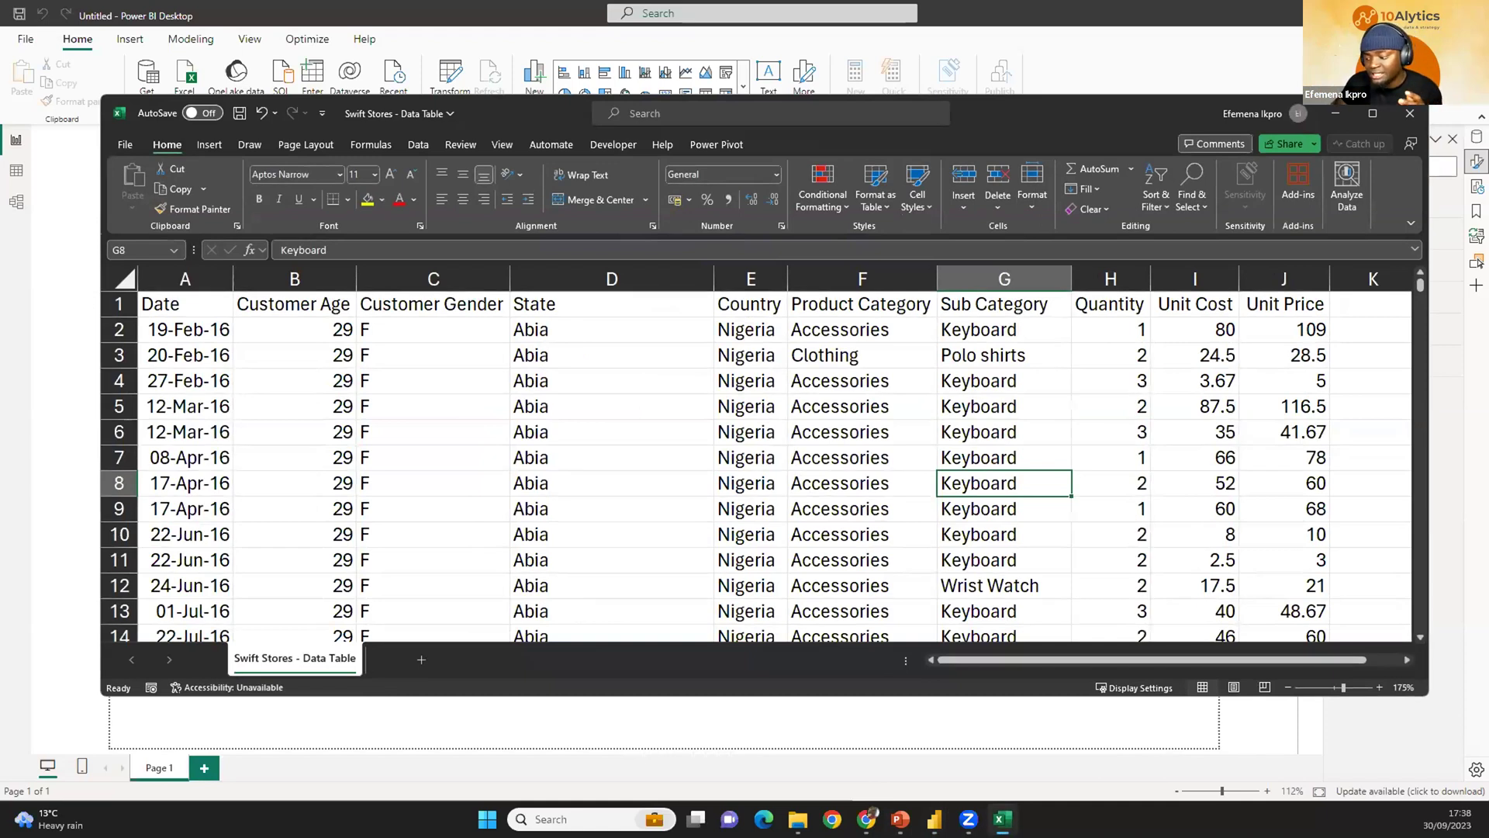
click(737, 458)
click(447, 377)
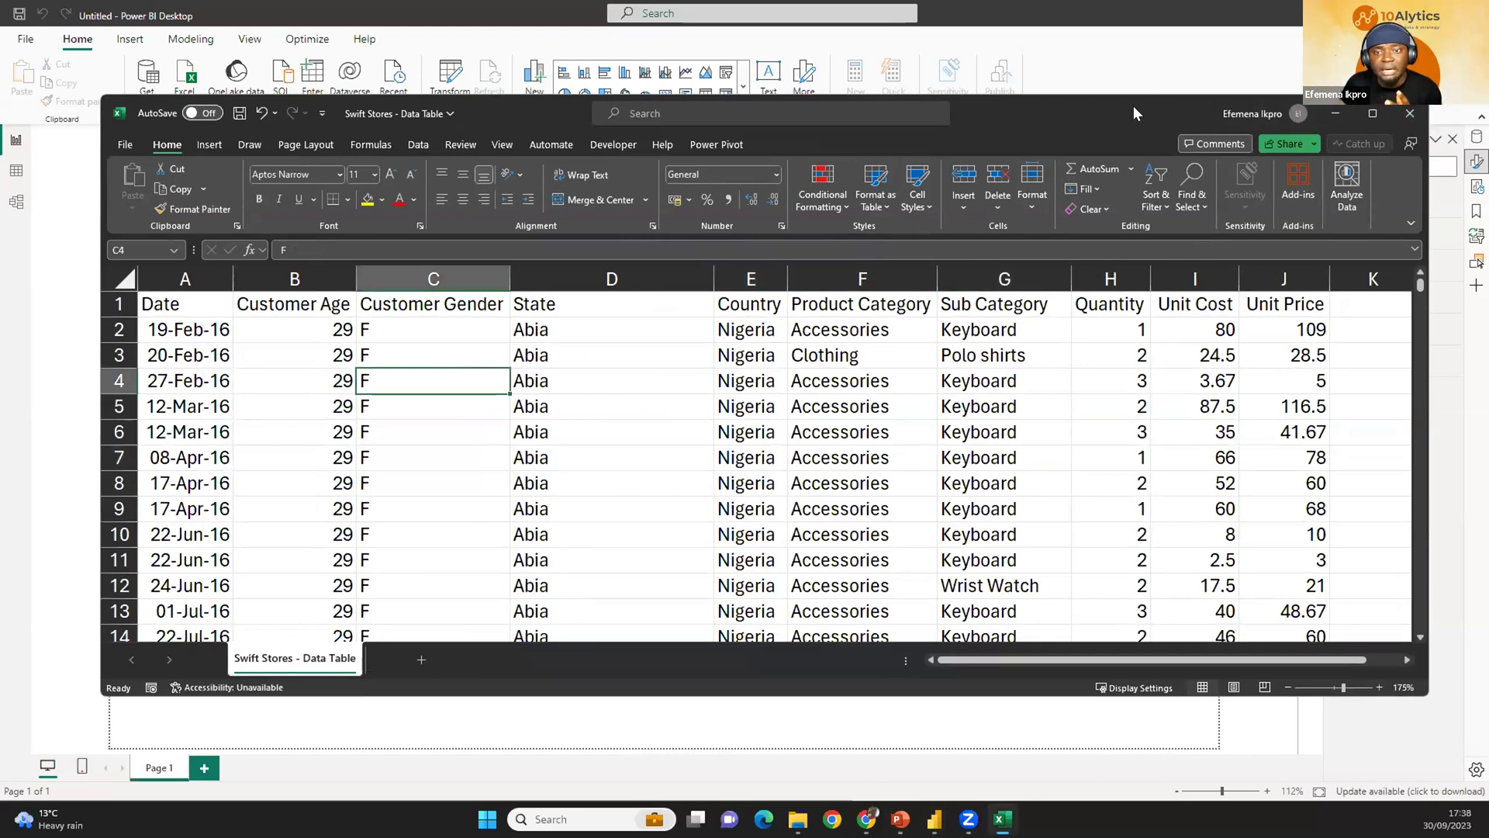
drag(1133, 108, 1126, 166)
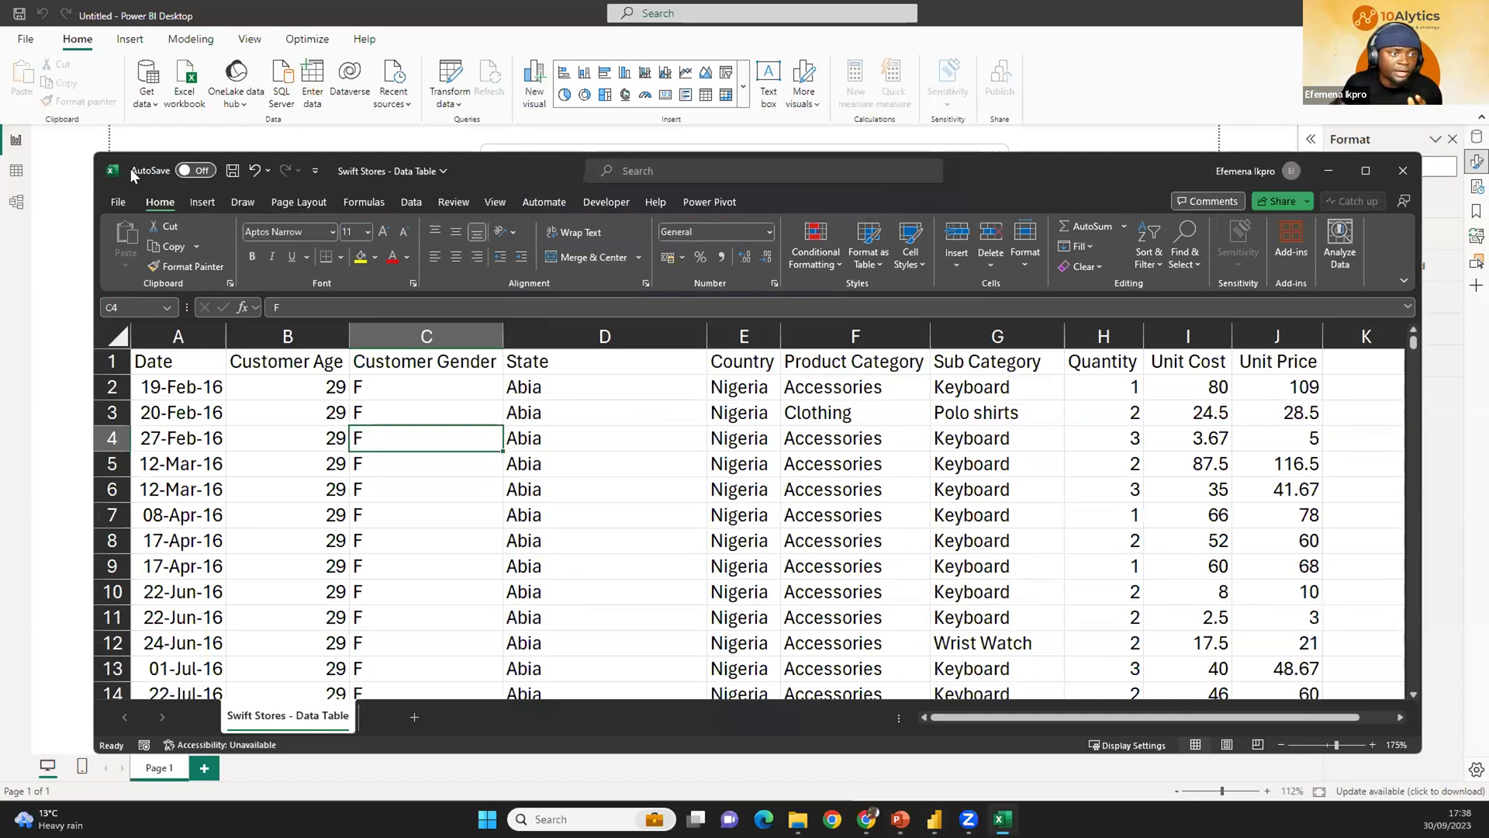
click(1404, 171)
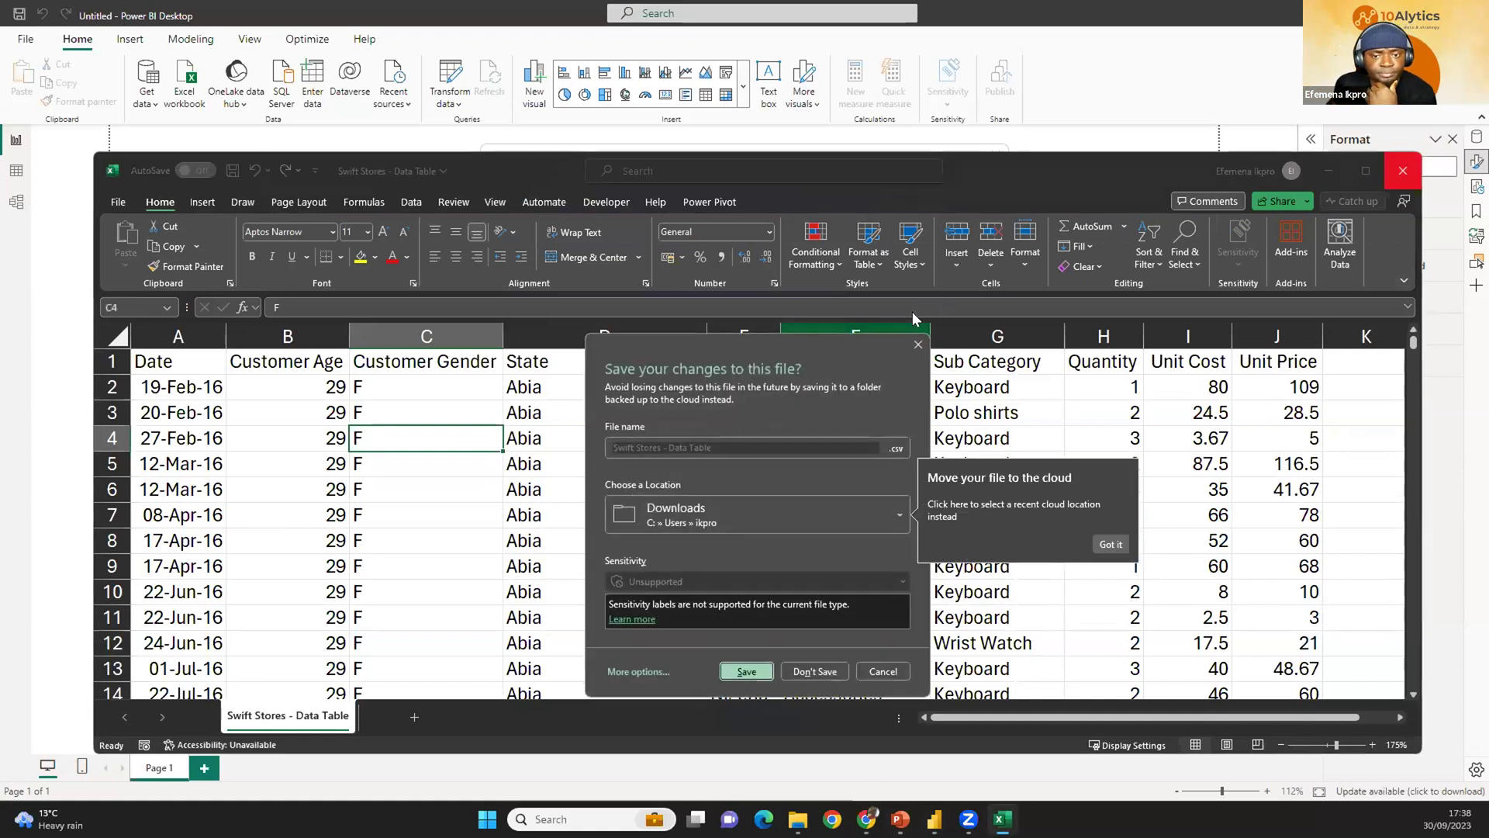
click(841, 672)
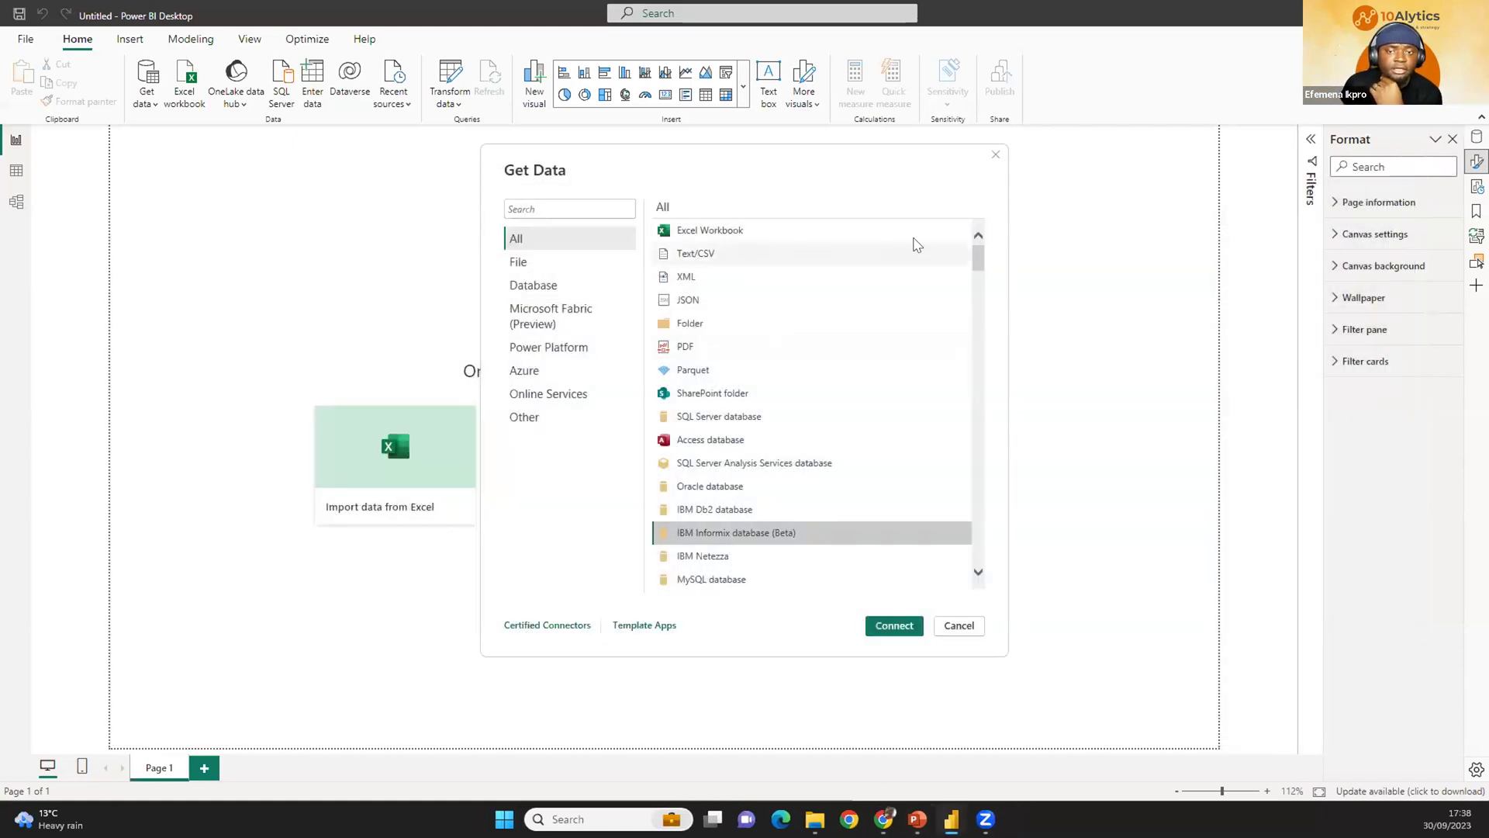
Close the Get Data dialog and show the Data pane in place of the Format pane.
click(981, 166)
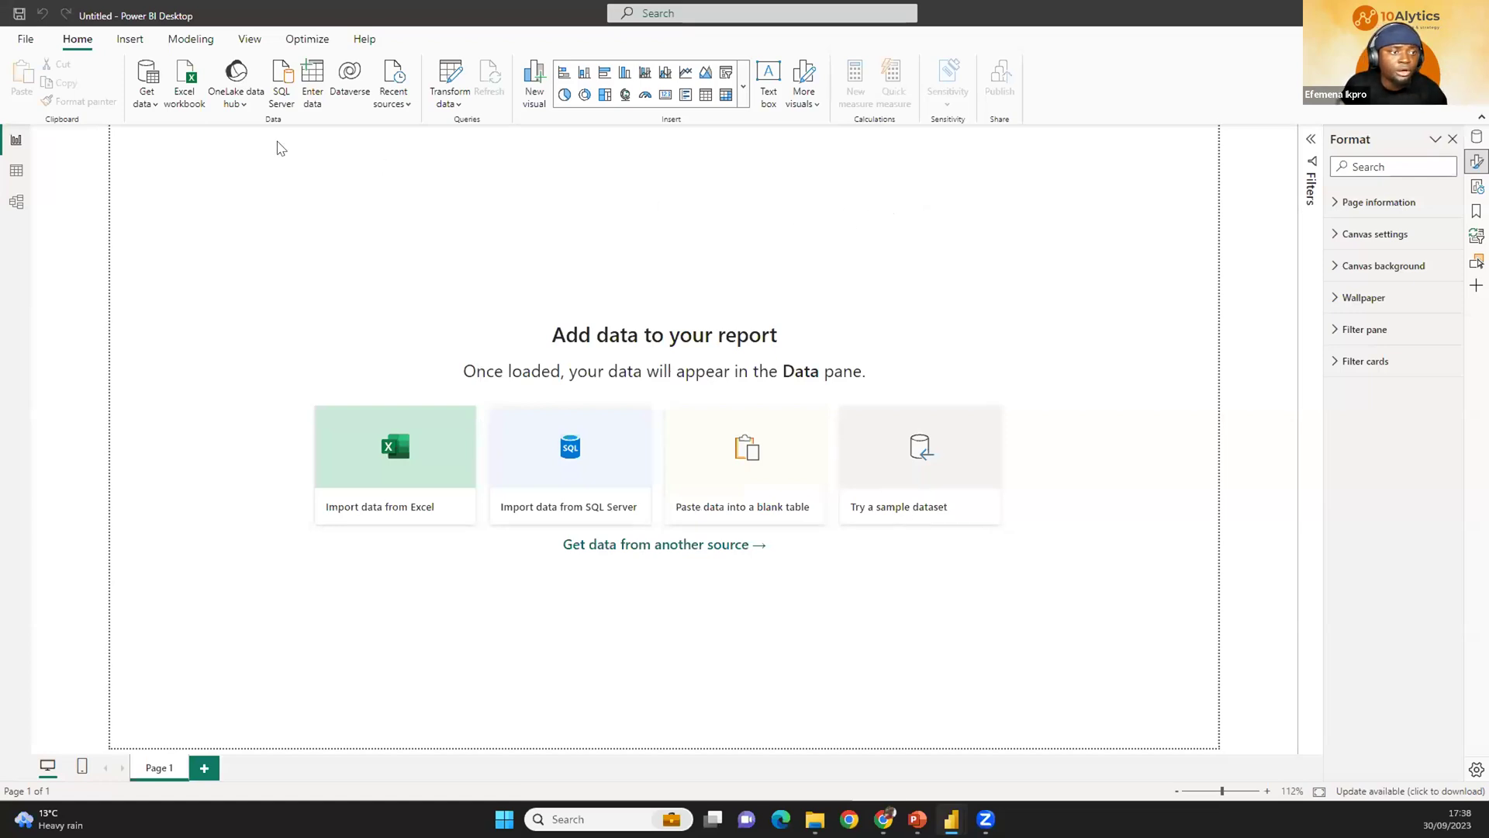
click(156, 104)
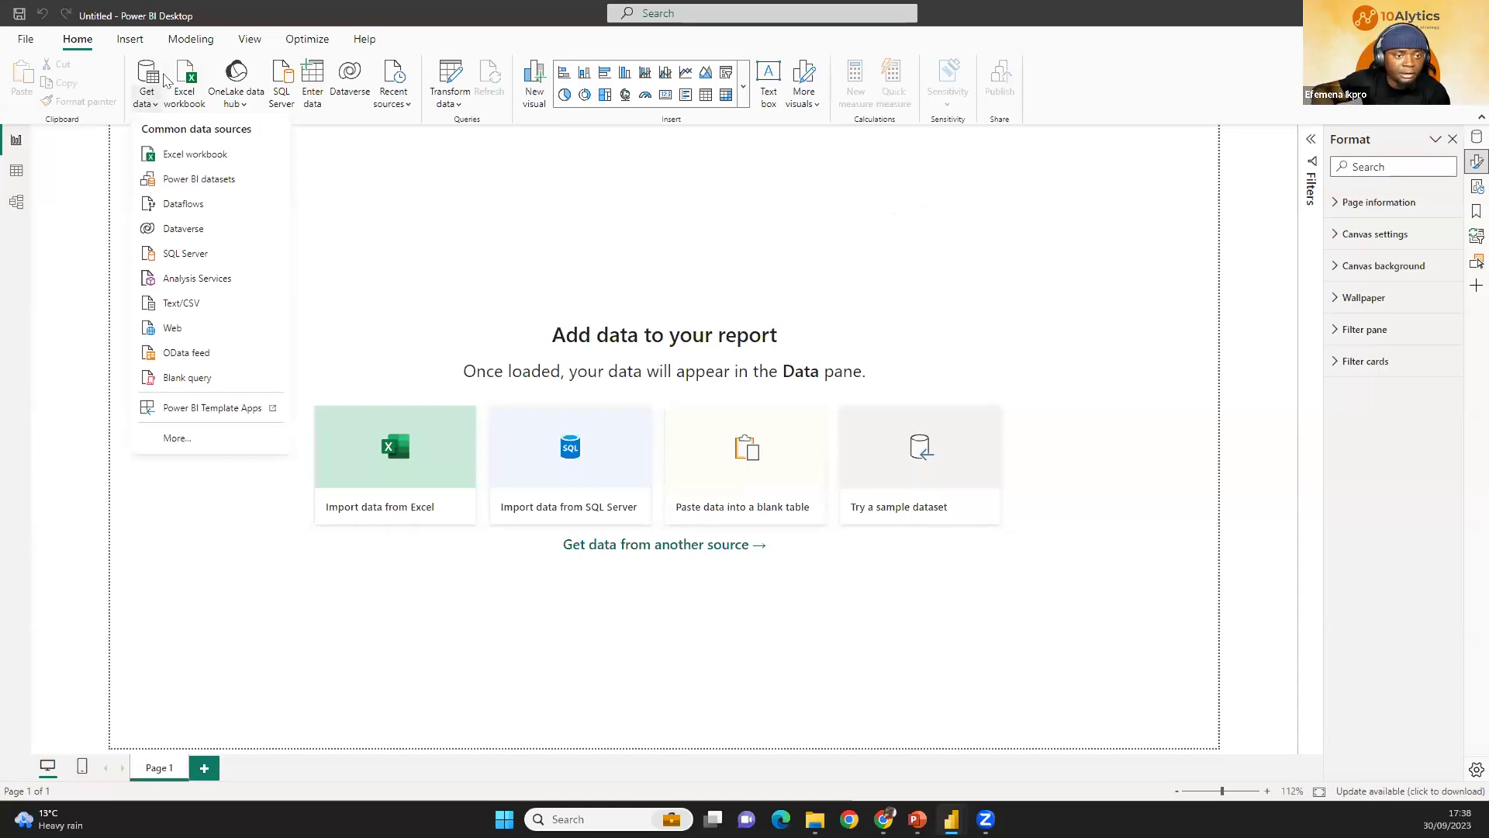
click(514, 192)
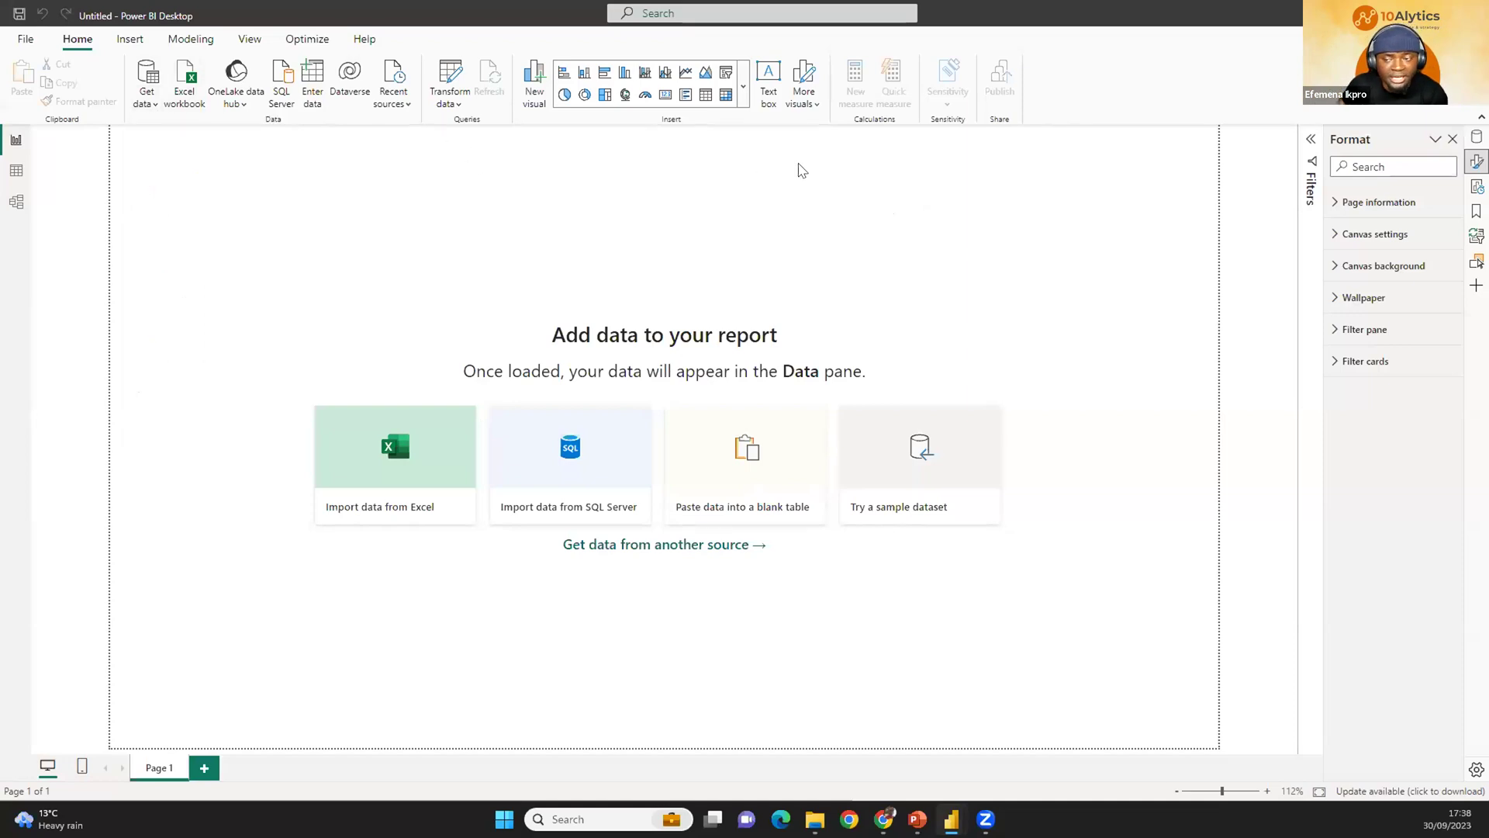
click(1476, 137)
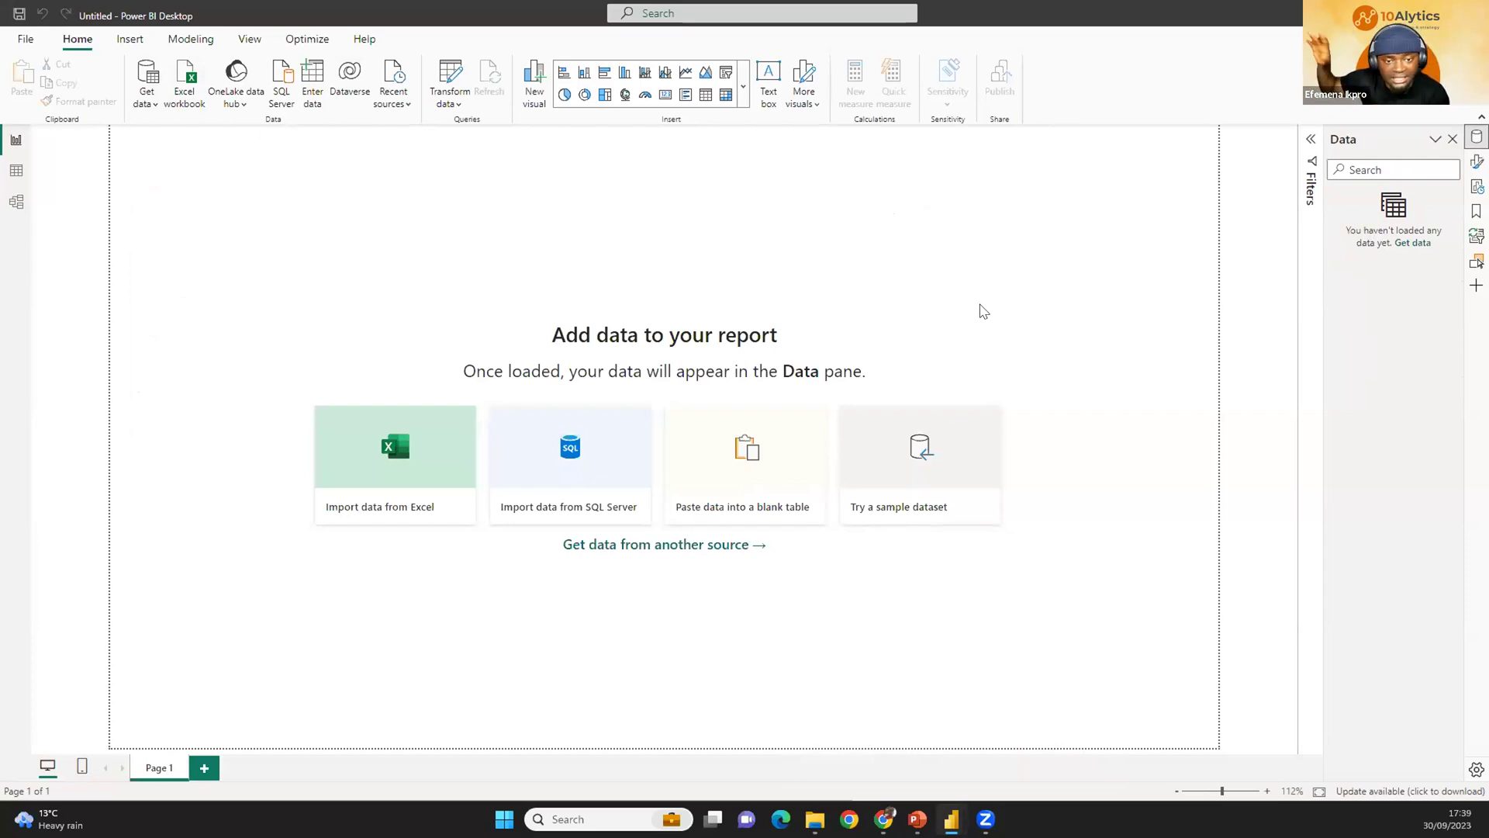
Switch to the Downloads folder in File Explorer and widen the Type column to check the file type of Swift Stores - Data Table.
click(147, 108)
click(148, 108)
click(148, 107)
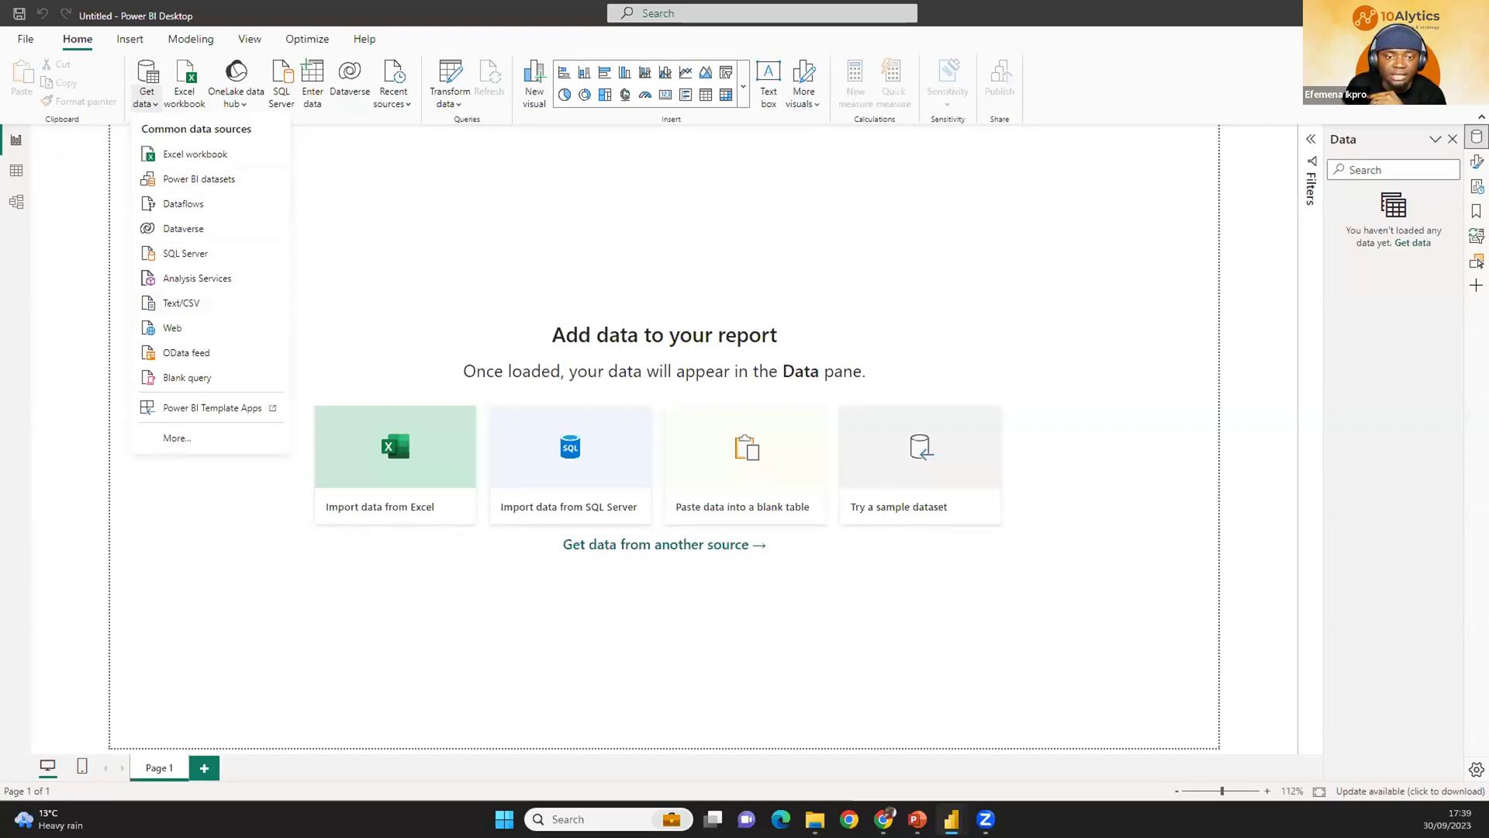
click(815, 820)
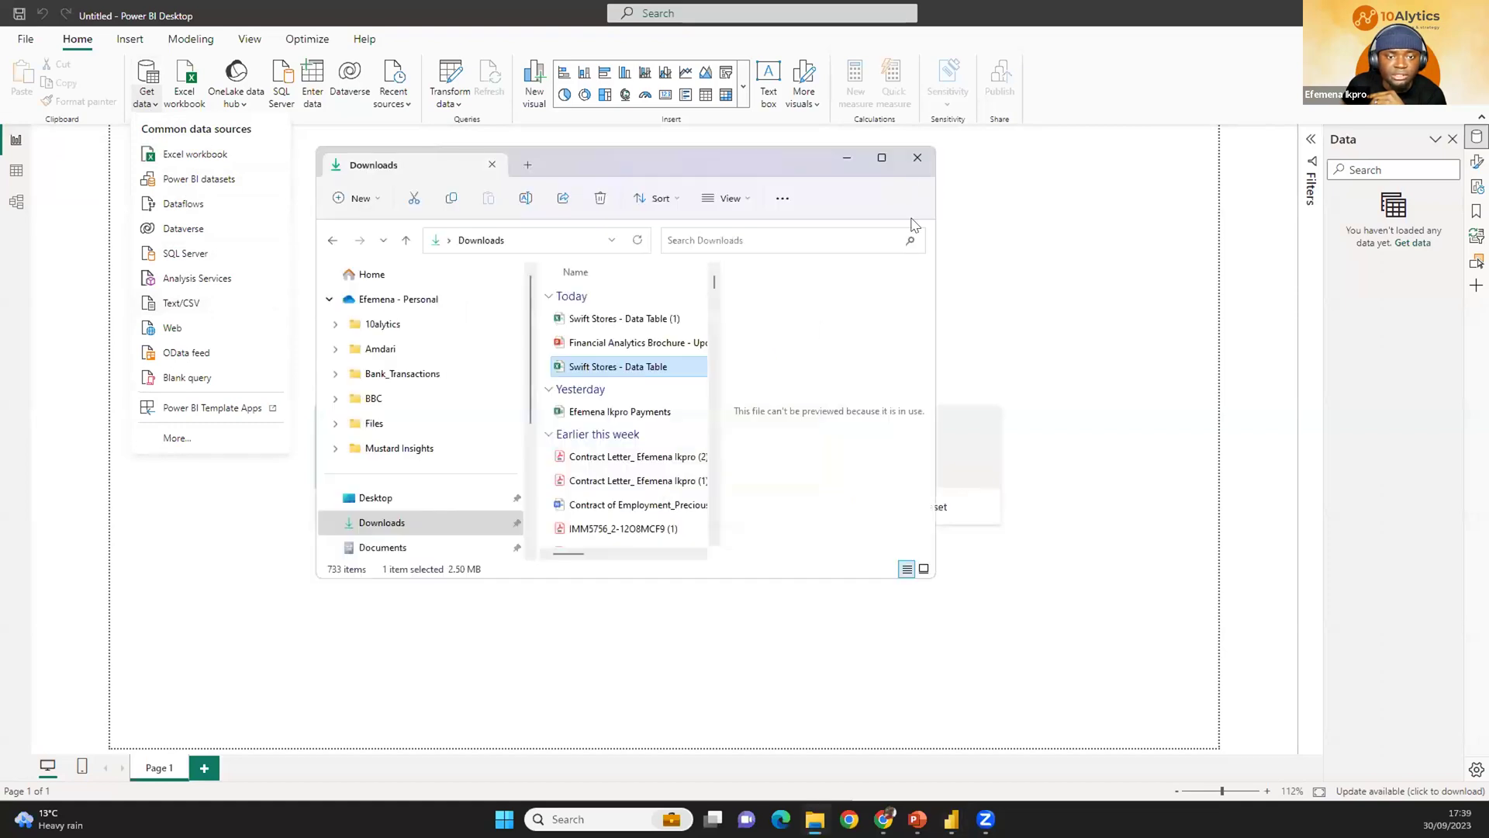
click(883, 157)
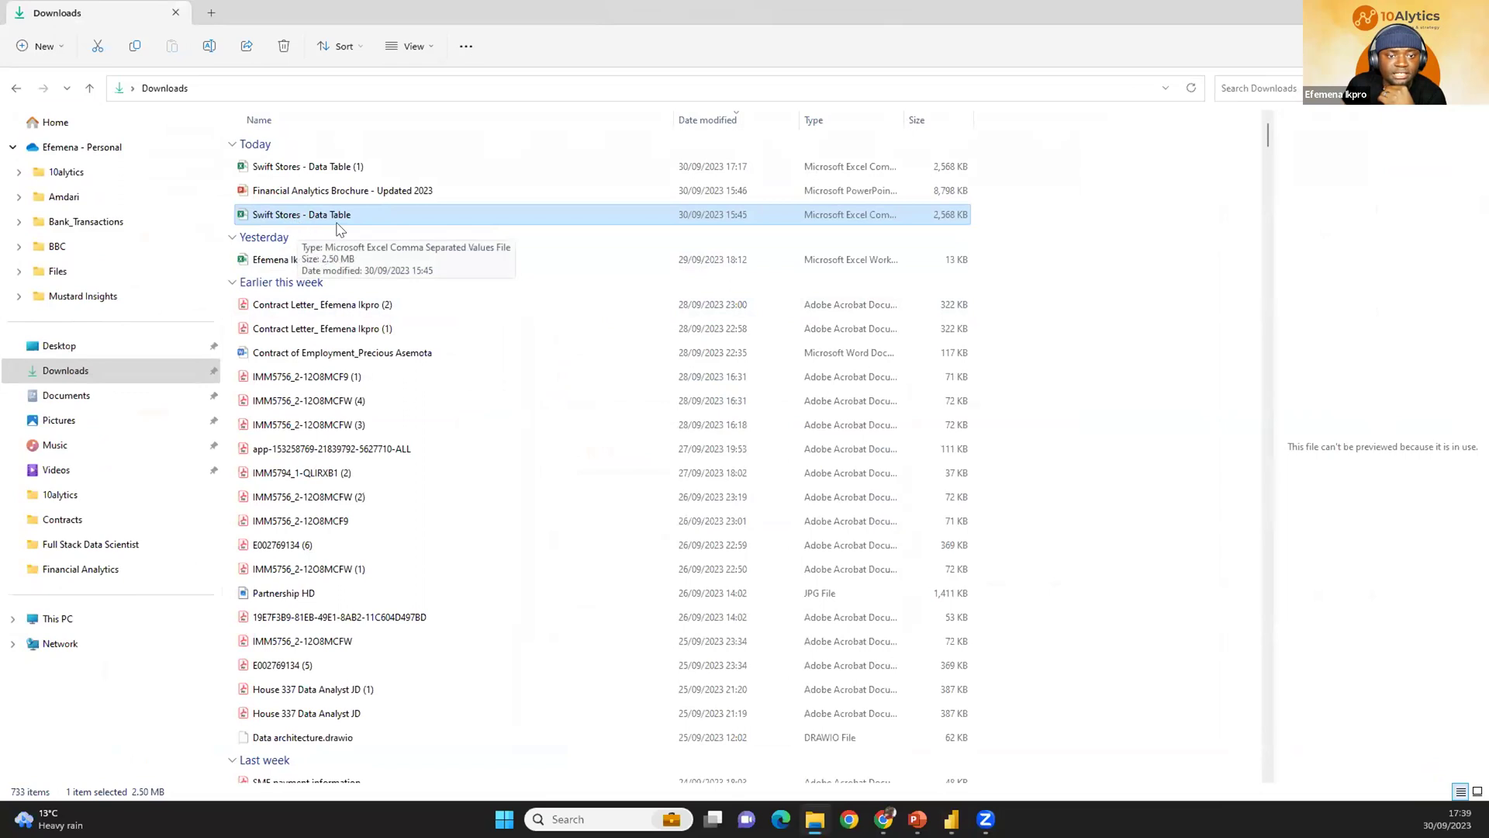
drag(905, 116, 1037, 110)
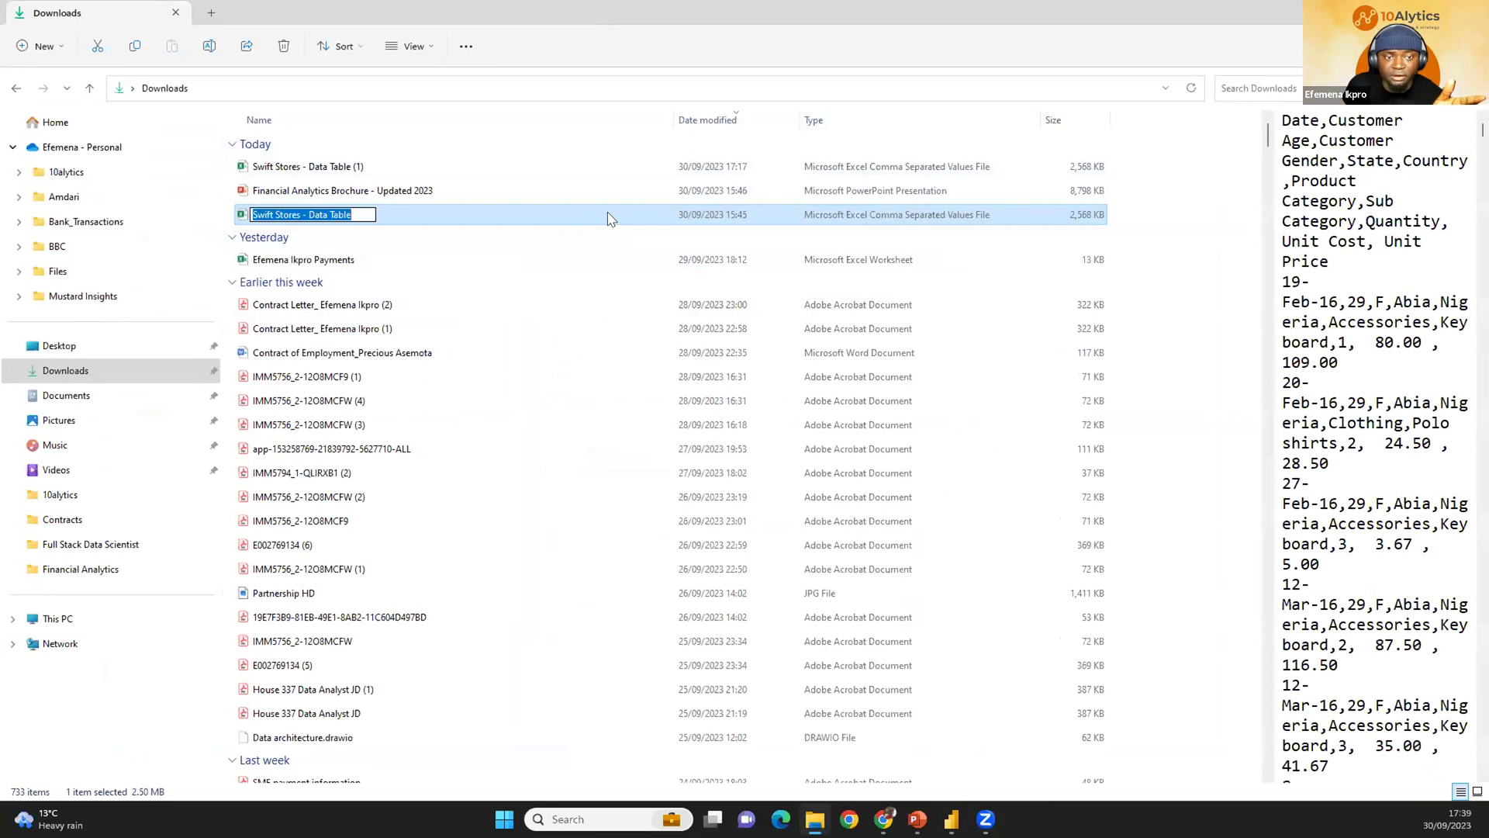
key(F2)
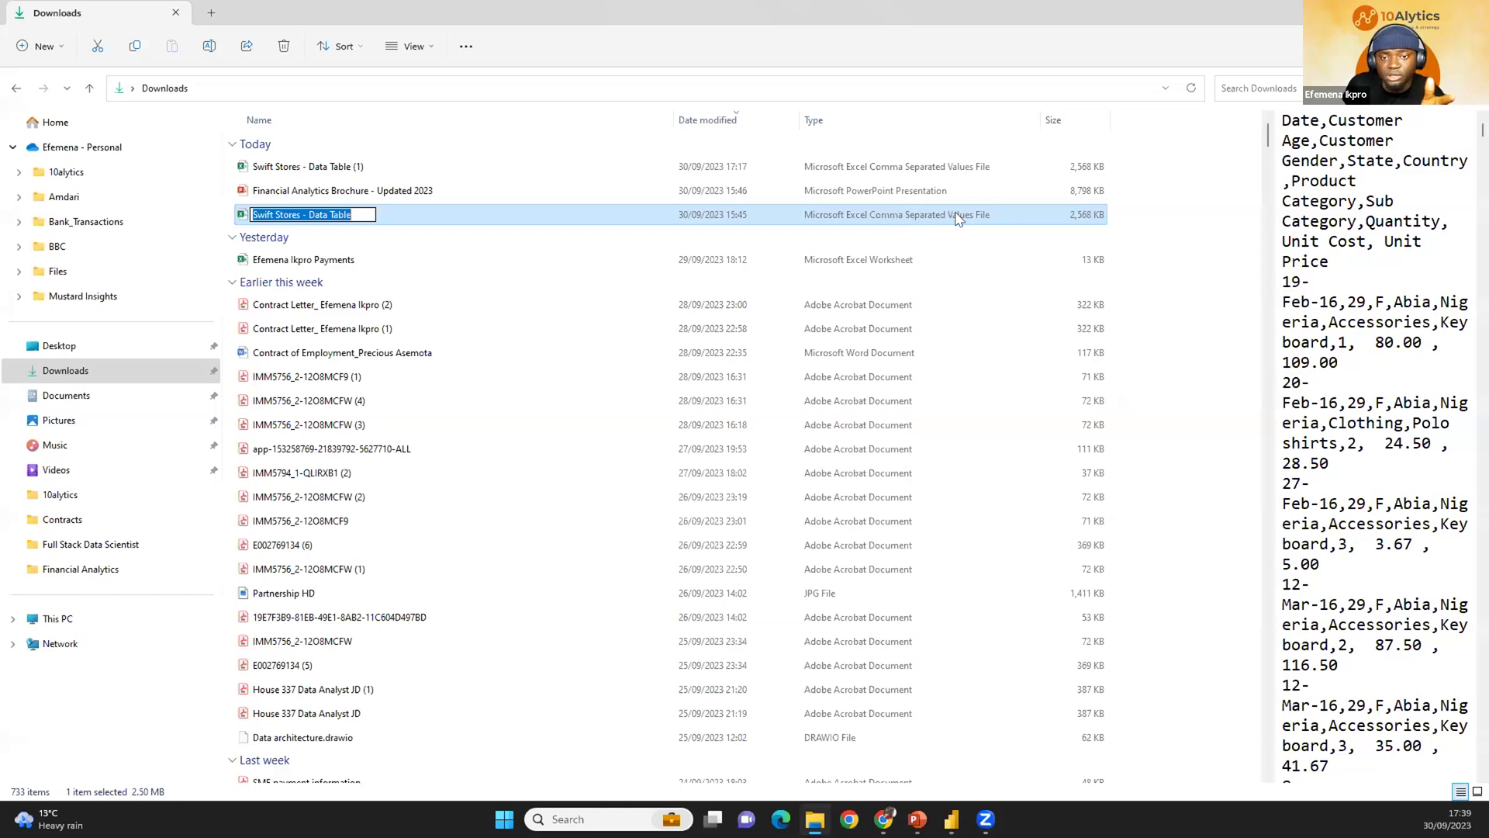
key(super+Down)
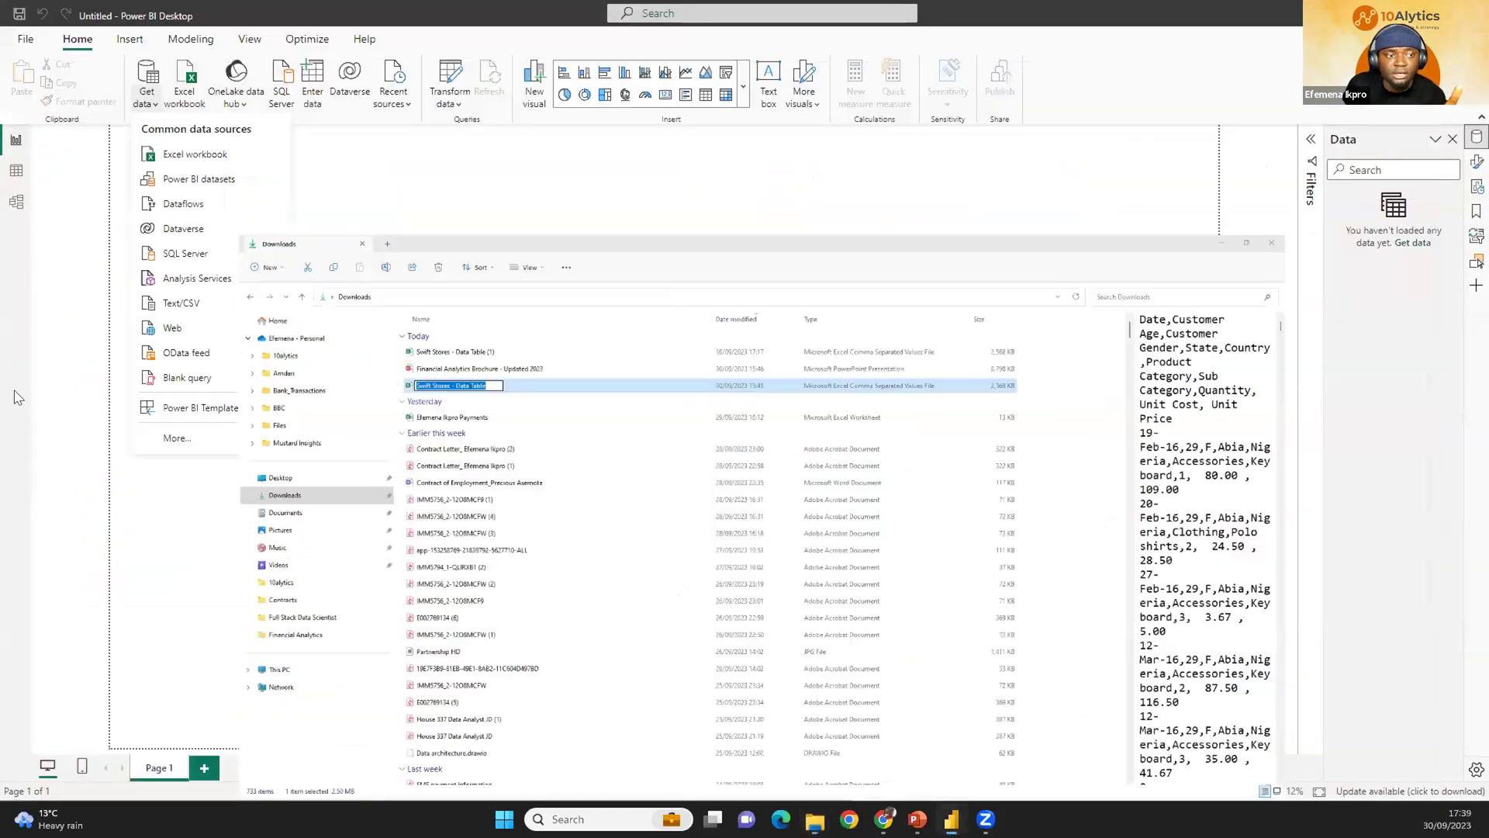
Start a Text/CSV import in Power BI Desktop and browse to the Downloads folder.
click(155, 104)
click(155, 104)
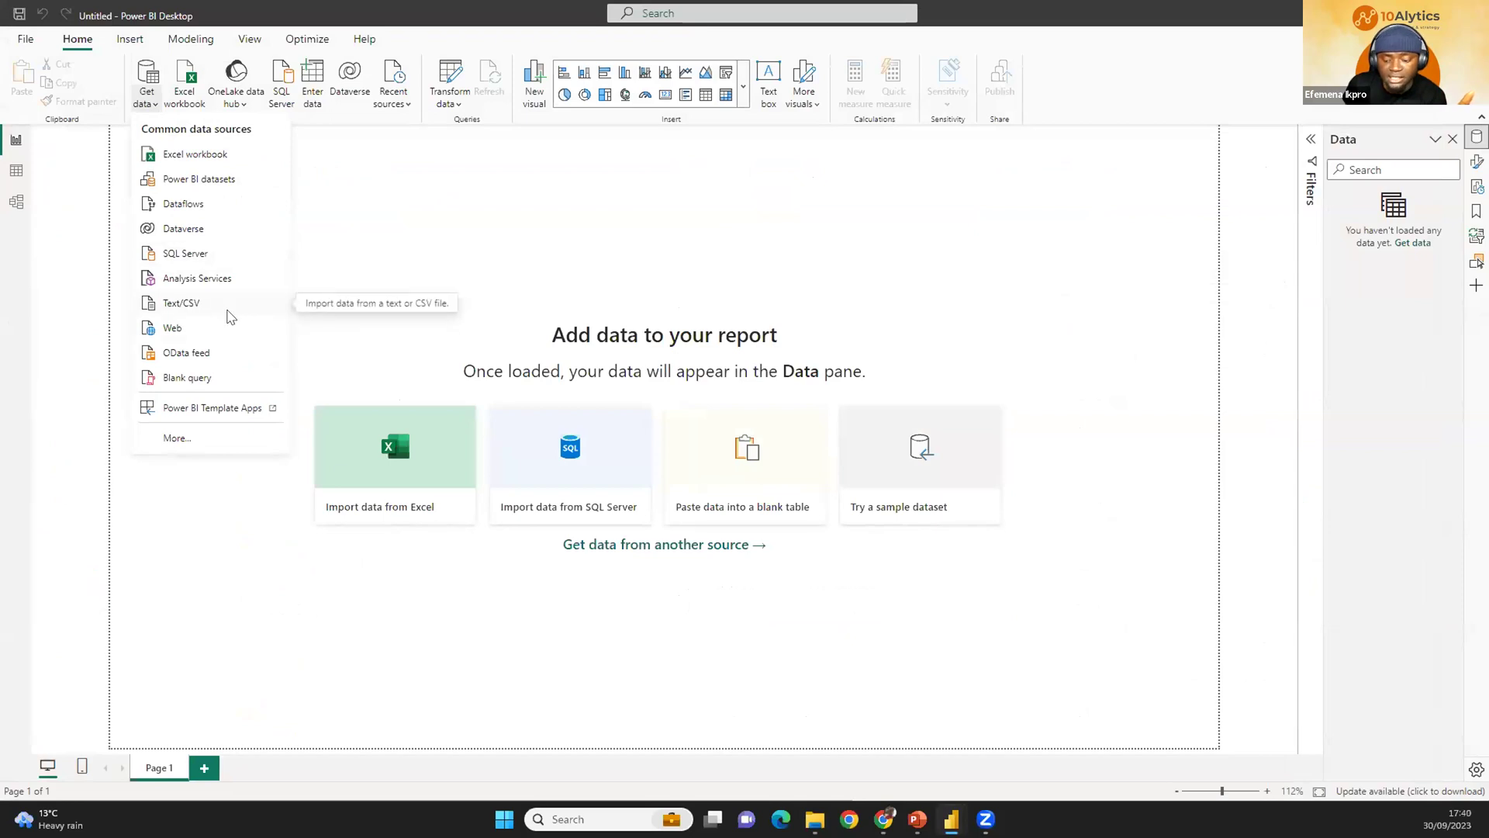
click(193, 307)
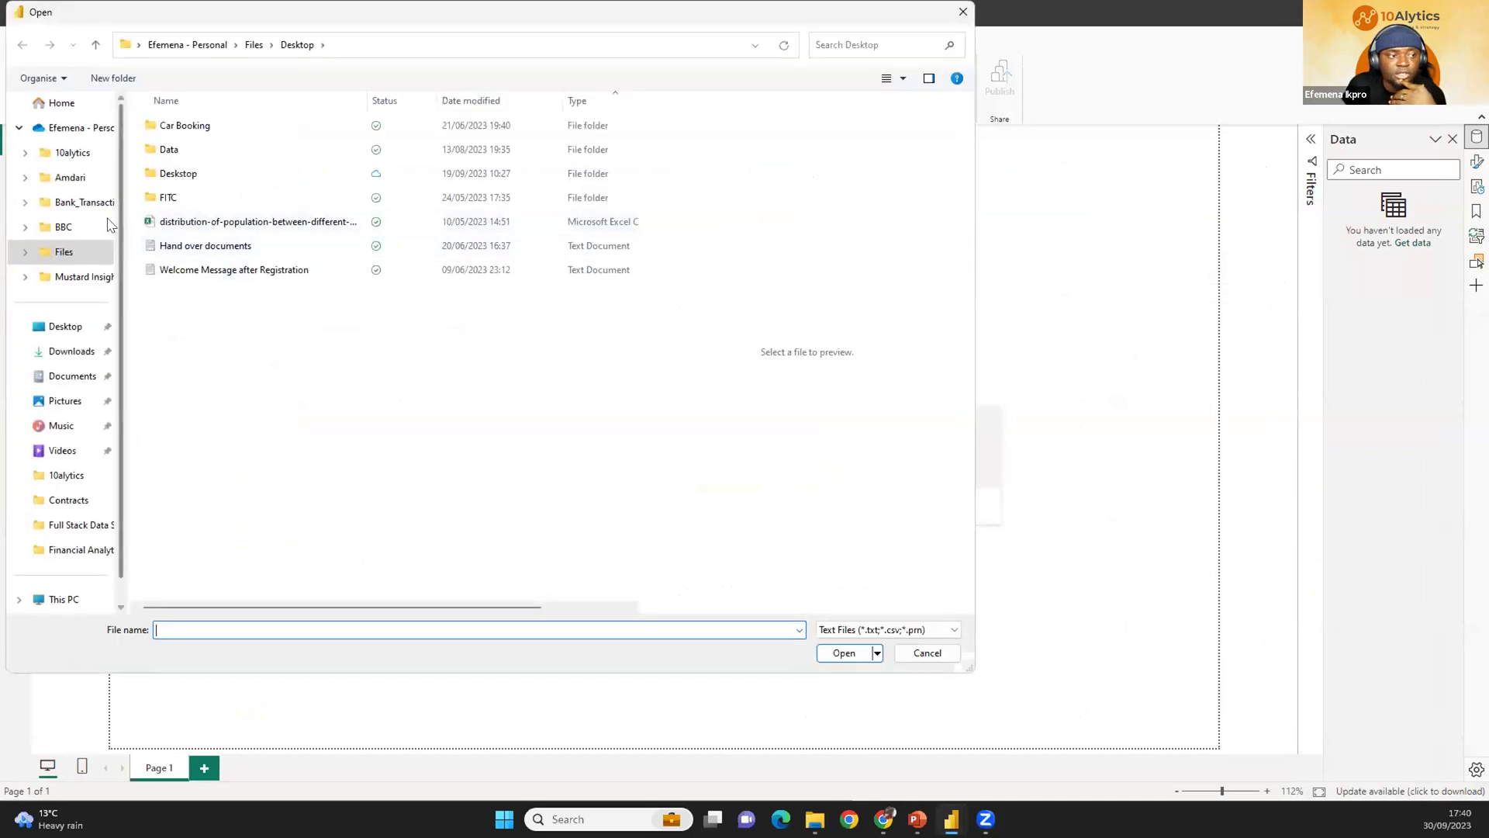
click(68, 349)
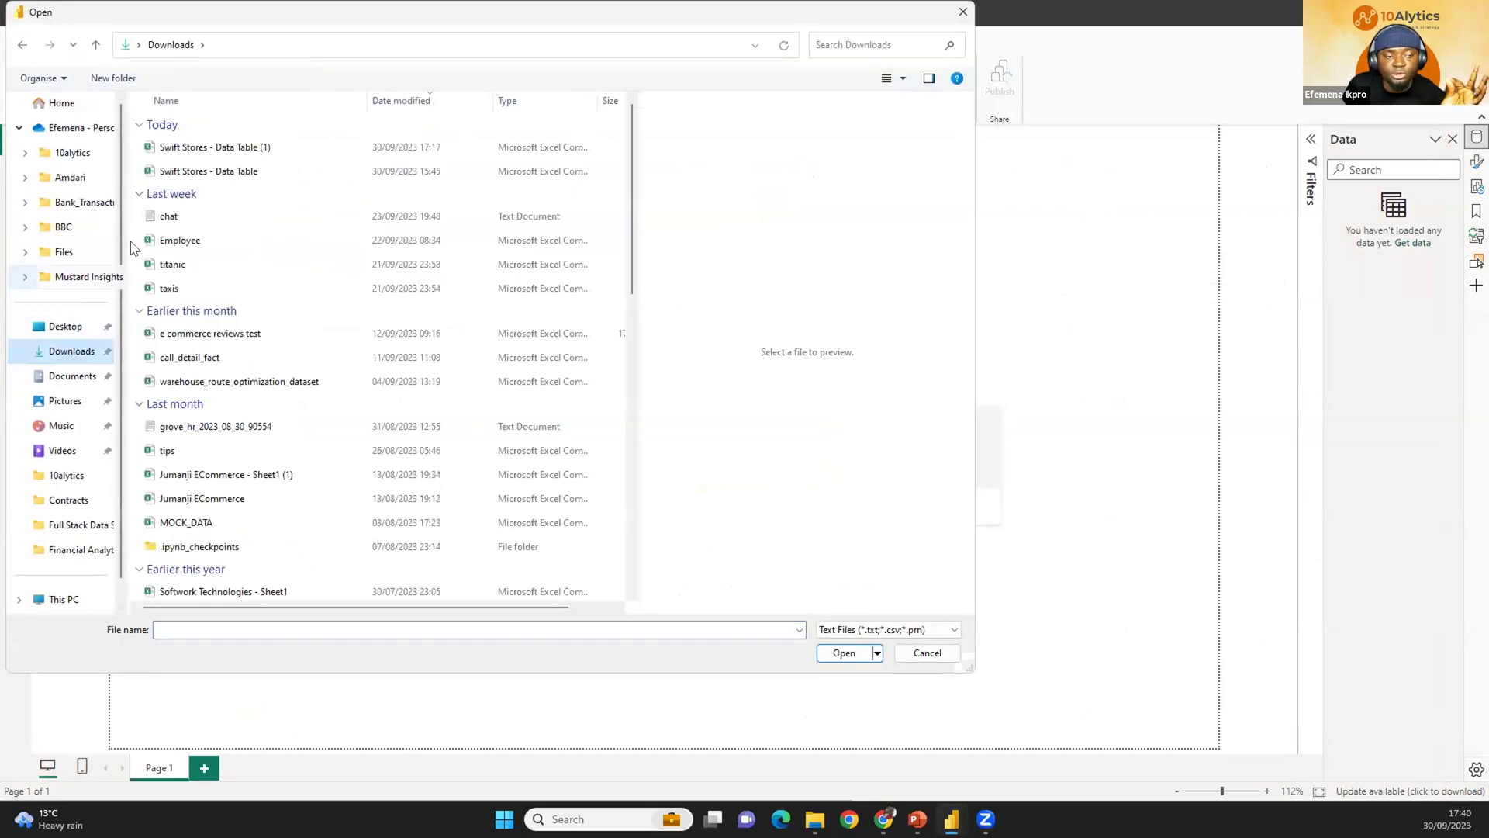
Move the file dialog clear of the screen edge, widen its file list and Type column, and open Swift Stores - Data Table.
drag(397, 19, 534, 110)
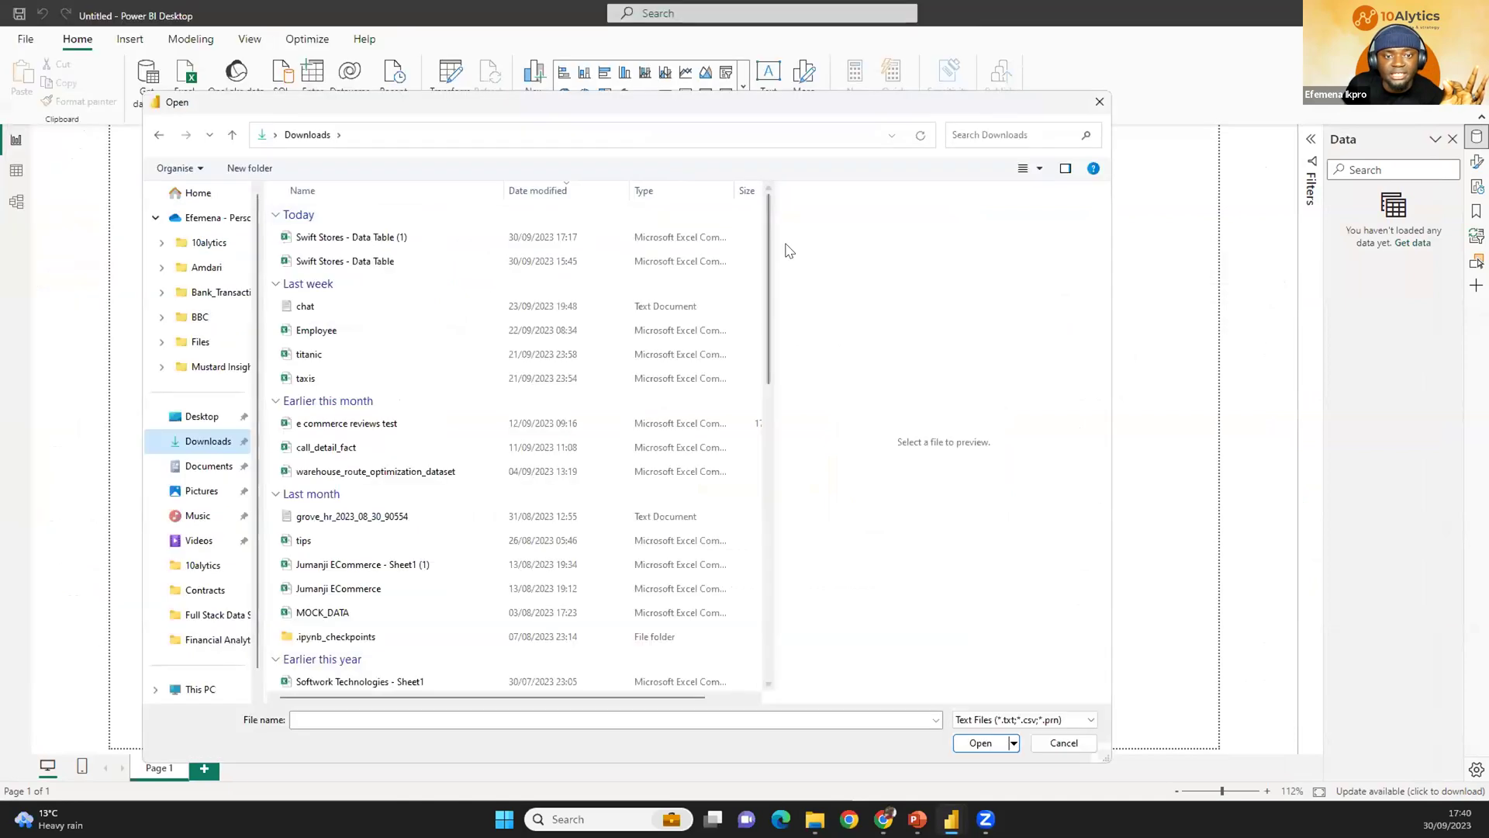
drag(789, 248, 1030, 264)
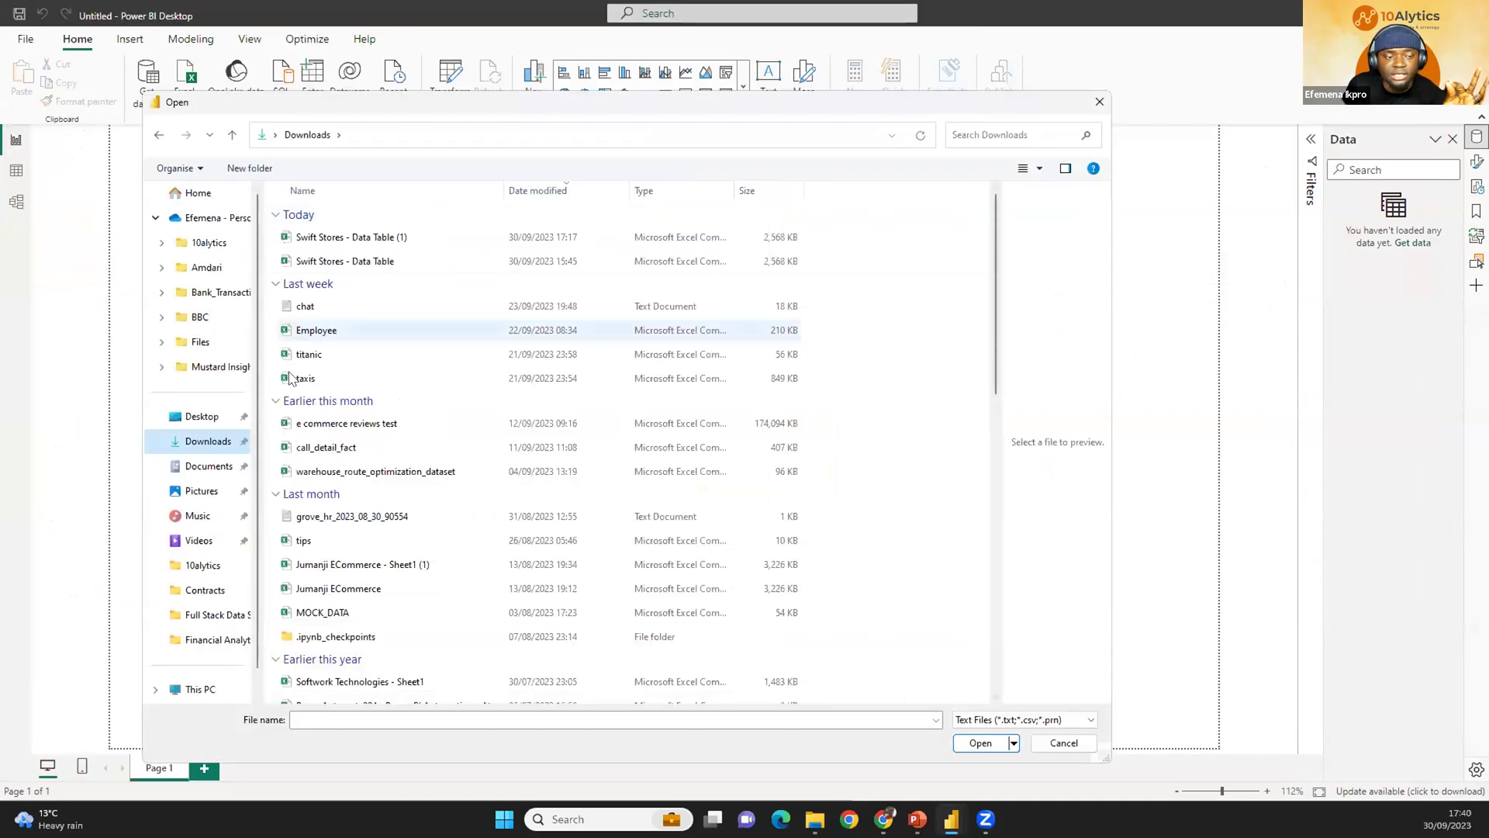
drag(731, 183, 864, 194)
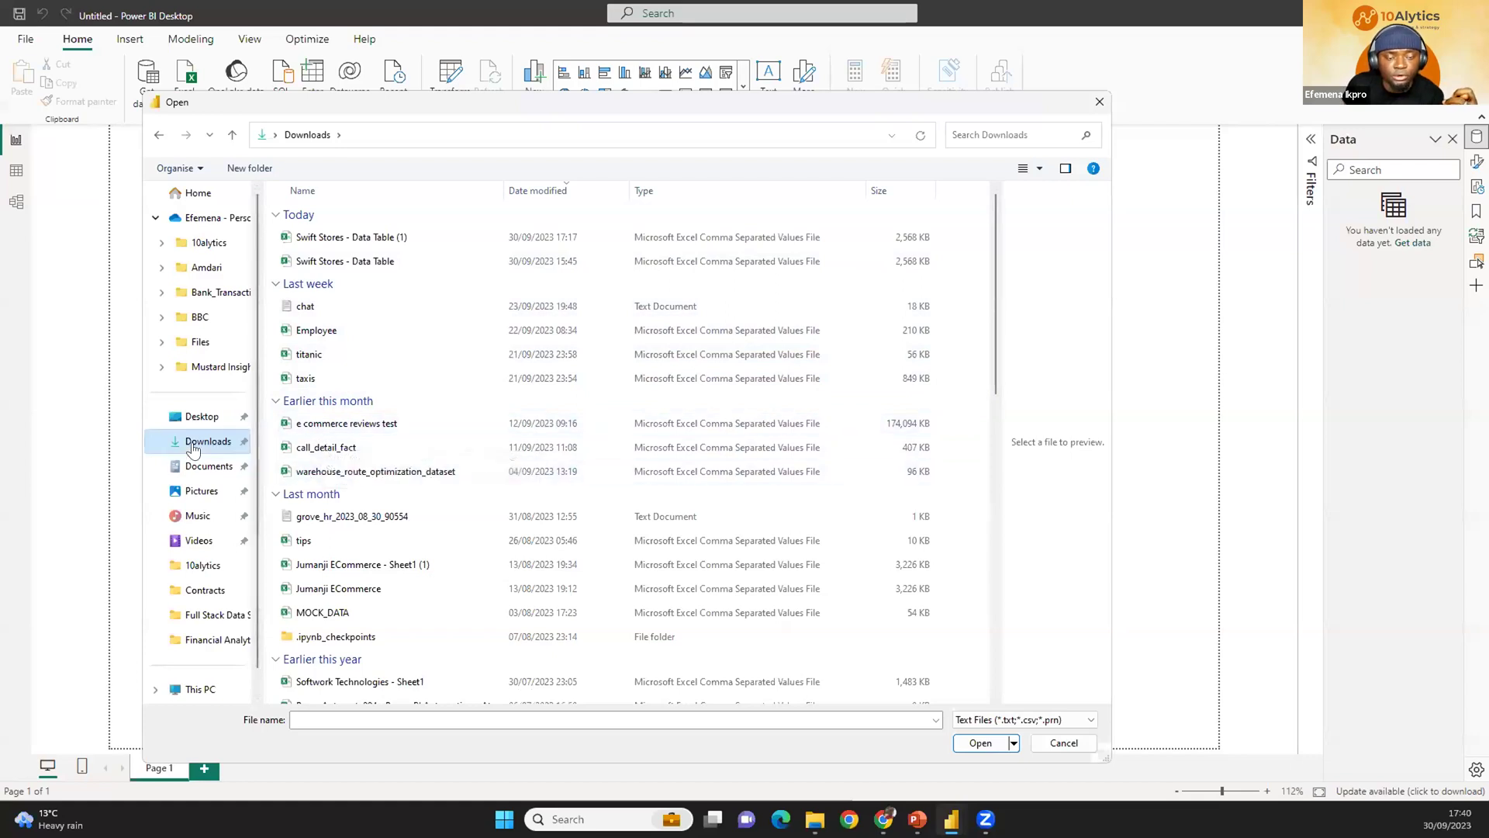
click(339, 264)
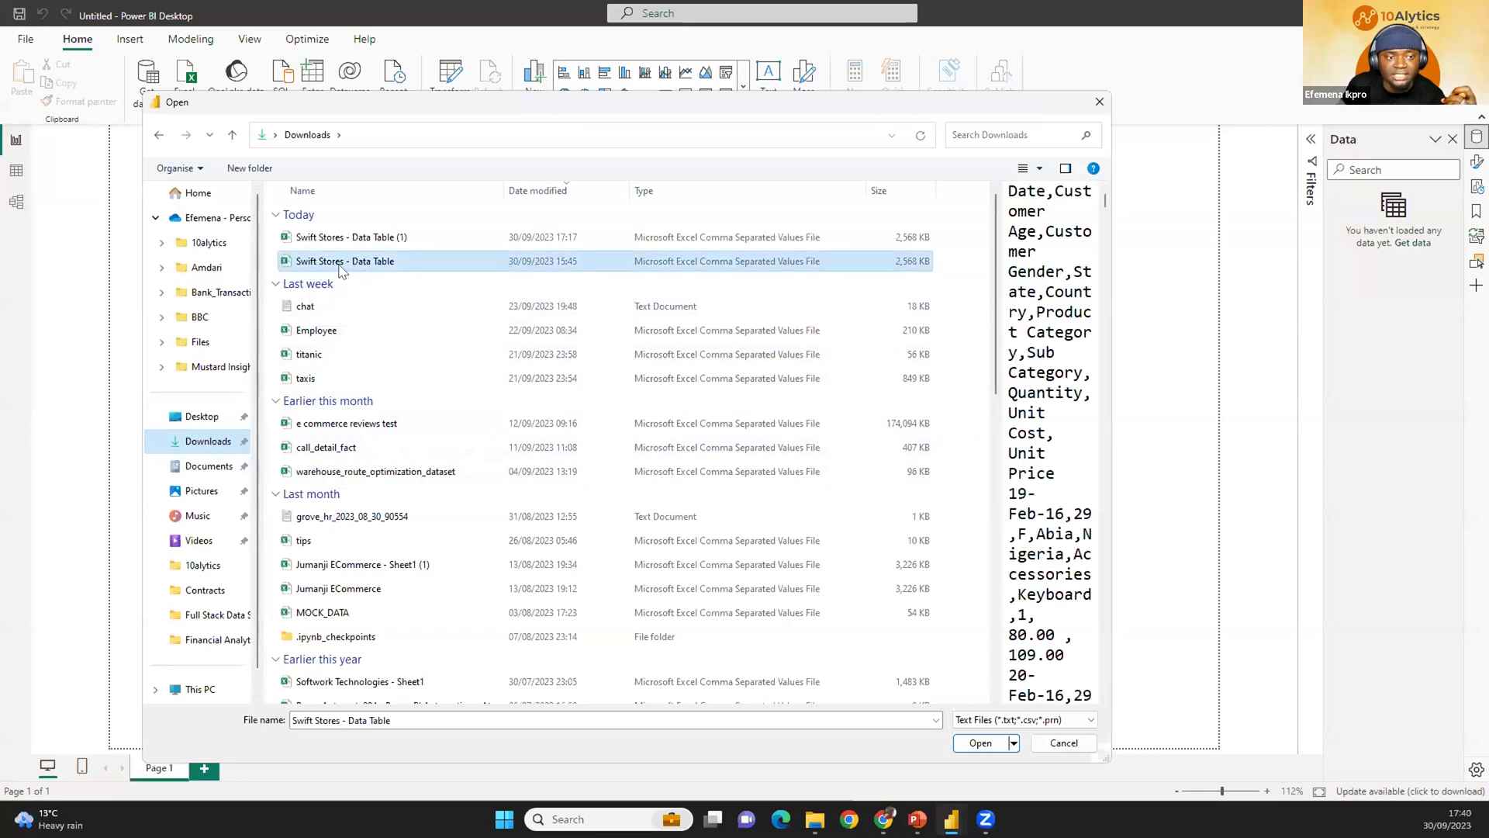
click(988, 747)
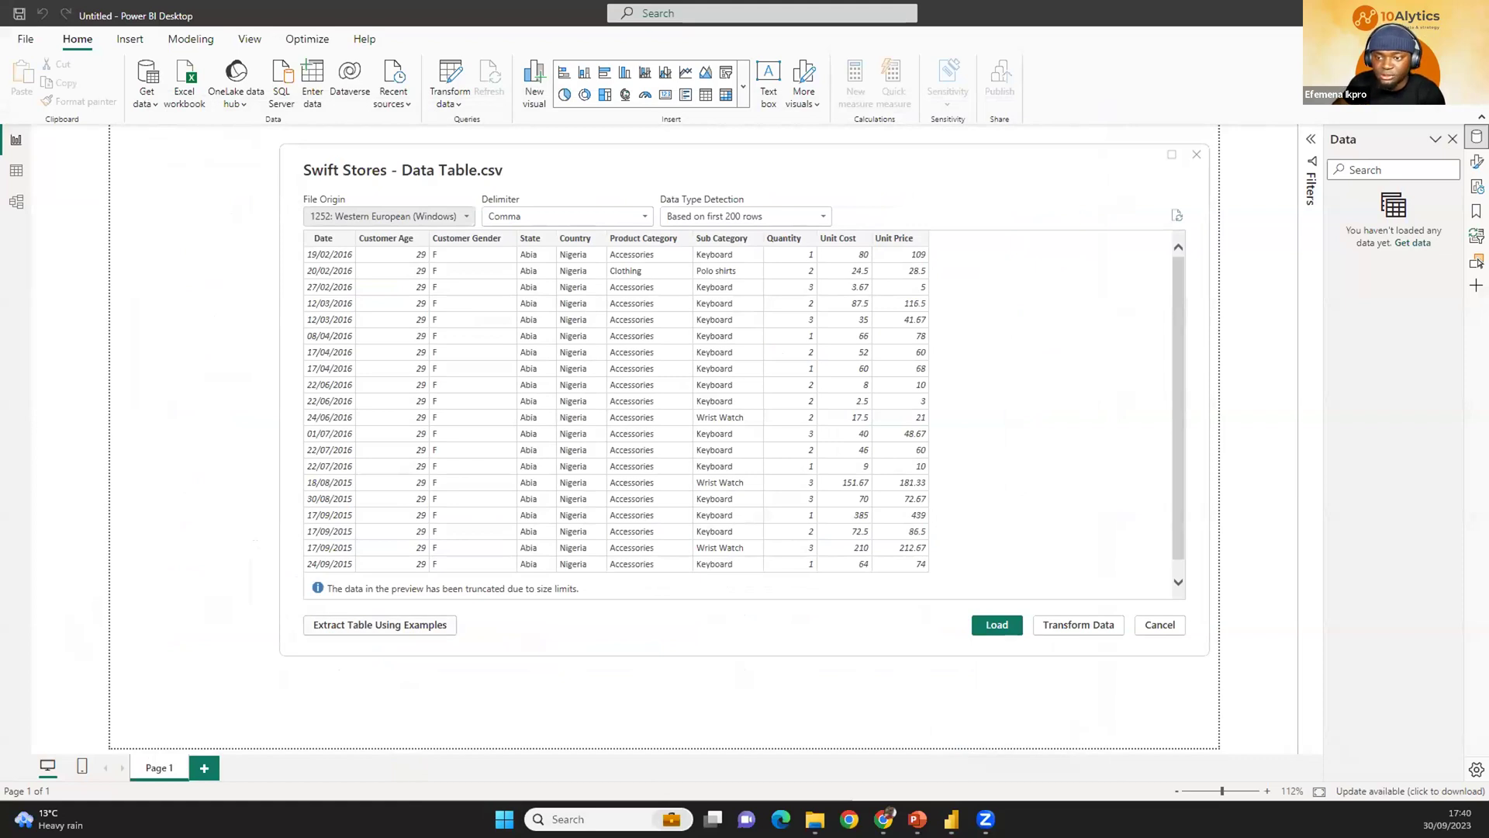
Write ETL over the CSV preview with the screen pen, circle each letter and label them EXTRACT, TRANS and LOAD.
click(1365, 442)
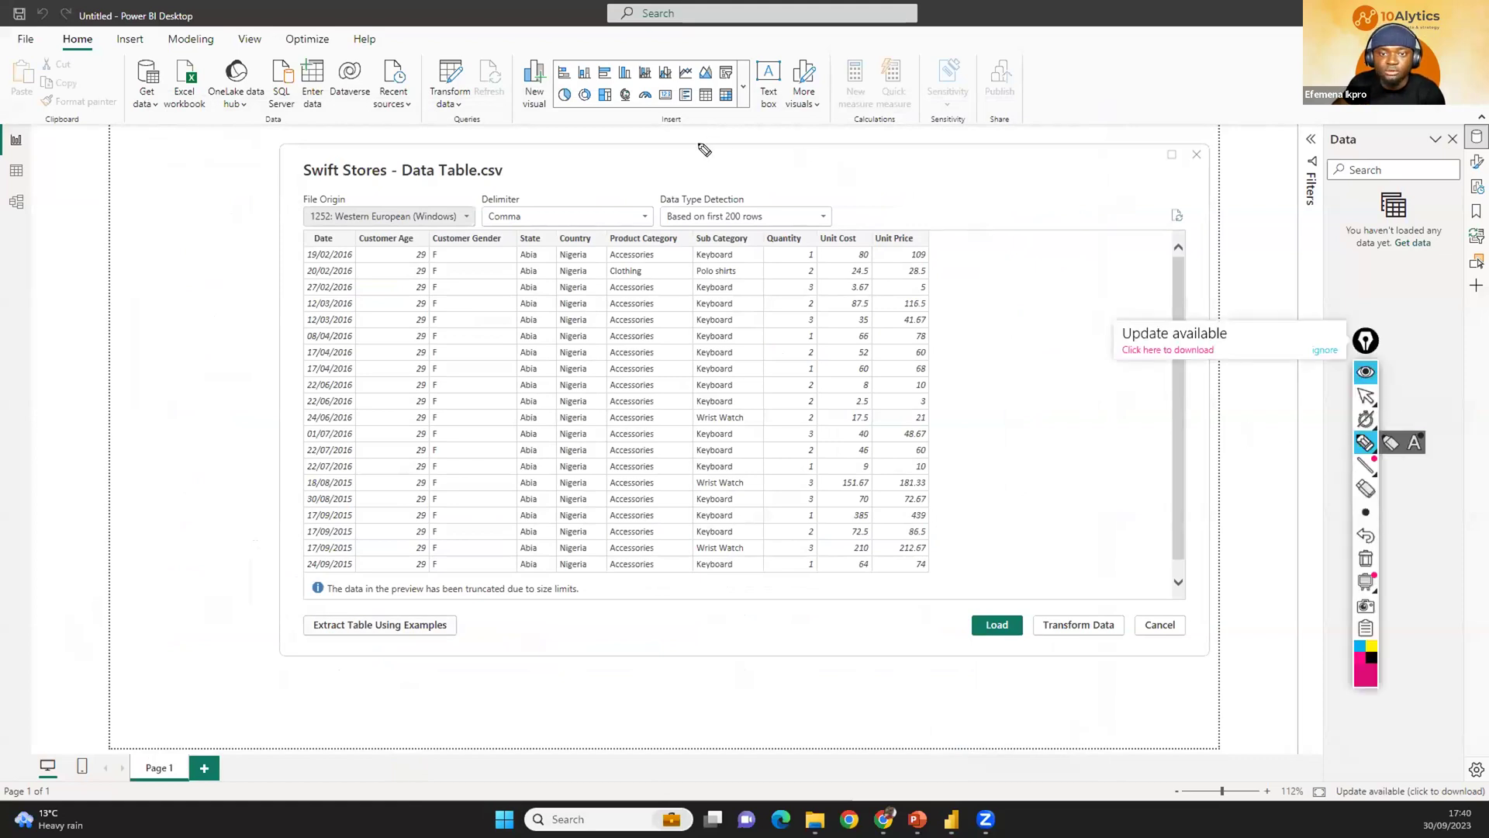
mouse_move(858, 153)
mouse_down()
mouse_move(838, 172)
mouse_move(856, 191)
mouse_move(890, 194)
mouse_move(911, 147)
mouse_move(957, 200)
mouse_move(1007, 188)
mouse_up()
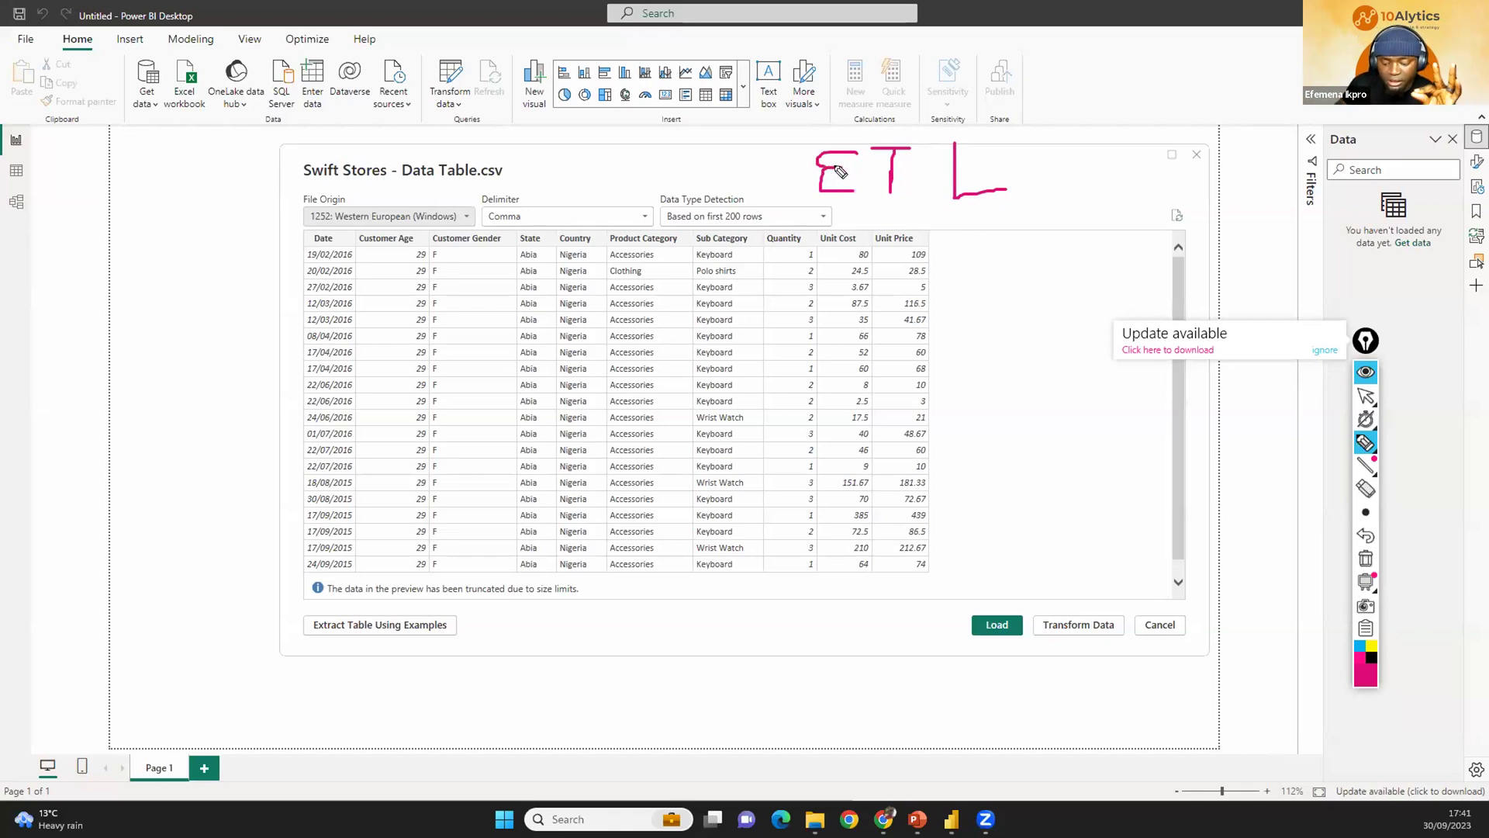
mouse_move(818, 143)
mouse_down()
mouse_move(832, 215)
mouse_move(863, 146)
mouse_move(816, 143)
mouse_up()
mouse_move(865, 206)
mouse_down()
mouse_move(965, 281)
mouse_move(975, 268)
mouse_move(985, 298)
mouse_move(977, 280)
mouse_move(1009, 262)
mouse_move(1016, 303)
mouse_move(1027, 269)
mouse_move(1067, 295)
mouse_move(1082, 268)
mouse_move(1111, 271)
mouse_move(1107, 289)
mouse_move(1121, 245)
mouse_up()
mouse_move(904, 146)
mouse_down()
mouse_move(882, 138)
mouse_move(871, 196)
mouse_move(927, 171)
mouse_move(905, 135)
mouse_up()
mouse_move(907, 189)
mouse_down()
mouse_move(935, 372)
mouse_move(989, 384)
mouse_move(1012, 337)
mouse_move(1005, 380)
mouse_move(1038, 383)
mouse_move(1032, 335)
mouse_move(1044, 384)
mouse_move(1067, 380)
mouse_up()
mouse_move(1067, 318)
mouse_down()
mouse_move(1078, 399)
mouse_move(1086, 353)
mouse_move(1096, 378)
mouse_up()
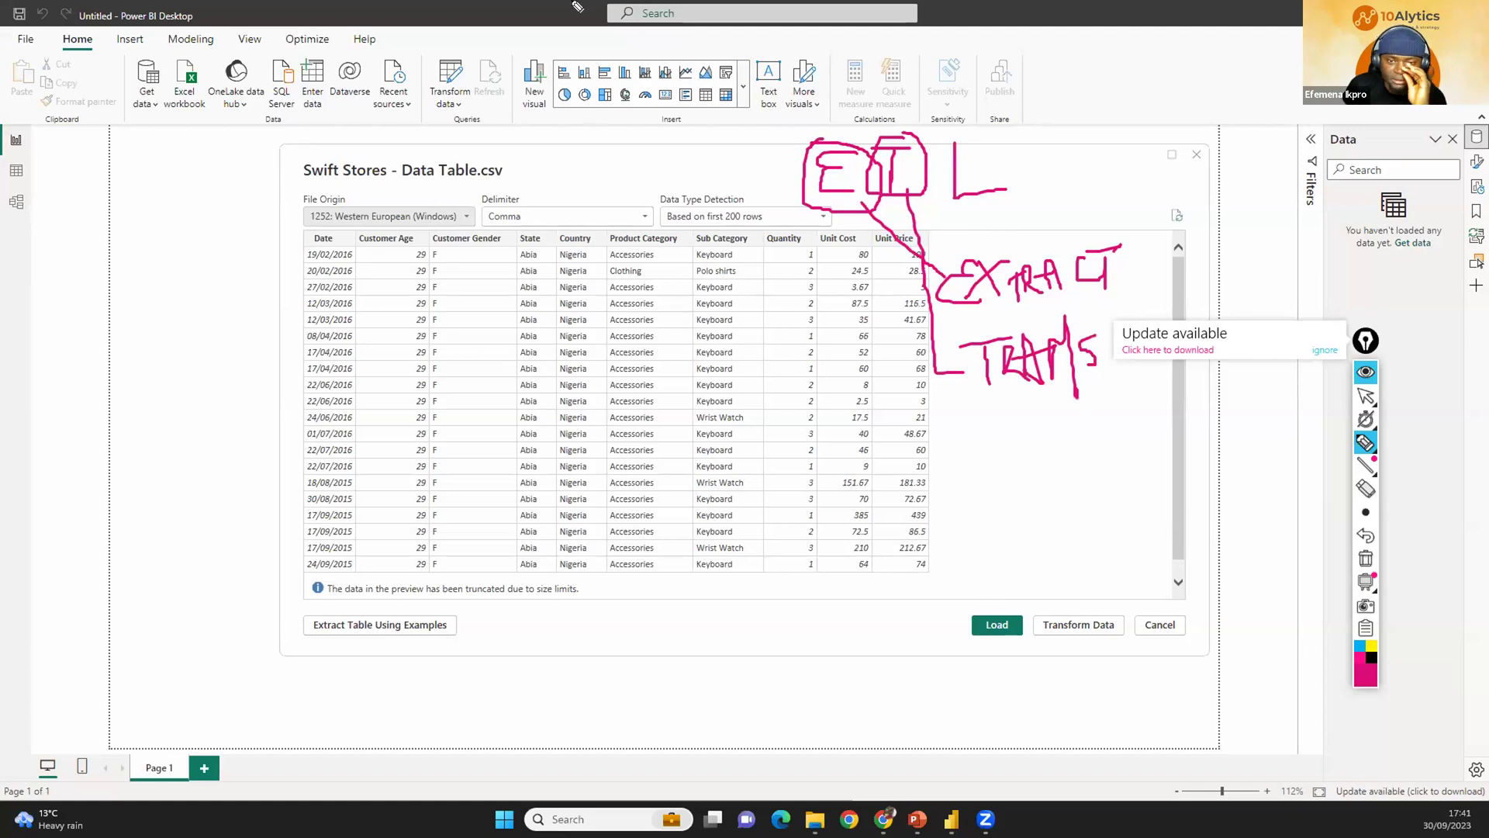
mouse_move(979, 136)
mouse_down()
mouse_move(1000, 222)
mouse_move(973, 141)
mouse_move(957, 229)
mouse_move(888, 293)
mouse_move(962, 459)
mouse_move(1023, 478)
mouse_move(1030, 442)
mouse_up()
mouse_move(1052, 470)
mouse_down()
mouse_move(1066, 416)
mouse_move(1088, 466)
mouse_move(1084, 437)
mouse_up()
mouse_move(1081, 469)
mouse_down()
mouse_move(1084, 414)
mouse_move(1080, 485)
mouse_up()
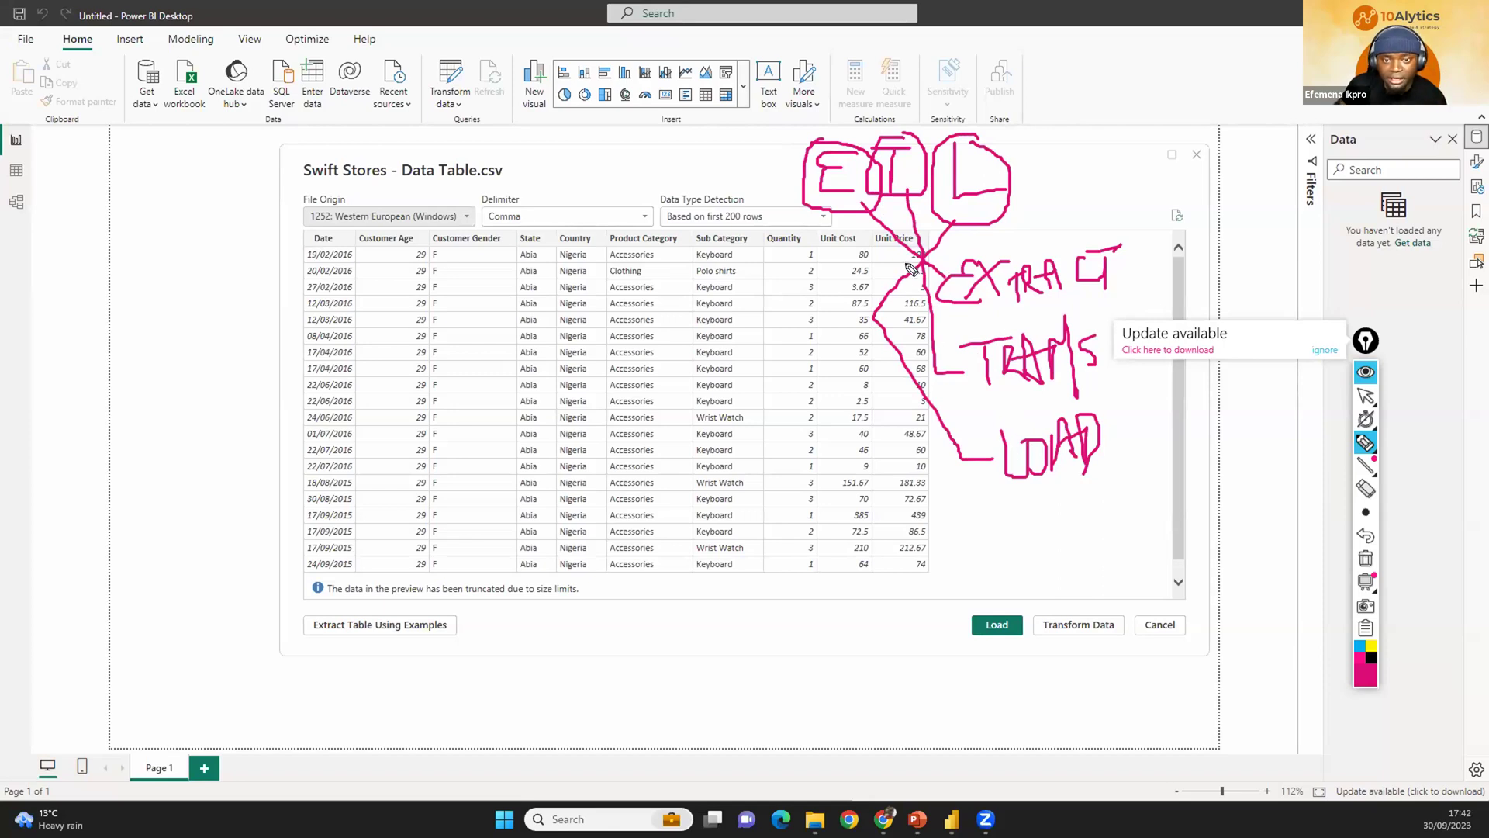
Number the EXTRACT label 1, circle the Data pane's message, box the label and clear all pen marks.
mouse_move(1140, 225)
mouse_down()
mouse_move(1142, 254)
mouse_move(1109, 247)
mouse_move(1183, 211)
mouse_move(1136, 203)
mouse_up()
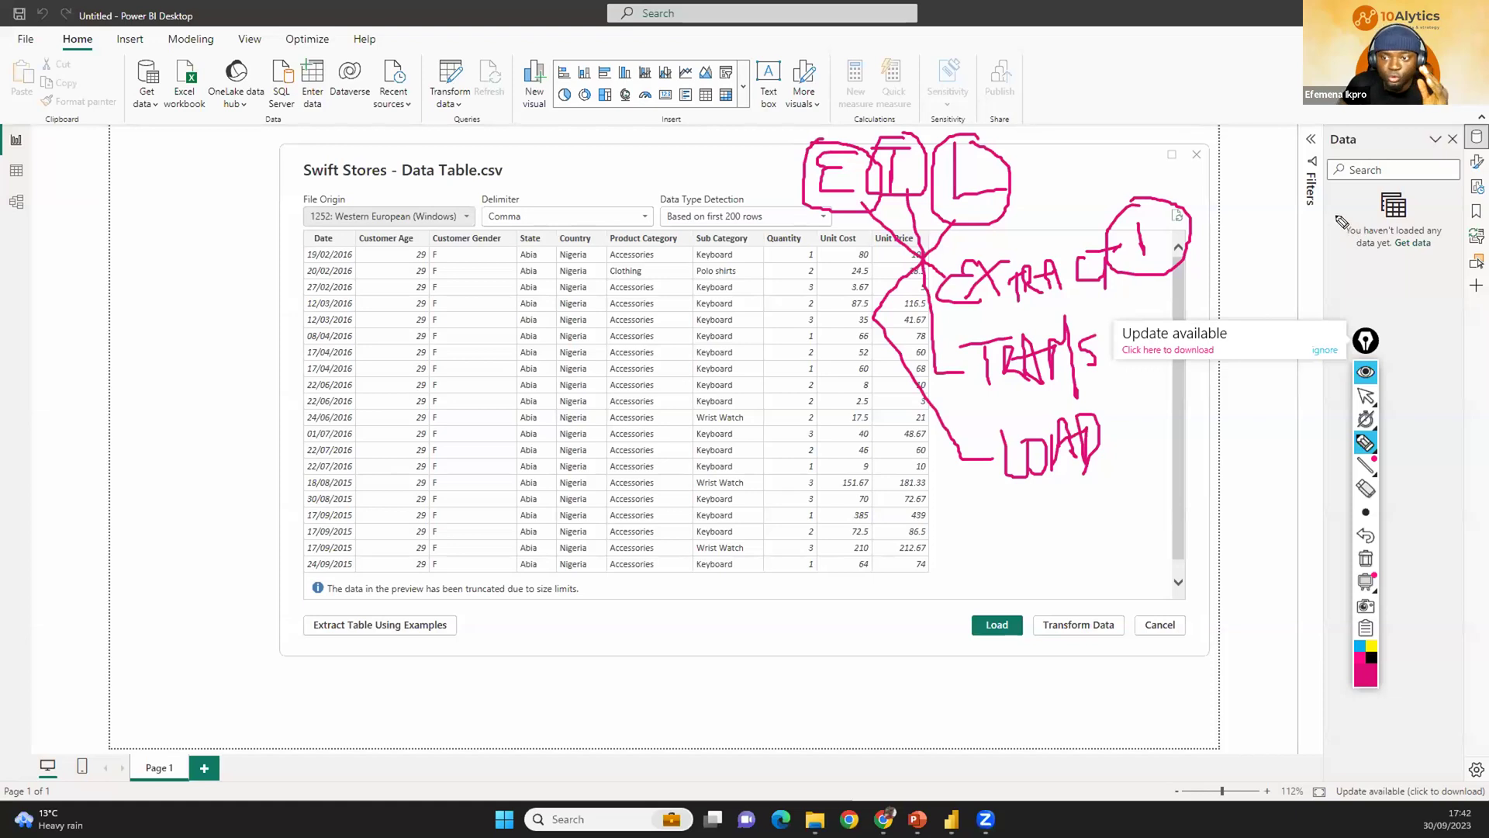
mouse_move(1340, 219)
mouse_down()
mouse_move(1336, 264)
mouse_move(1419, 269)
mouse_move(1463, 236)
mouse_move(1405, 206)
mouse_move(1347, 207)
mouse_move(1342, 258)
mouse_up()
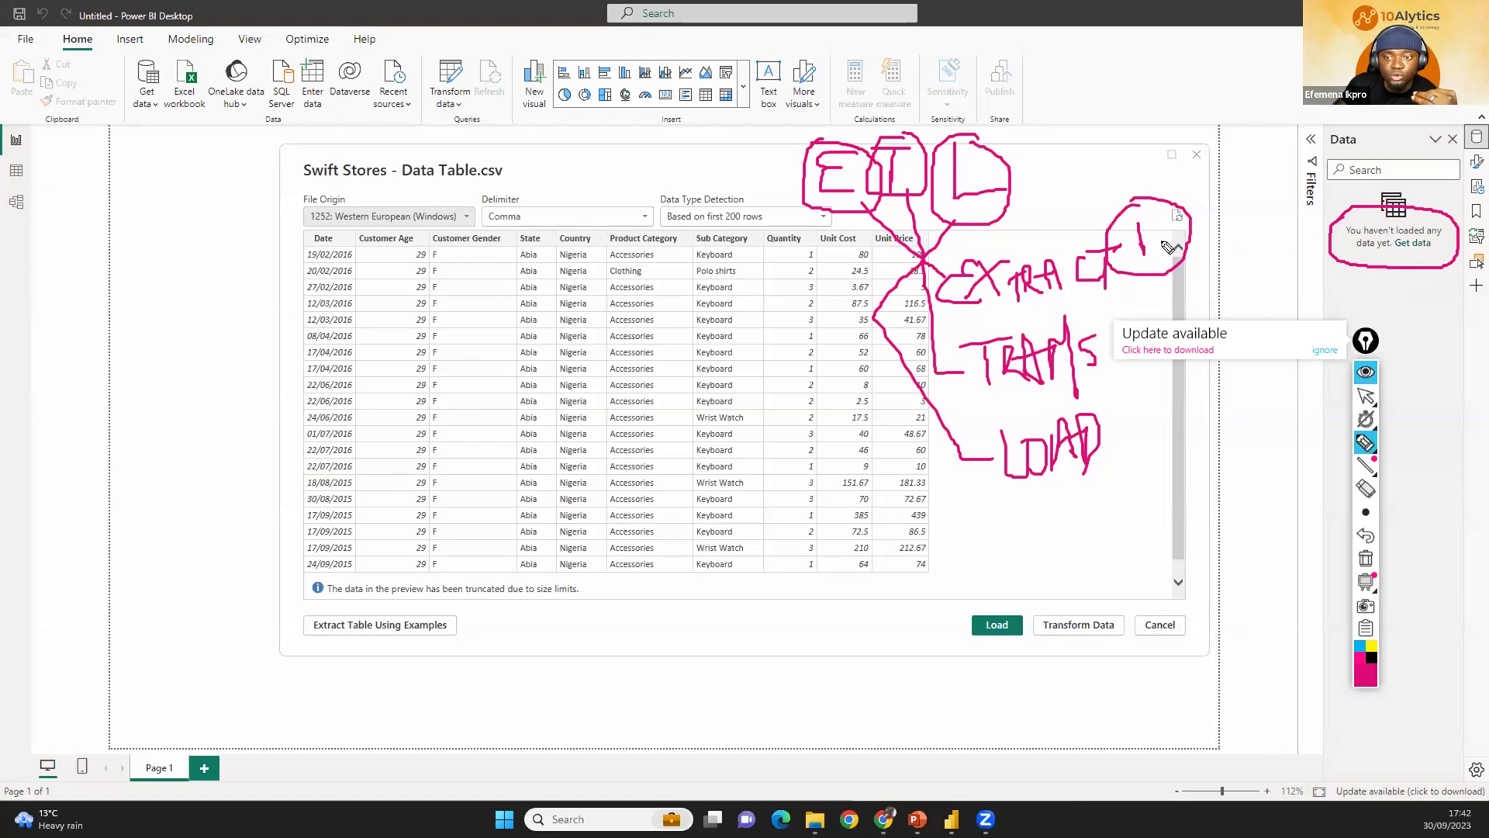
mouse_move(952, 315)
mouse_down()
mouse_move(1154, 309)
mouse_move(1151, 227)
mouse_move(961, 250)
mouse_move(934, 306)
mouse_move(969, 316)
mouse_up()
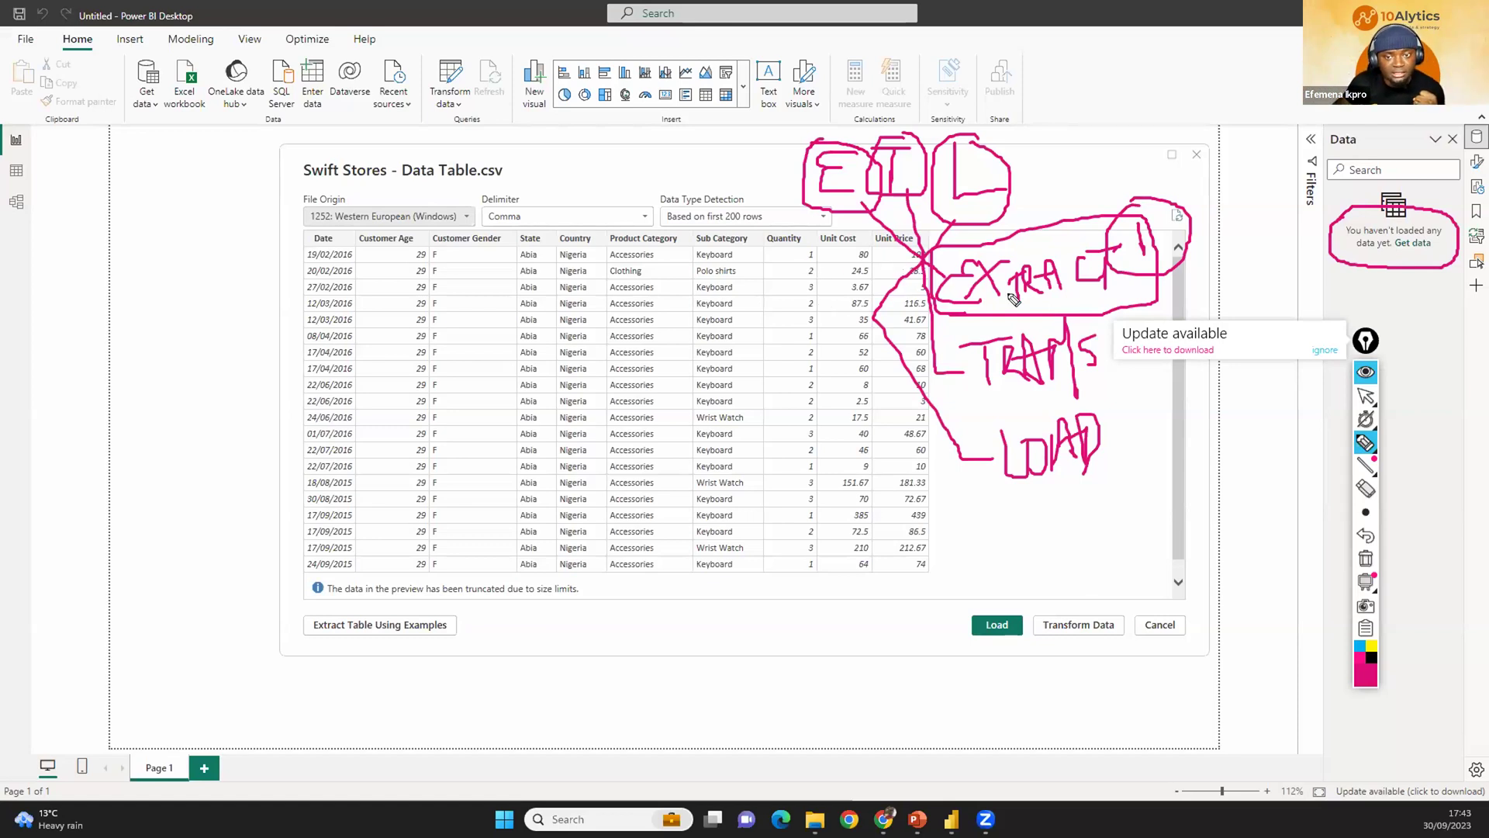
click(1366, 558)
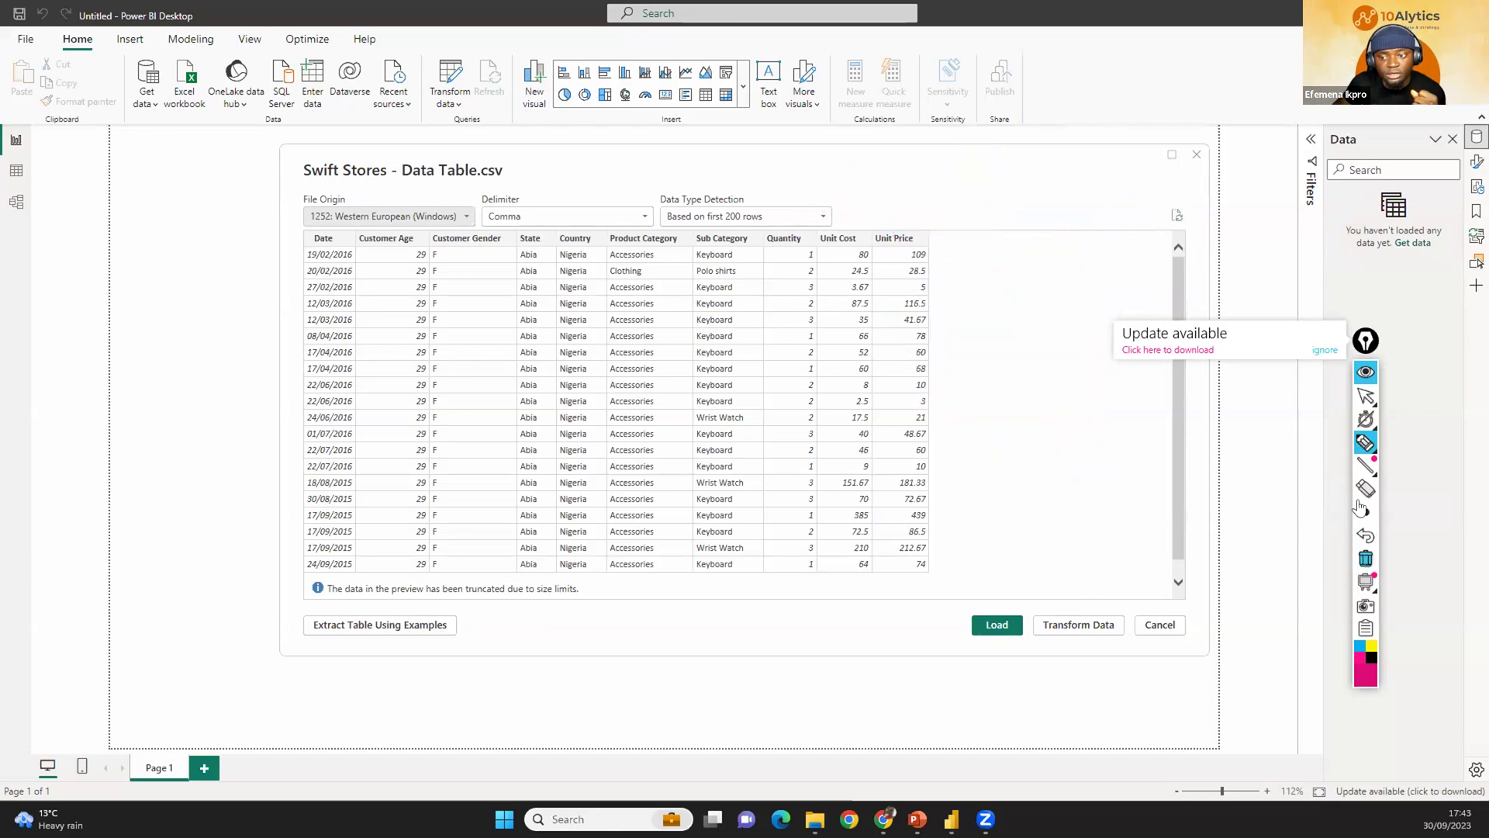
Put the screen pen back in pointer mode and check Swift Stores - Data Table in File Explorer before returning to the Power BI preview.
click(1366, 396)
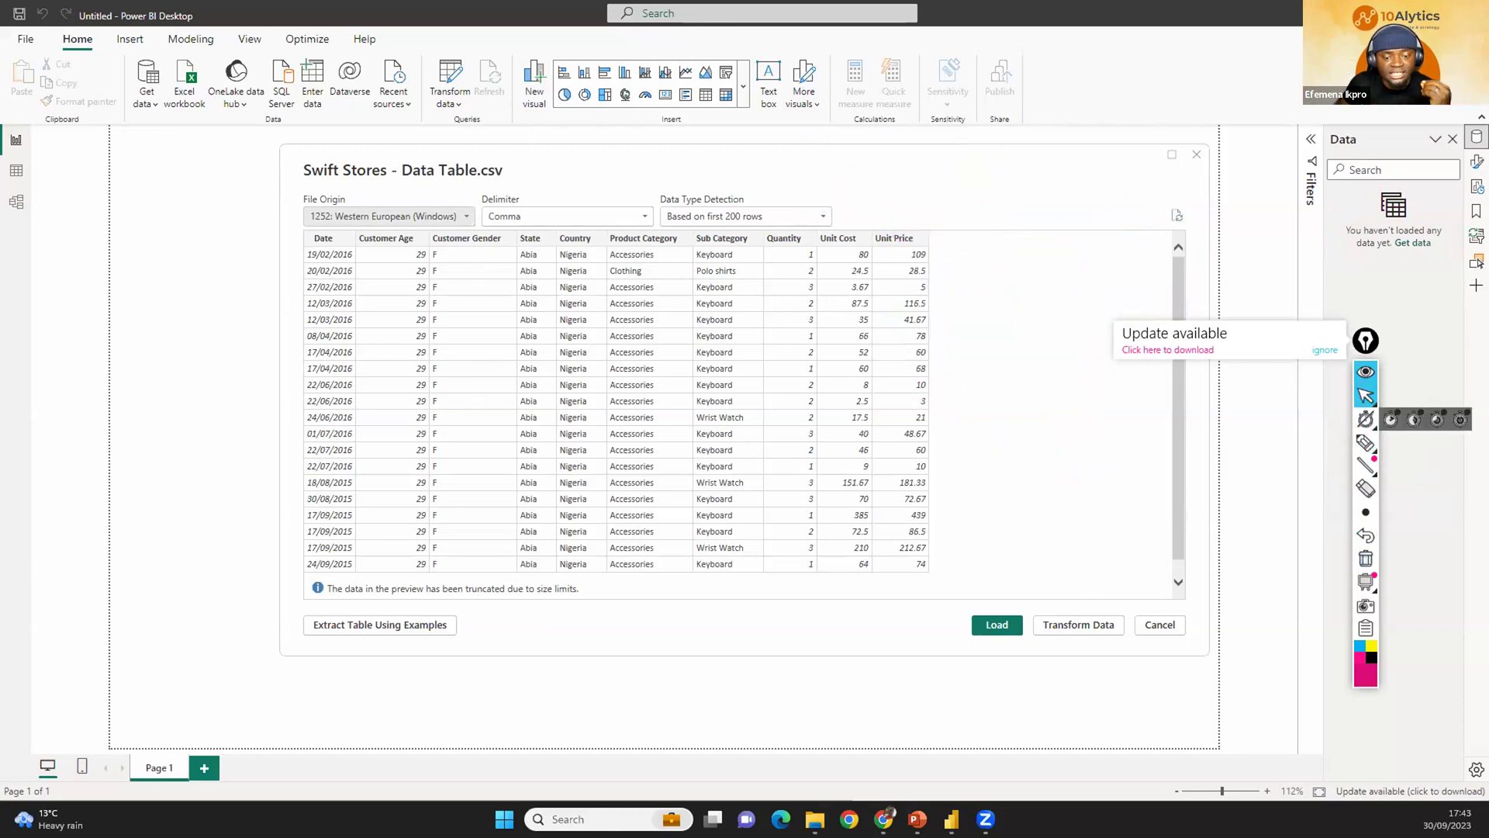
click(814, 819)
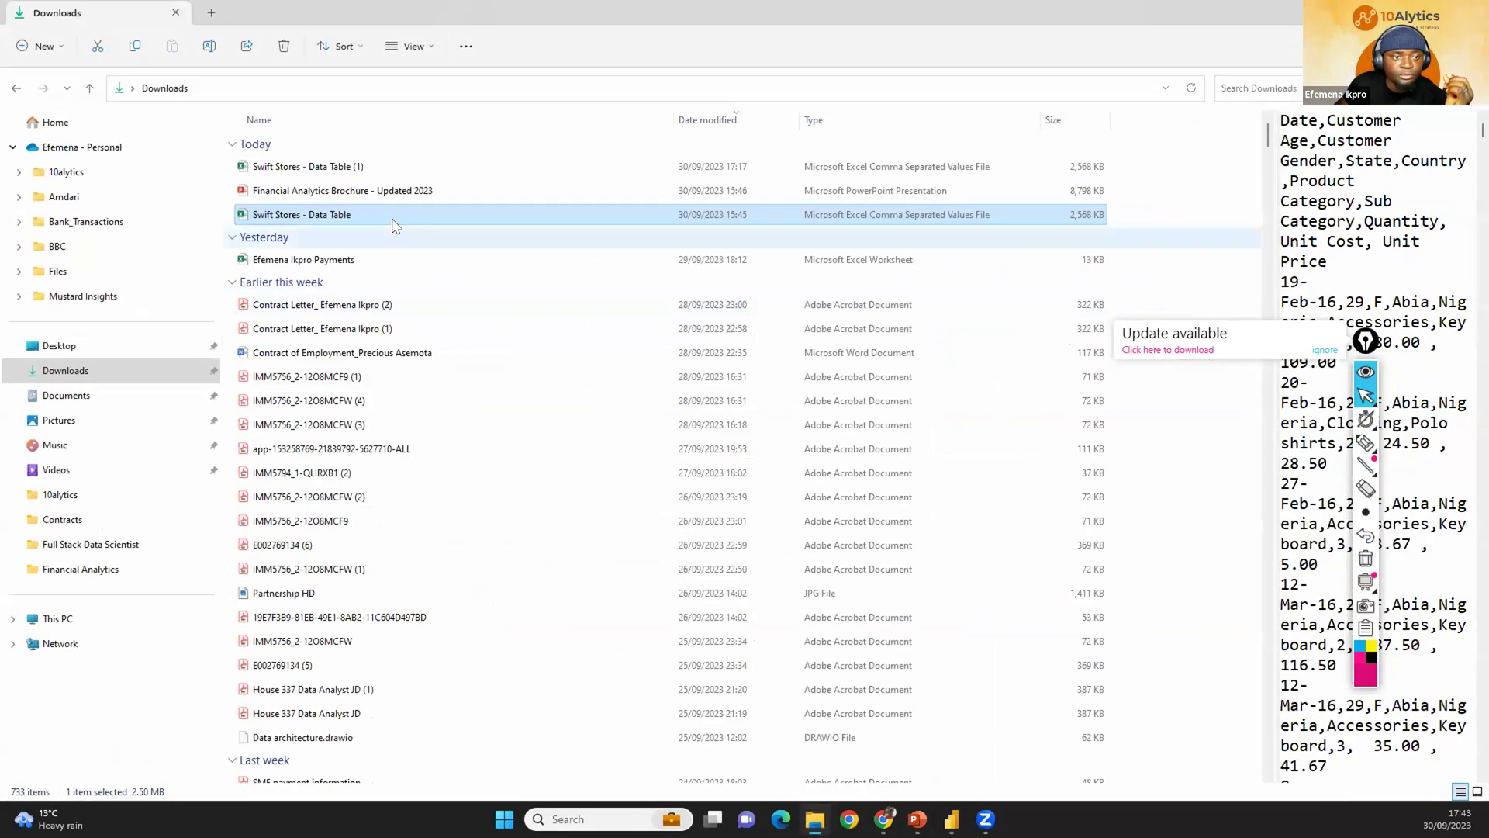
key(alt+Tab)
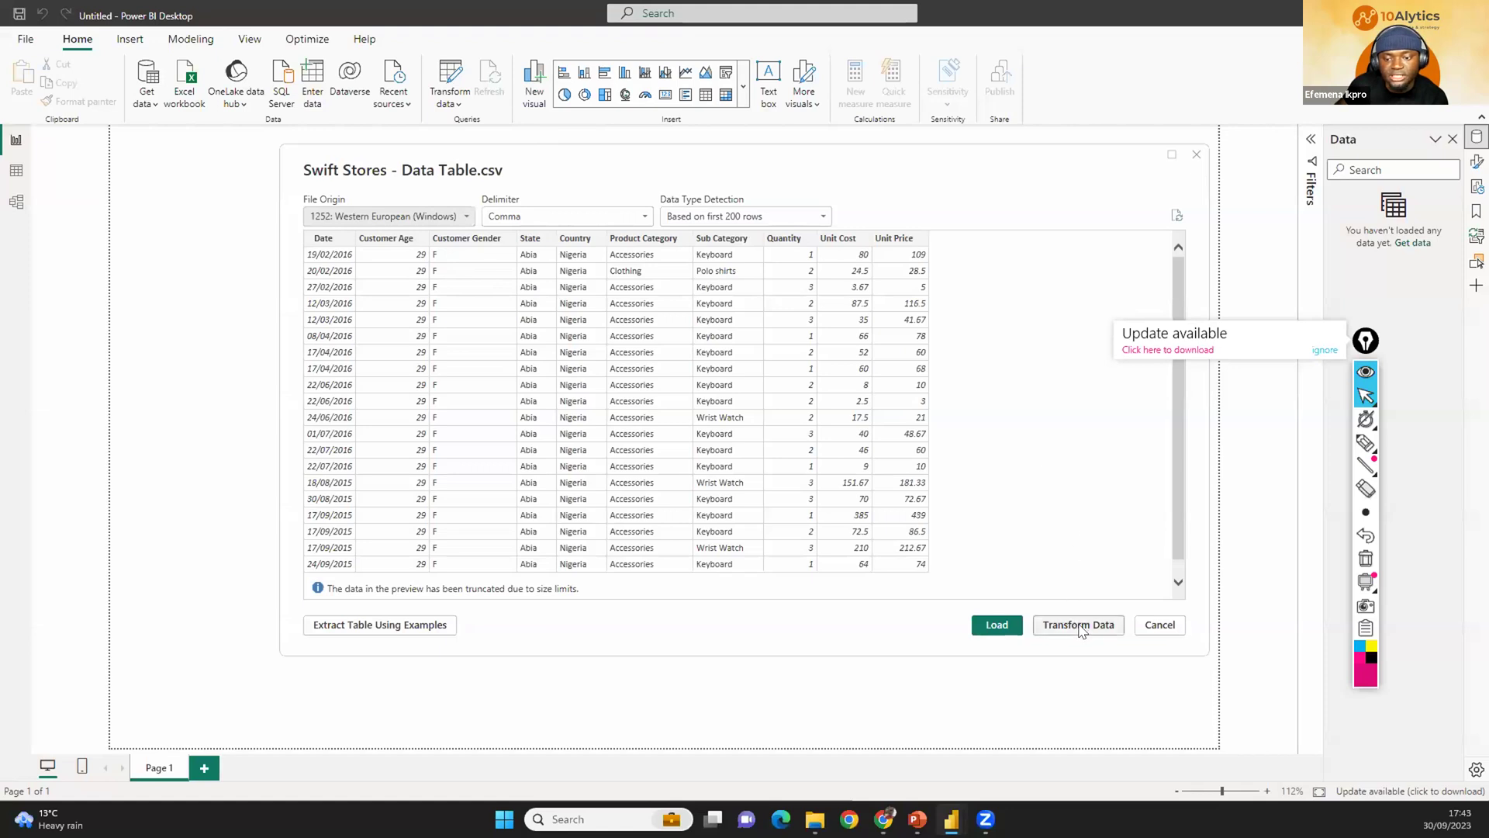
Circle the Transform Data option, write a numbered ETL with an arrow from the T to it, and erase the marks.
click(1365, 443)
mouse_move(1061, 602)
mouse_down()
mouse_move(1030, 623)
mouse_move(1082, 650)
mouse_move(1146, 613)
mouse_move(1056, 602)
mouse_up()
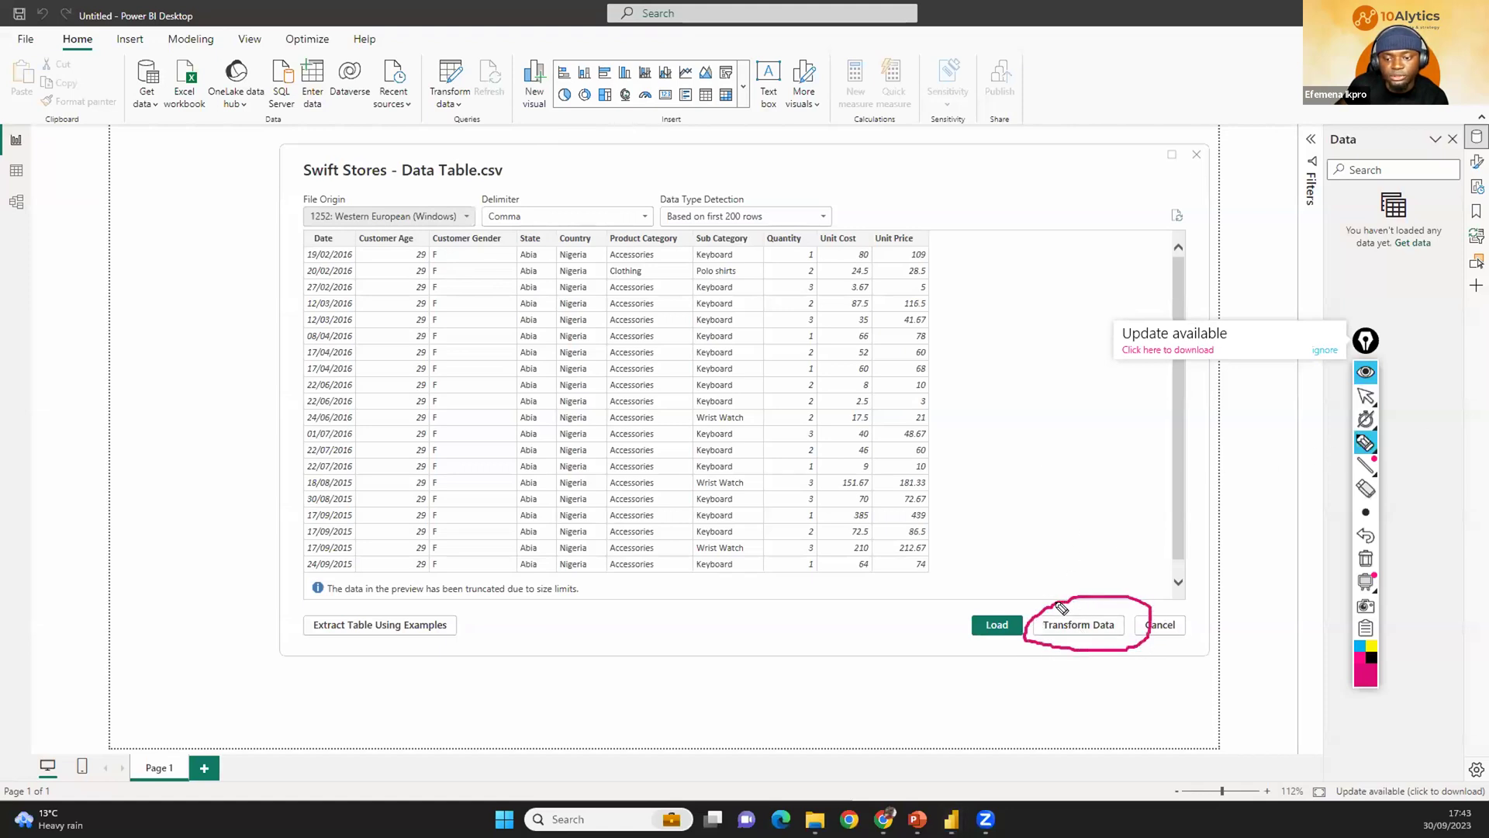
mouse_move(912, 160)
mouse_down()
mouse_move(888, 188)
mouse_move(937, 219)
mouse_up()
mouse_move(989, 157)
mouse_down()
mouse_move(989, 200)
mouse_move(1014, 144)
mouse_move(1126, 203)
mouse_up()
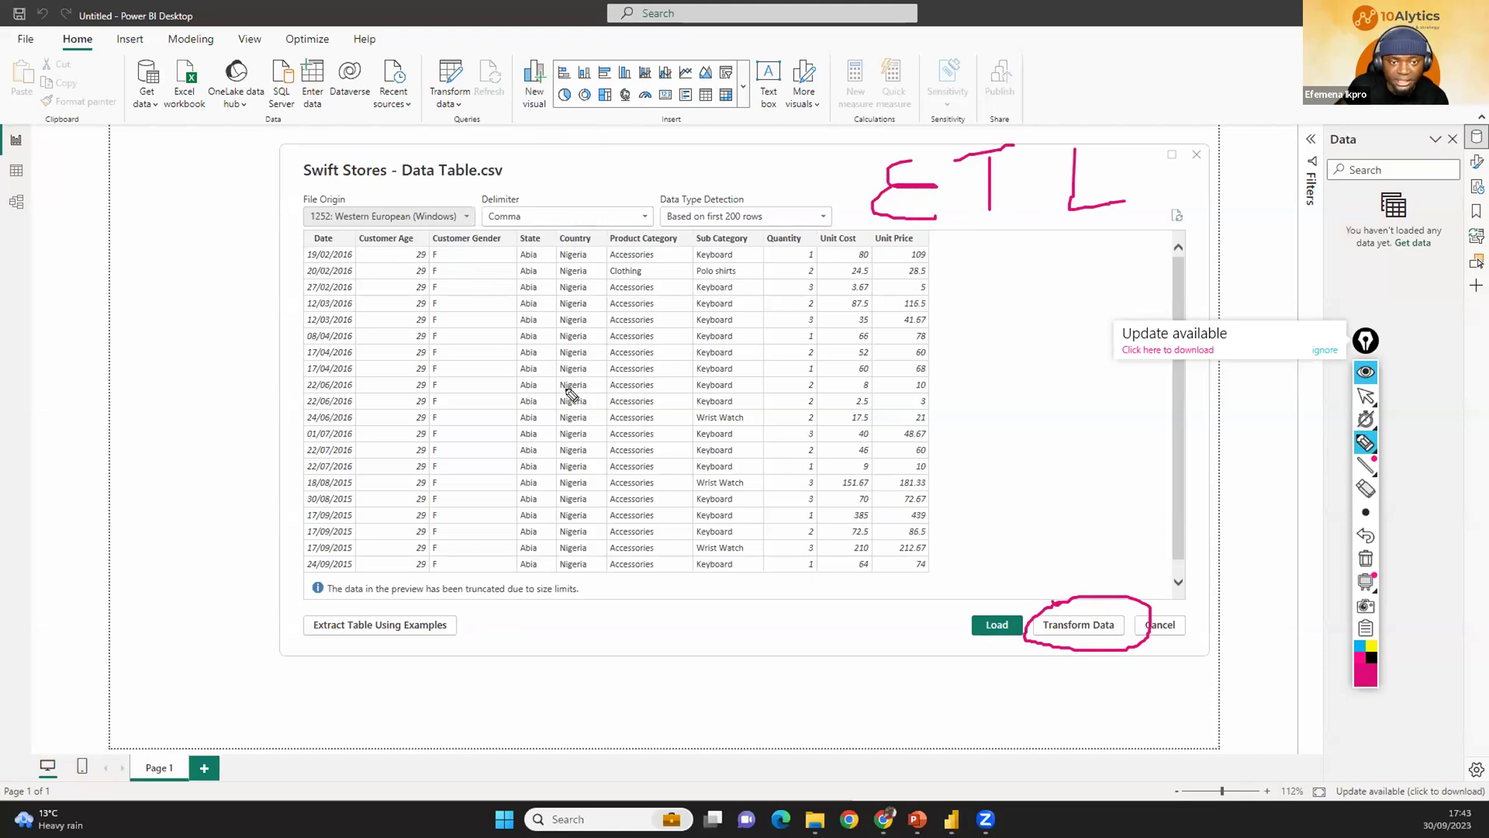
drag(814, 153, 824, 210)
mouse_move(992, 228)
mouse_down()
mouse_move(969, 277)
mouse_move(1022, 294)
mouse_move(1074, 578)
mouse_move(1048, 572)
mouse_move(1092, 533)
mouse_up()
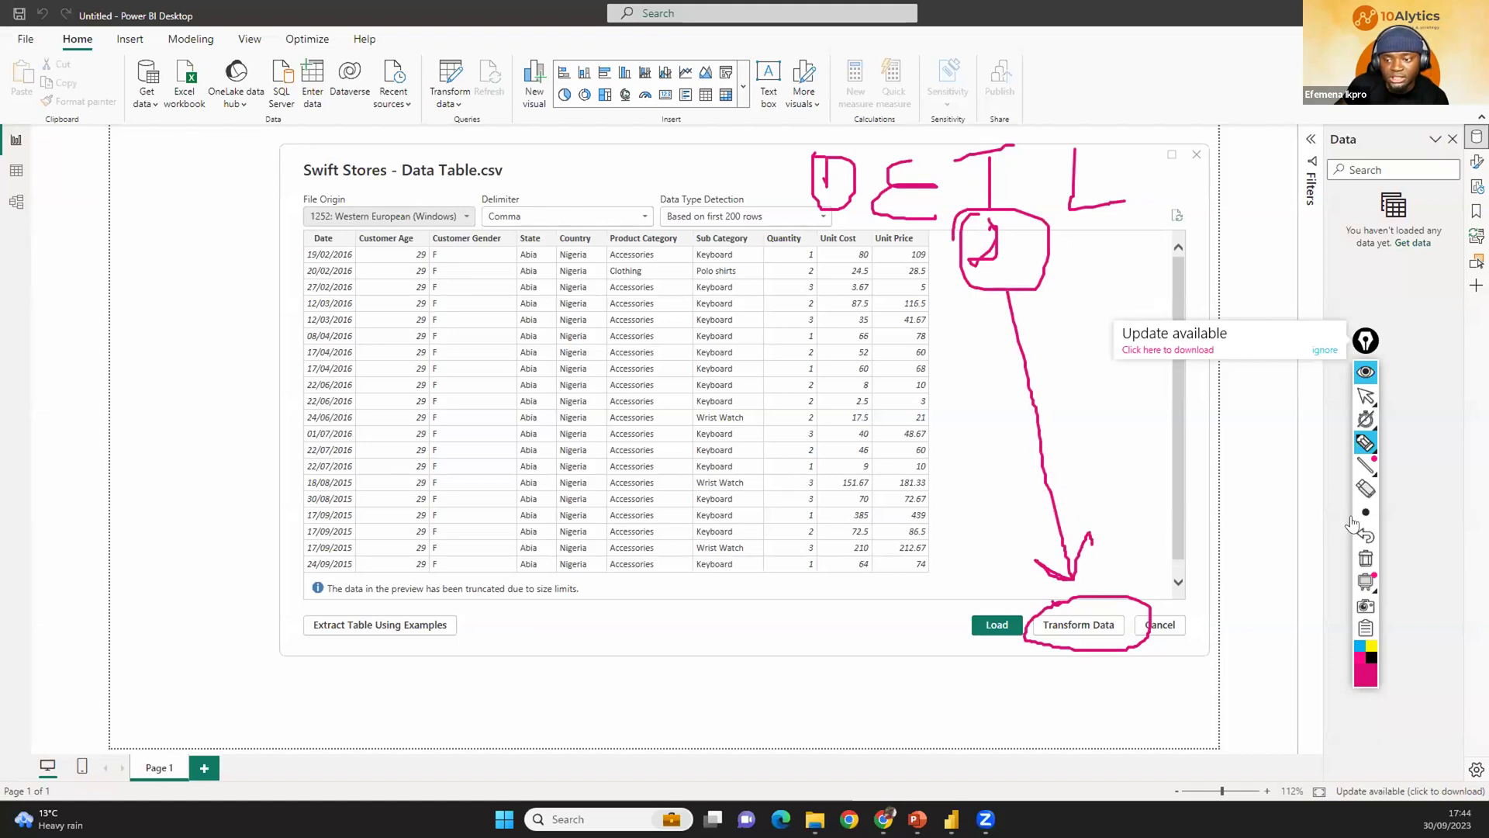
click(1366, 559)
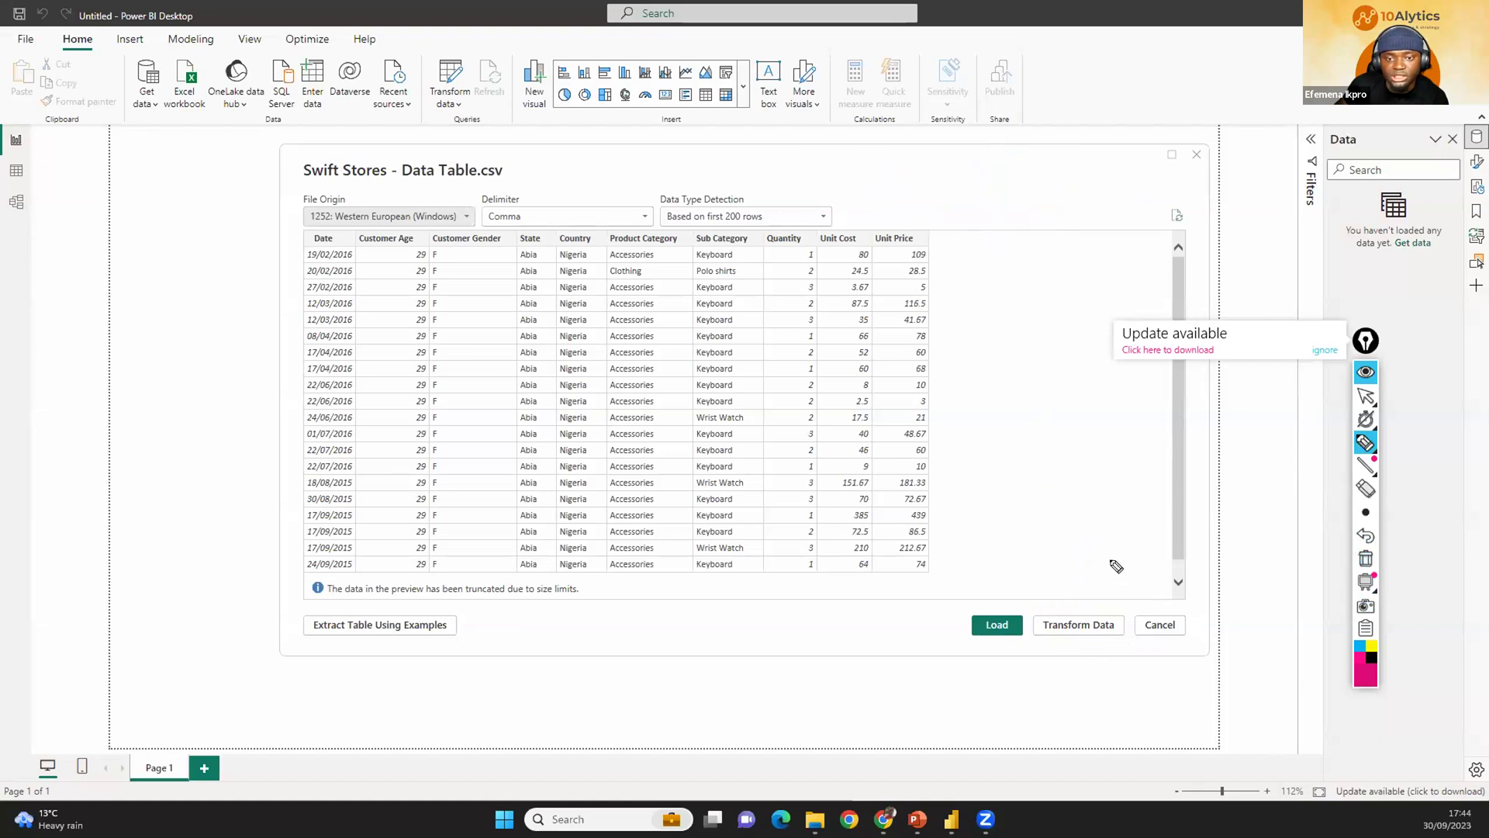
Open the Swift Stores data for transformation in Power Query Editor, ignore the pen tool's update notice and collapse its toolbar.
click(1366, 395)
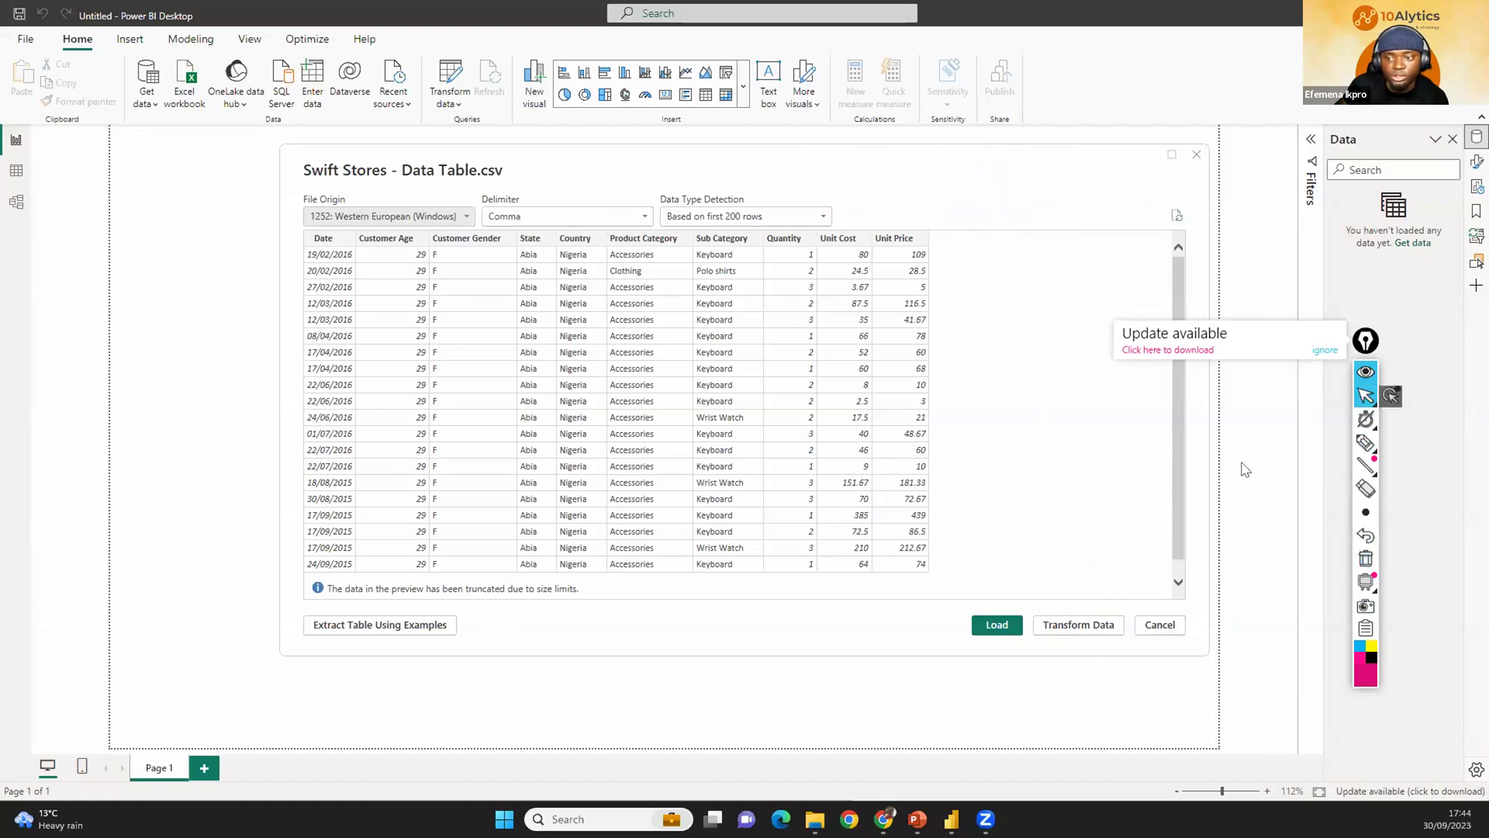
click(1072, 626)
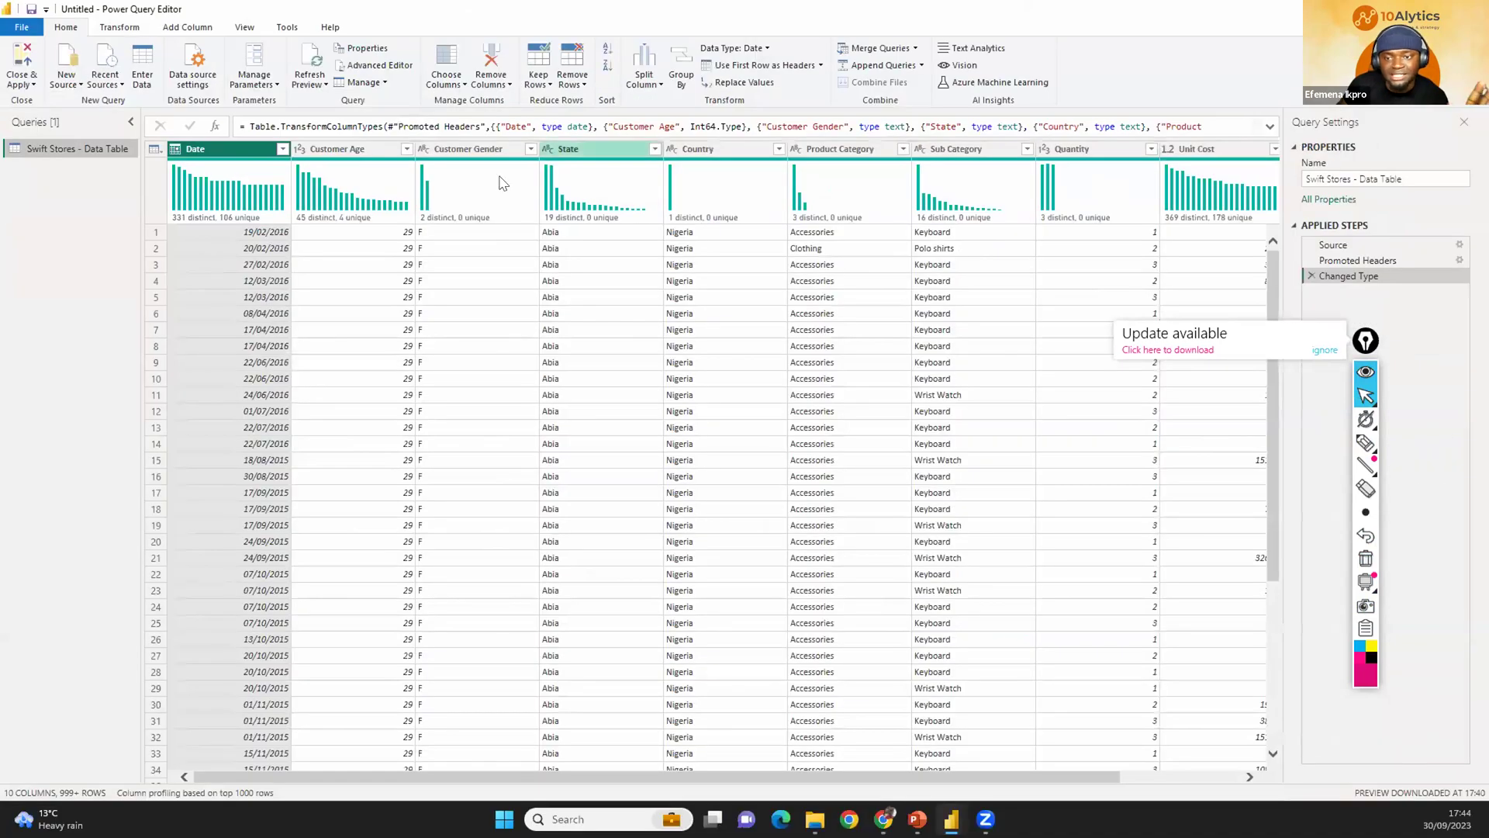
click(1325, 350)
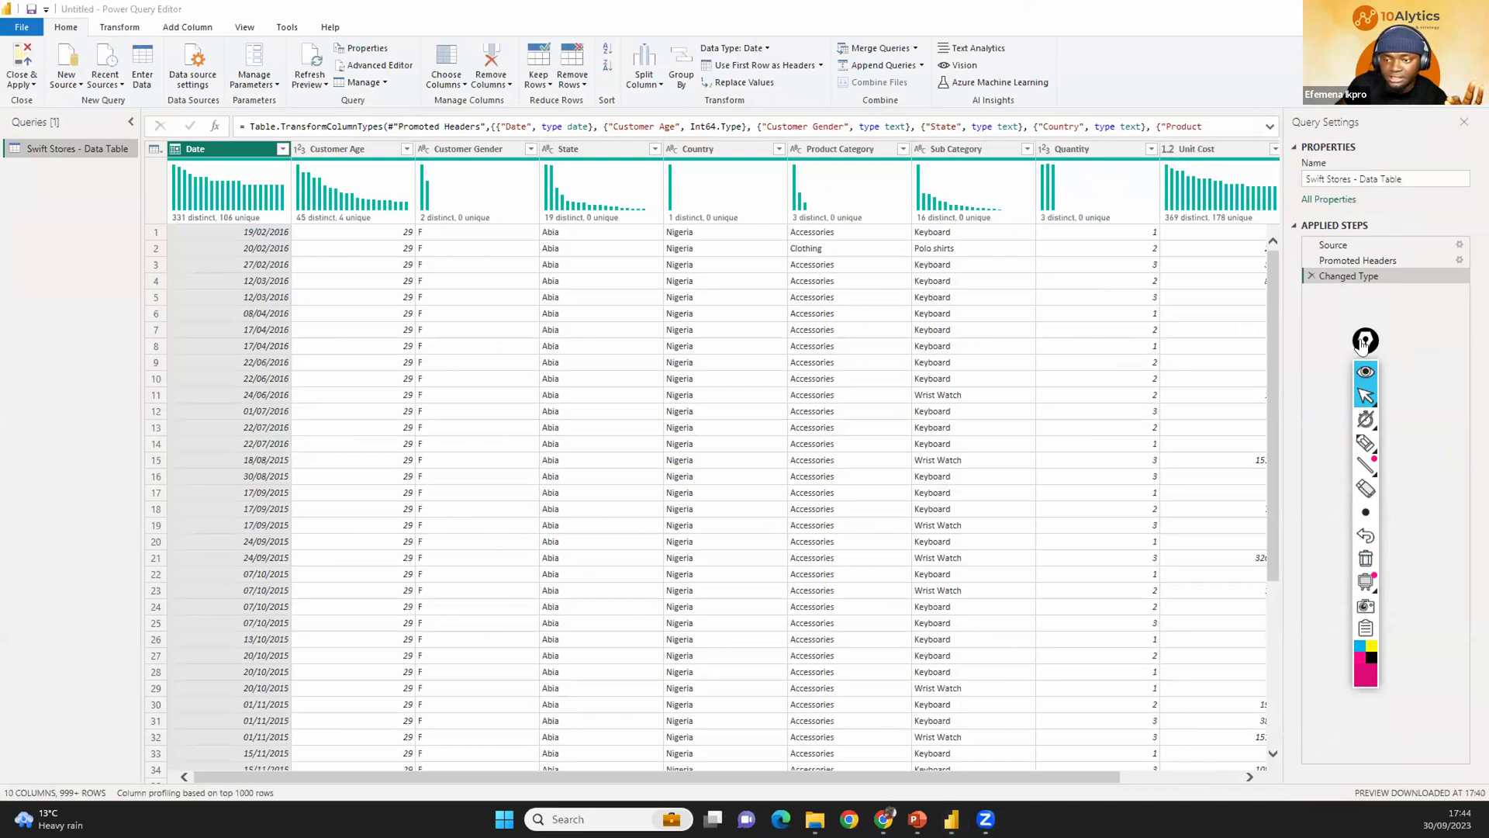
click(1363, 342)
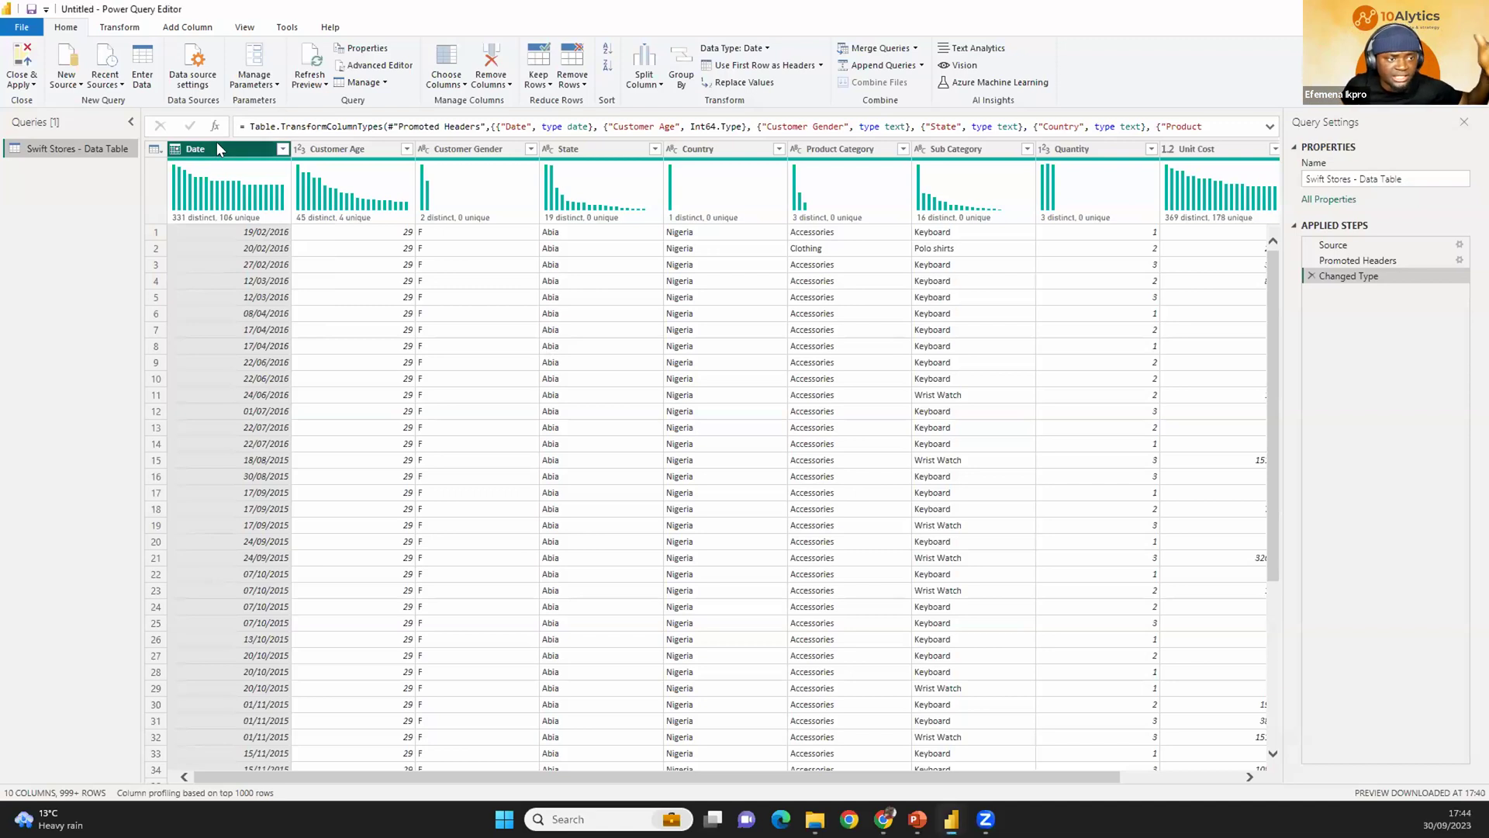
Review the Swift Stores - Data Table columns one by one, from Customer Age through Unit Price.
click(353, 149)
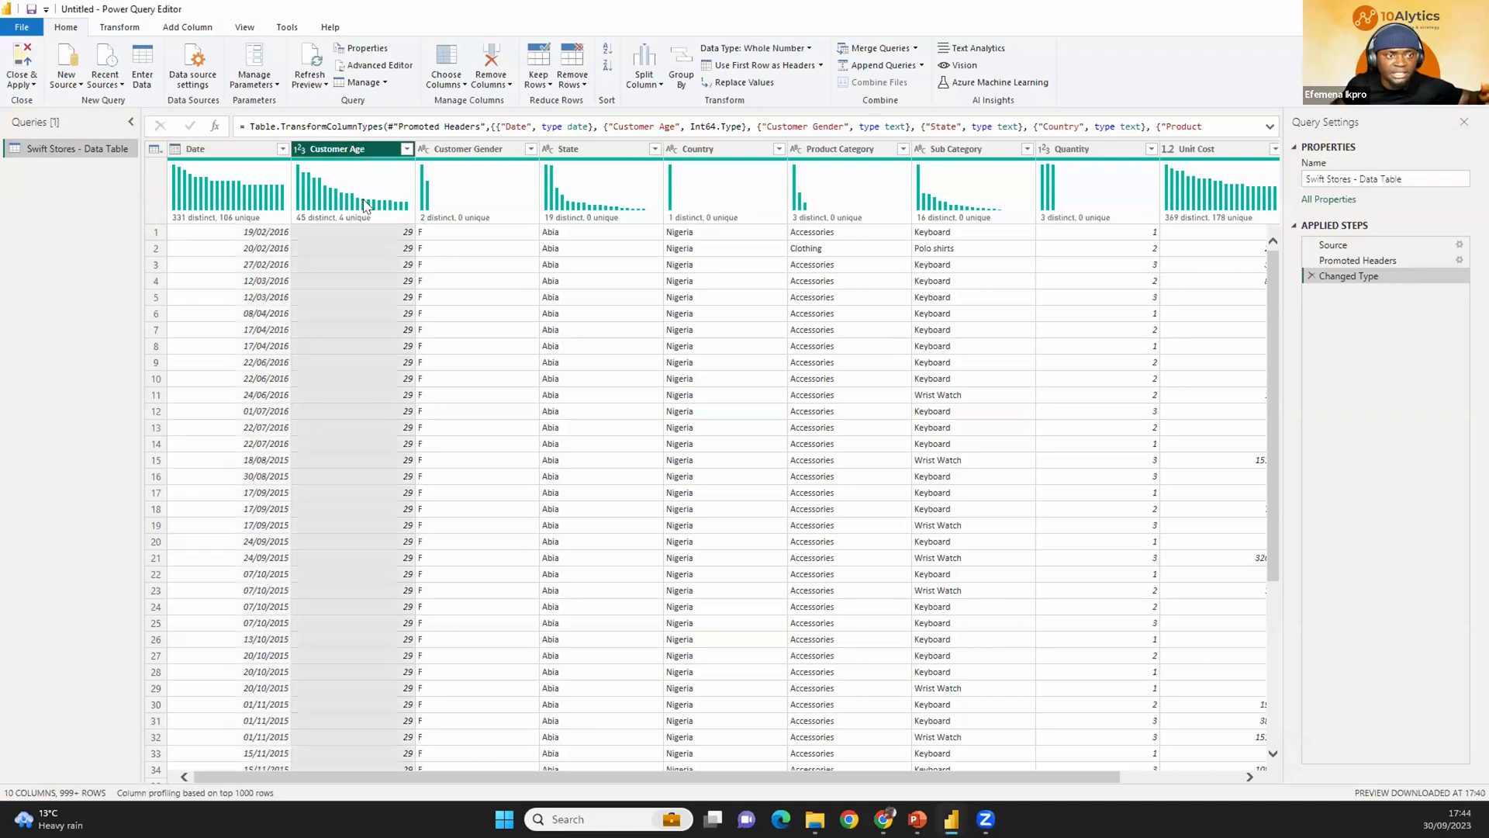
click(464, 153)
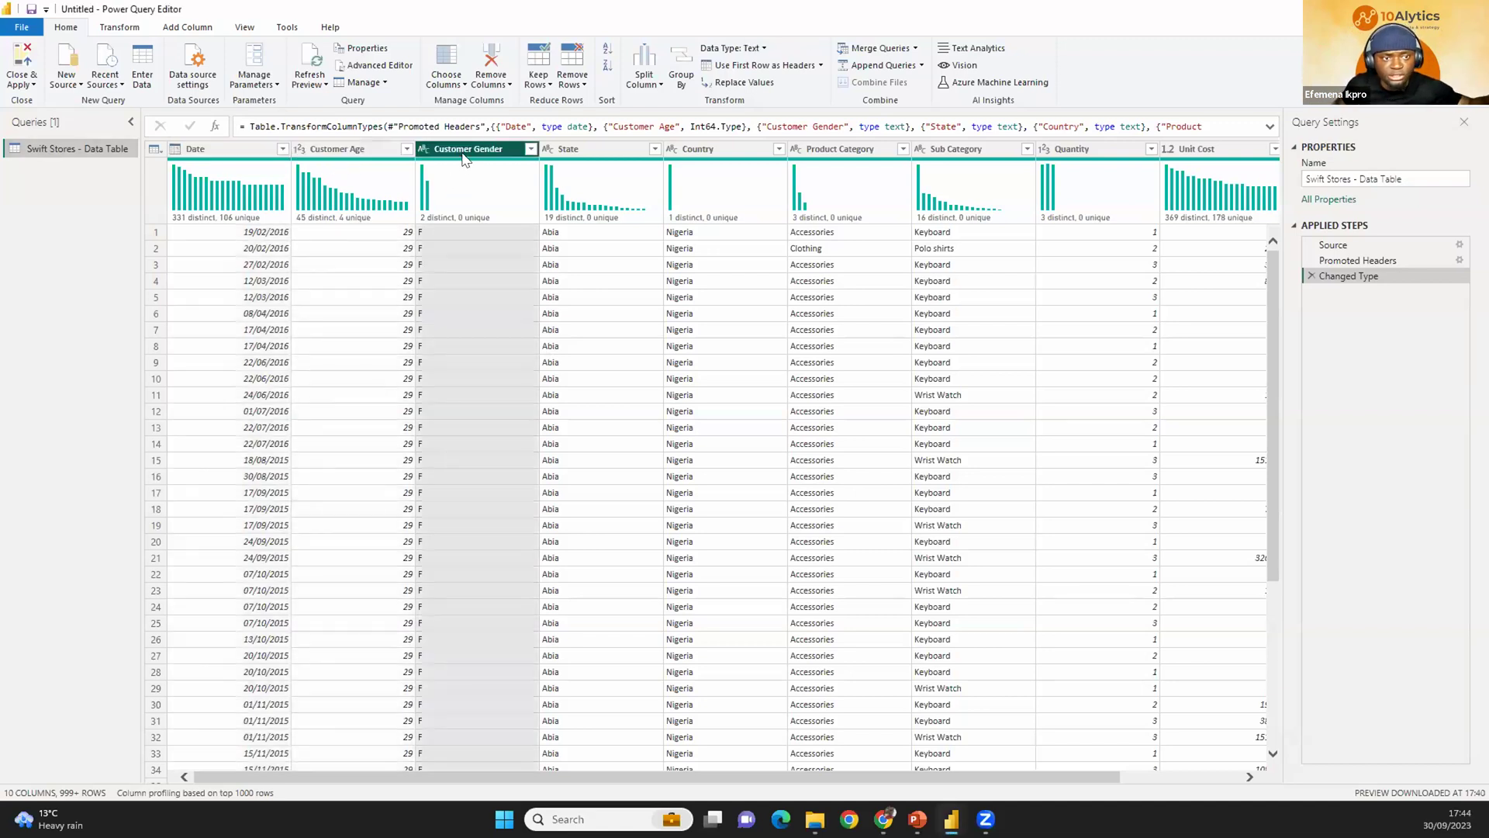
click(574, 150)
click(698, 149)
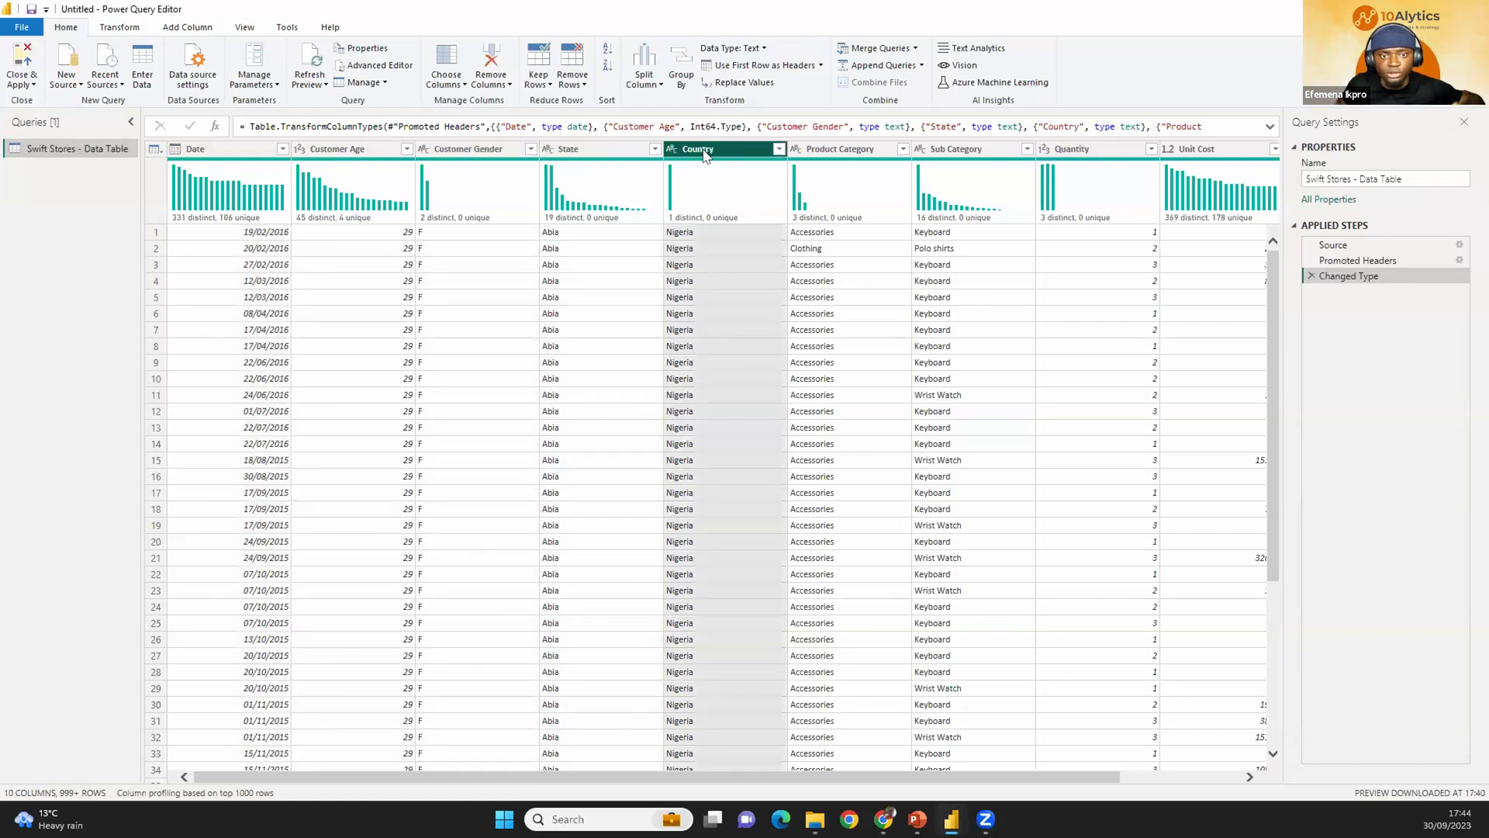
click(853, 150)
click(1002, 152)
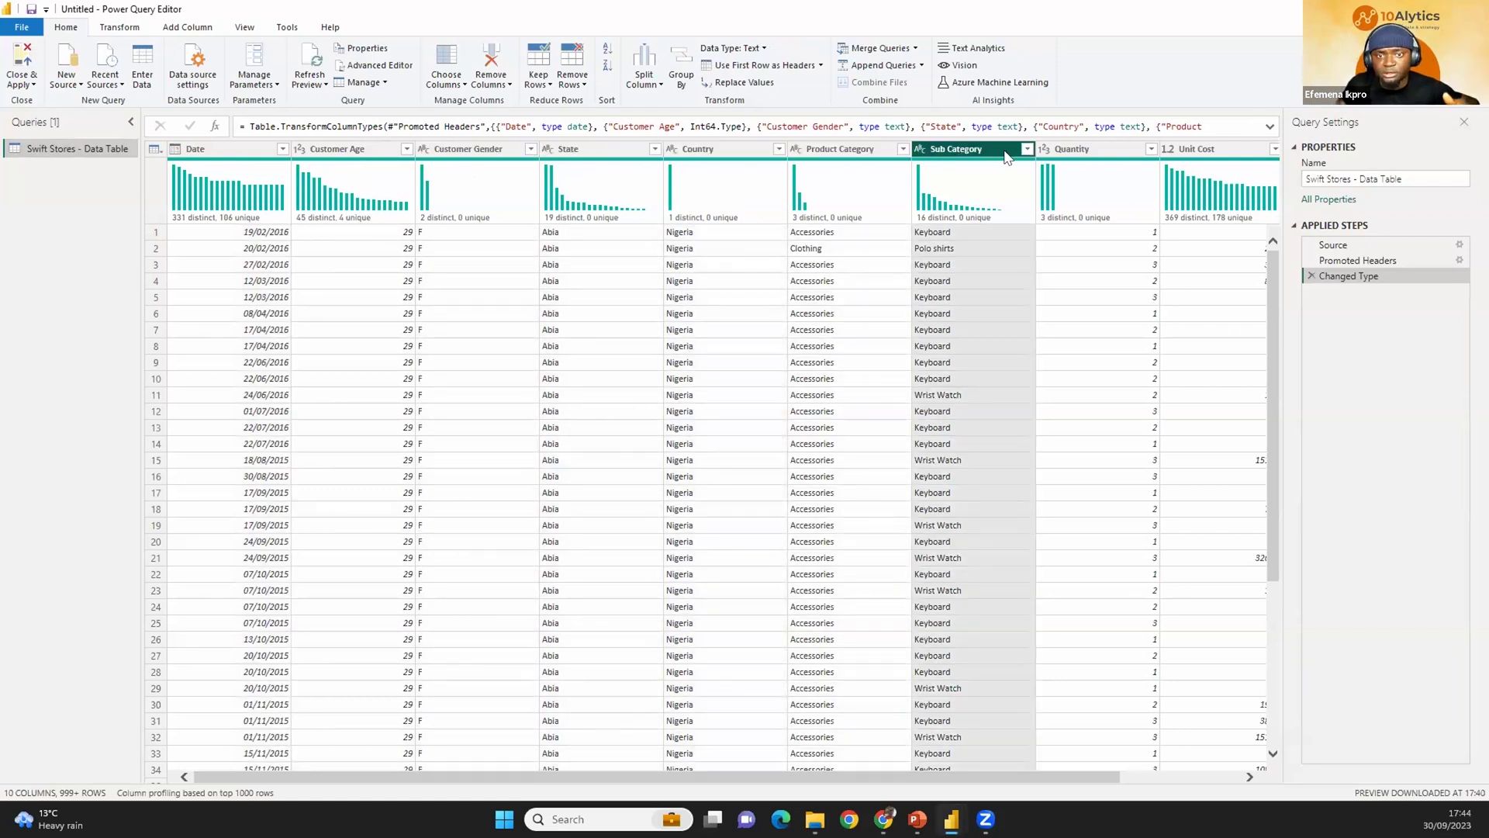
click(1078, 149)
click(1206, 150)
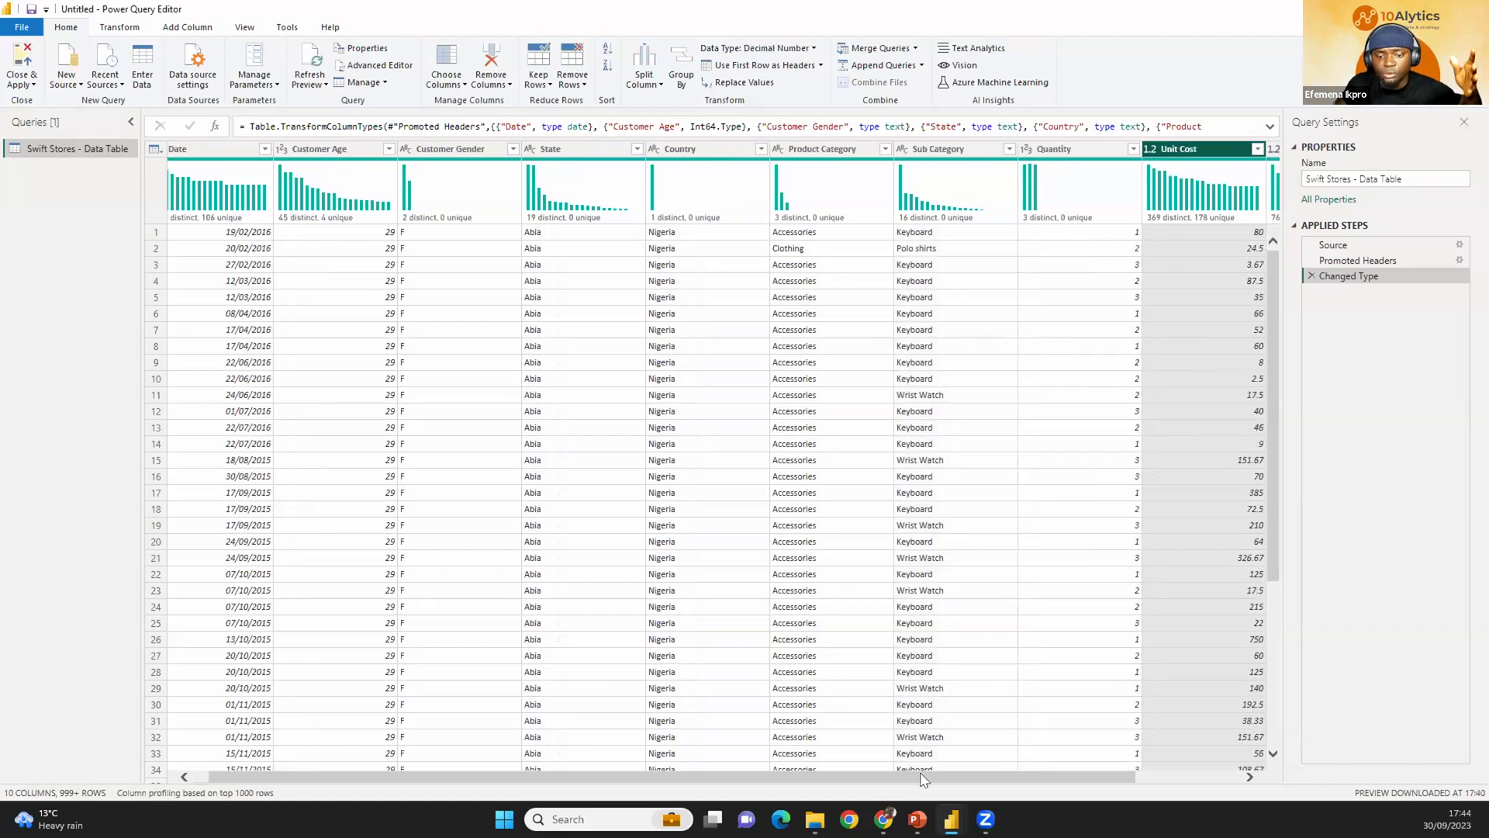
drag(924, 780, 1030, 780)
click(1173, 146)
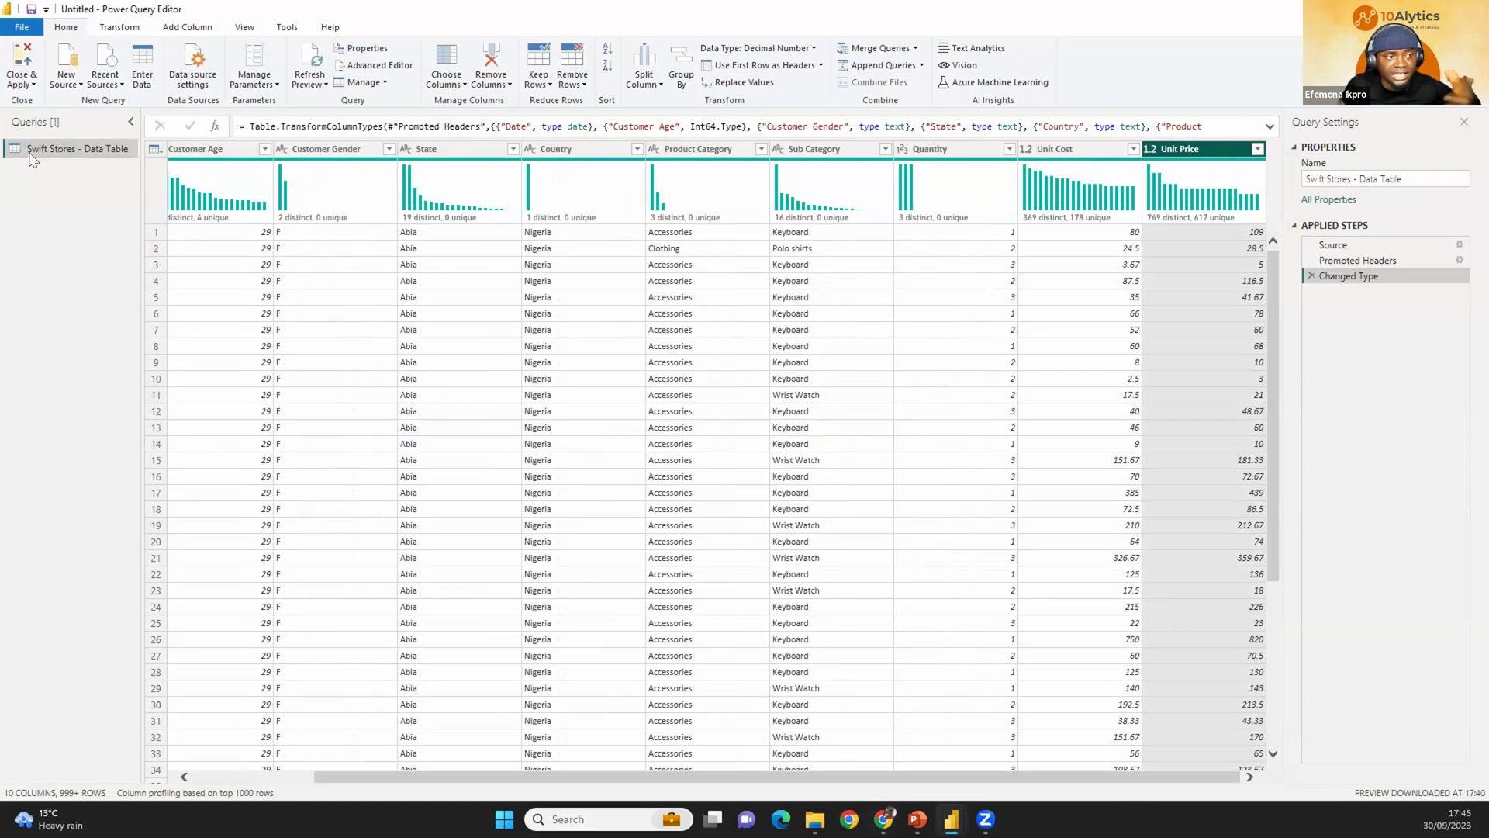
Close Power Query Editor and apply the changes to load the Swift Stores - Data Table query into the report.
click(17, 83)
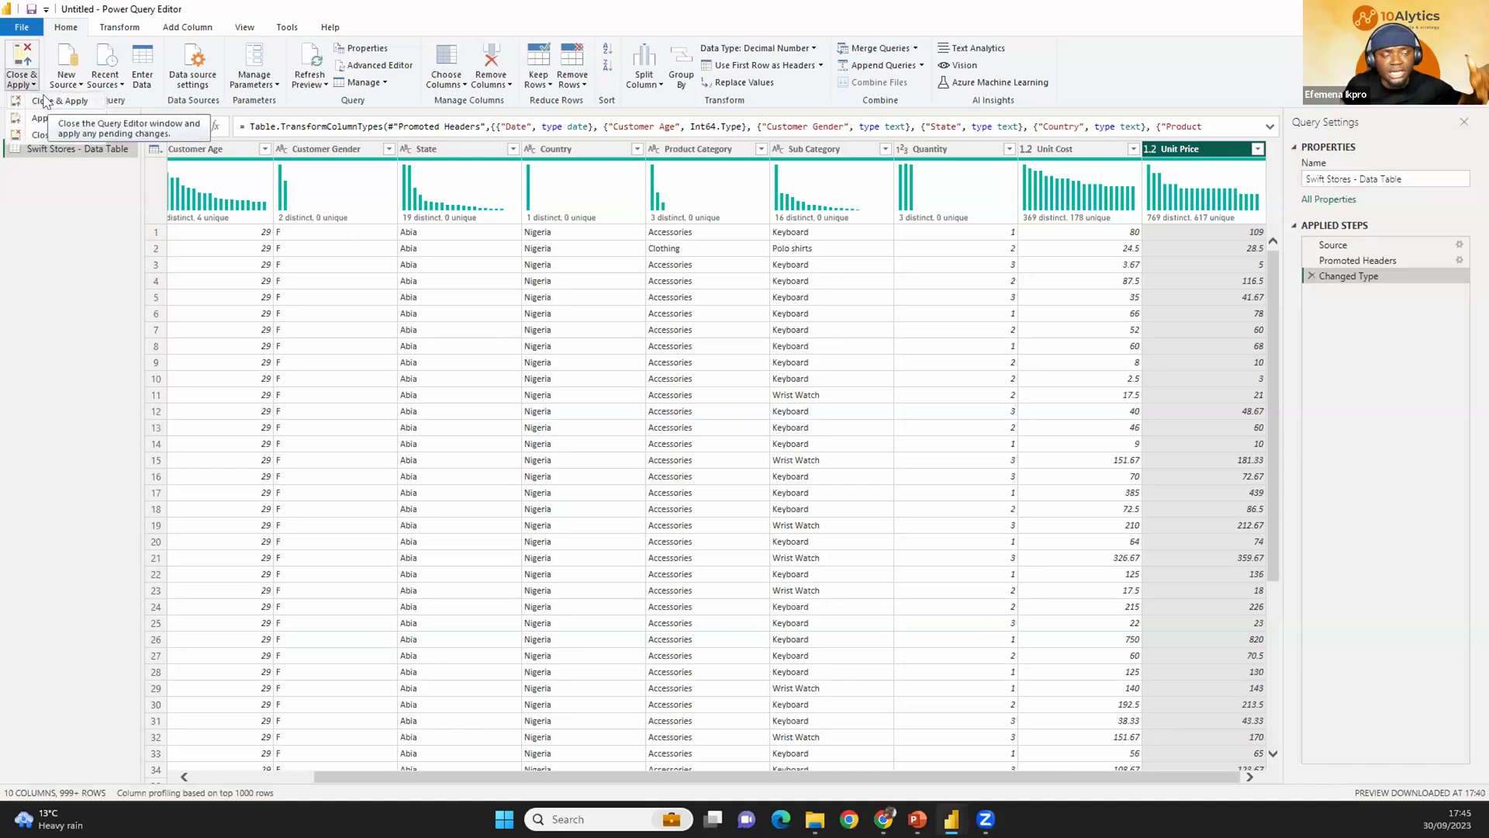
click(45, 100)
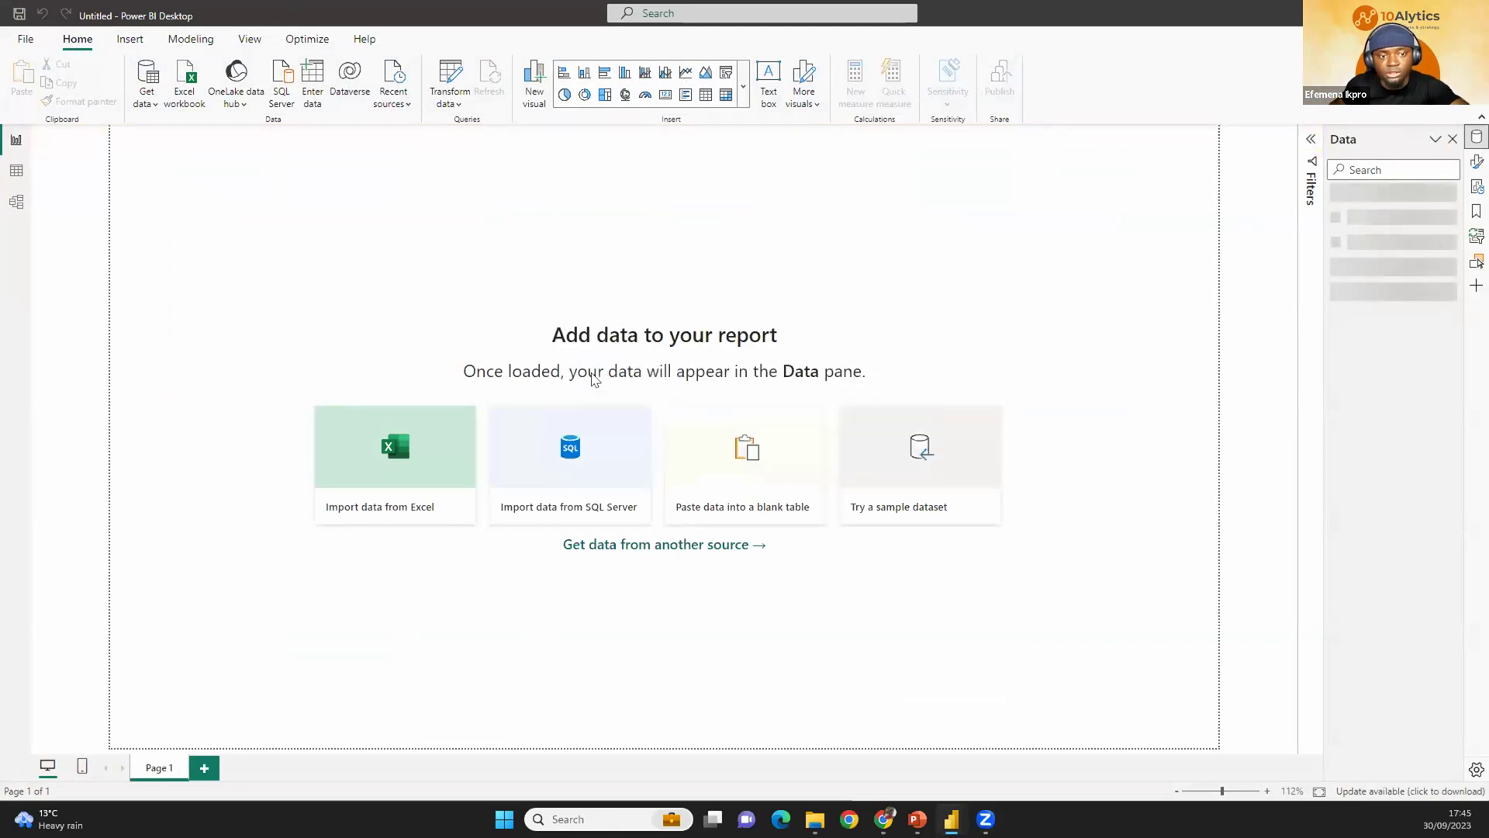
Show the loaded table's rows in table view, and open the Swift Stores - Data Table file from Downloads in Excel.
click(486, 77)
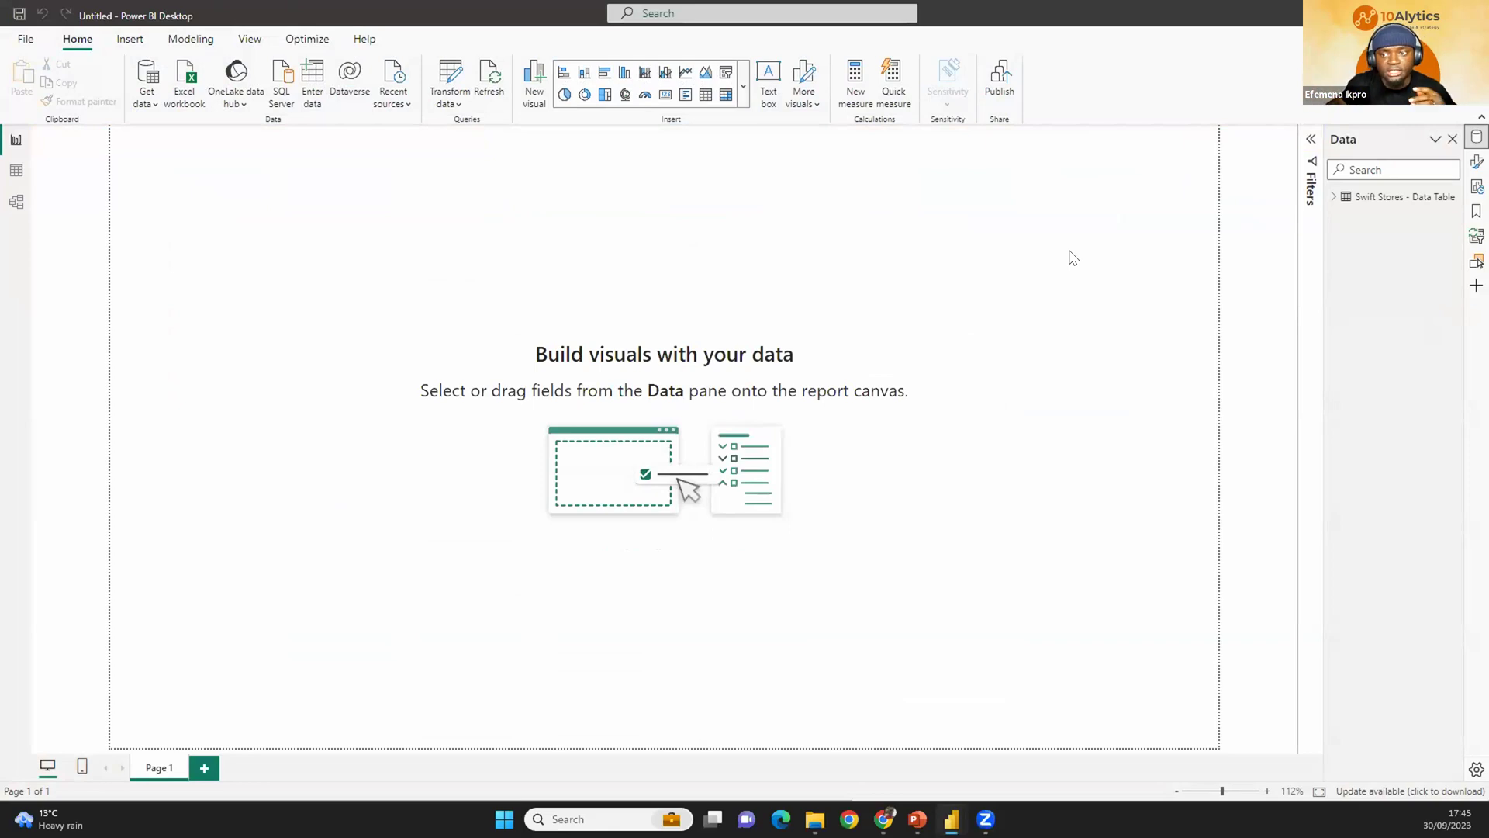
click(14, 174)
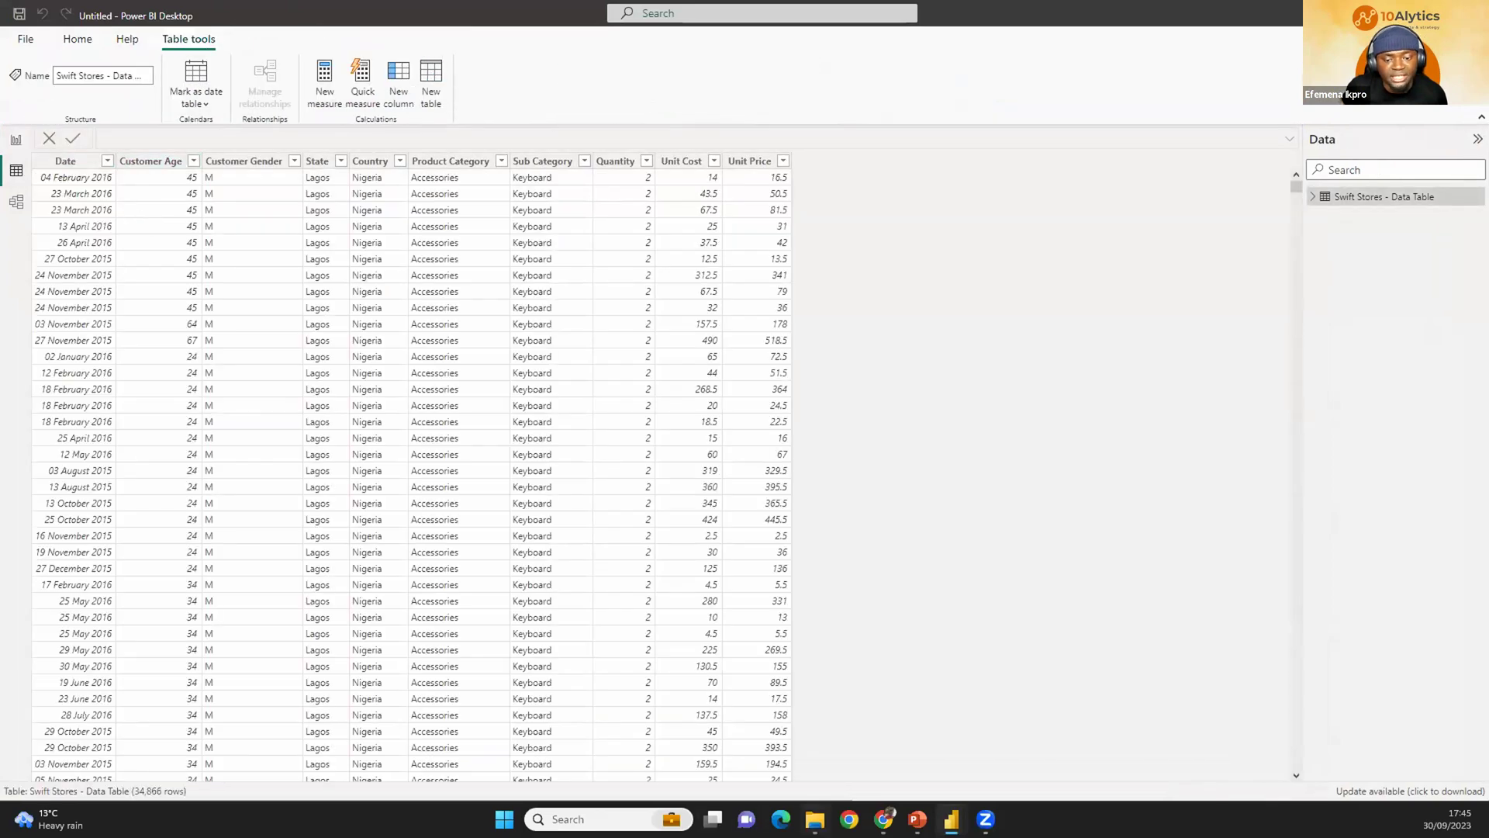
click(814, 819)
double_click(390, 215)
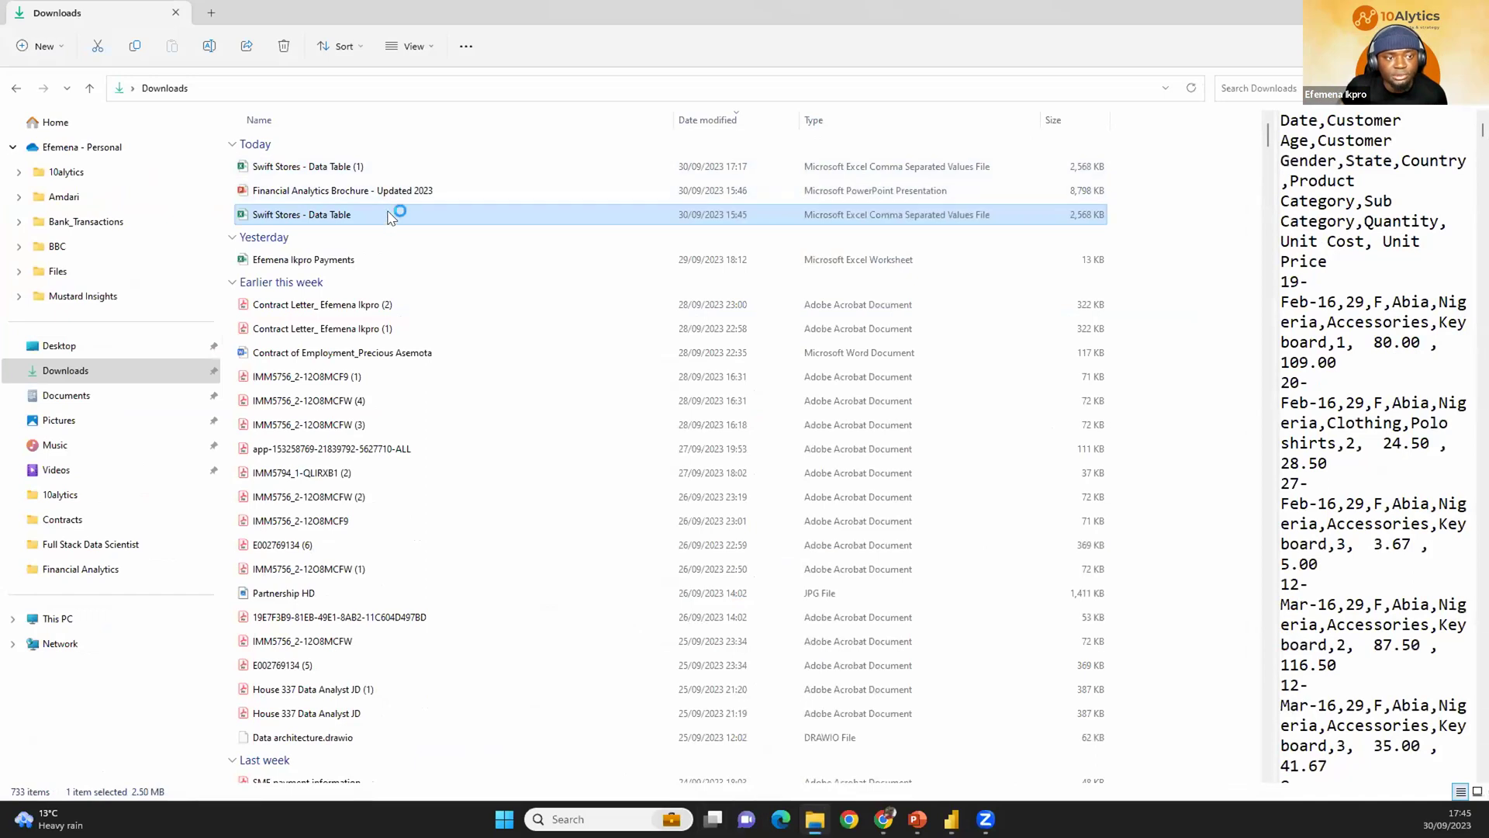
click(1399, 13)
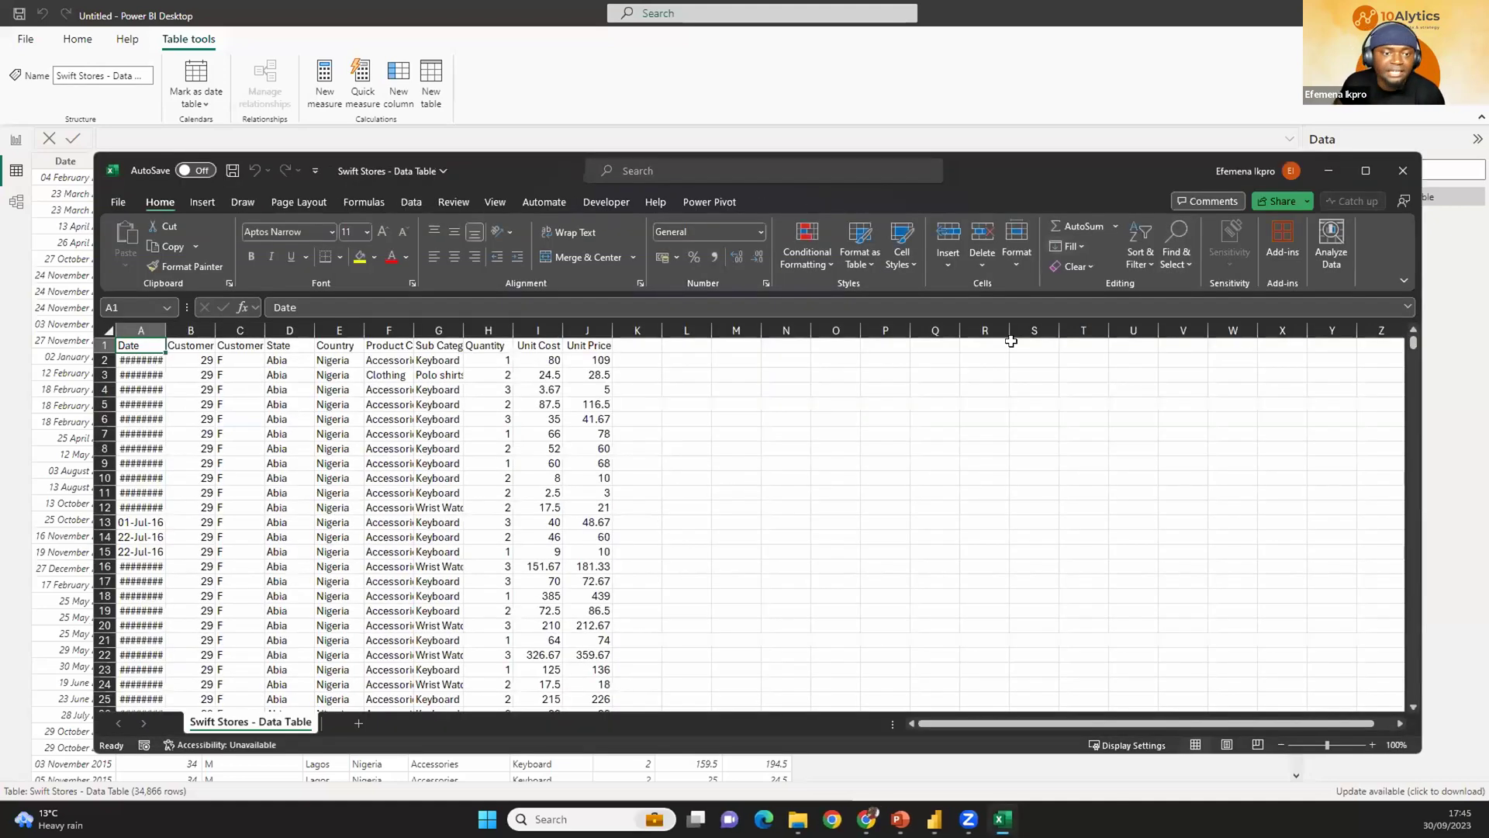
Widen the Date column, select columns A through J, and close the Excel workbook without saving.
click(388, 463)
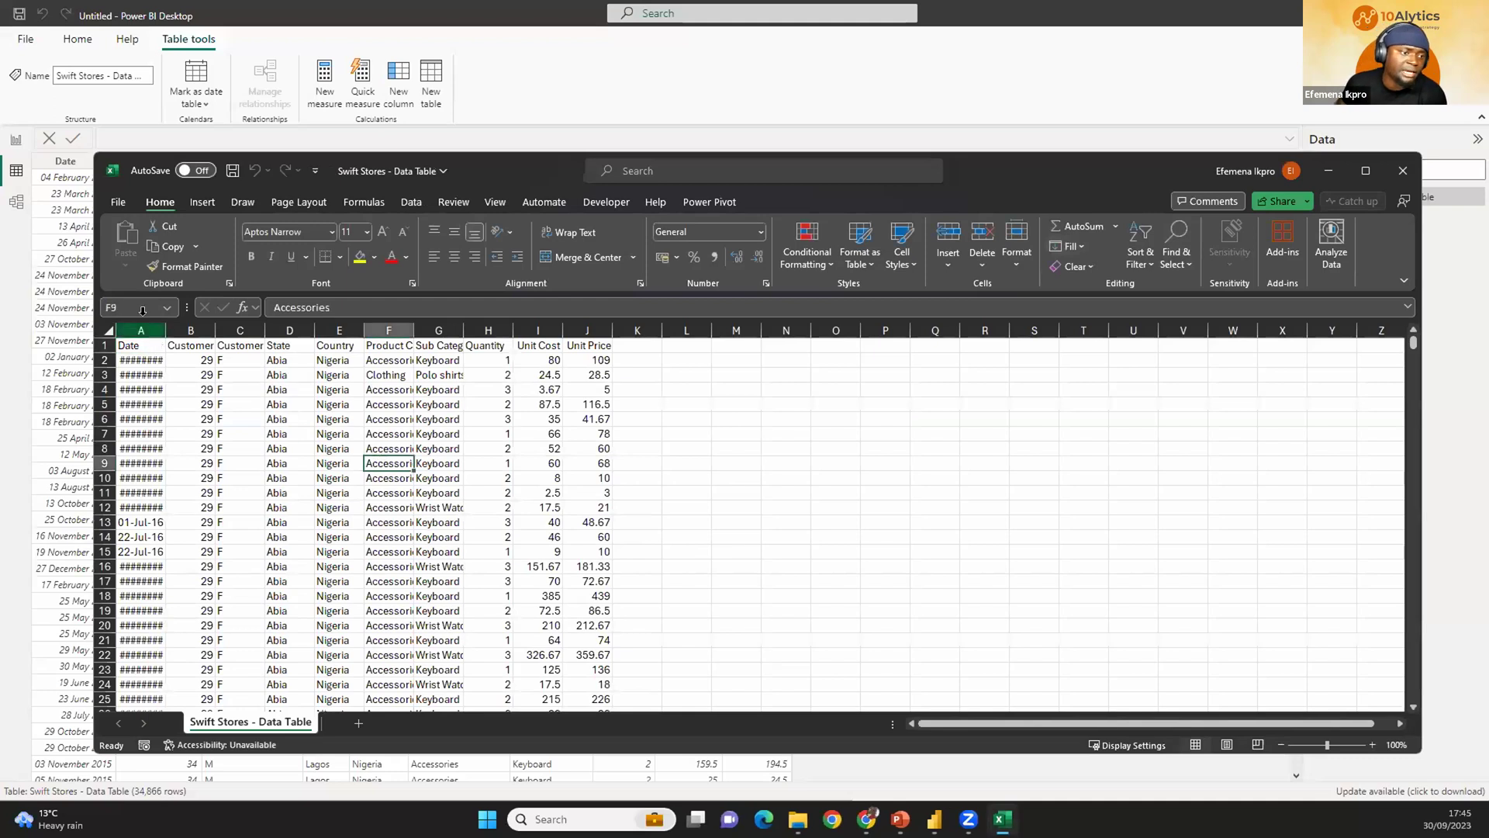
drag(173, 329, 228, 329)
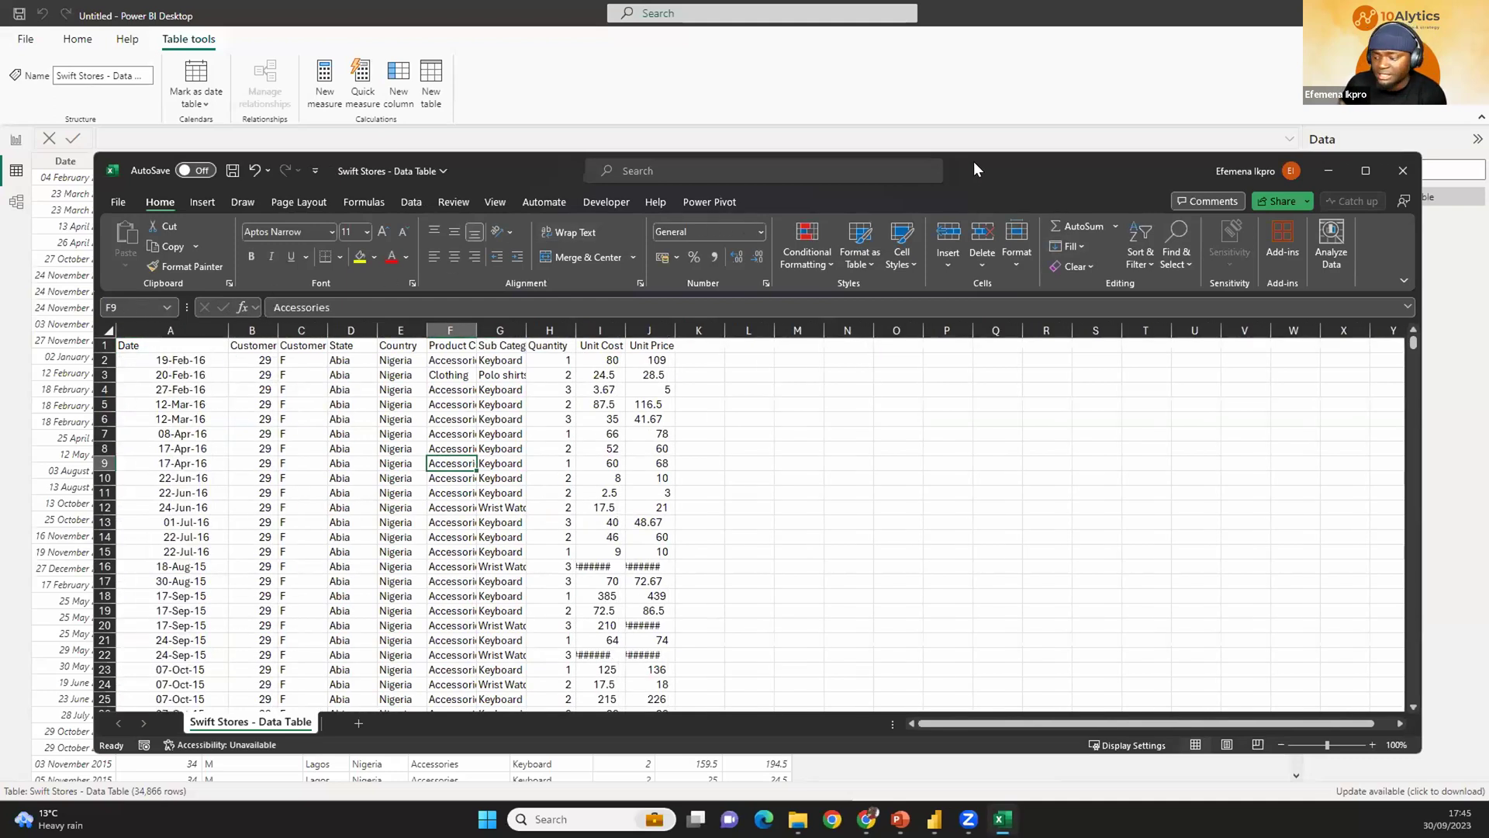
drag(174, 330, 644, 330)
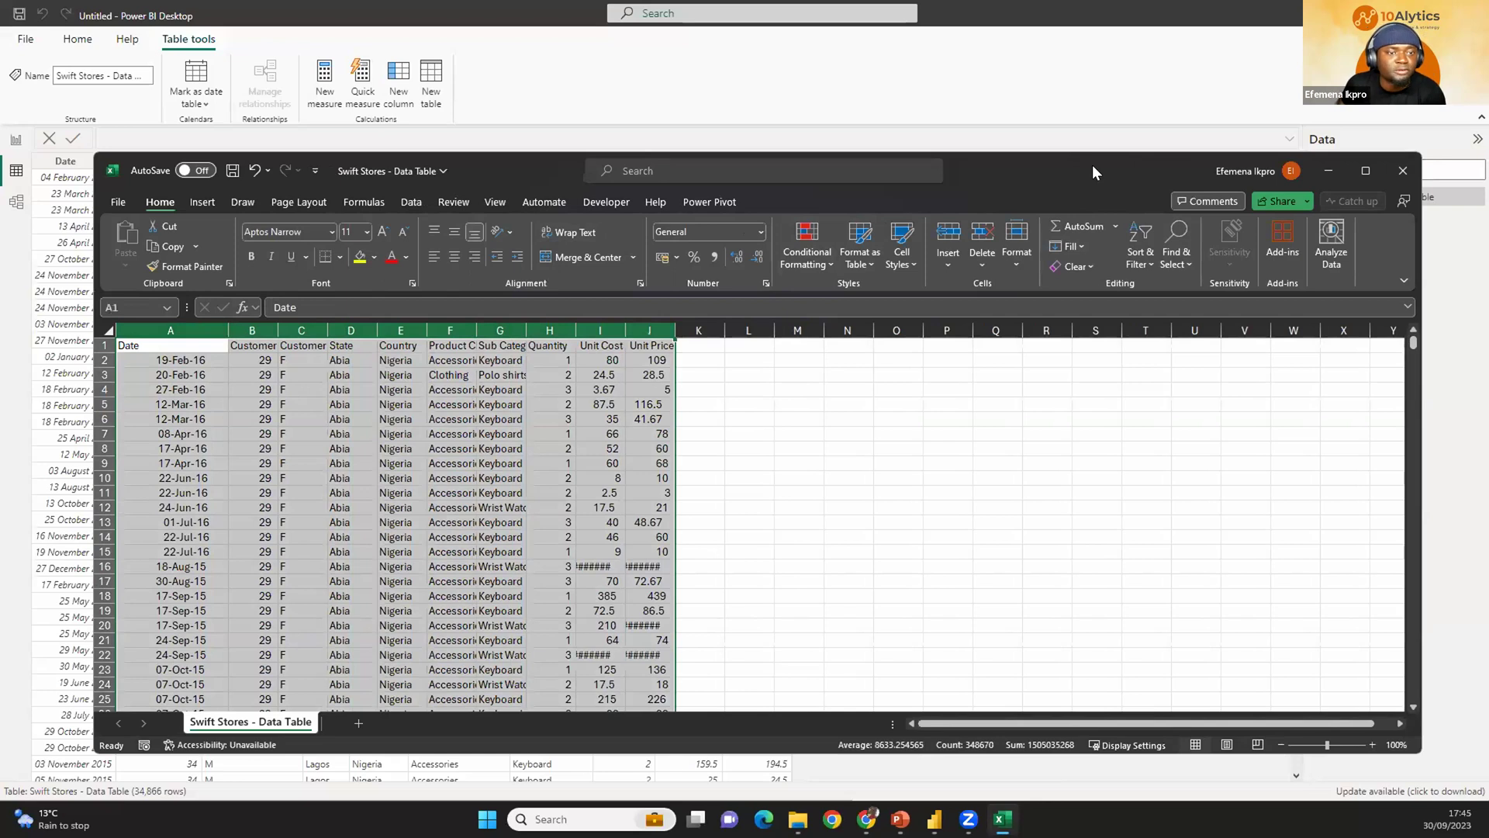
drag(1161, 125, 1157, 124)
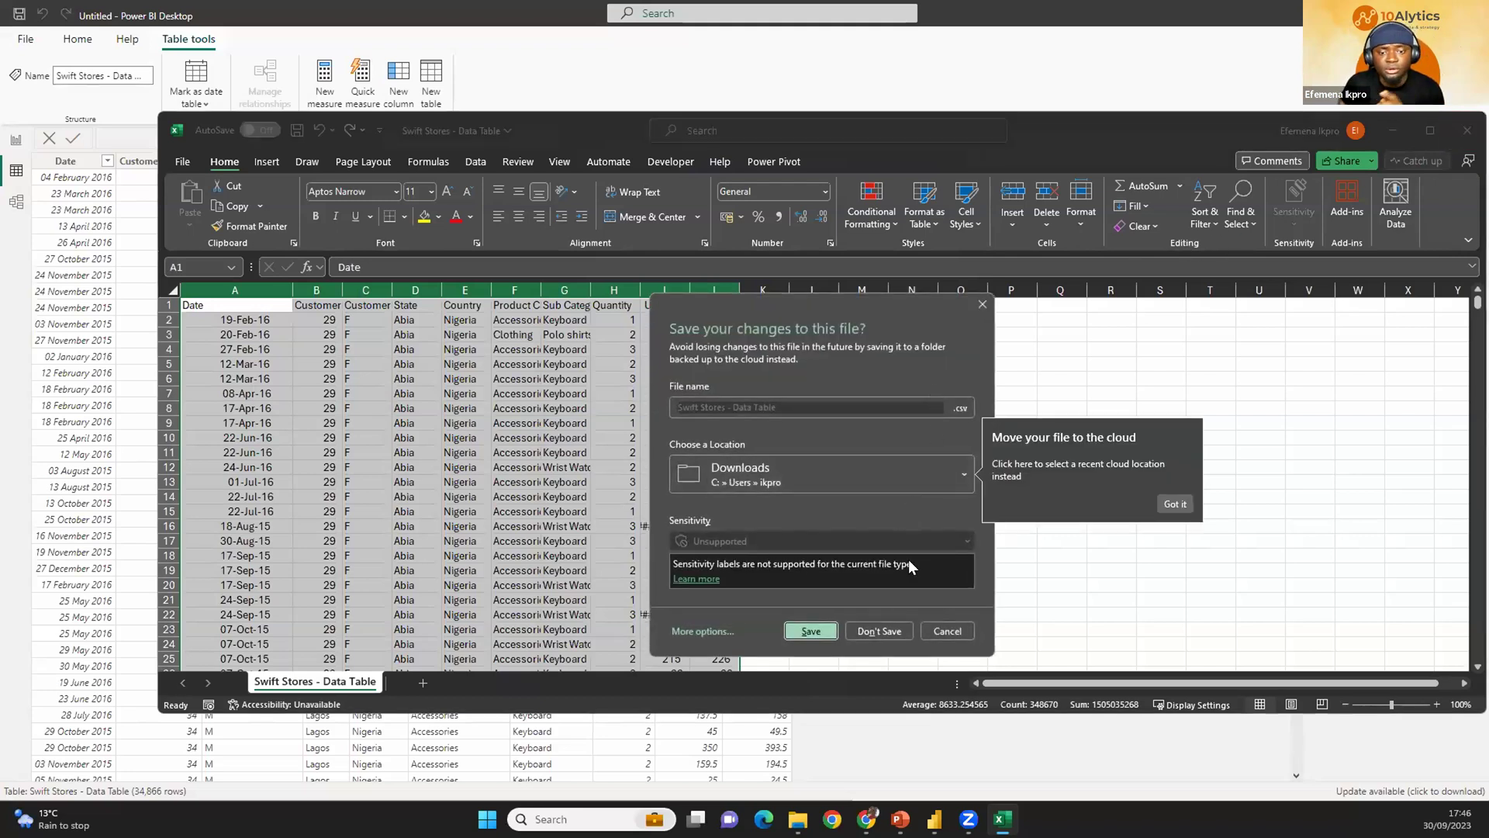
click(876, 623)
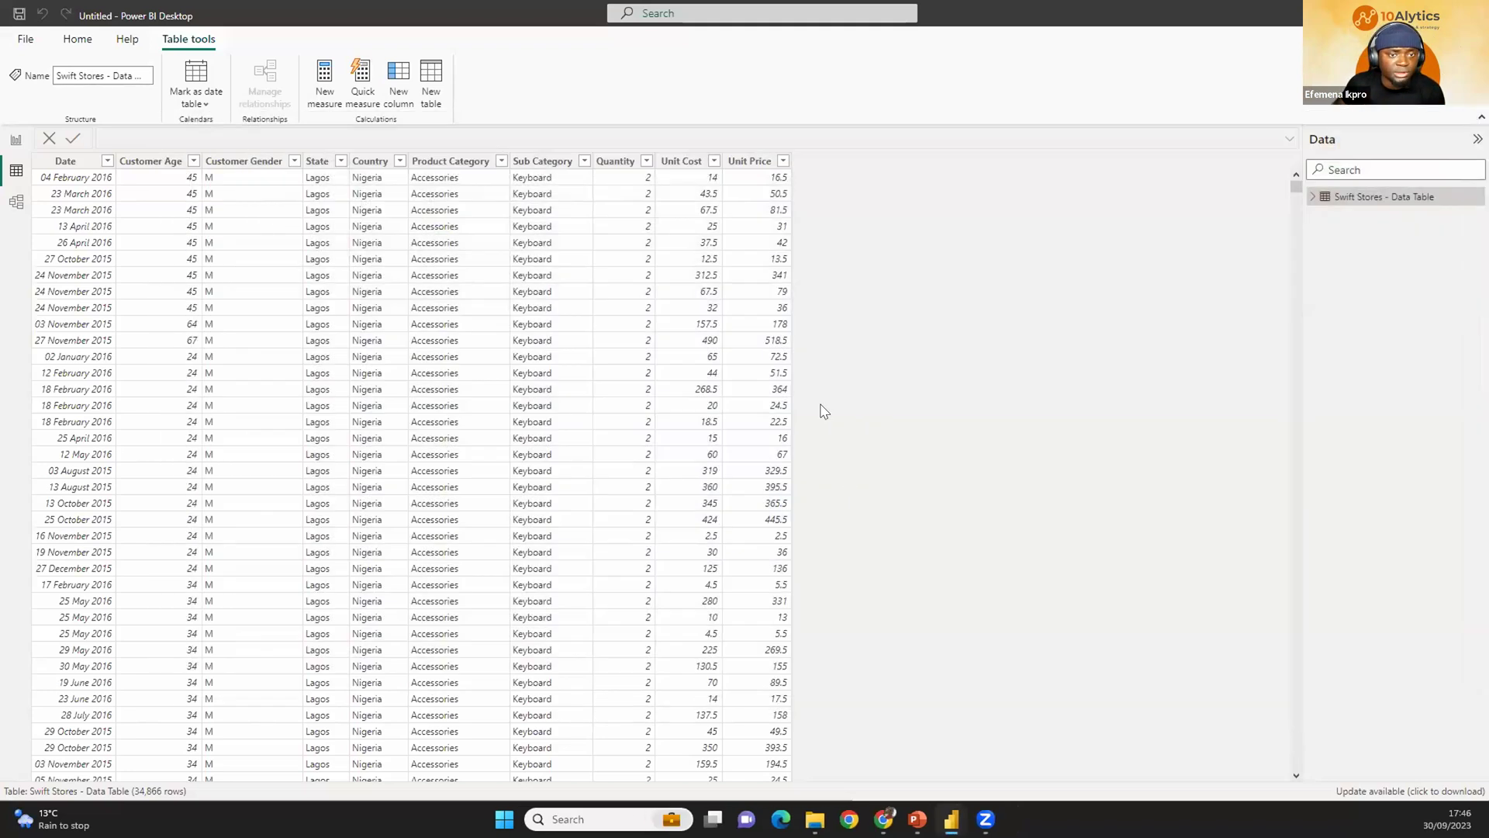
Examine the Quantity, Unit Cost and Unit Price columns in turn in Power BI's table view.
click(16, 139)
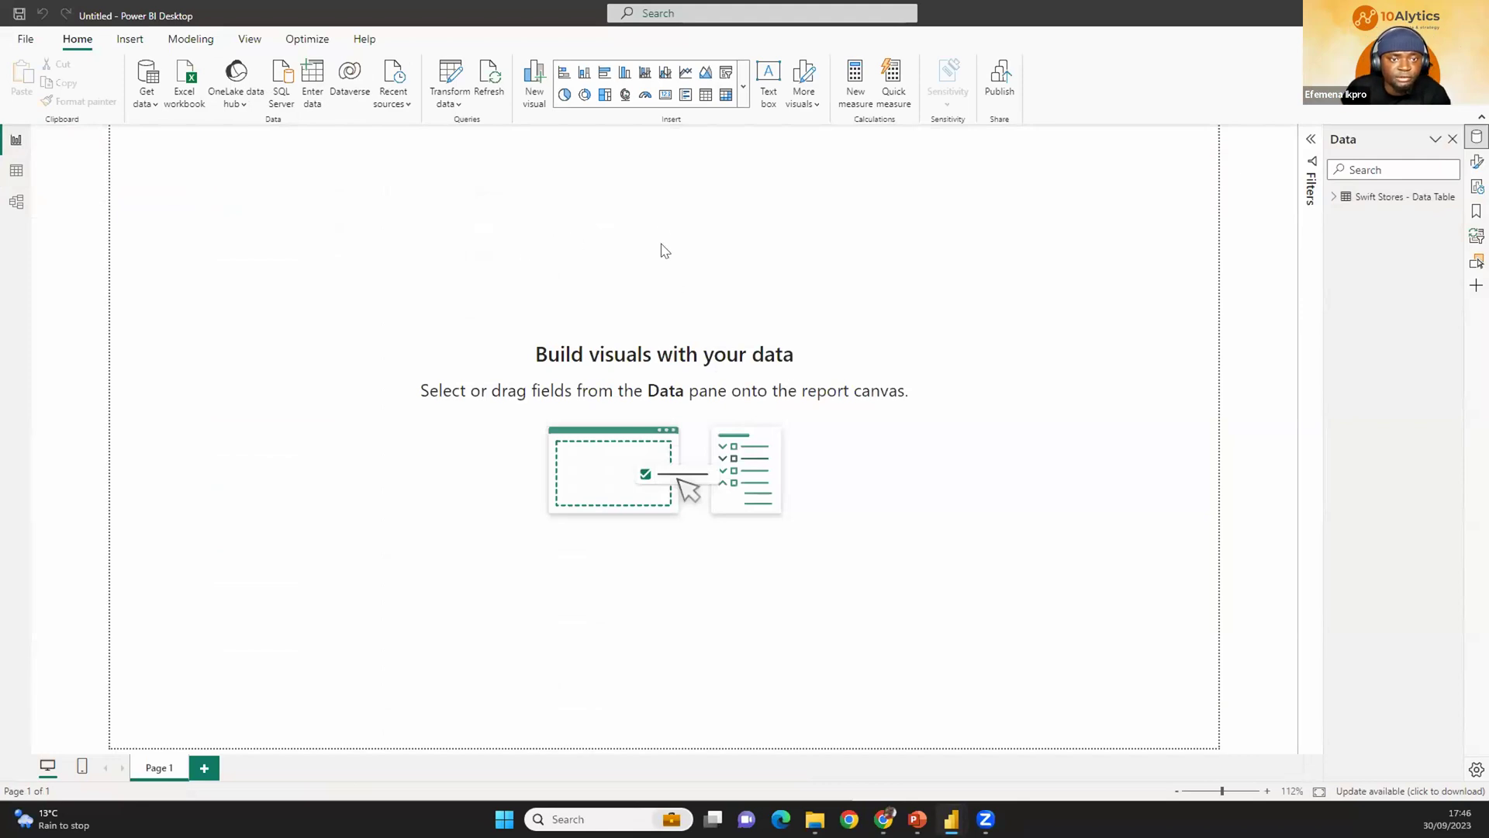
click(16, 172)
click(613, 160)
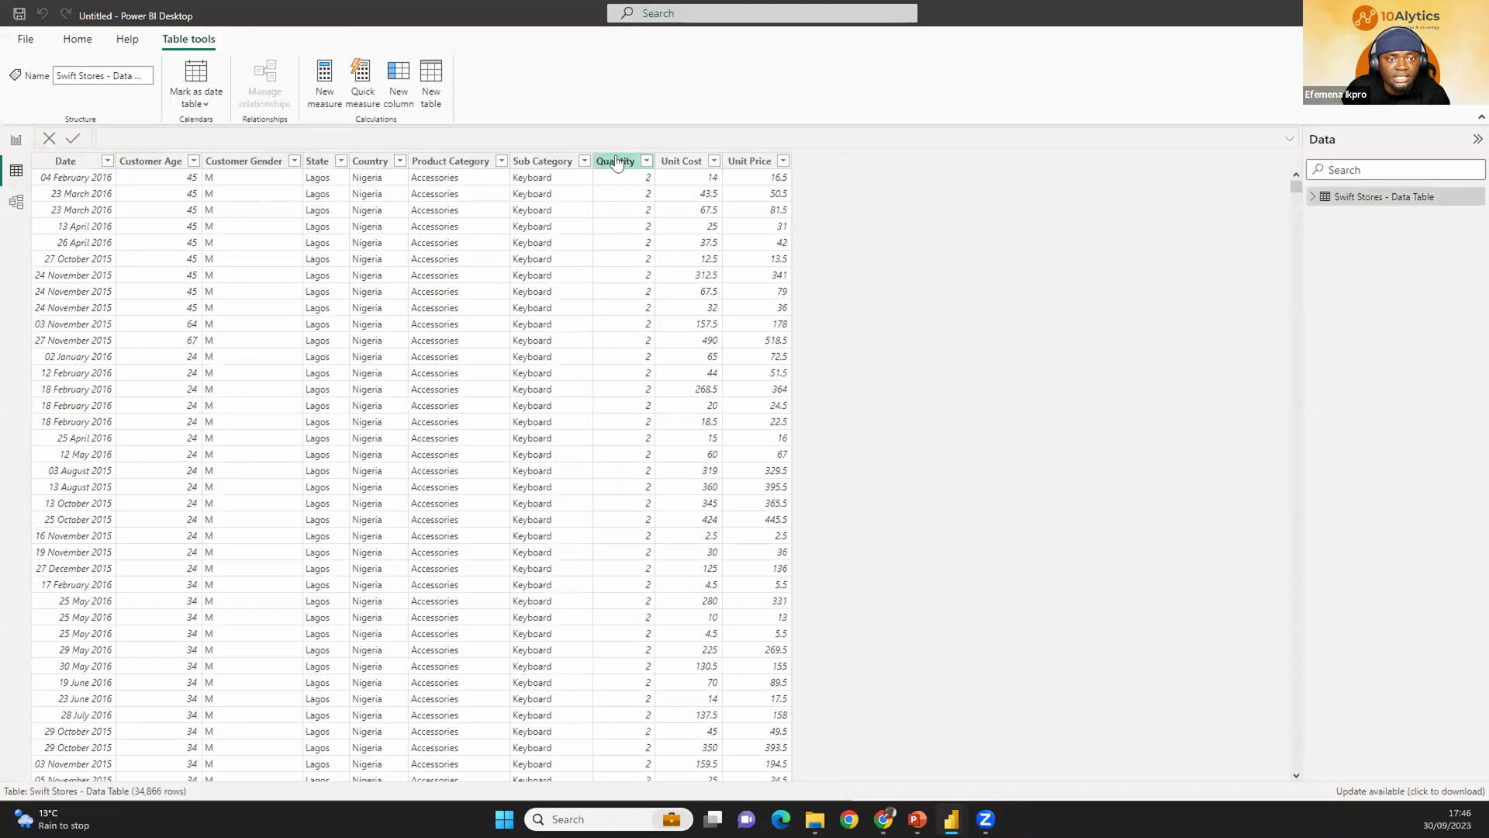
click(681, 161)
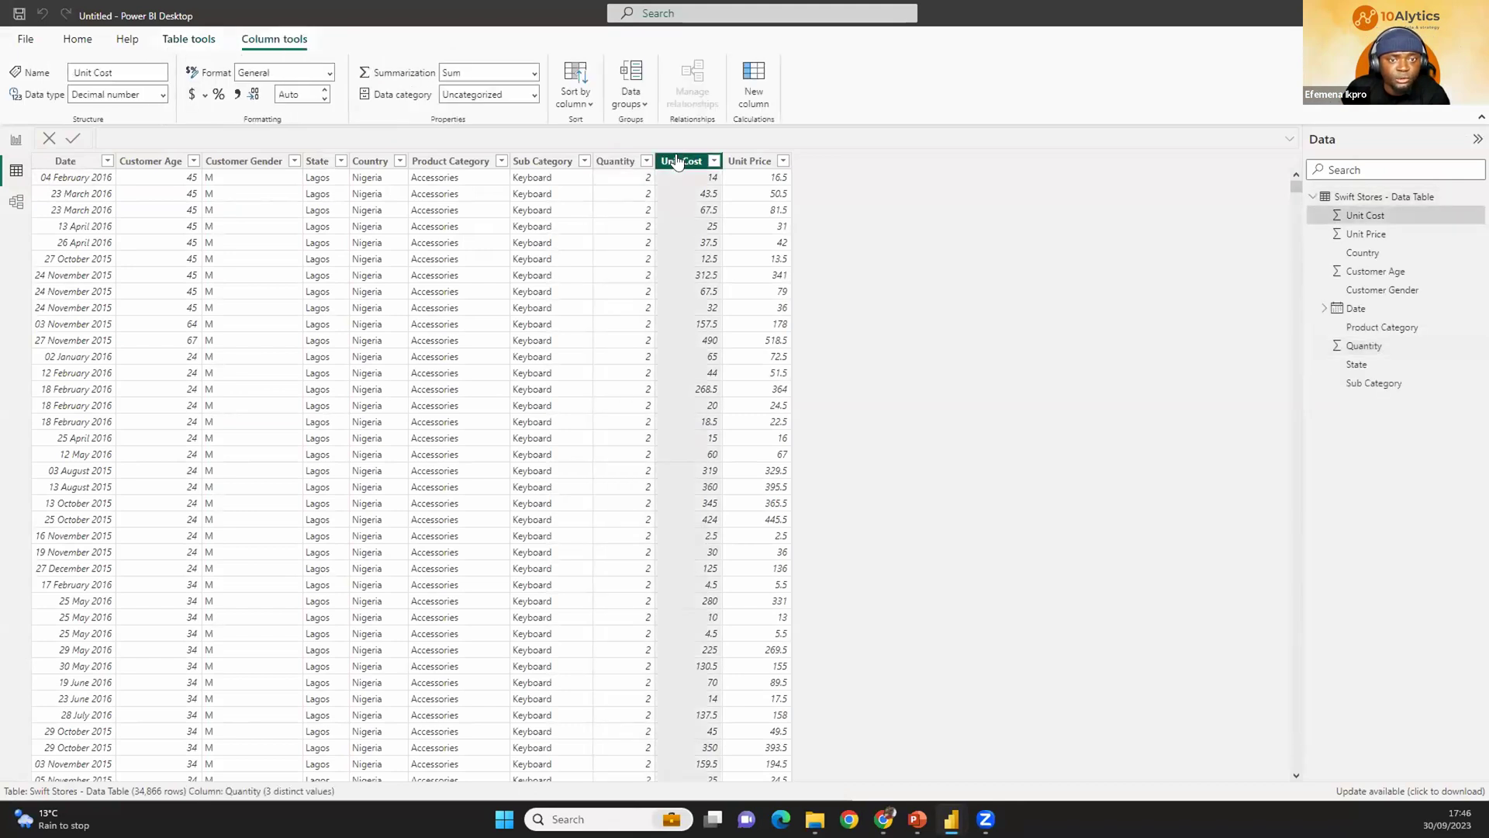
click(743, 162)
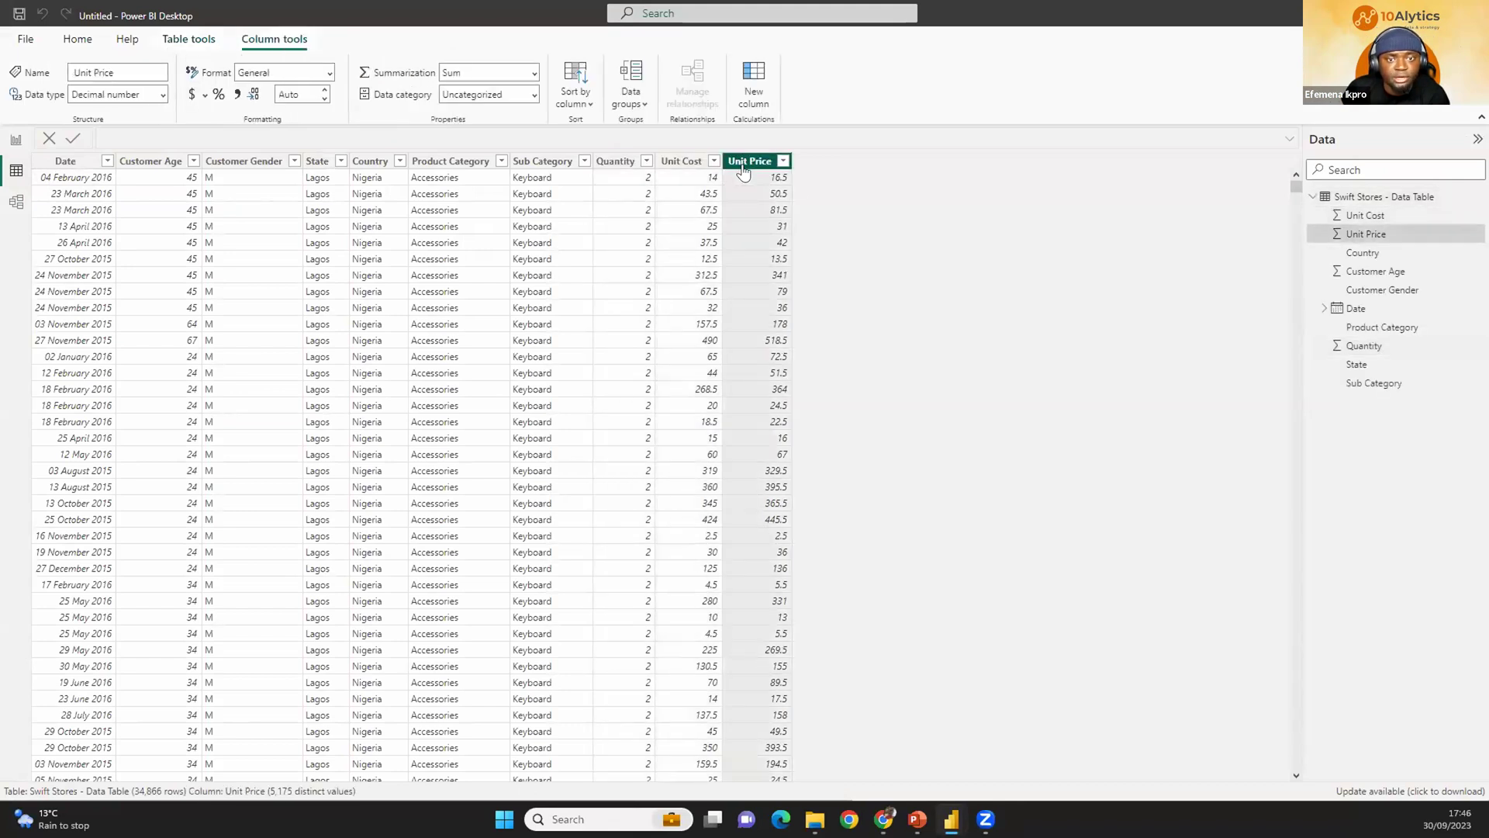
click(617, 161)
click(680, 162)
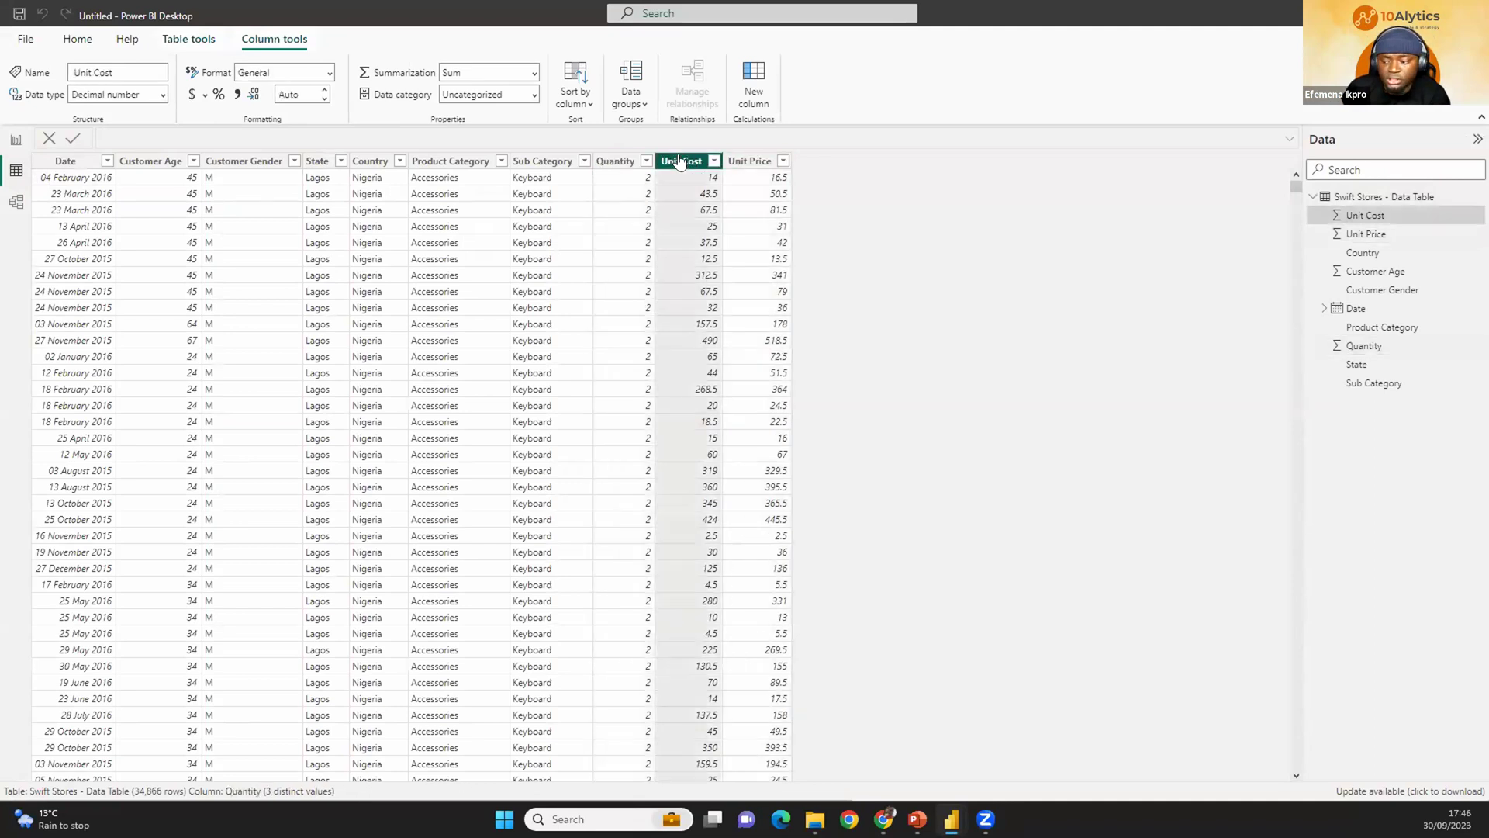
click(734, 166)
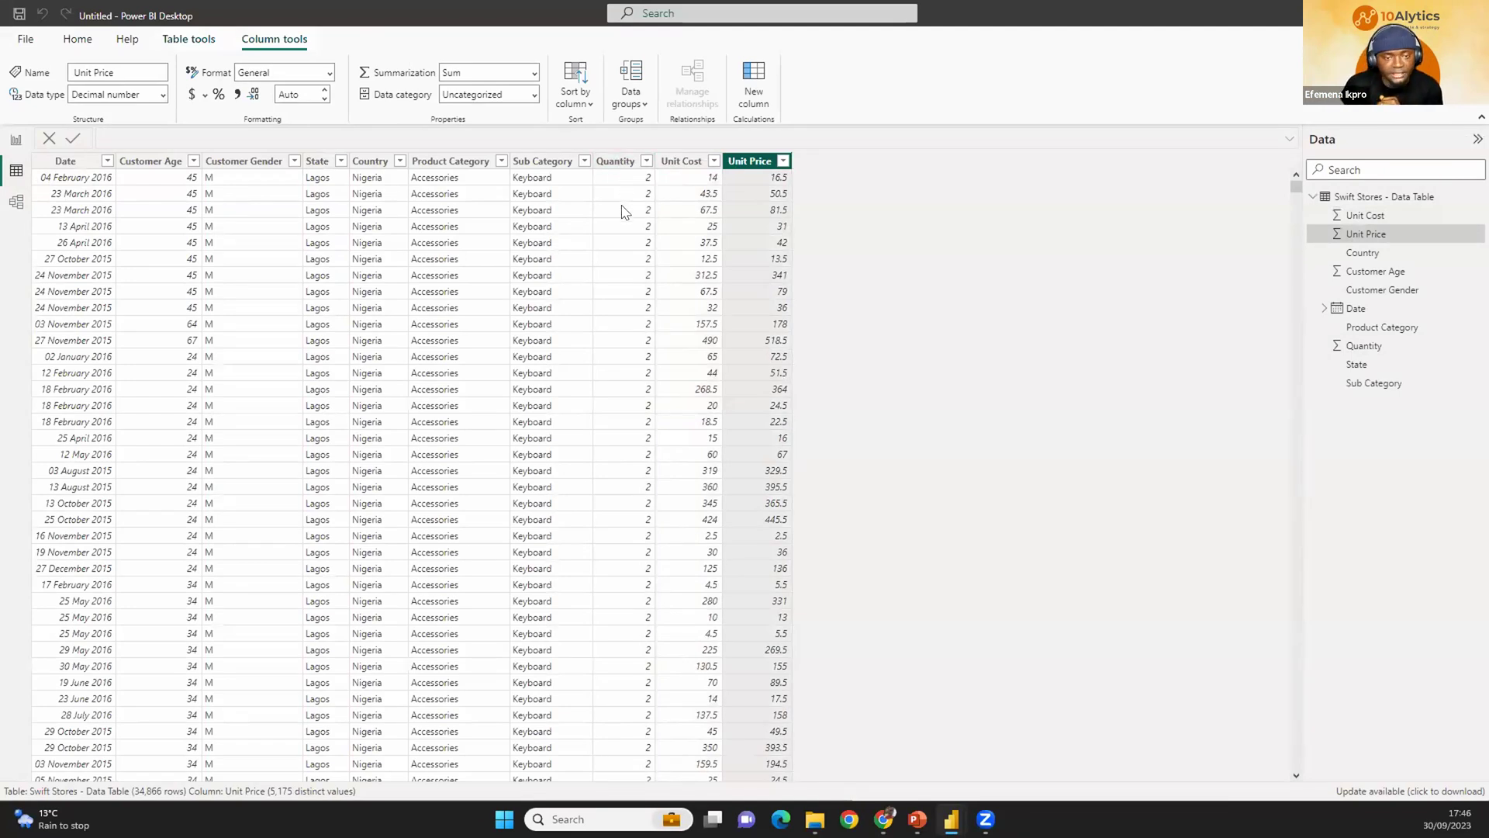
click(636, 164)
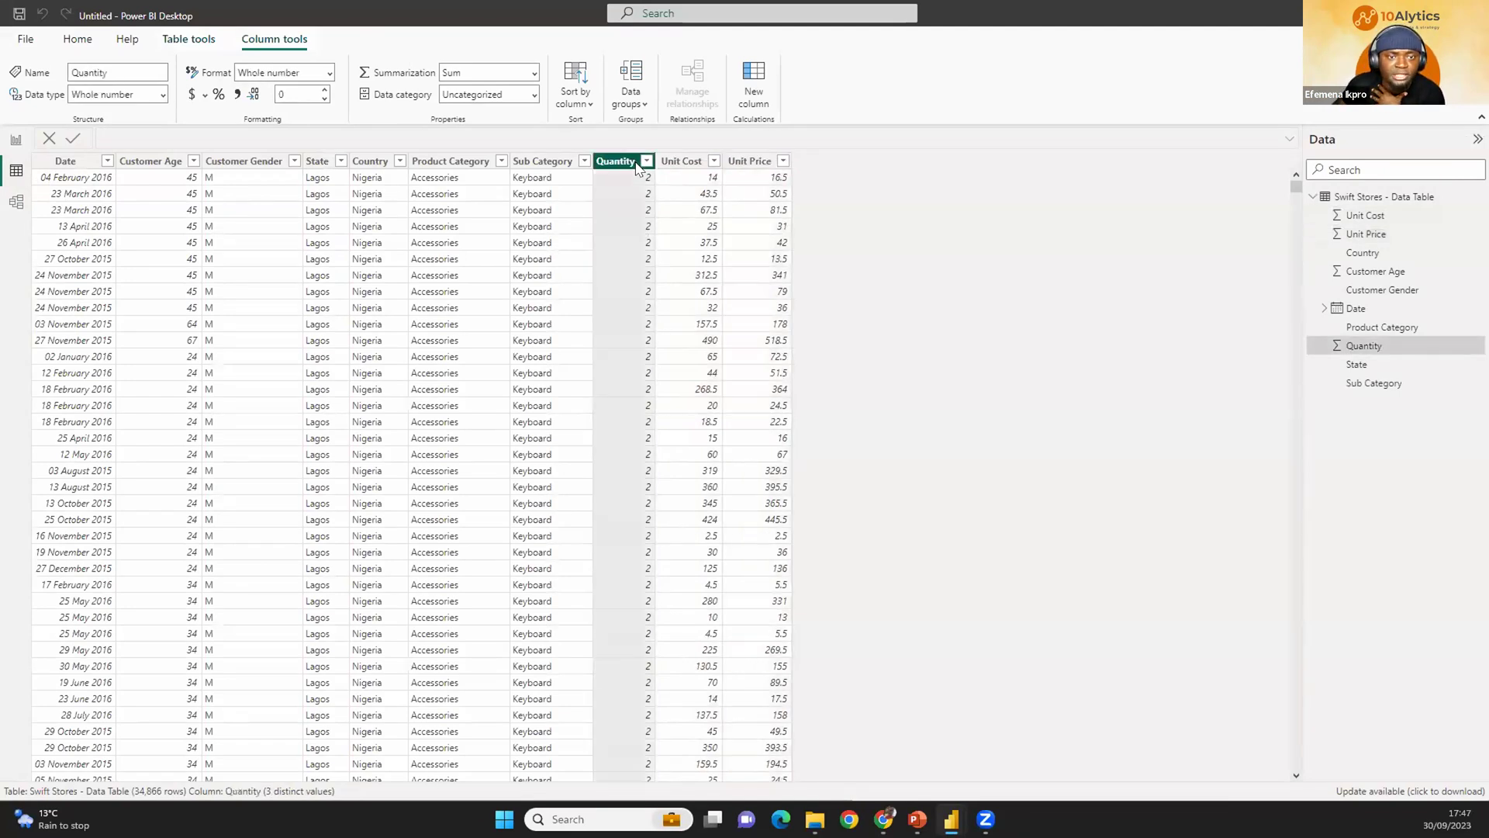
click(682, 164)
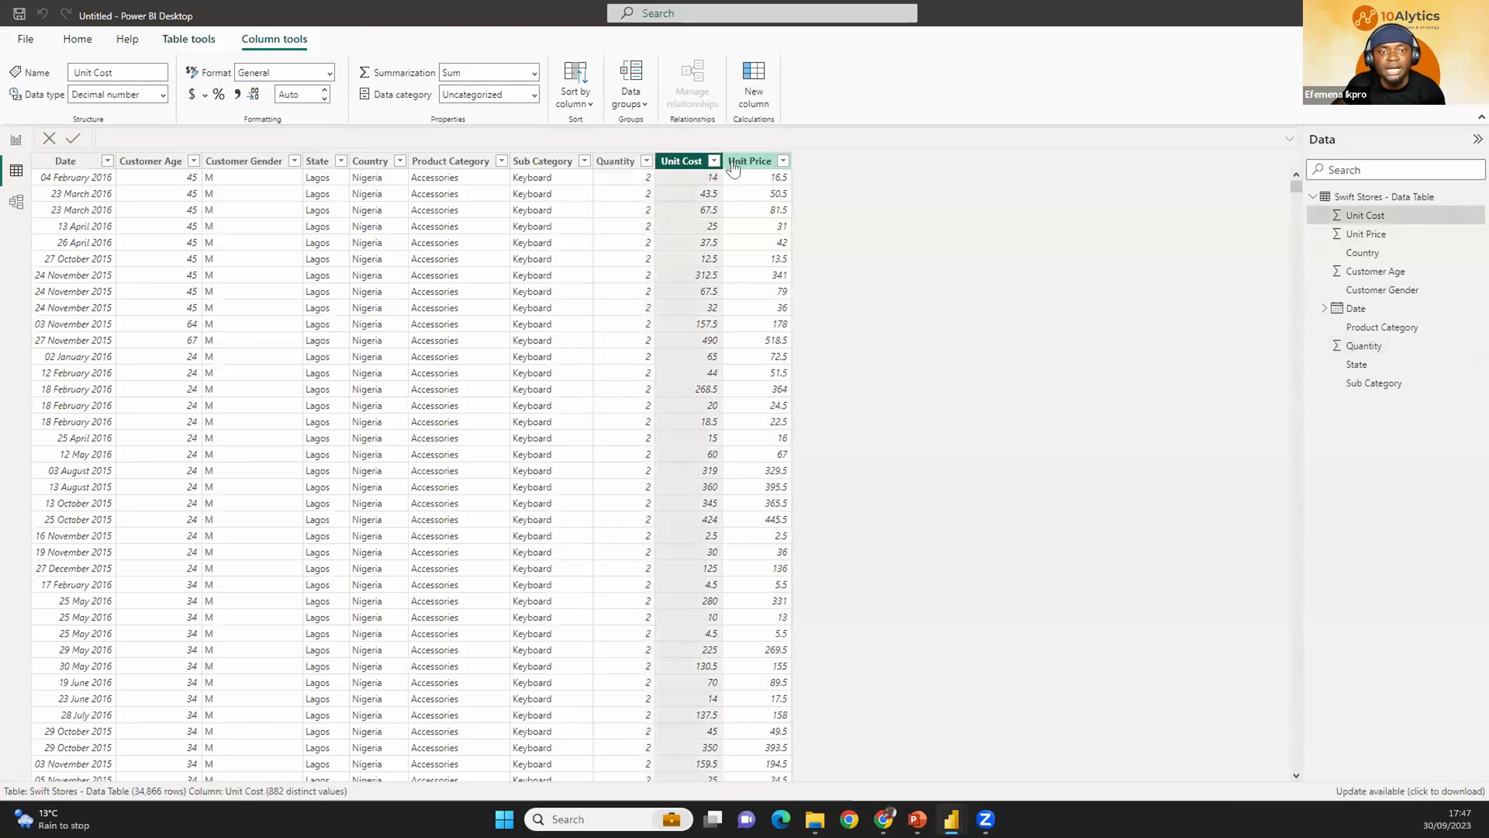
click(733, 164)
click(620, 165)
click(683, 164)
click(748, 164)
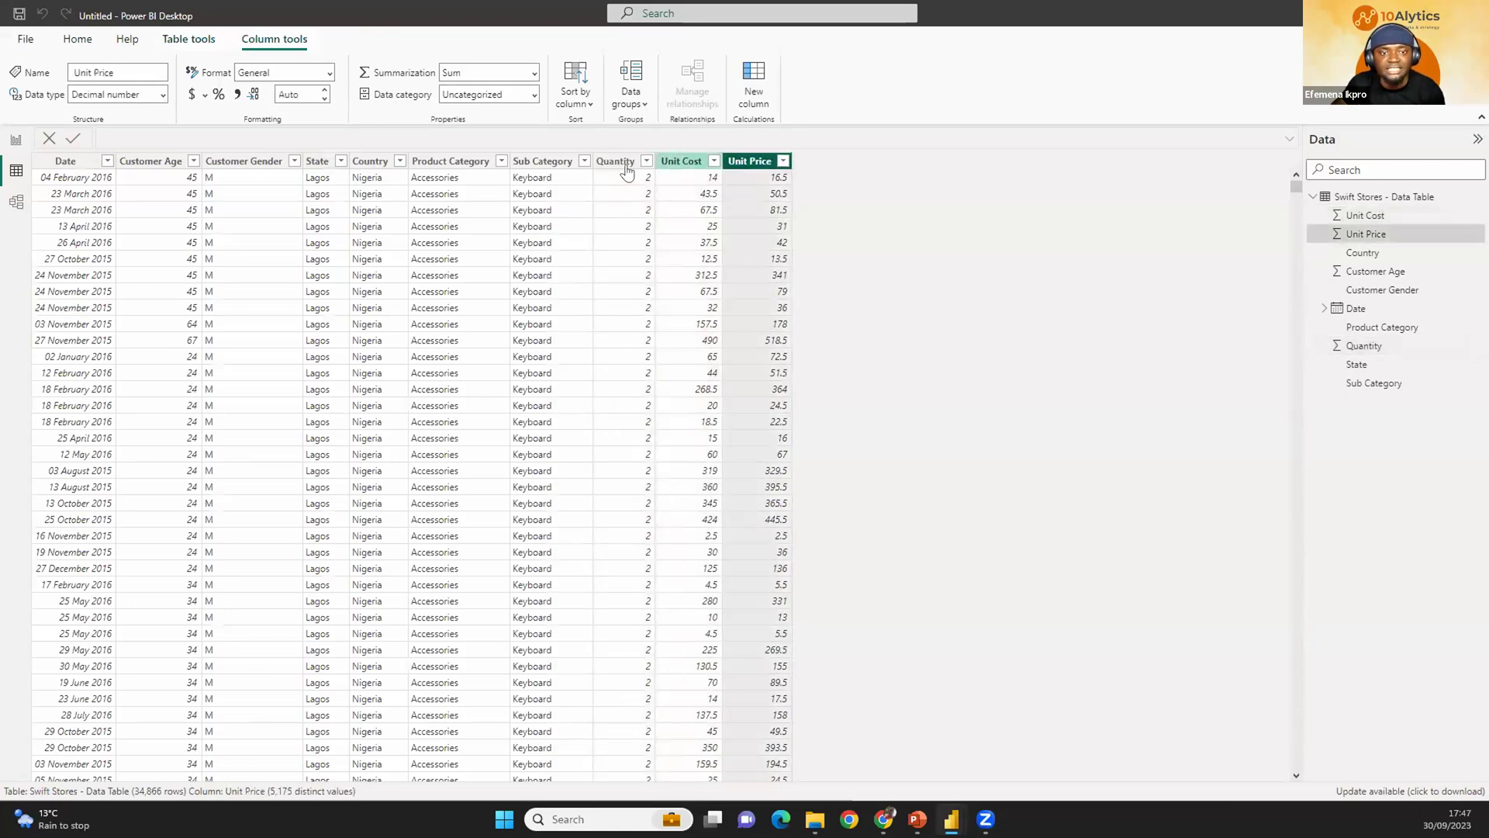
click(625, 166)
click(681, 165)
click(743, 165)
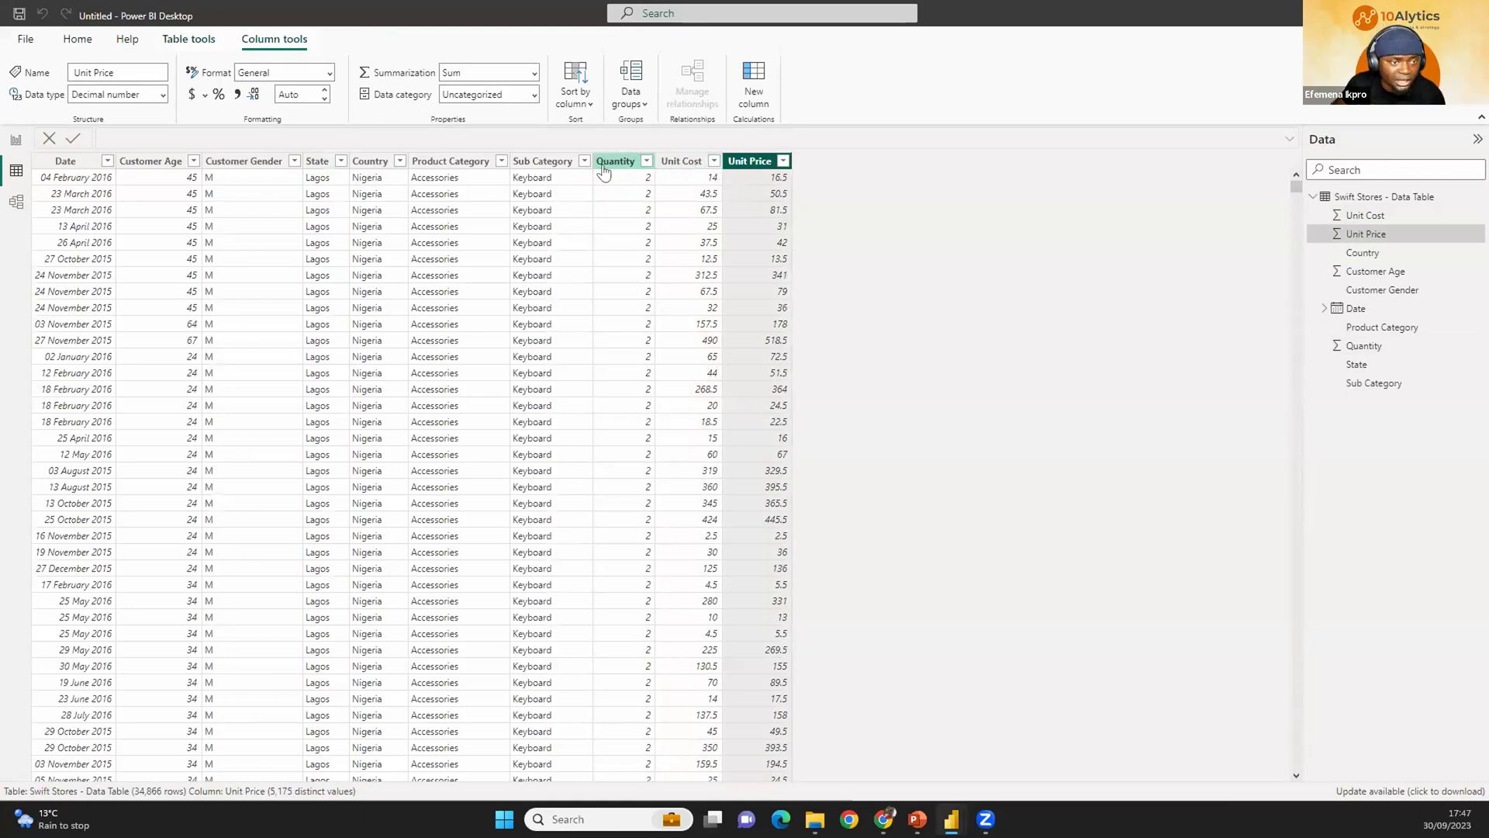
click(615, 164)
click(679, 164)
click(747, 164)
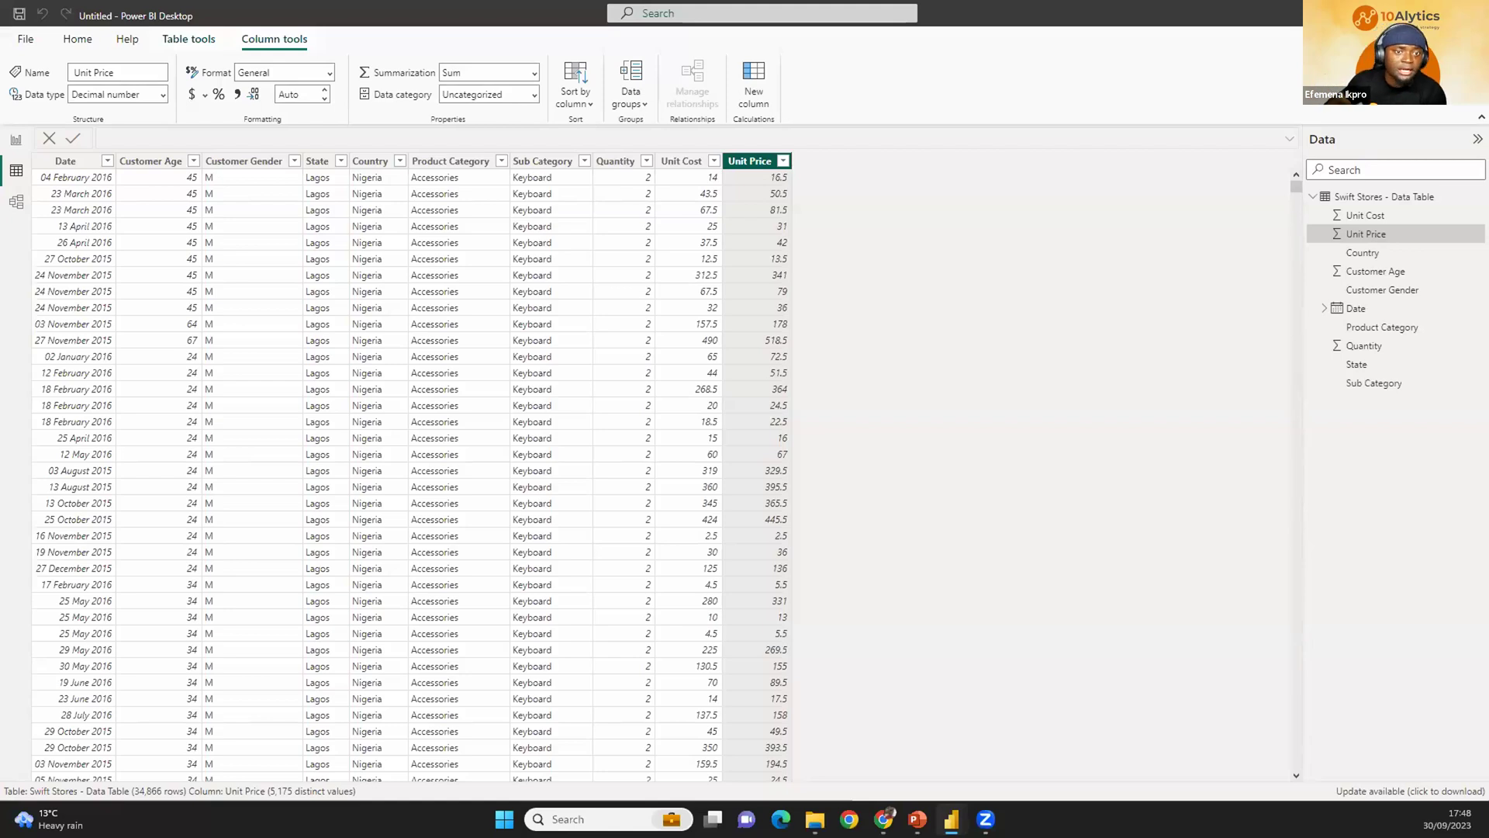
click(613, 163)
click(671, 165)
click(741, 167)
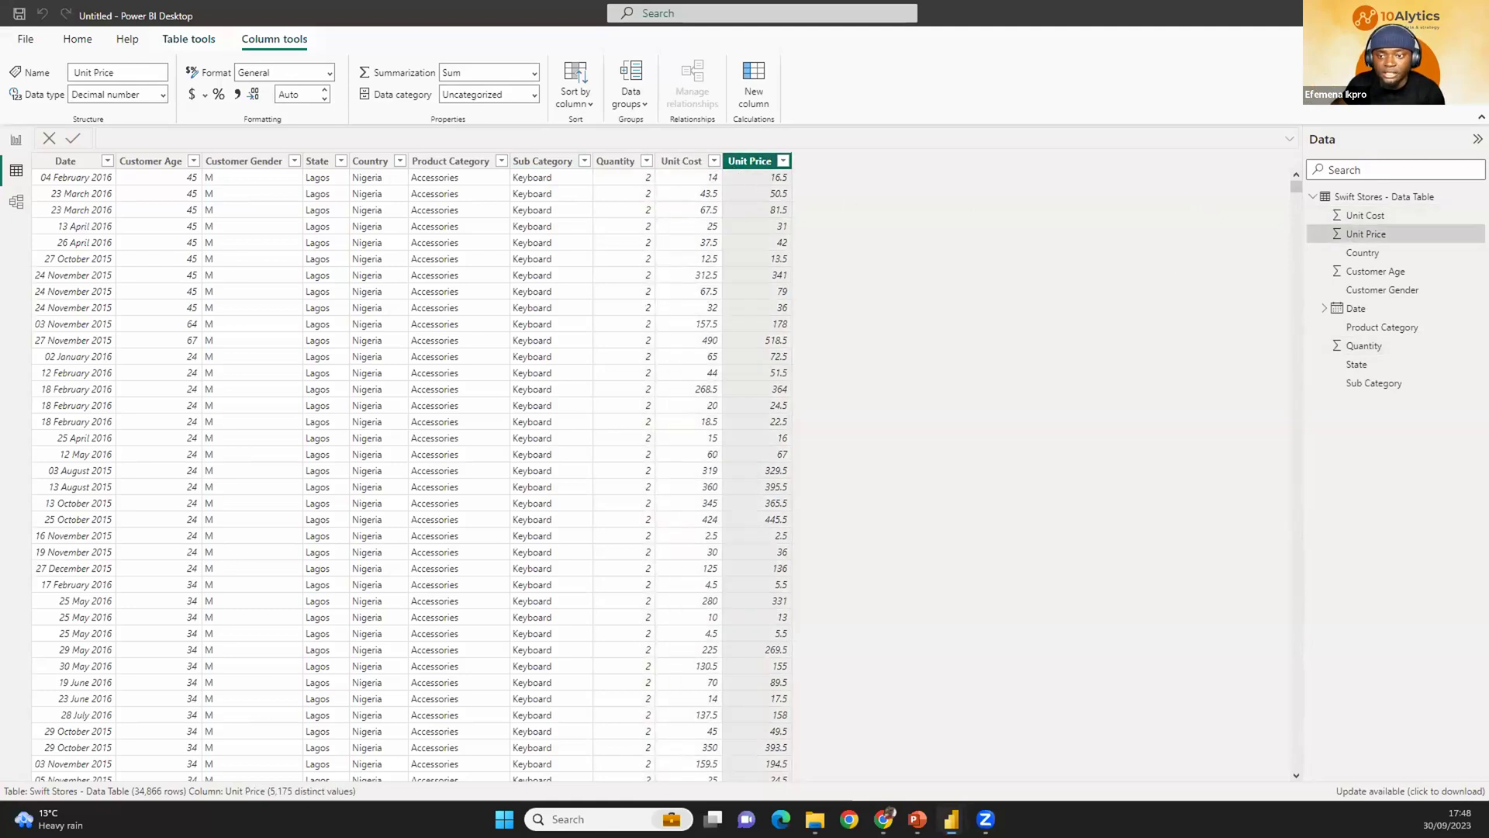
Draw a smiling stick figure with a handwritten label above its head in the empty area beside the table, and frame both with a box.
click(1389, 531)
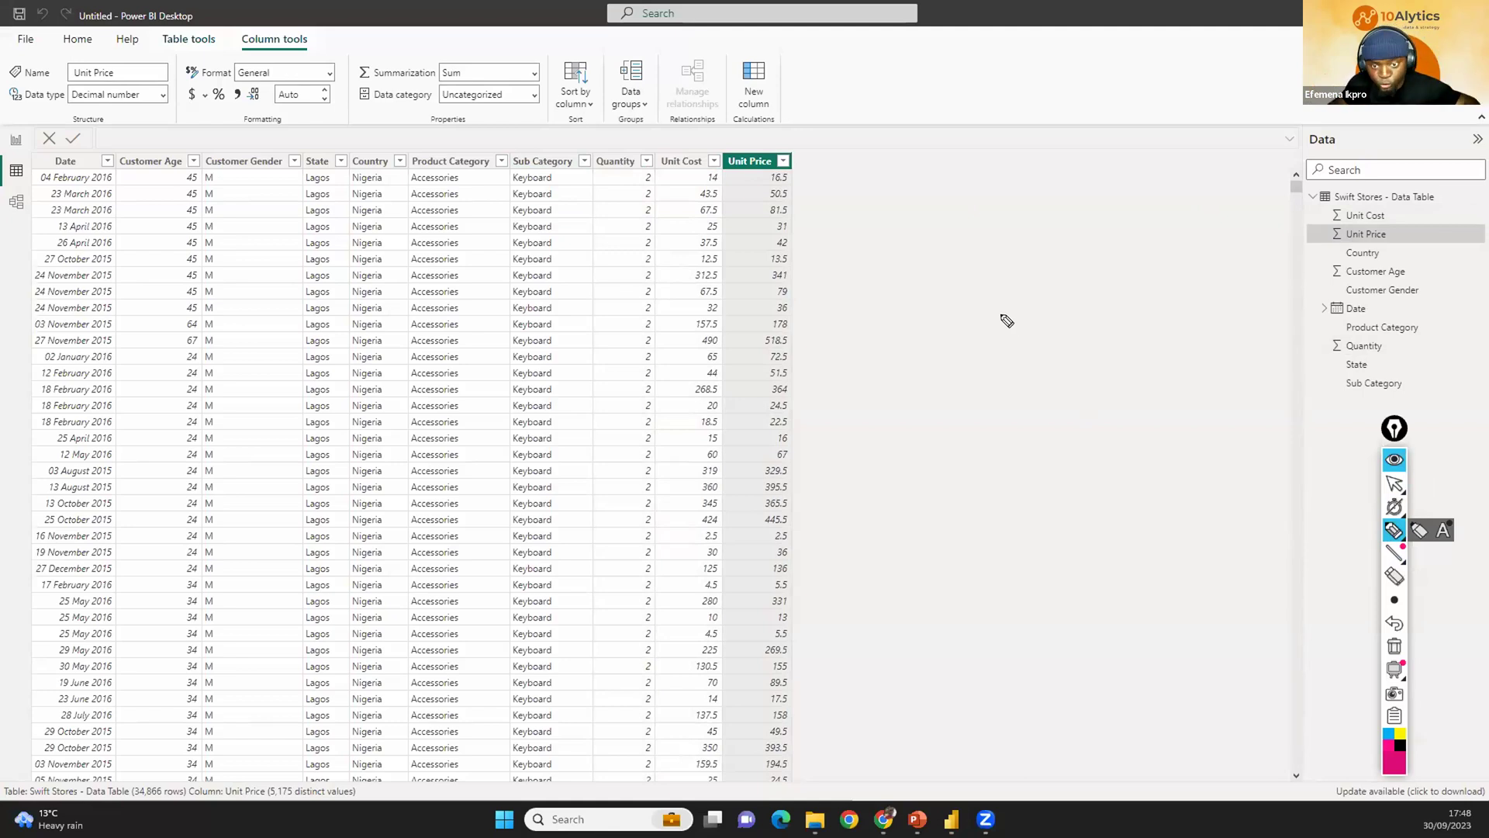
mouse_move(1010, 315)
mouse_down()
mouse_move(1002, 349)
mouse_move(1024, 319)
mouse_move(1017, 402)
mouse_move(990, 379)
mouse_move(1052, 394)
mouse_move(993, 430)
mouse_move(1048, 434)
mouse_up()
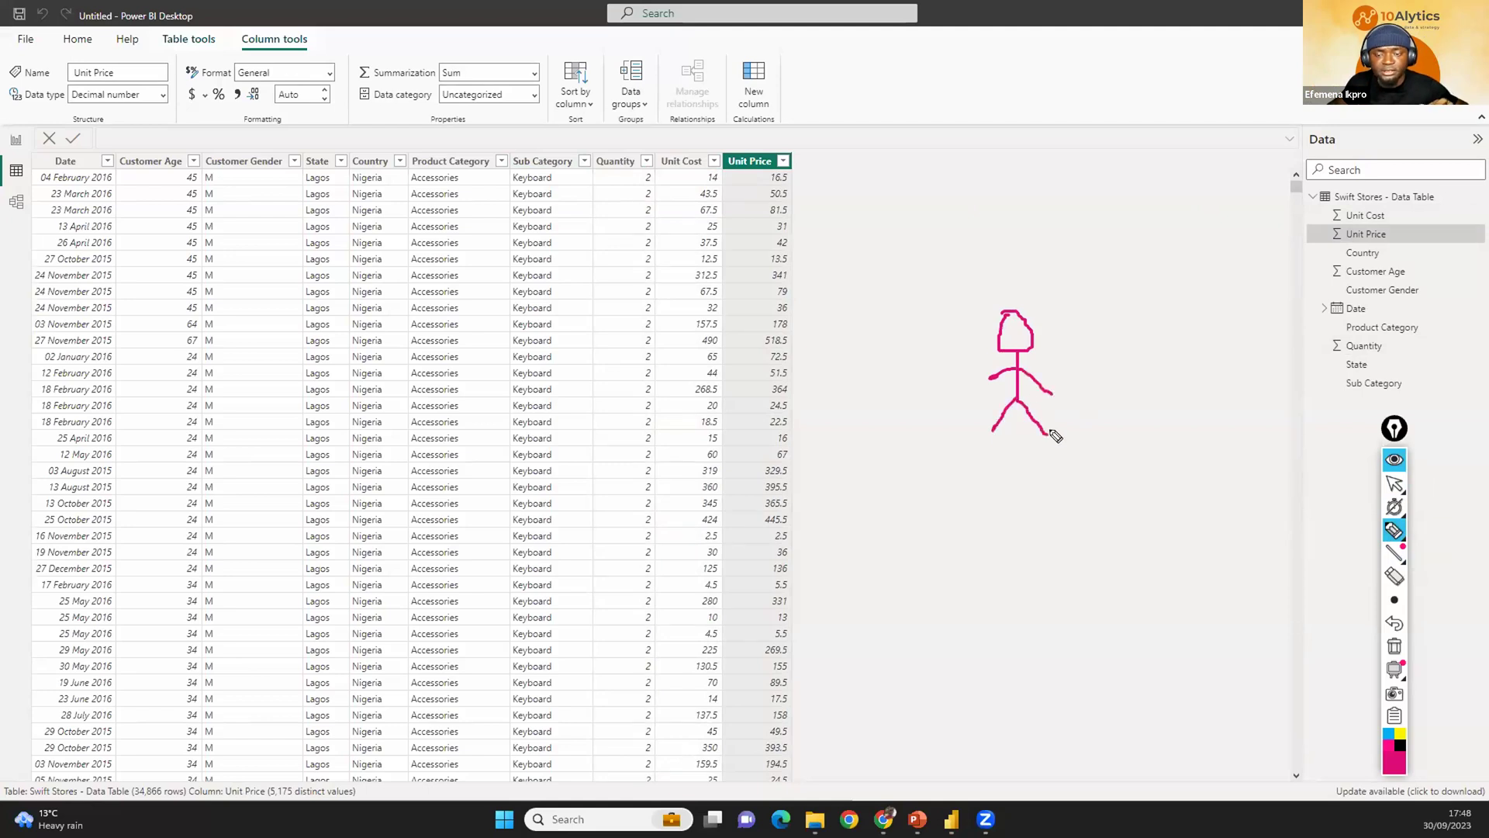
click(1011, 329)
click(1016, 332)
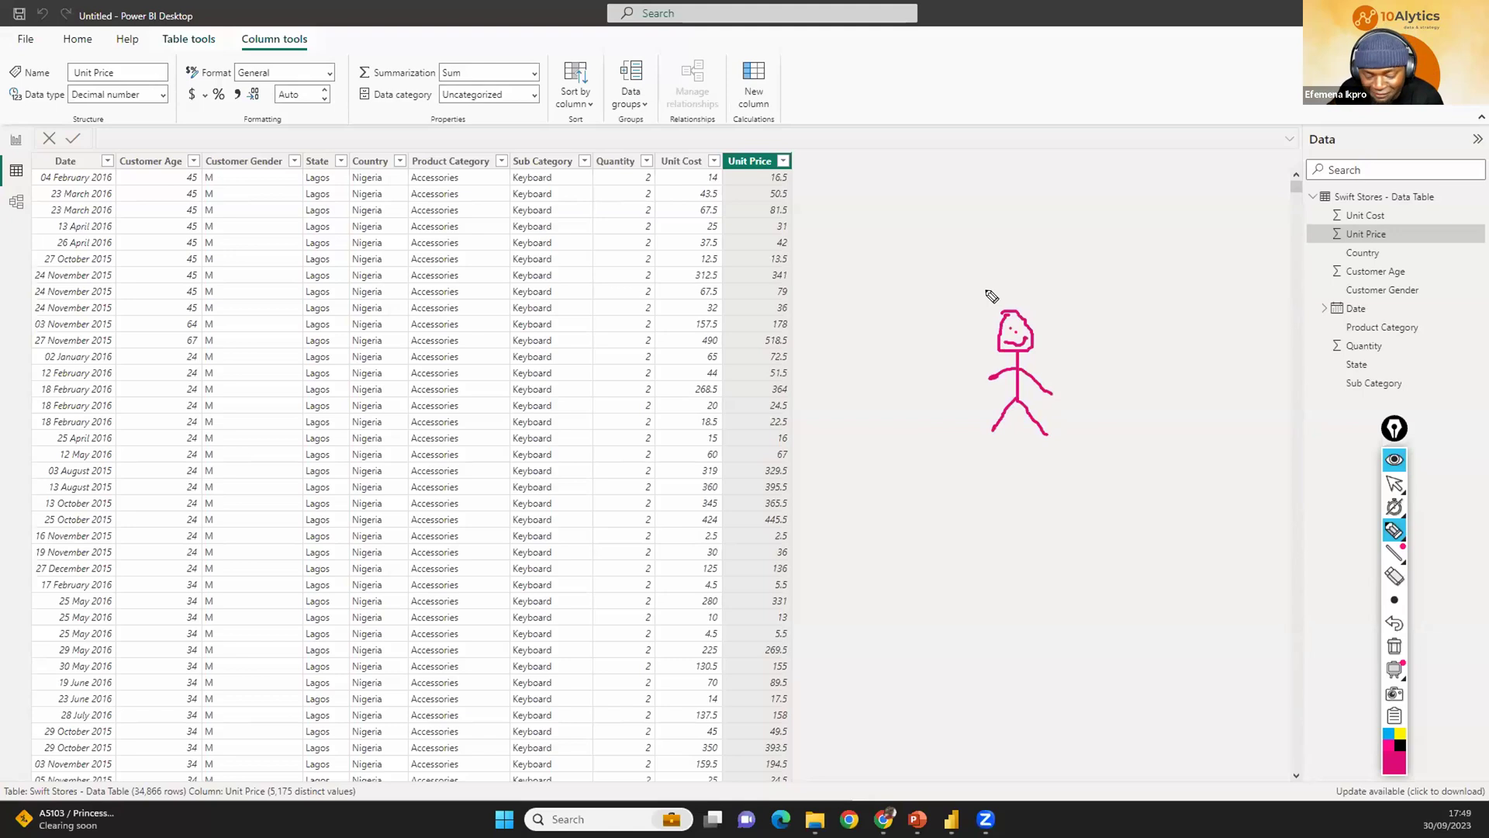
mouse_move(1002, 271)
mouse_down()
mouse_move(980, 289)
mouse_move(991, 303)
mouse_move(1005, 264)
mouse_move(1004, 299)
mouse_move(1022, 275)
mouse_move(1069, 297)
mouse_up()
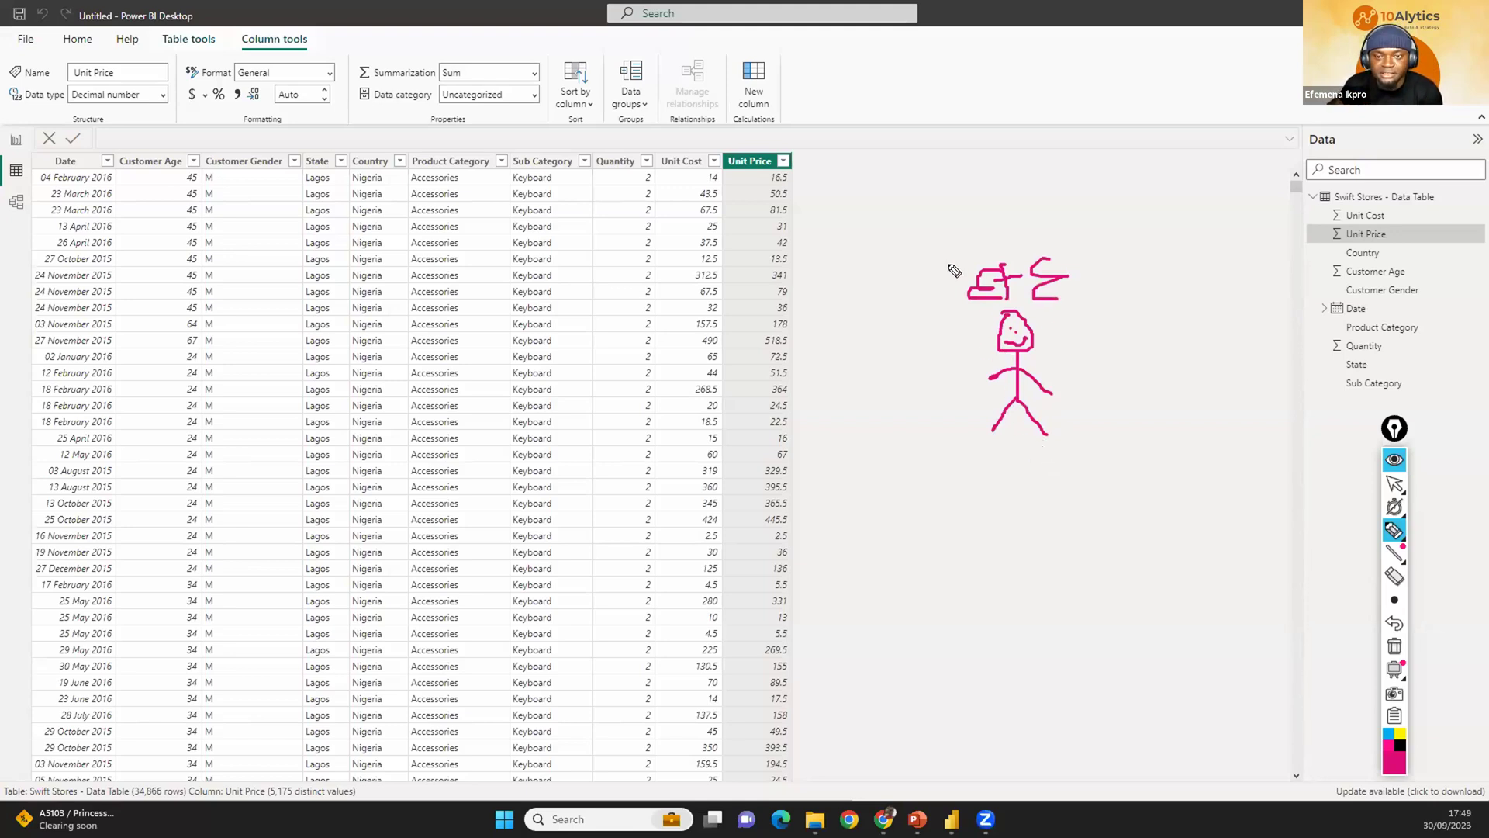
mouse_move(951, 256)
mouse_down()
mouse_move(1004, 456)
mouse_move(1077, 432)
mouse_move(1069, 259)
mouse_move(947, 256)
mouse_up()
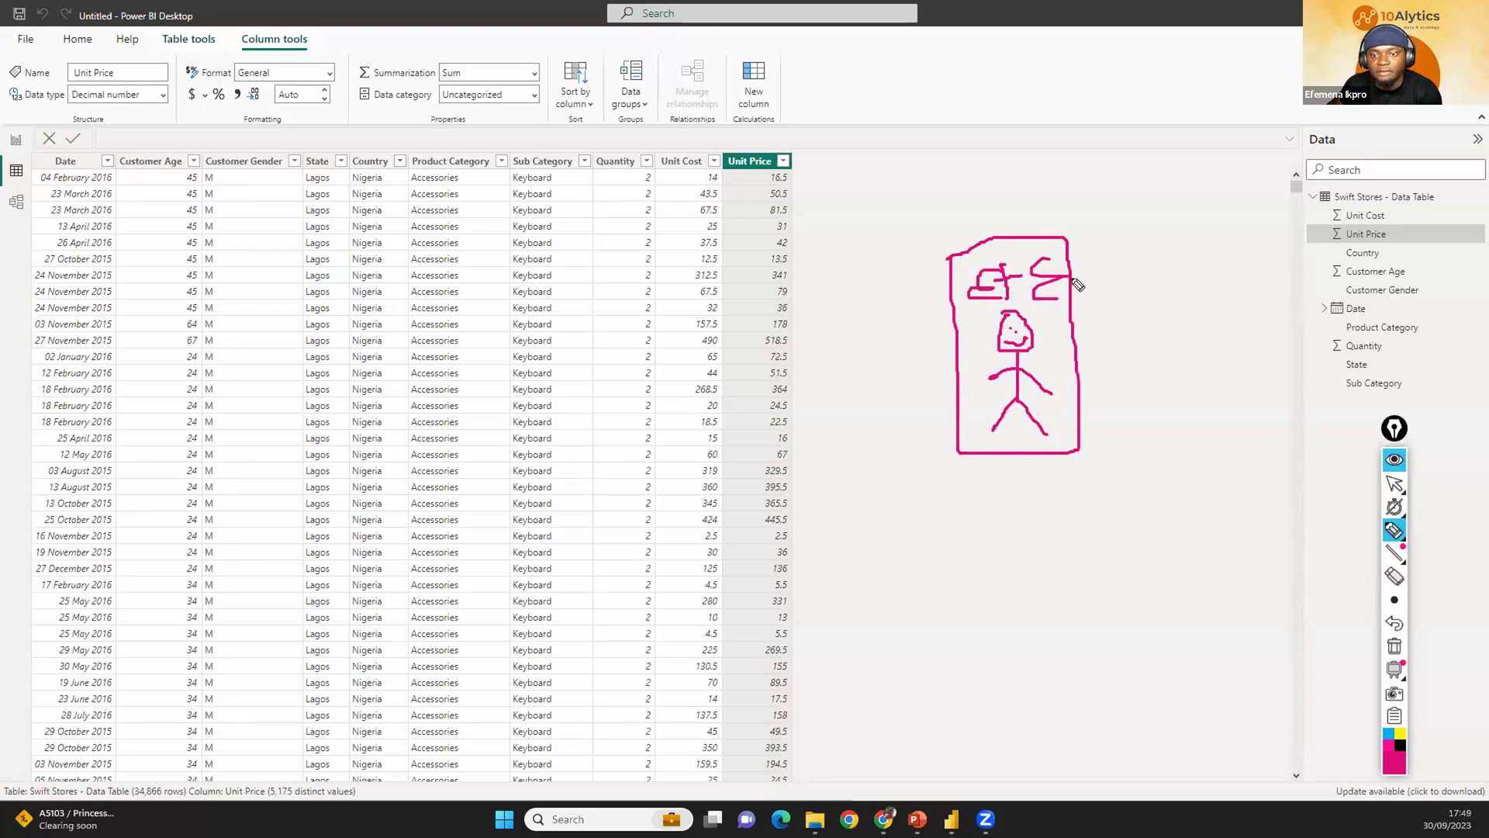
Draw a line from the box up to a handwritten name, and write SHOES and $30 above it.
drag(1073, 301, 1165, 187)
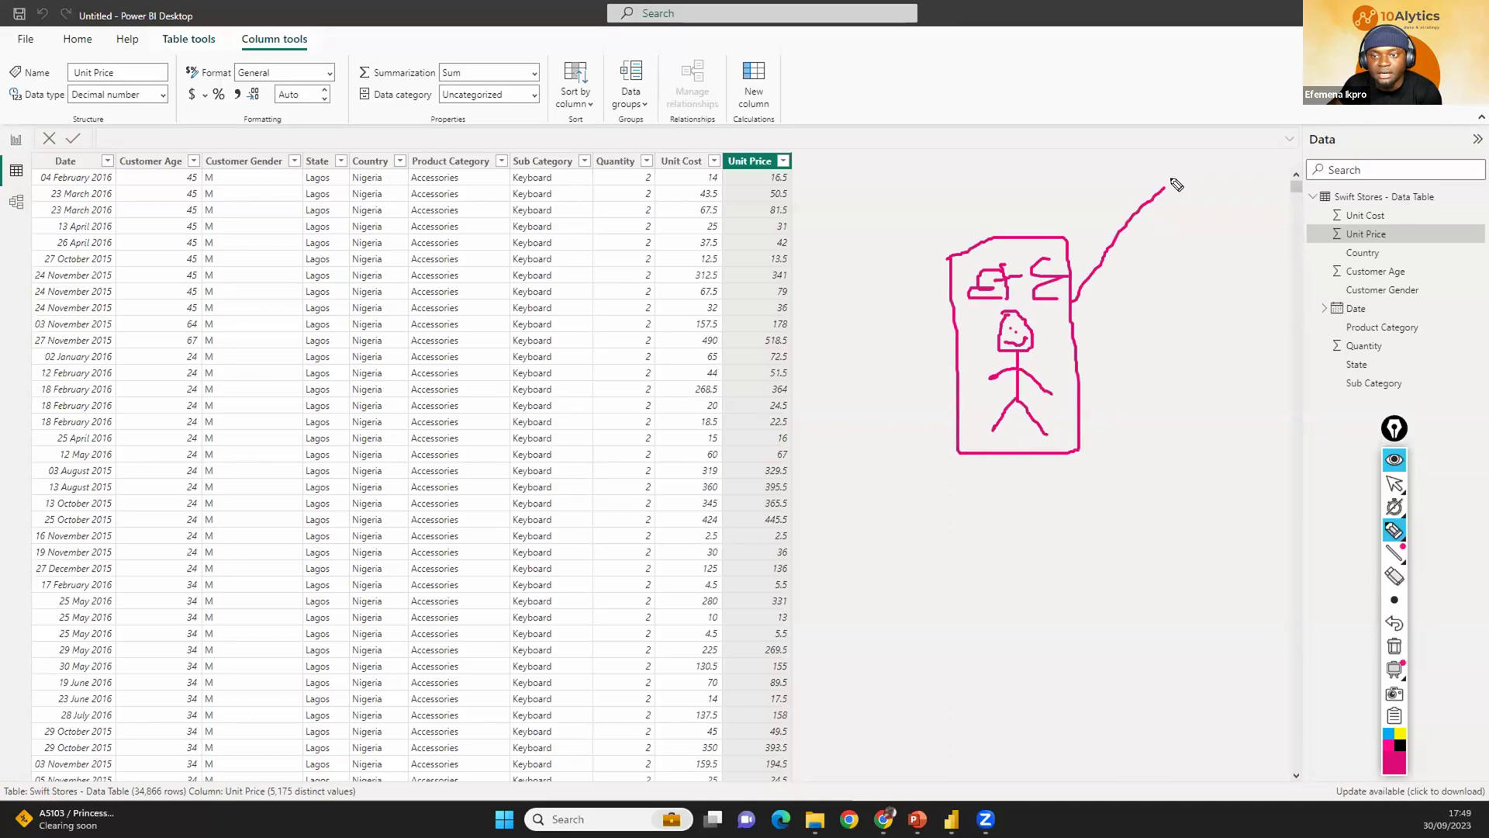
mouse_move(1172, 169)
mouse_down()
mouse_move(1172, 214)
mouse_move(1177, 180)
mouse_move(1190, 221)
mouse_move(1222, 202)
mouse_move(1235, 226)
mouse_move(1247, 207)
mouse_move(1278, 217)
mouse_move(1301, 180)
mouse_move(1310, 217)
mouse_up()
mouse_move(1304, 167)
mouse_down()
mouse_move(1328, 175)
mouse_move(1320, 198)
mouse_up()
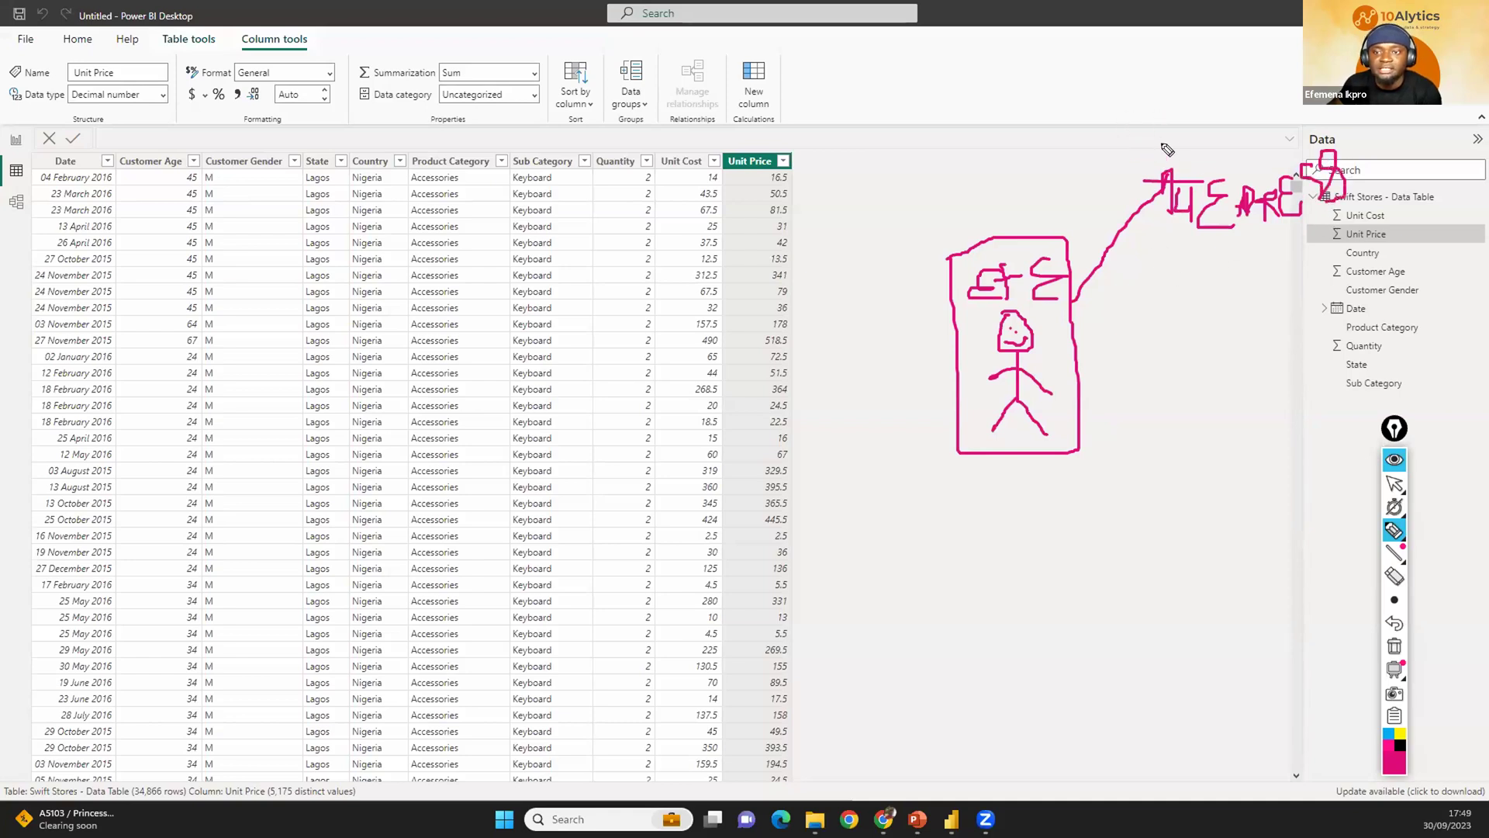
mouse_move(1191, 97)
mouse_down()
mouse_move(1166, 138)
mouse_move(1217, 144)
mouse_move(1218, 113)
mouse_move(1255, 133)
mouse_move(1281, 107)
mouse_move(1322, 117)
mouse_move(1315, 131)
mouse_up()
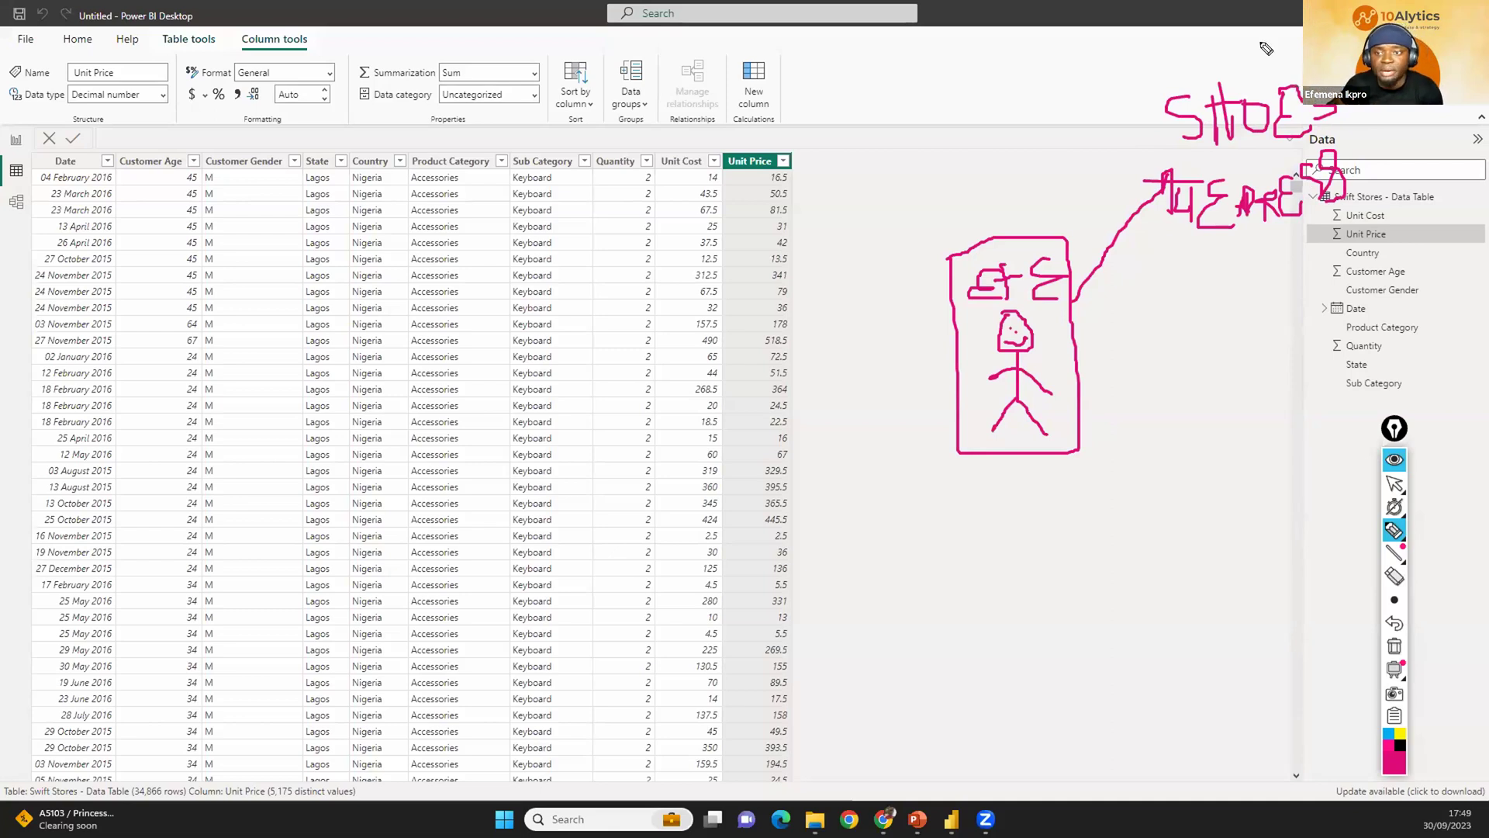
mouse_move(1226, 44)
mouse_down()
mouse_move(1250, 74)
mouse_move(1280, 35)
mouse_move(1226, 70)
mouse_move(1276, 76)
mouse_up()
mouse_move(1195, 36)
mouse_down()
mouse_move(1188, 78)
mouse_move(1170, 74)
mouse_move(1183, 84)
mouse_up()
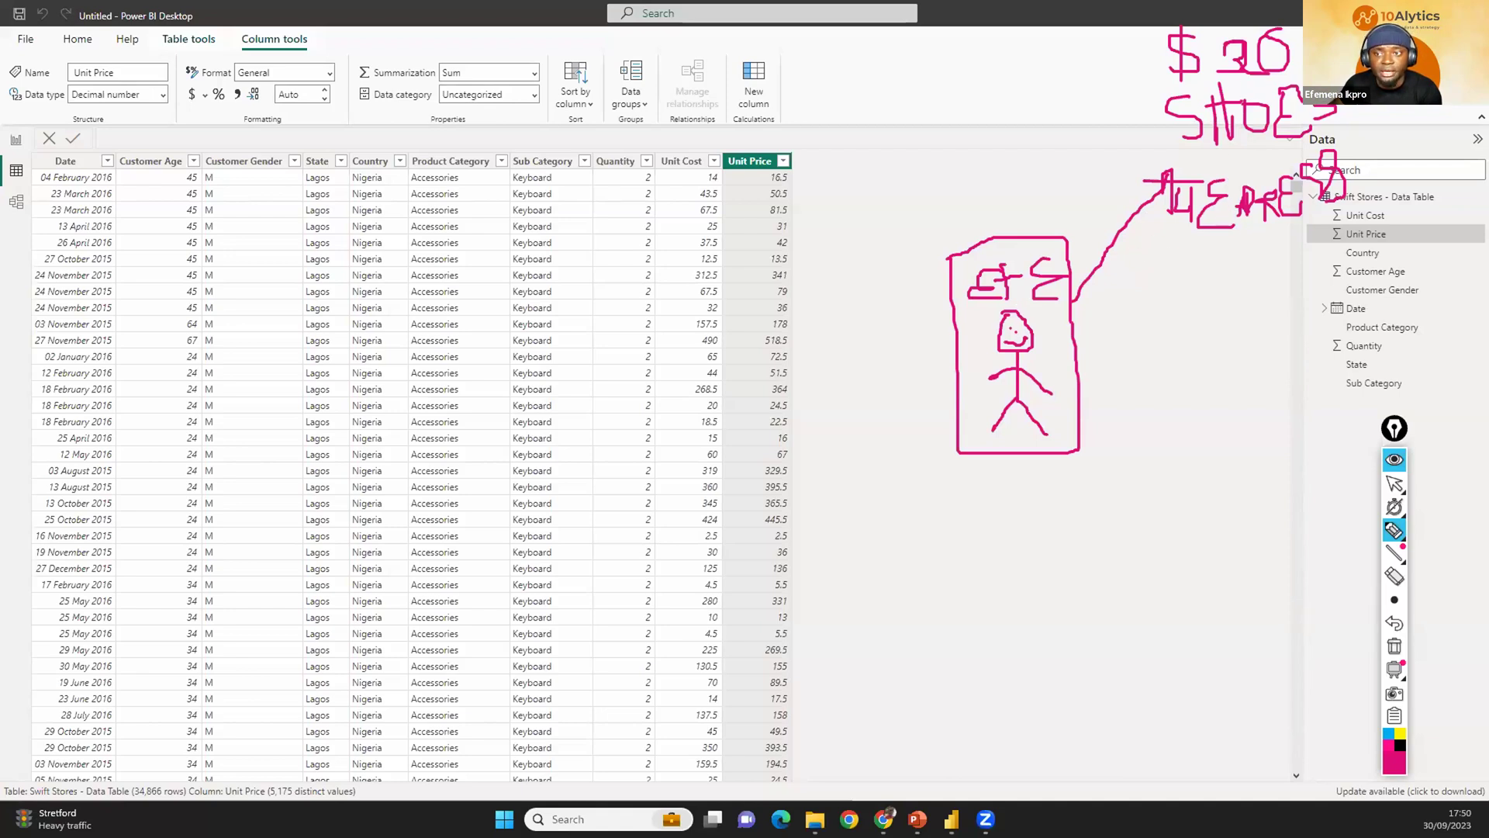
Draw an arrow down from the box to the word NIGERIA and write $50 beneath it.
mouse_move(1017, 457)
mouse_down()
mouse_move(1028, 625)
mouse_move(1064, 592)
mouse_up()
mouse_move(956, 661)
mouse_down()
mouse_move(961, 687)
mouse_move(985, 690)
mouse_move(987, 646)
mouse_move(988, 706)
mouse_move(1042, 680)
mouse_move(1024, 668)
mouse_move(1077, 656)
mouse_move(1086, 668)
mouse_move(1117, 645)
mouse_move(1125, 666)
mouse_move(1156, 655)
mouse_move(1171, 623)
mouse_up()
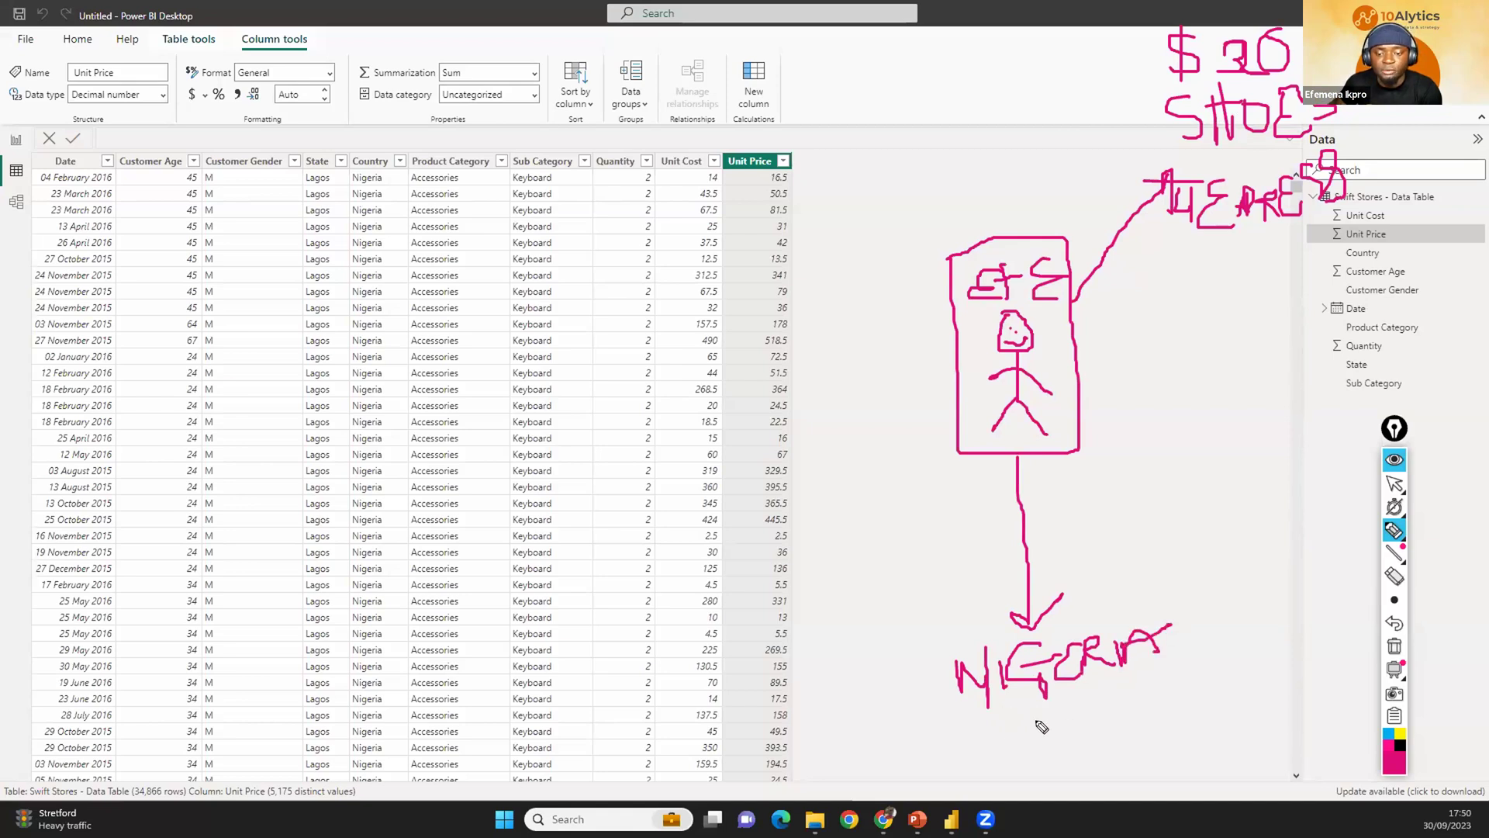
mouse_move(1053, 710)
mouse_down()
mouse_move(1022, 715)
mouse_move(1060, 746)
mouse_move(1034, 766)
mouse_move(1098, 704)
mouse_up()
mouse_move(1010, 723)
mouse_down()
mouse_move(982, 726)
mouse_move(1012, 750)
mouse_move(979, 758)
mouse_move(1001, 785)
mouse_up()
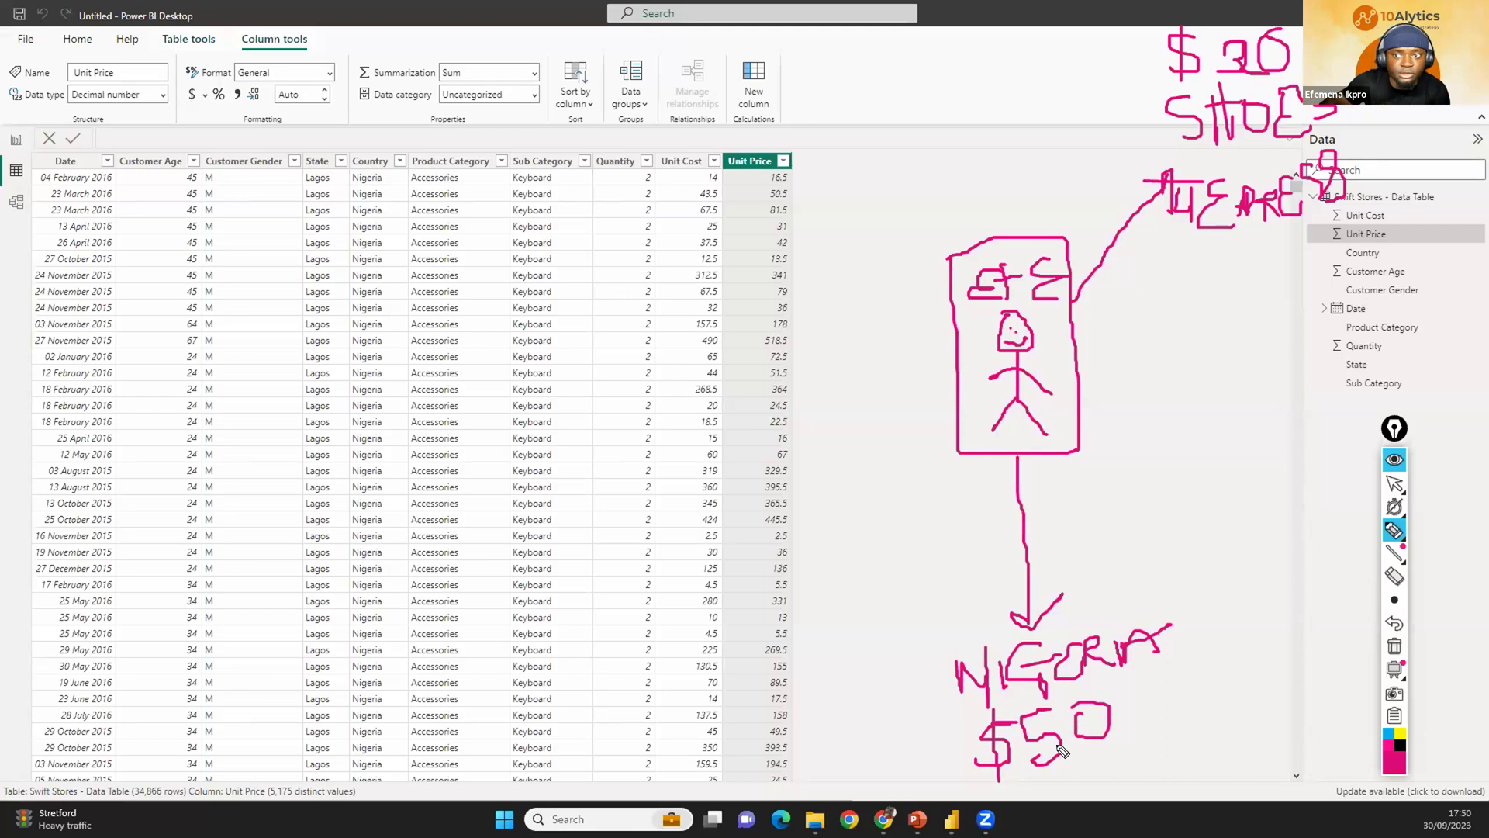
Label the $30 amount COST and the $50 amount S-P, and write 100 under the handwritten name.
drag(1173, 53, 1119, 54)
mouse_move(962, 39)
mouse_down()
mouse_move(942, 70)
mouse_move(962, 78)
mouse_move(971, 45)
mouse_move(992, 64)
mouse_move(985, 75)
mouse_move(1012, 78)
mouse_move(1038, 33)
mouse_up()
mouse_move(1116, 706)
mouse_down()
mouse_move(1199, 658)
mouse_move(1192, 688)
mouse_up()
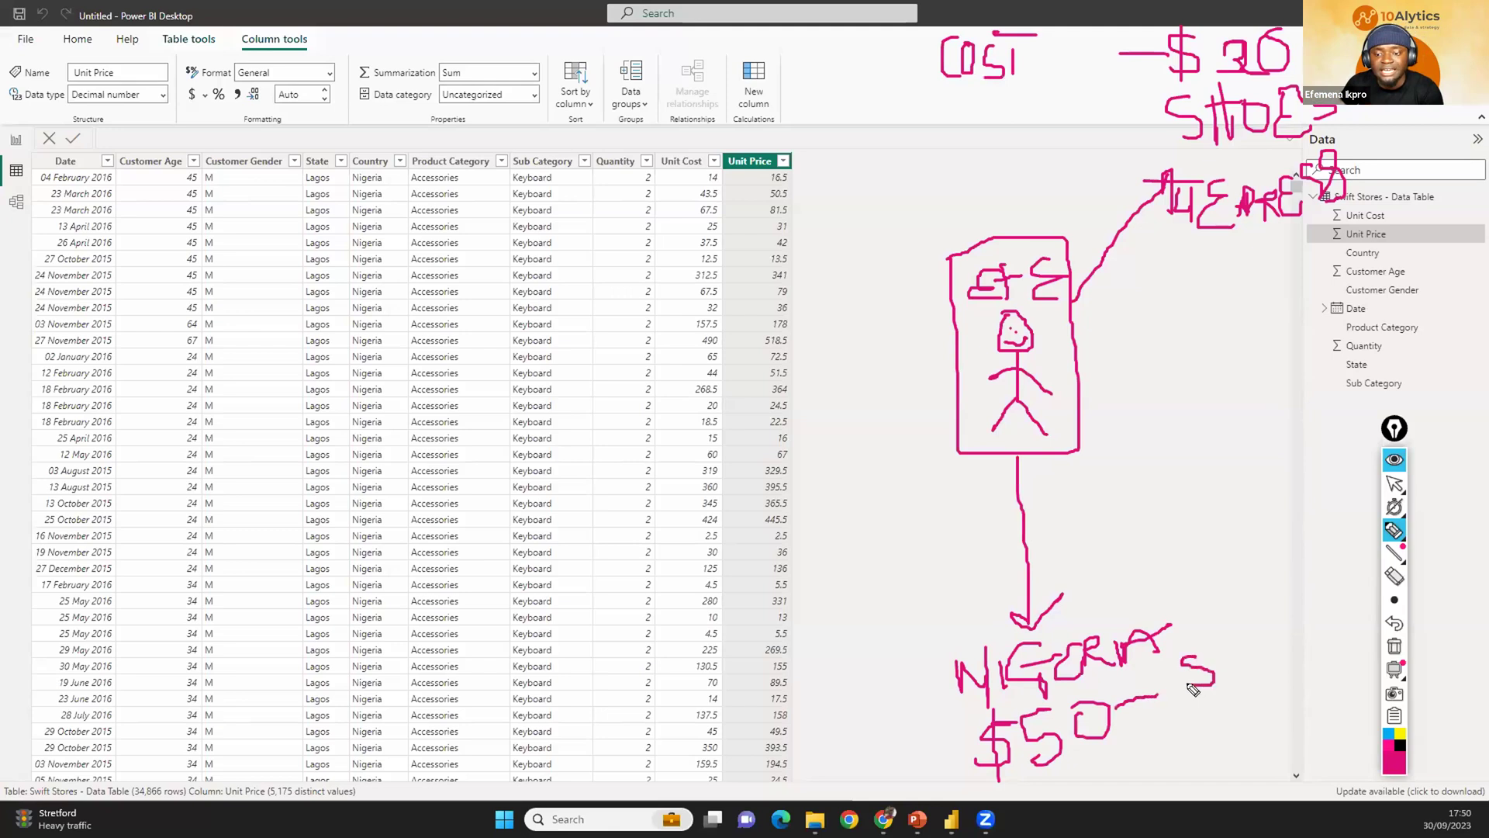
mouse_move(1240, 638)
mouse_down()
mouse_move(1246, 676)
mouse_move(1253, 634)
mouse_move(1241, 655)
mouse_up()
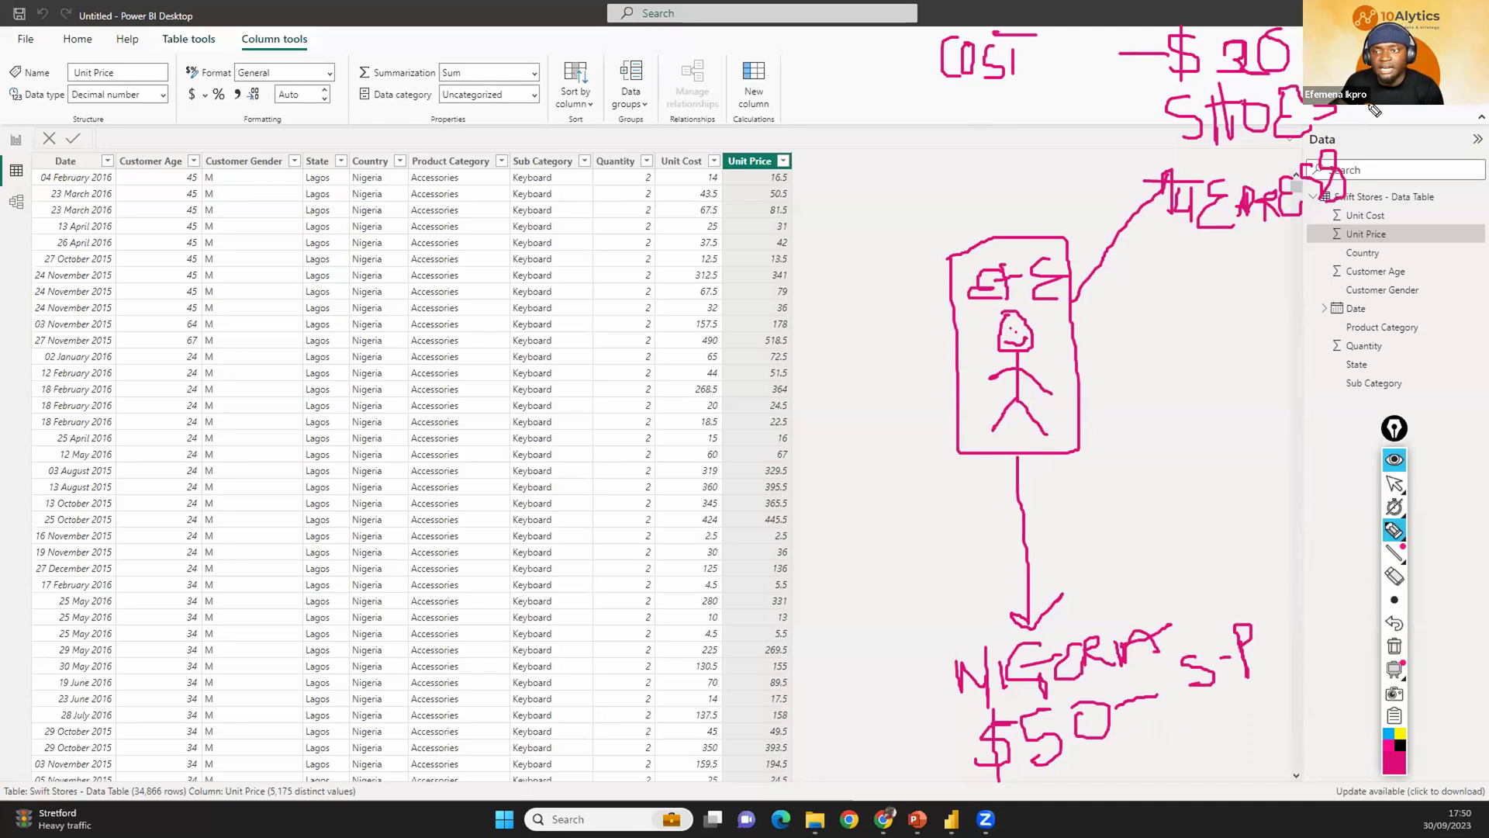
mouse_move(1192, 241)
mouse_down()
mouse_move(1191, 276)
mouse_move(1239, 268)
mouse_move(1250, 237)
mouse_up()
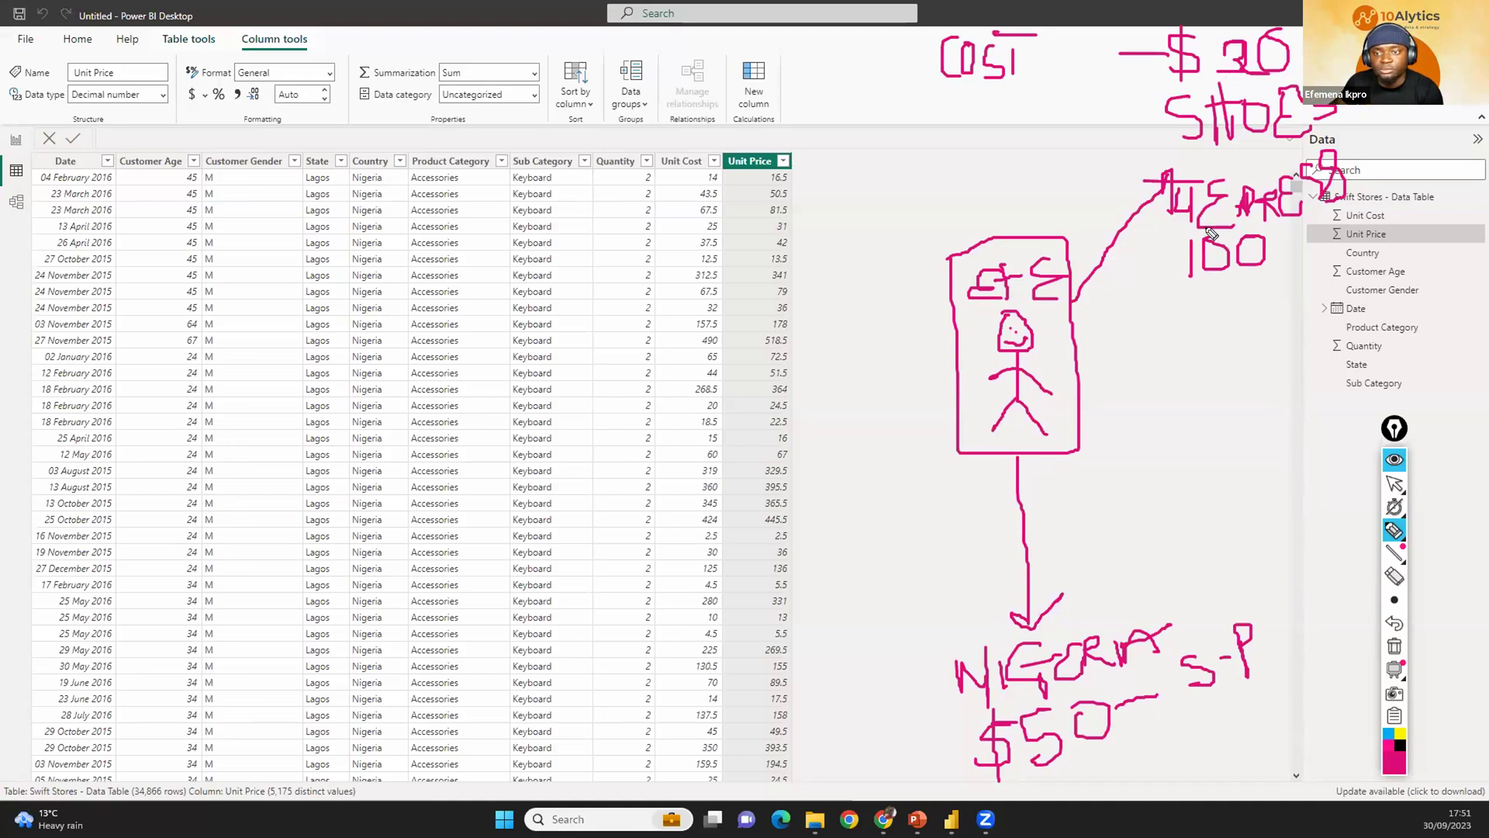
Write T.C = 2000 $ beside the boxed figure and T.R = 5000 beside the downward arrow.
mouse_move(1113, 332)
mouse_down()
mouse_move(1114, 359)
mouse_move(1133, 313)
mouse_move(1170, 347)
mouse_move(1158, 375)
mouse_up()
drag(1122, 392, 1159, 388)
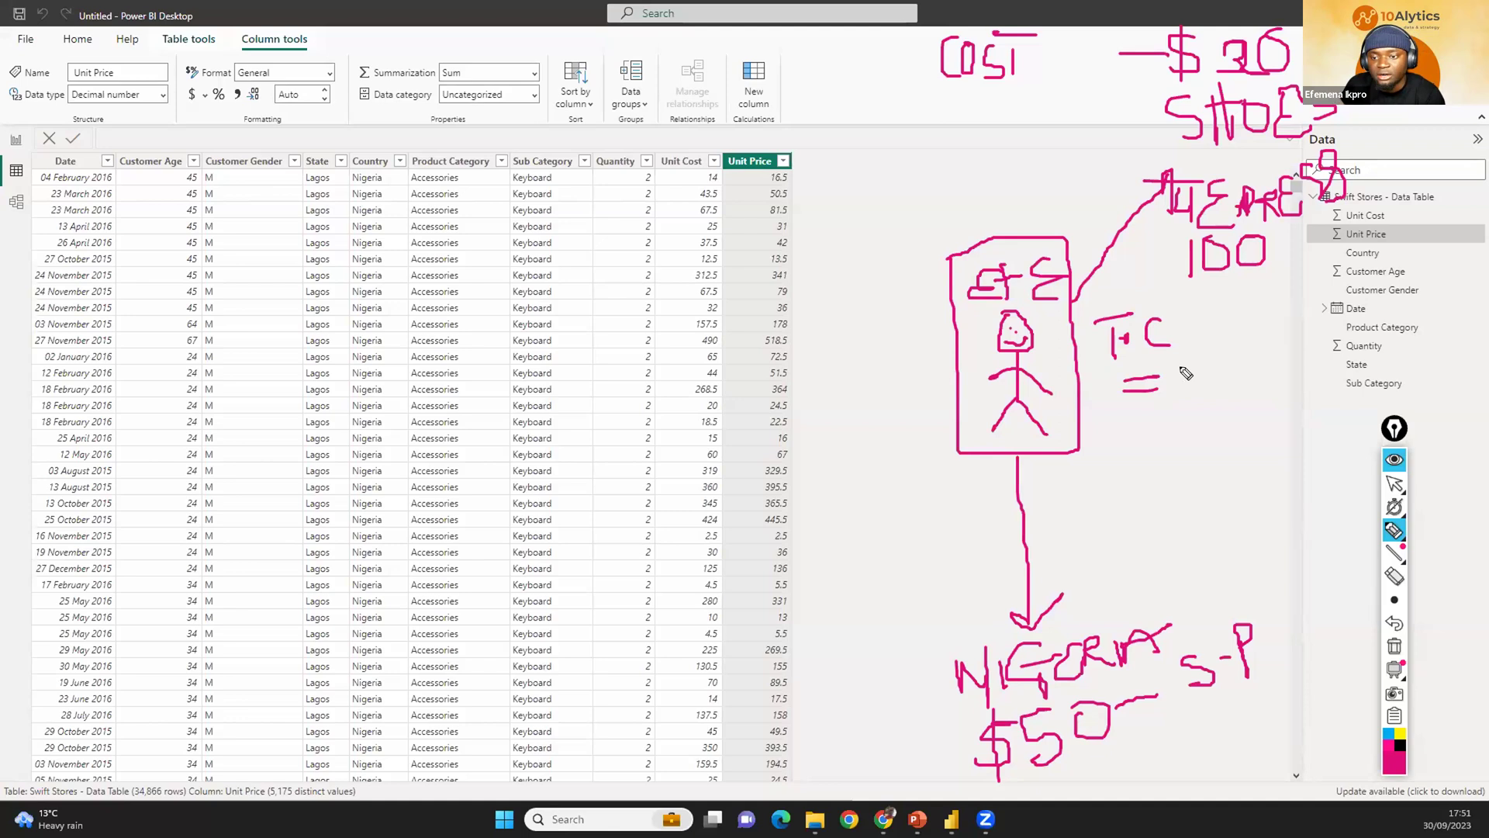
mouse_move(1180, 365)
mouse_down()
mouse_move(1226, 401)
mouse_move(1250, 372)
mouse_move(1241, 355)
mouse_move(1307, 334)
mouse_up()
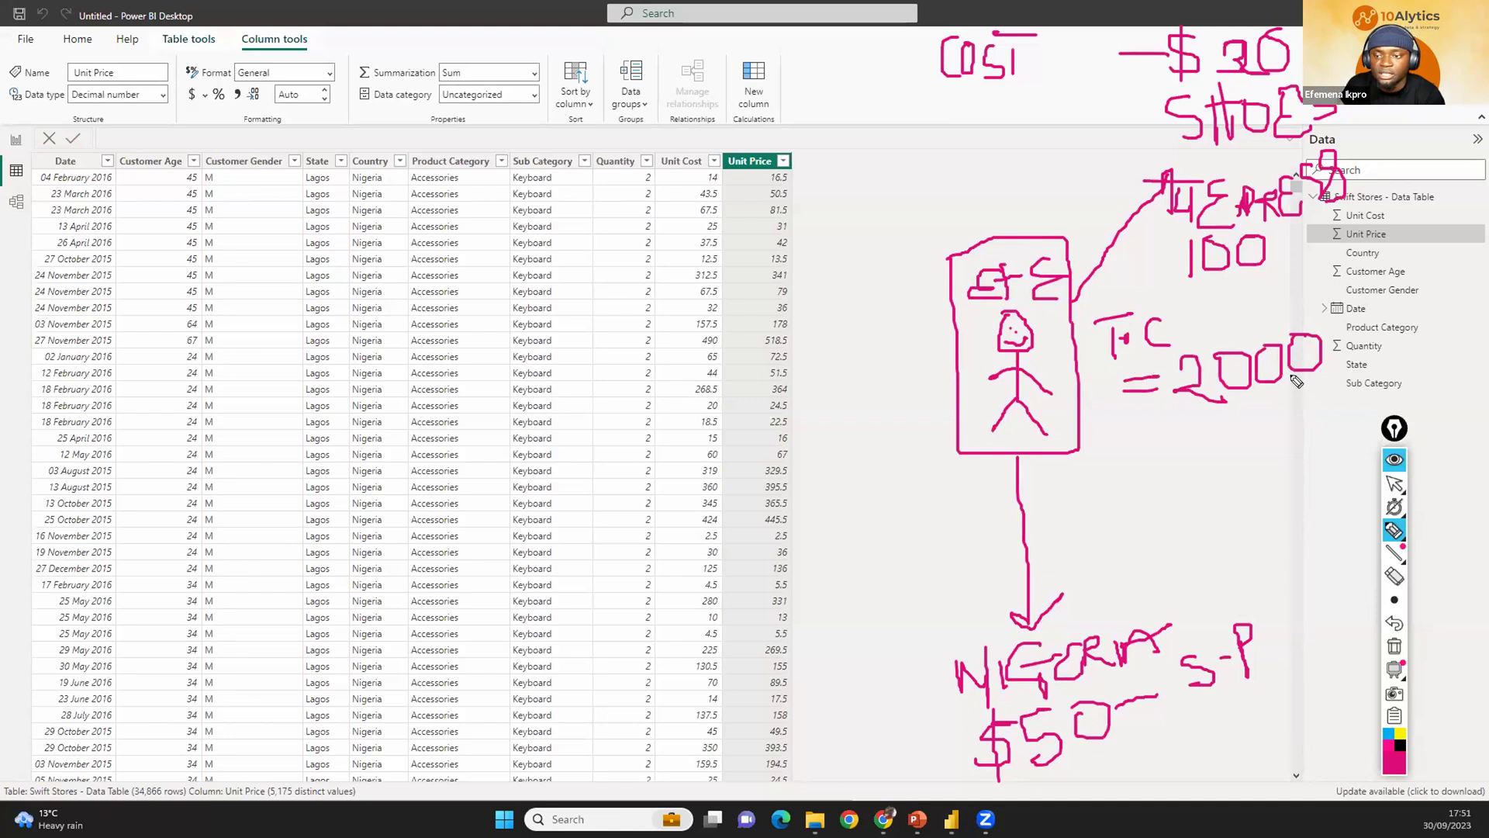
mouse_move(1358, 314)
mouse_down()
mouse_move(1384, 345)
mouse_move(1352, 364)
mouse_up()
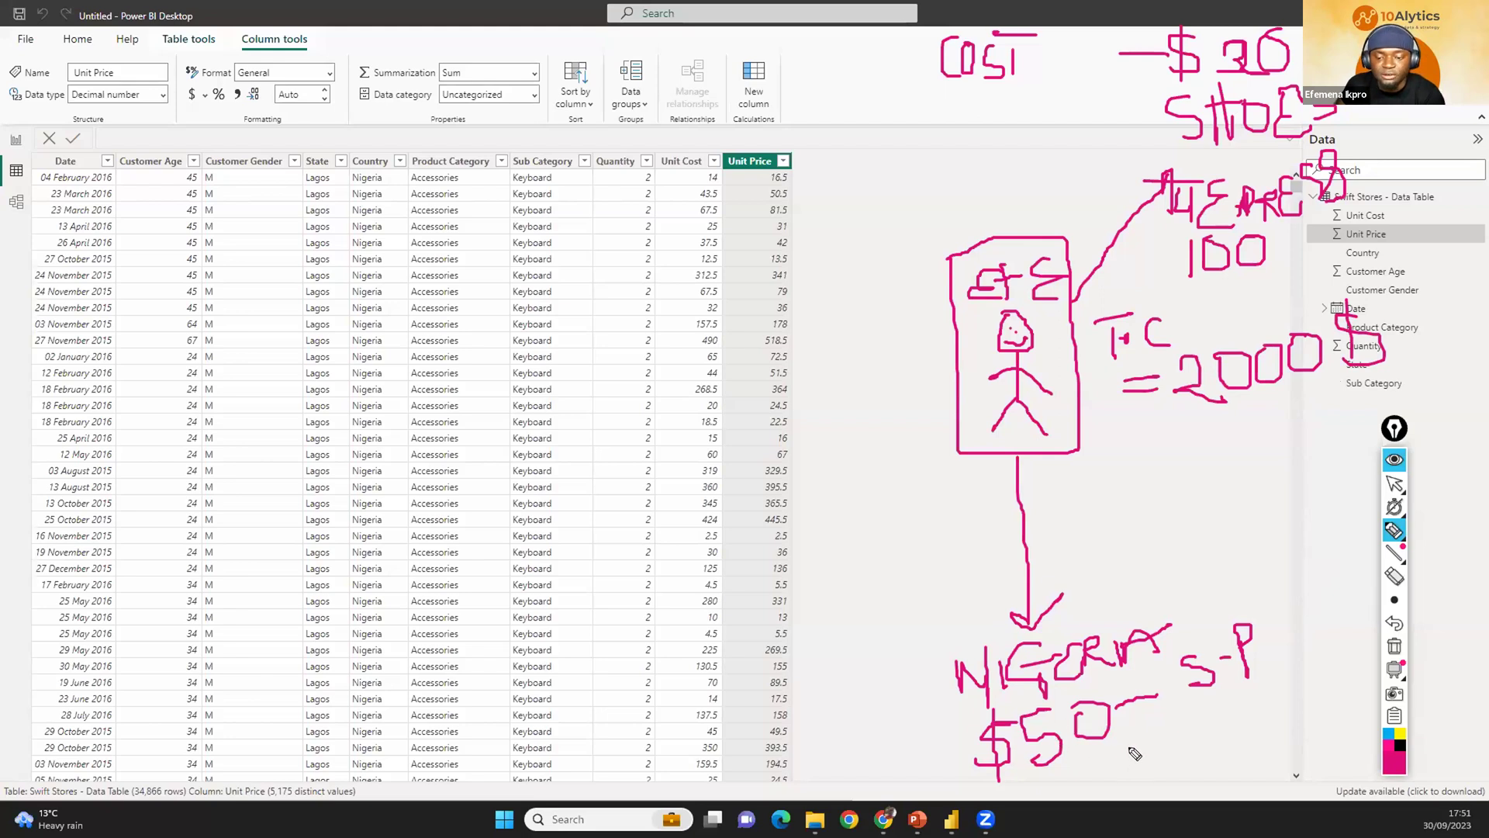
mouse_move(1068, 535)
mouse_down()
mouse_move(1065, 582)
mouse_move(1102, 513)
mouse_move(1097, 547)
mouse_move(1113, 560)
mouse_move(1177, 533)
mouse_up()
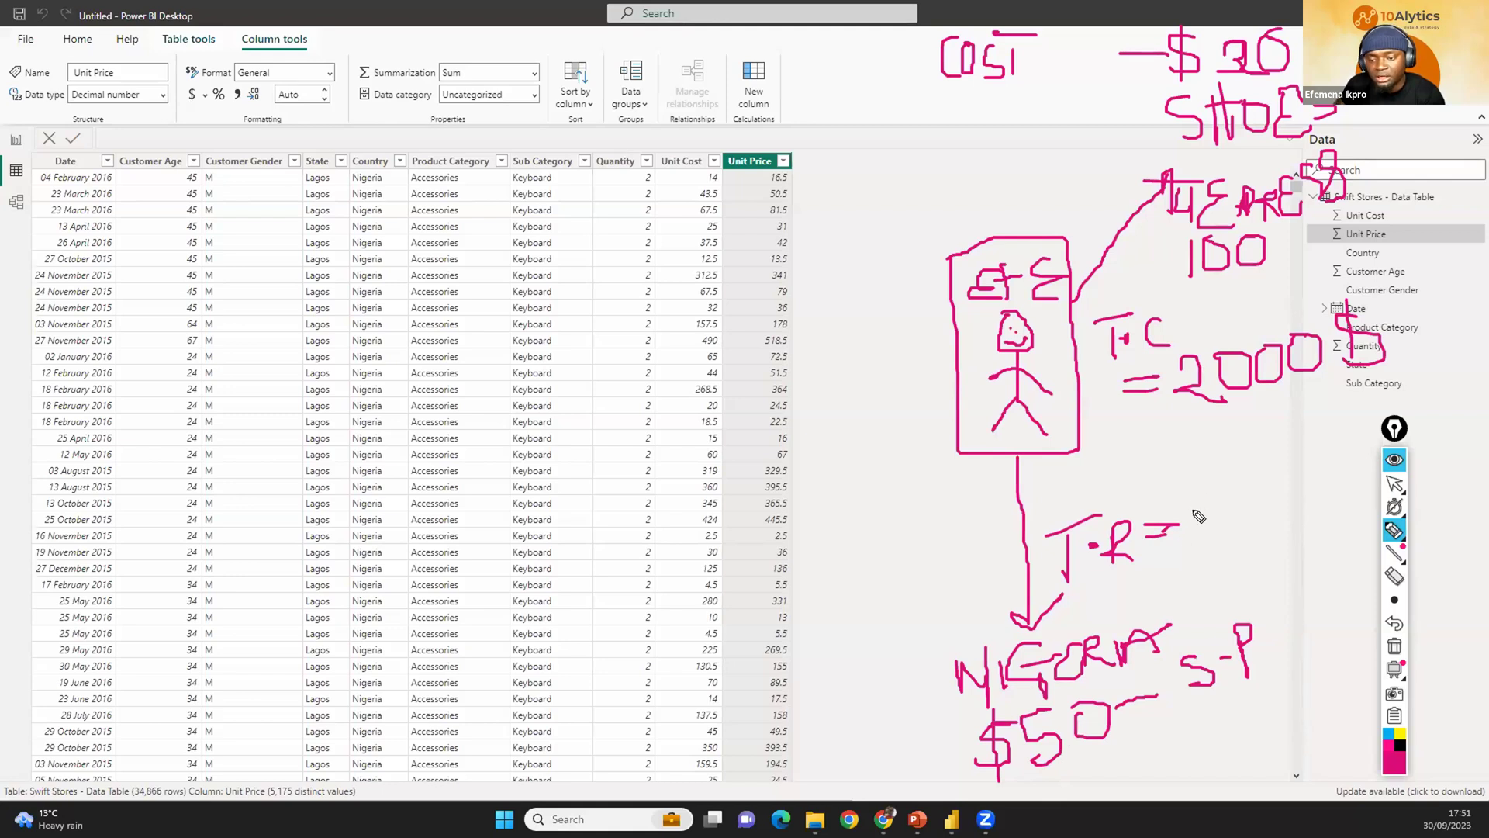
mouse_move(1216, 508)
mouse_down()
mouse_move(1181, 524)
mouse_move(1191, 557)
mouse_move(1250, 503)
mouse_move(1264, 521)
mouse_move(1289, 501)
mouse_move(1300, 539)
mouse_move(1303, 505)
mouse_up()
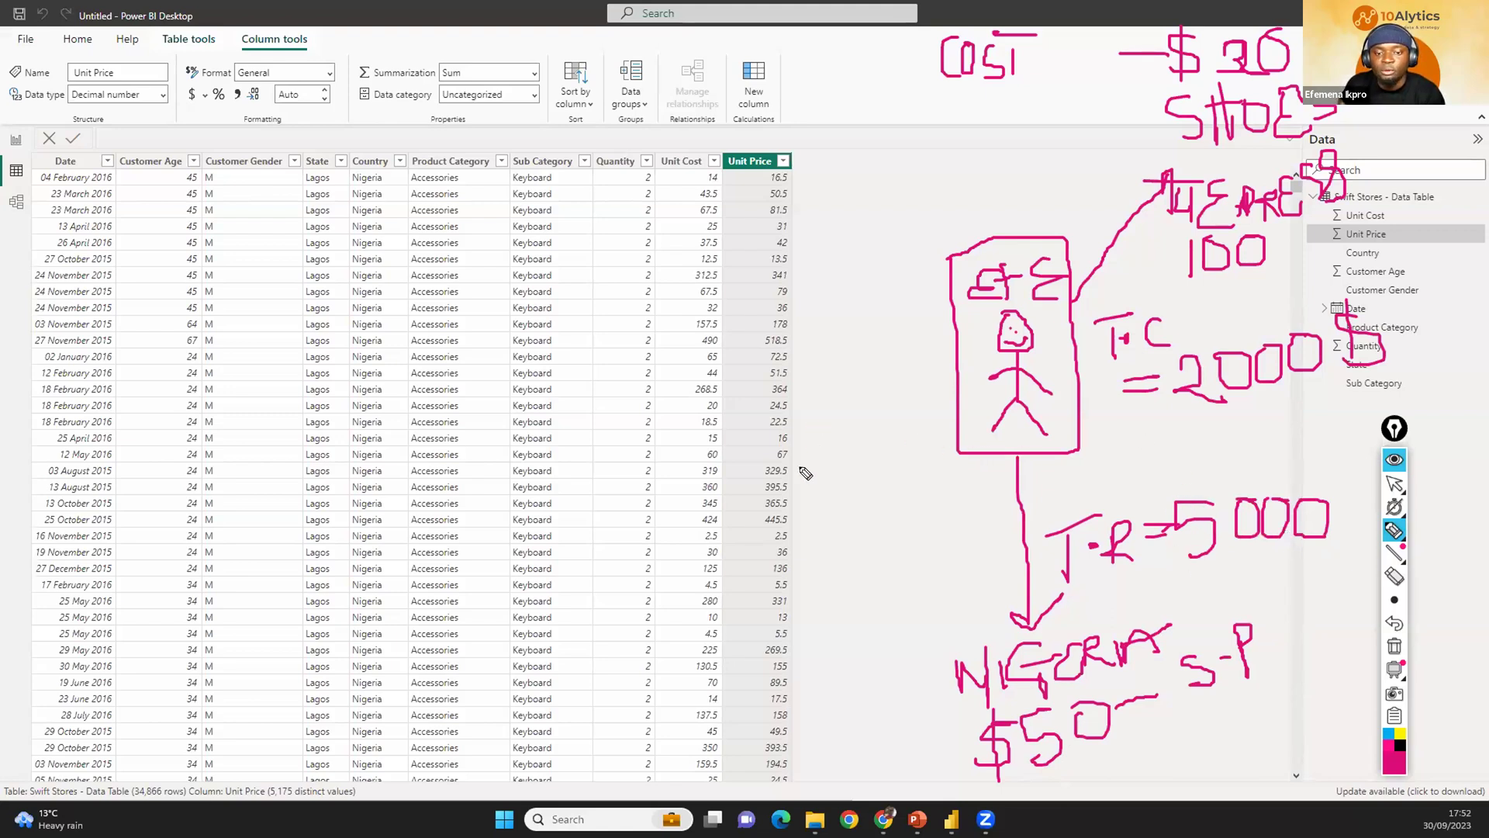
Write PROFIT in the empty area beside the table, with the calculation 5000 minus 2000 and an equals sign for its result.
mouse_move(816, 186)
mouse_down()
mouse_move(823, 233)
mouse_move(820, 194)
mouse_move(887, 206)
mouse_move(861, 203)
mouse_up()
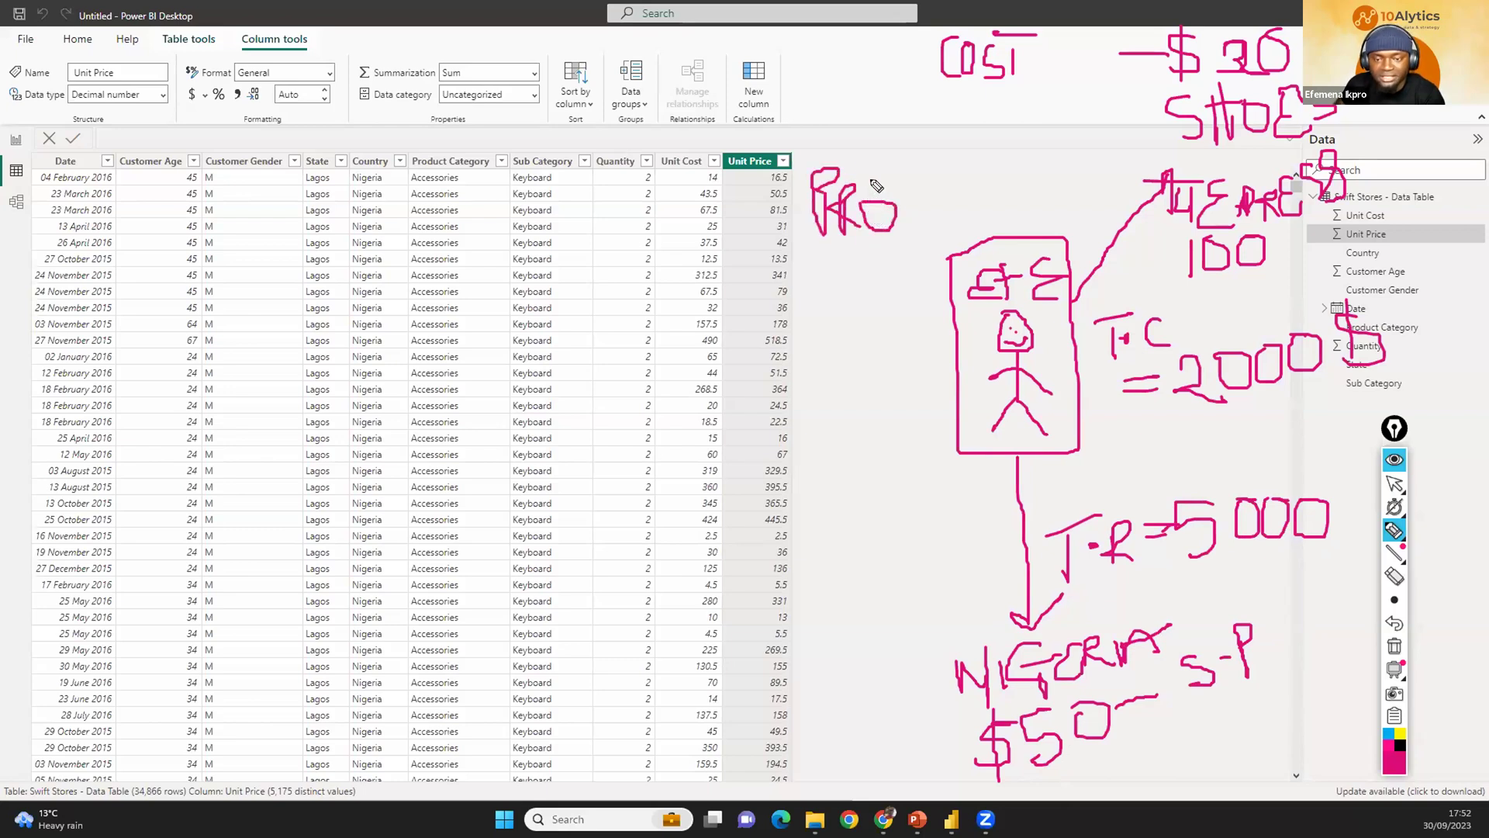
mouse_move(927, 167)
mouse_down()
mouse_move(909, 172)
mouse_move(914, 225)
mouse_move(929, 200)
mouse_move(956, 211)
mouse_move(971, 166)
mouse_up()
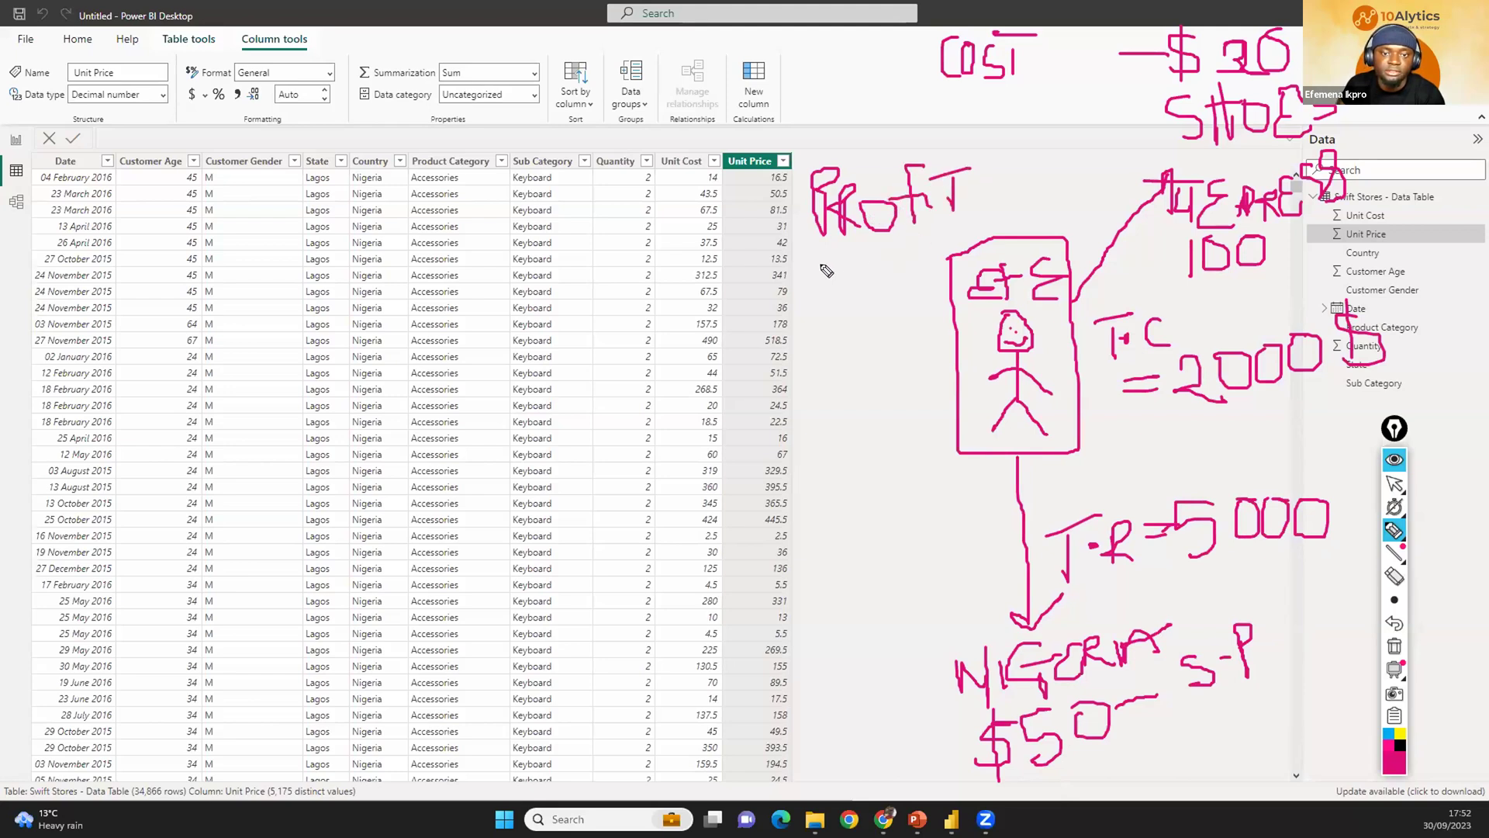
mouse_move(776, 267)
mouse_down()
mouse_move(815, 290)
mouse_move(783, 314)
mouse_move(846, 309)
mouse_move(829, 284)
mouse_move(888, 275)
mouse_move(856, 272)
mouse_up()
mouse_move(906, 253)
mouse_down()
mouse_move(892, 287)
mouse_move(925, 247)
mouse_up()
mouse_move(979, 203)
mouse_down()
mouse_move(982, 226)
mouse_move(1030, 194)
mouse_move(1074, 208)
mouse_move(1055, 173)
mouse_up()
mouse_move(793, 400)
mouse_down()
mouse_move(854, 380)
mouse_move(862, 402)
mouse_up()
mouse_move(892, 352)
mouse_down()
mouse_move(925, 366)
mouse_move(952, 341)
mouse_move(942, 329)
mouse_up()
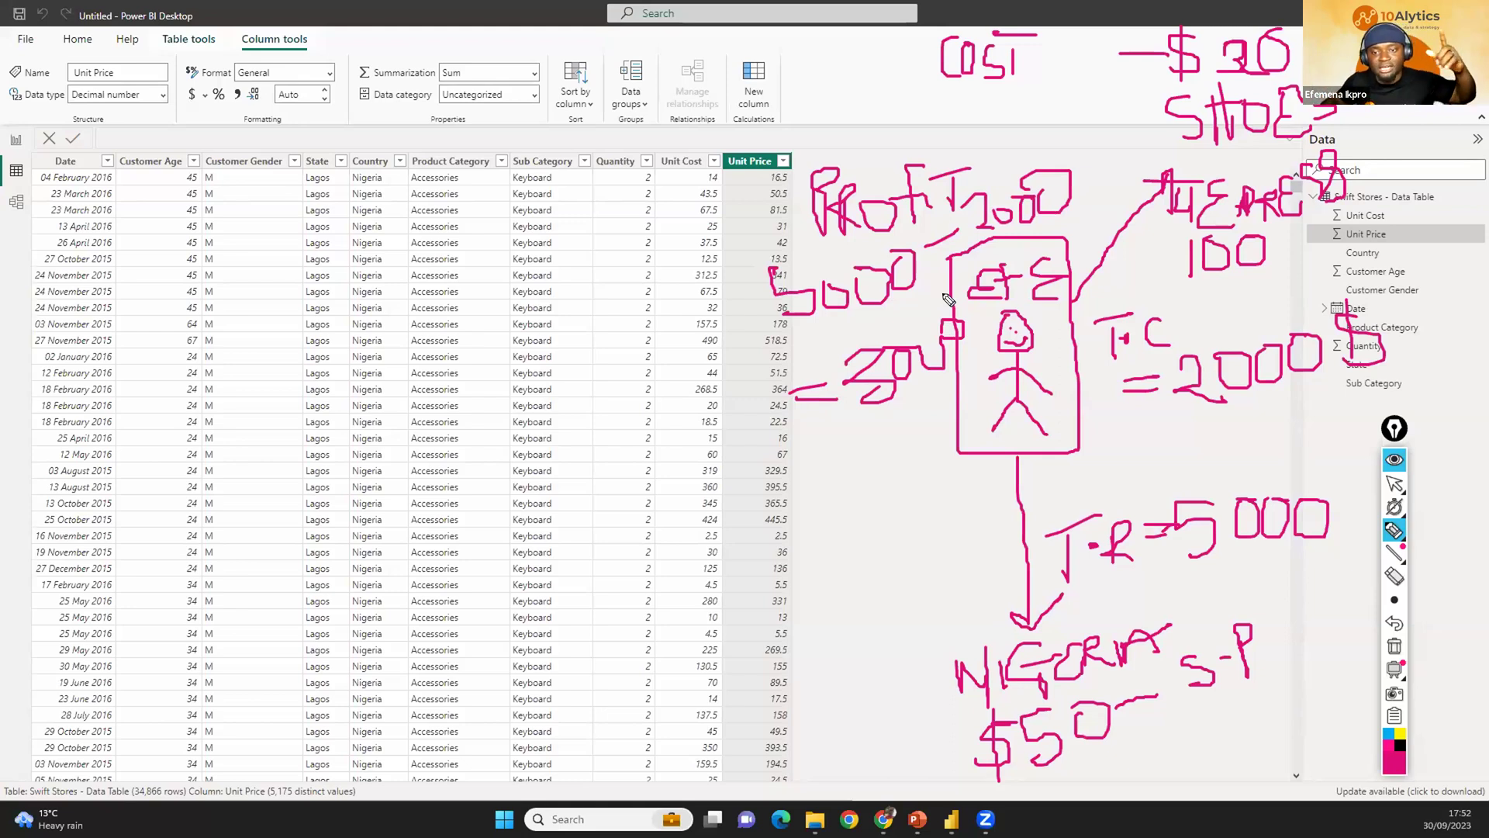
Outline the handwritten COST $30 and draw an arrow from it to the Unit Cost column header.
drag(942, 90, 1225, 78)
mouse_move(940, 91)
mouse_down()
mouse_move(906, 31)
mouse_move(1299, 11)
mouse_up()
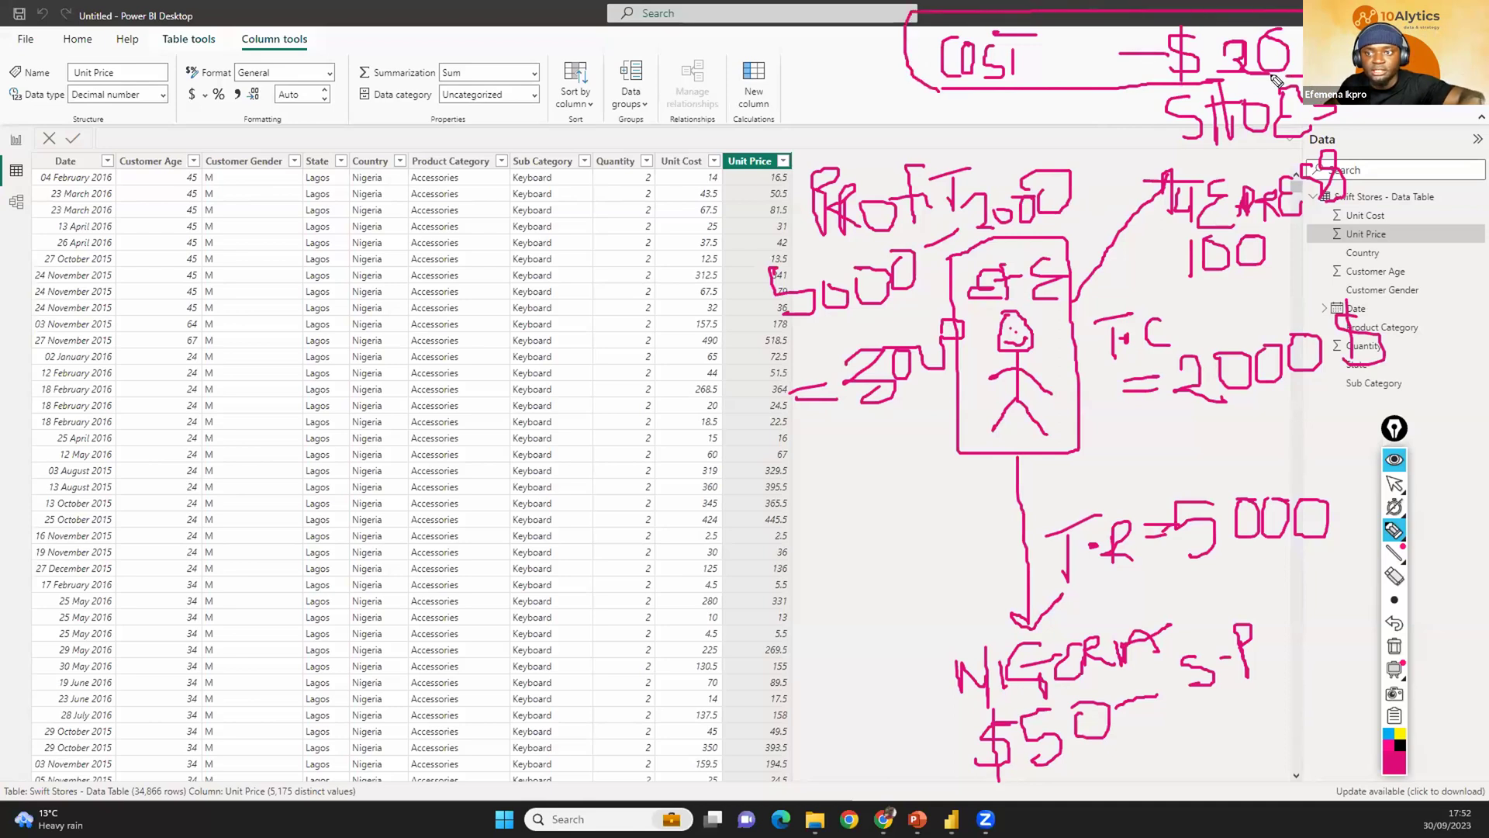
drag(906, 47, 816, 56)
mouse_move(707, 121)
mouse_down()
mouse_move(675, 152)
mouse_move(712, 148)
mouse_up()
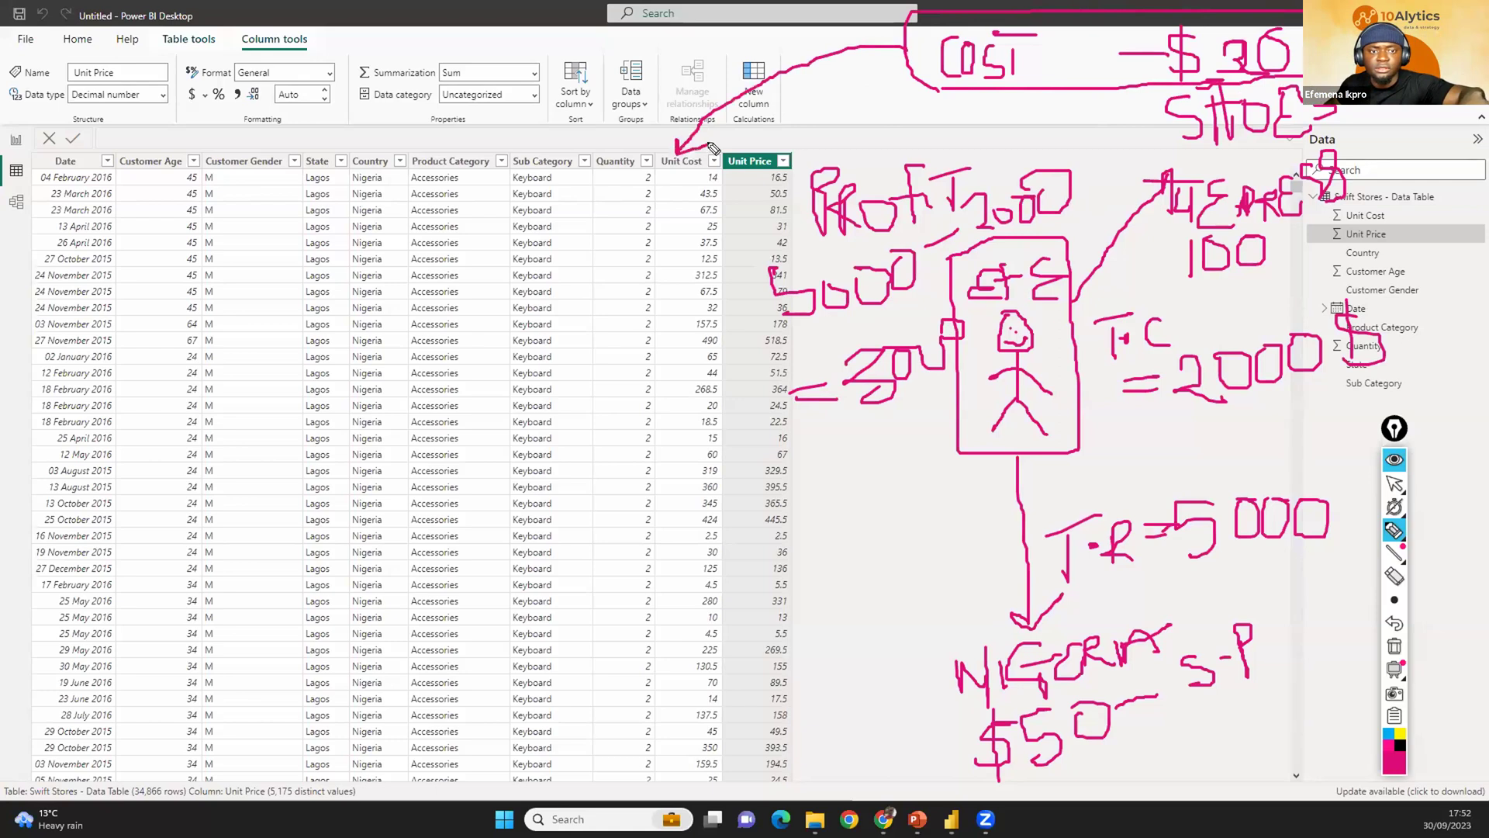
Circle Keyboard, the quantity and the unit price in the first row, link the unit price to $50, and circle the handwritten 100.
mouse_move(525, 160)
mouse_down()
mouse_move(502, 187)
mouse_move(563, 196)
mouse_move(557, 161)
mouse_move(518, 165)
mouse_up()
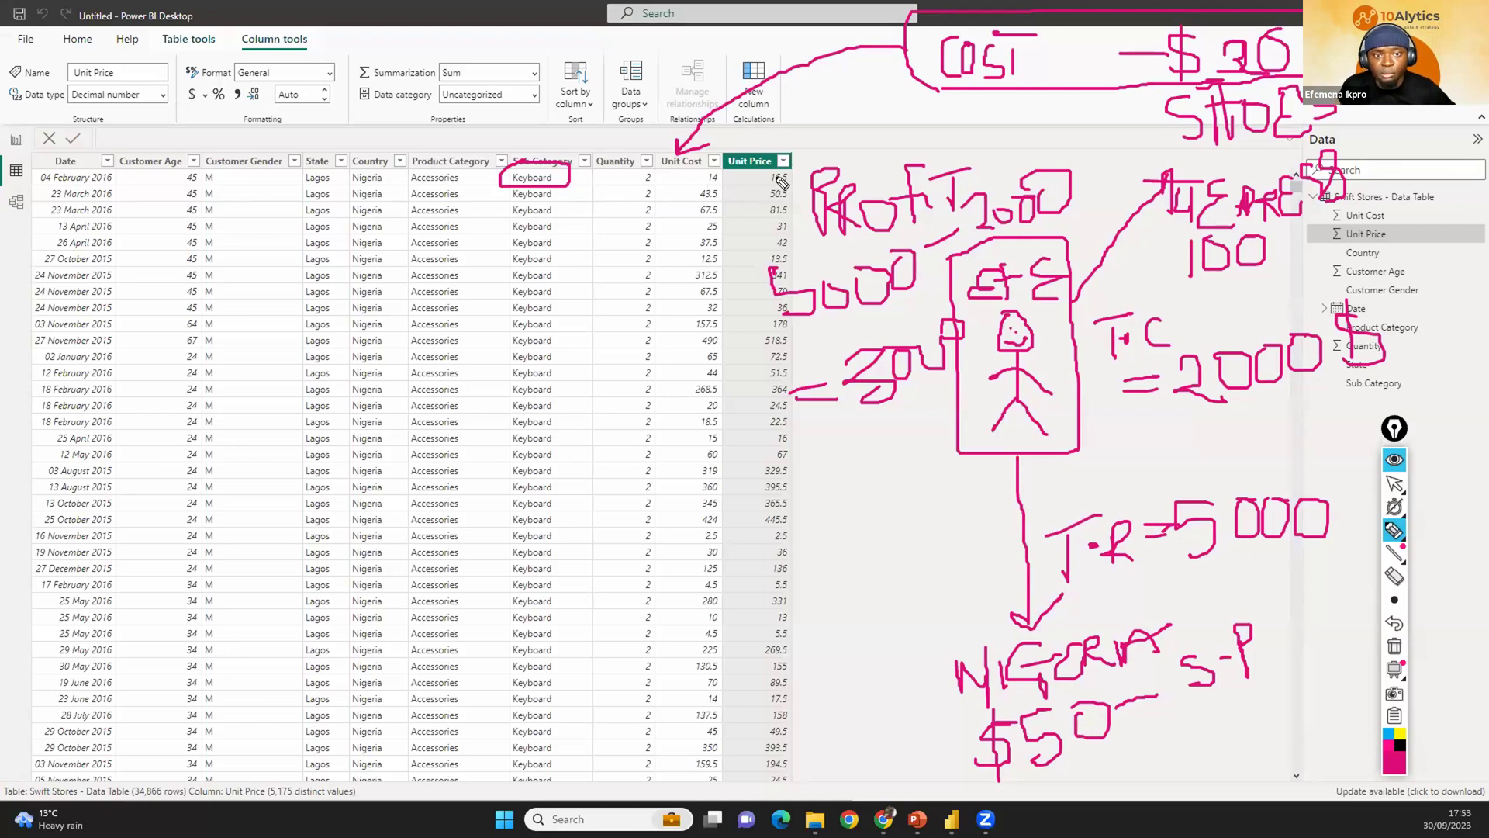
mouse_move(782, 167)
mouse_down()
mouse_move(764, 194)
mouse_move(805, 179)
mouse_move(776, 165)
mouse_move(712, 469)
mouse_move(798, 638)
mouse_move(940, 731)
mouse_up()
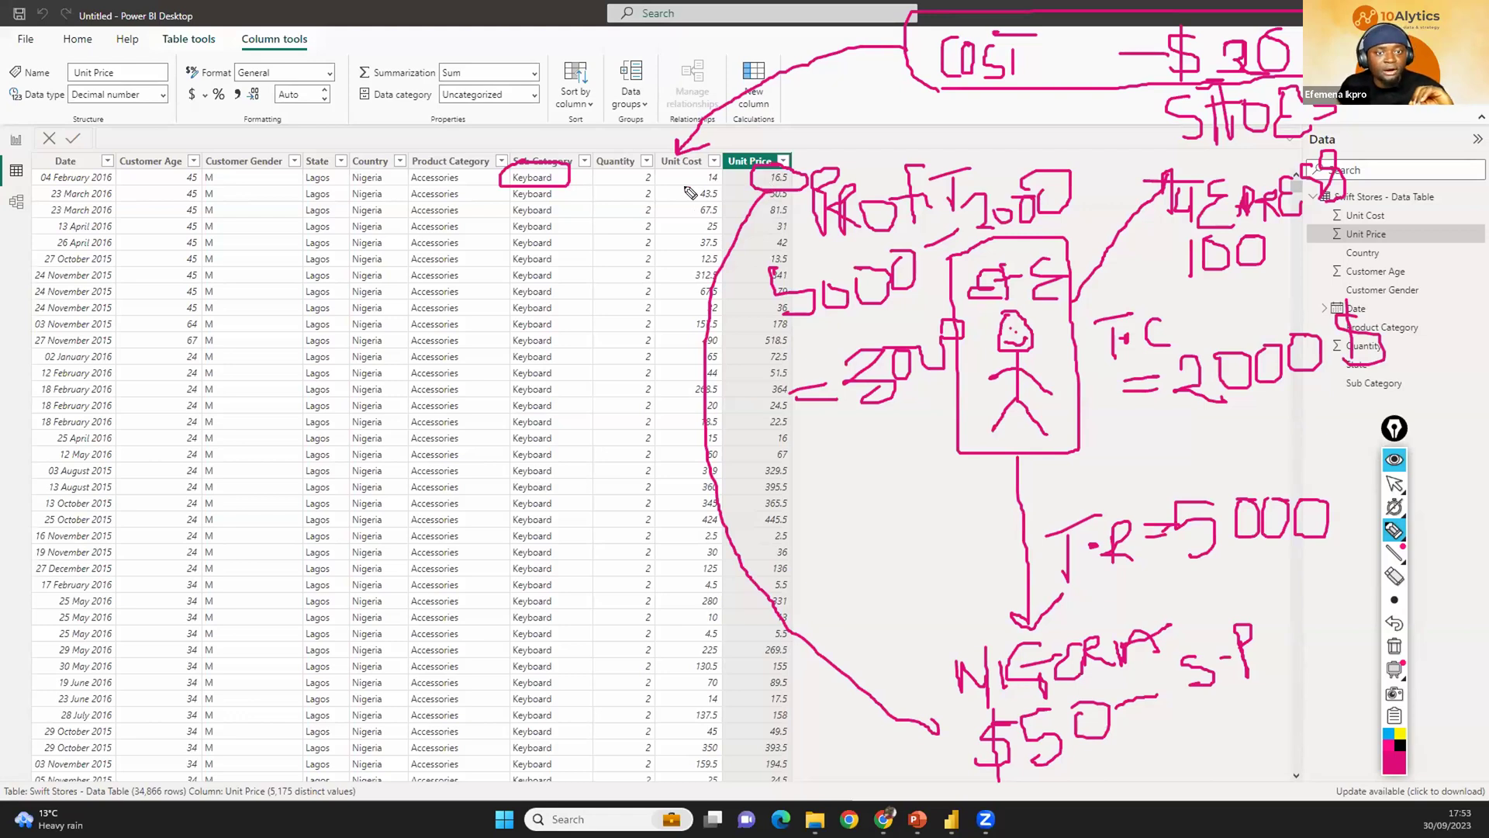
mouse_move(645, 172)
mouse_down()
mouse_move(637, 191)
mouse_move(667, 186)
mouse_move(643, 172)
mouse_up()
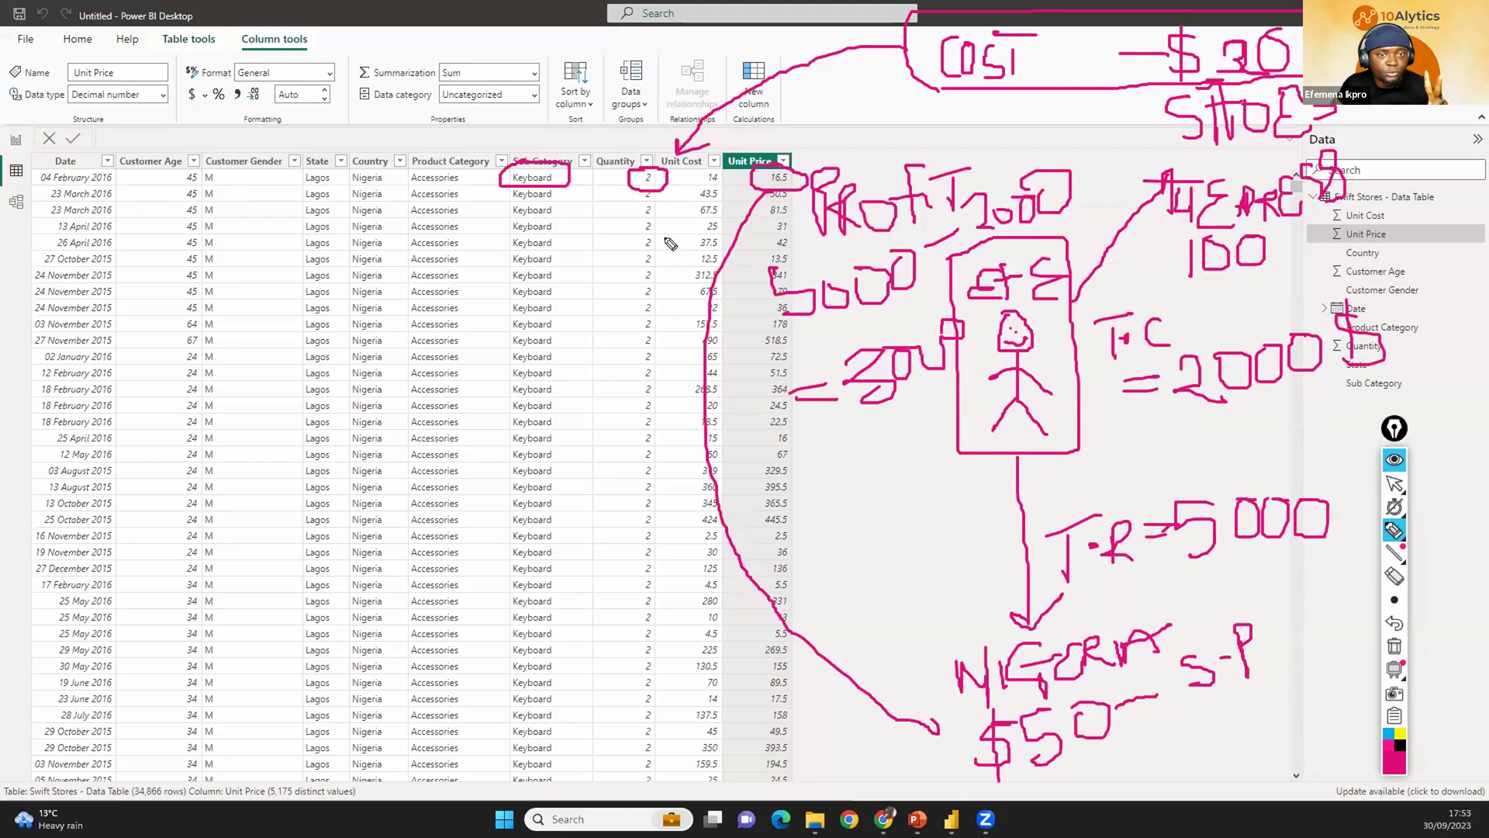
mouse_move(1164, 260)
mouse_down()
mouse_move(1158, 299)
mouse_move(1210, 295)
mouse_move(1164, 237)
mouse_move(1171, 293)
mouse_up()
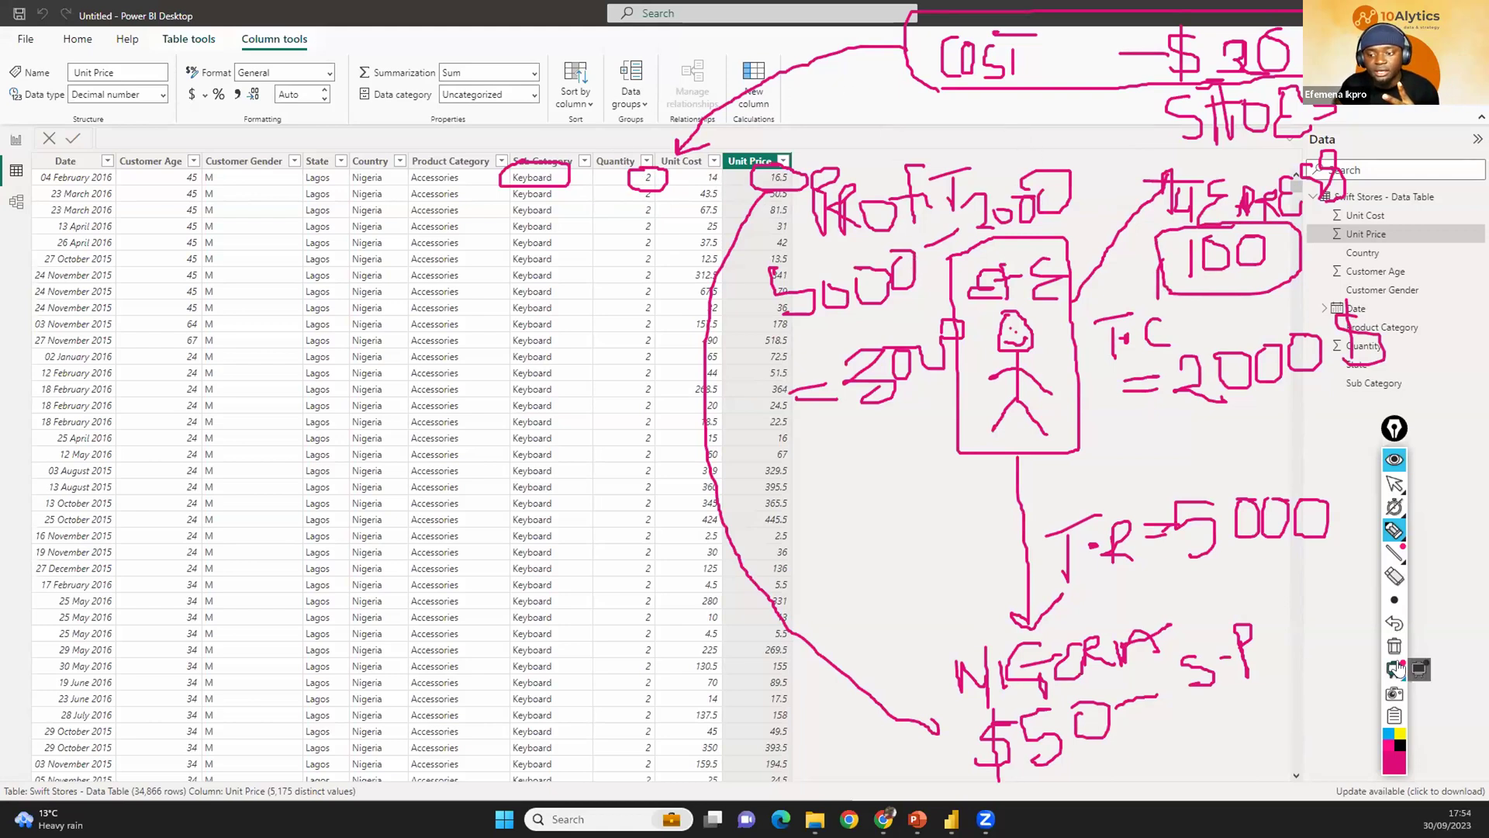
Clear all annotations and write TC with TR below it in the empty area beside the table.
click(1394, 645)
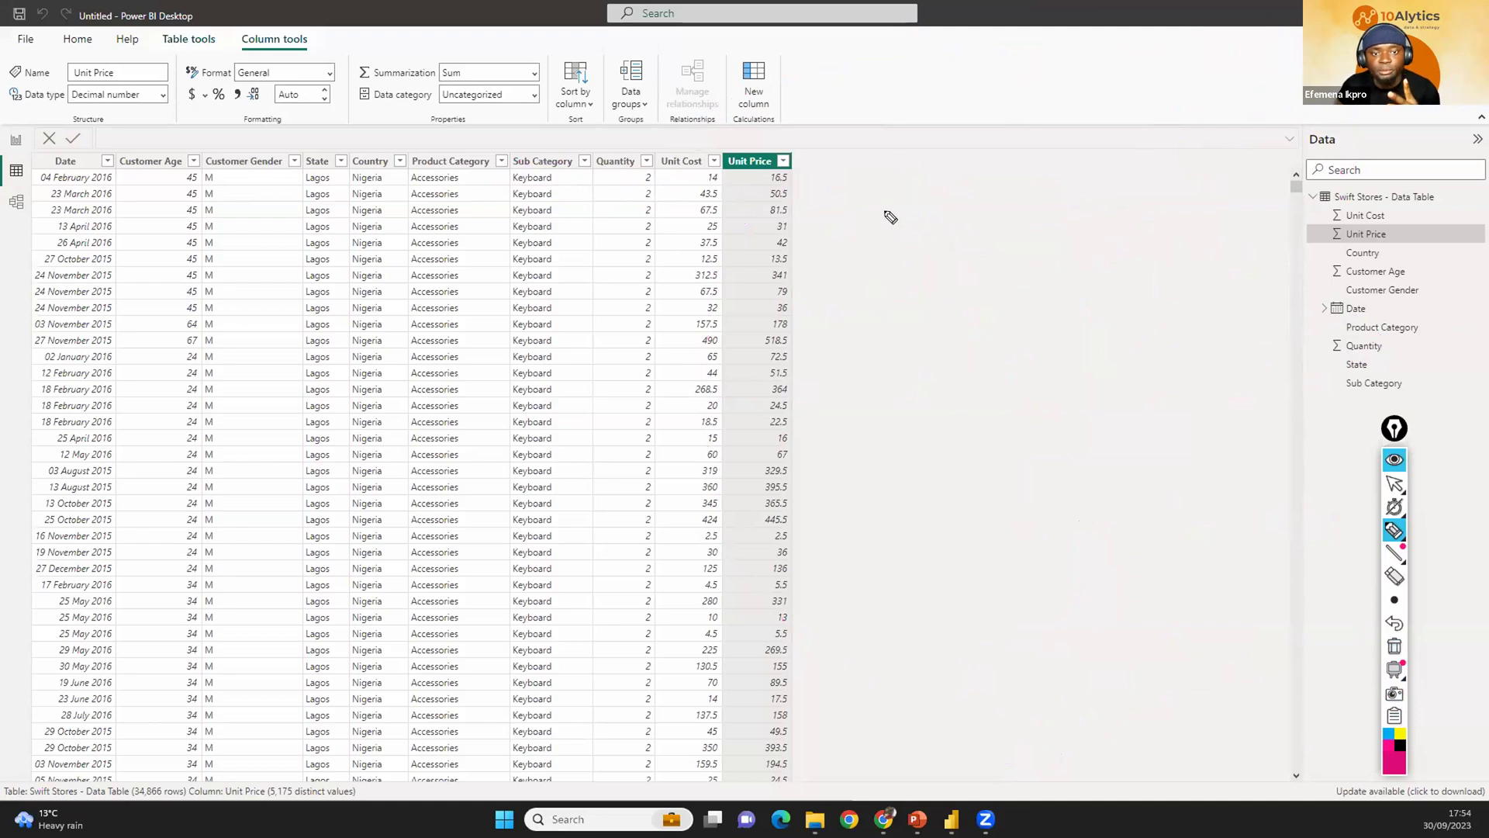
mouse_move(894, 208)
mouse_down()
mouse_move(894, 266)
mouse_move(947, 203)
mouse_move(973, 260)
mouse_move(1003, 254)
mouse_up()
click(906, 240)
mouse_move(901, 309)
mouse_down()
mouse_move(901, 364)
mouse_move(920, 306)
mouse_move(968, 348)
mouse_up()
mouse_move(970, 298)
mouse_down()
mouse_move(1000, 292)
mouse_move(1025, 346)
mouse_up()
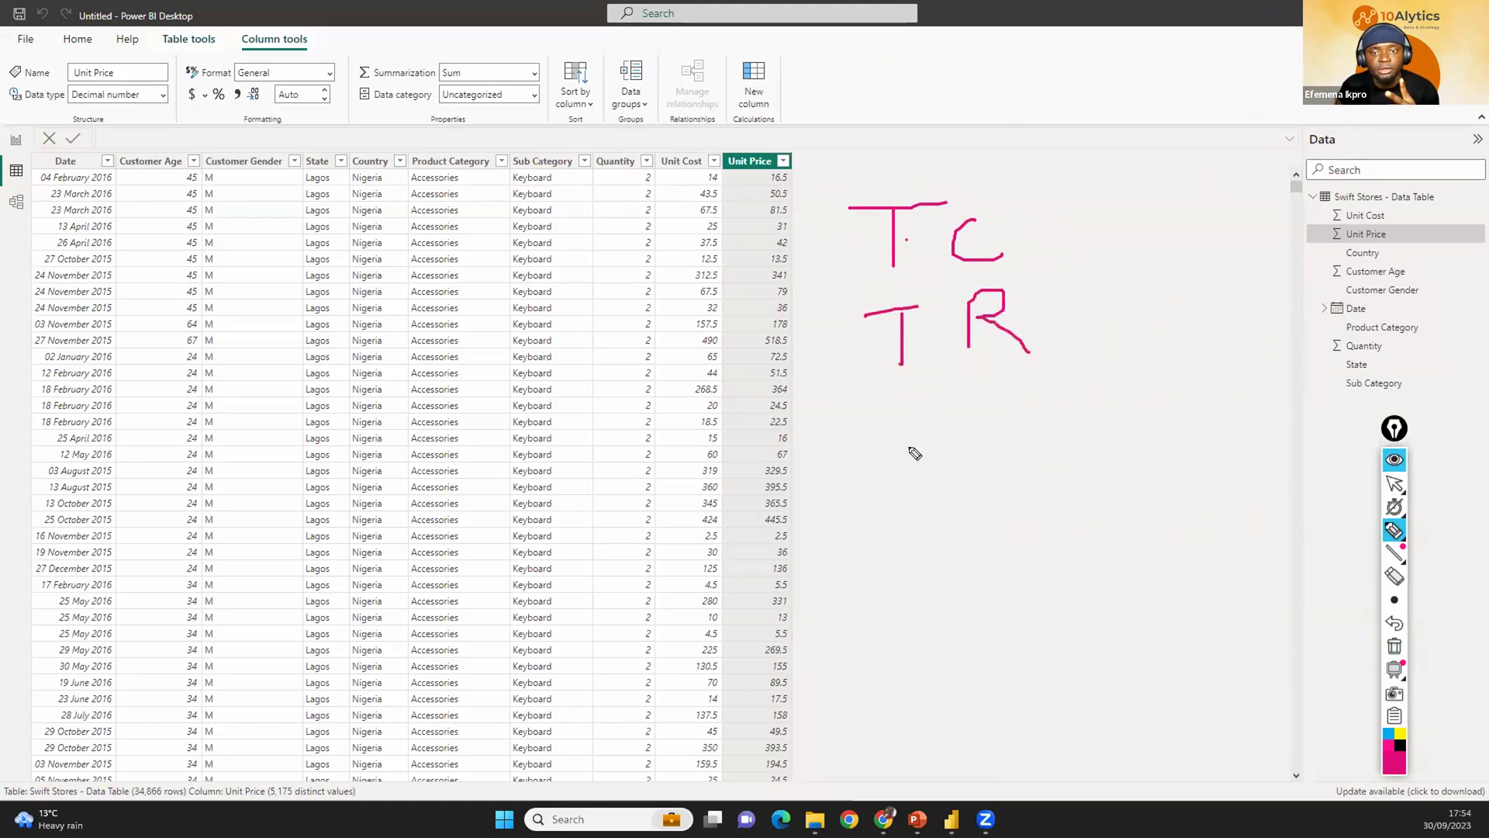
Write PROFIT below TR and frame the word with a box.
mouse_move(945, 469)
mouse_down()
mouse_move(941, 418)
mouse_move(960, 453)
mouse_up()
mouse_move(985, 404)
mouse_down()
mouse_move(962, 434)
mouse_move(988, 461)
mouse_up()
mouse_move(1006, 412)
mouse_down()
mouse_move(1008, 434)
mouse_move(1009, 413)
mouse_move(1047, 388)
mouse_move(1057, 442)
mouse_move(1074, 405)
mouse_move(1083, 427)
mouse_up()
drag(1113, 382, 1113, 423)
drag(1080, 378, 1117, 364)
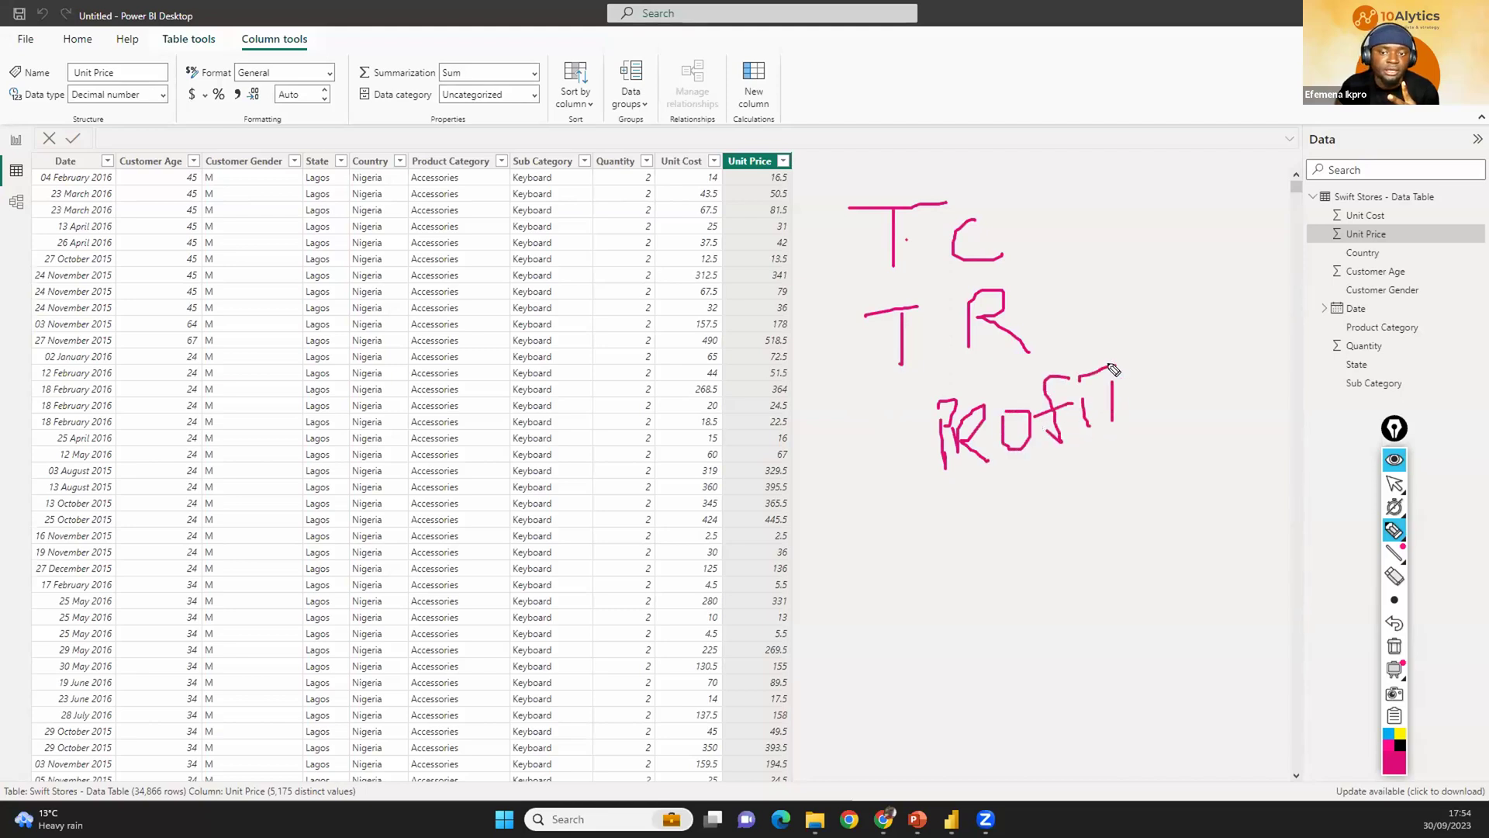
mouse_move(902, 501)
mouse_down()
mouse_move(900, 386)
mouse_move(1163, 356)
mouse_move(907, 515)
mouse_move(827, 512)
mouse_up()
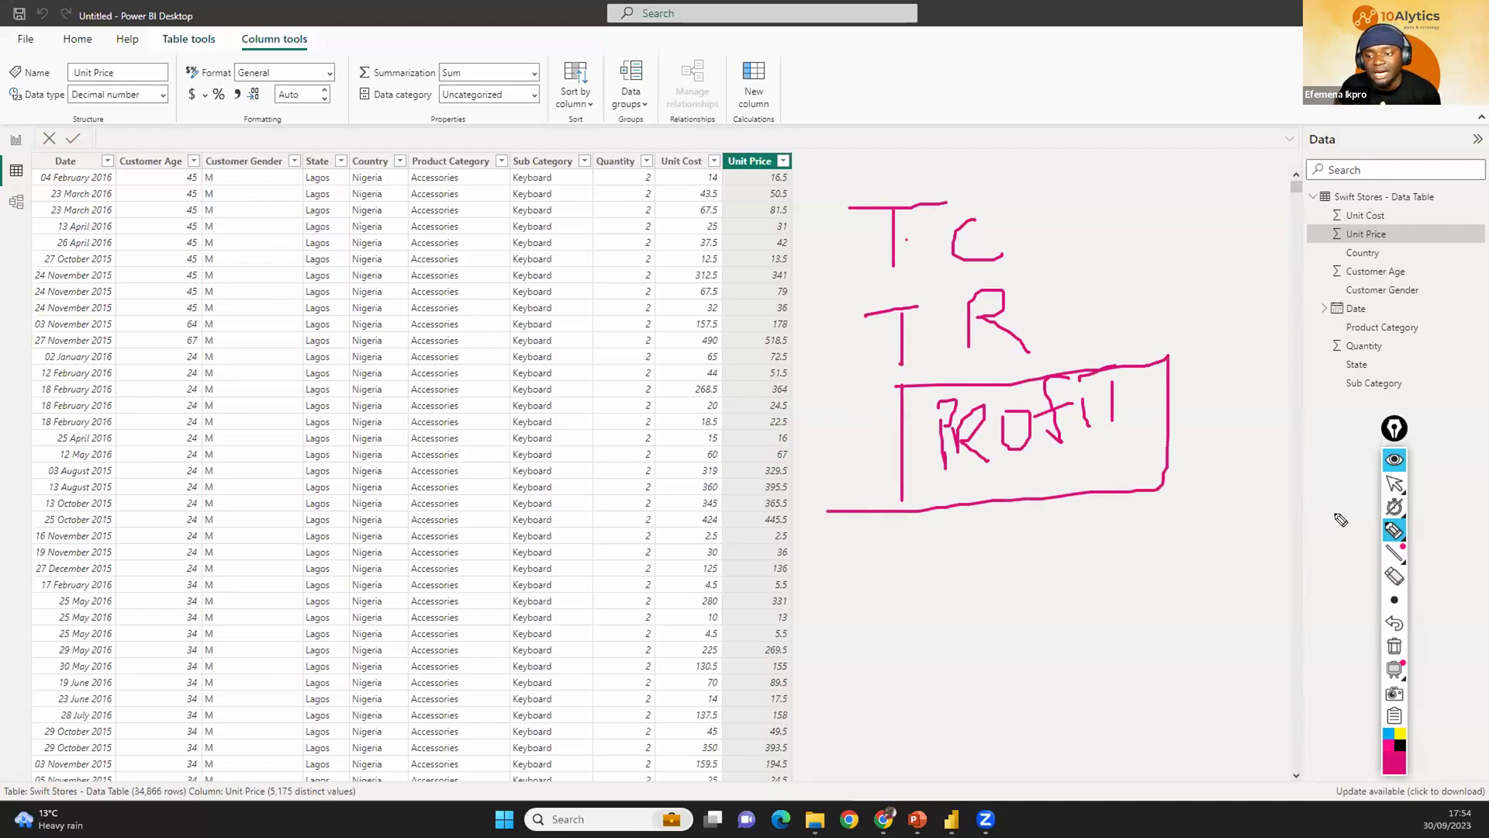
Clear all annotations, stop drawing, and select the Quantity, Unit Cost and Unit Price columns in turn.
click(1390, 646)
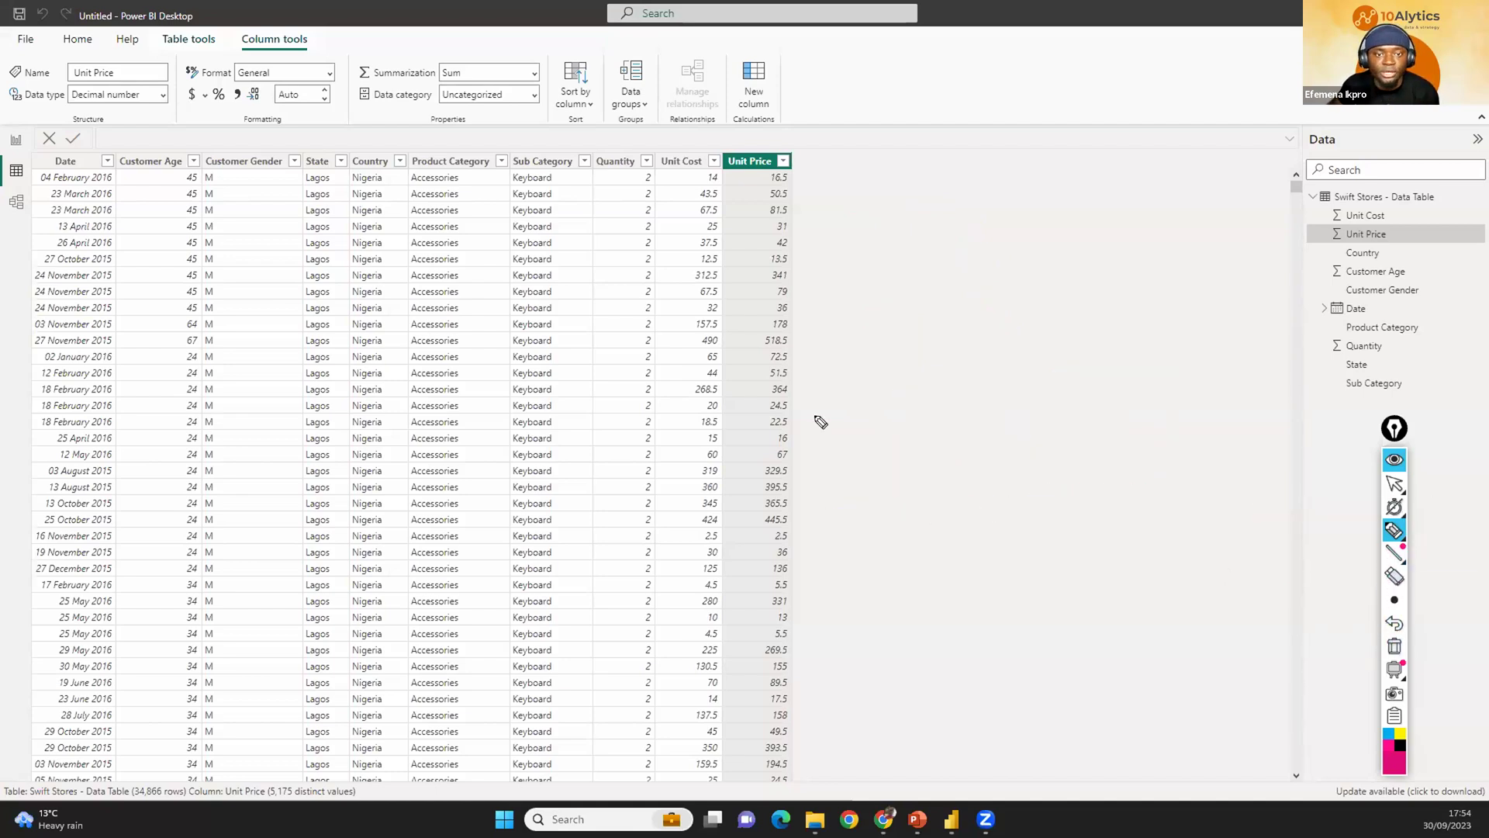
click(1393, 484)
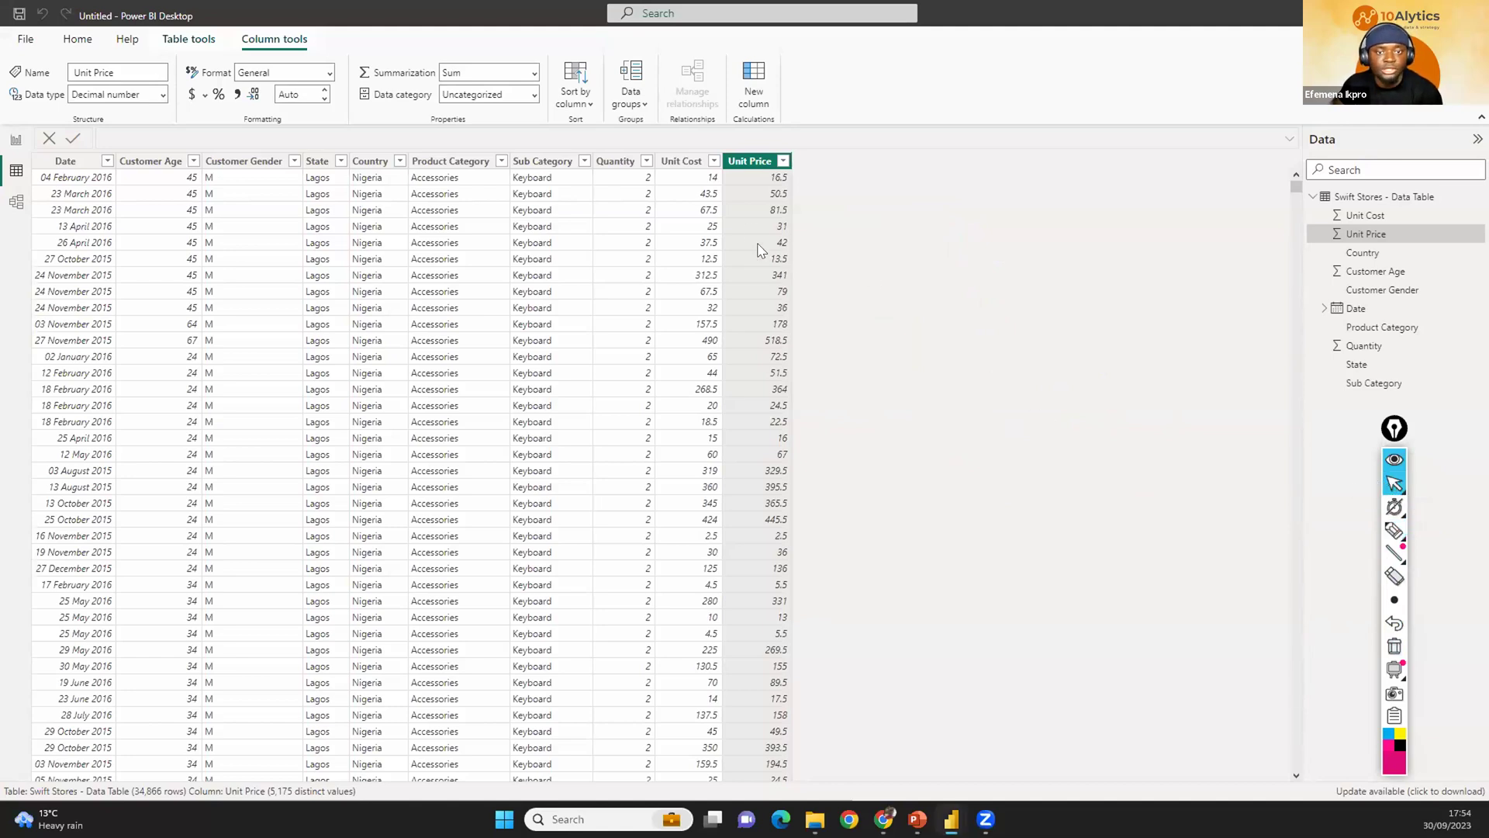
click(622, 169)
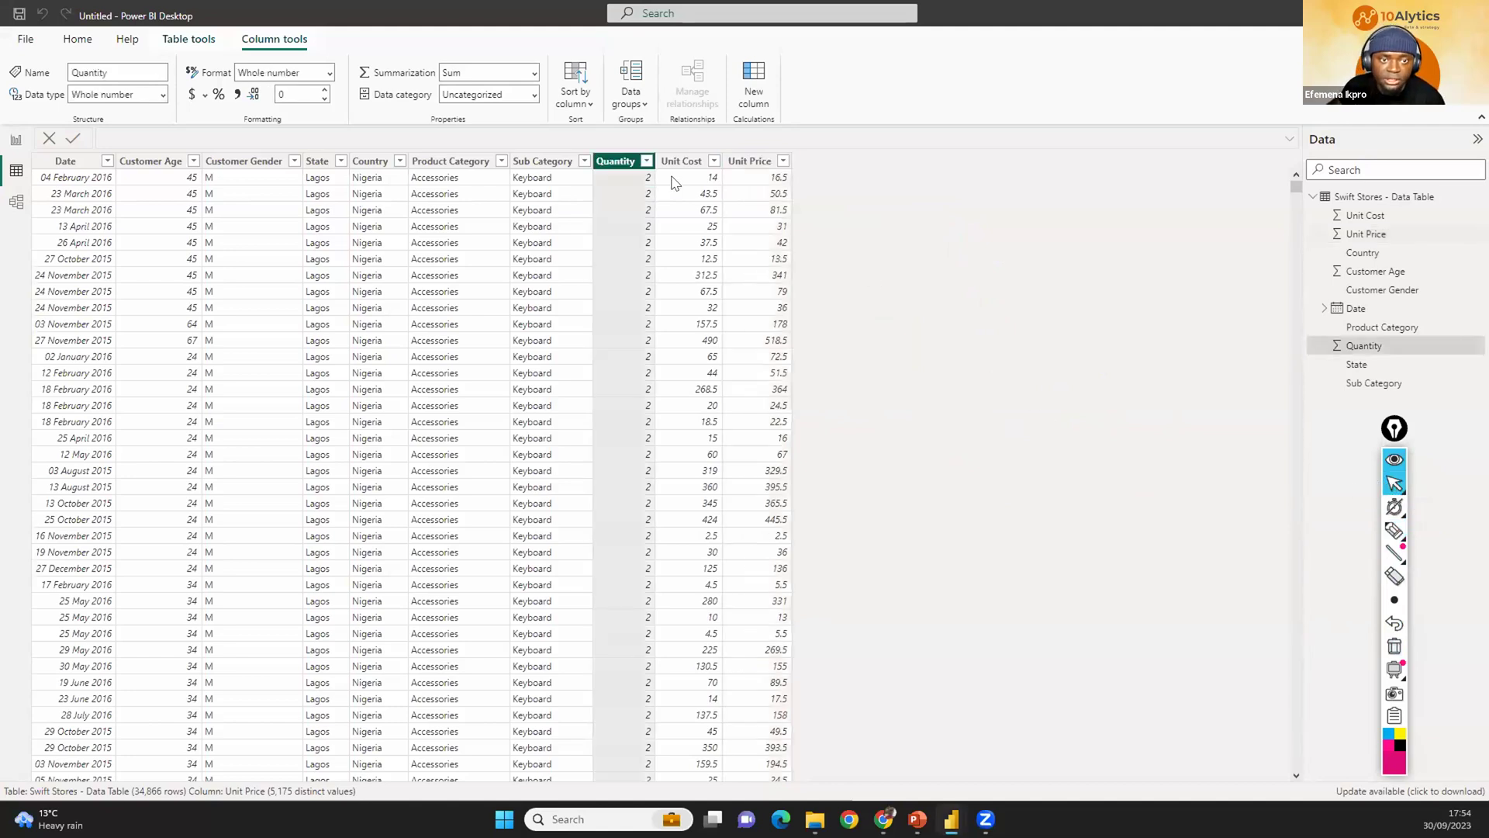
click(686, 186)
click(759, 219)
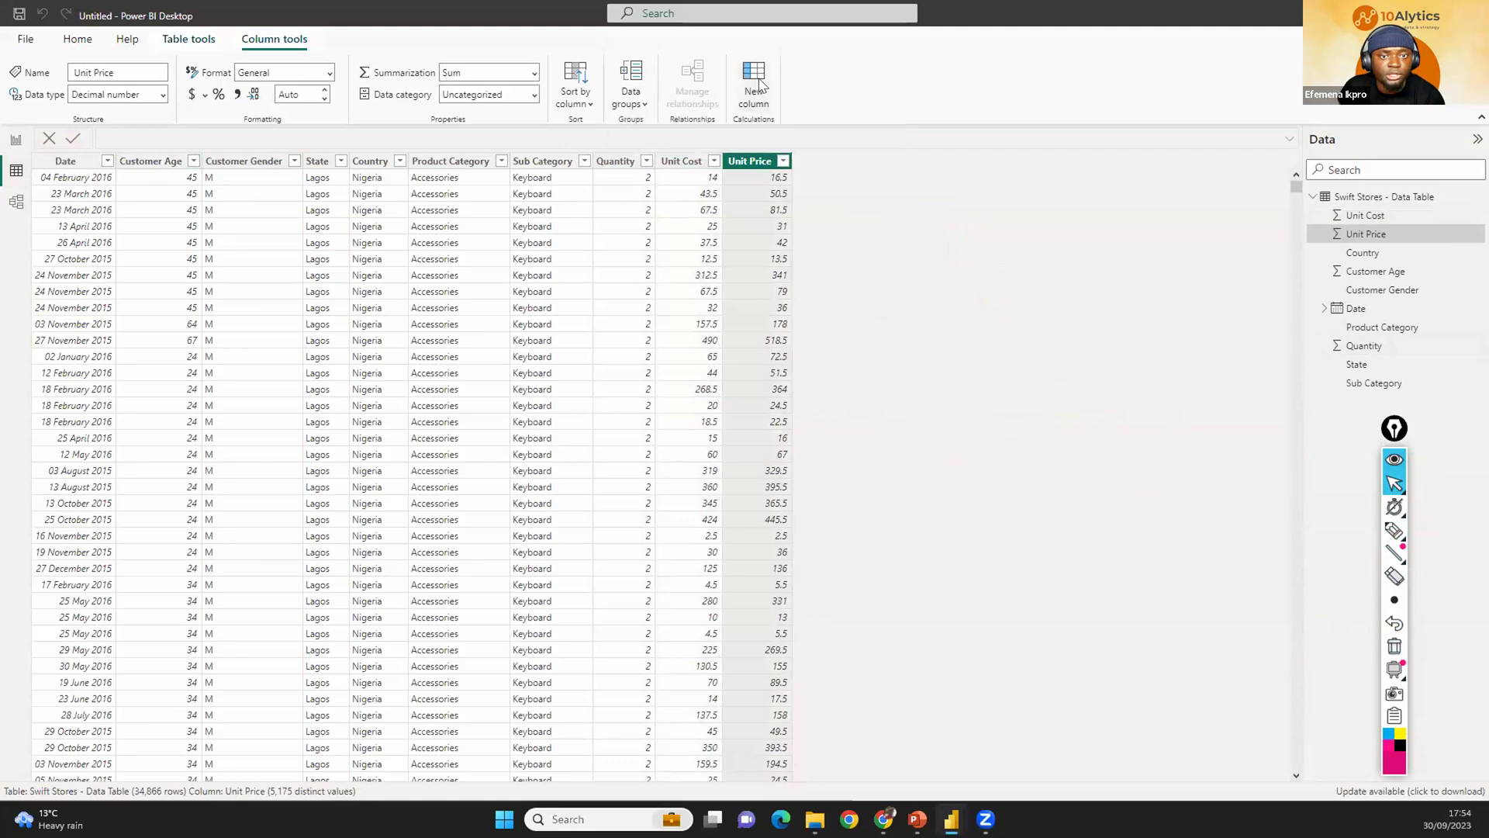
Add a new calculated column, enlarge the formula text, and replace the default formula with "Total Cost =".
click(774, 111)
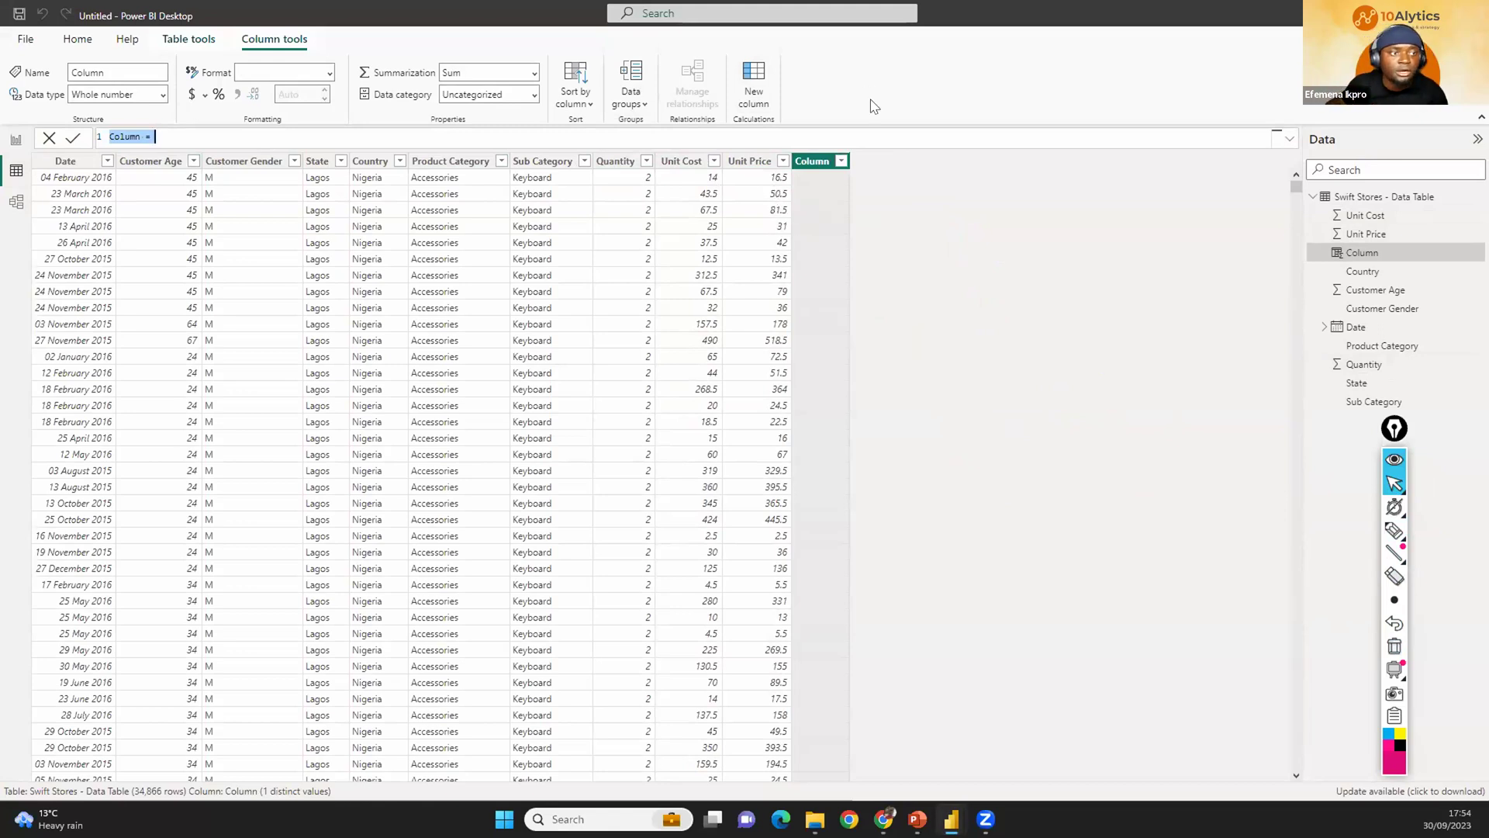
scroll(214, 133, up, 5)
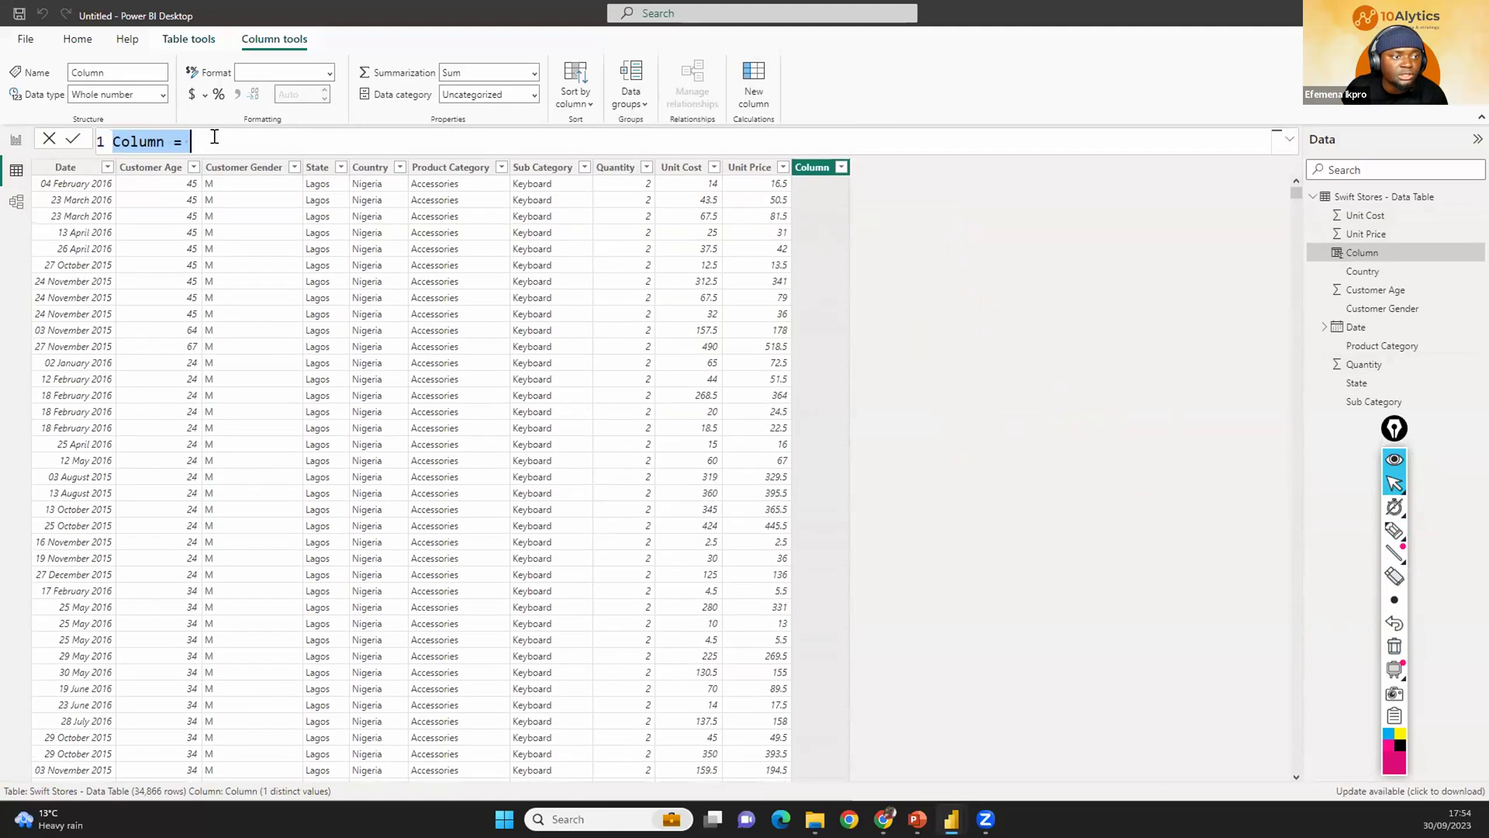
drag(266, 149, 77, 142)
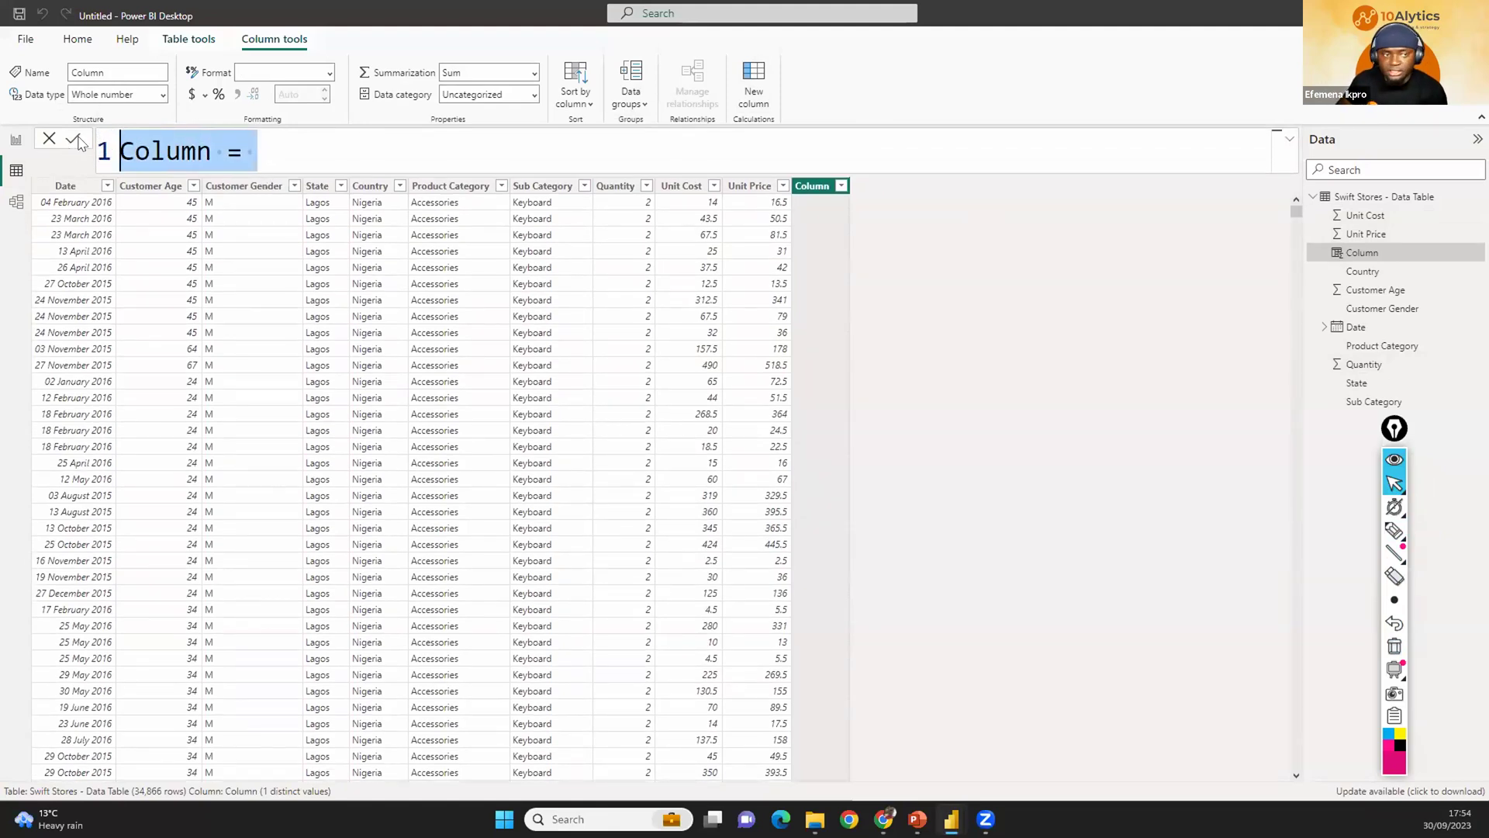
key(BackSpace)
text(To)
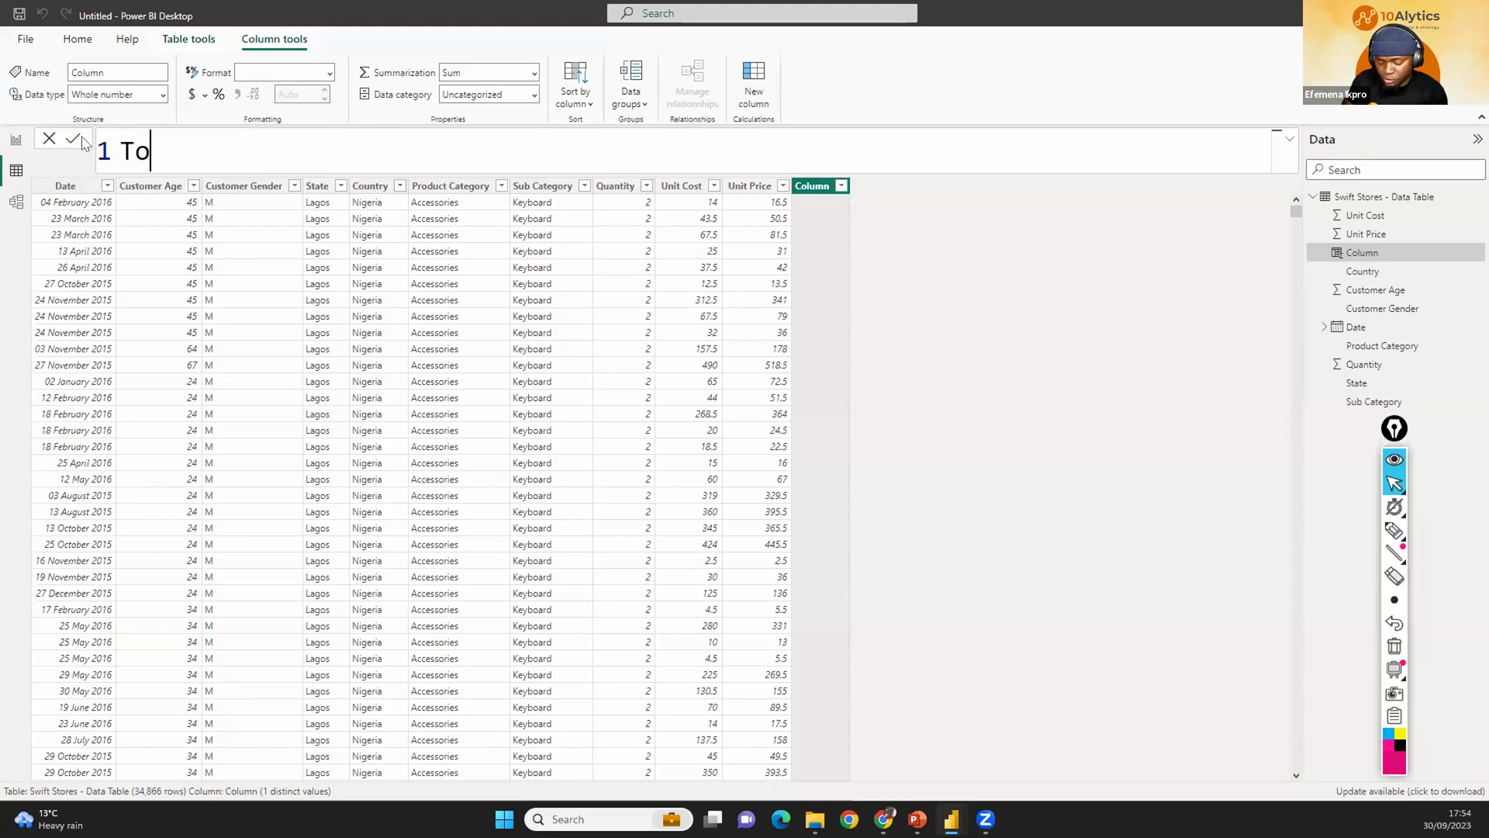
text(tal Cost )
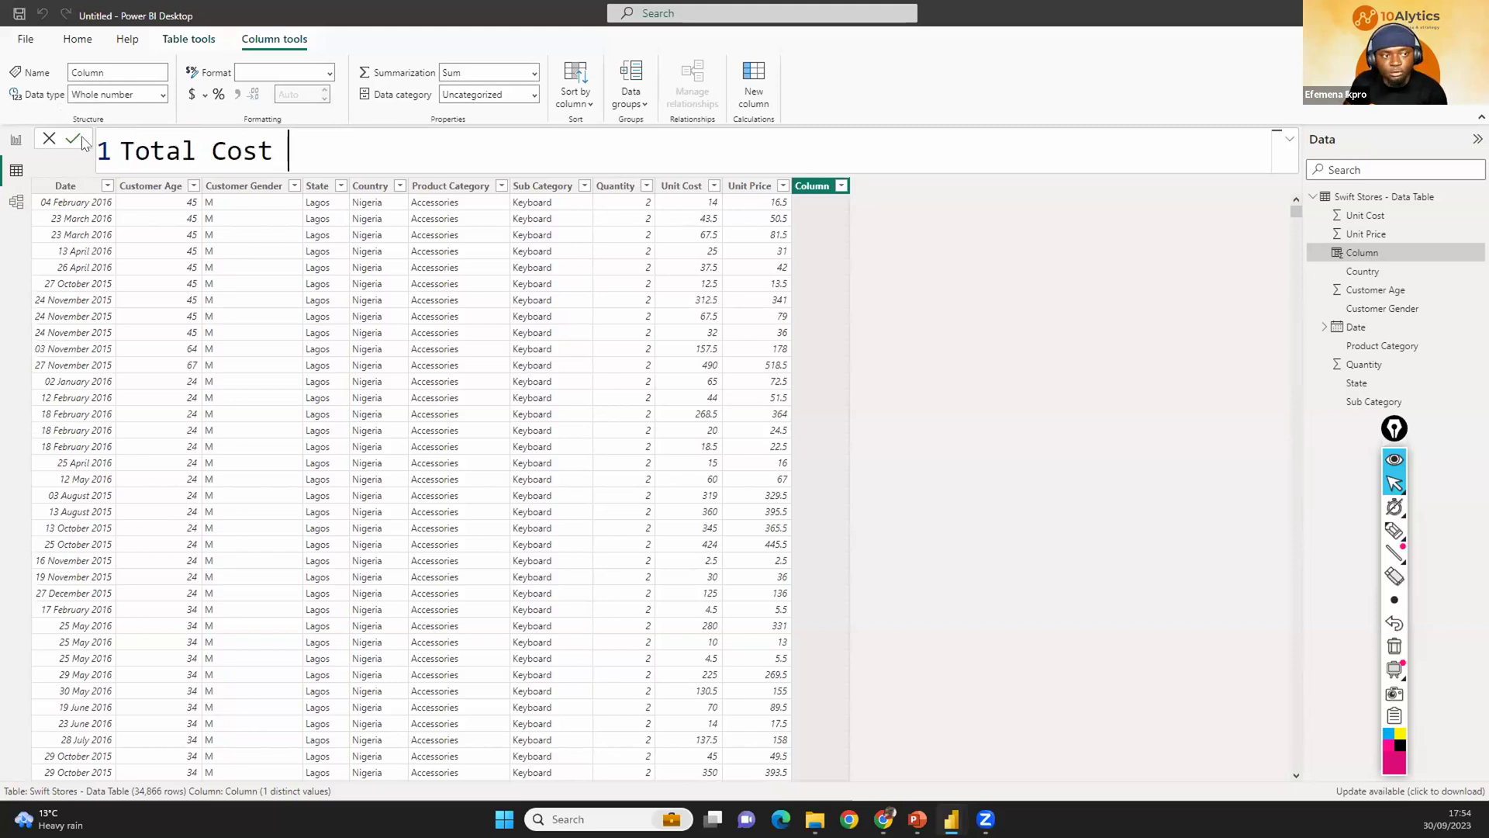
text(=)
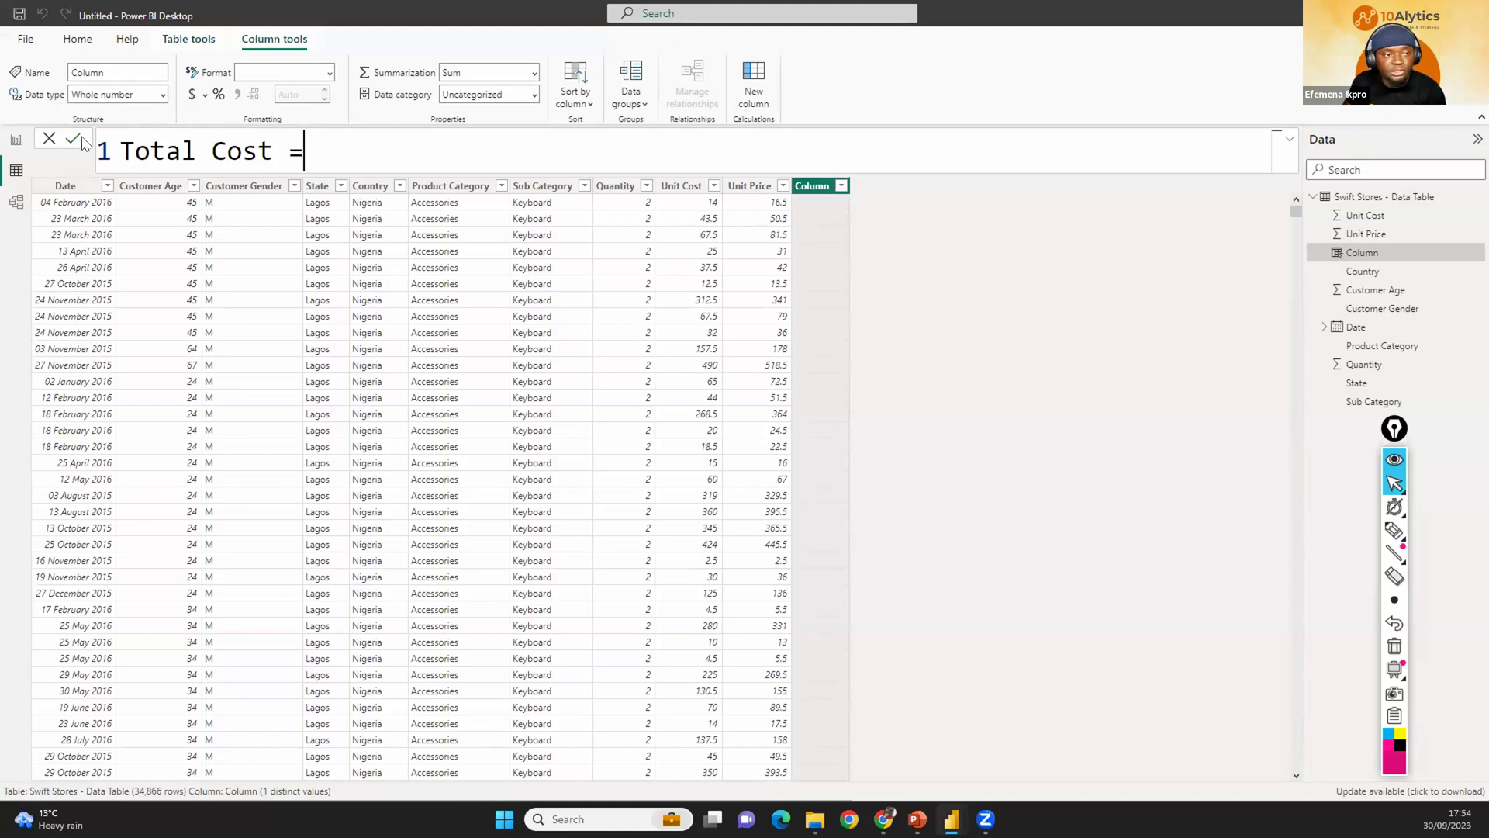
Change the start of the new column's formula to "T_Cost =".
key(BackSpace)
key(BackSpace)
key(BackSpace)
key(BackSpace)
key(BackSpace)
key(BackSpace)
key(BackSpace)
key(BackSpace)
key(BackSpace)
key(BackSpace)
key(BackSpace)
key(BackSpace)
text(T_Cost)
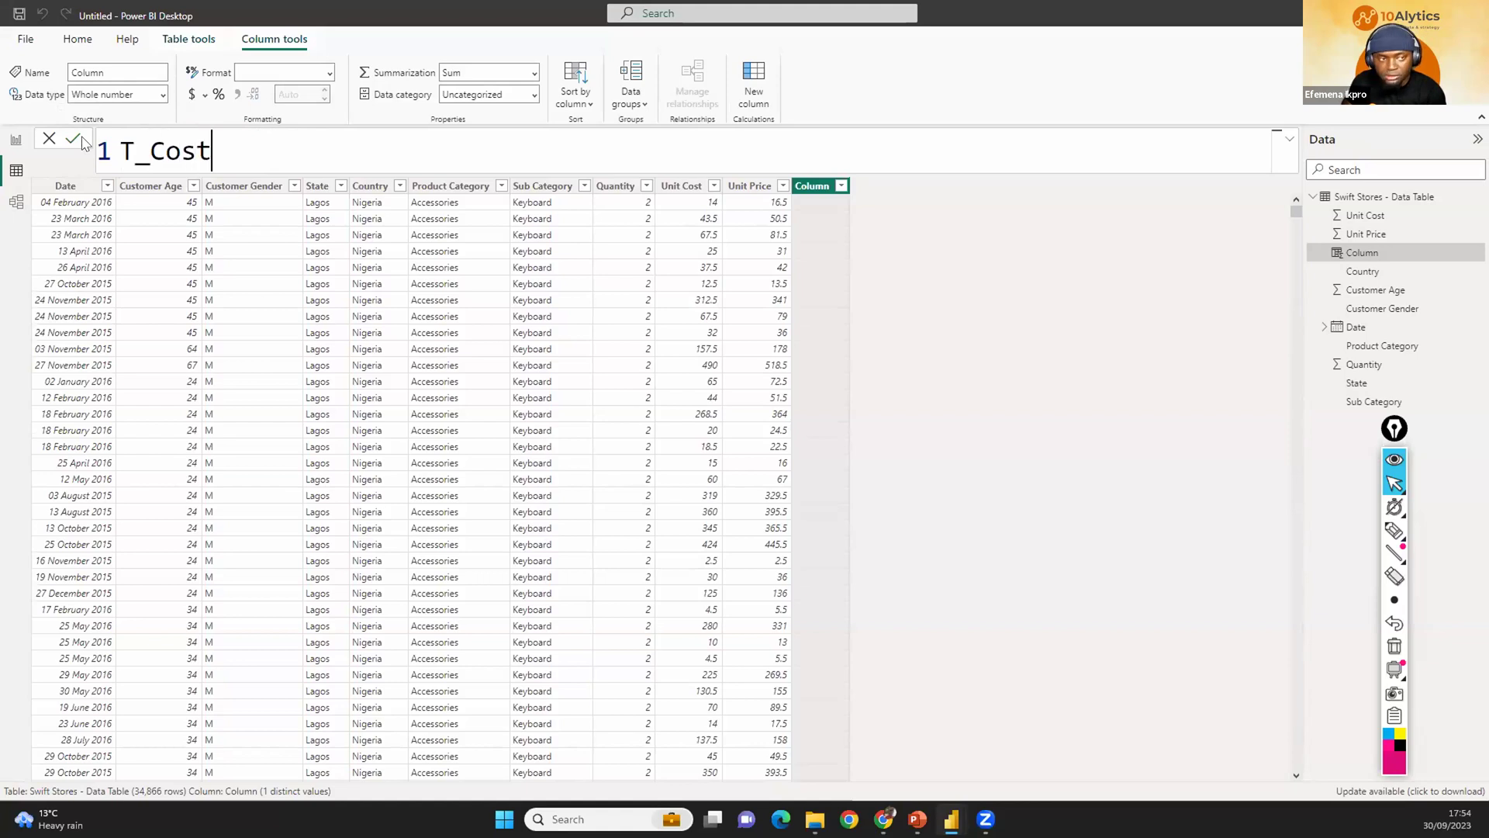
text( =)
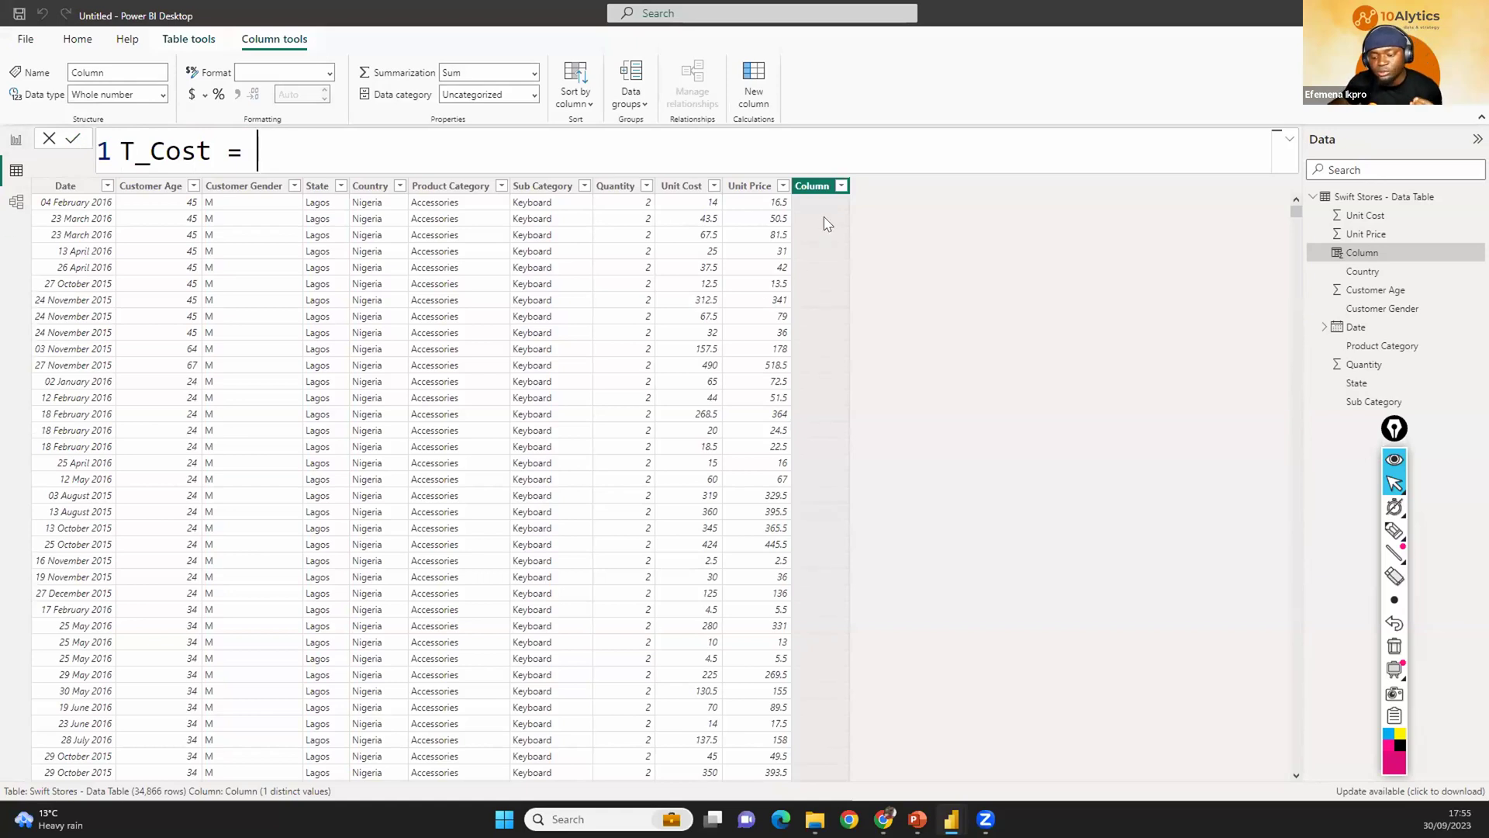
Circle T_Cost in the formula and draw a line beneath the column headers from Date to Sub Category.
click(1389, 531)
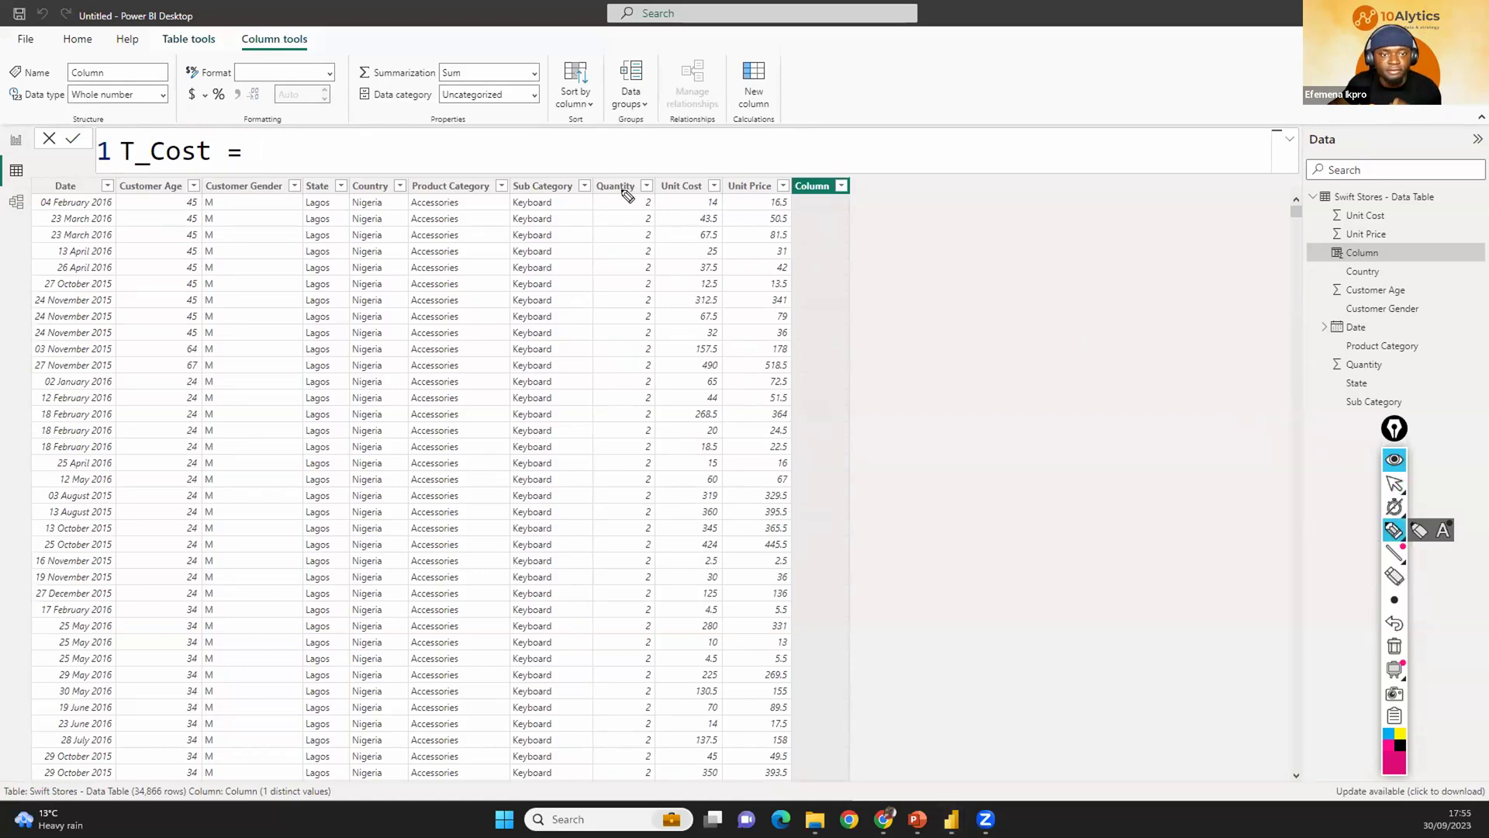
mouse_move(132, 125)
mouse_down()
mouse_move(113, 144)
mouse_move(231, 150)
mouse_move(135, 126)
mouse_up()
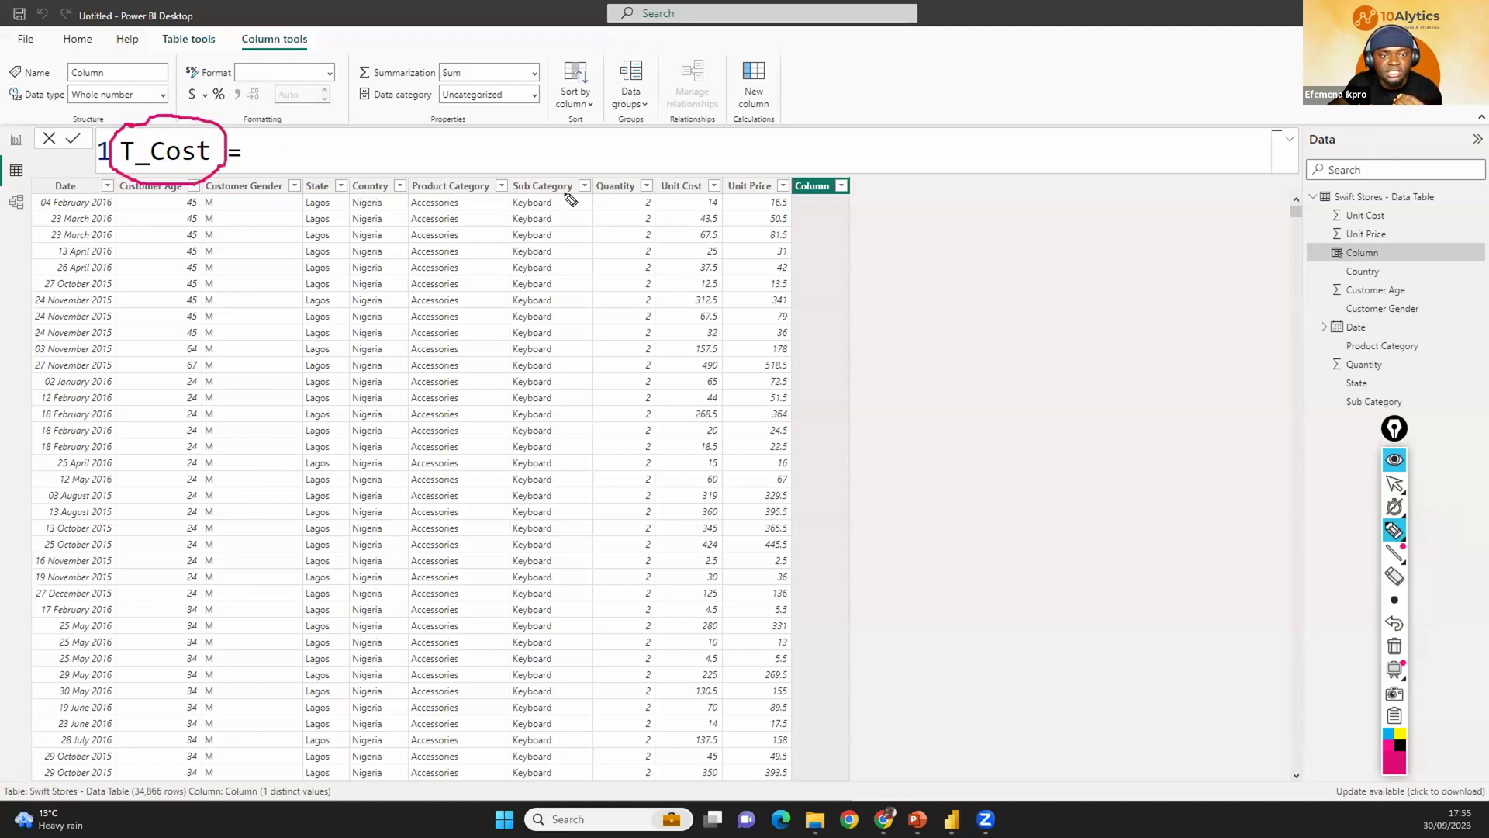
drag(86, 199, 570, 206)
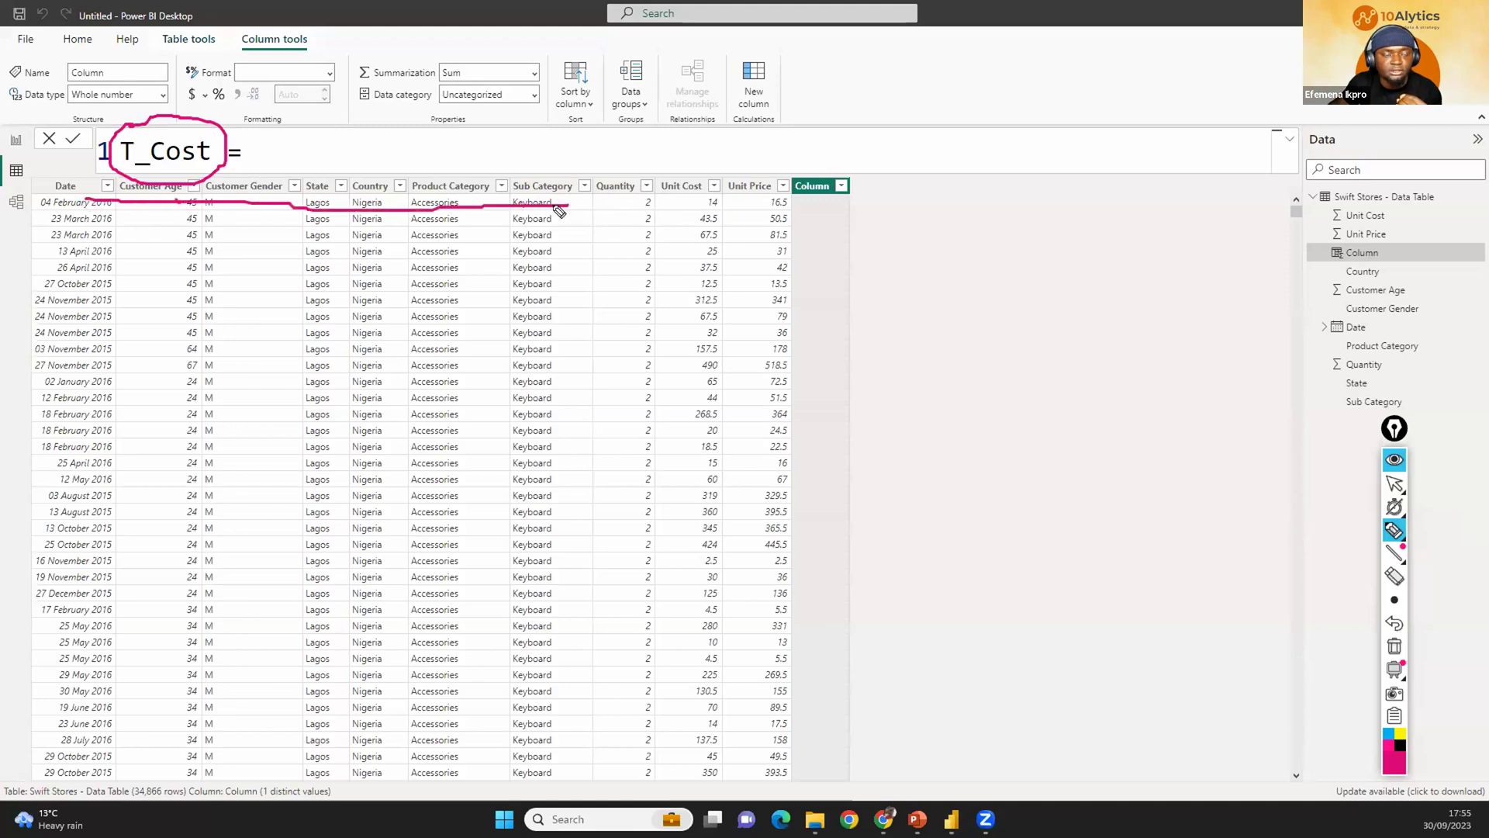
Clear the annotations, circle the first row's Keyboard, quantity and unit cost, and join the last two with a multiplication sign.
click(1394, 646)
mouse_move(532, 190)
mouse_down()
mouse_move(508, 193)
mouse_move(543, 216)
mouse_move(553, 196)
mouse_move(654, 213)
mouse_move(634, 192)
mouse_up()
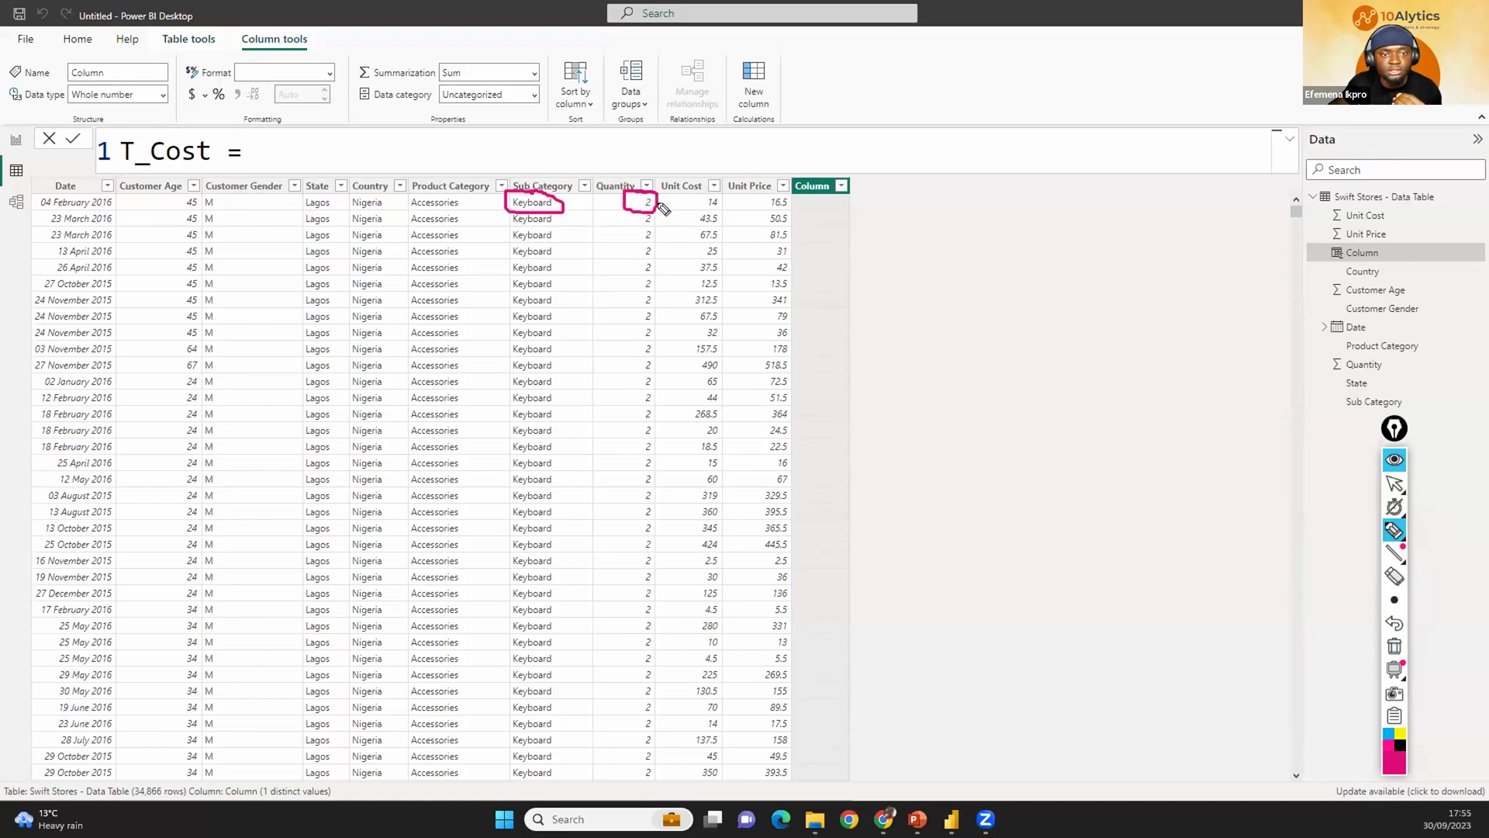
mouse_move(715, 194)
mouse_down()
mouse_move(695, 206)
mouse_move(705, 212)
mouse_move(725, 209)
mouse_move(715, 190)
mouse_move(655, 180)
mouse_move(674, 167)
mouse_move(716, 194)
mouse_move(675, 164)
mouse_move(688, 144)
mouse_up()
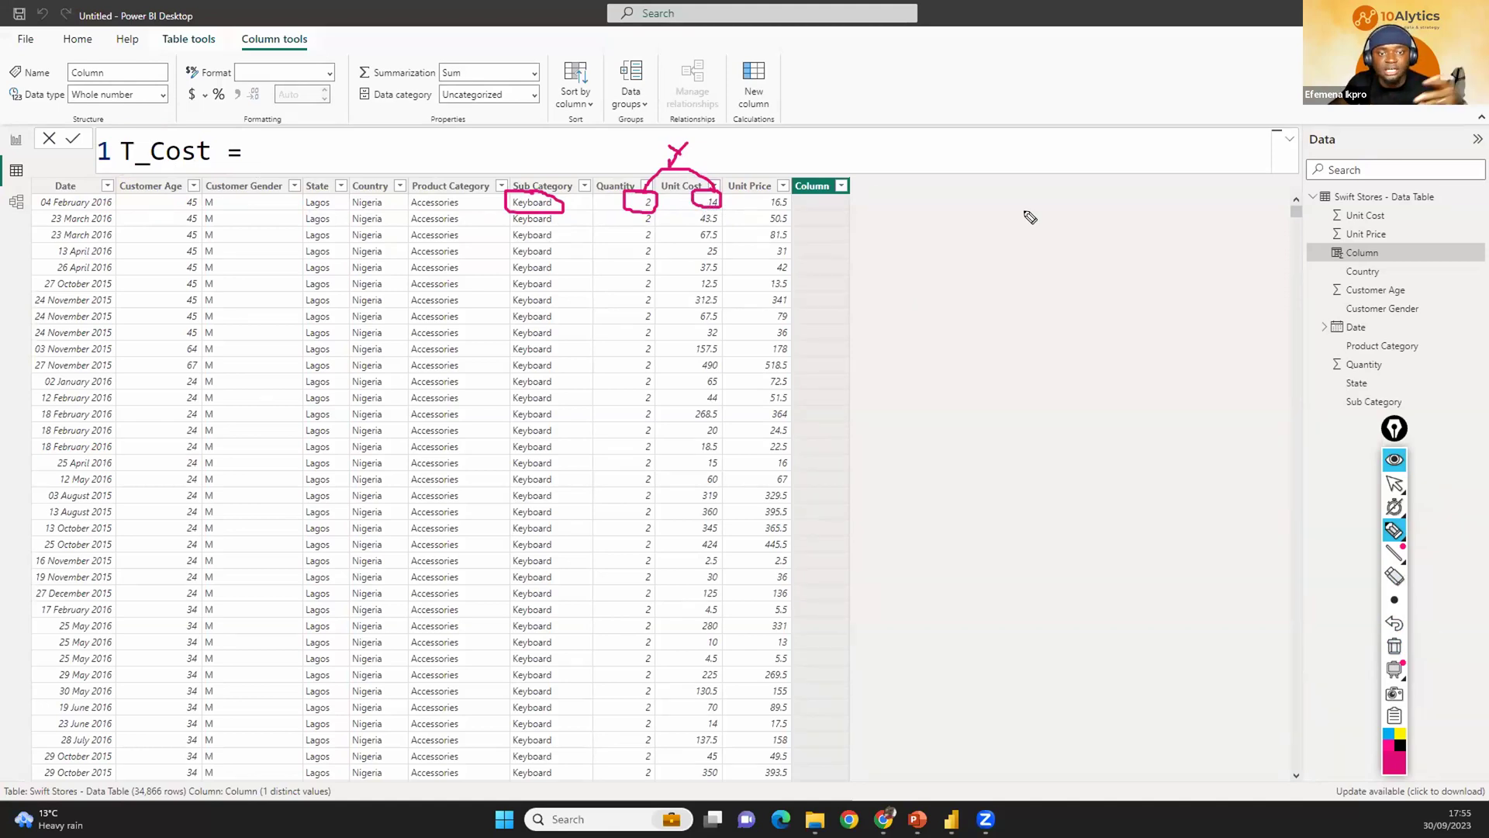
Clear the drawn annotations and insert the Quantity column of 'Swift Stores - Data Table' into the T_Cost formula.
click(1393, 483)
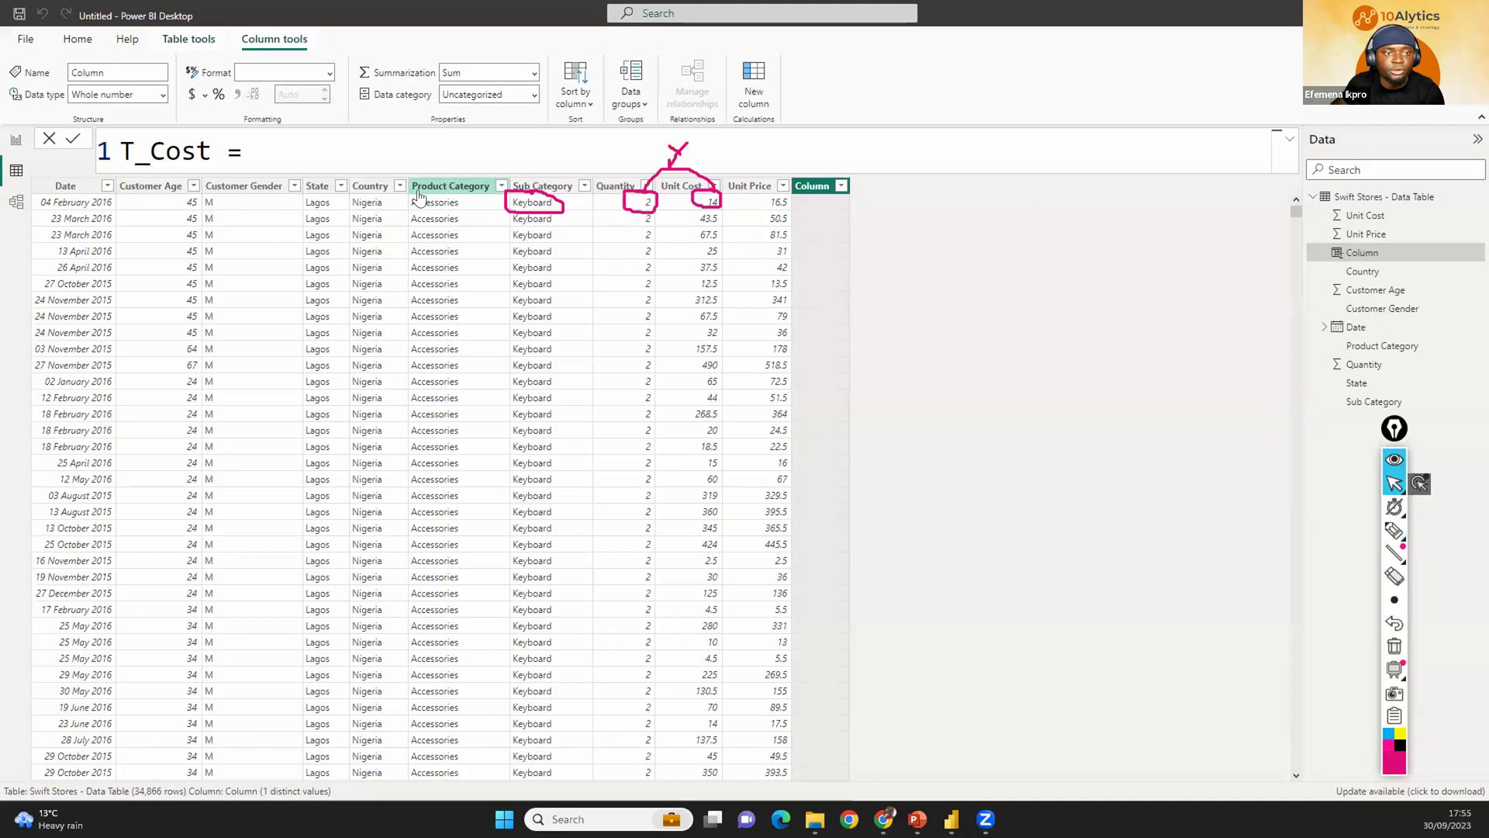
click(1394, 645)
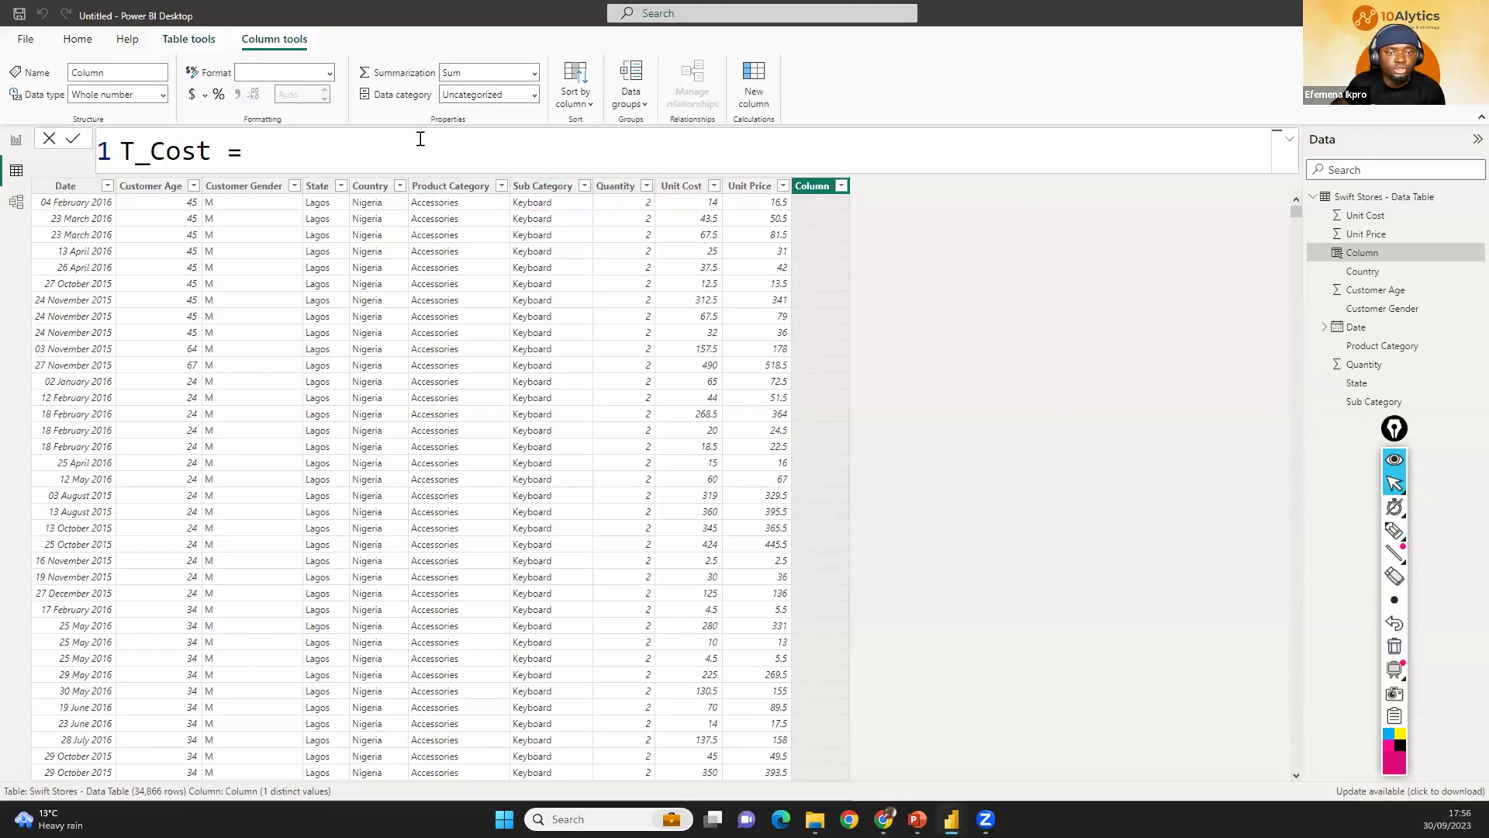
text(Qu)
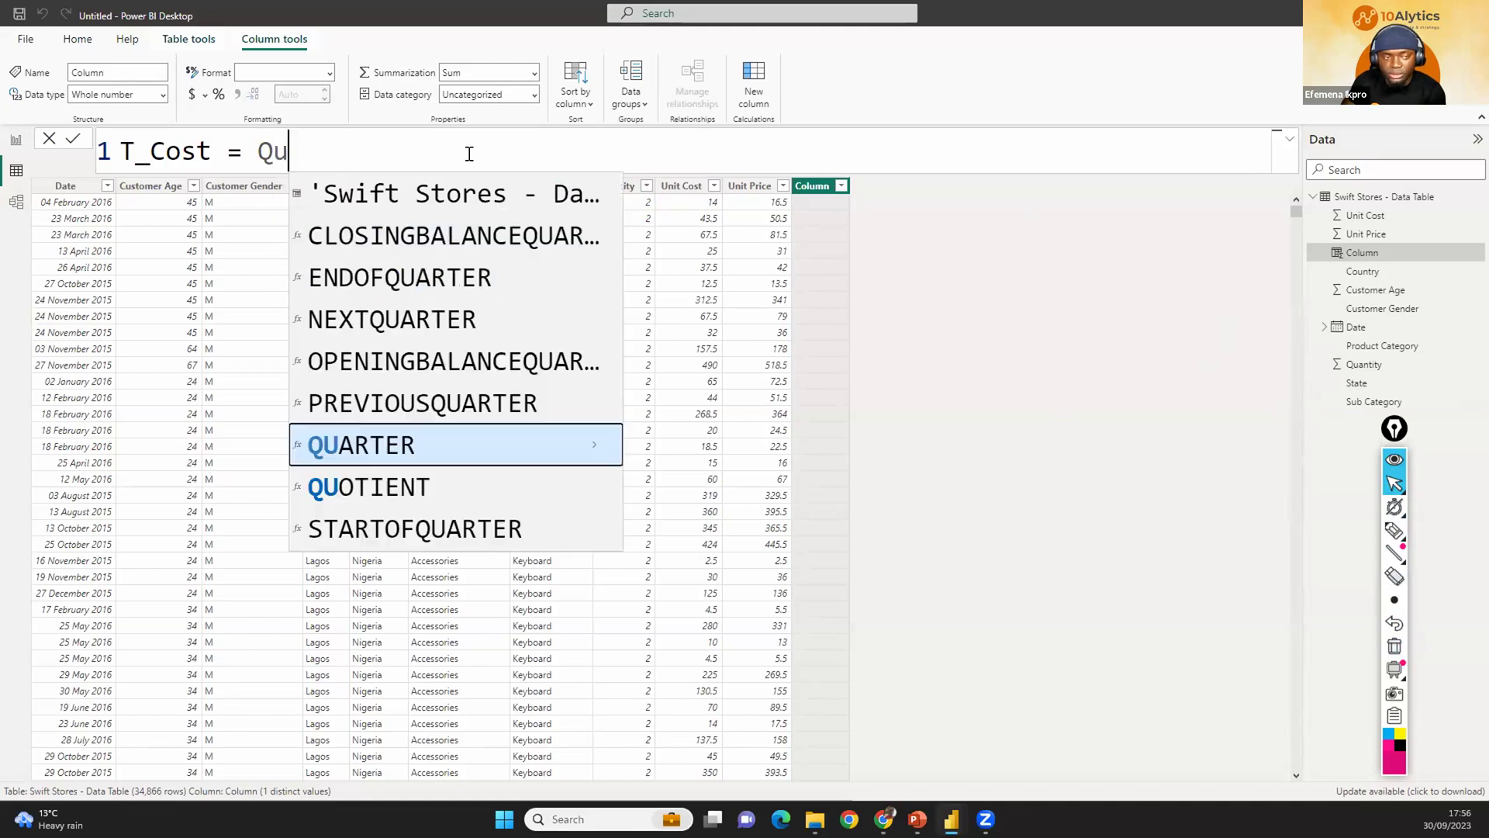
text(antit)
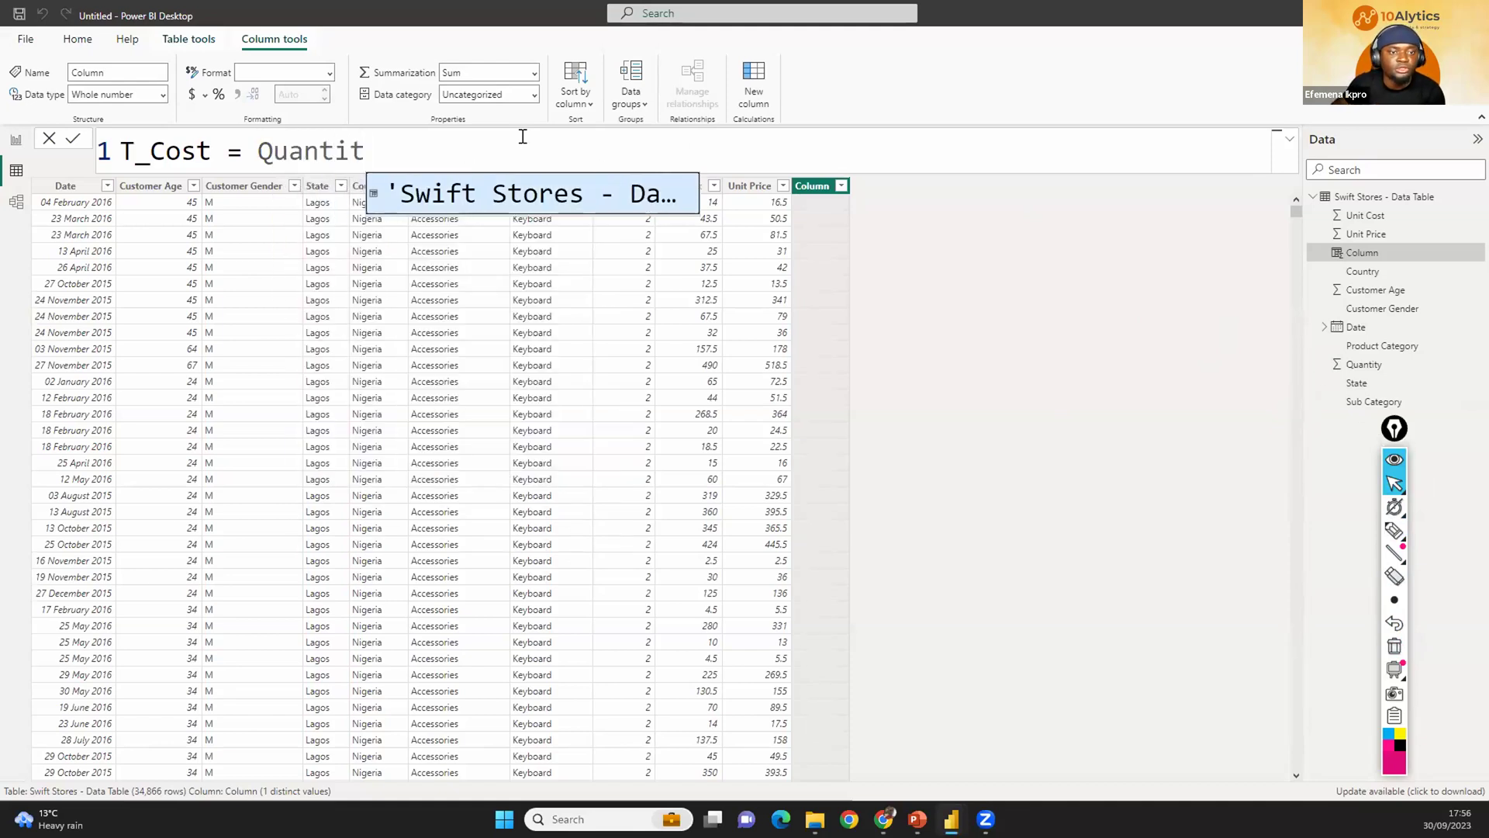
scroll(521, 136, down, 3)
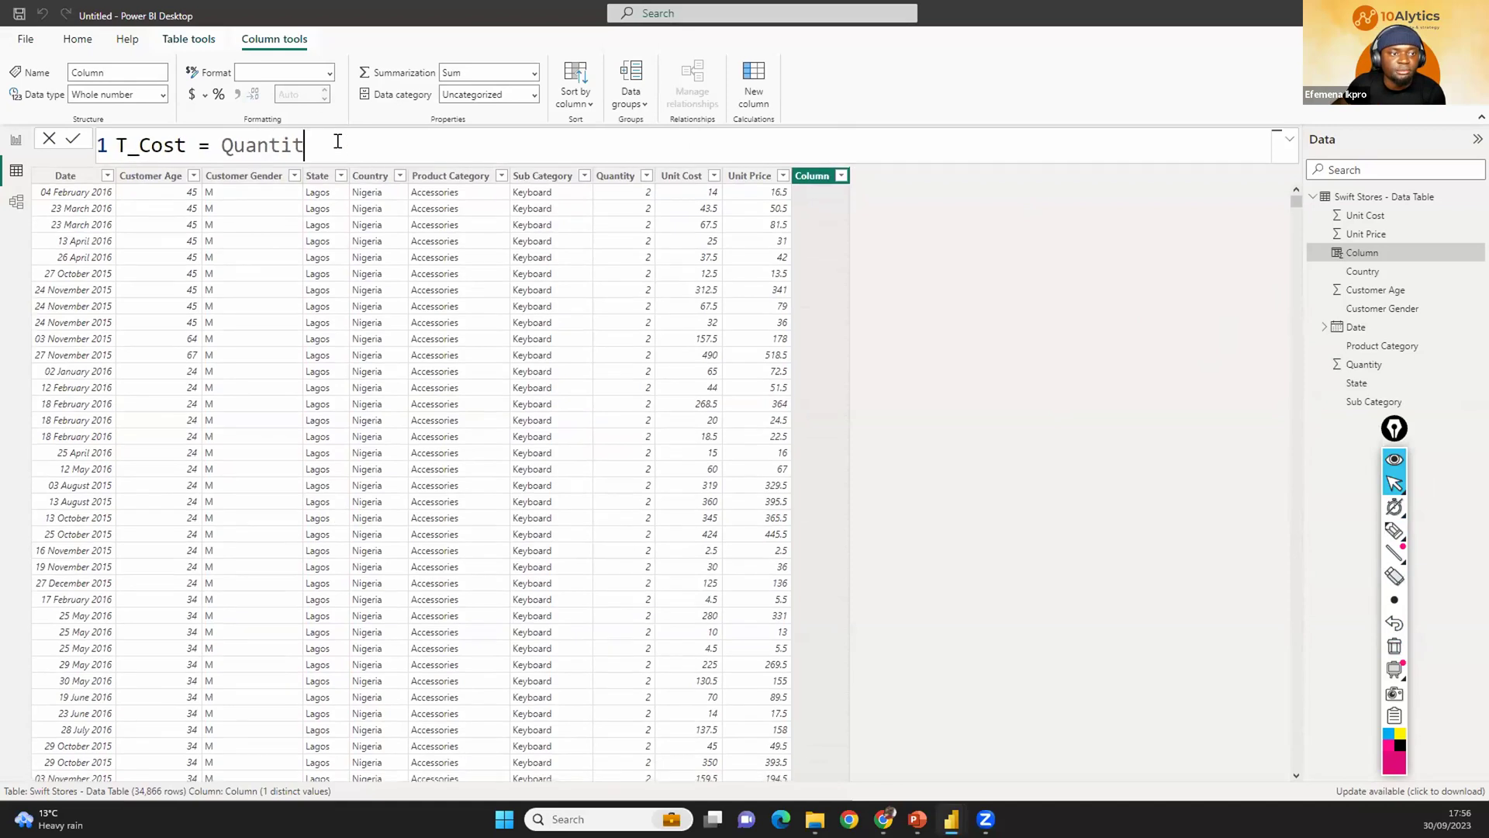
key(BackSpace)
text(y)
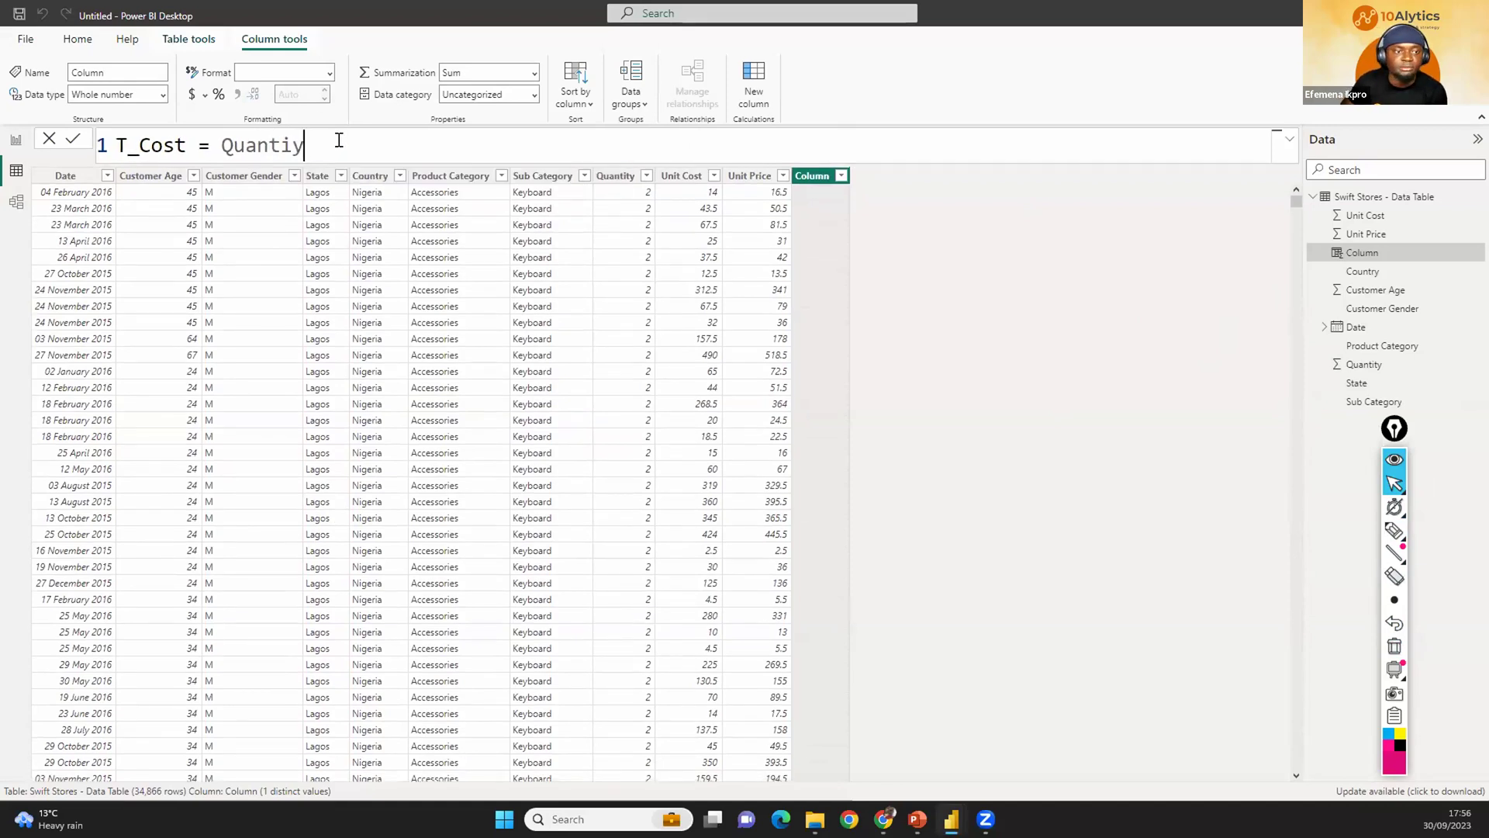
key(BackSpace)
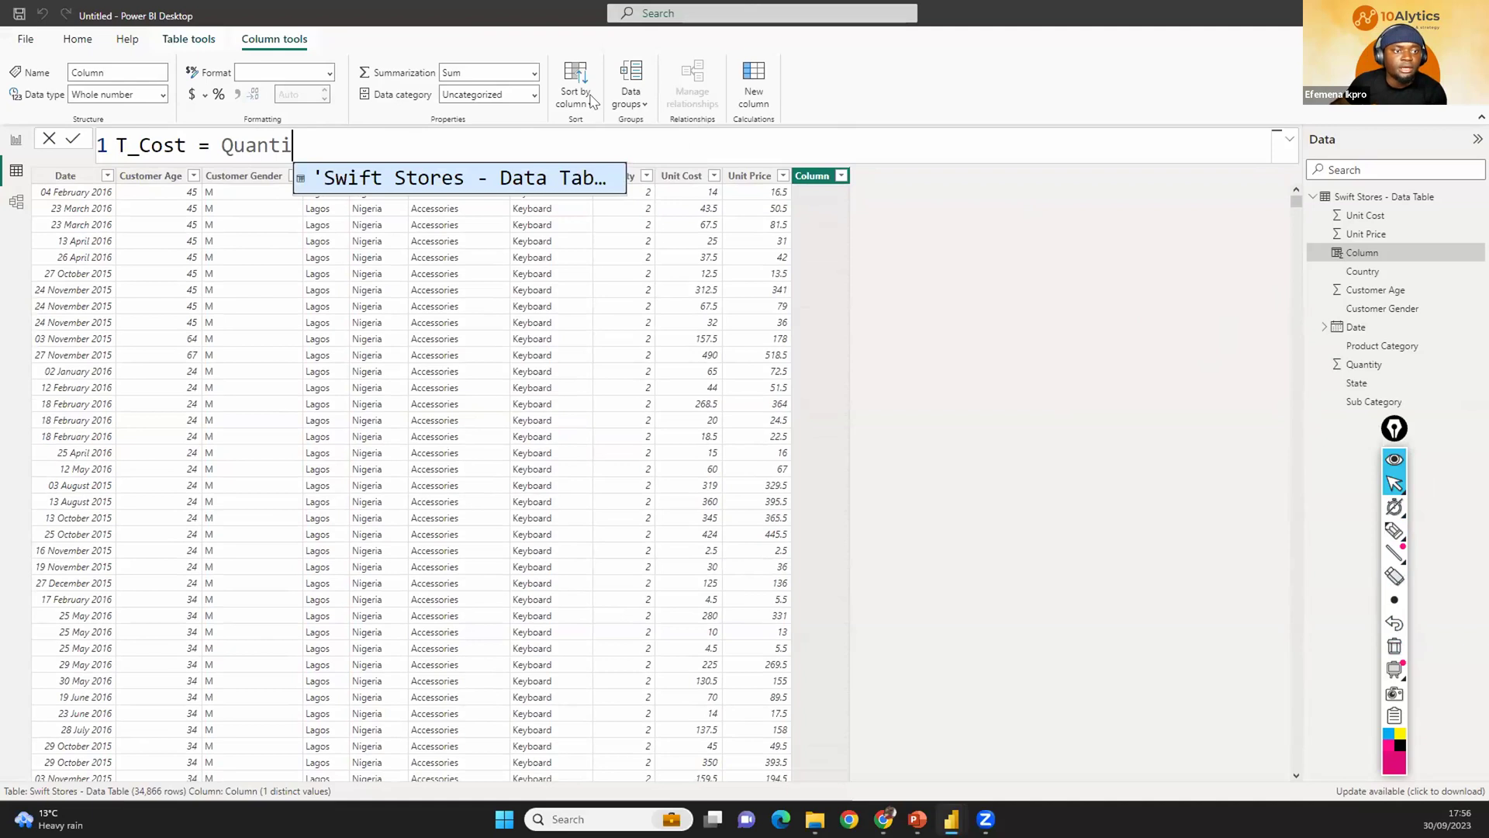
click(416, 183)
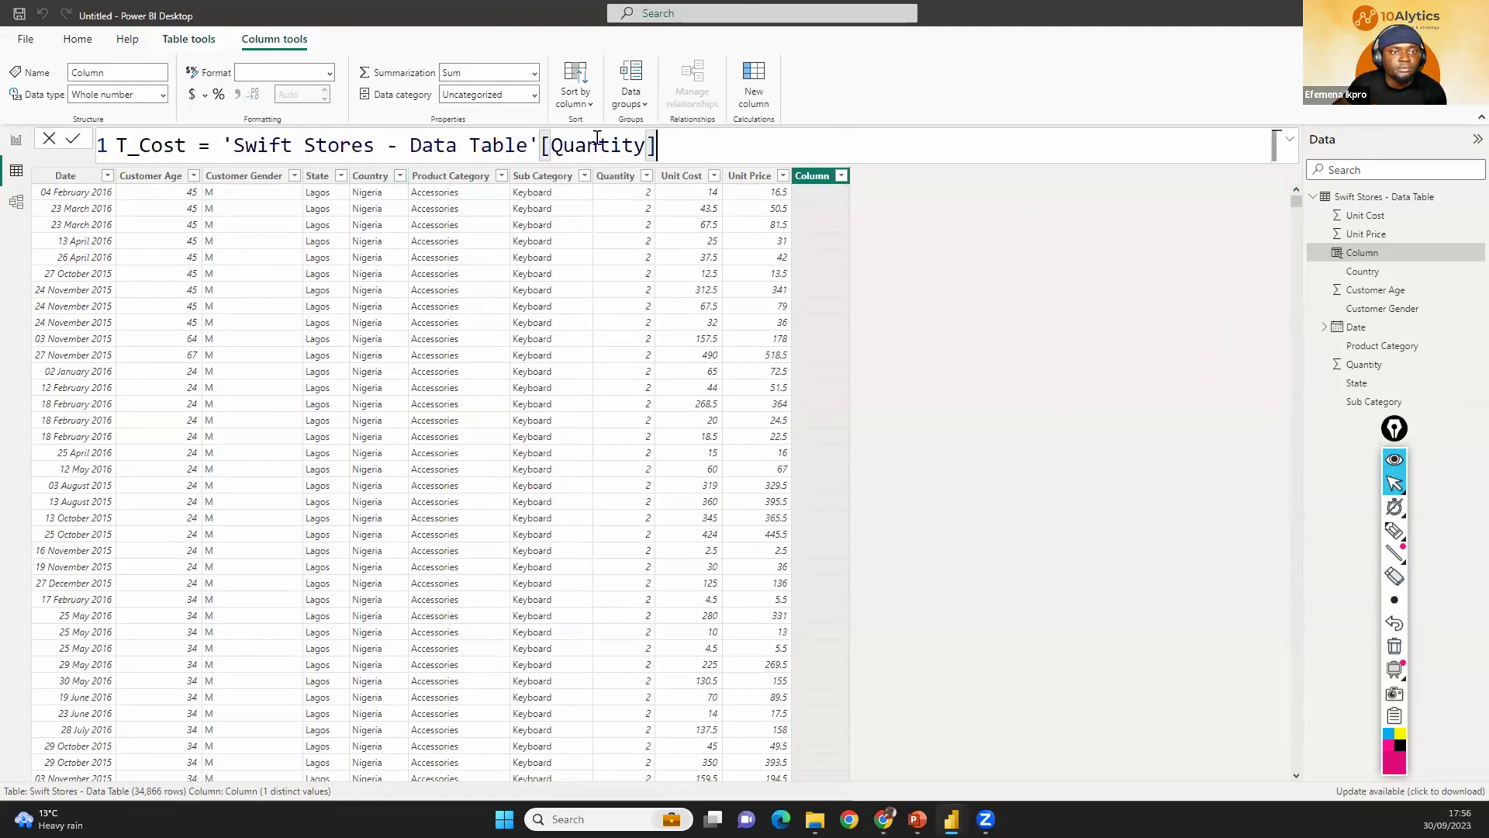
drag(650, 138, 545, 136)
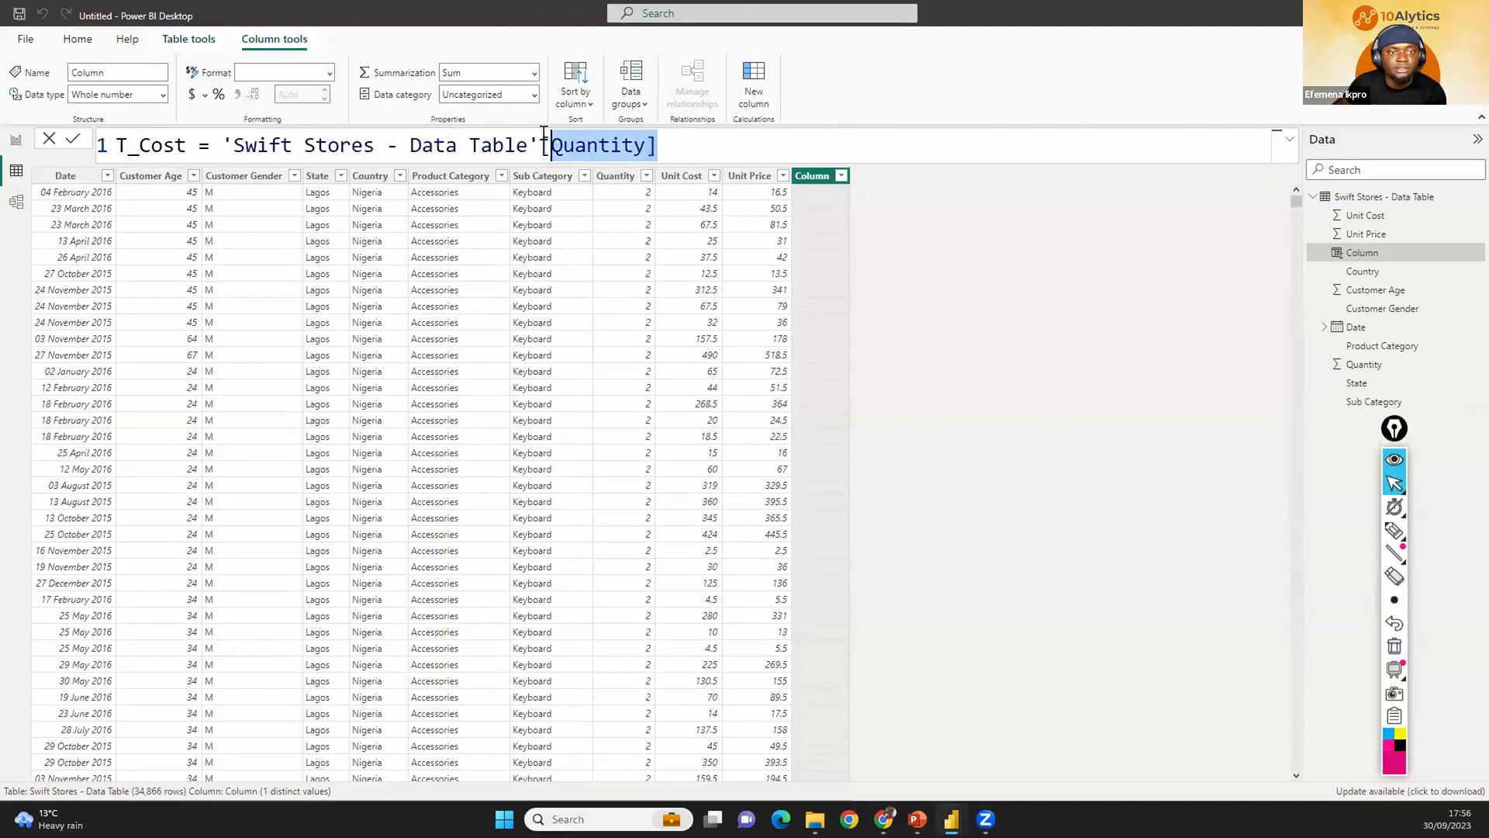
Complete the T_Cost formula by multiplying Quantity by the table's Unit Cost column, with the formula text reduced in size.
click(667, 139)
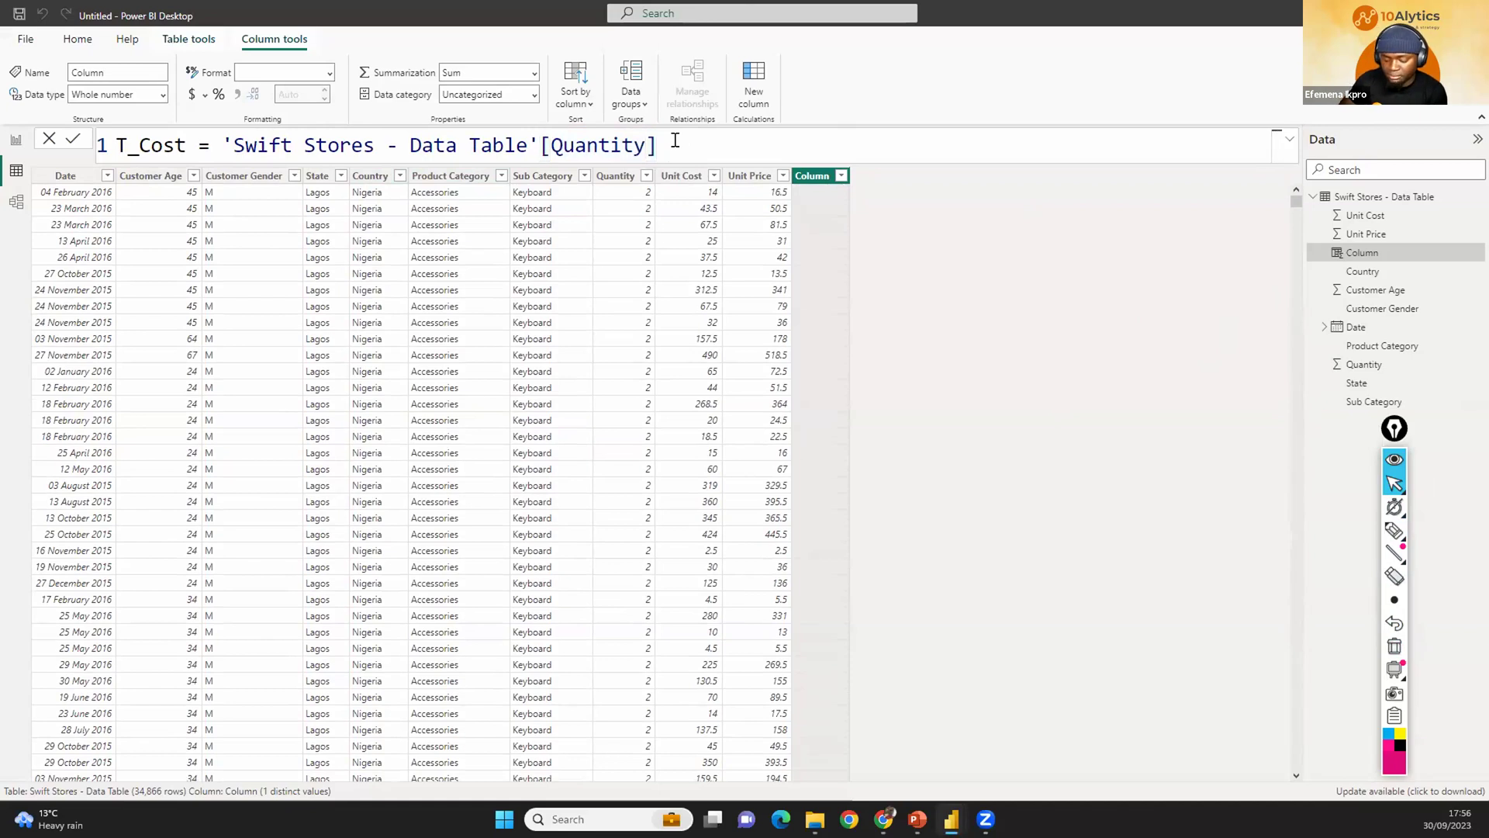
text(* unit)
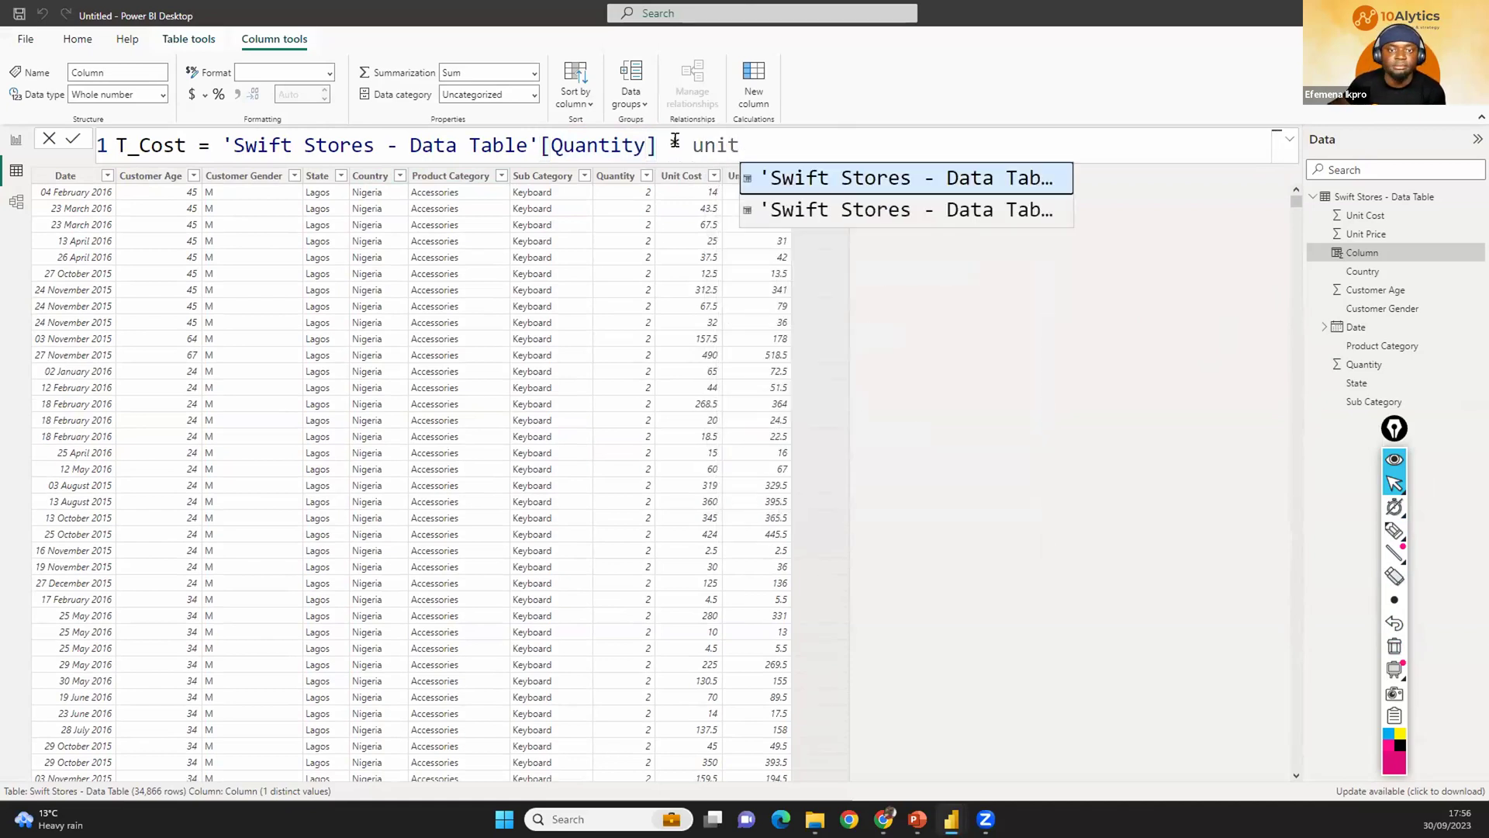
key(BackSpace)
key(BackSpace)
key(BackSpace)
key(BackSpace)
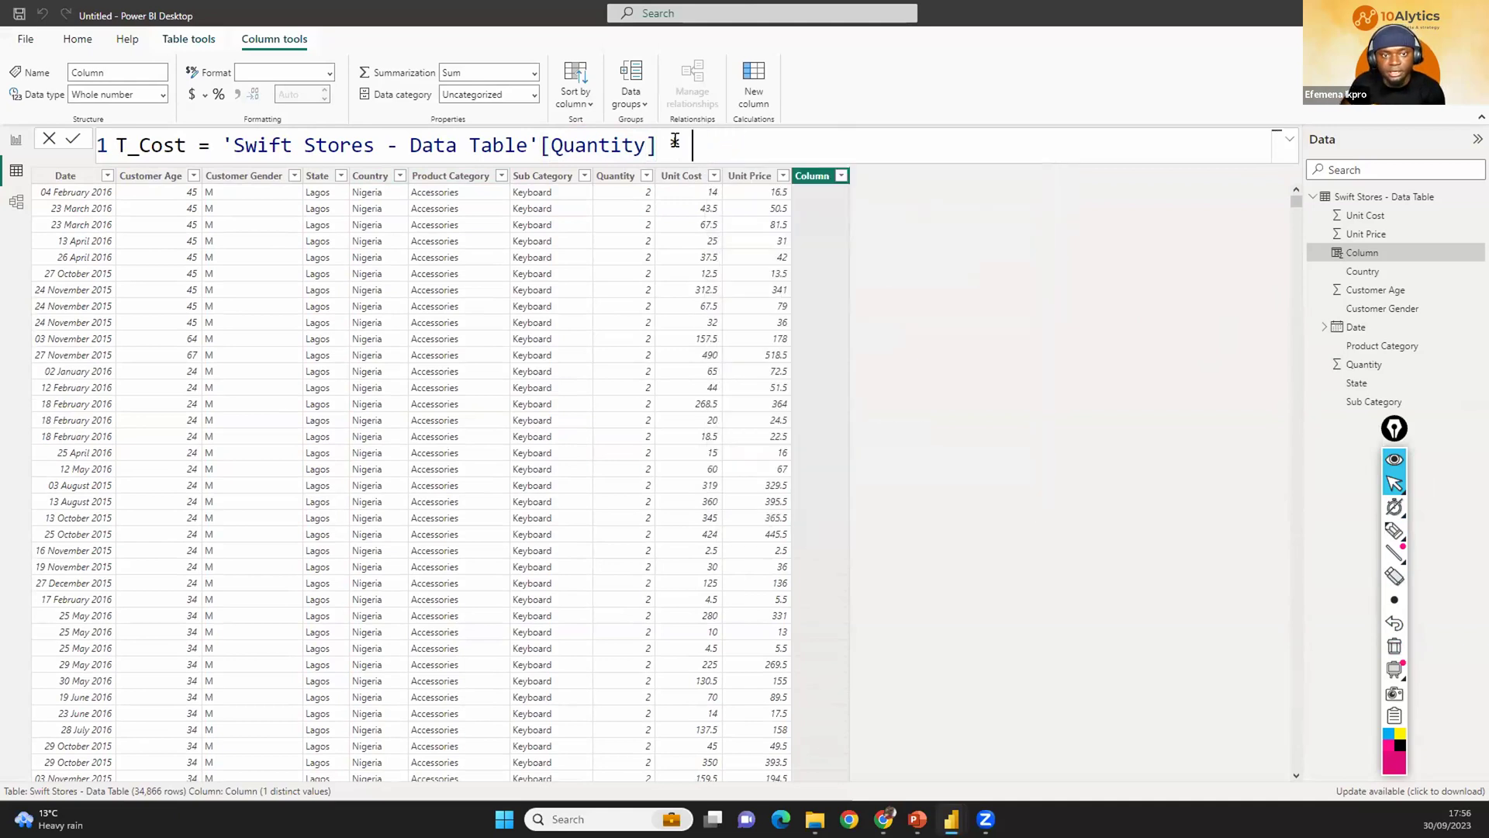
text(cost)
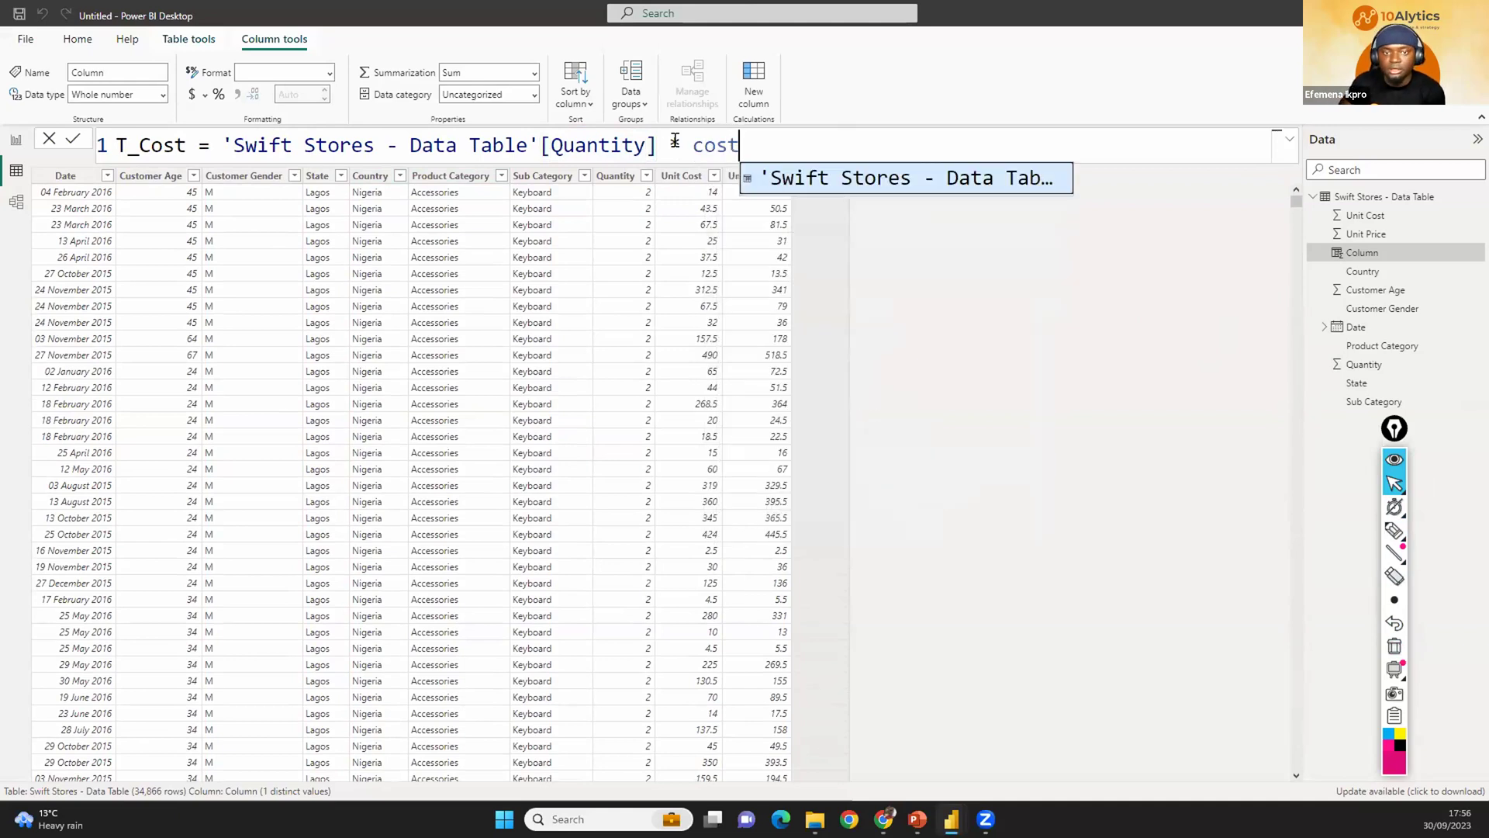
ctrl+scroll(671, 139, down, 2)
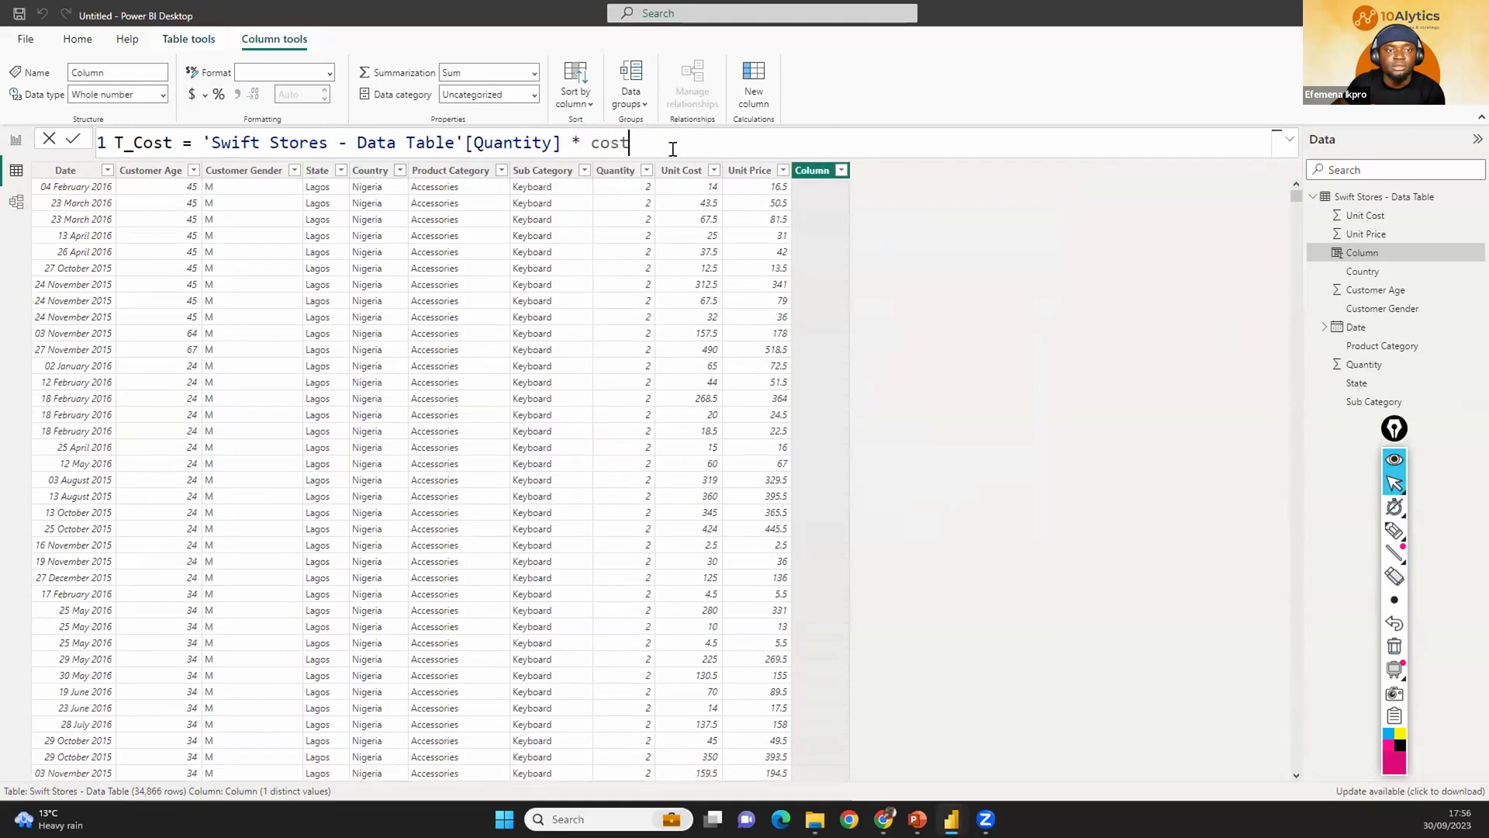
key(BackSpace)
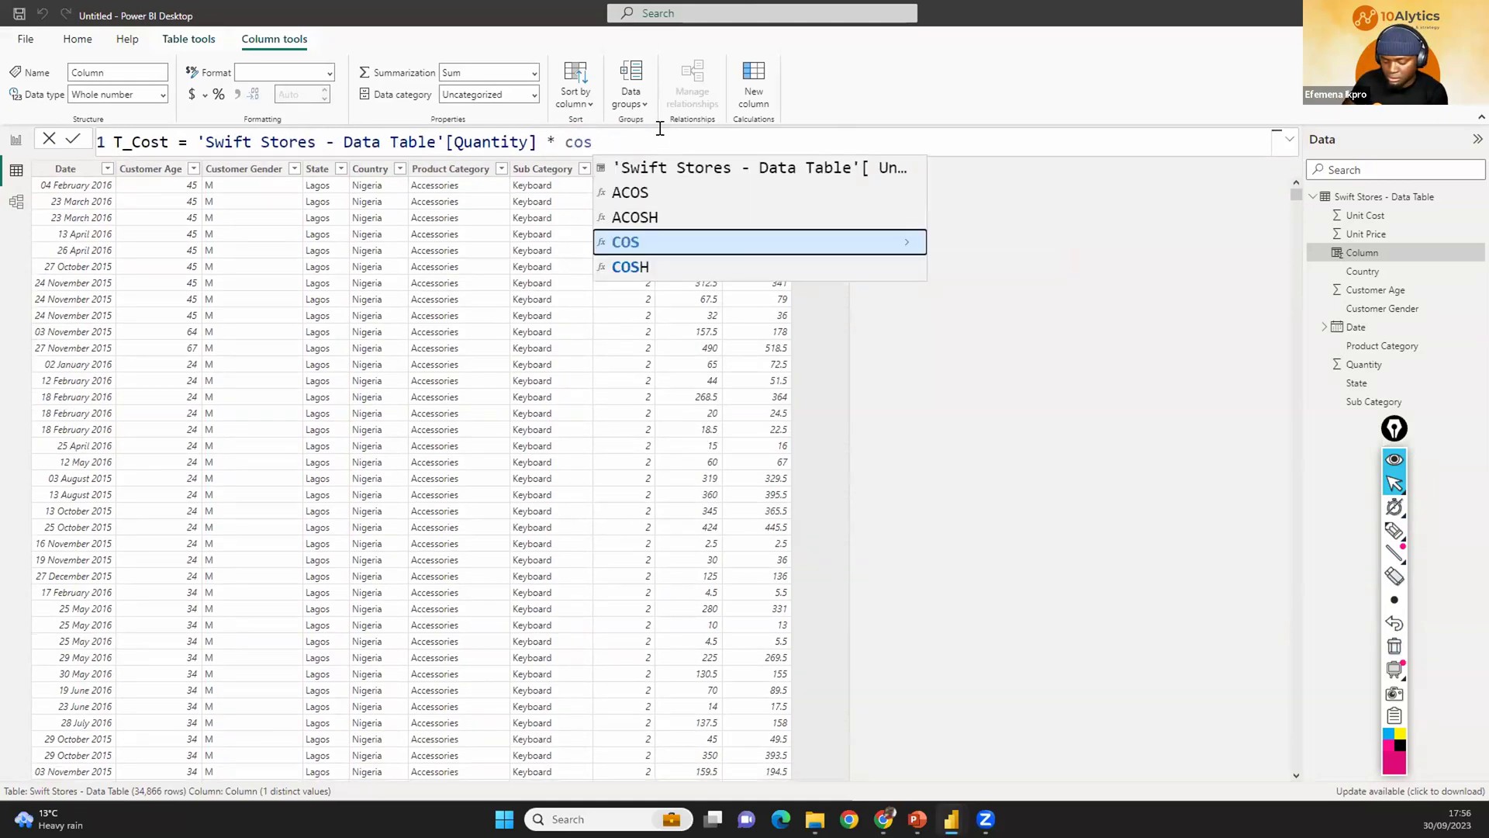
text(cis)
key(BackSpace)
key(BackSpace)
key(BackSpace)
key(BackSpace)
key(BackSpace)
text(s)
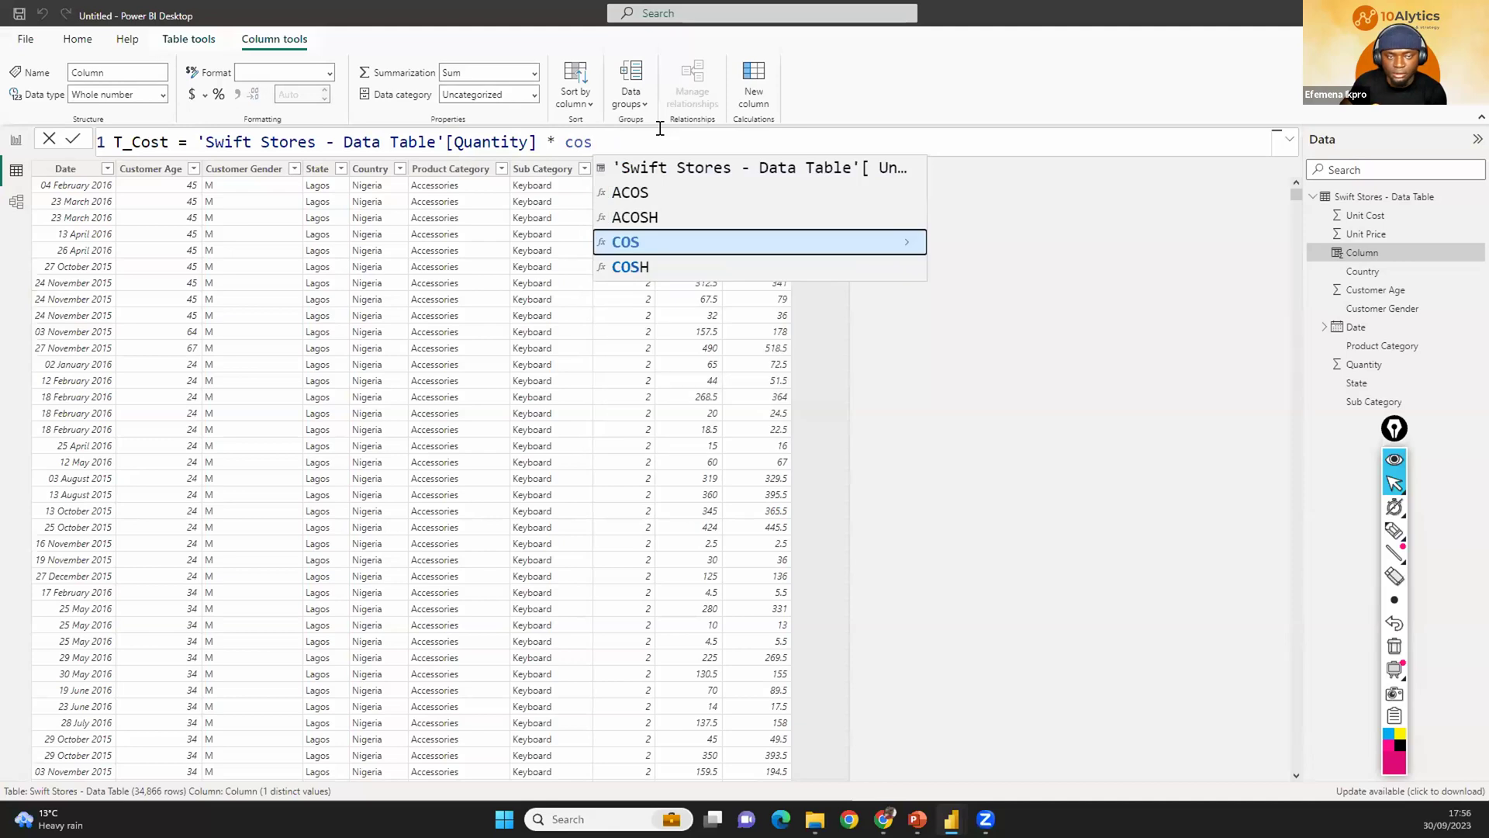
click(842, 170)
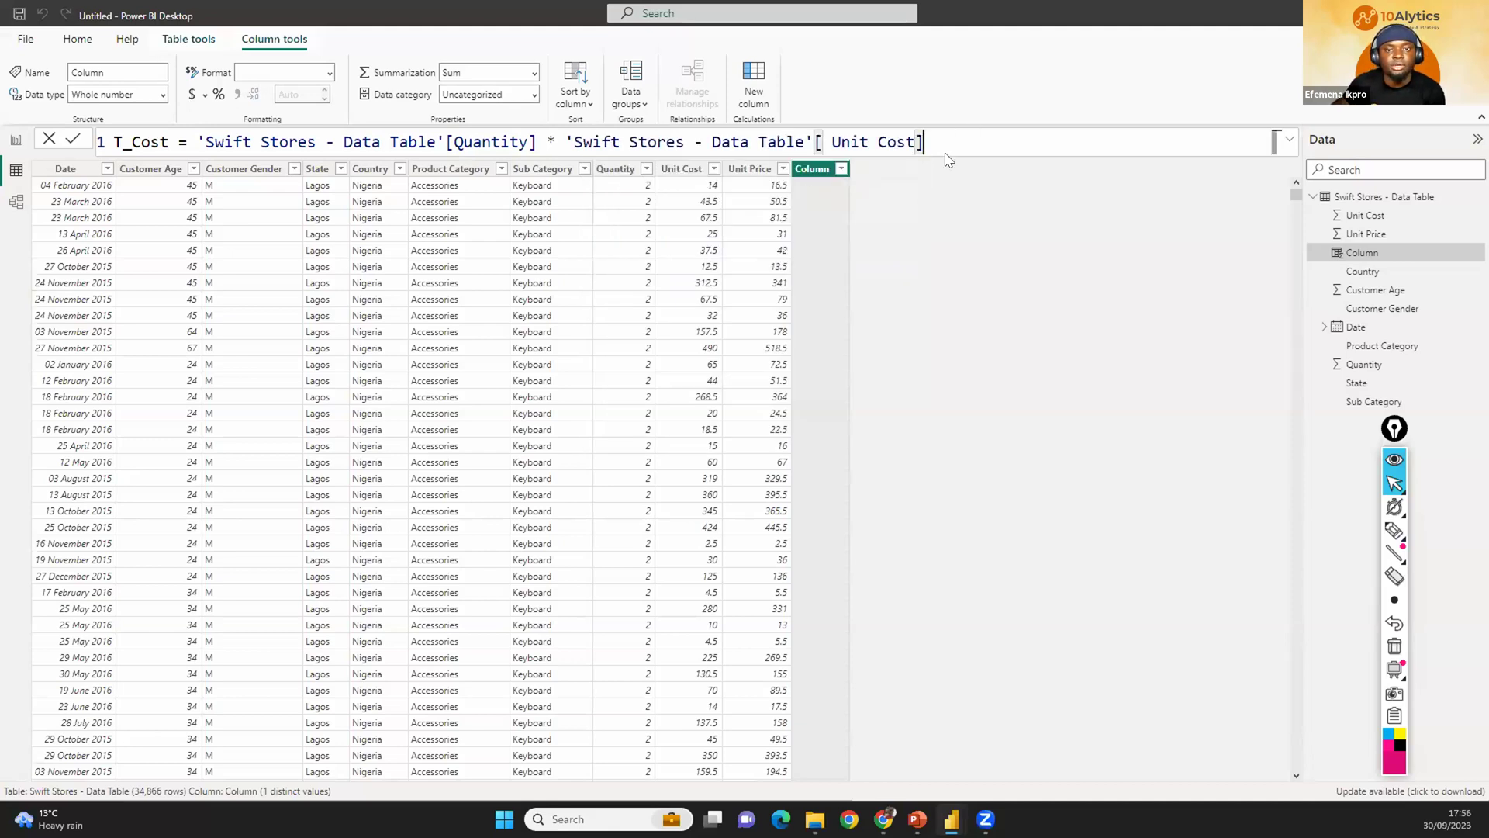
Highlight T_Cost, Quantity, the multiplication sign and Unit Cost in turn within the formula, and commit the calculated column.
drag(178, 142, 100, 138)
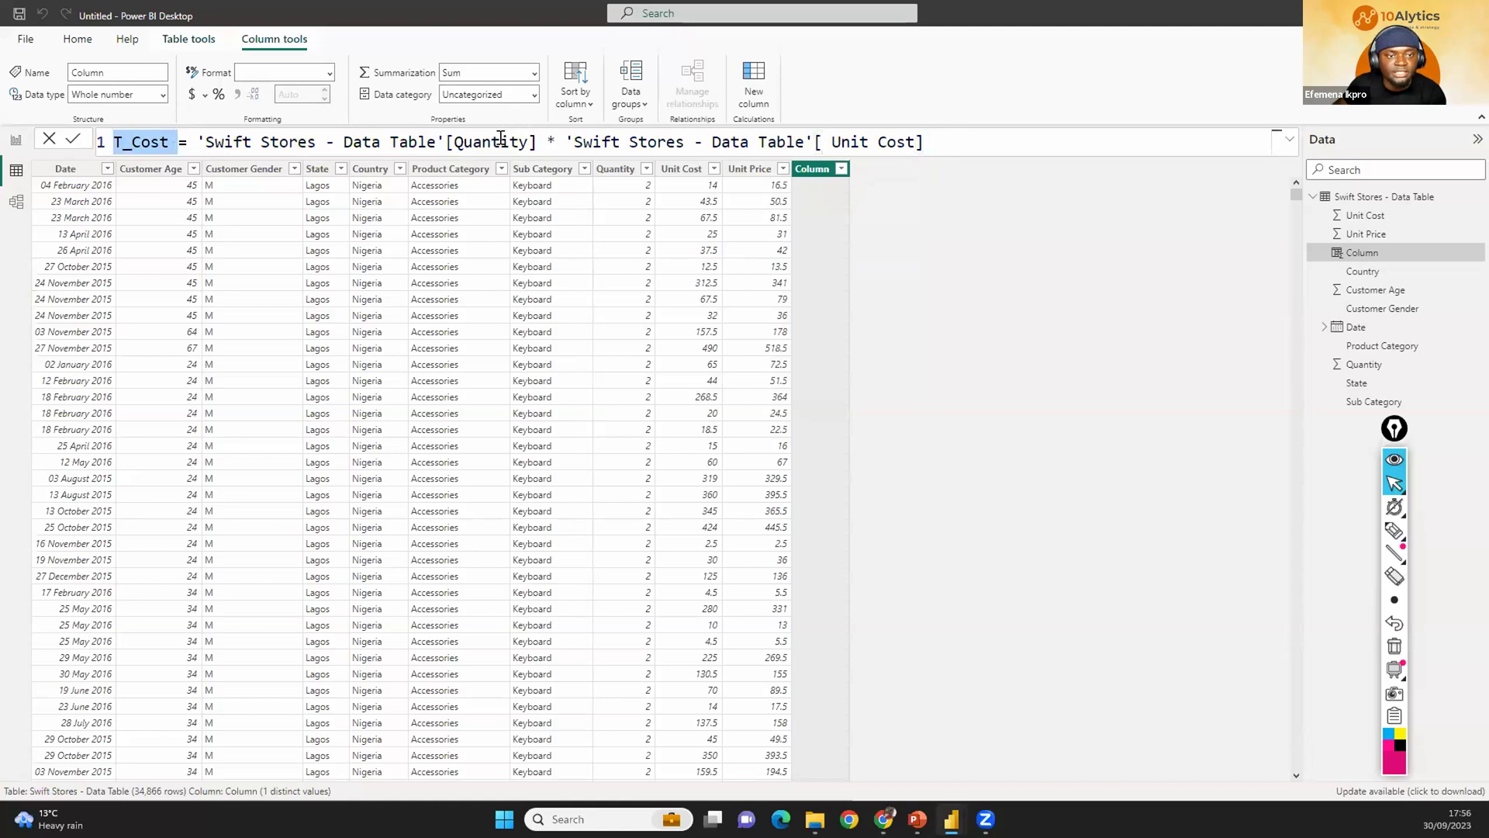
drag(530, 141, 425, 141)
drag(546, 141, 554, 141)
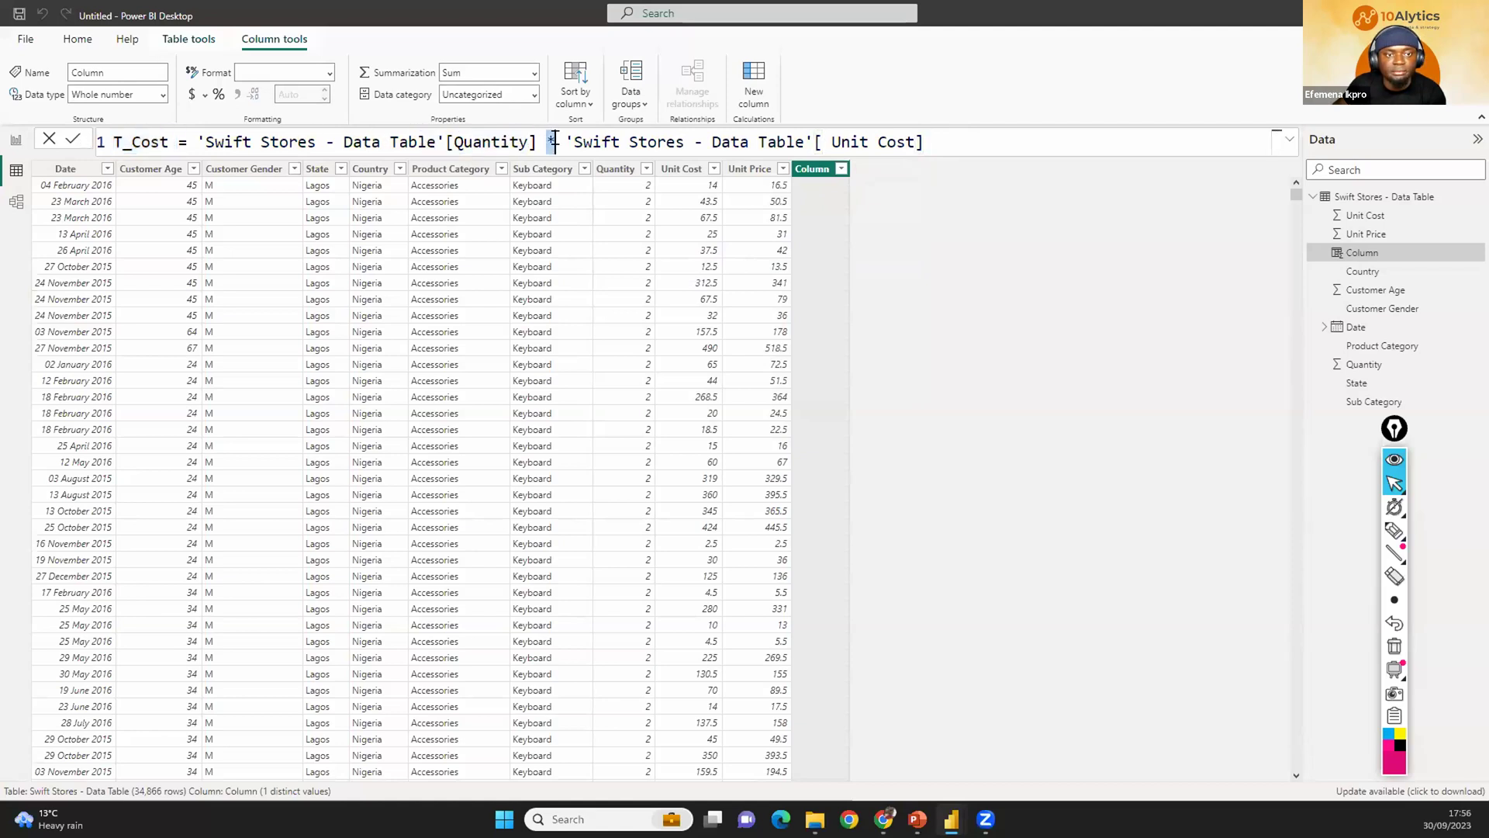
drag(835, 139, 918, 138)
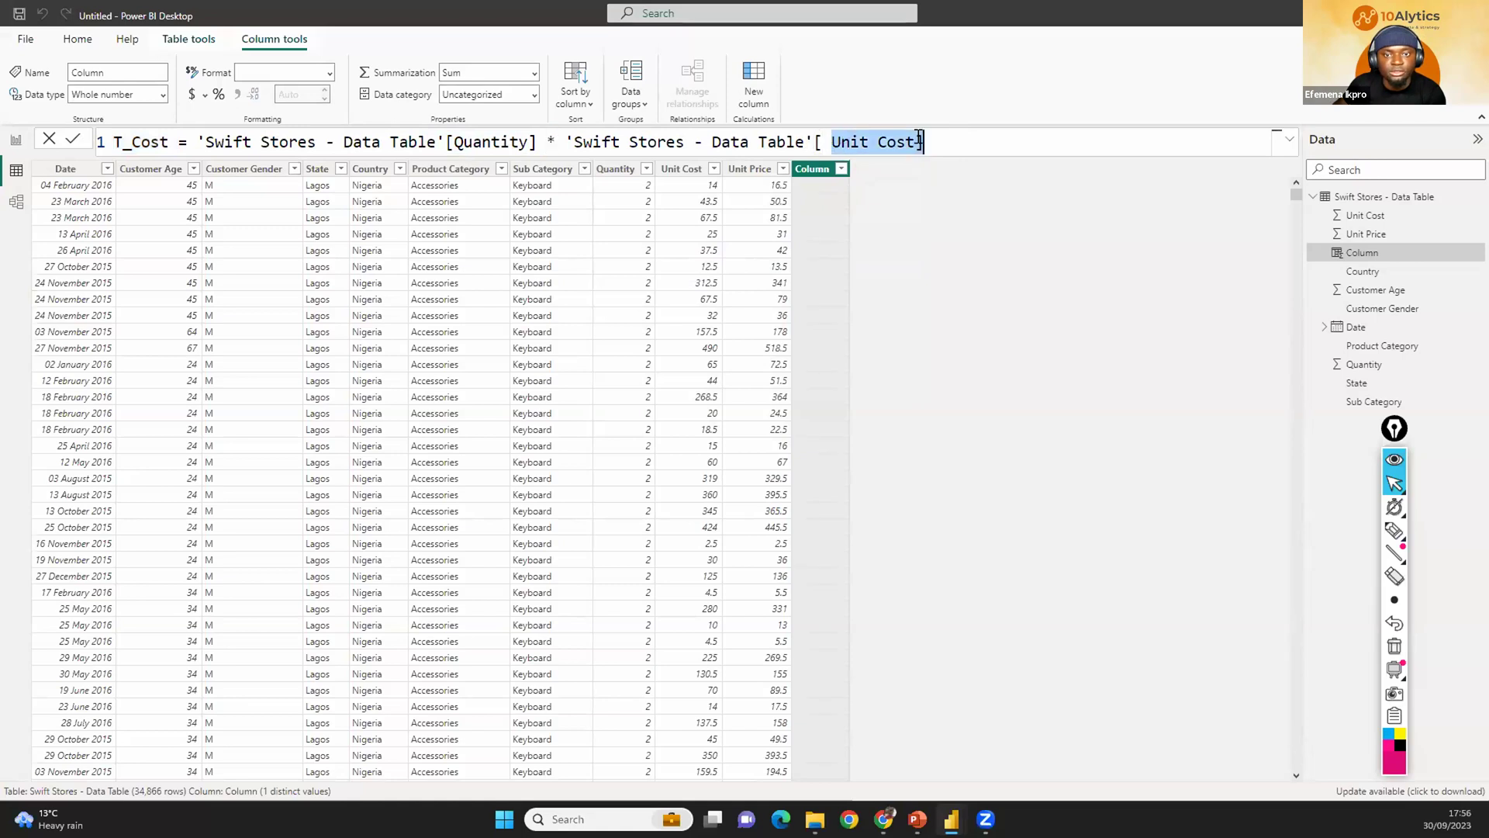
key(Return)
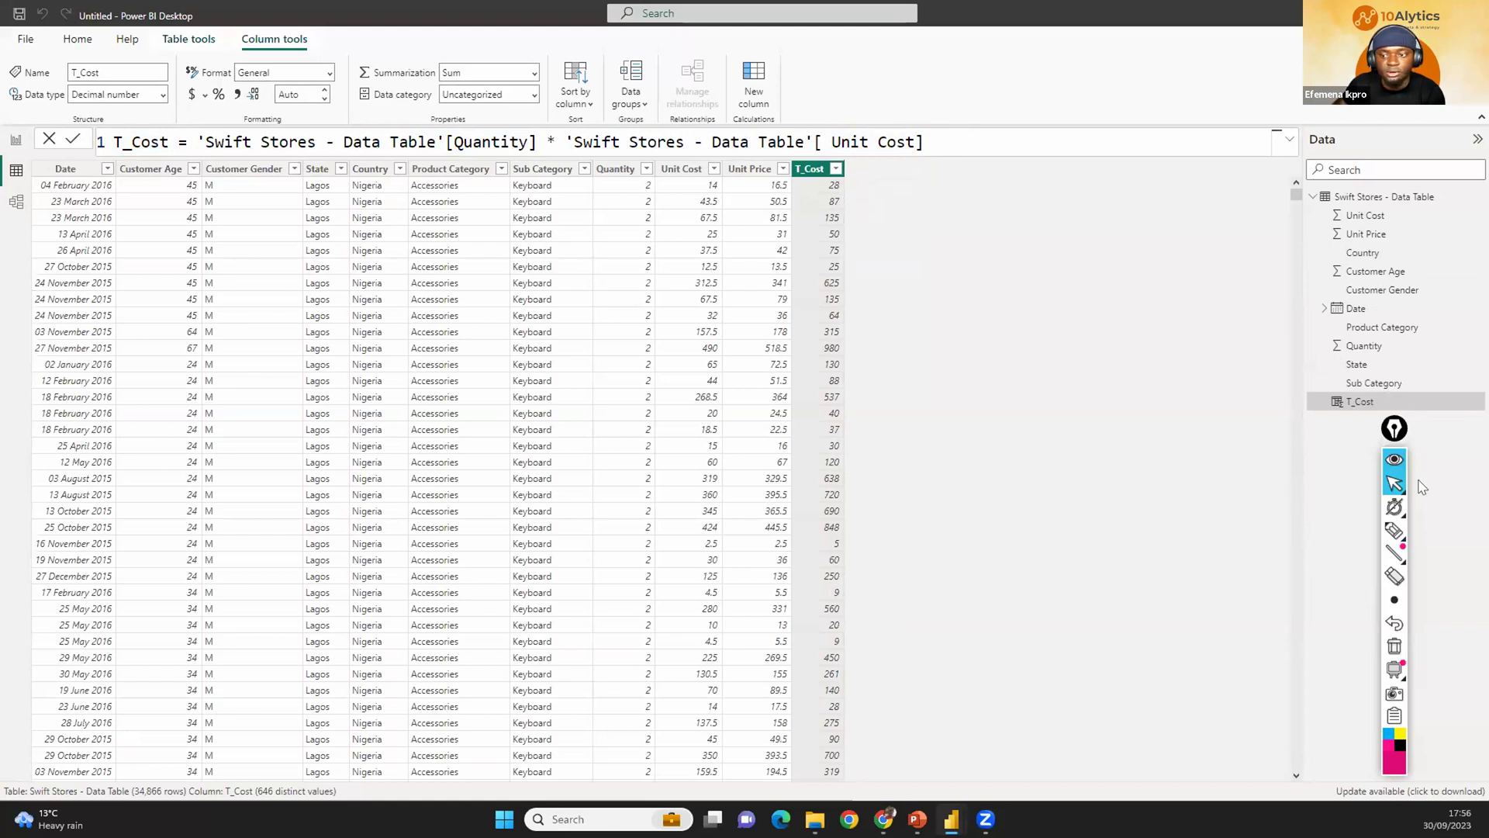
Circle the first row's T_Cost value with the pen, draw a line out from it, and clear the annotation.
click(1388, 531)
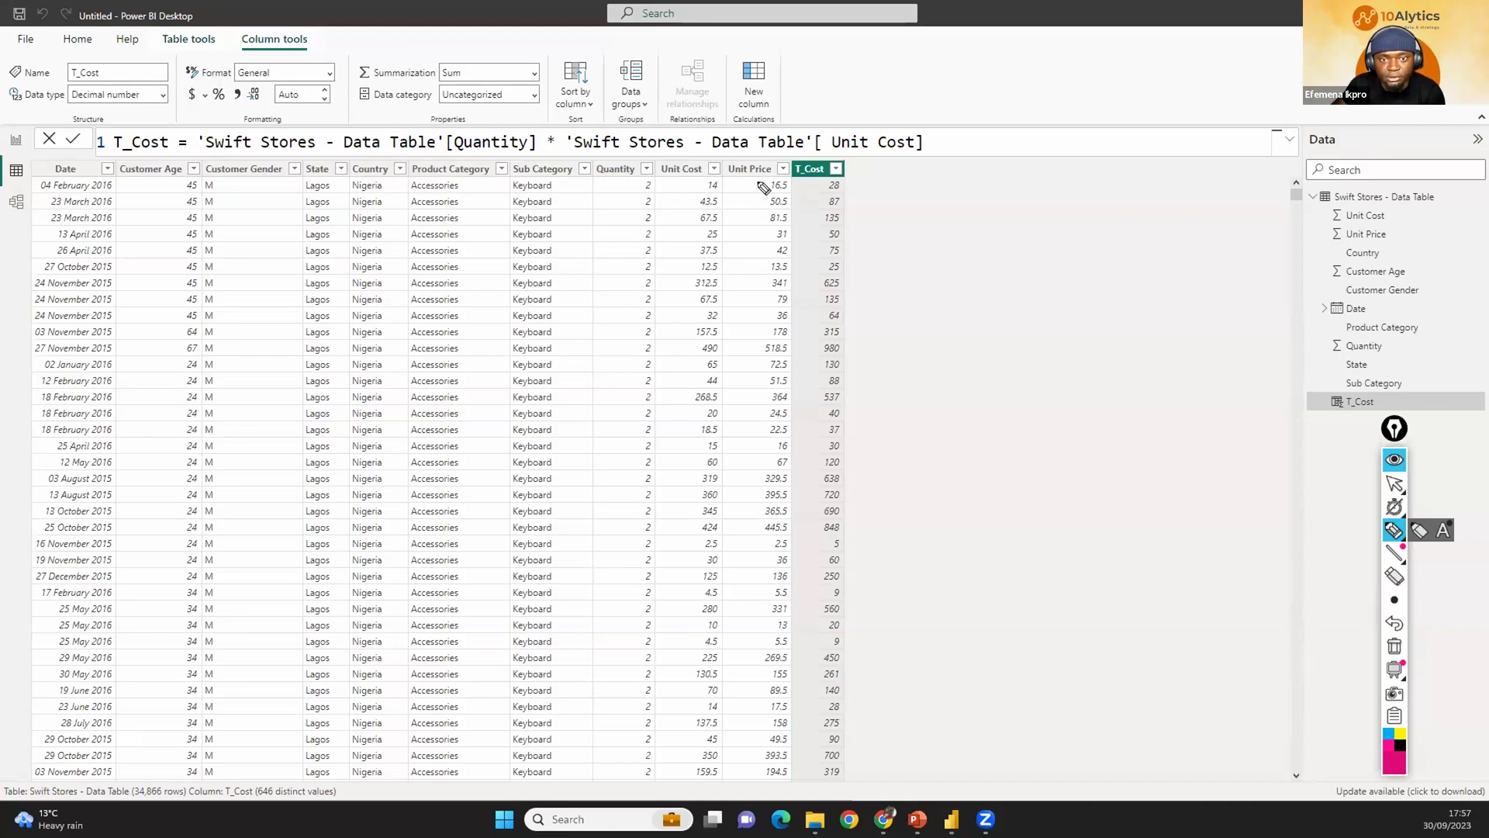
mouse_move(840, 167)
mouse_down()
mouse_move(813, 175)
mouse_move(827, 195)
mouse_move(847, 198)
mouse_move(853, 172)
mouse_move(891, 200)
mouse_up()
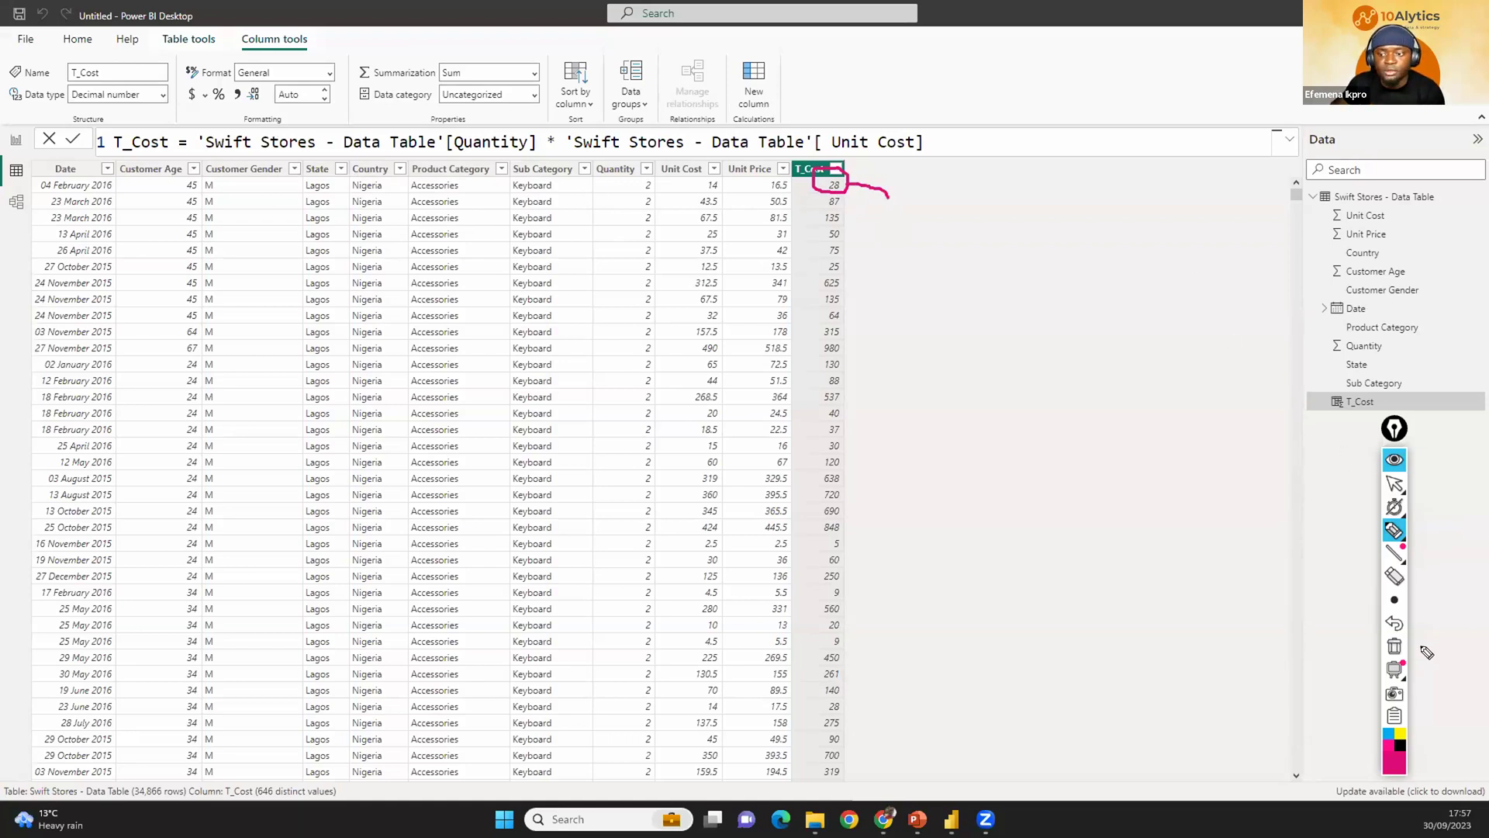
click(1394, 646)
click(1394, 460)
click(1391, 465)
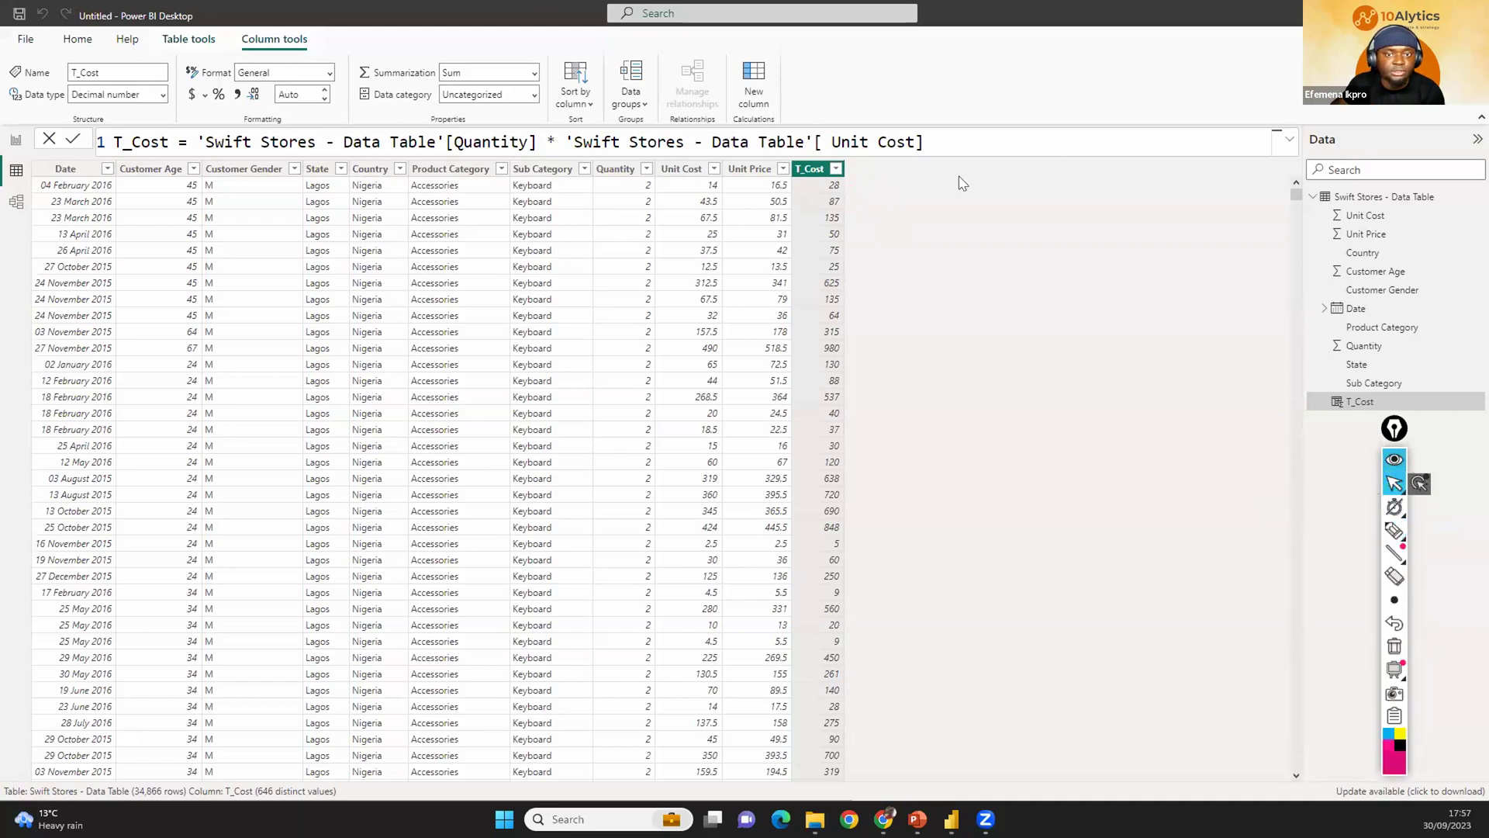
Add a new calculated column named T_revenue and start its formula with the Quantity column of 'Swift Stores - Data Table'.
click(753, 86)
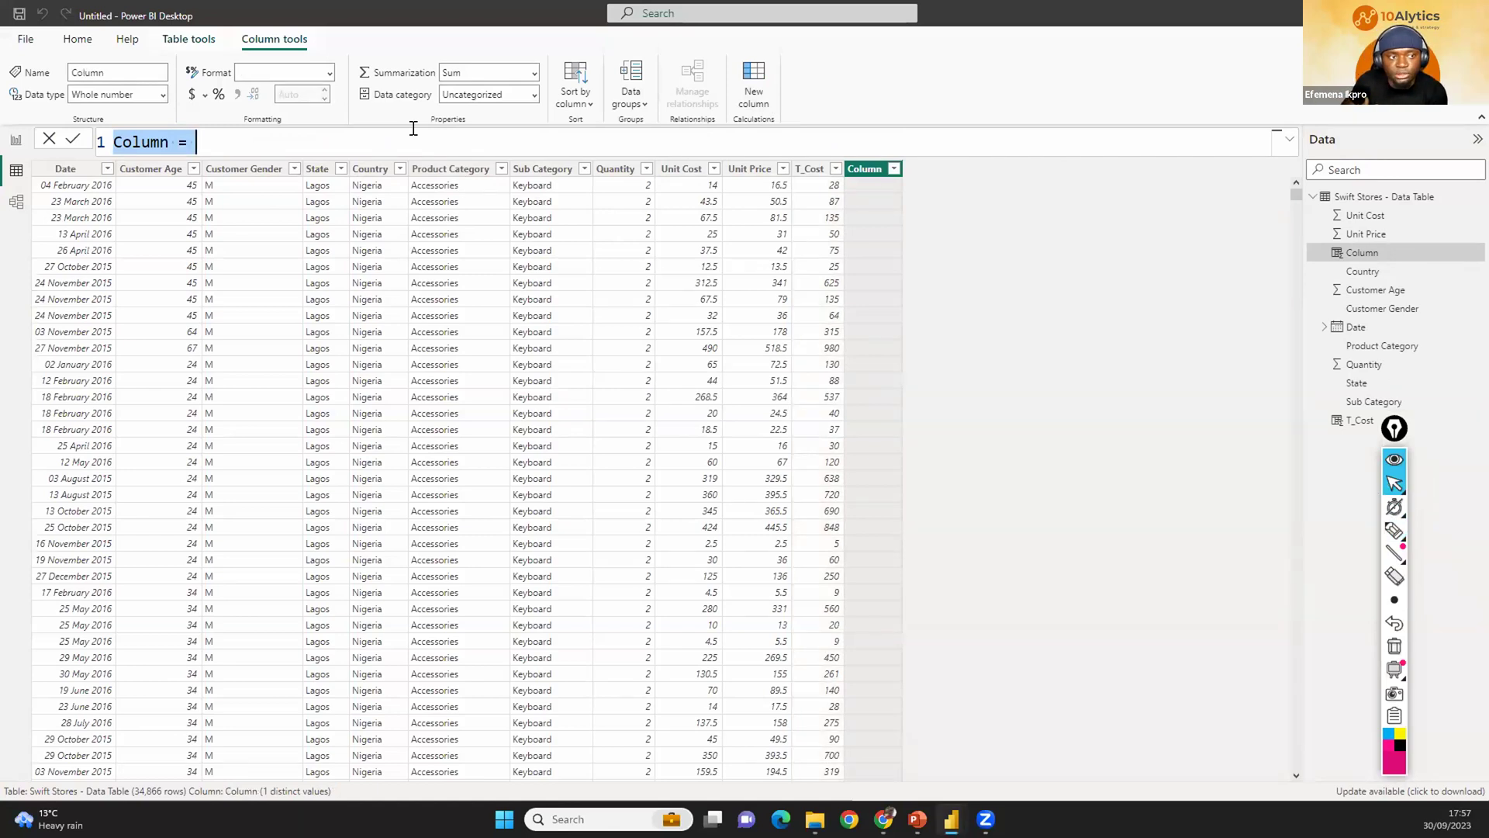
text(T_revenue)
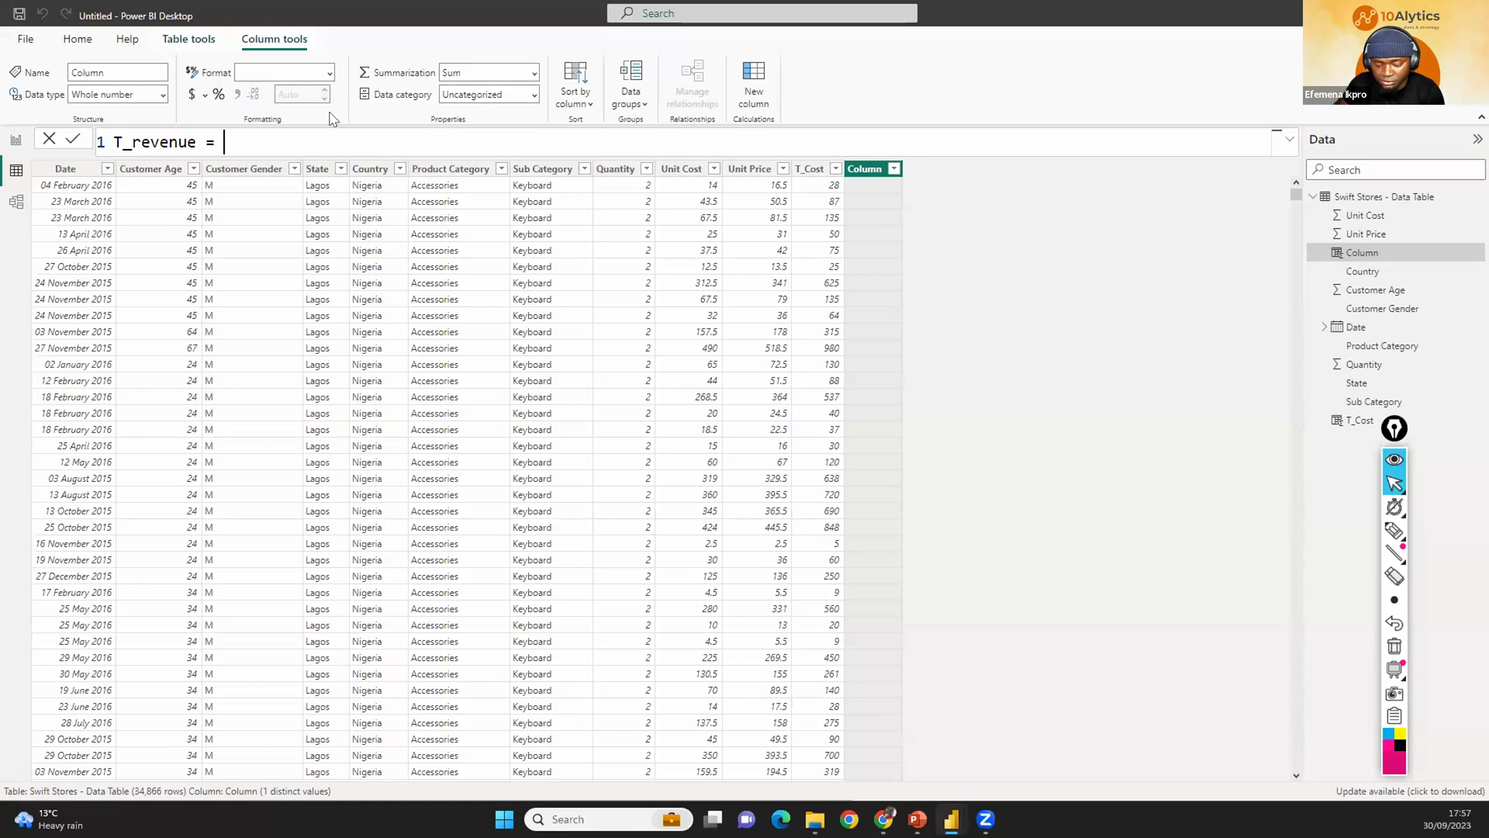
text(= quan)
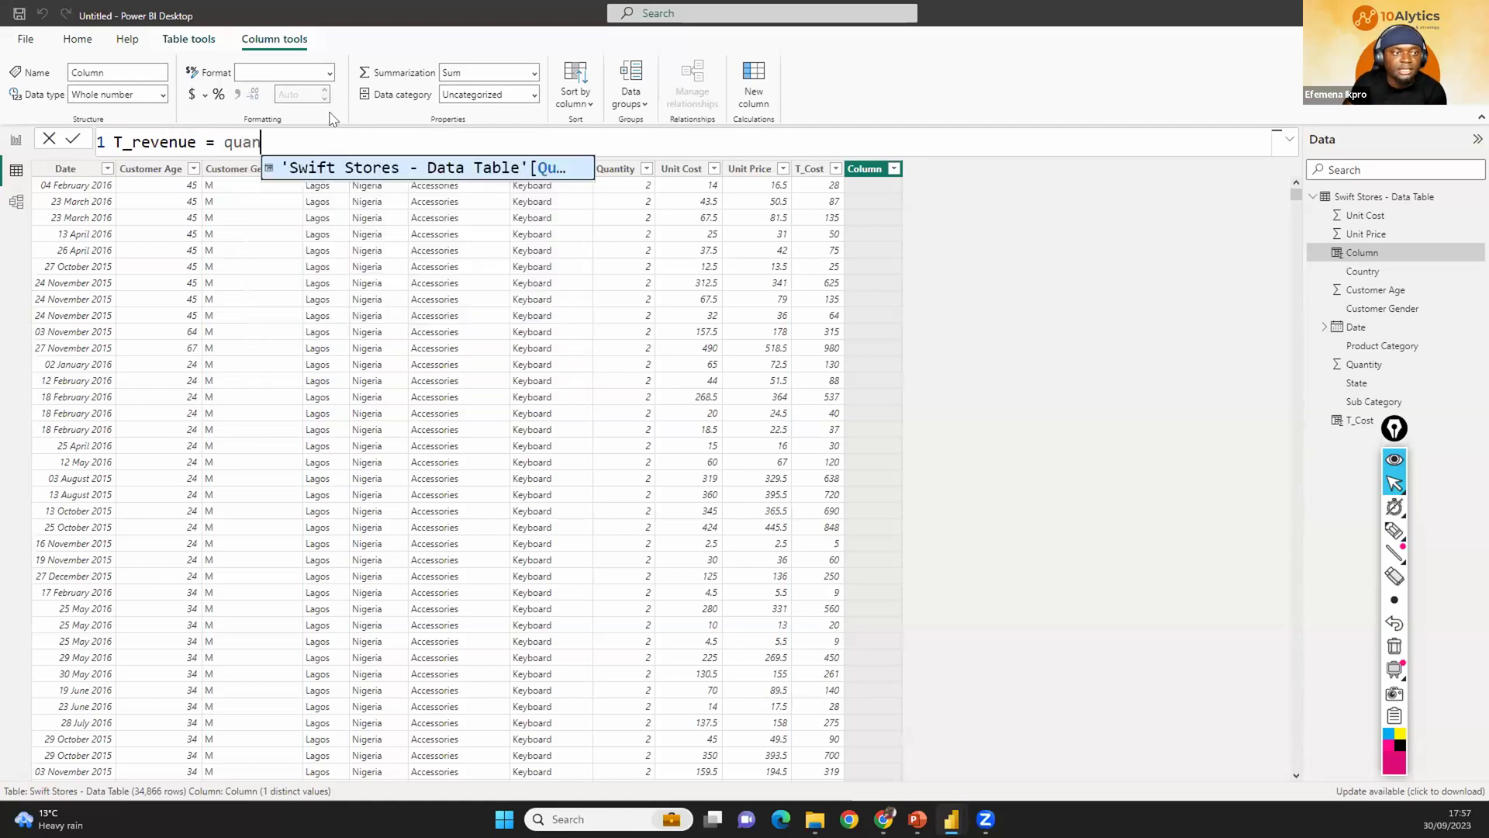
click(543, 172)
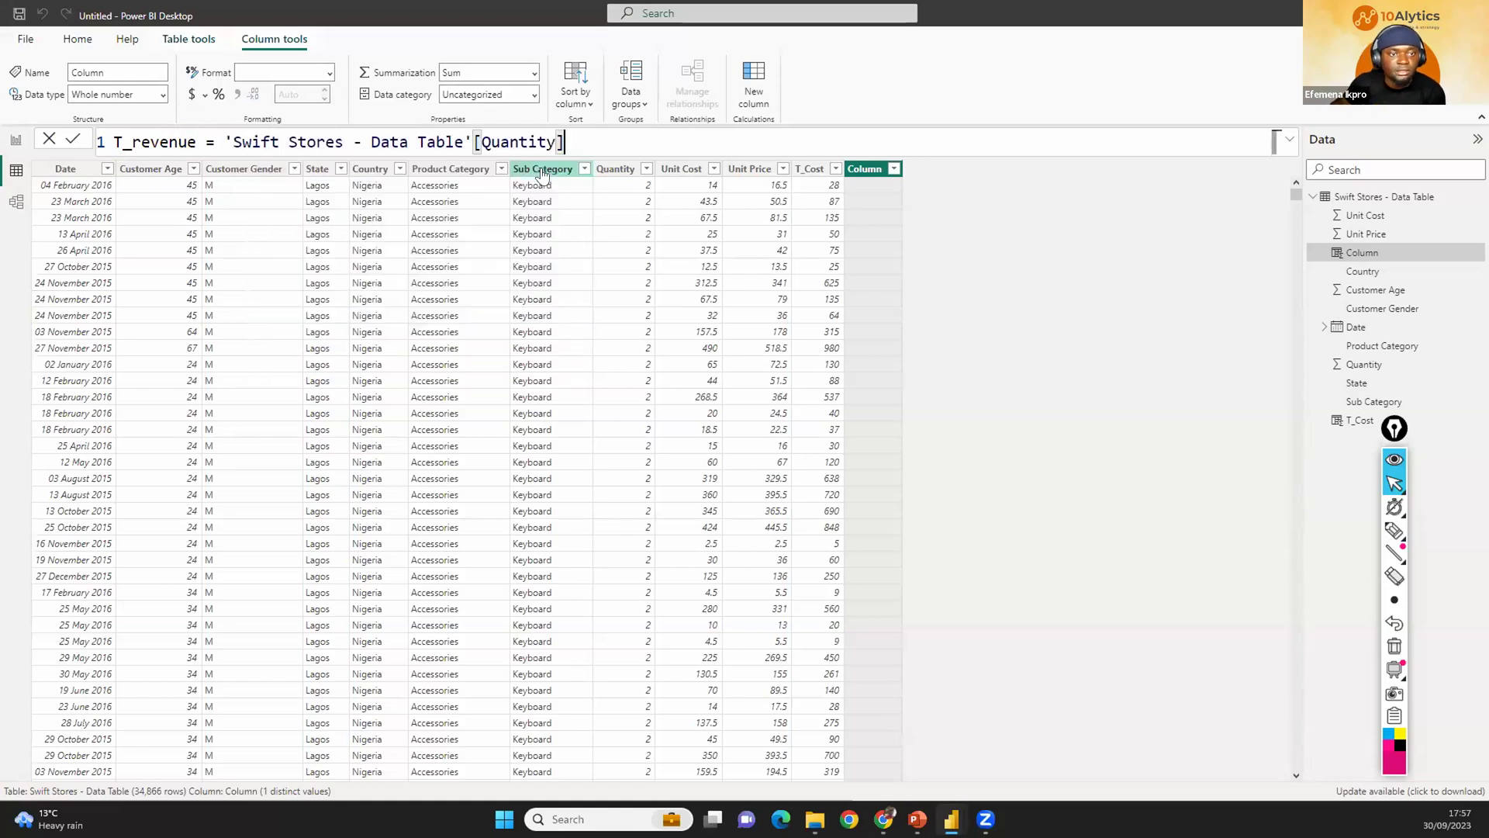
Multiply Quantity by the Unit Price column in the T_revenue formula and commit it.
text(* )
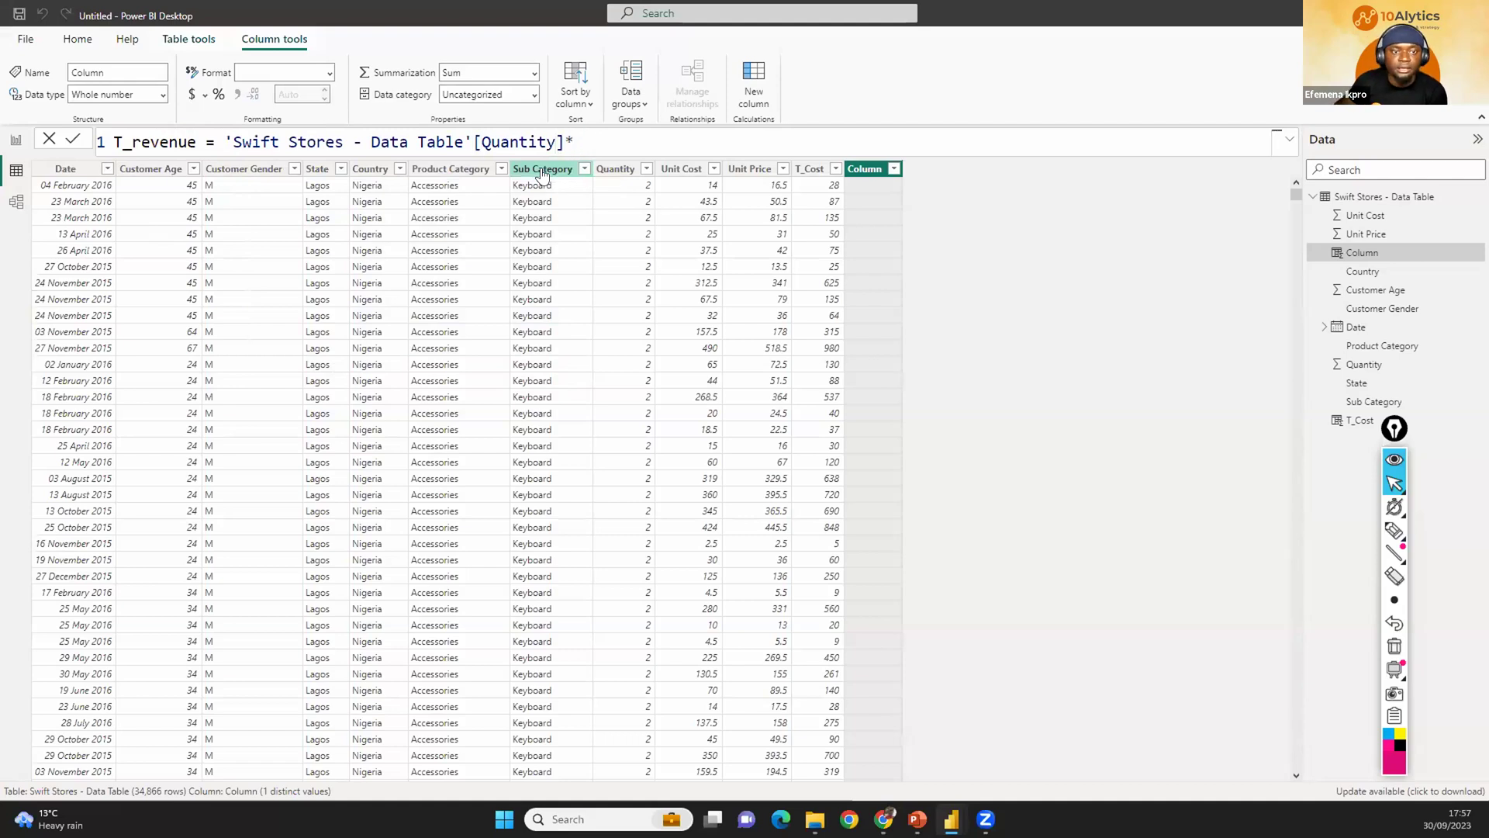
text(priv)
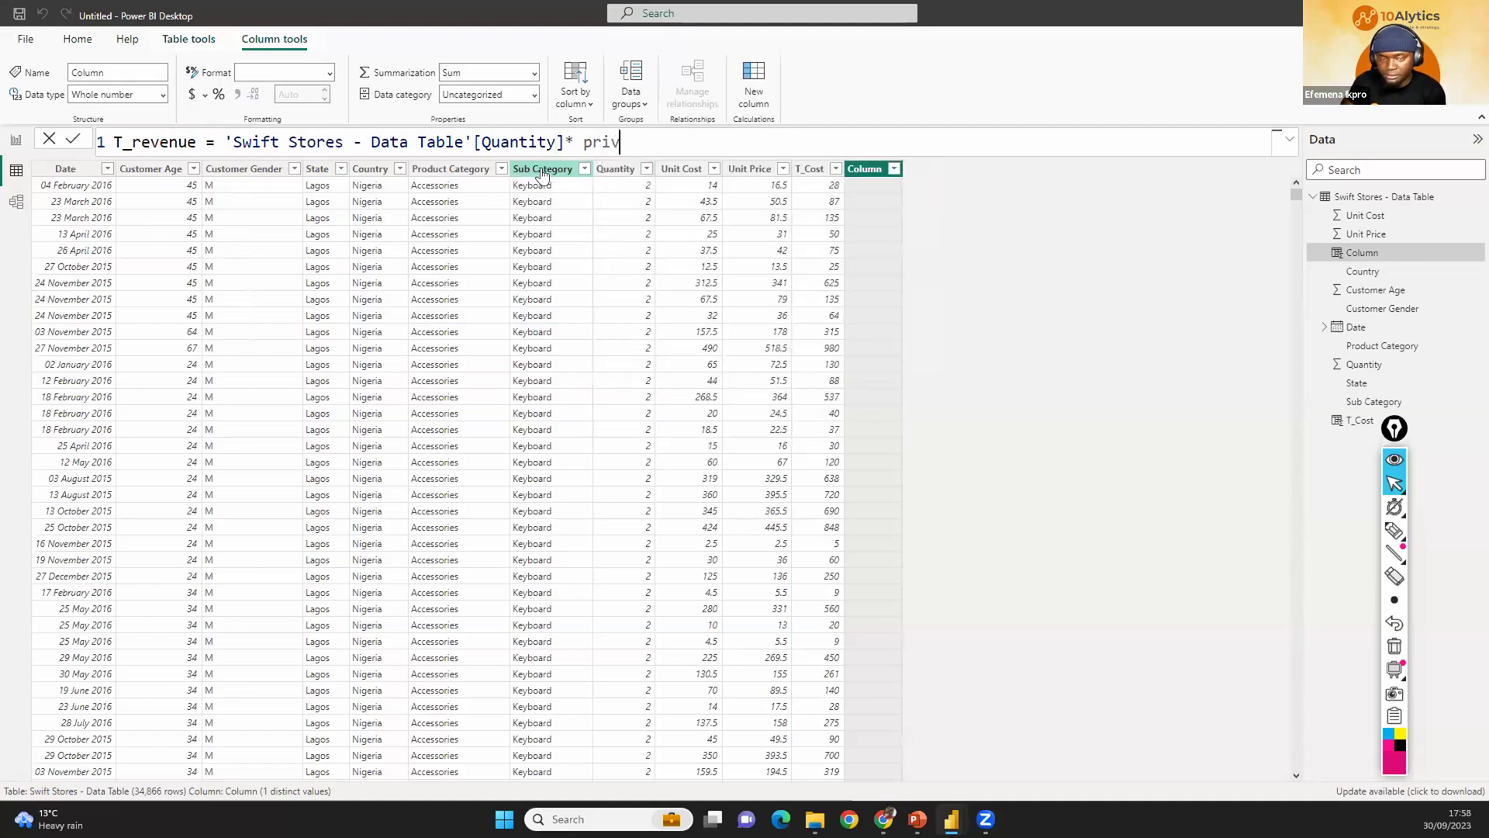
key(BackSpace)
text(ce)
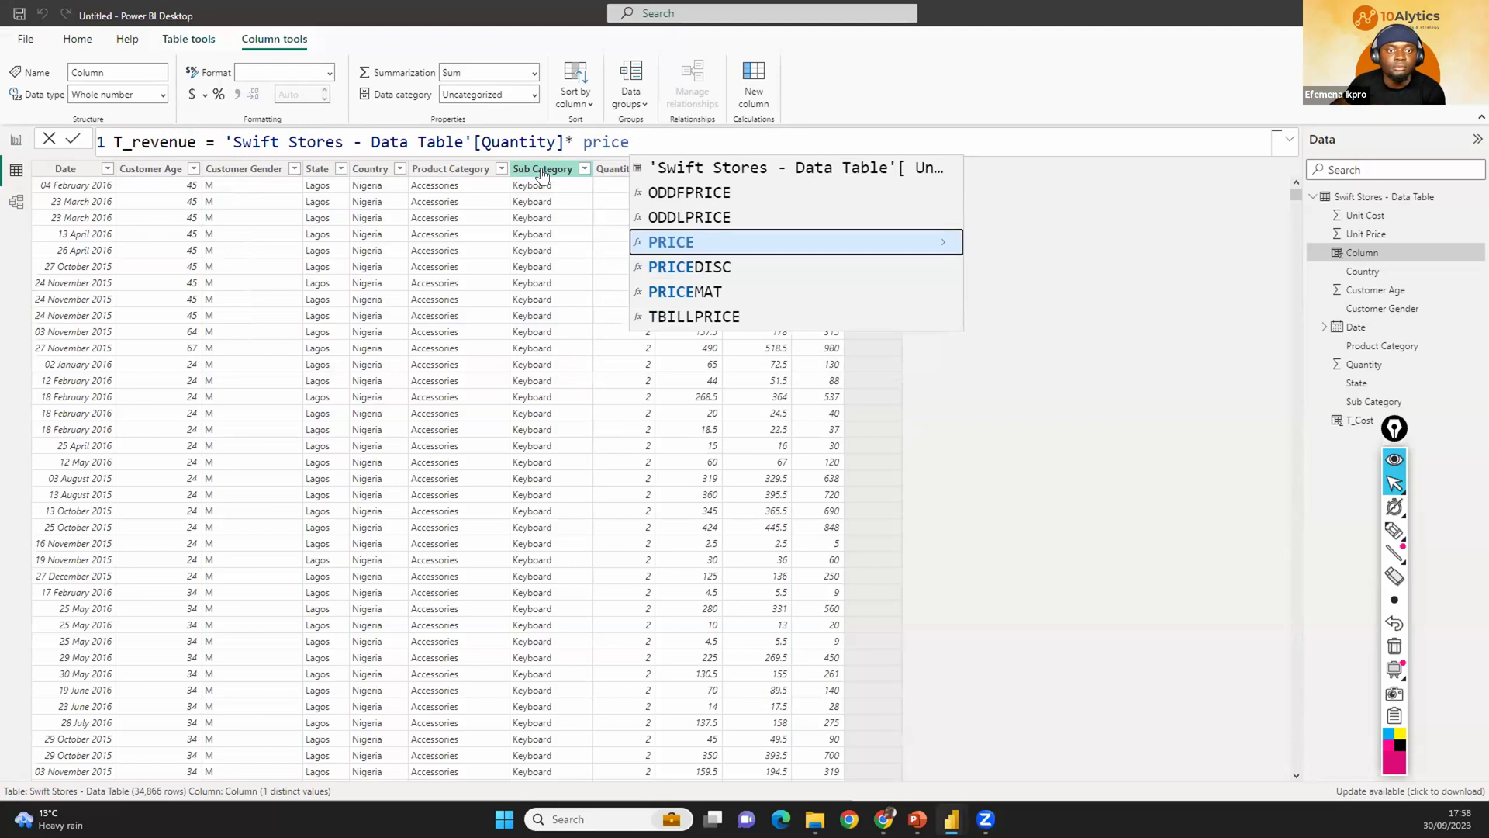
click(861, 170)
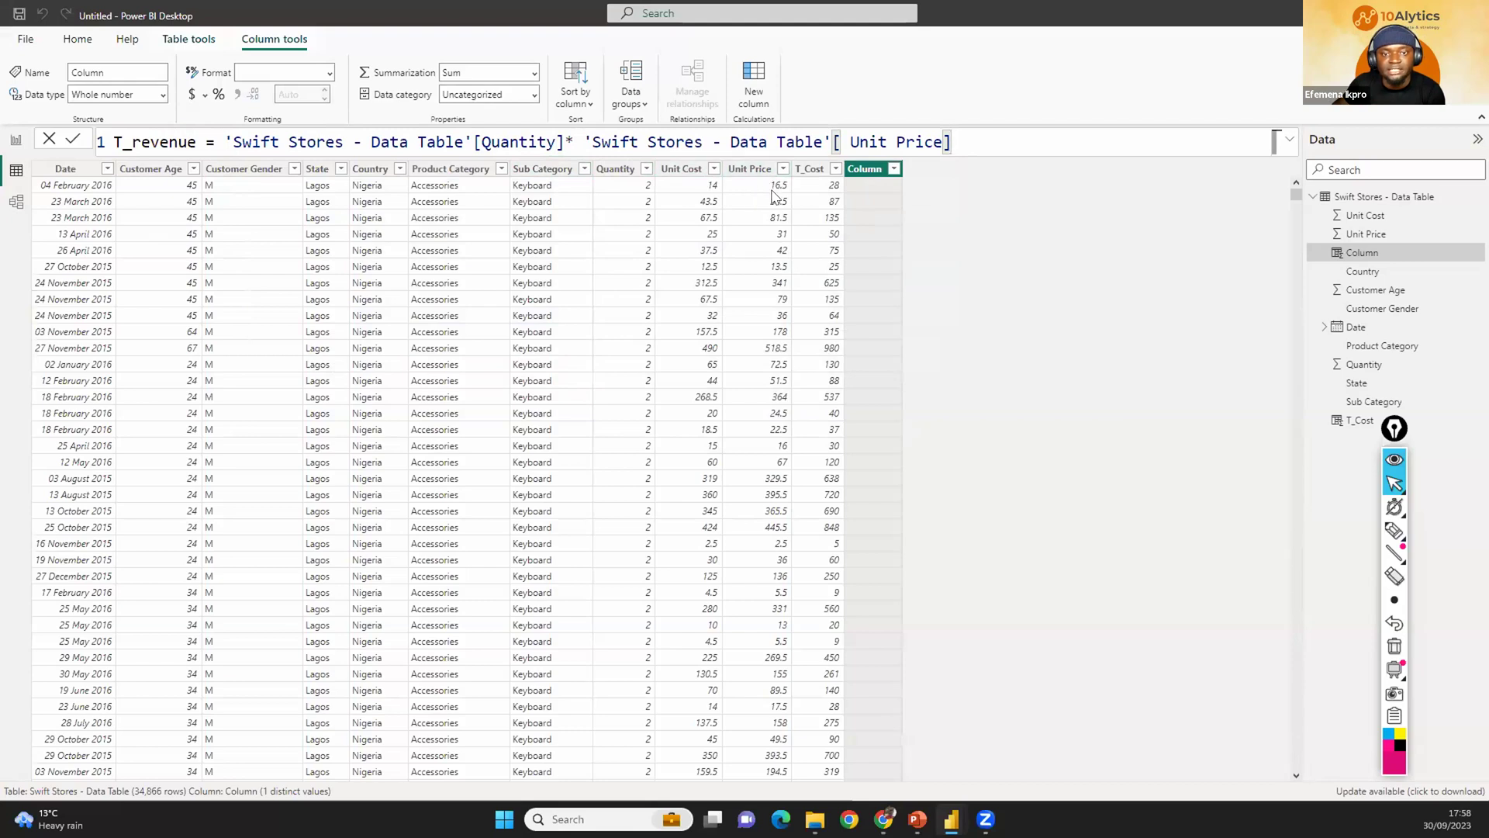
key(Return)
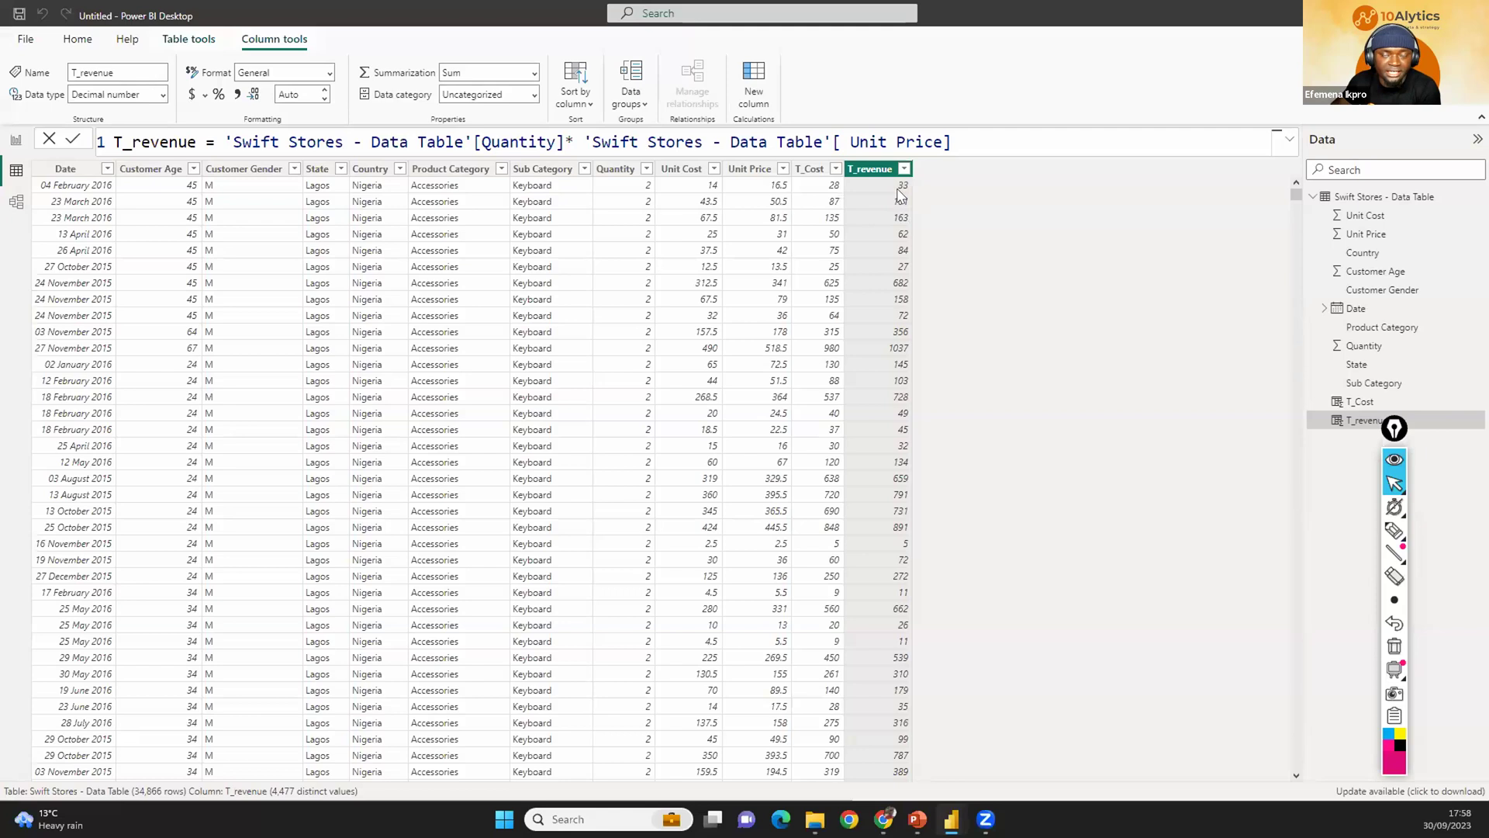
Add a calculated column named profit that subtracts T_Cost from T_revenue in 'Swift Stores - Data Table', and commit it.
click(754, 85)
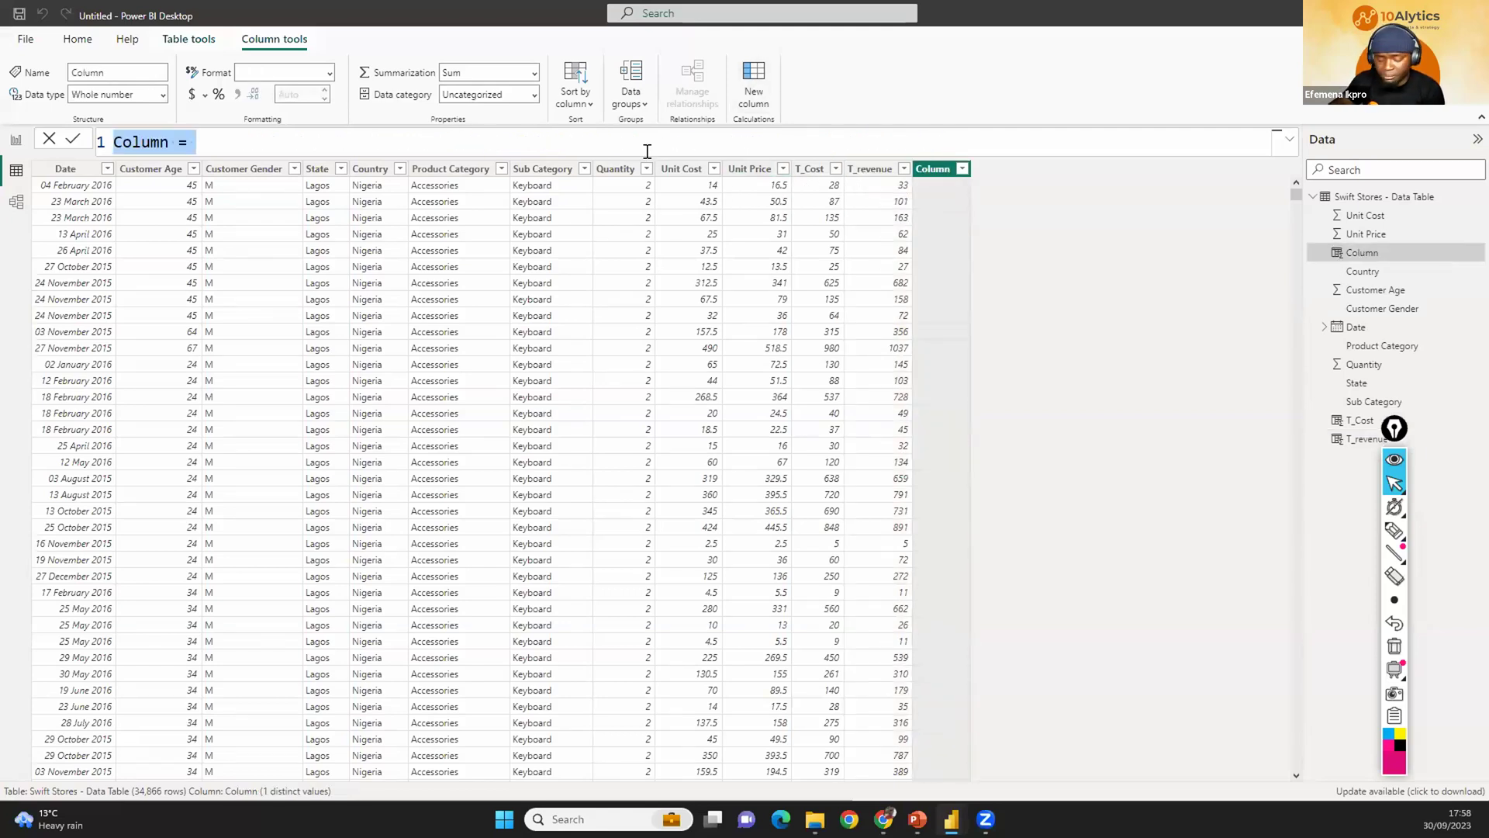
text(profit =)
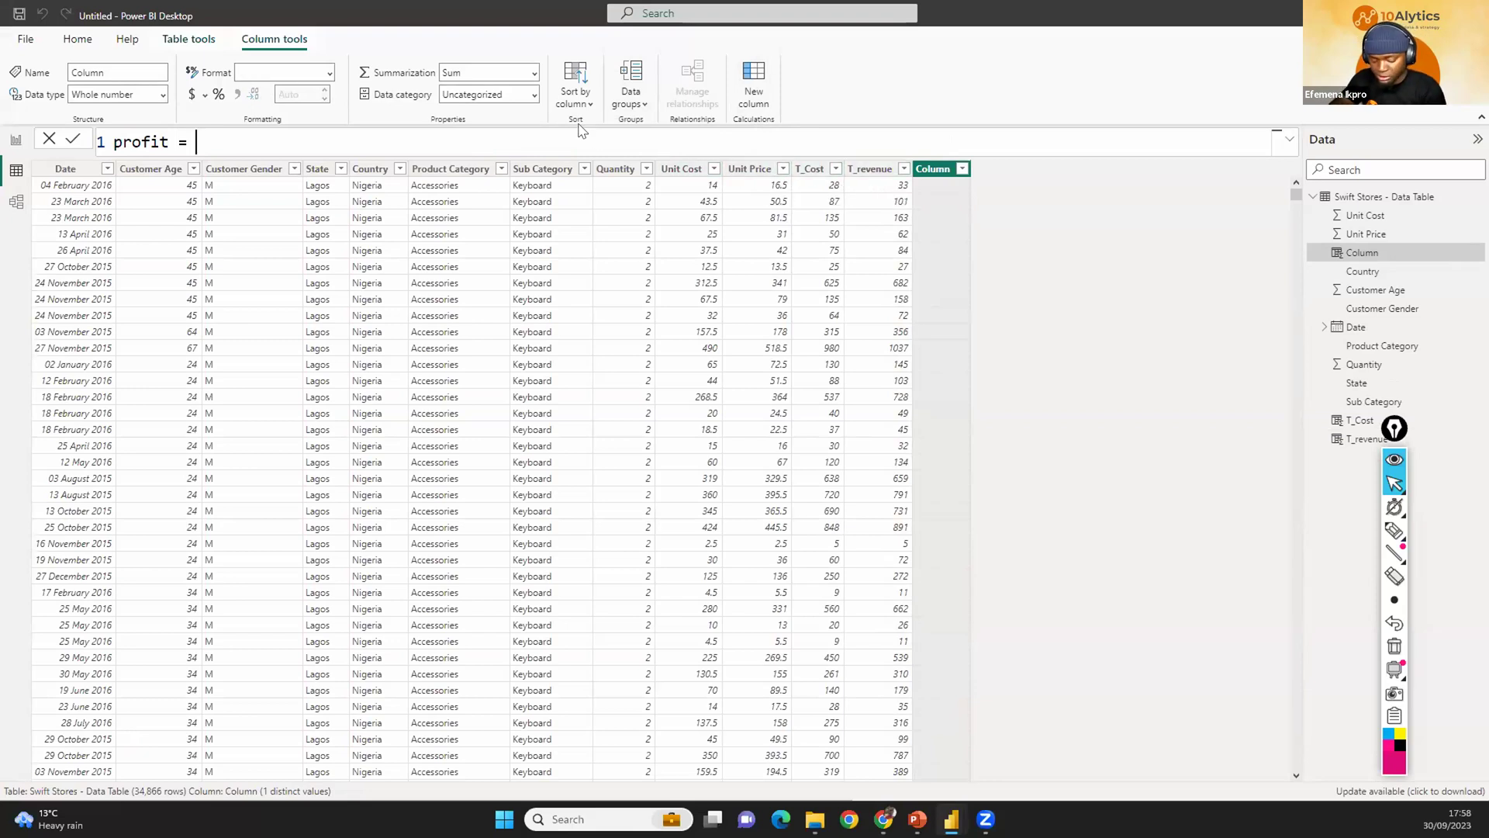
text(t)
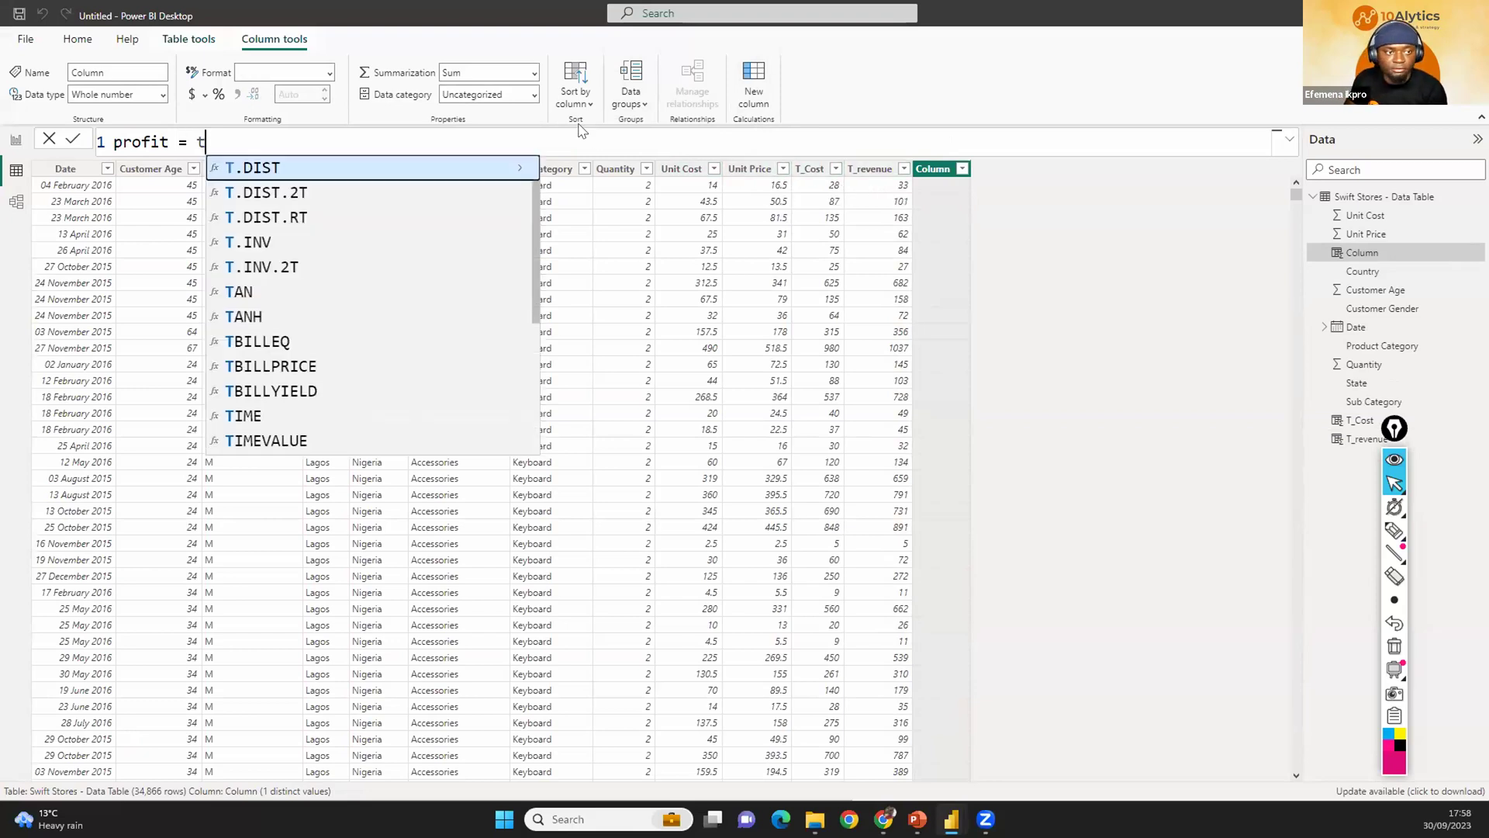
text(_re)
key(Tab)
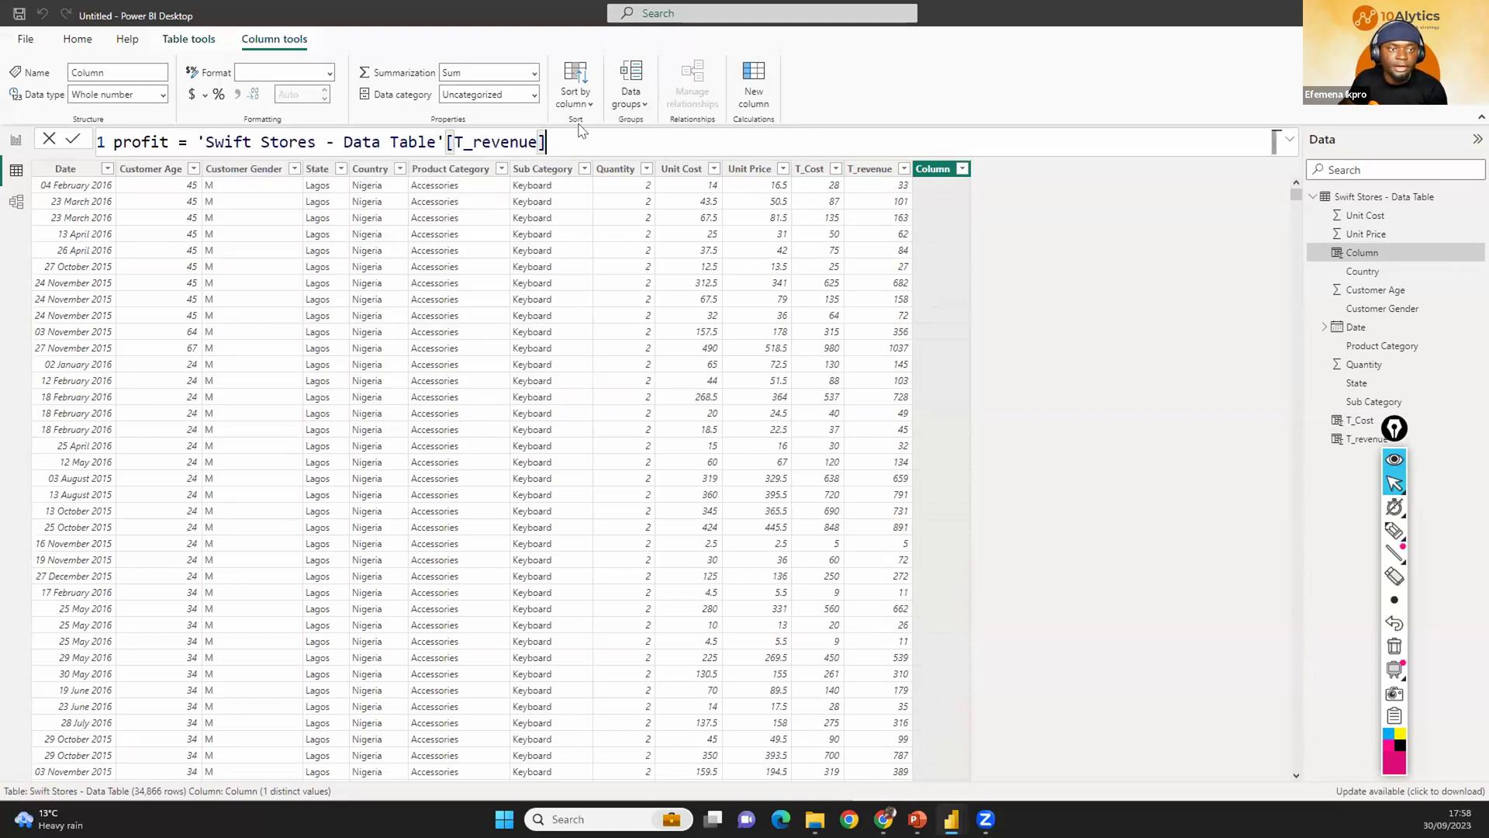
text(- )
text(t_c)
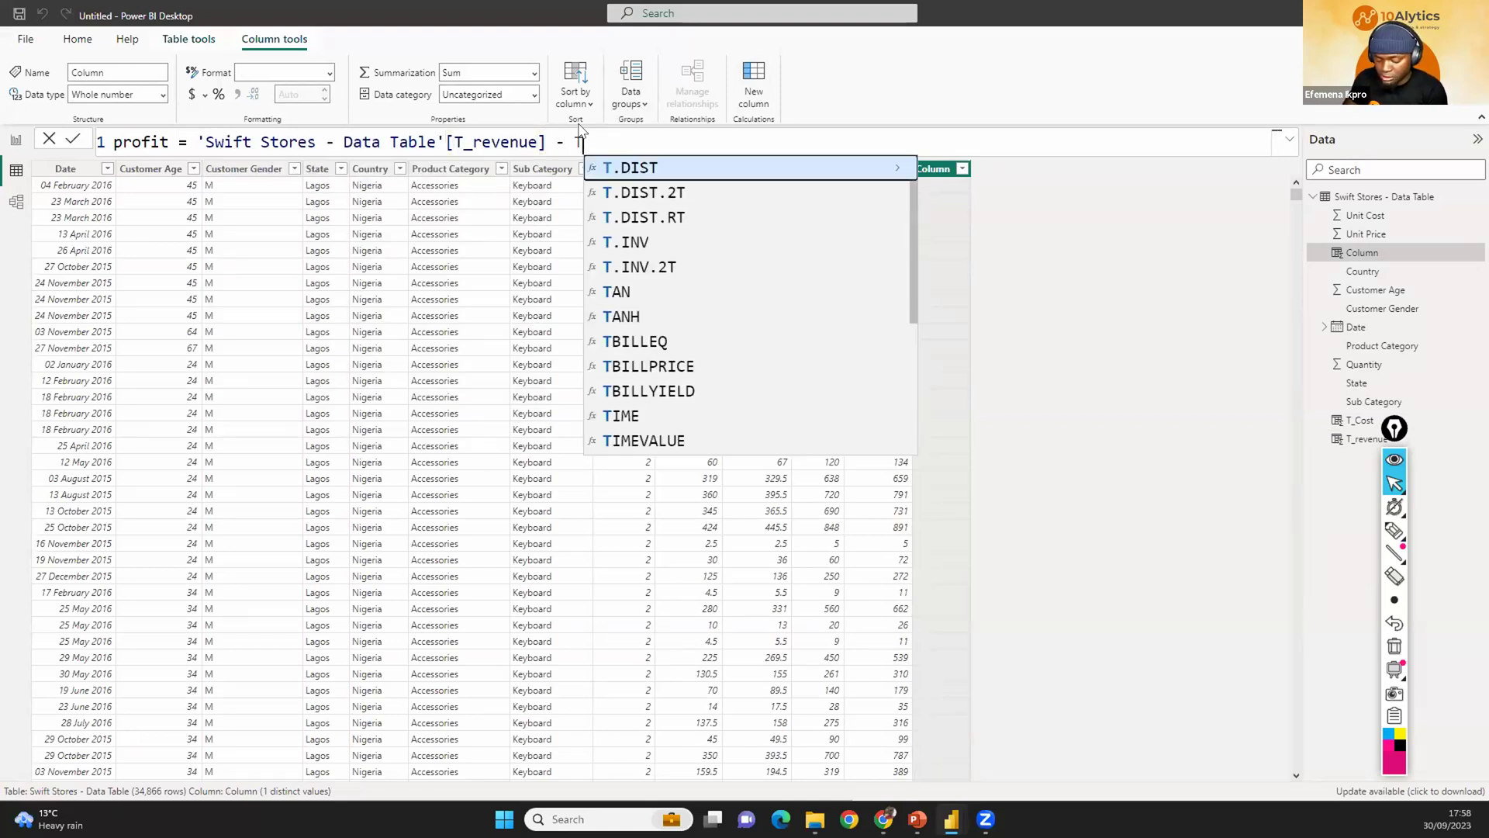
key(Tab)
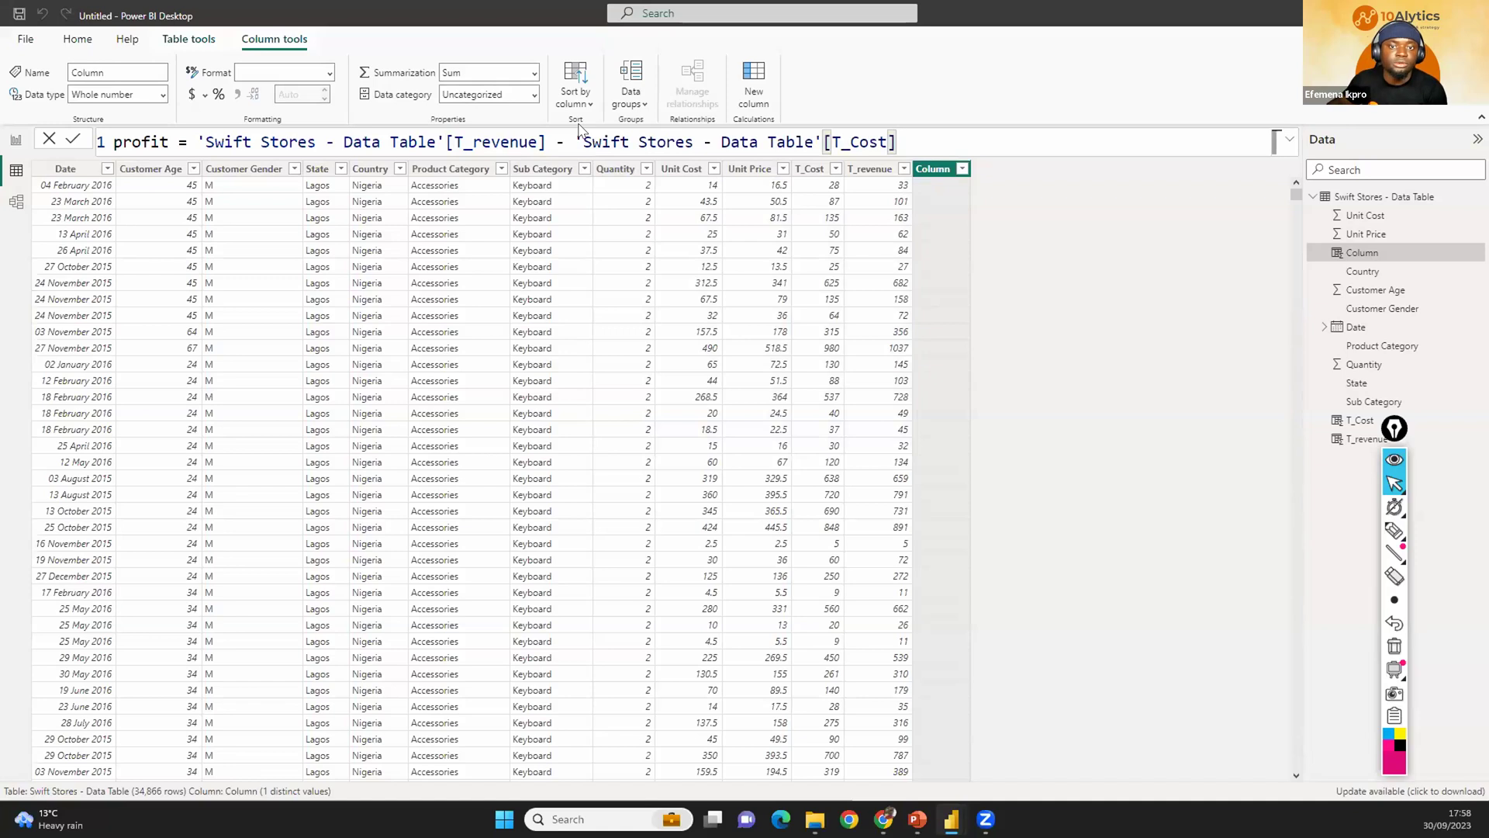
key(Return)
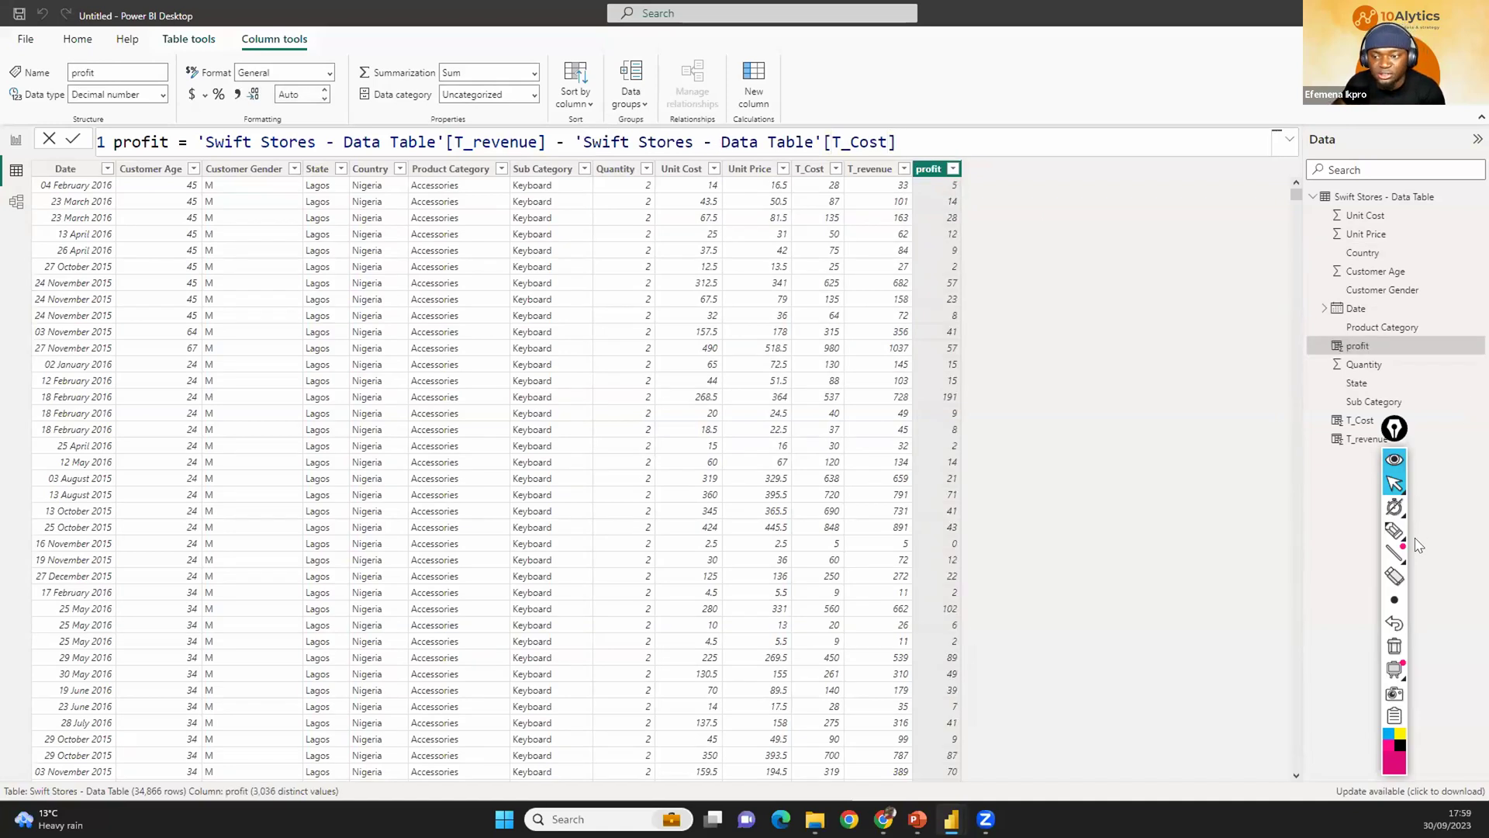
Circle the first row's profit value with the pen, draw a line out from it, and clear the annotation.
click(1394, 531)
mouse_move(951, 177)
mouse_down()
mouse_move(940, 192)
mouse_move(955, 199)
mouse_move(950, 179)
mouse_move(1003, 180)
mouse_up()
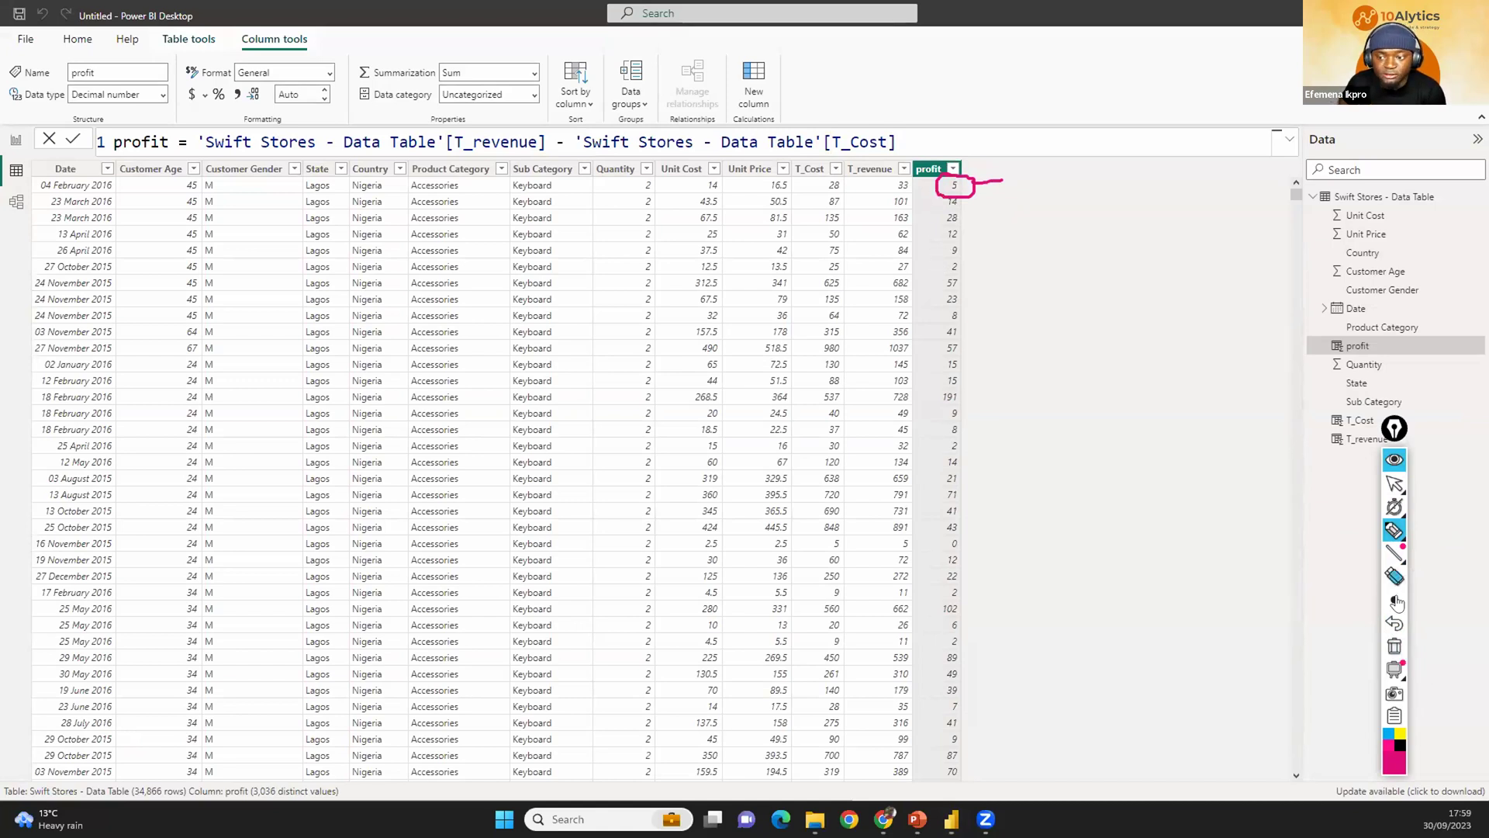
click(1395, 645)
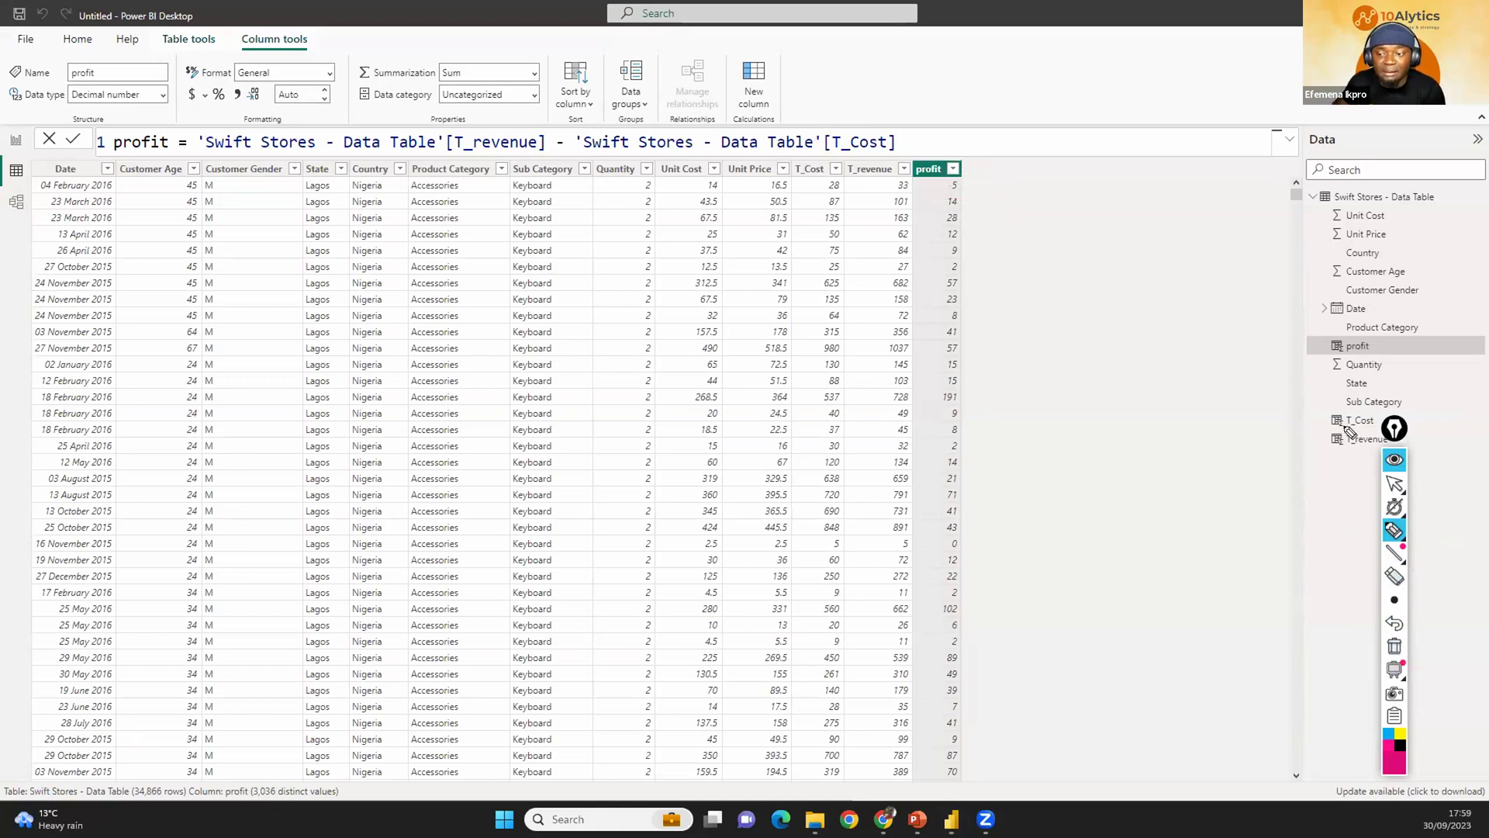
click(1388, 487)
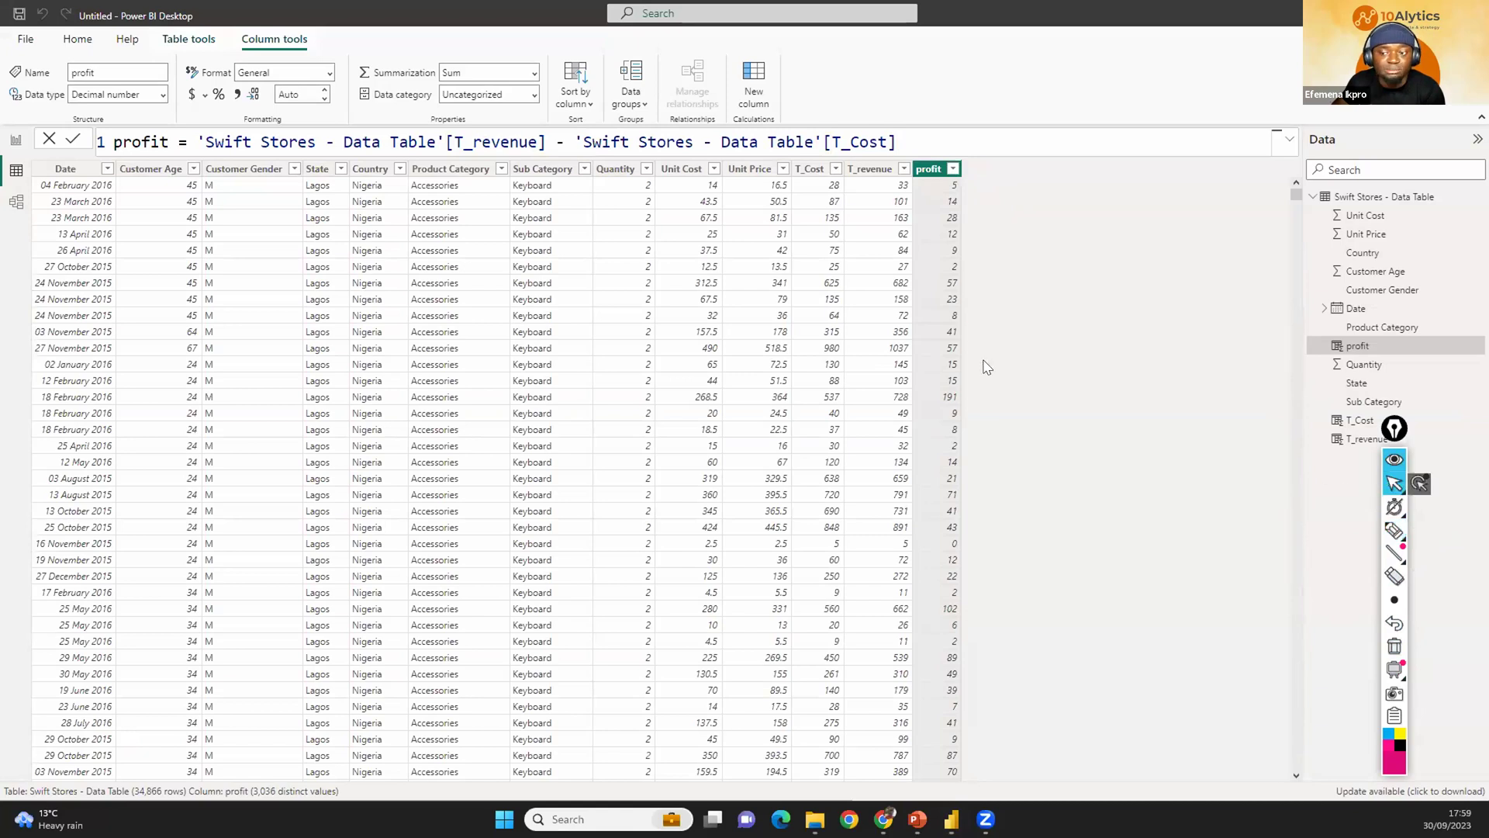
click(954, 170)
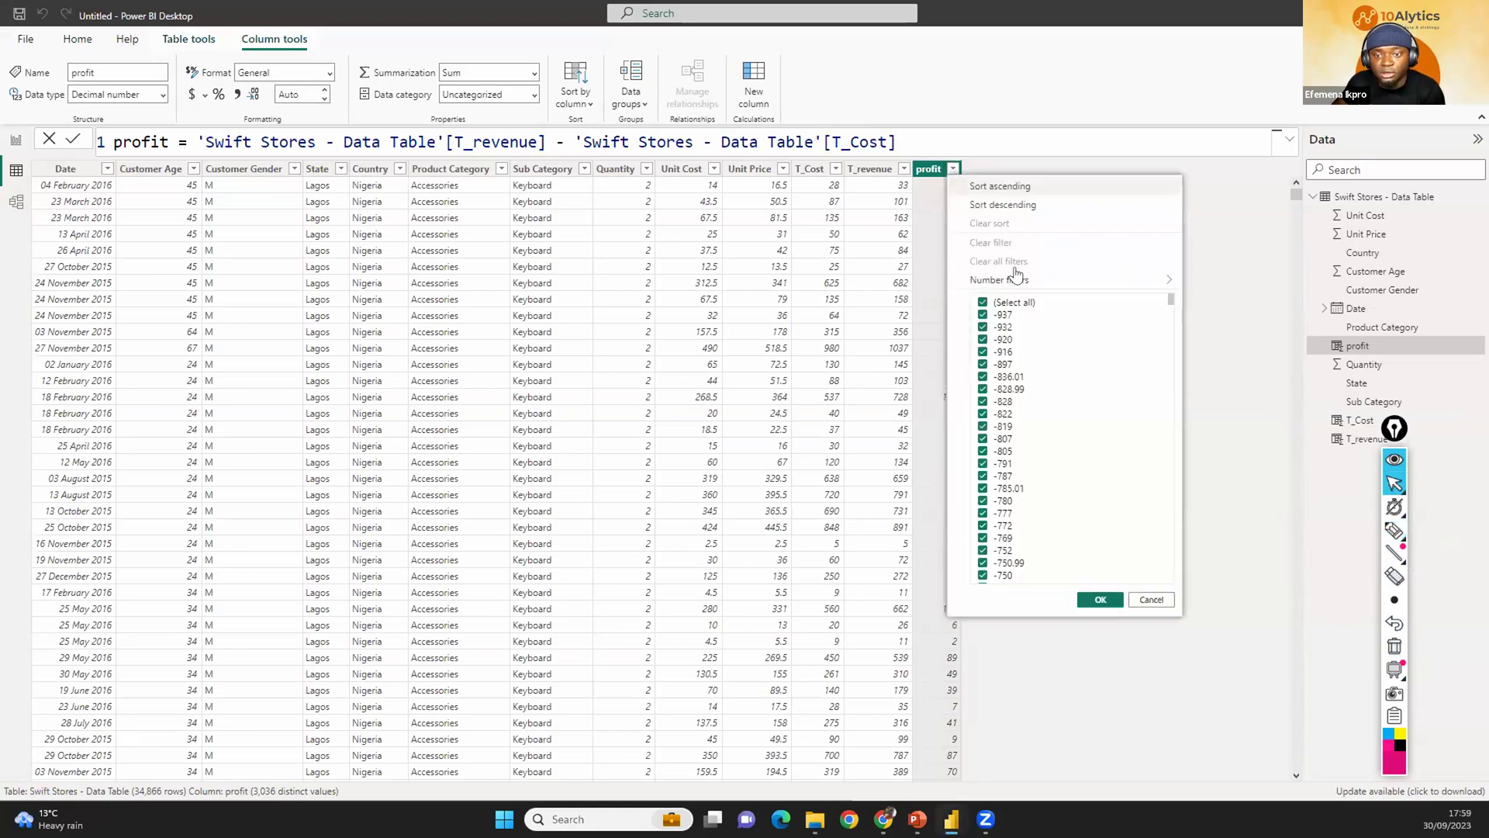
click(983, 302)
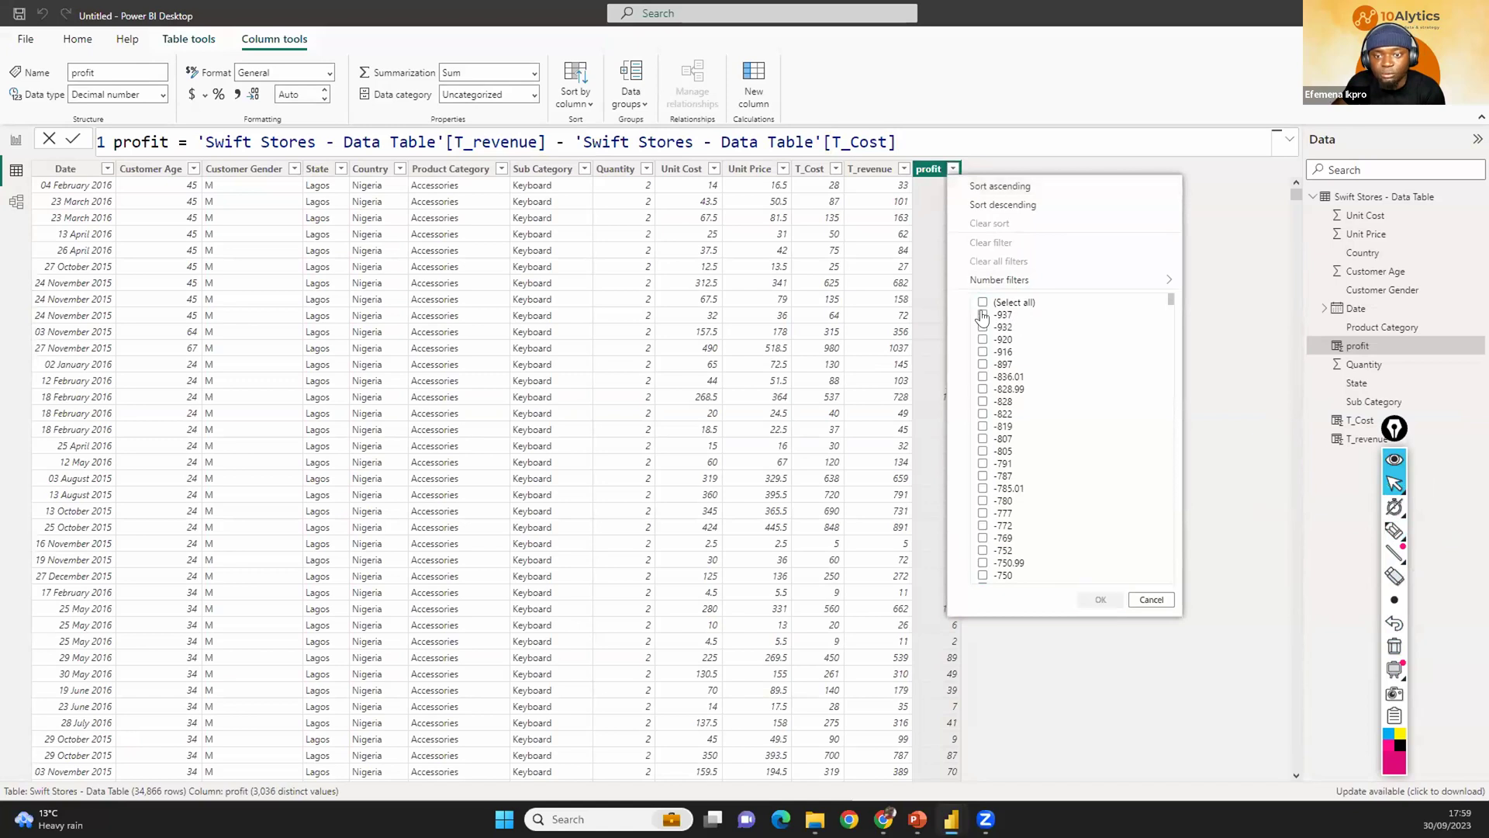
scroll(1004, 341, down, 8)
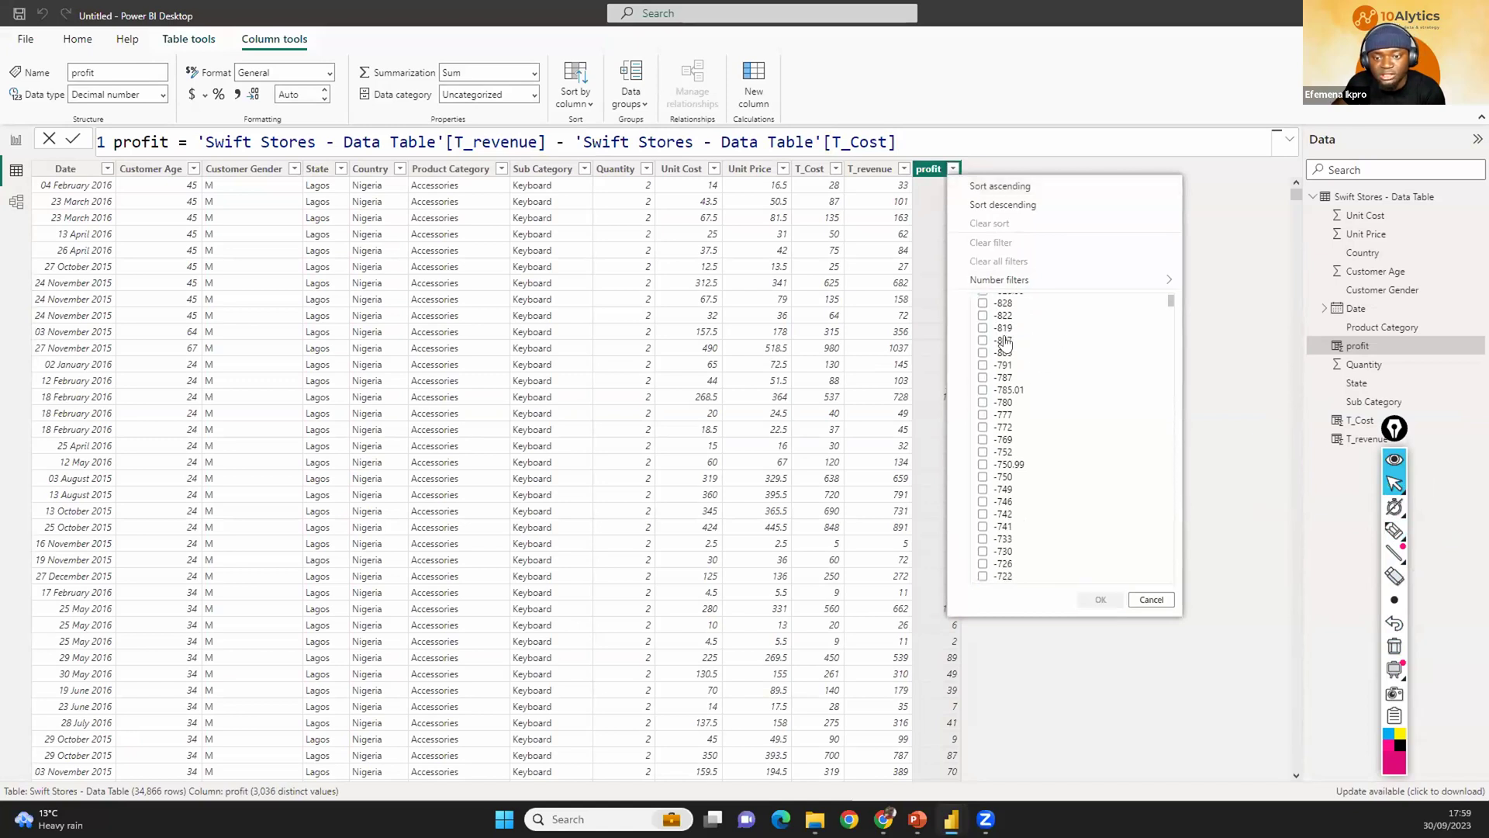
scroll(1000, 474, up, 8)
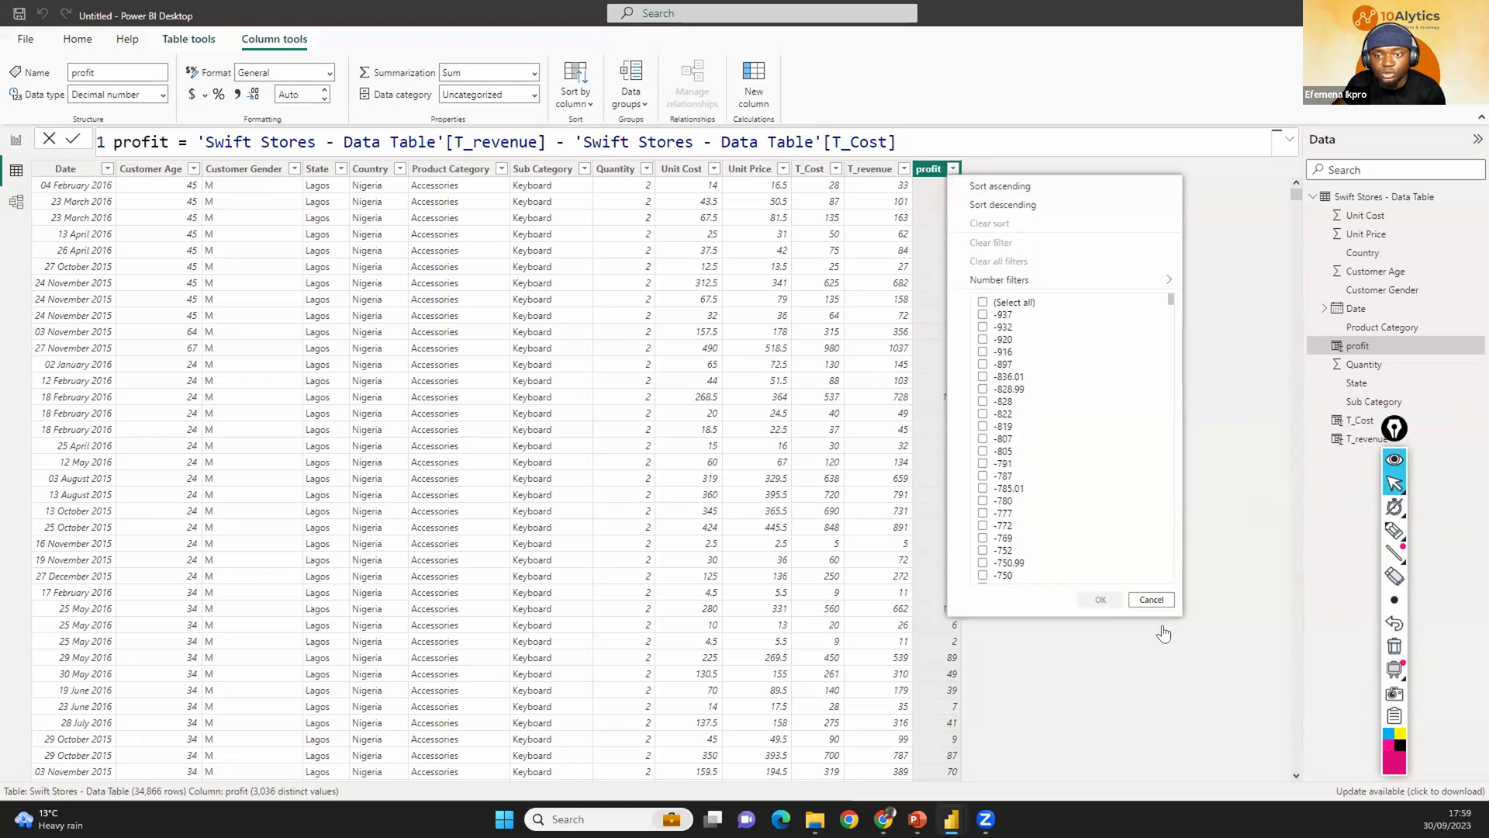
click(1151, 599)
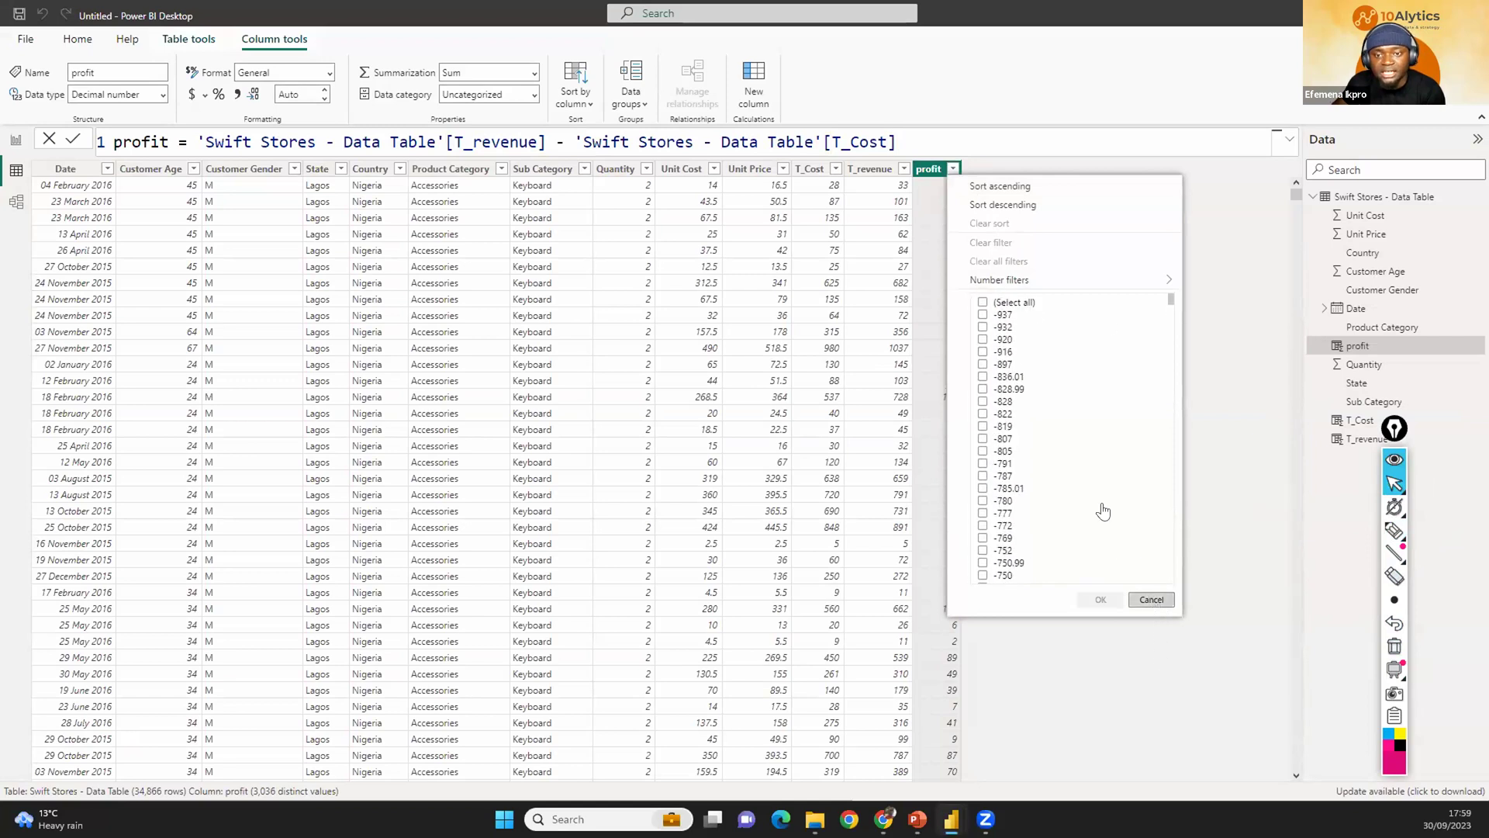
Filter the profit column to only -937 to inspect the largest loss, and clear the filter.
click(954, 168)
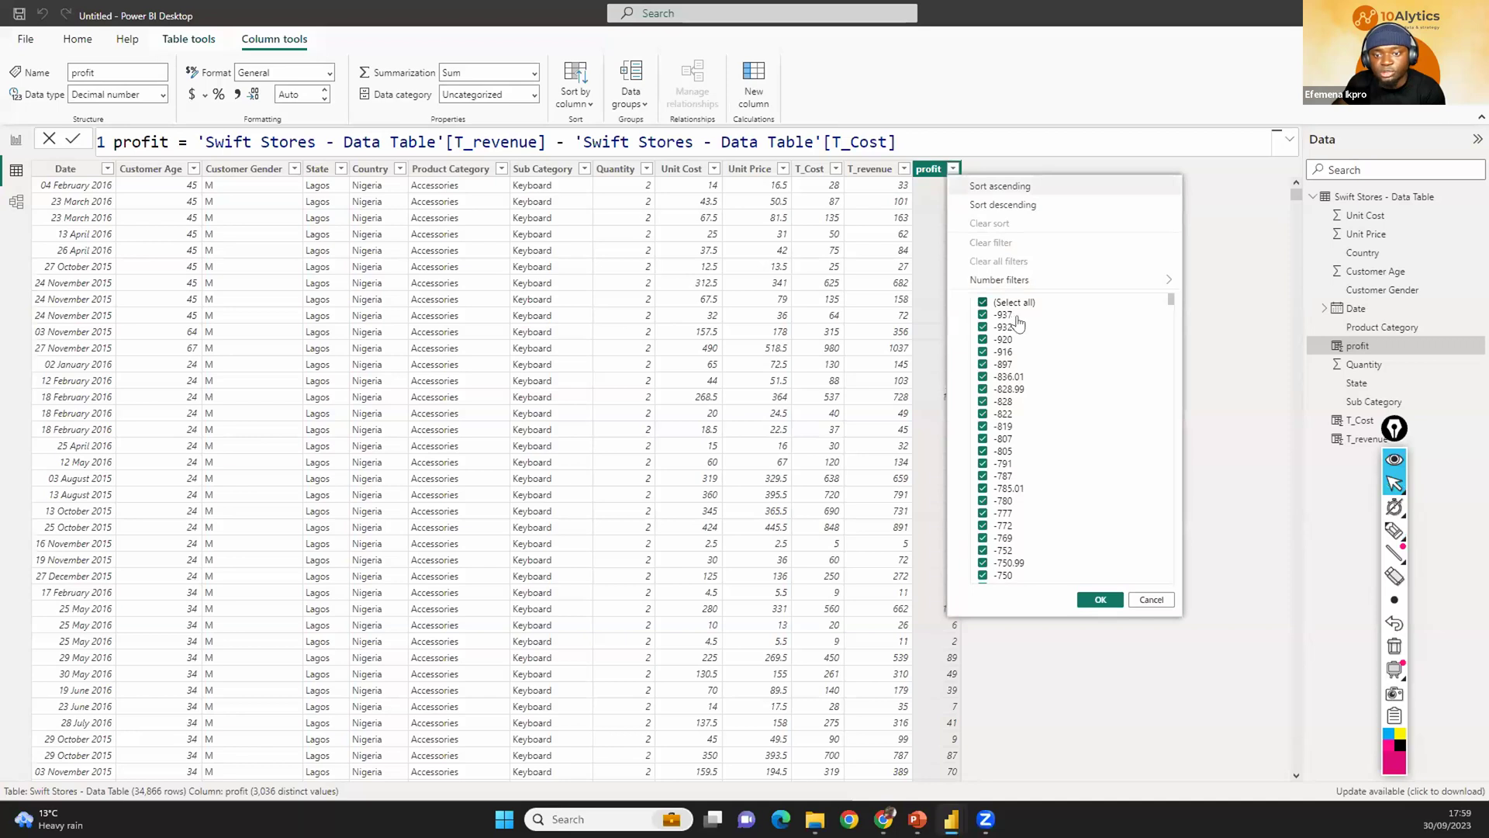
click(983, 303)
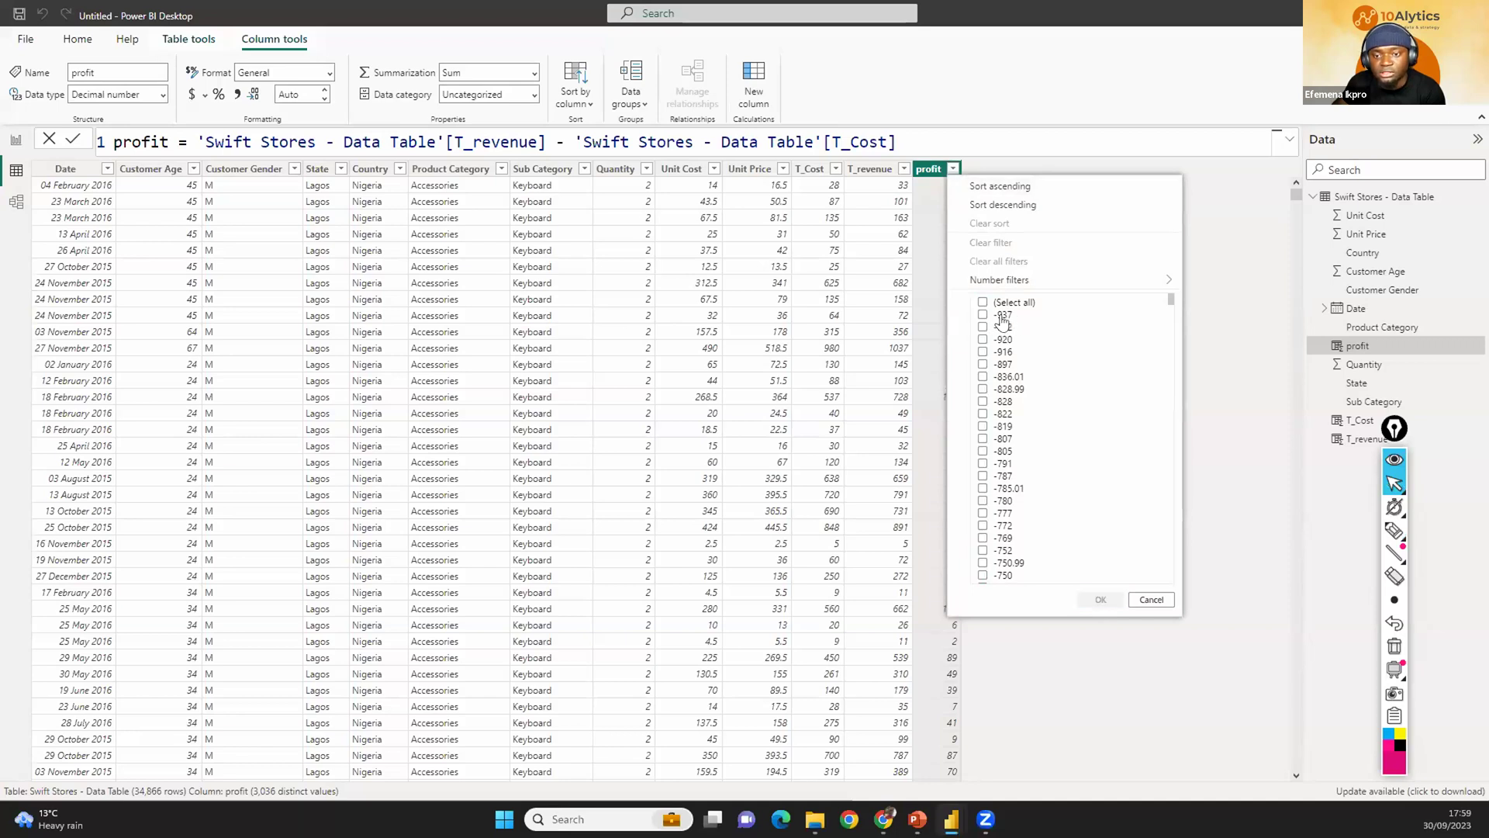
click(983, 314)
click(1079, 601)
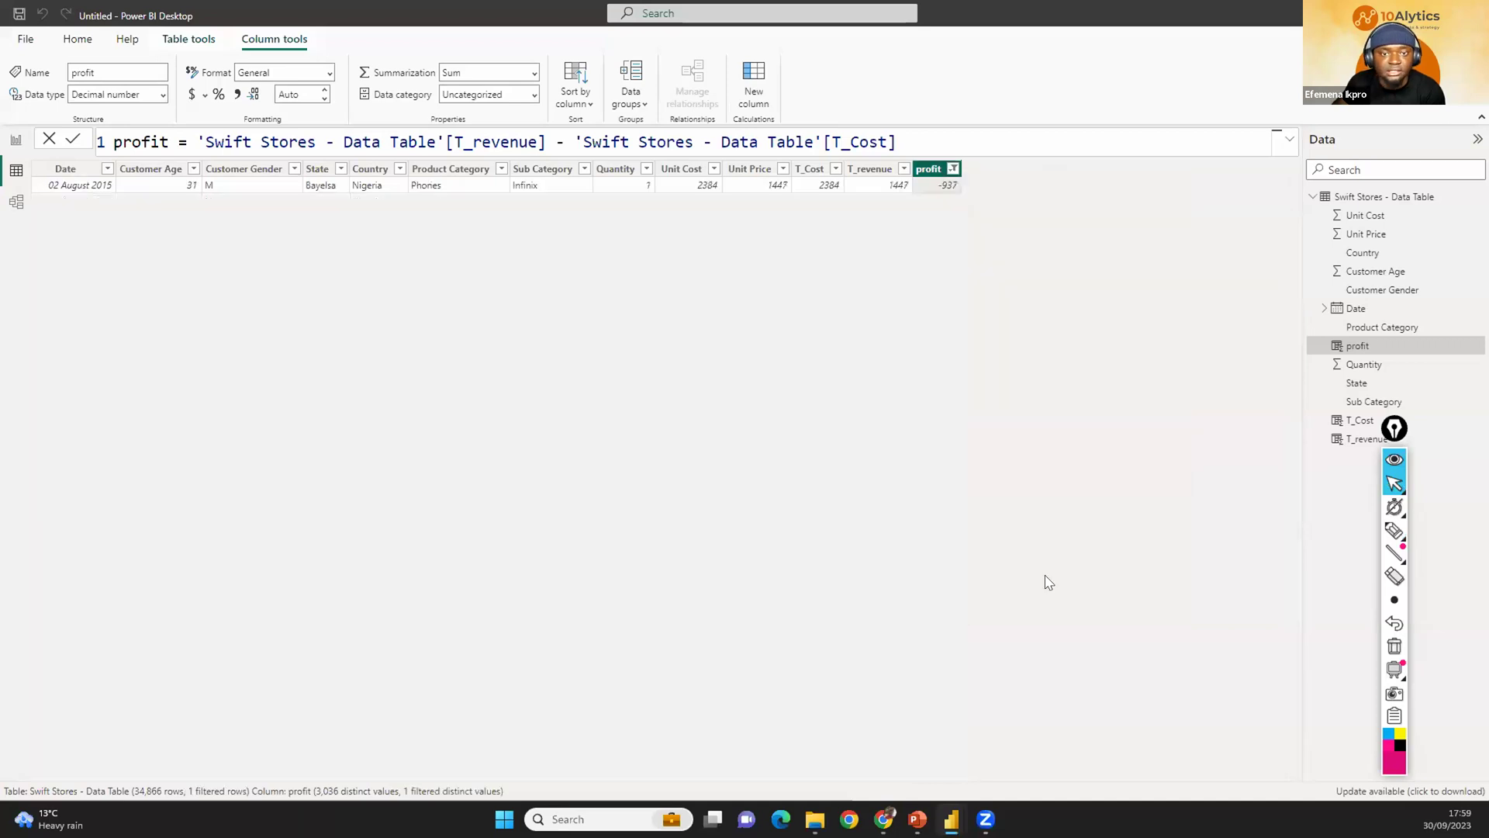
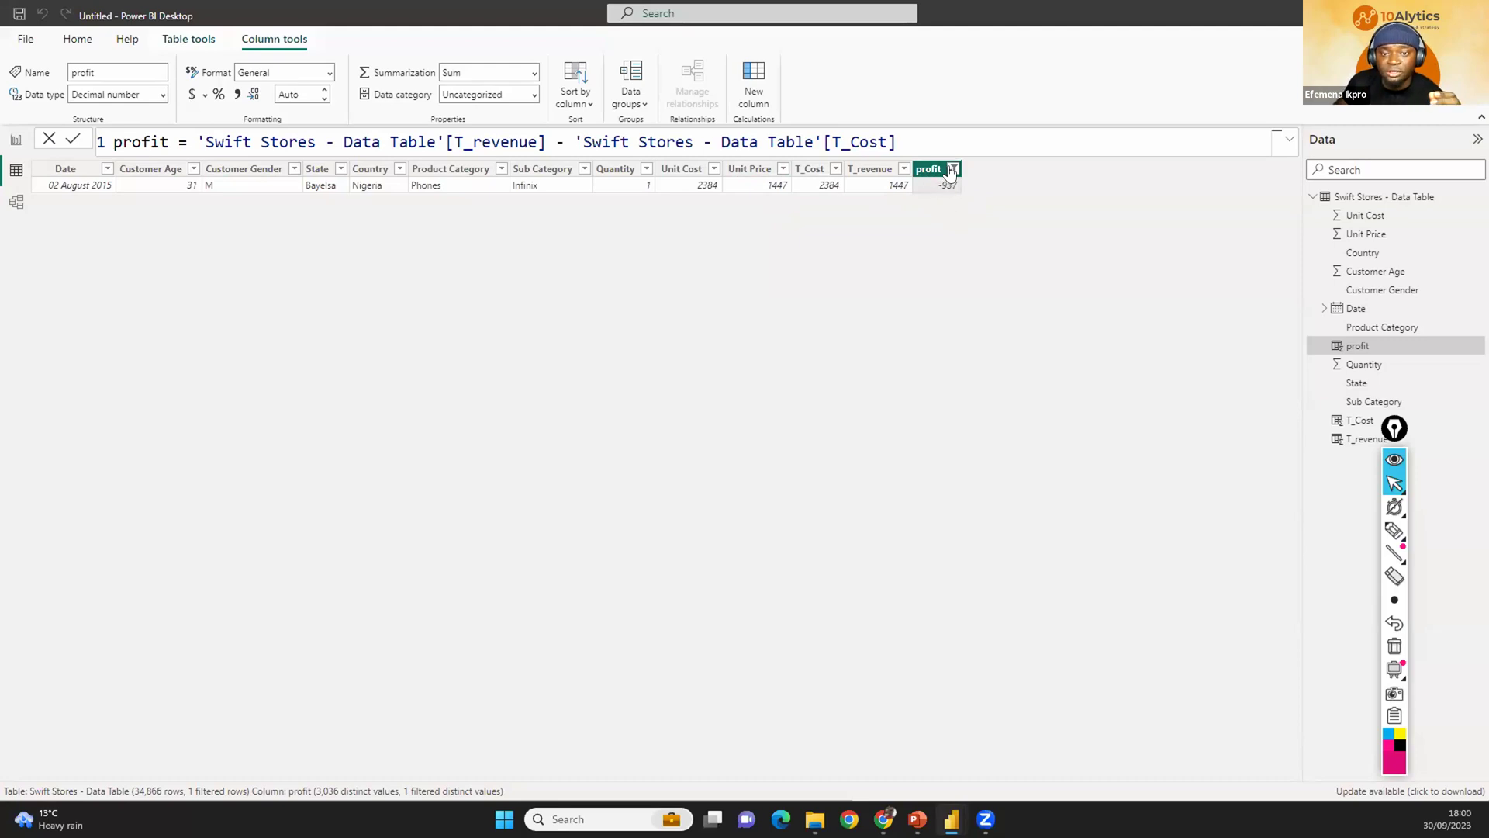
click(953, 168)
click(1001, 243)
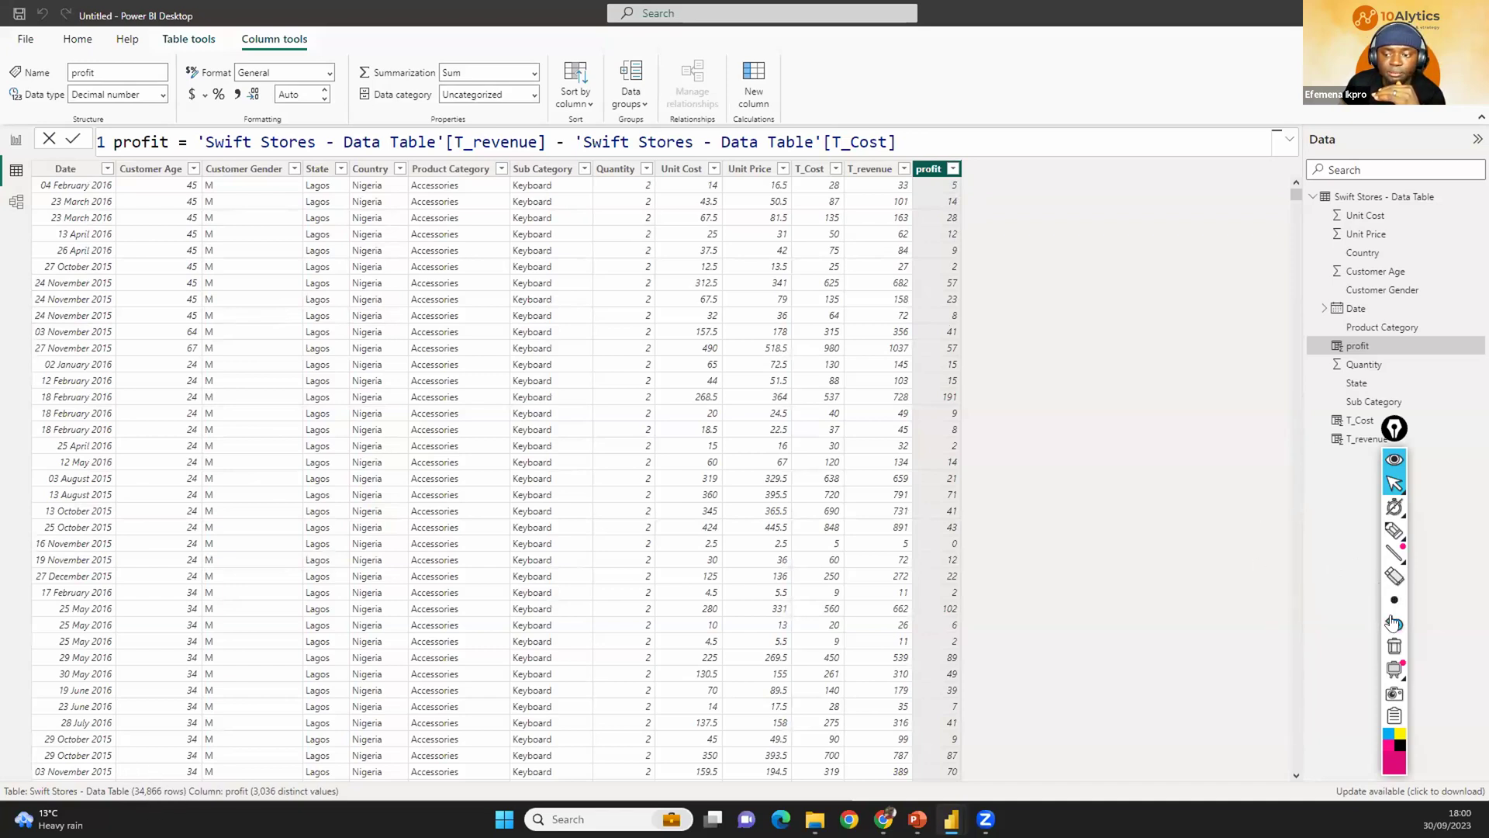
Circle the table's row count in the status information with the pen and return to the normal pointer.
click(1419, 530)
mouse_move(153, 767)
mouse_down()
mouse_move(145, 811)
mouse_move(184, 801)
mouse_move(151, 767)
mouse_up()
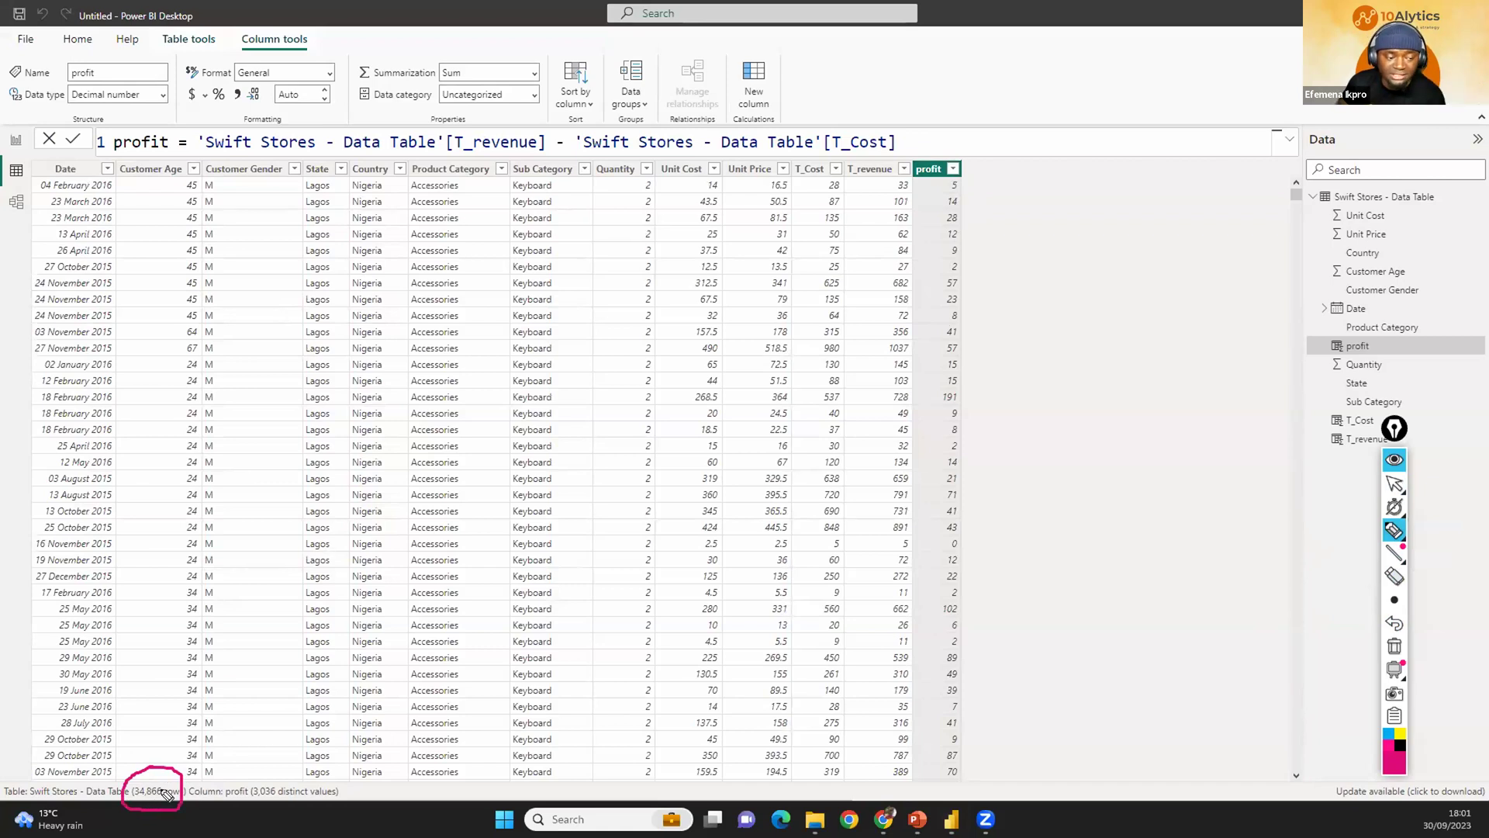
click(1394, 483)
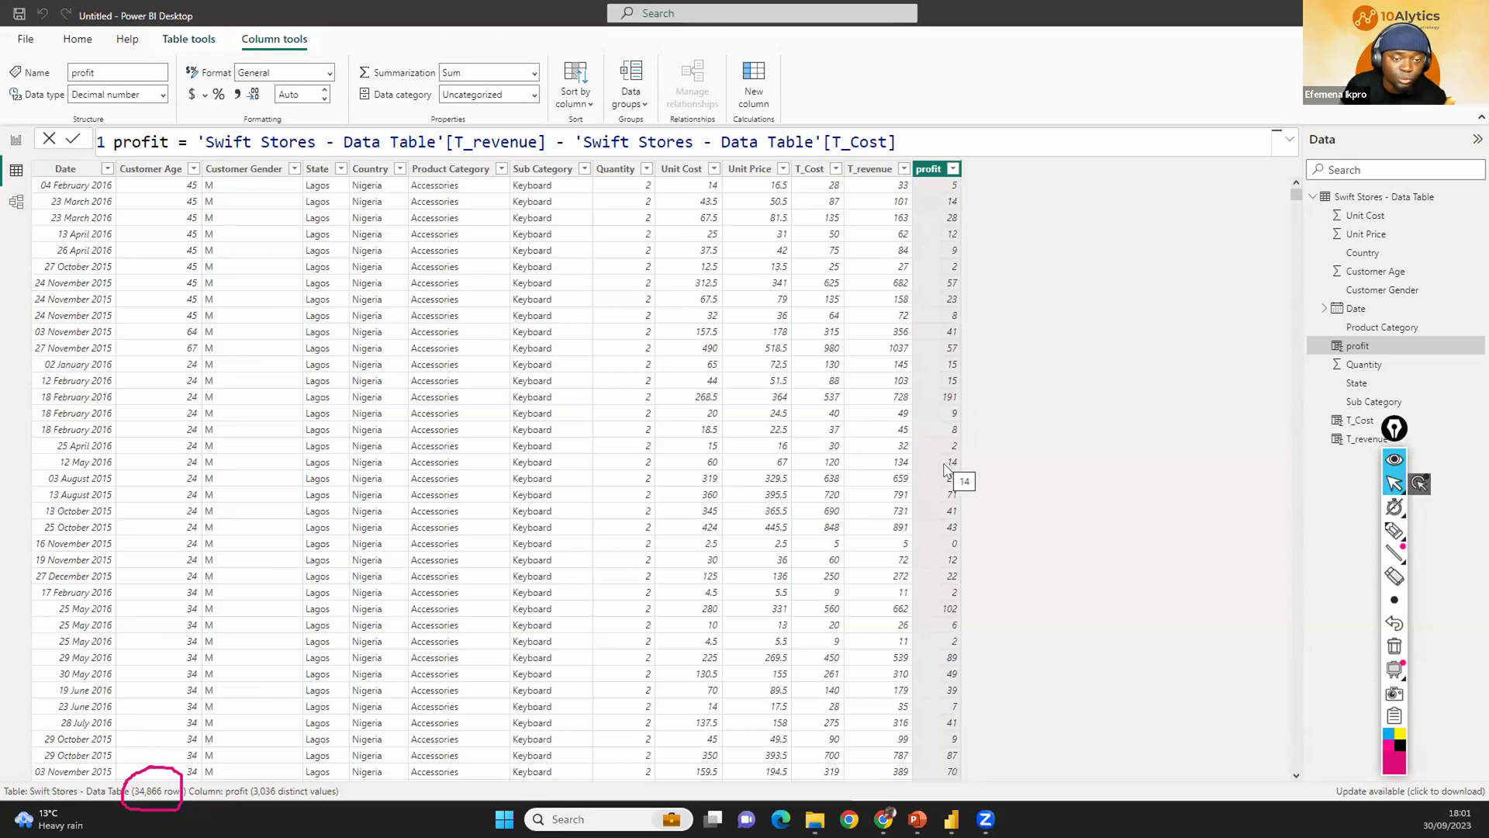
Switch to the Report view and move the annotation toolbar off the list of data fields.
click(15, 142)
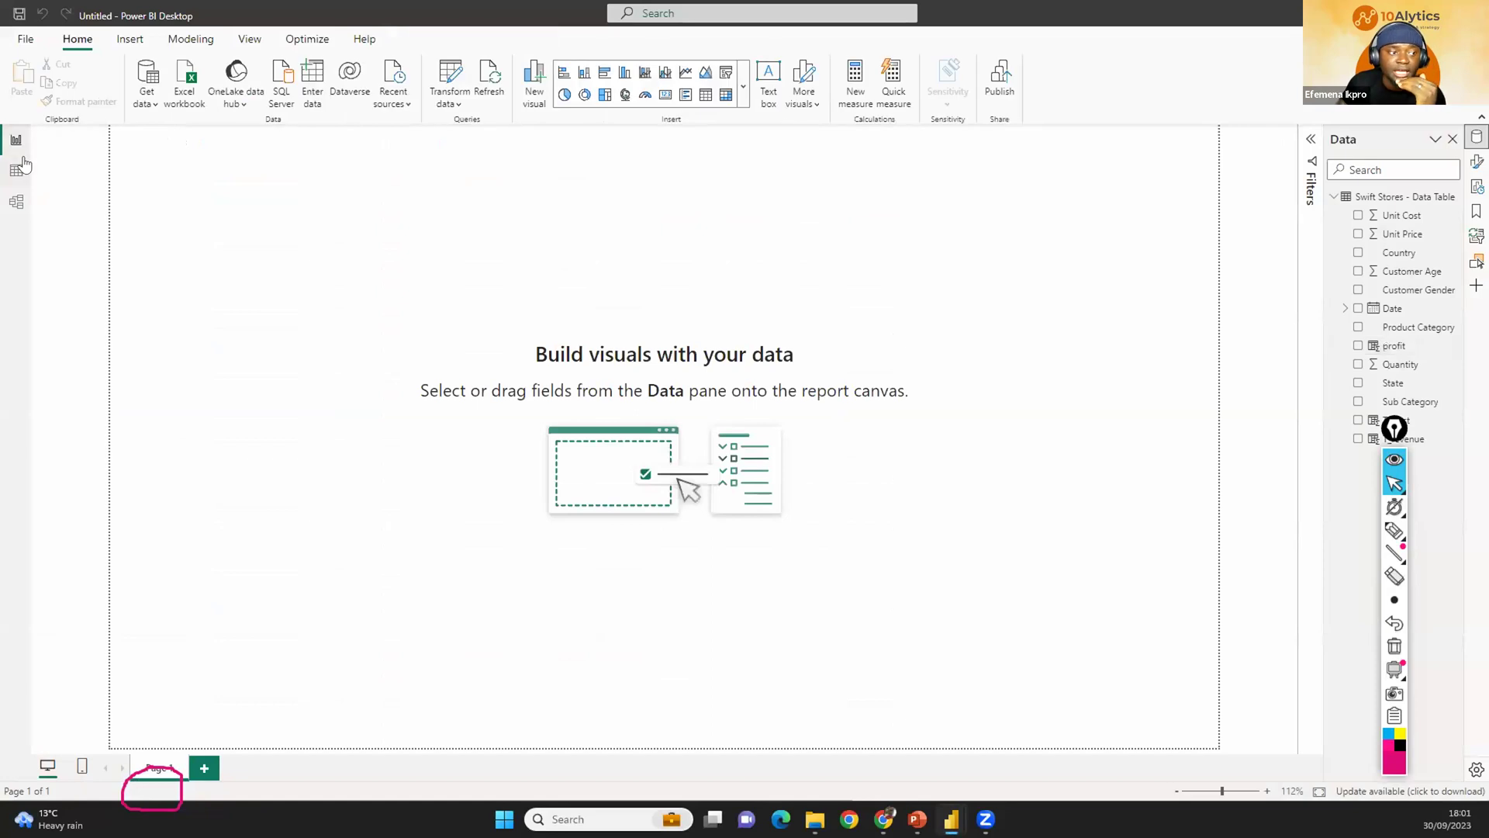
click(19, 168)
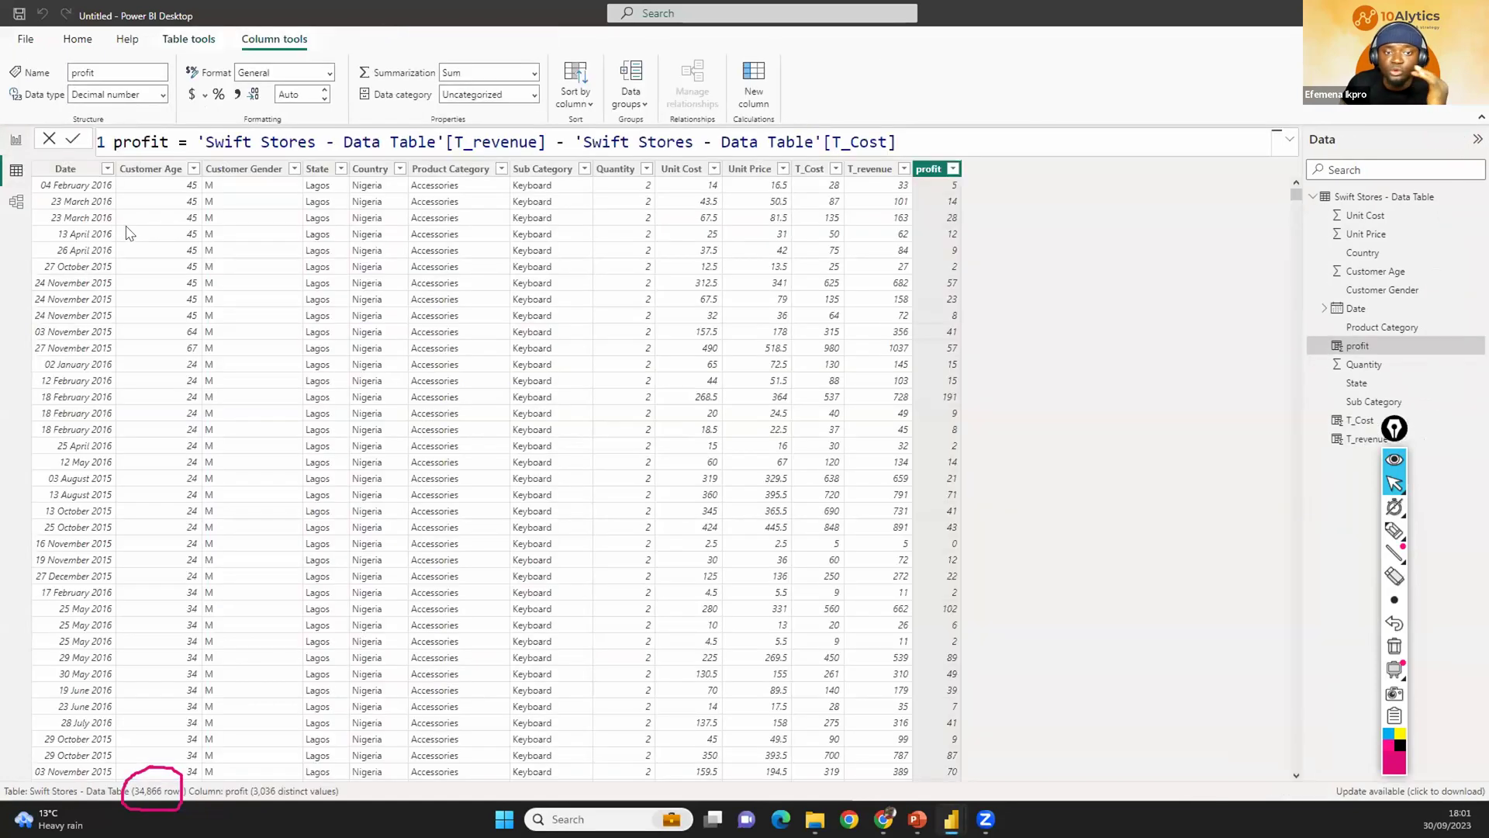
click(14, 137)
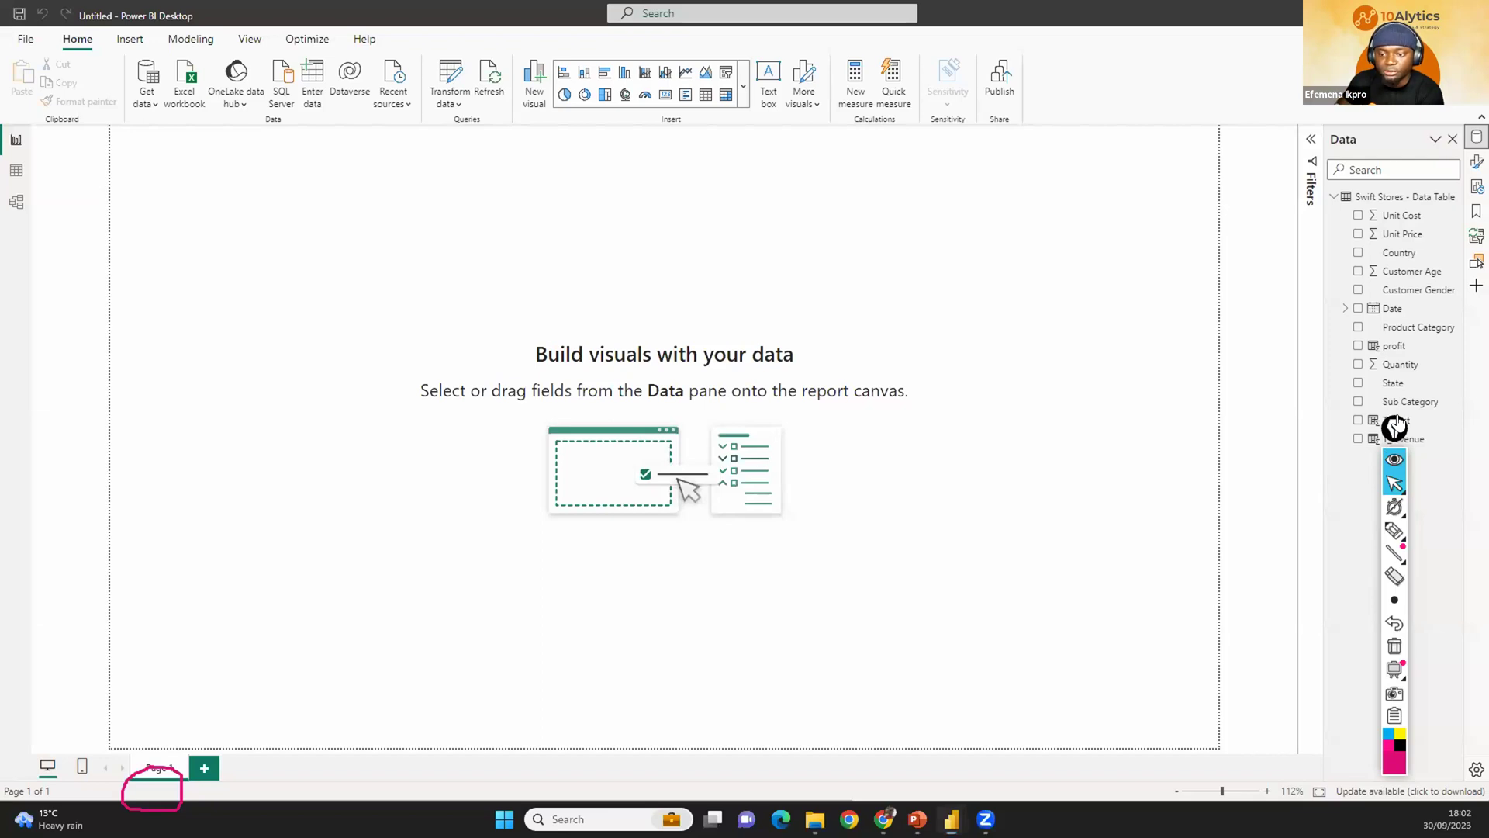
drag(1396, 425, 1278, 404)
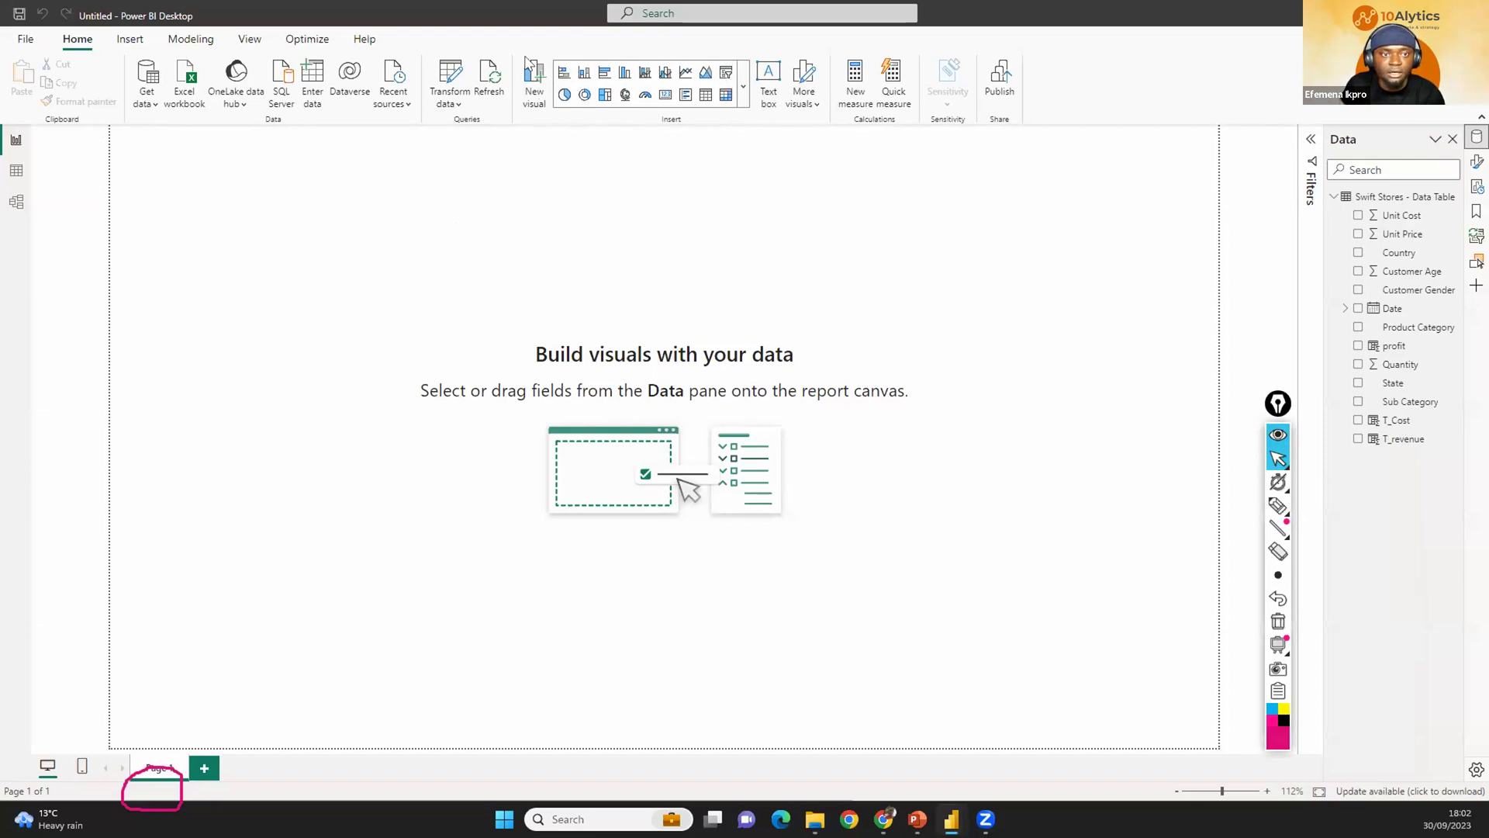
Look through the available visual types, clear the pen annotation, and insert a Map visual on Page 1.
click(745, 97)
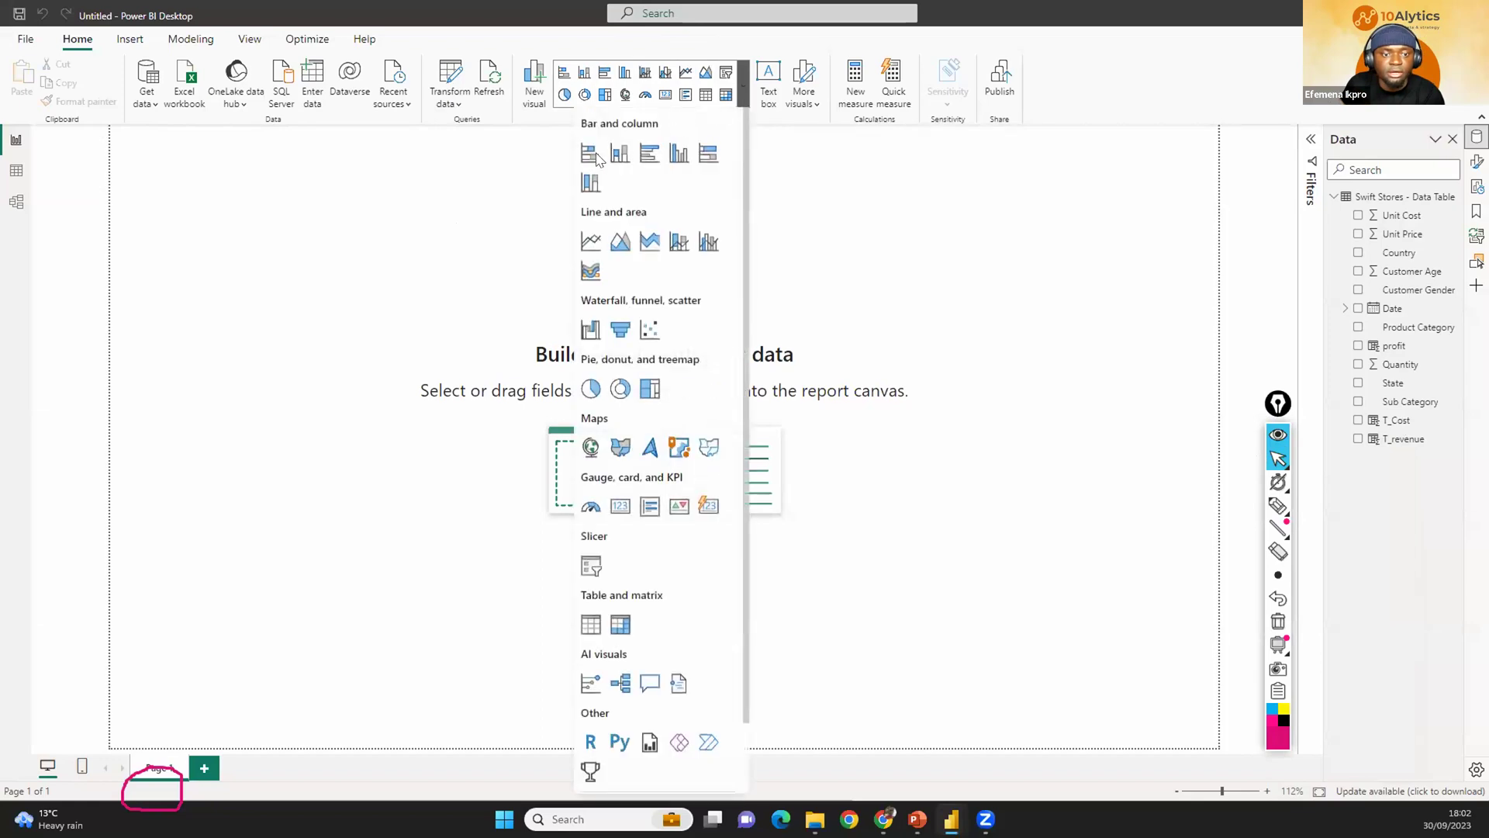
scroll(634, 516, down, 1)
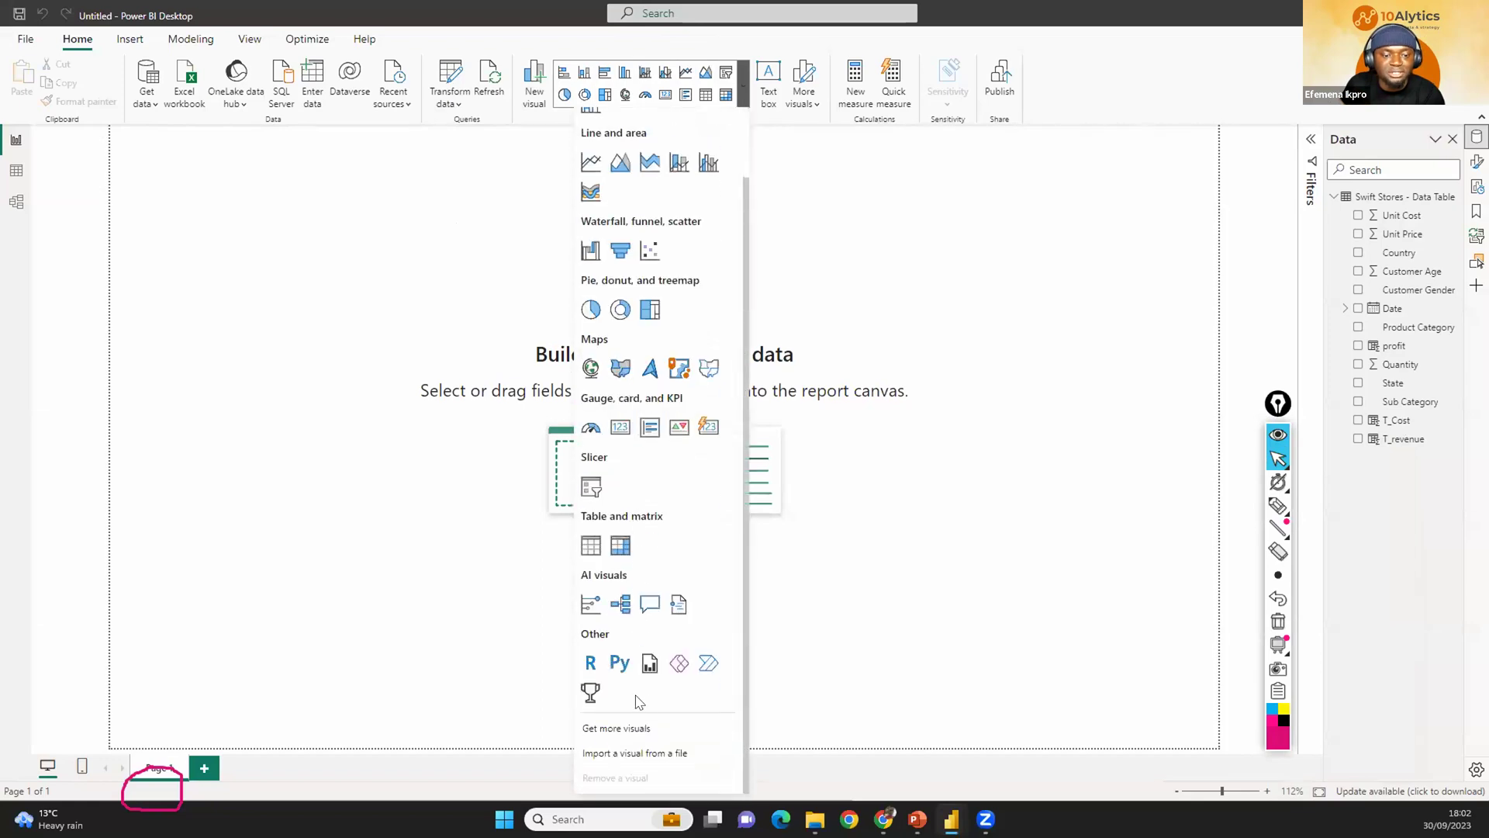
scroll(690, 291, up, 1)
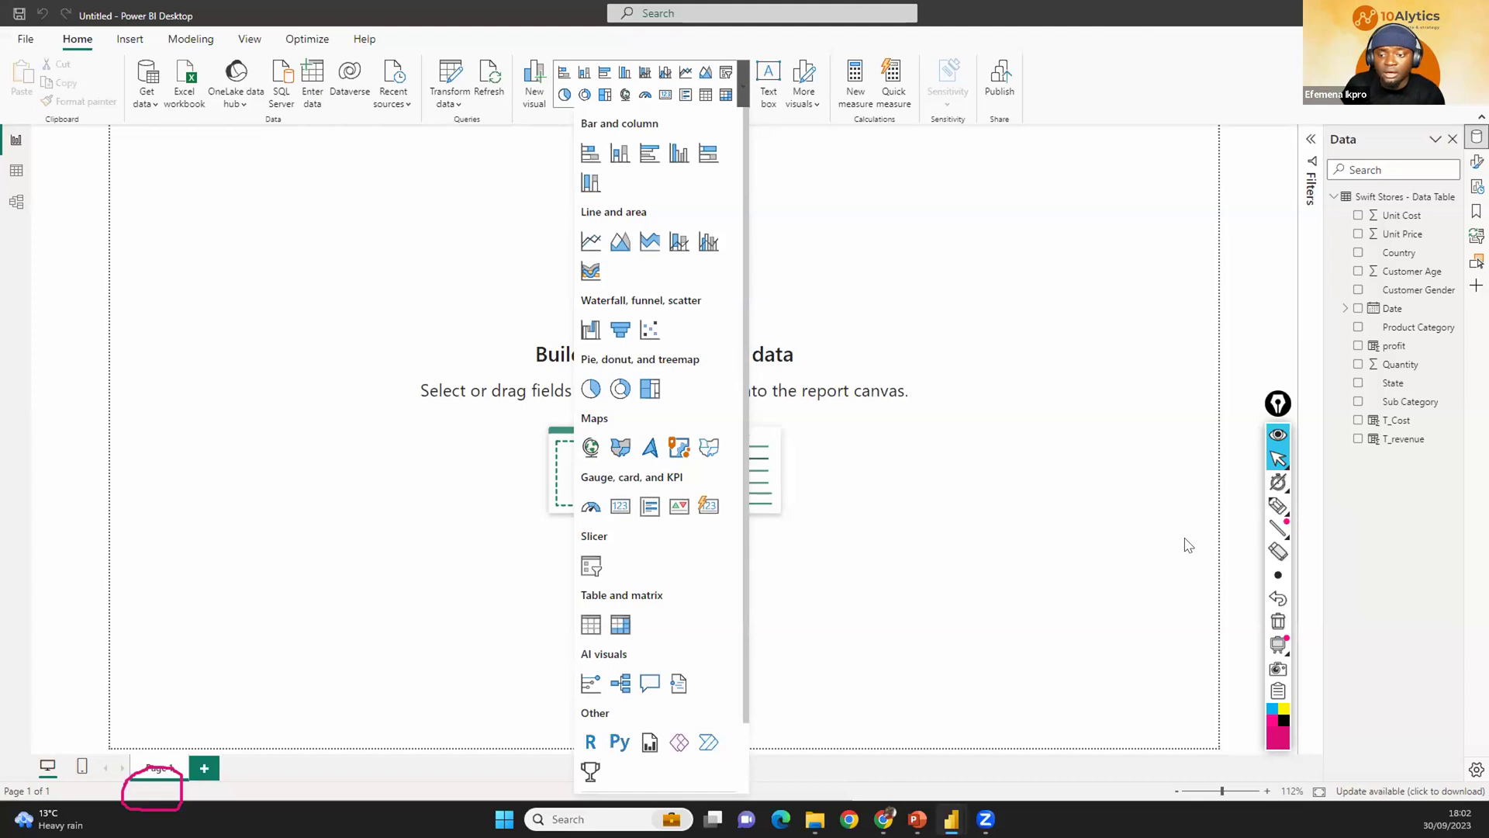
click(1278, 621)
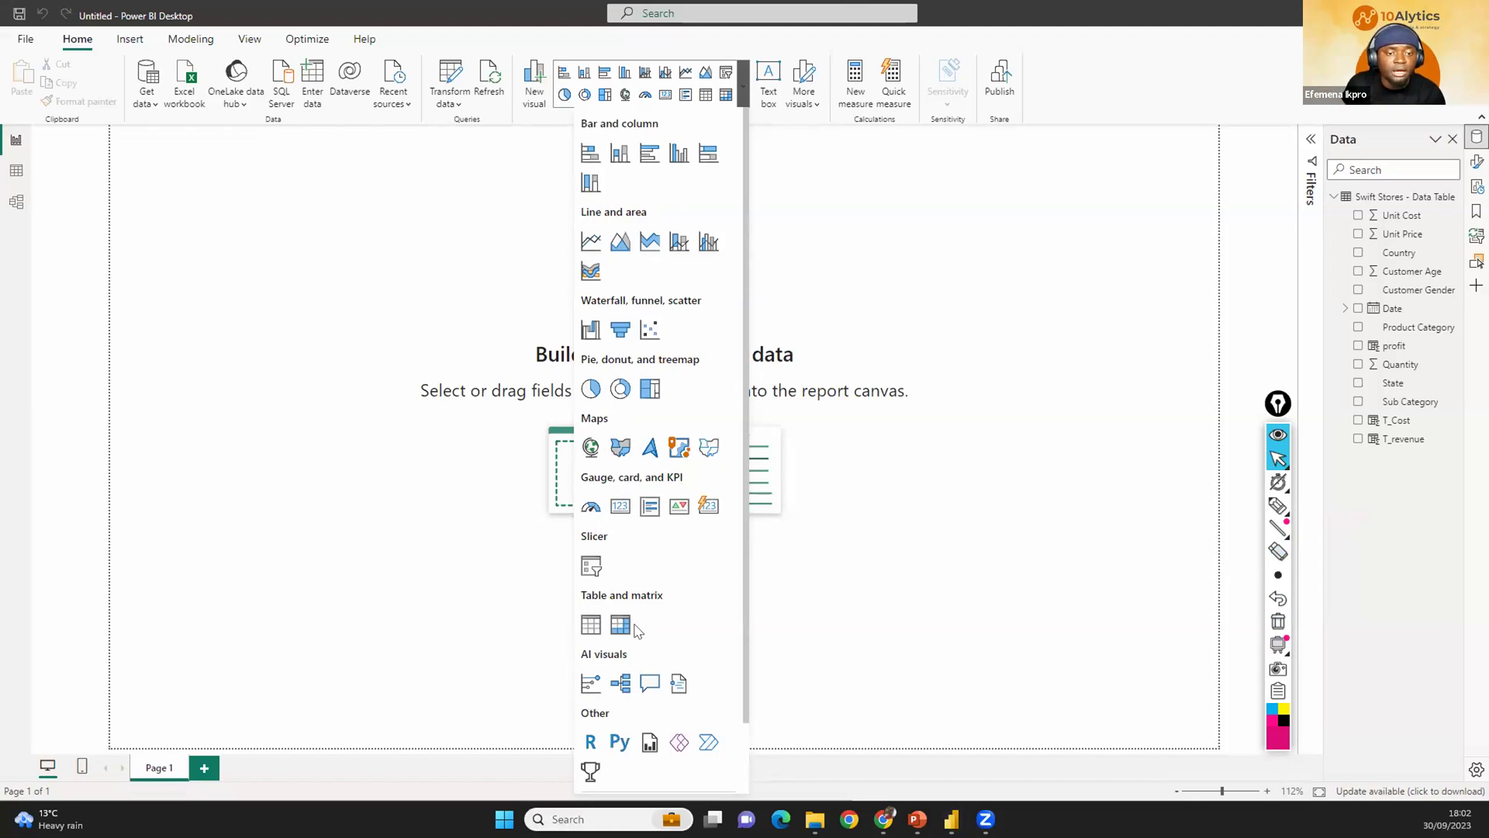
click(591, 448)
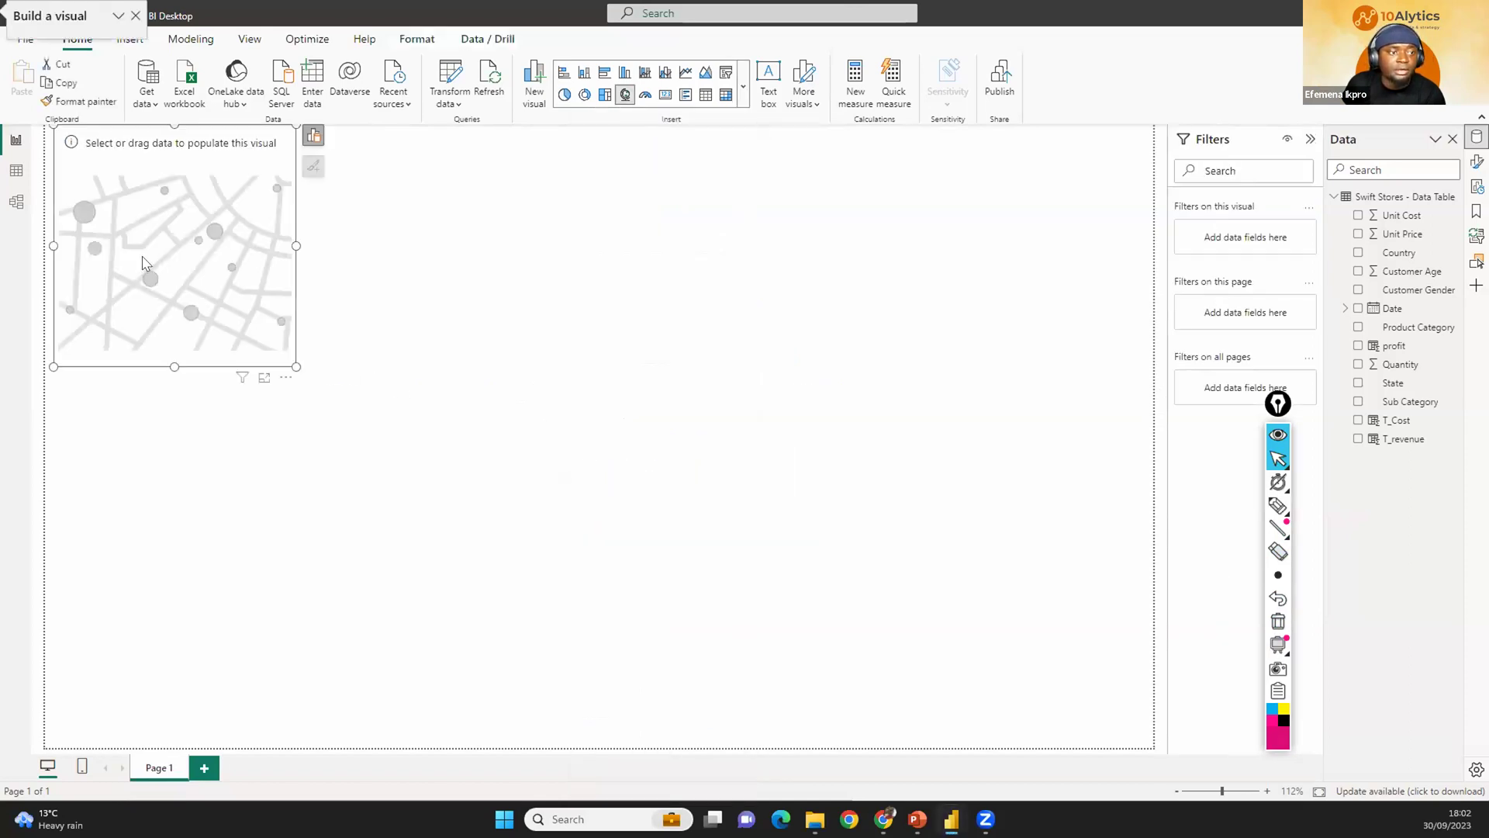
Try to clear the detached Build a visual pane, restoring the window to a smaller size and maximizing it again.
click(628, 156)
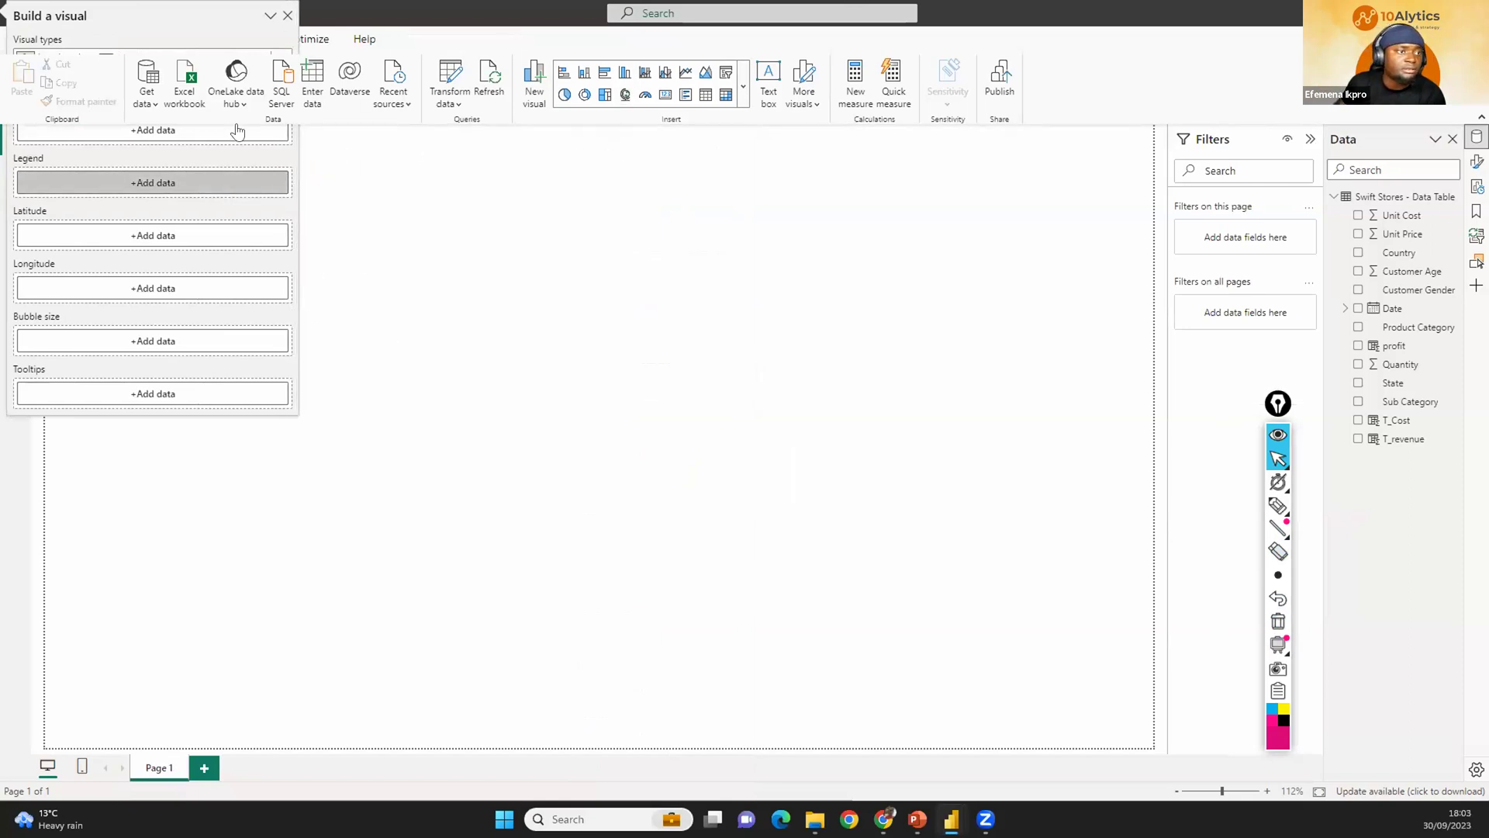
click(285, 24)
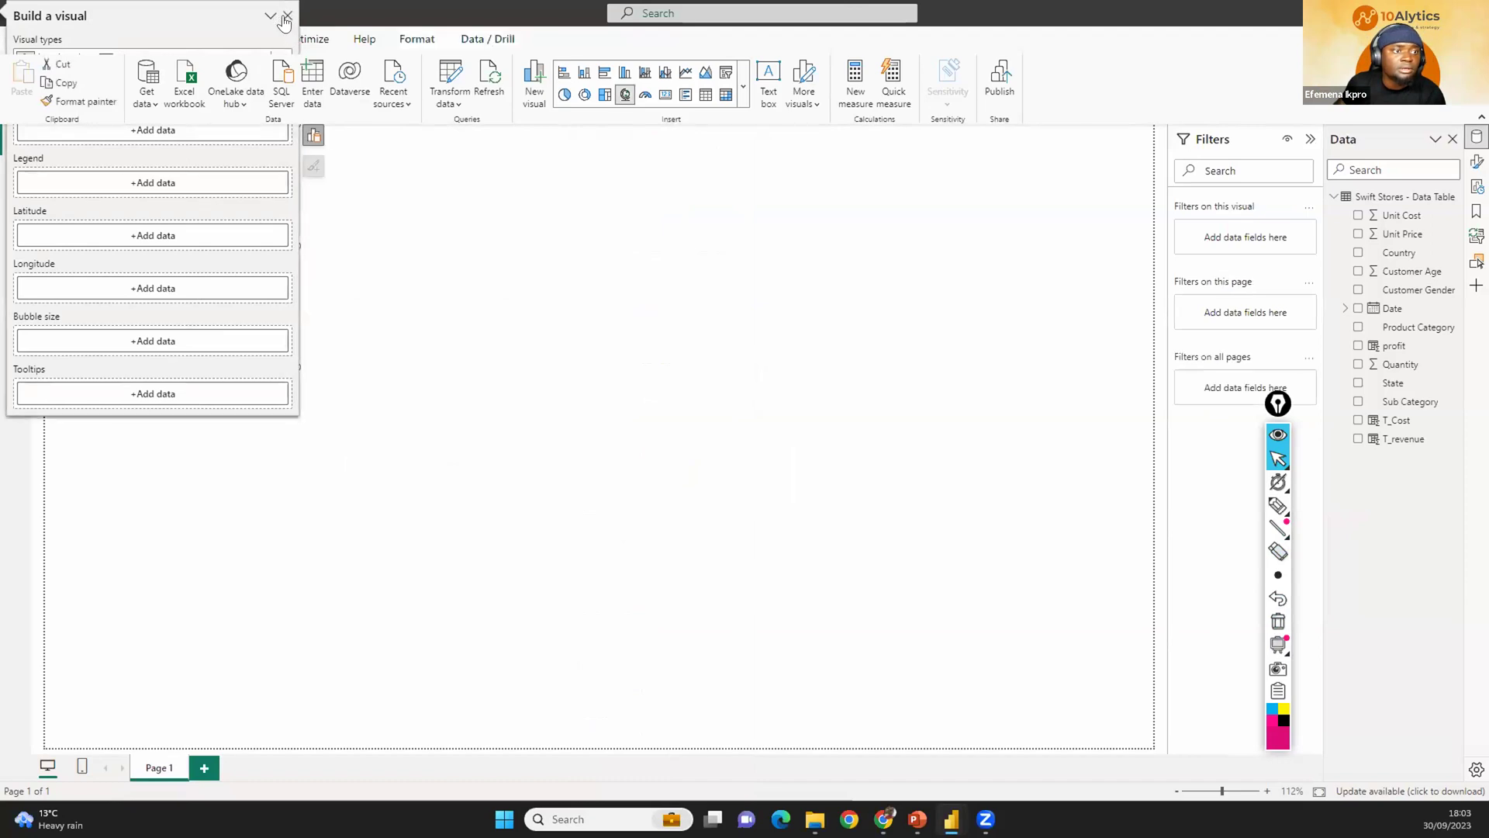
click(591, 376)
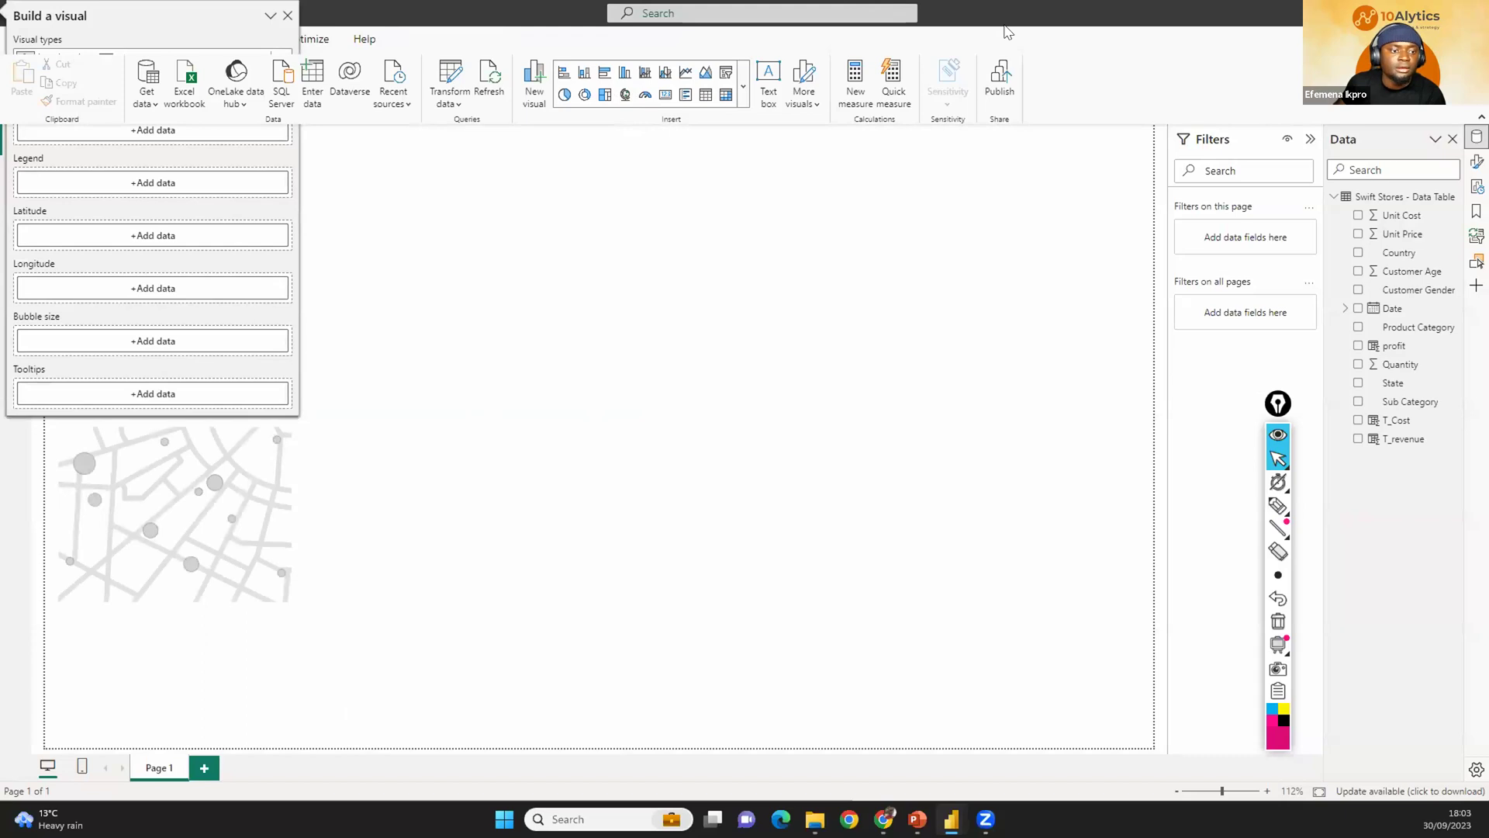
key(super+Down)
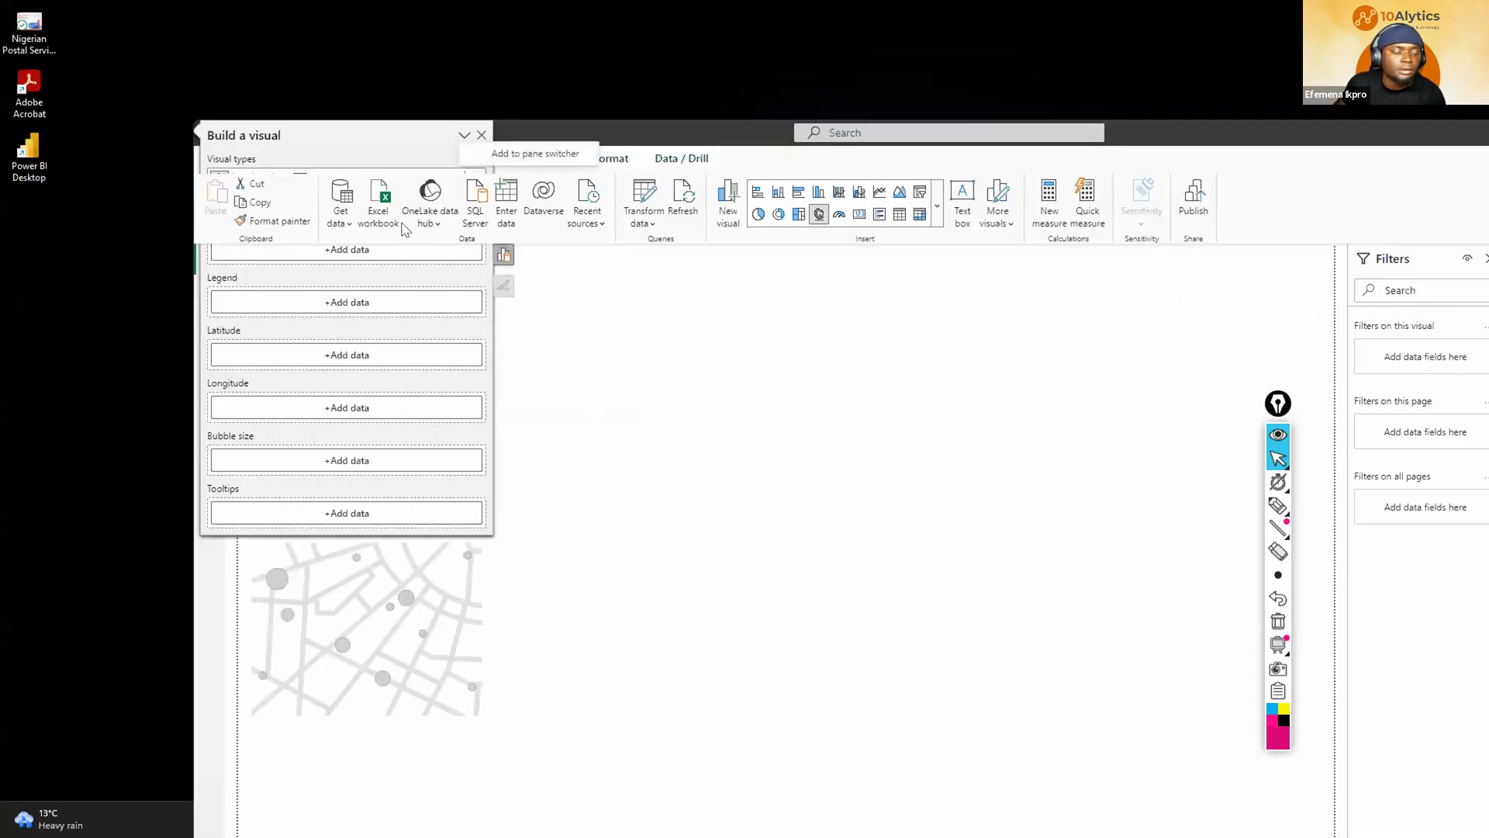
click(501, 258)
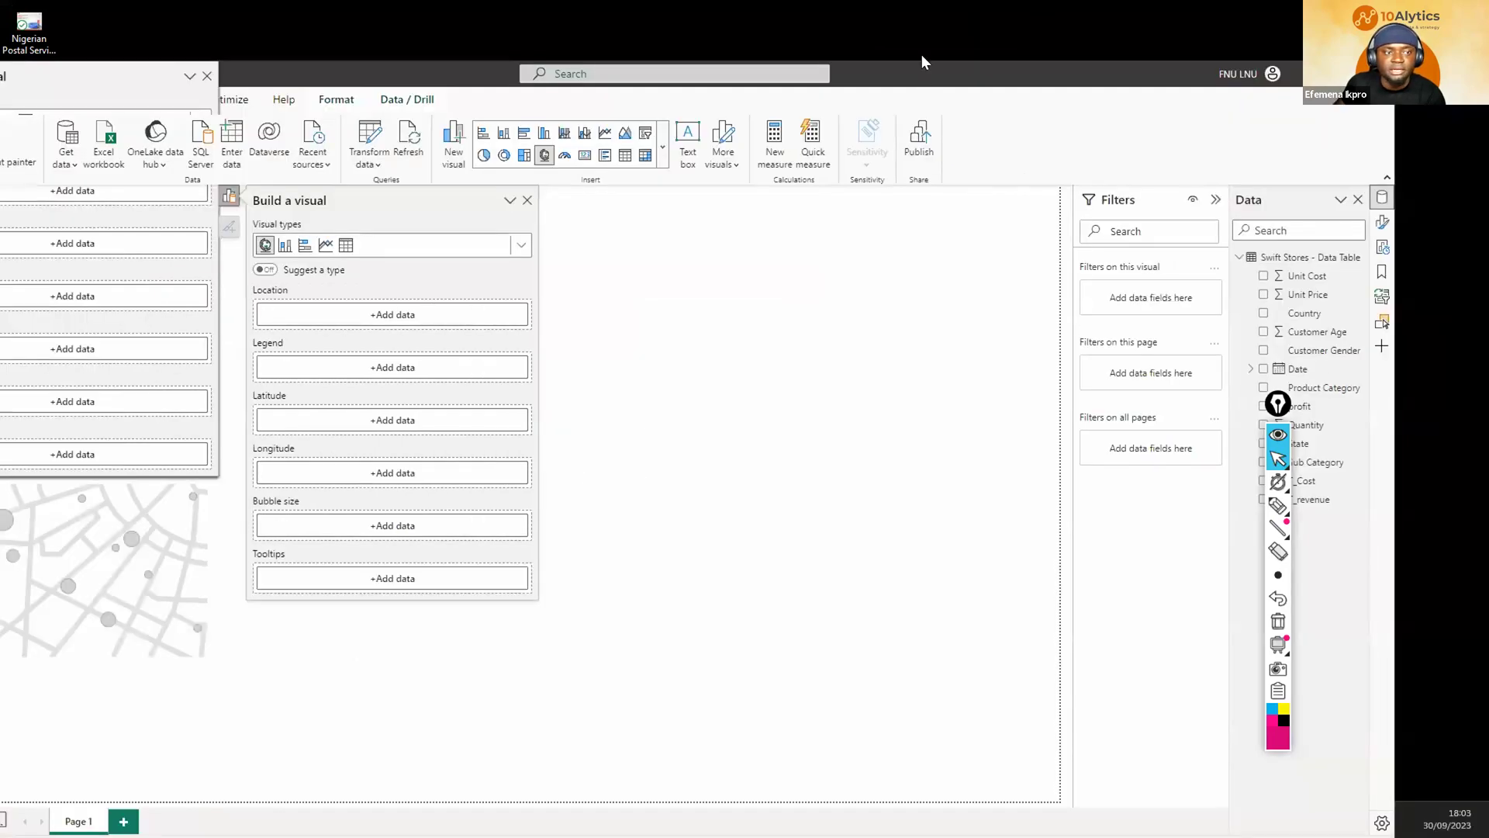
drag(921, 54, 943, 1)
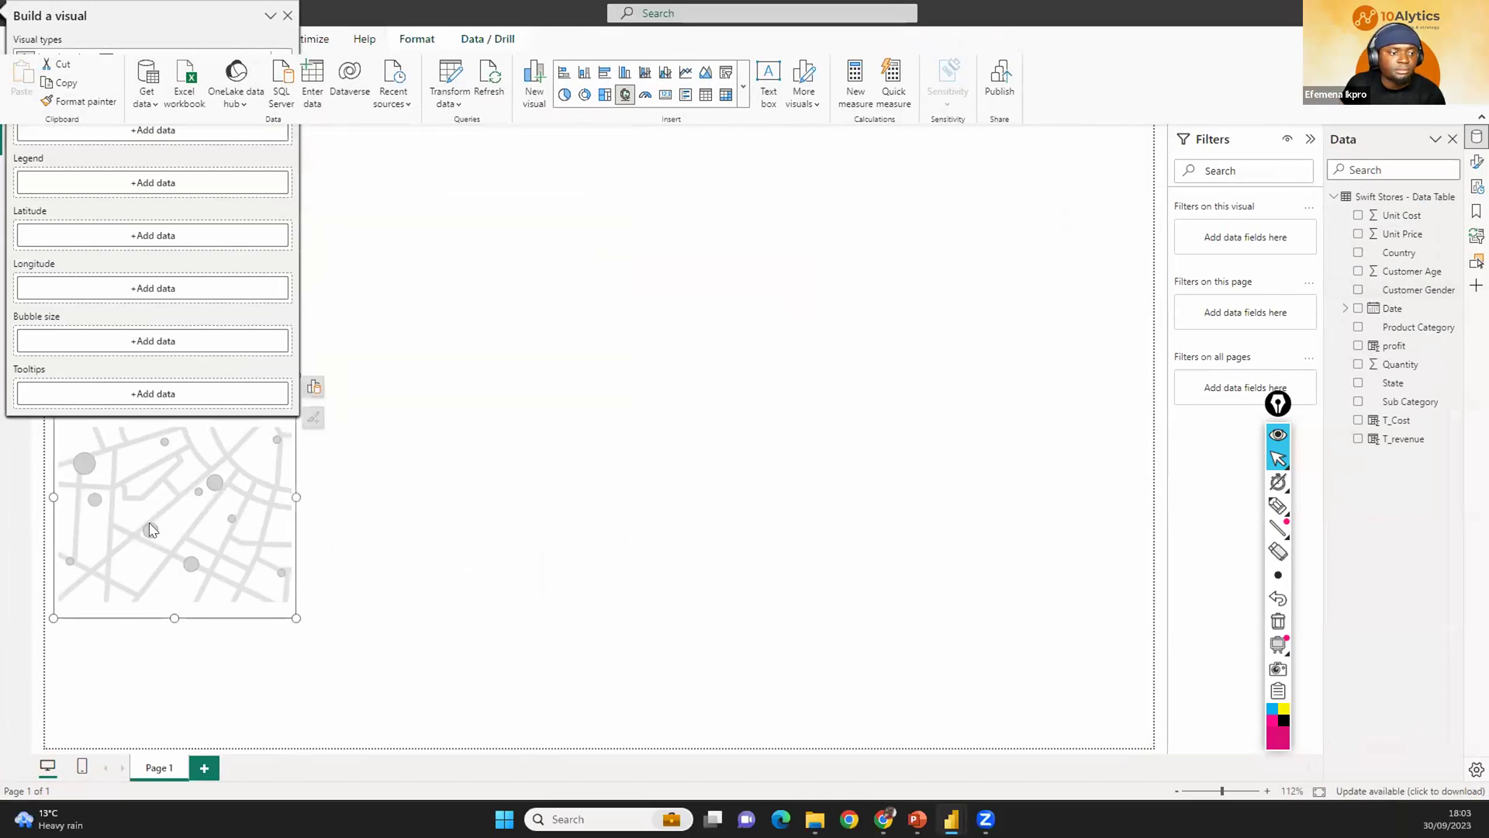
Delete the empty Map visual from Page 1.
click(87, 497)
click(215, 318)
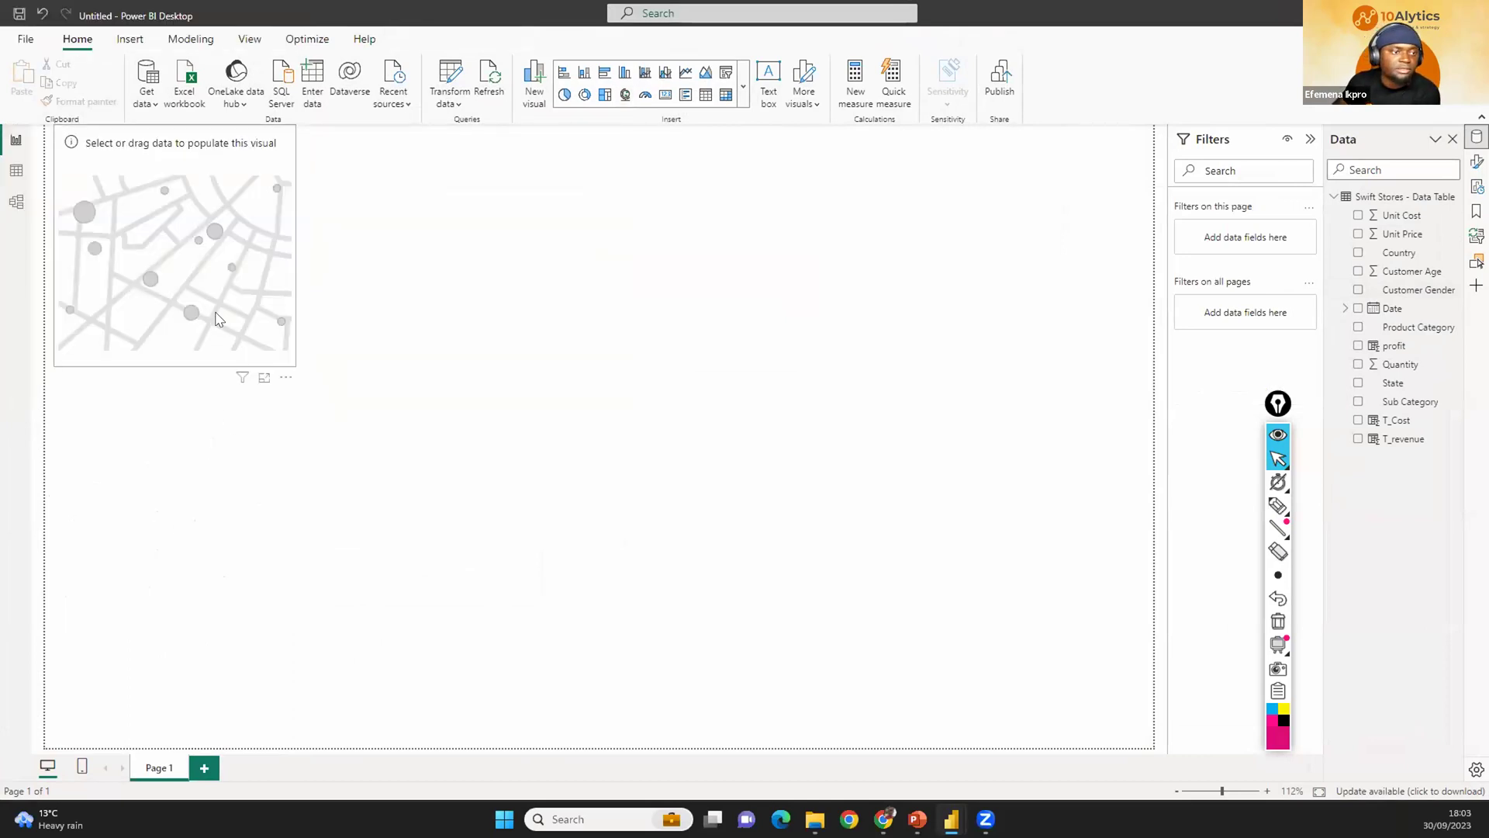
key(Delete)
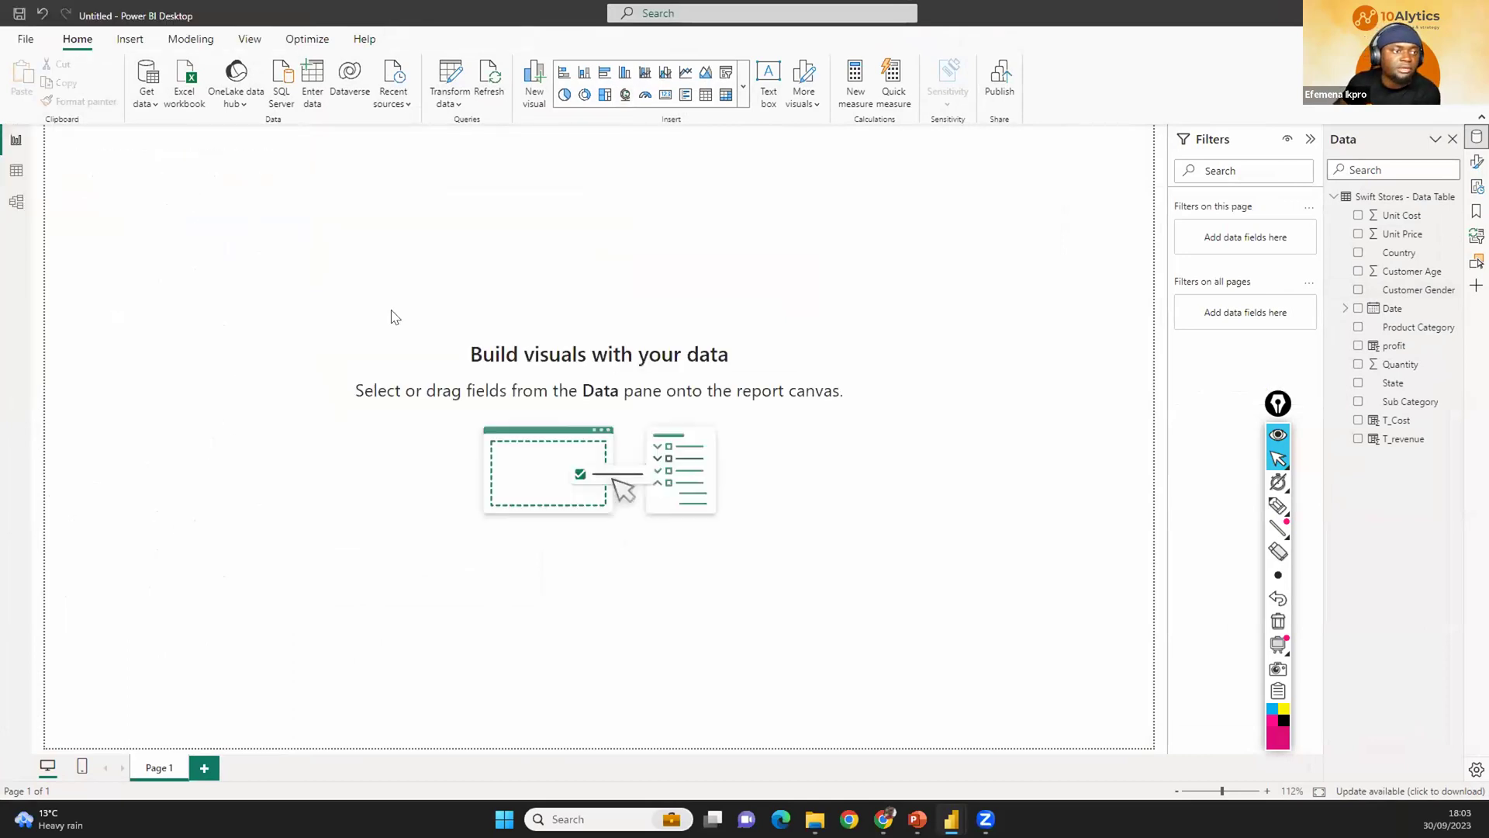
click(743, 91)
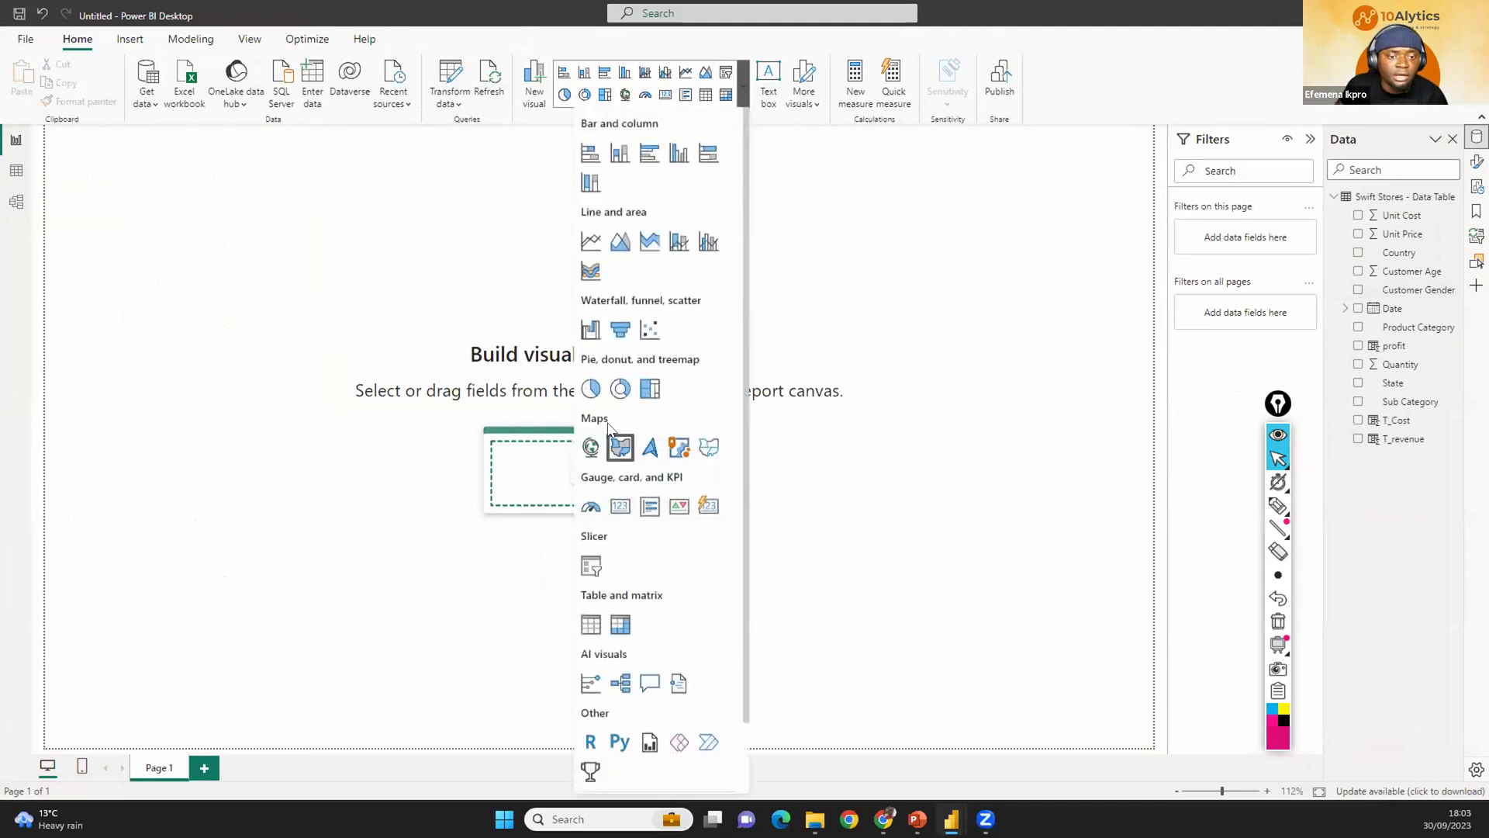
click(591, 446)
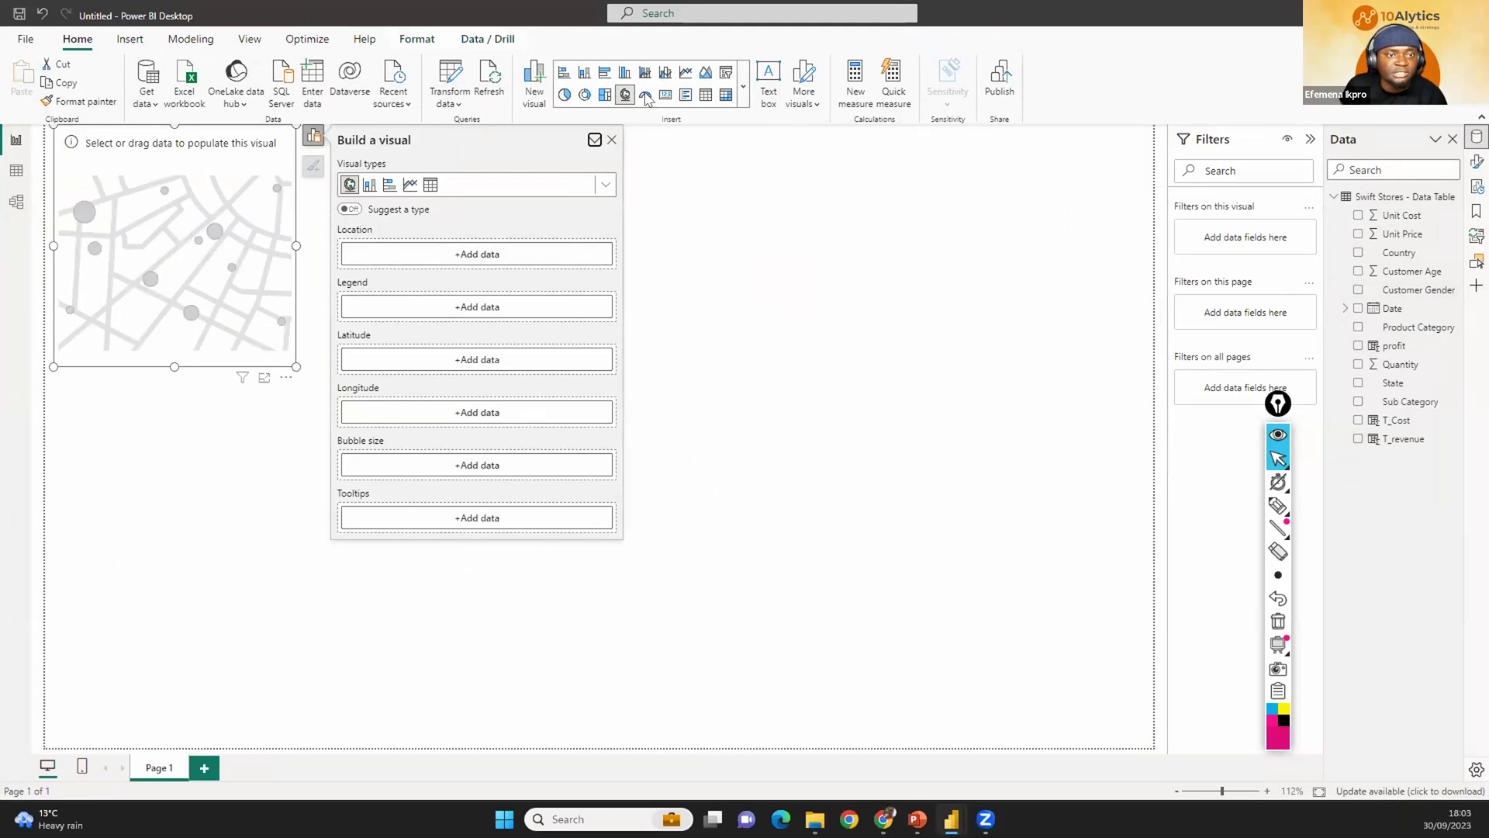
click(612, 140)
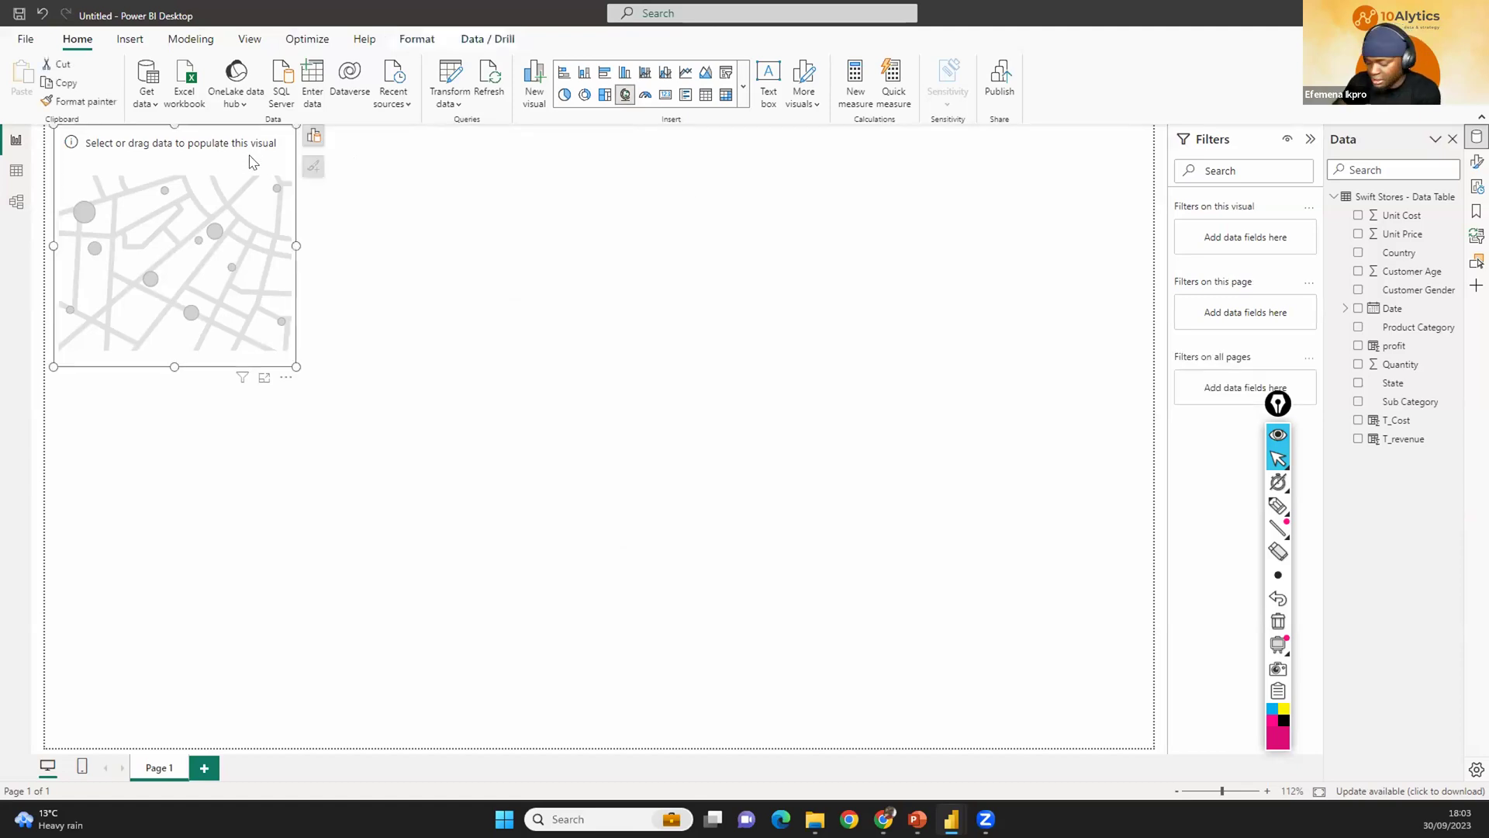
key(Delete)
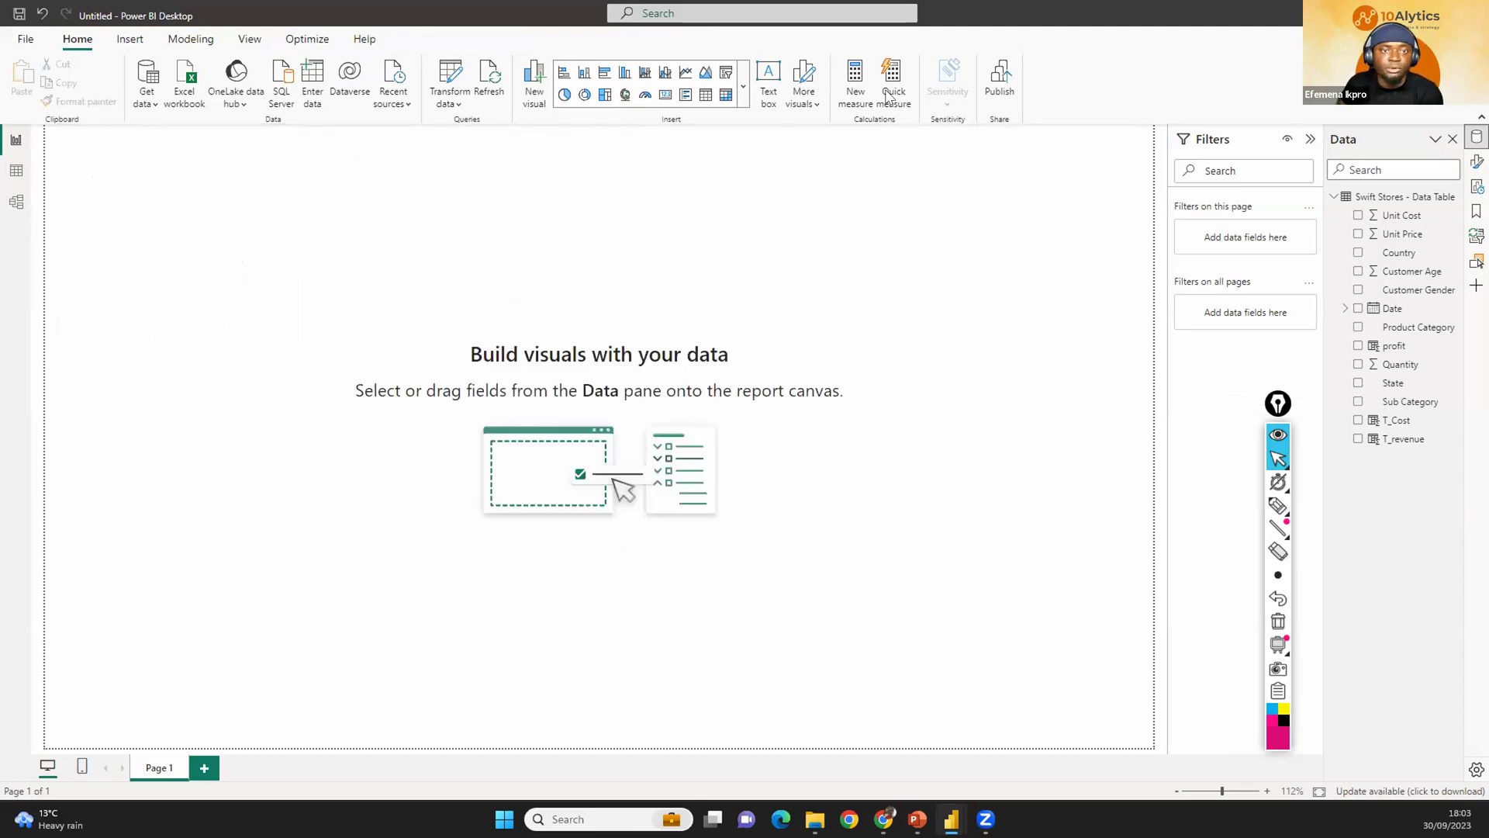
Insert a new Map visual on Page 1.
click(745, 87)
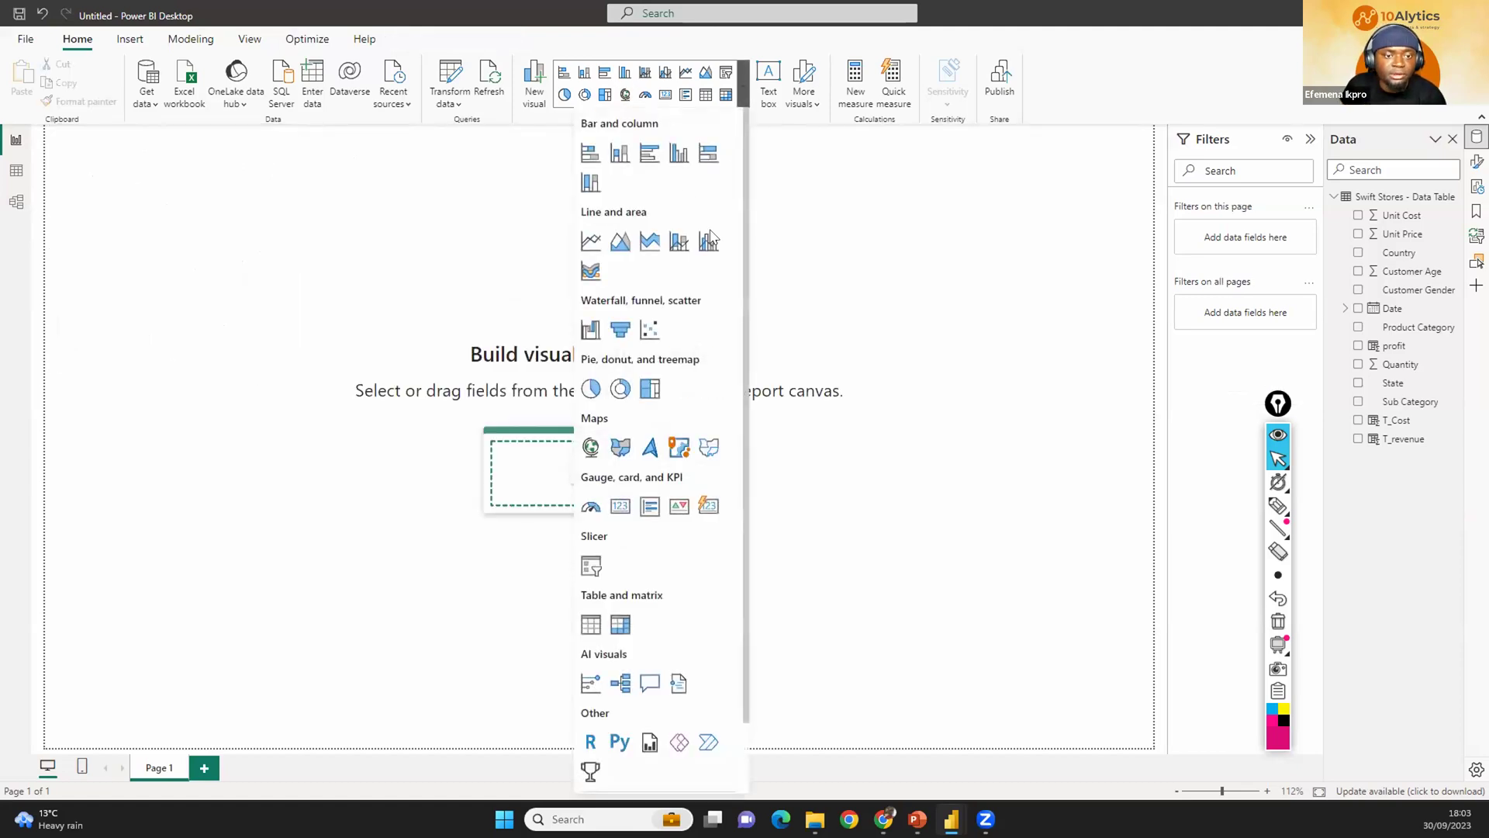
click(592, 453)
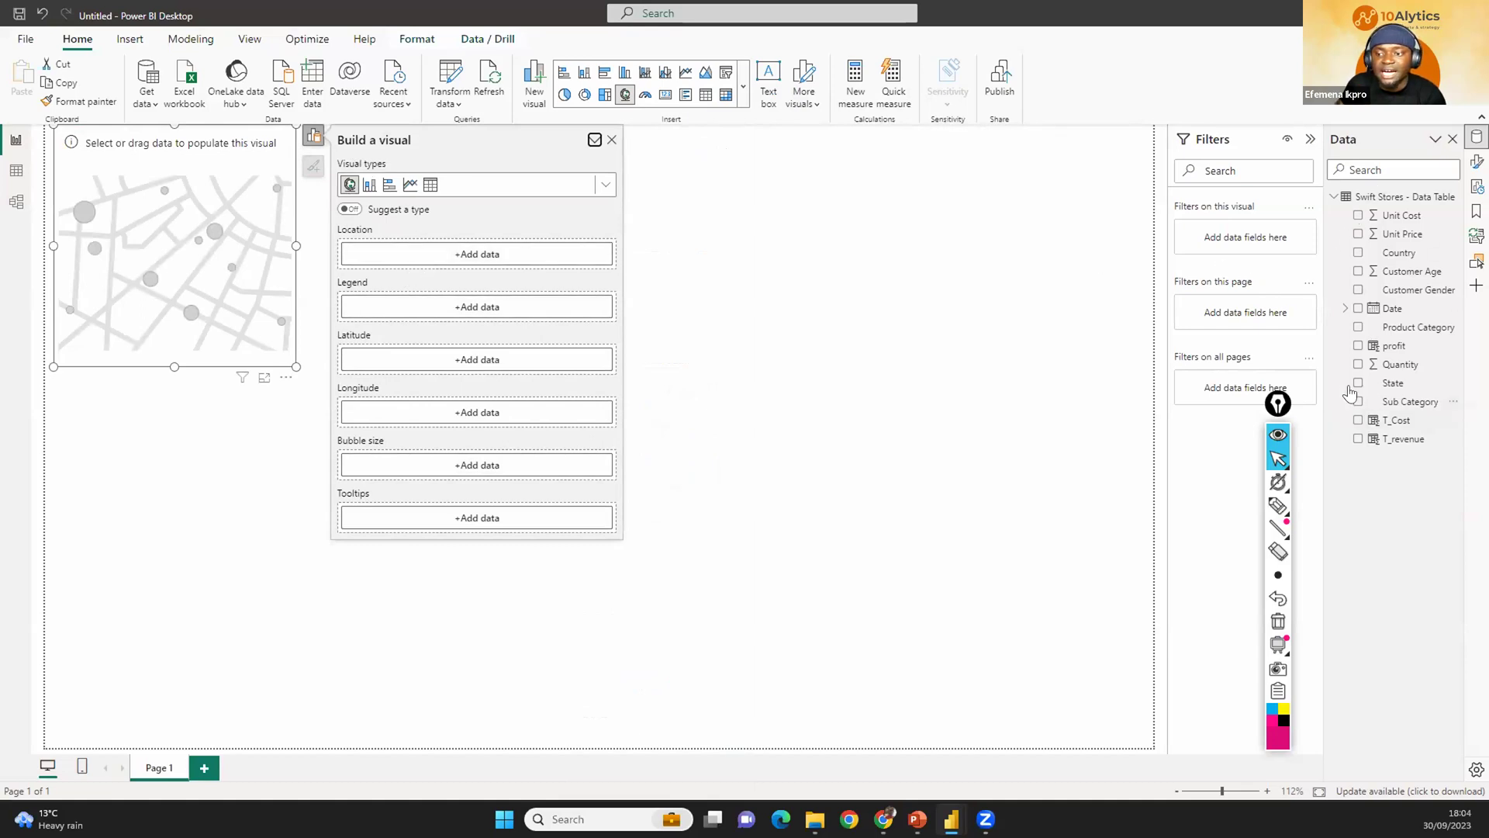
Review the values listed in the State column's filter in the Table view, cancel the filter and return to the Report view.
click(16, 170)
click(318, 161)
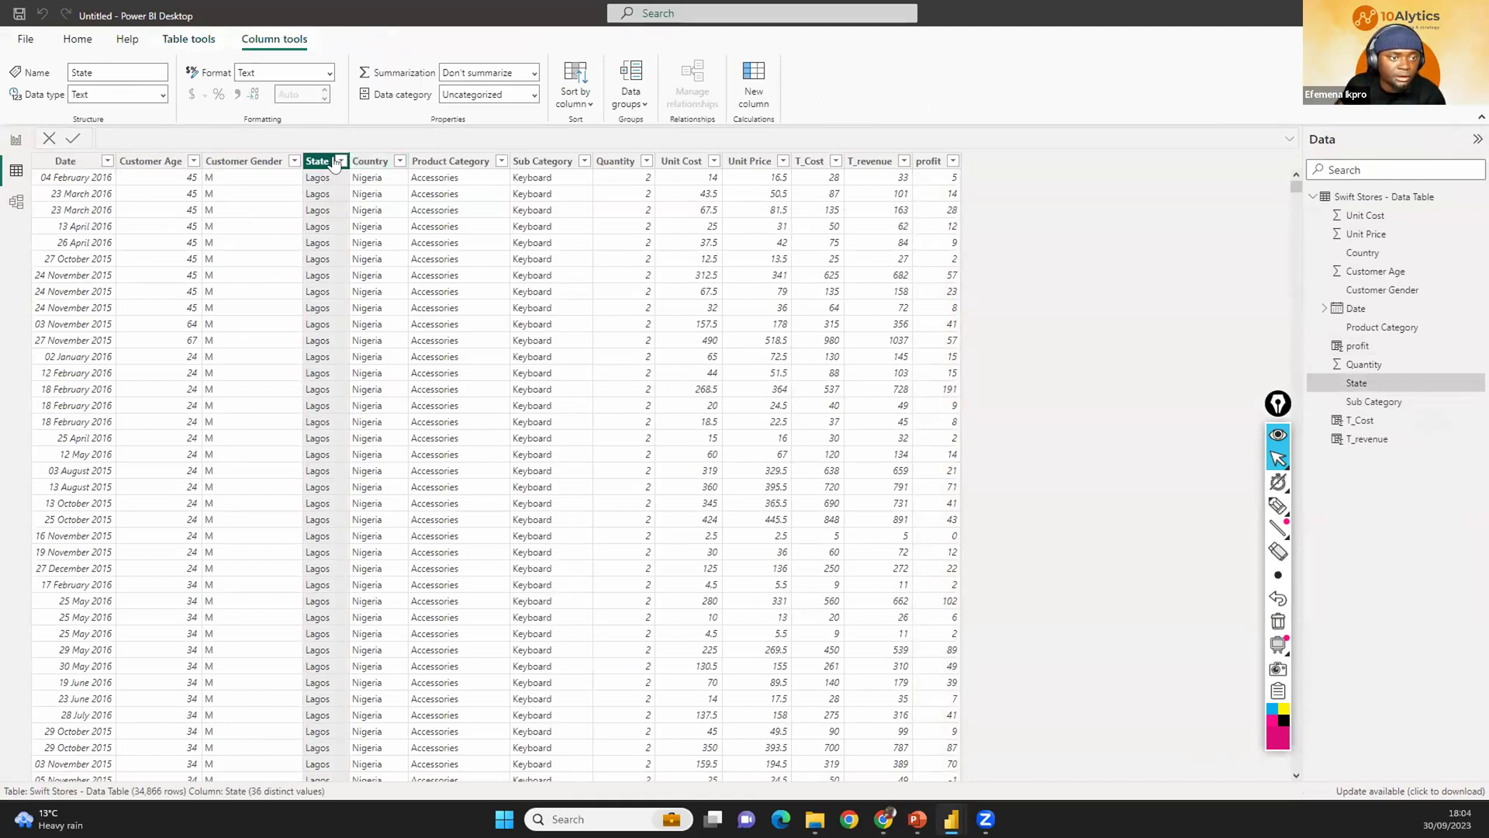
click(340, 161)
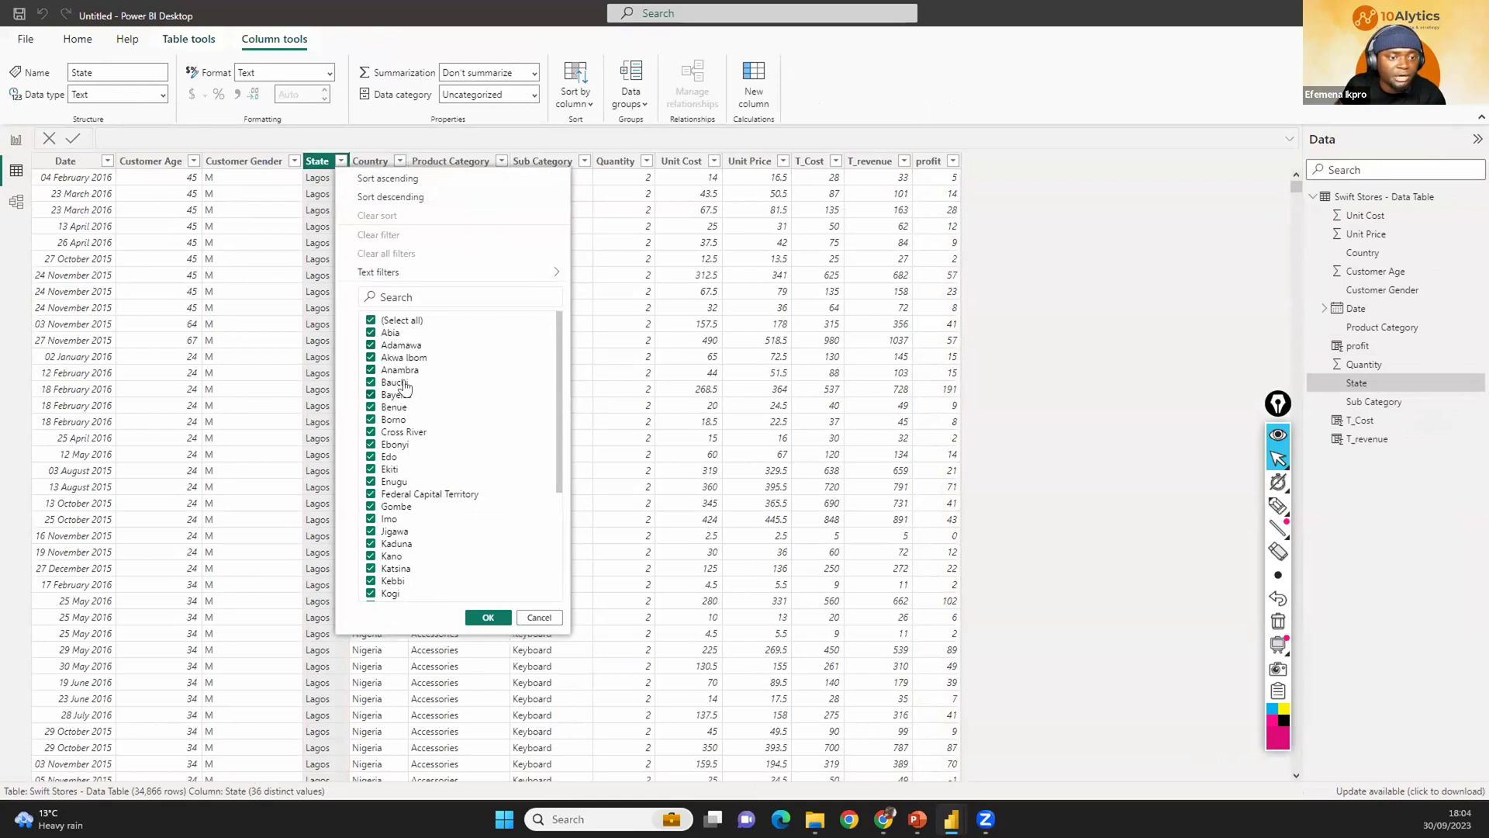
scroll(404, 345, down, 3)
scroll(425, 393, up, 3)
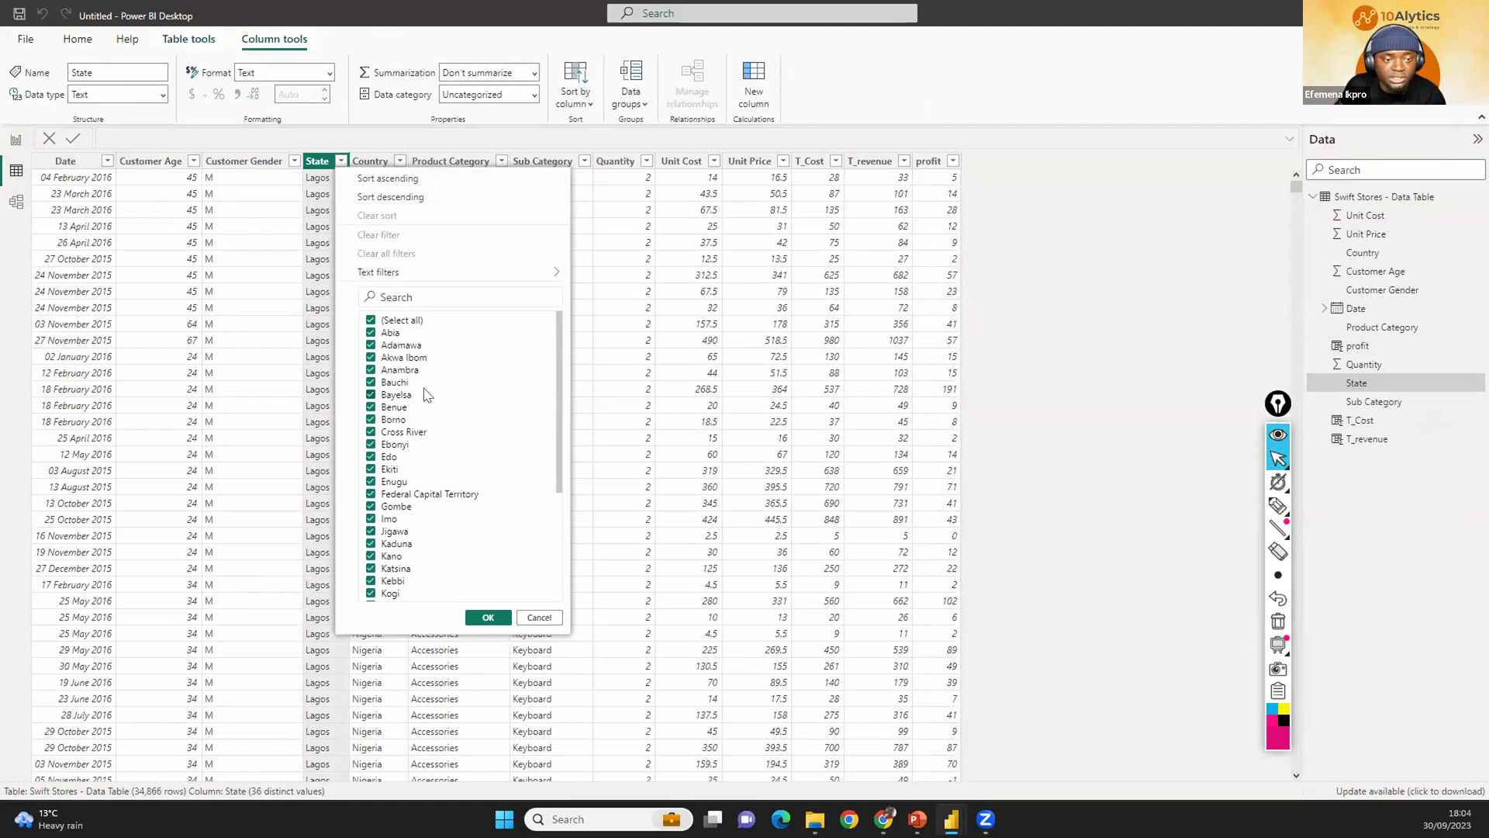
scroll(431, 388, down, 3)
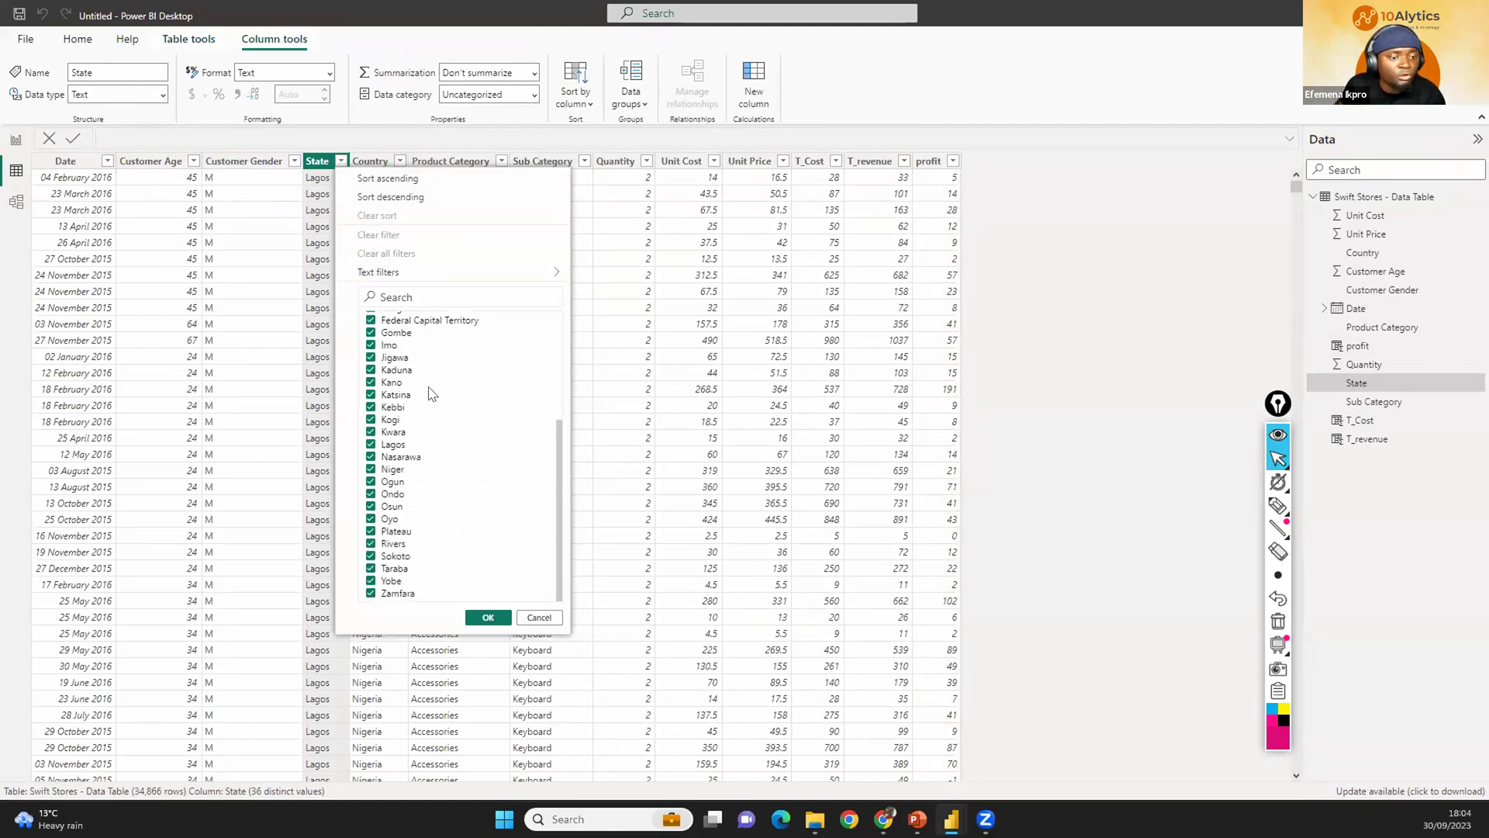
scroll(428, 394, up, 3)
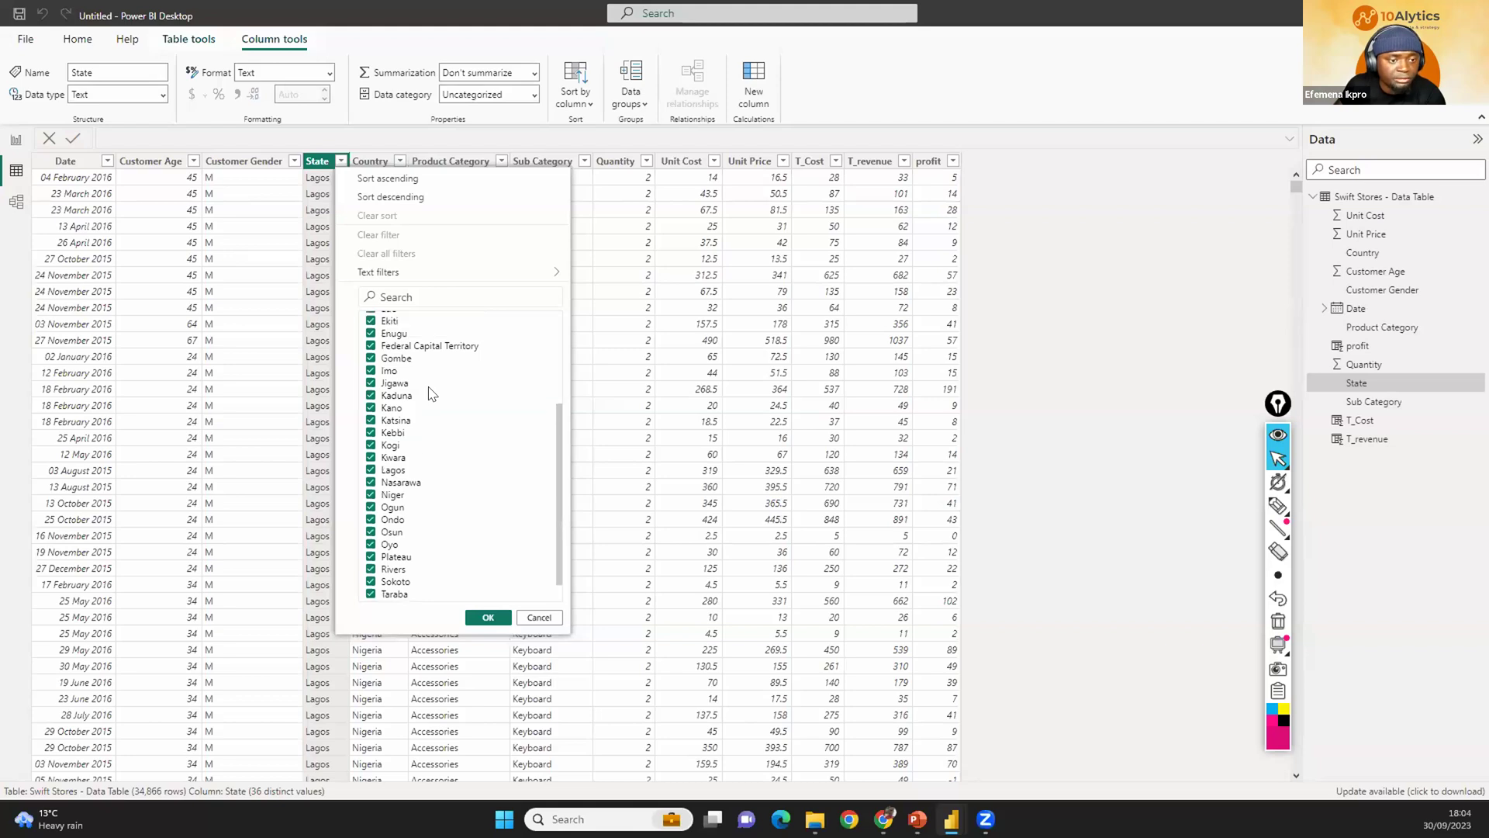
click(540, 618)
click(17, 139)
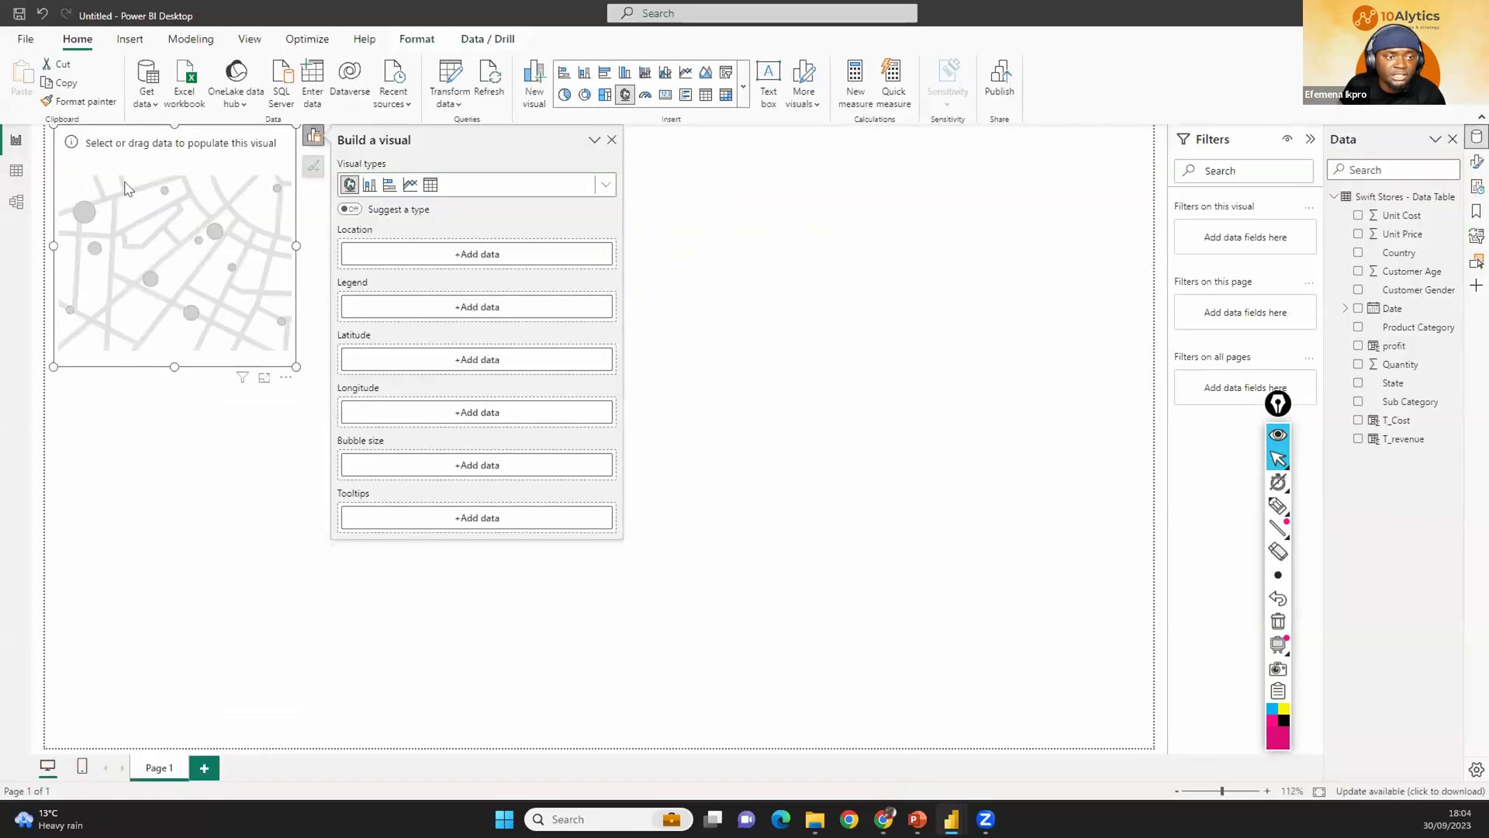
Assign the State field to the map's Location and enlarge the map to cover most of Page 1.
click(483, 258)
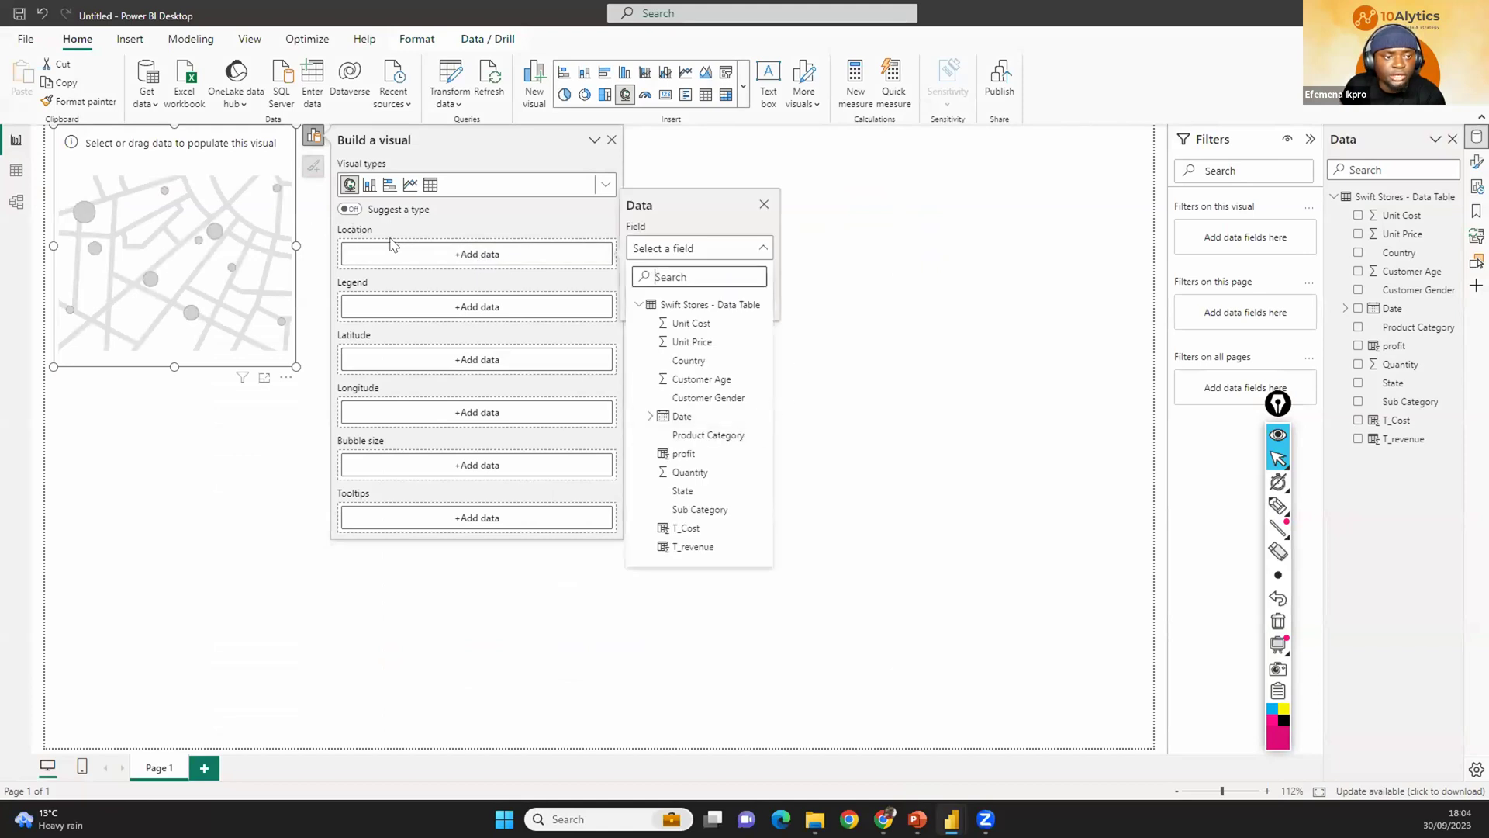
click(689, 492)
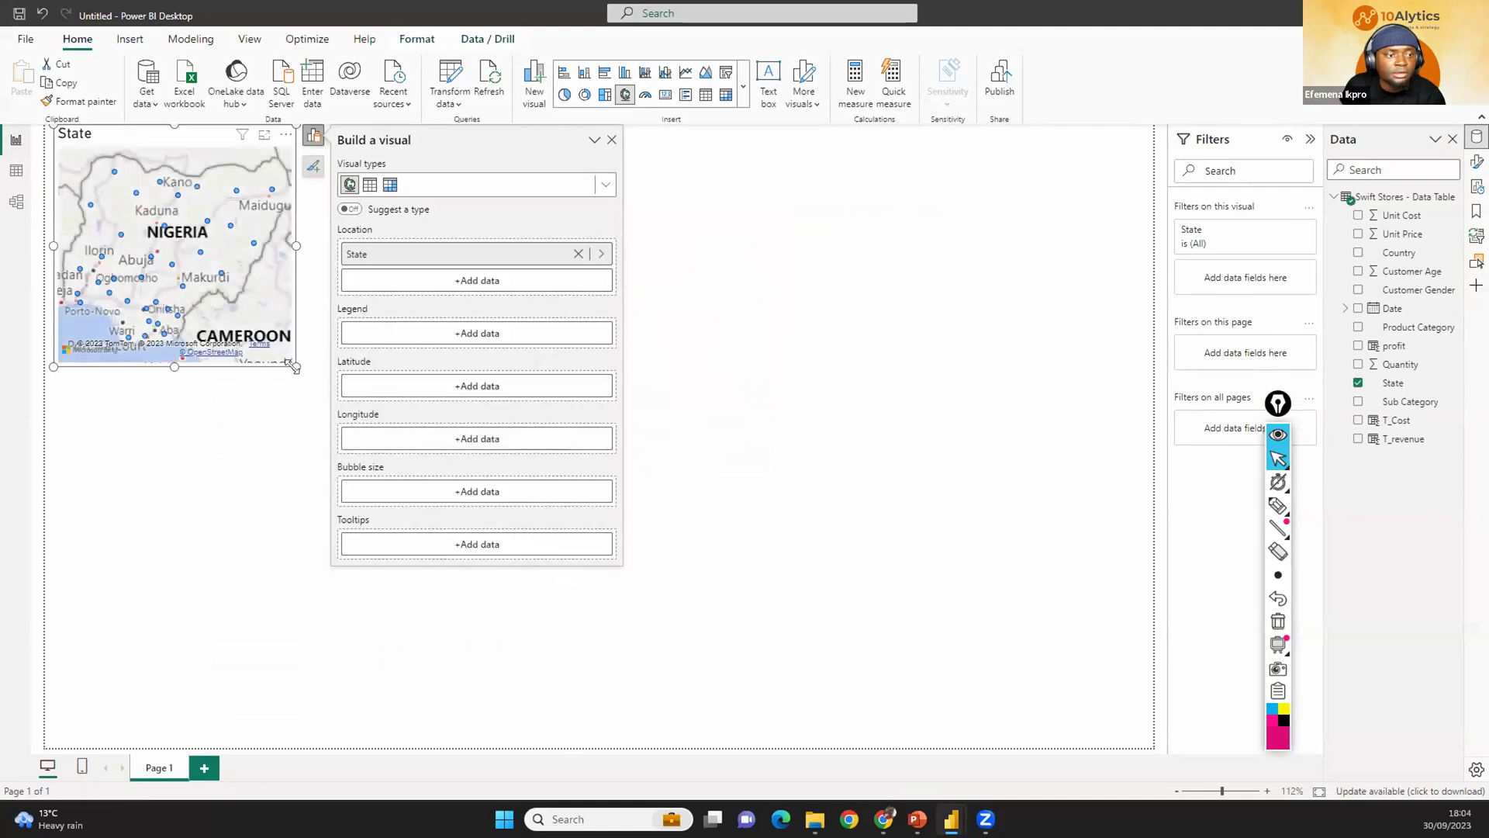
drag(296, 366, 909, 733)
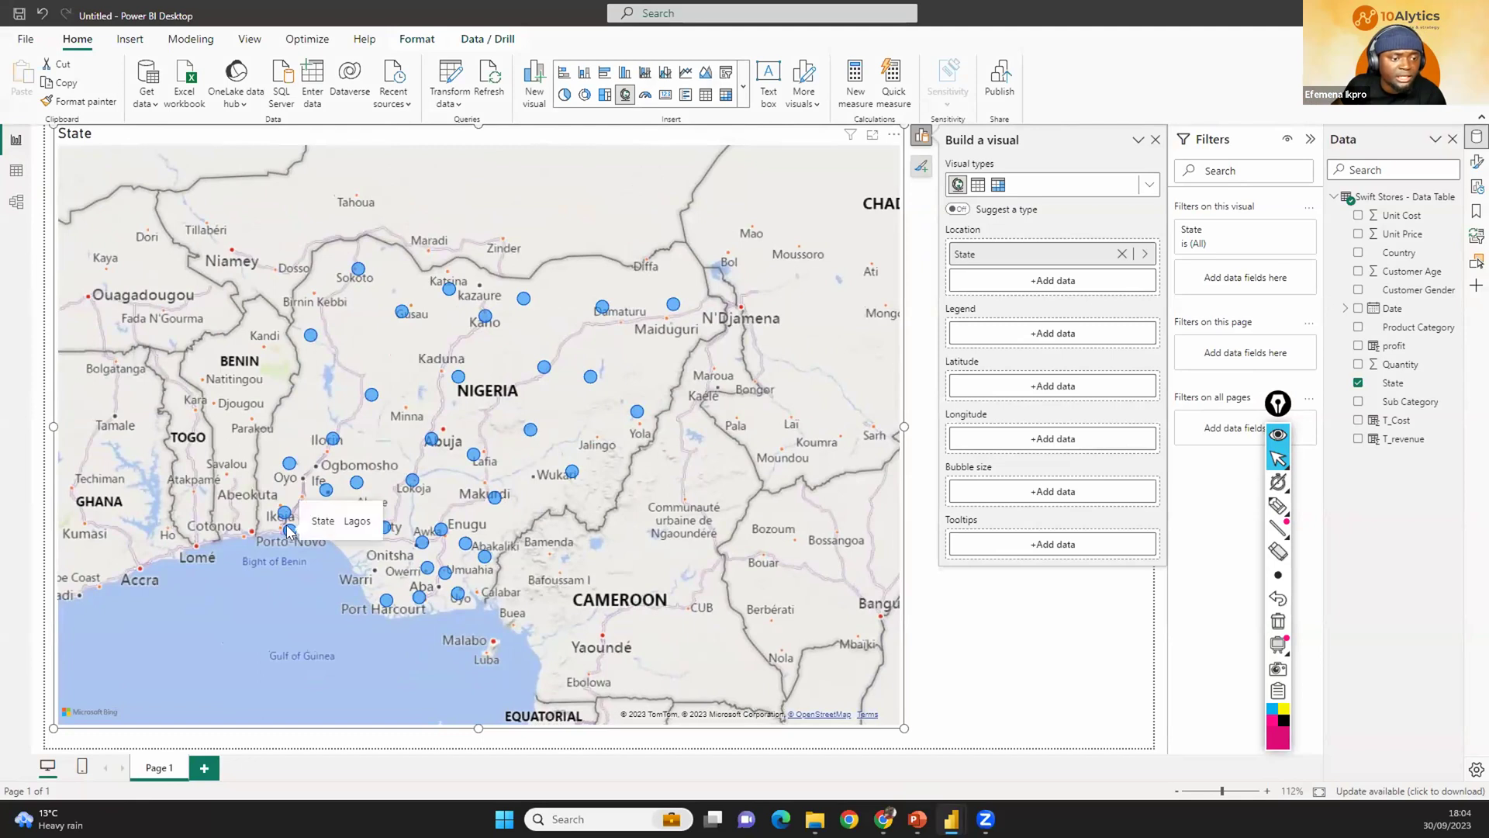
Inspect the tooltips of individual state bubbles across Nigeria on the map.
mouse_move(285, 515)
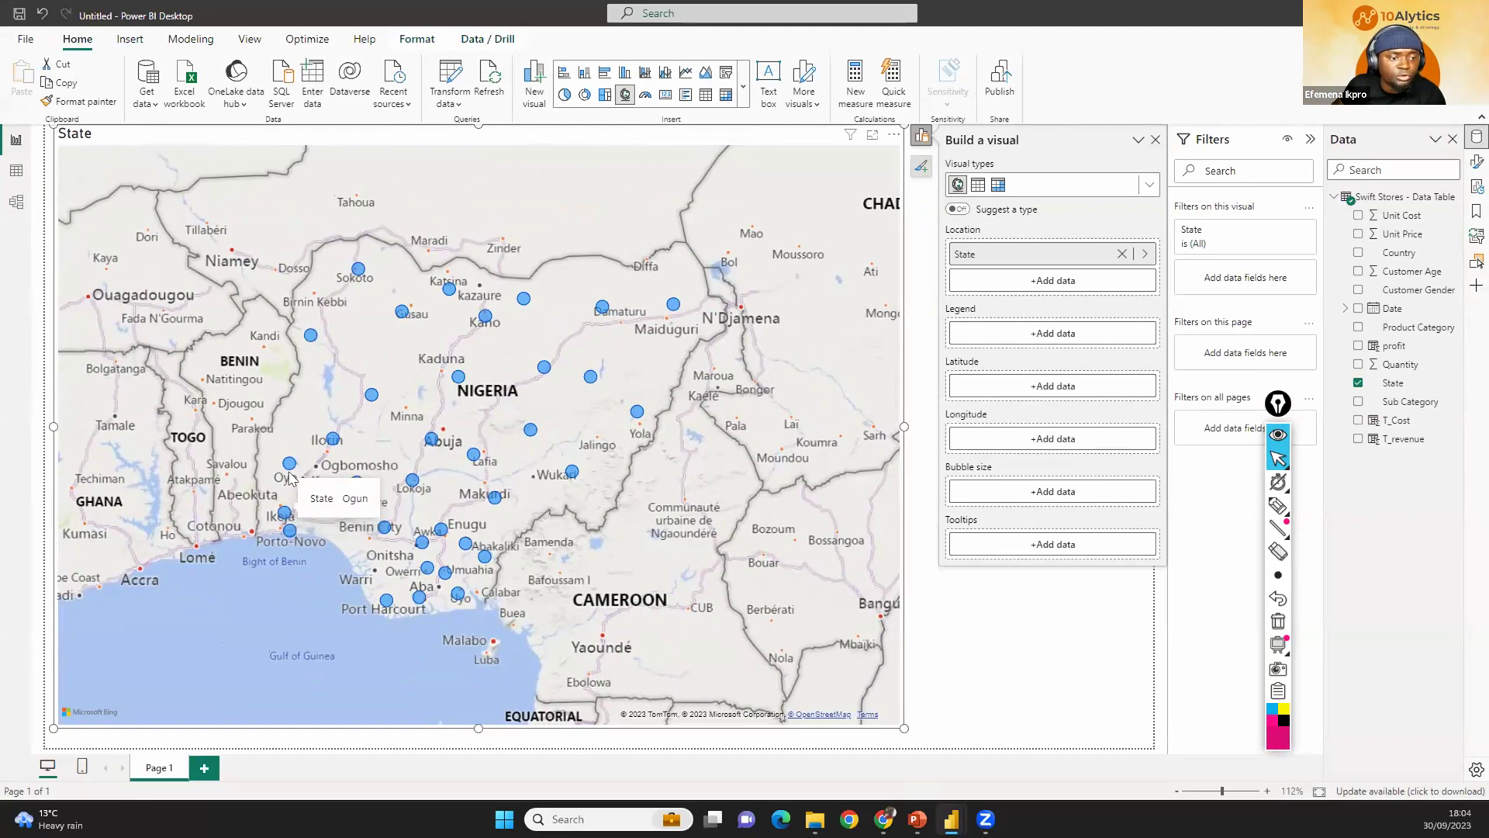
mouse_move(472, 377)
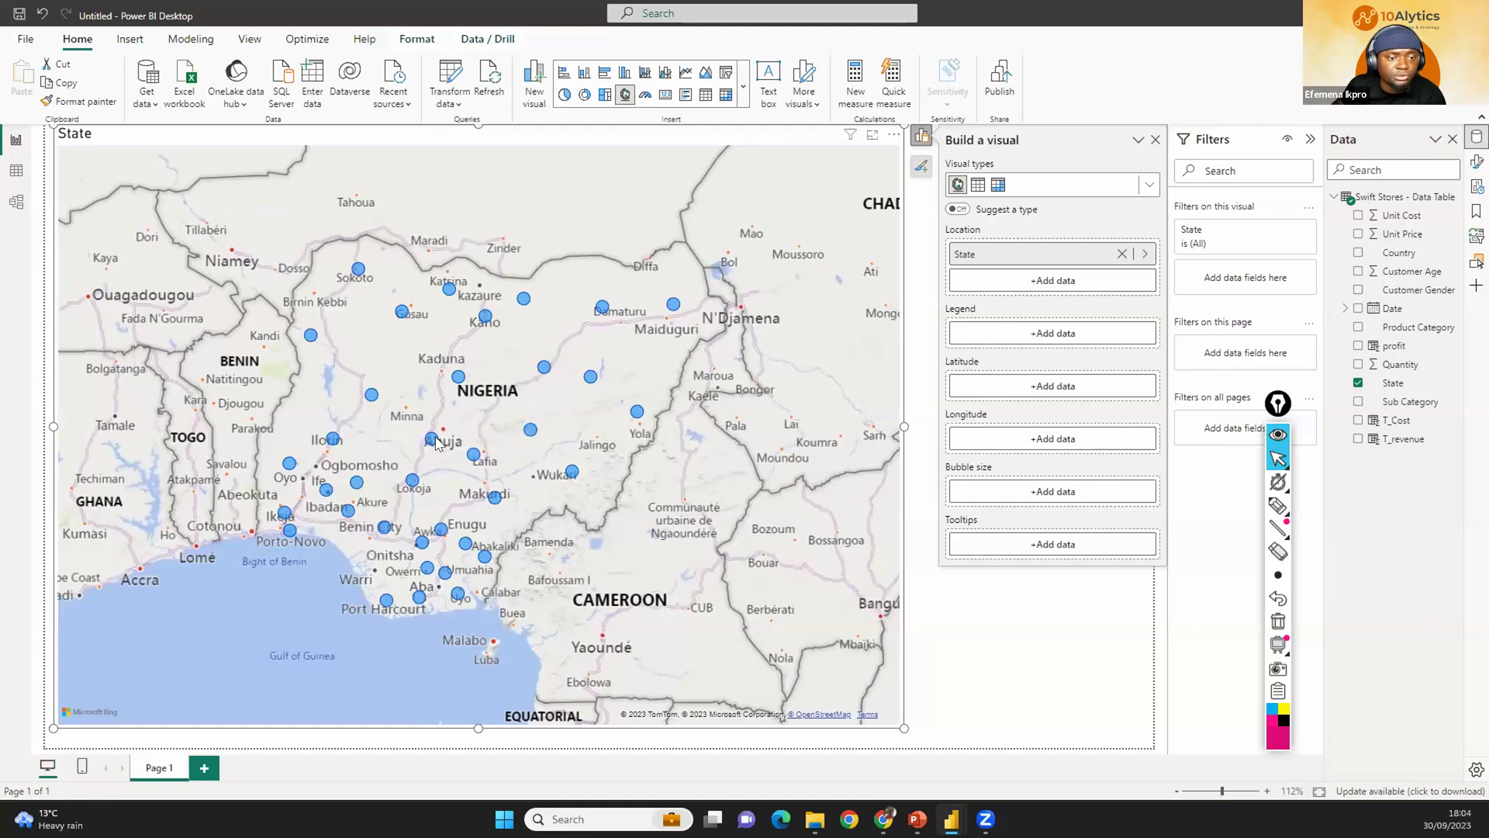
mouse_move(436, 442)
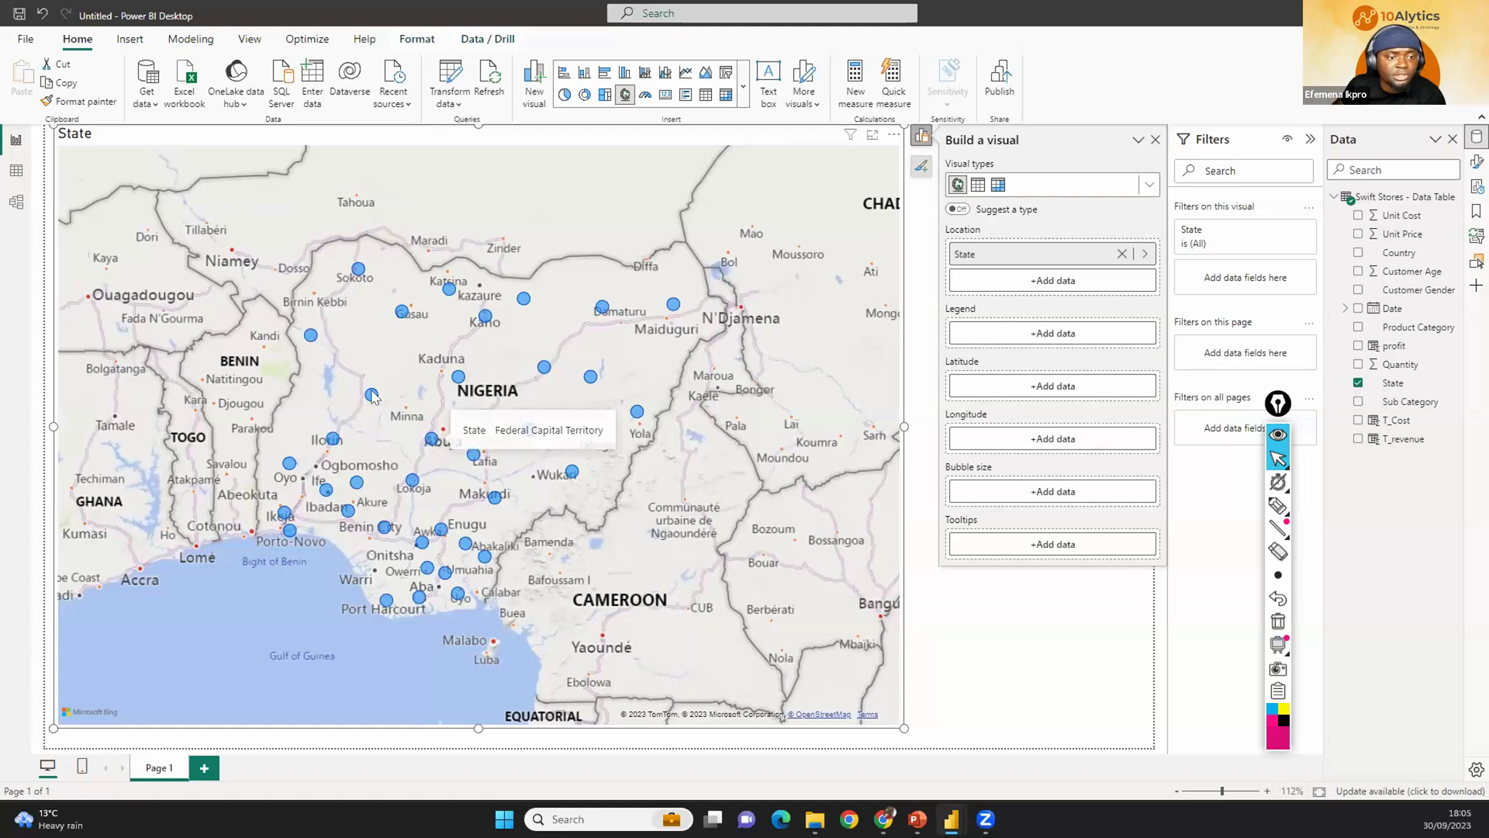
mouse_move(373, 396)
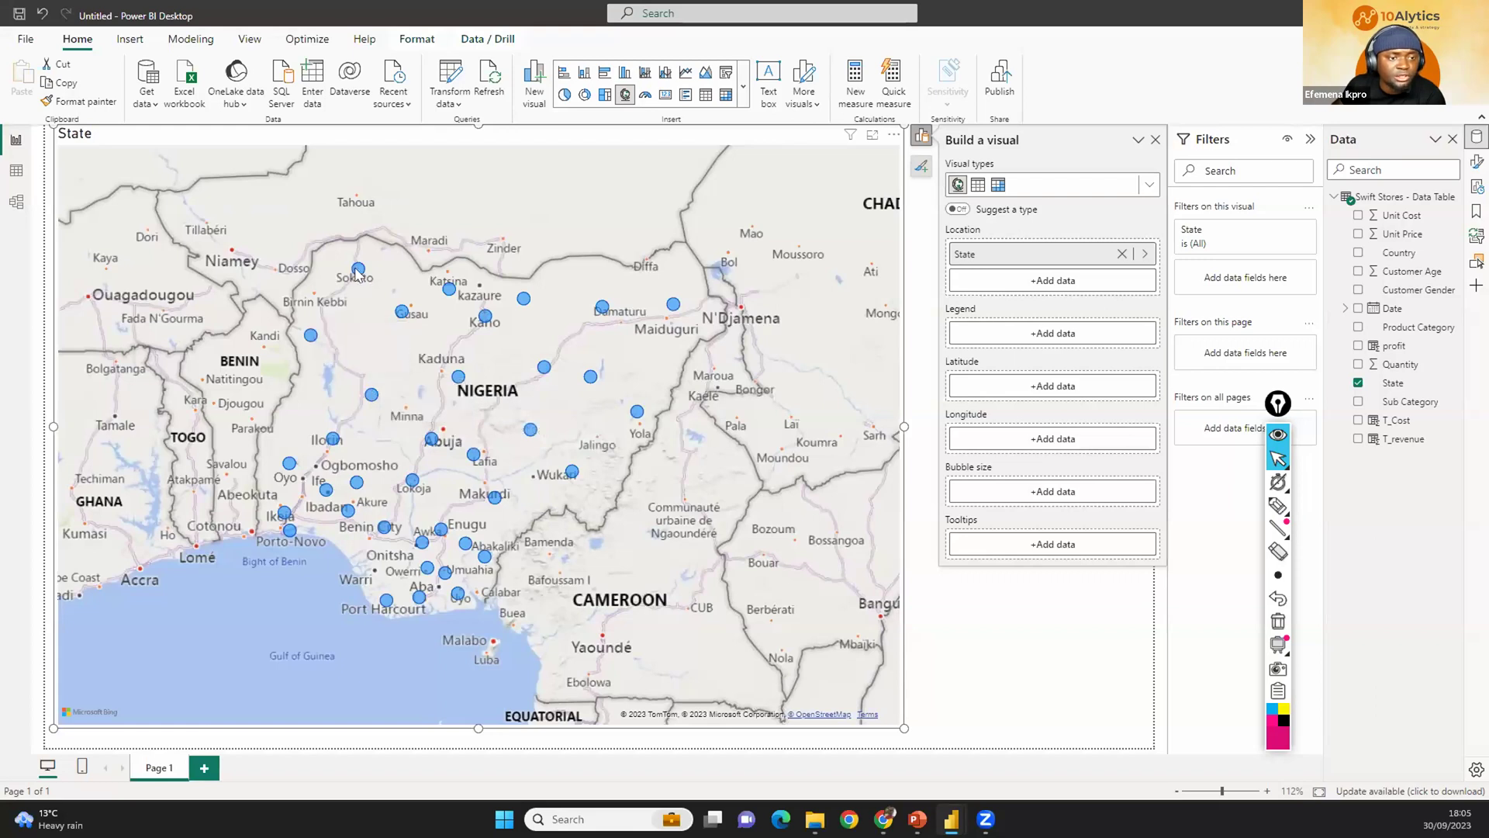
mouse_move(403, 314)
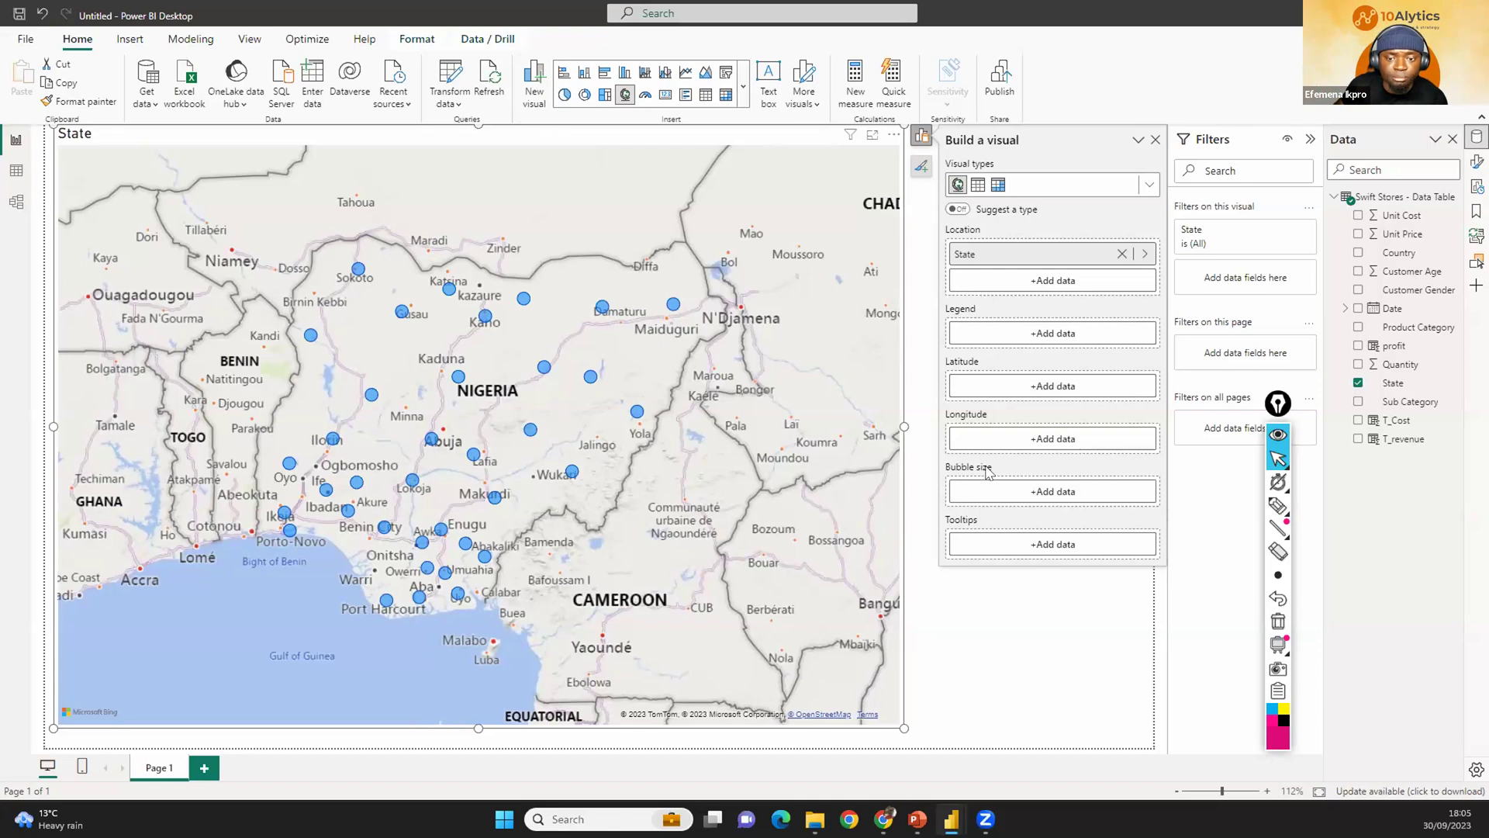
Circle the Bubble size label with the pen, clear the annotation and return to the normal pointer.
click(1280, 507)
mouse_move(965, 457)
mouse_down()
mouse_move(943, 456)
mouse_move(936, 475)
mouse_move(1007, 474)
mouse_move(952, 458)
mouse_up()
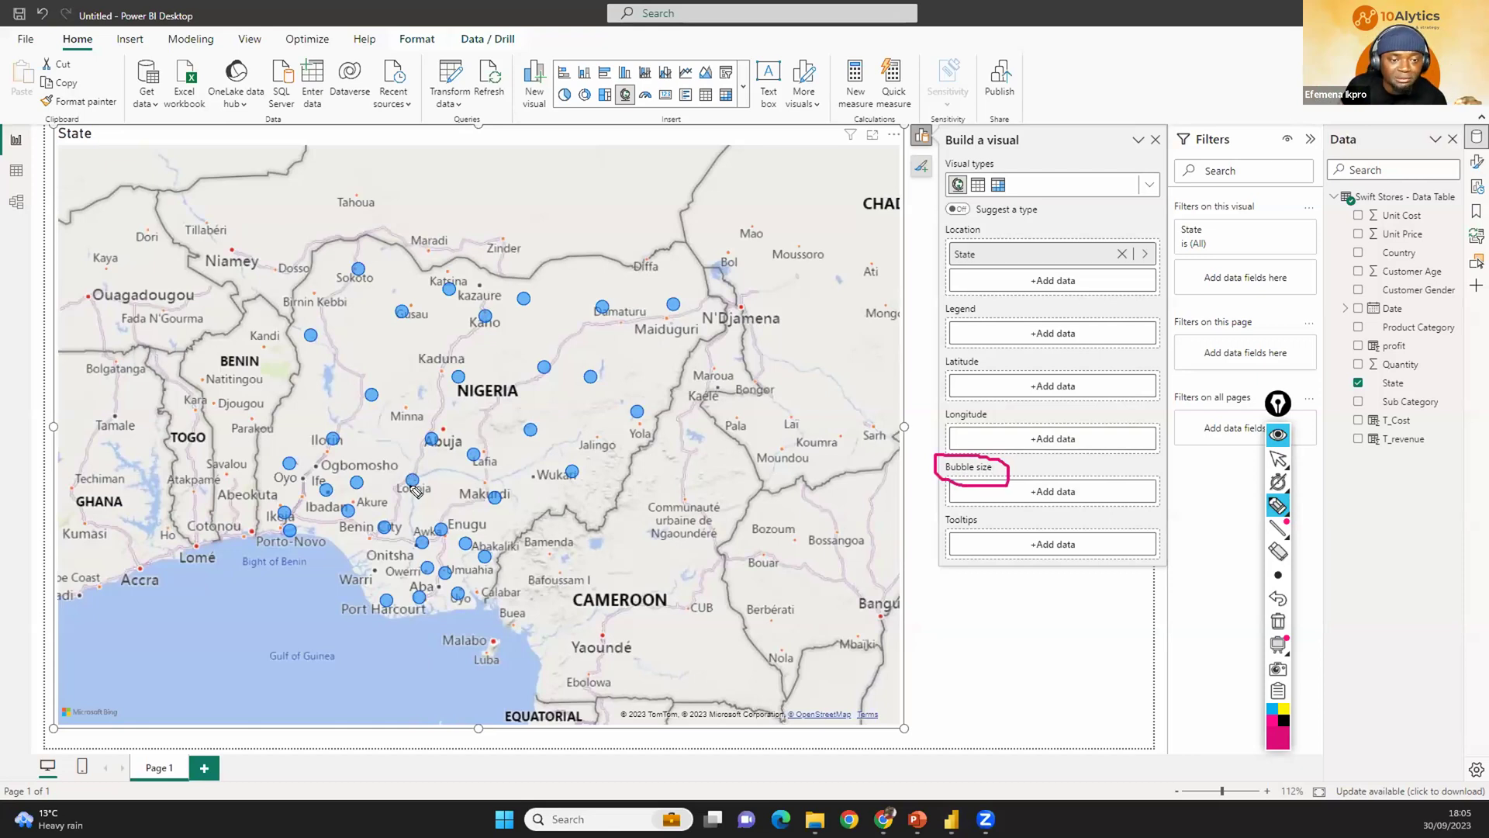
mouse_move(1275, 484)
click(1278, 620)
click(1278, 458)
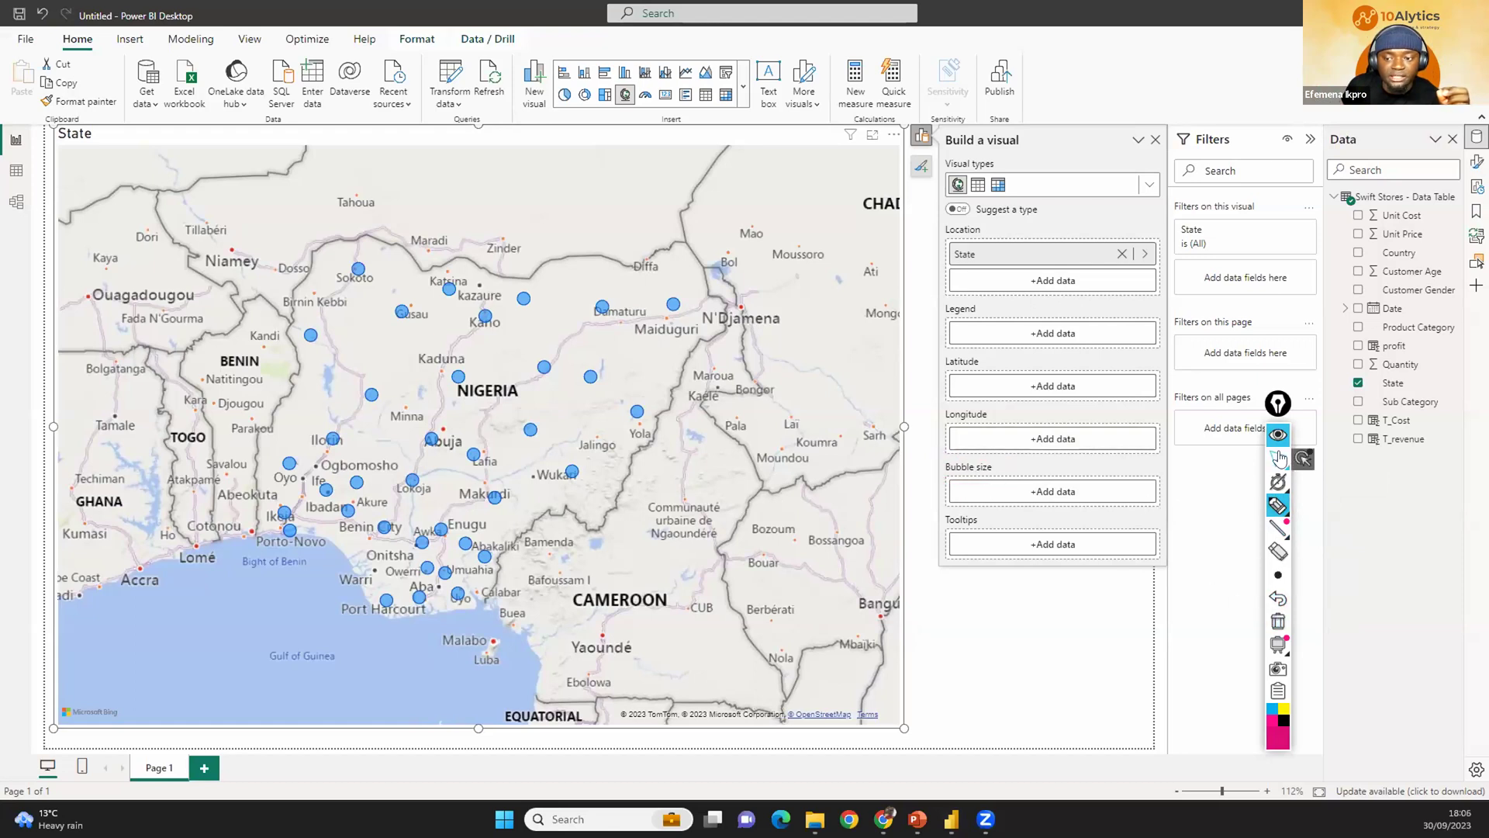
Dismiss the Bubble size field choices, examine the profit column in the Table view and return to the Report view.
click(1076, 489)
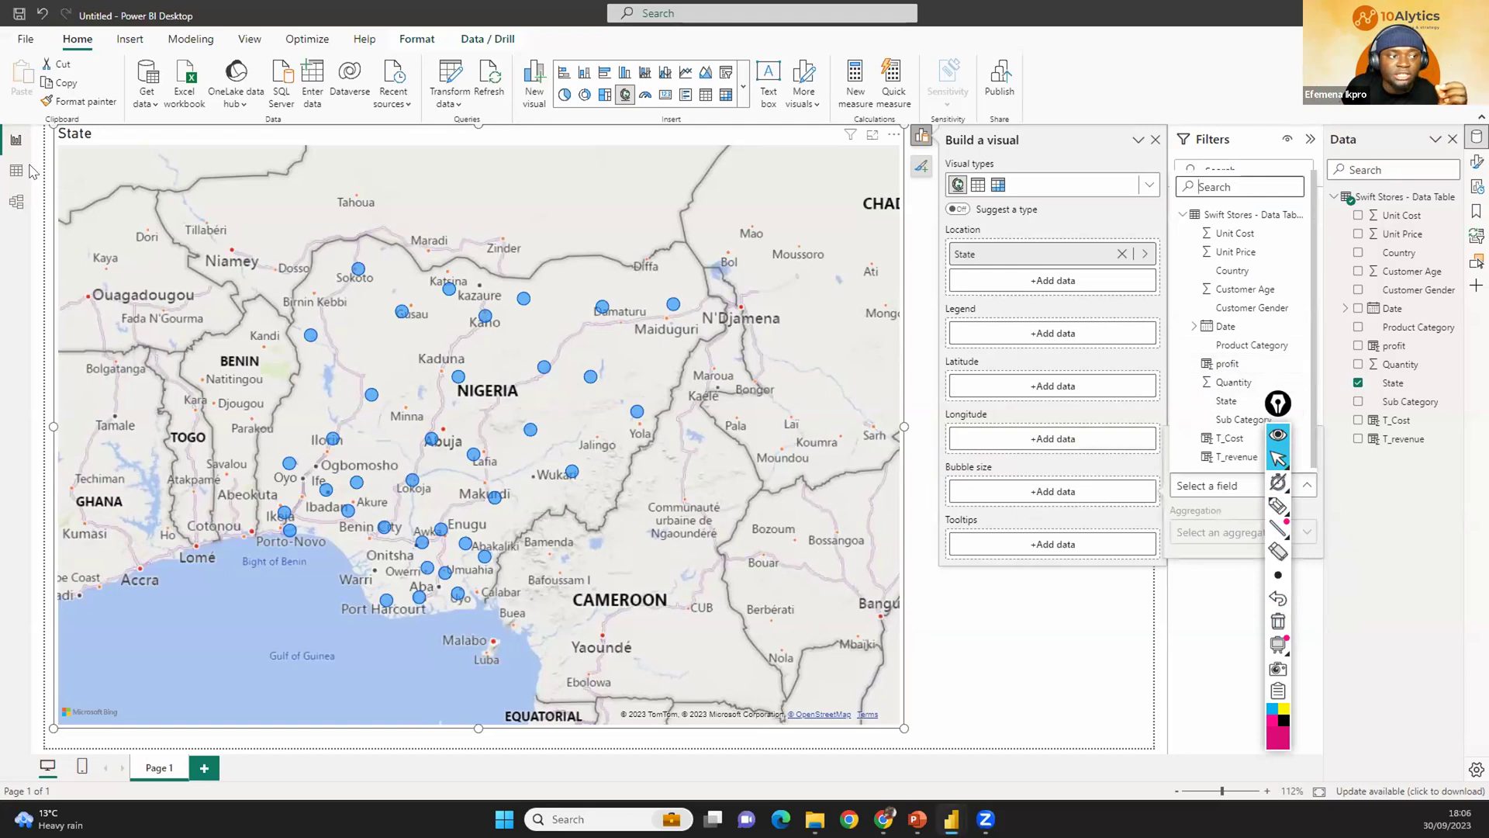
click(70, 182)
click(16, 170)
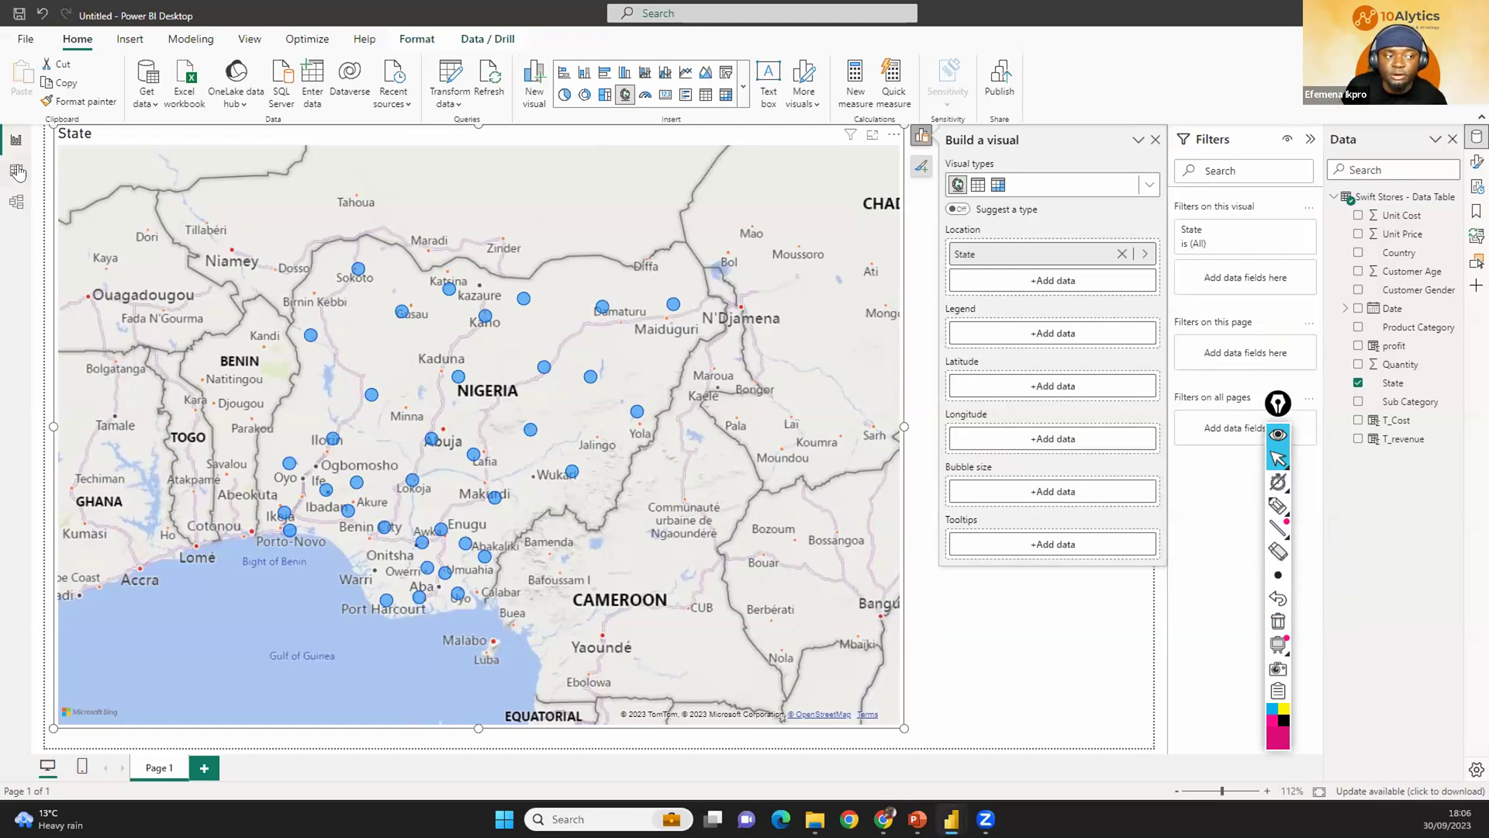
click(931, 162)
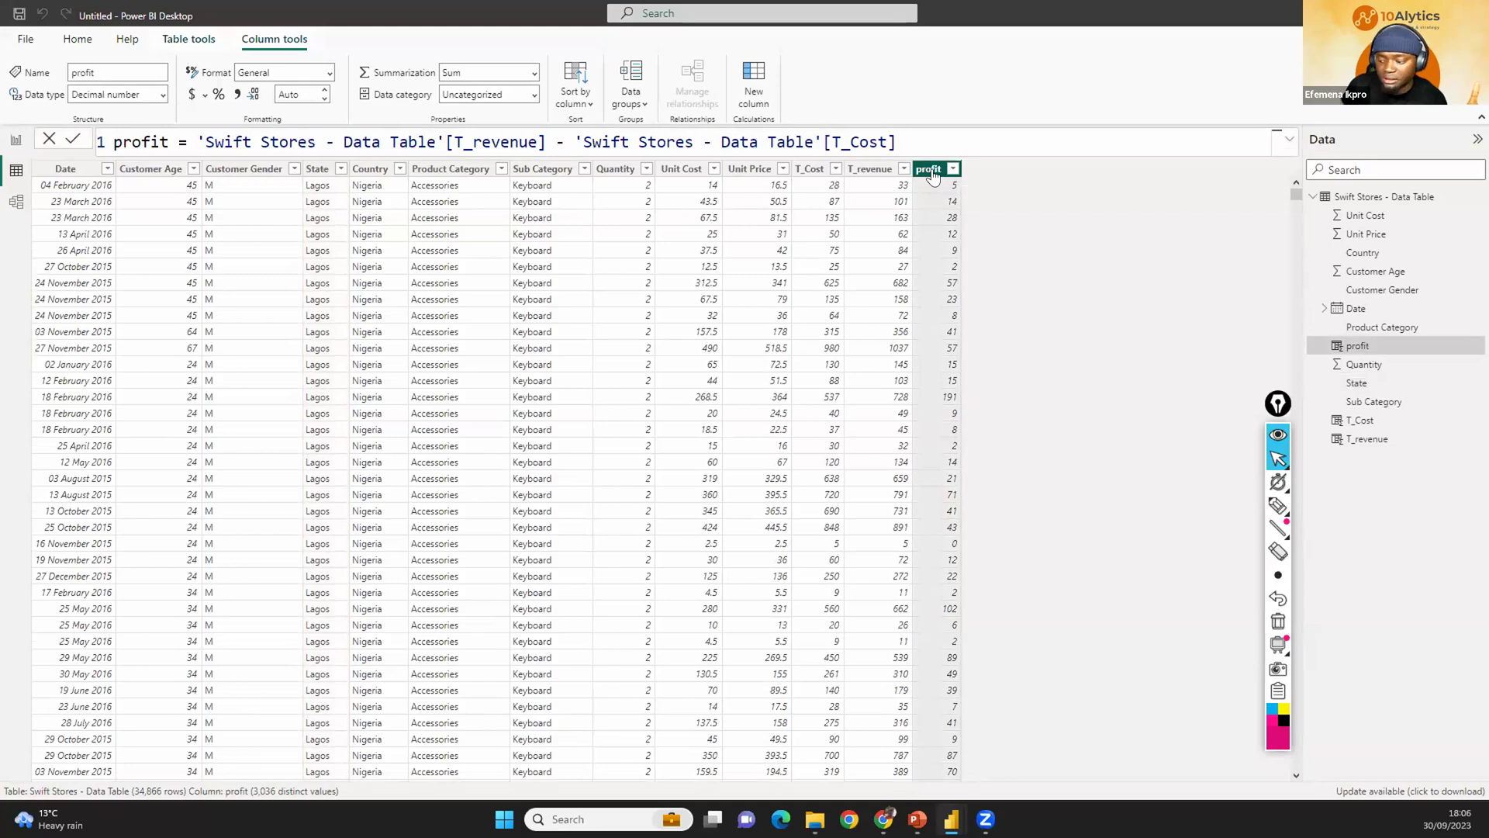
click(16, 140)
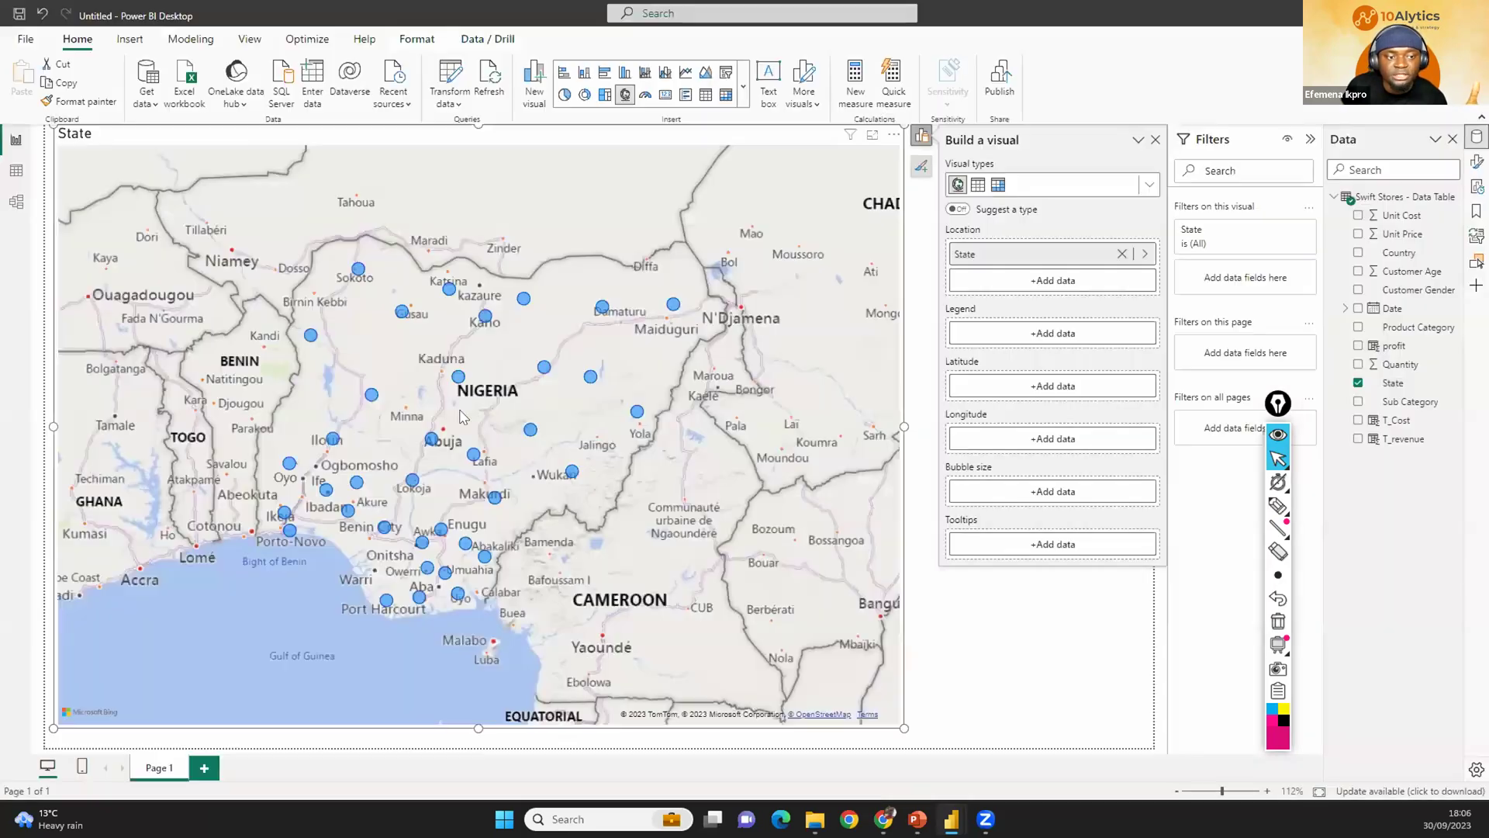
Assign the profit field to the map's Bubble size, close the visual builder and shift the map toward the page centre.
click(1075, 492)
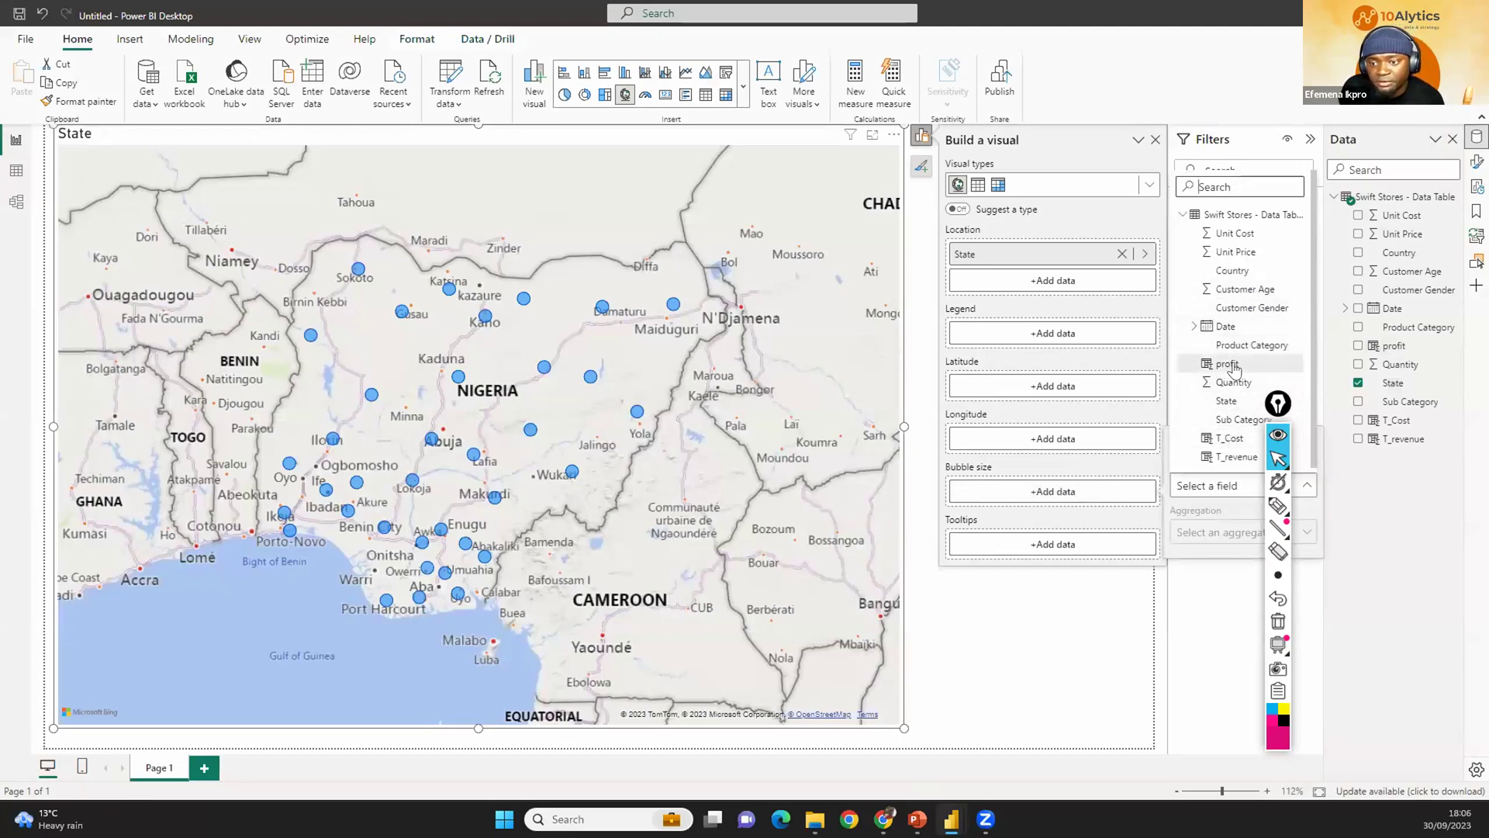
click(1039, 500)
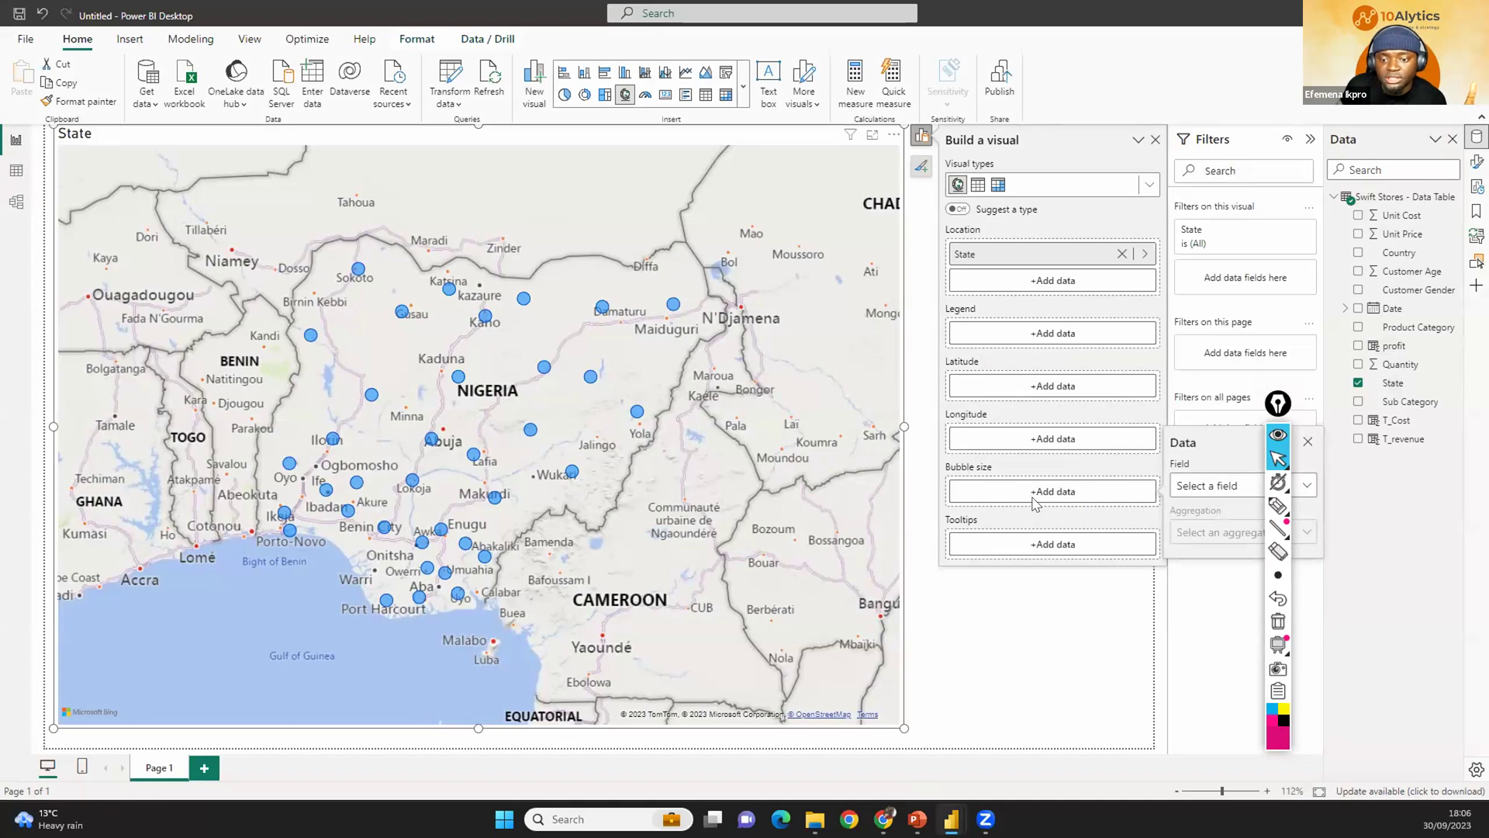
click(1061, 497)
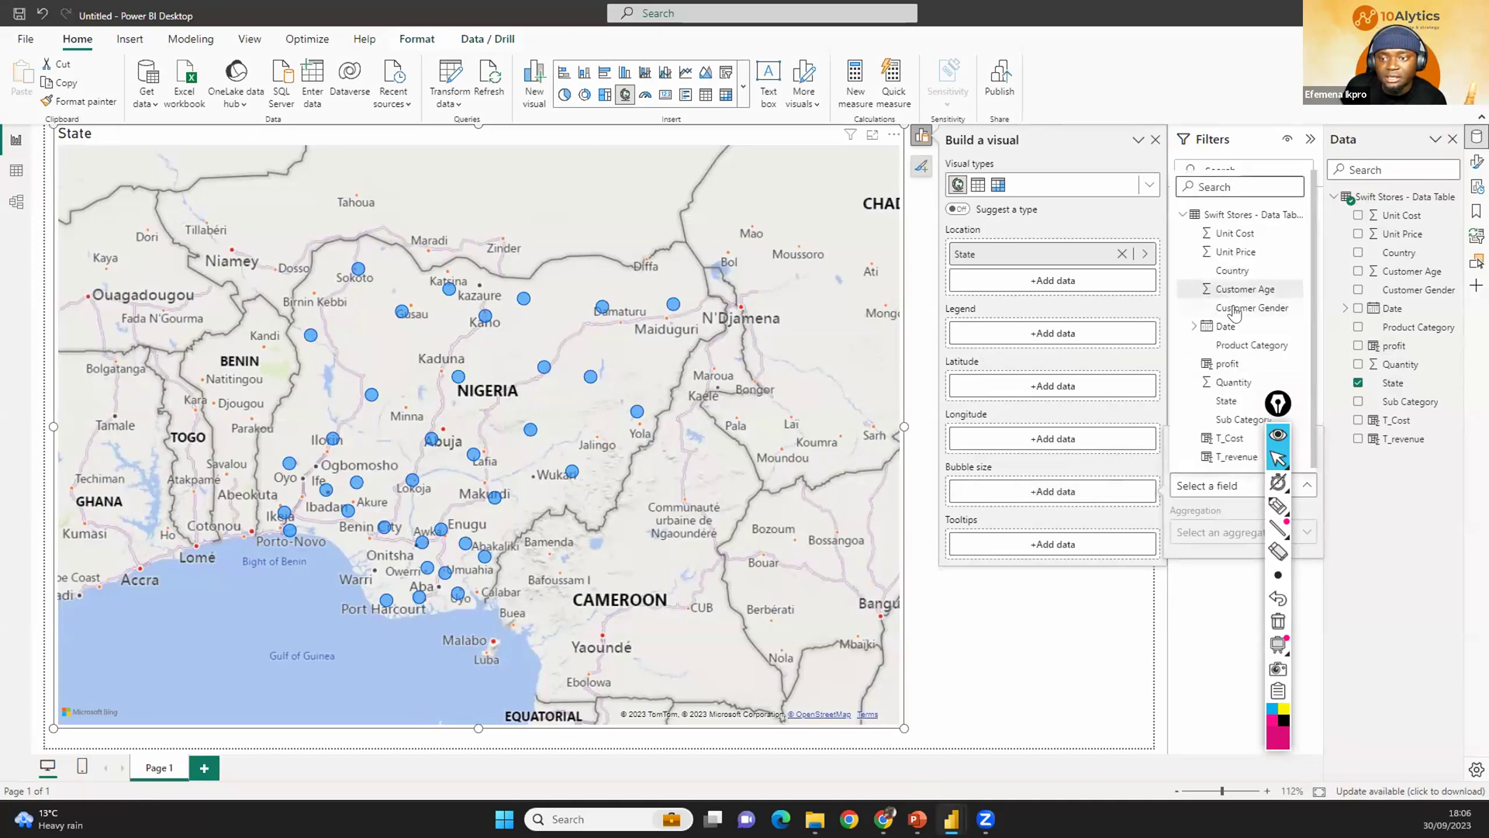
click(1228, 365)
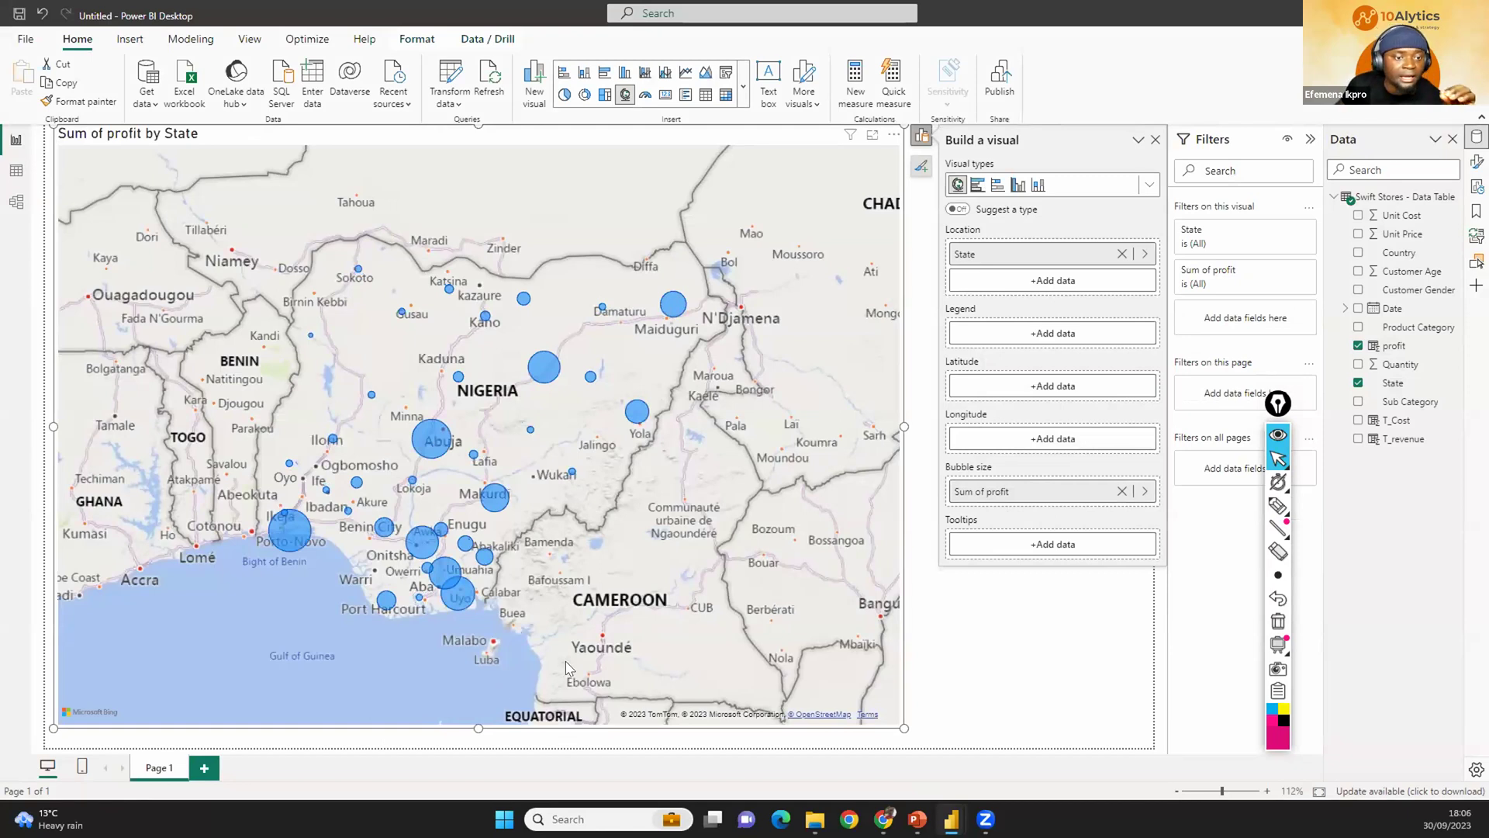
click(1154, 140)
drag(693, 135, 755, 137)
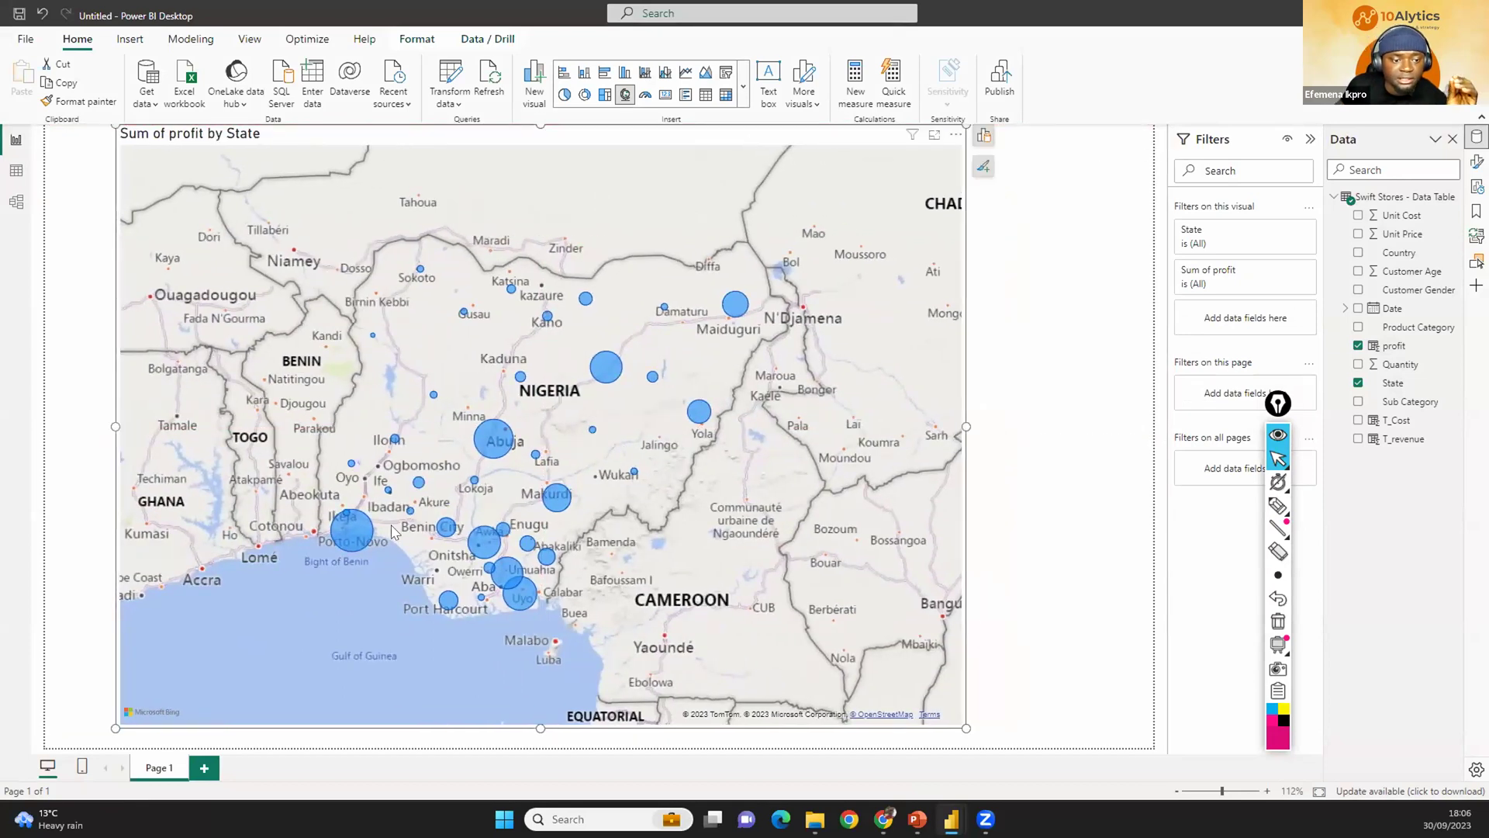
Inspect the sum of profit for individual states on the map, comparing the largest bubbles with the smallest.
mouse_move(337, 537)
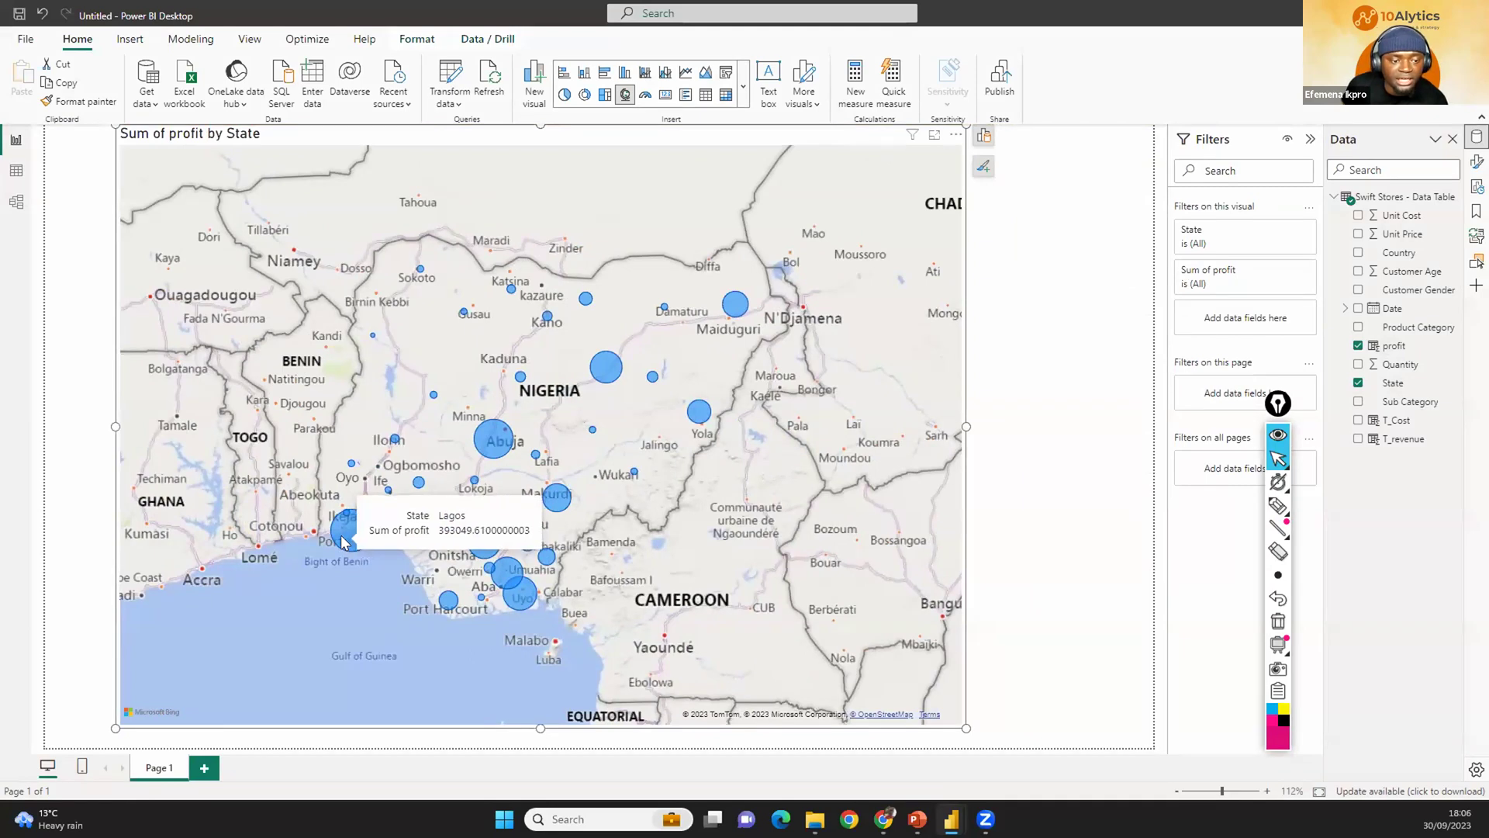
mouse_move(489, 444)
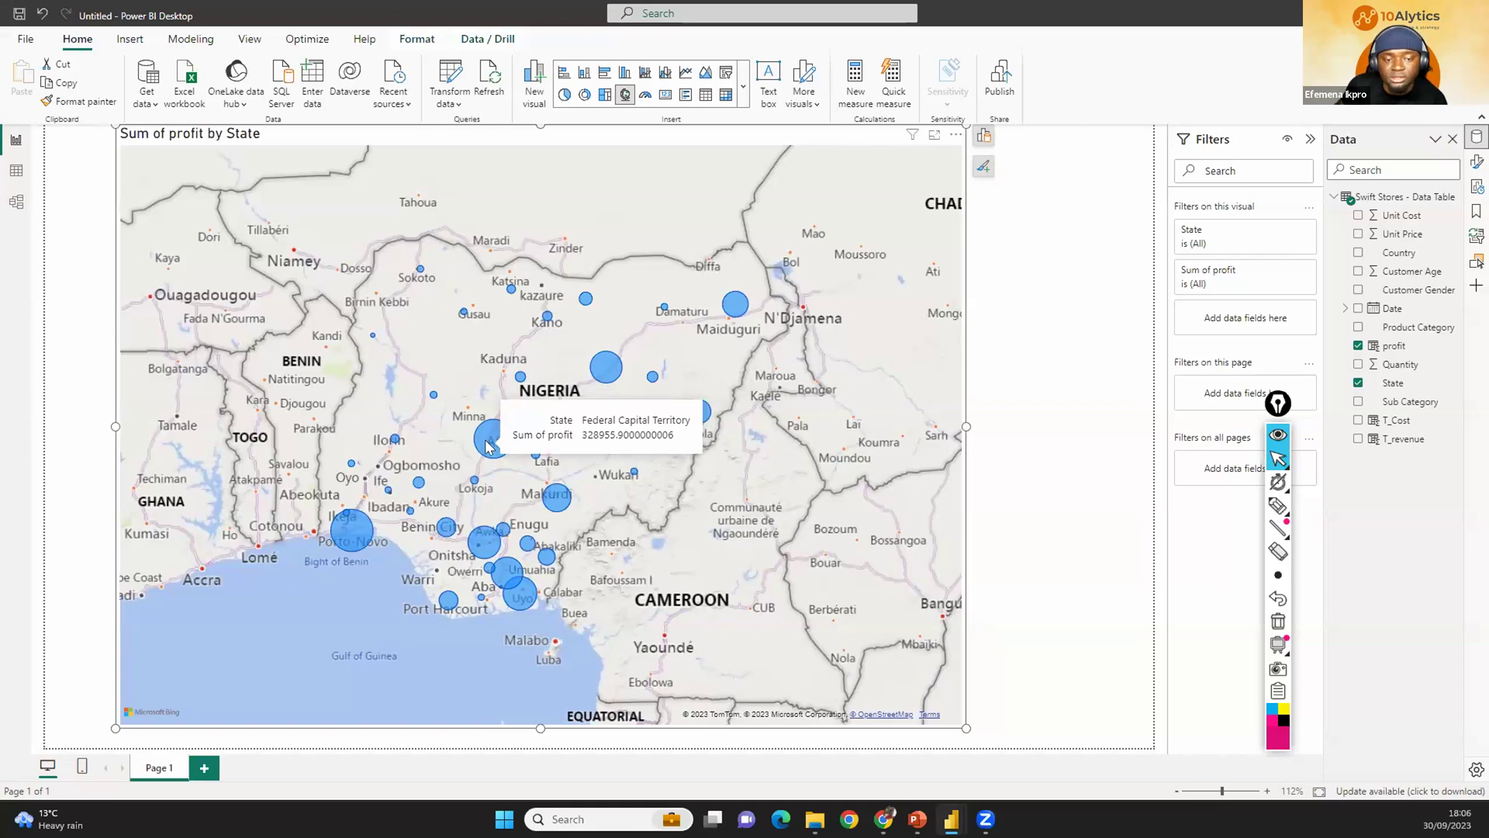
mouse_move(609, 367)
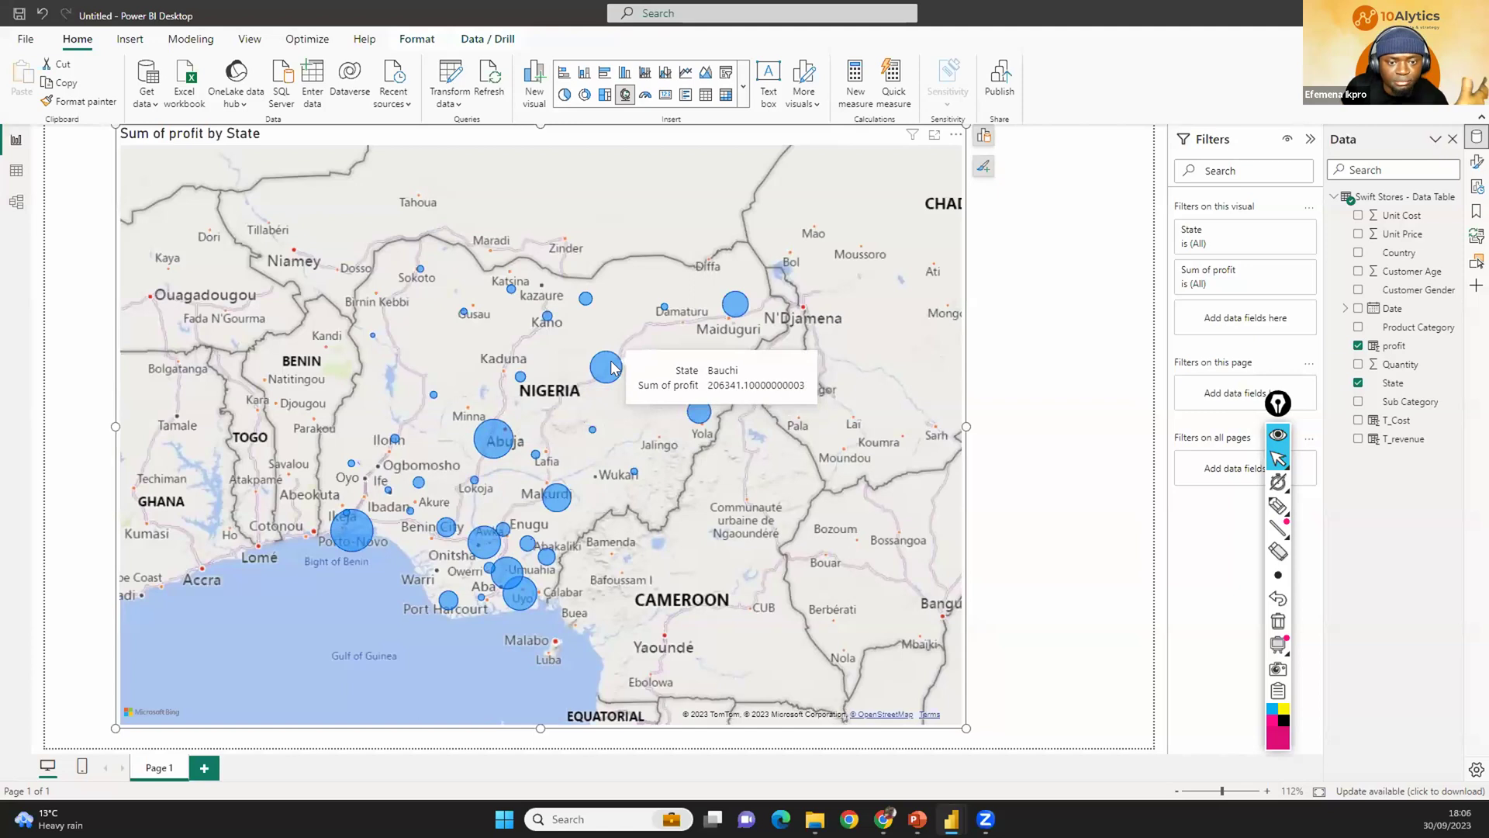
mouse_move(735, 307)
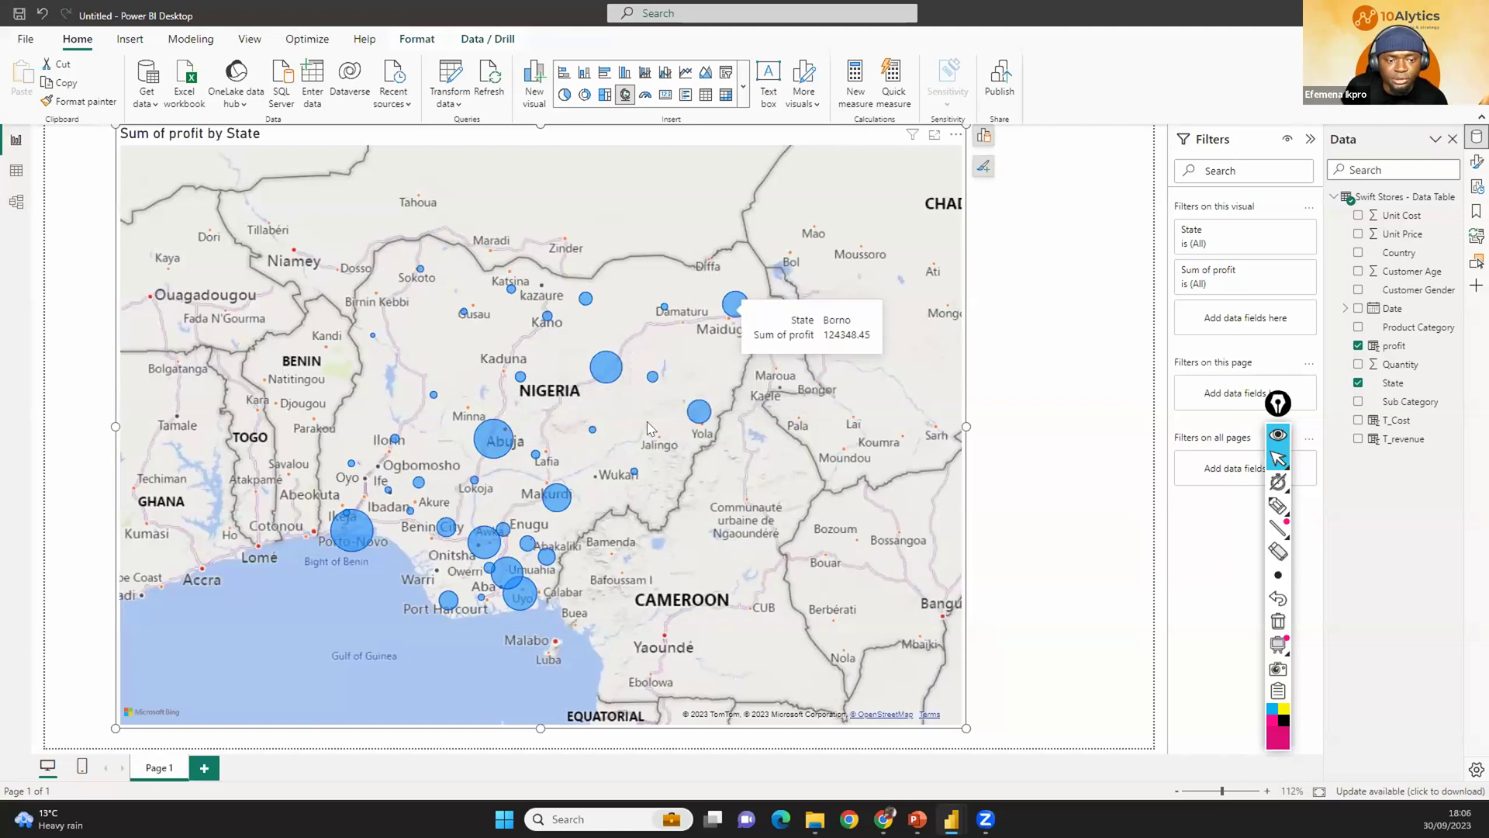
mouse_move(561, 495)
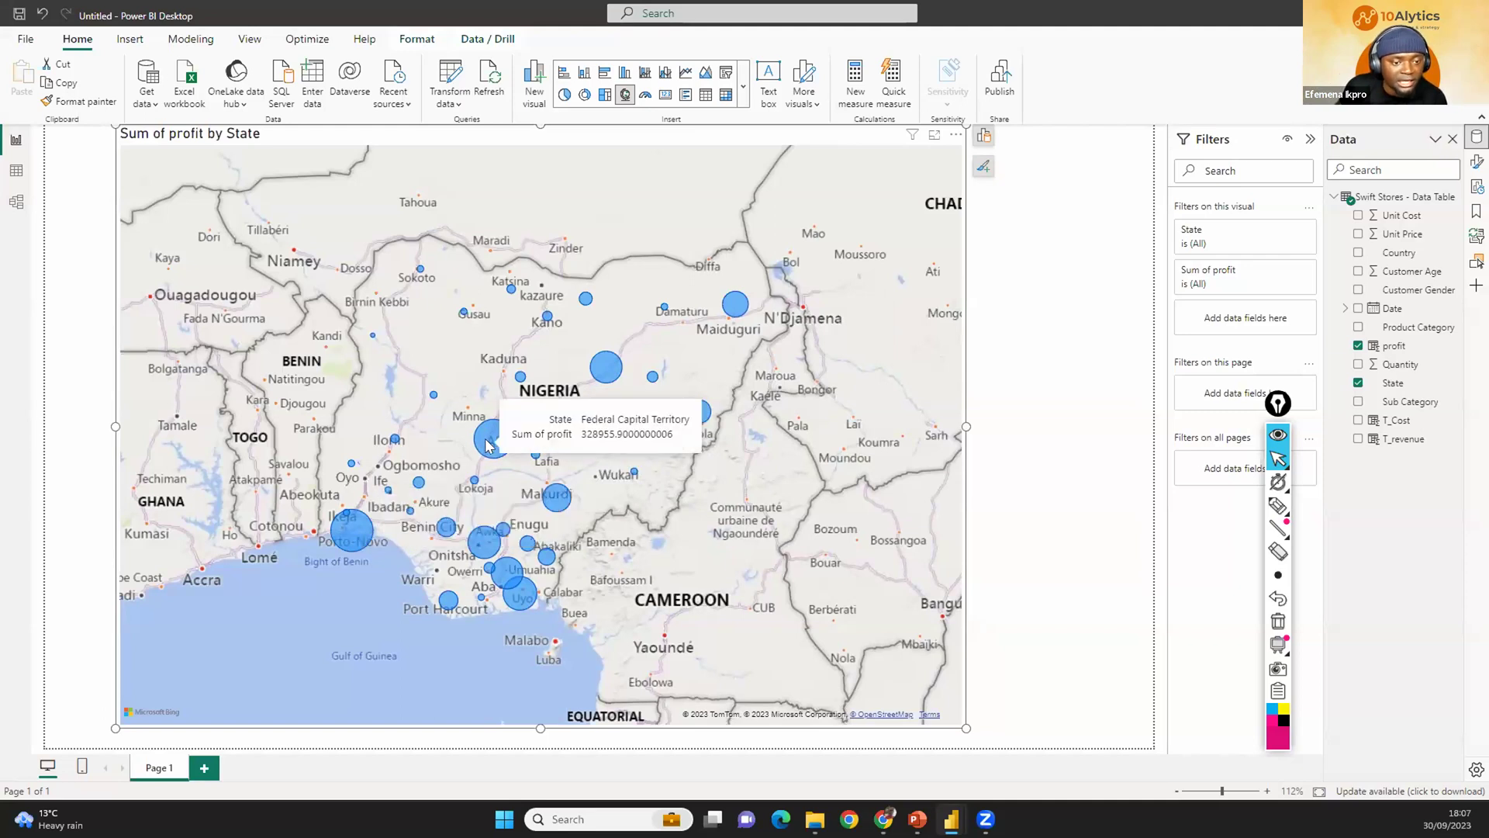
mouse_move(474, 554)
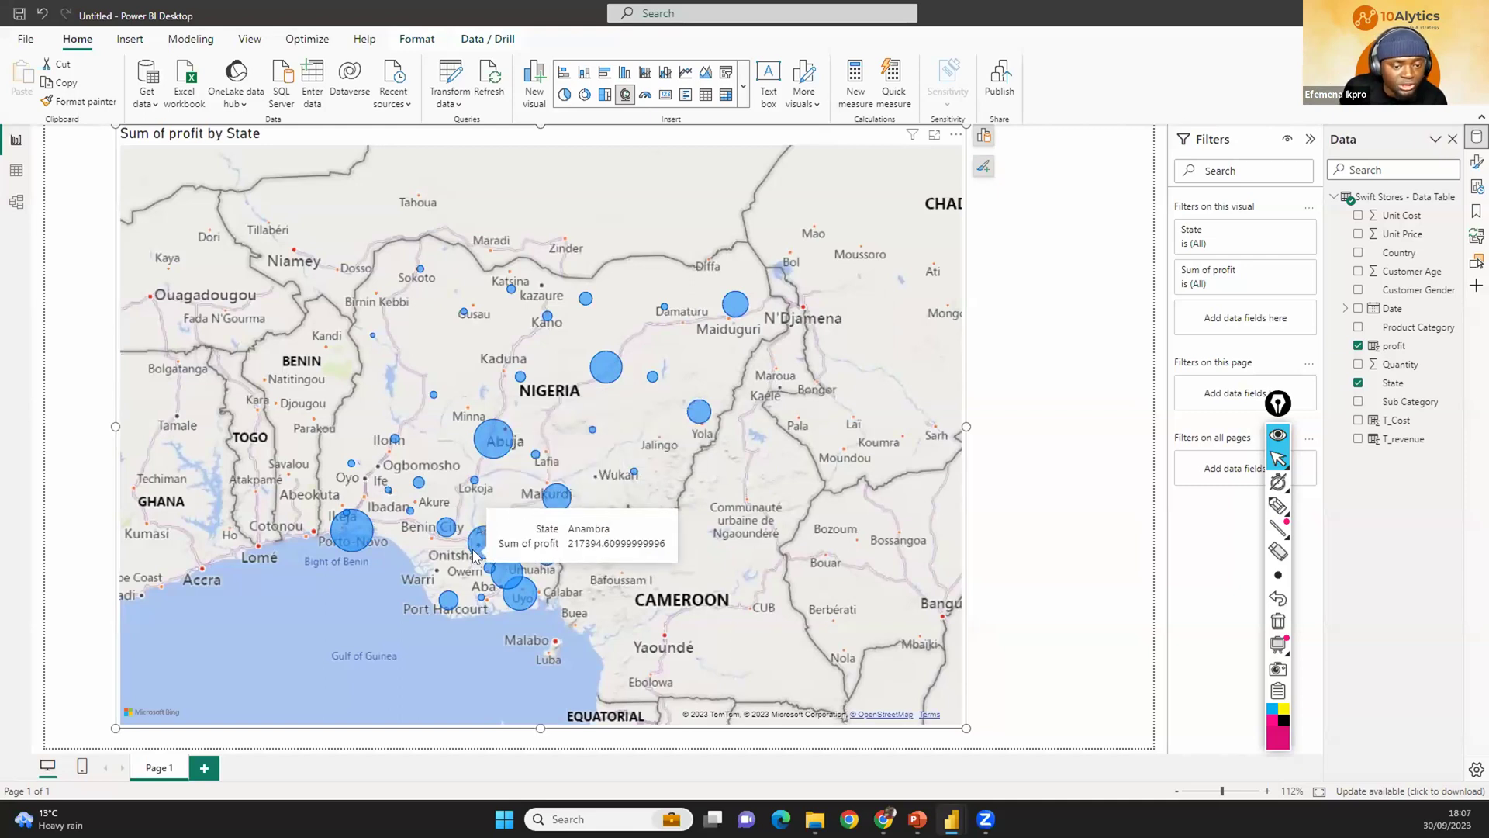
mouse_move(506, 580)
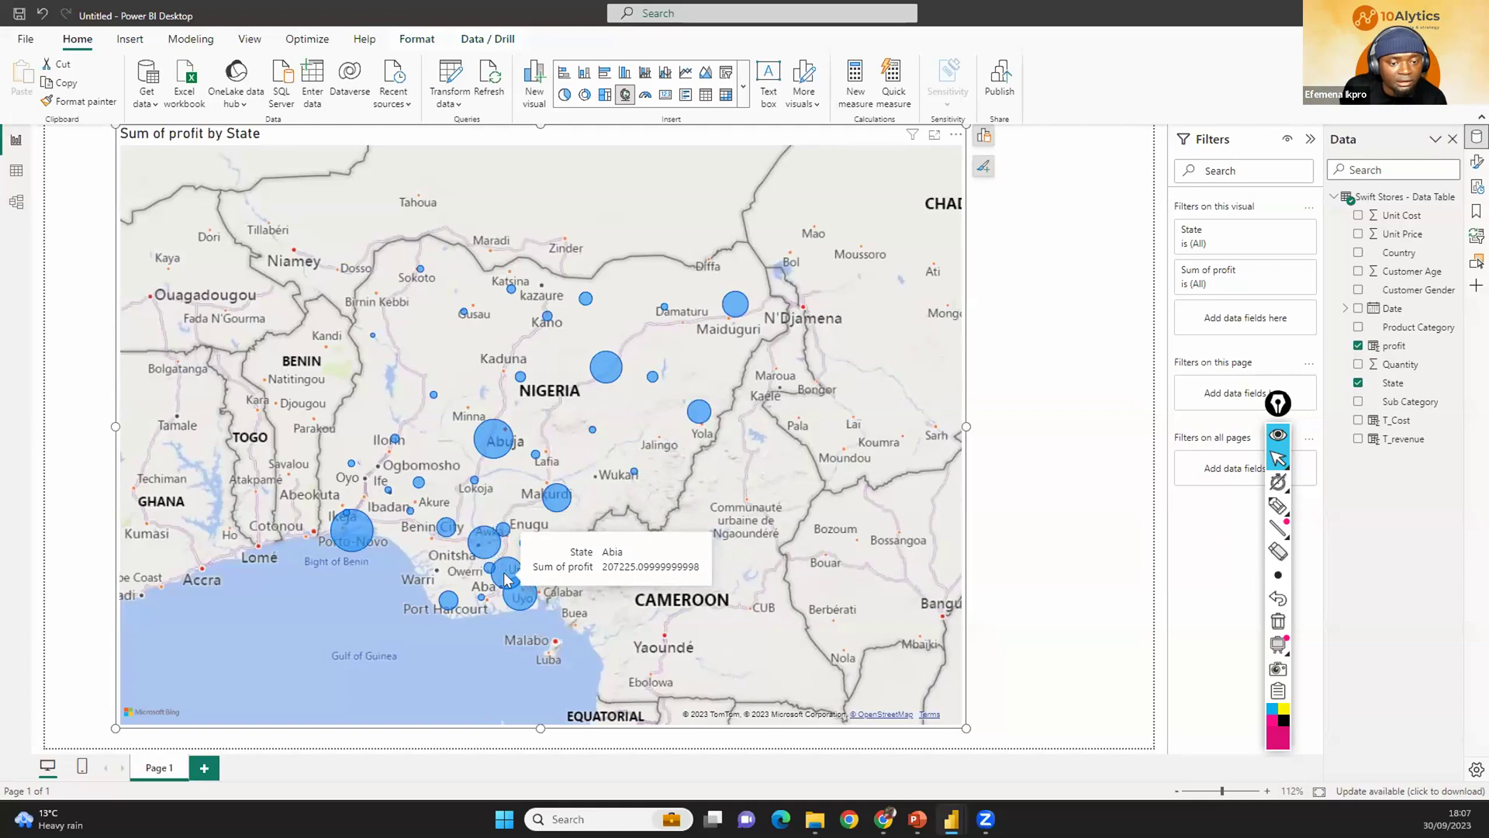
mouse_move(522, 605)
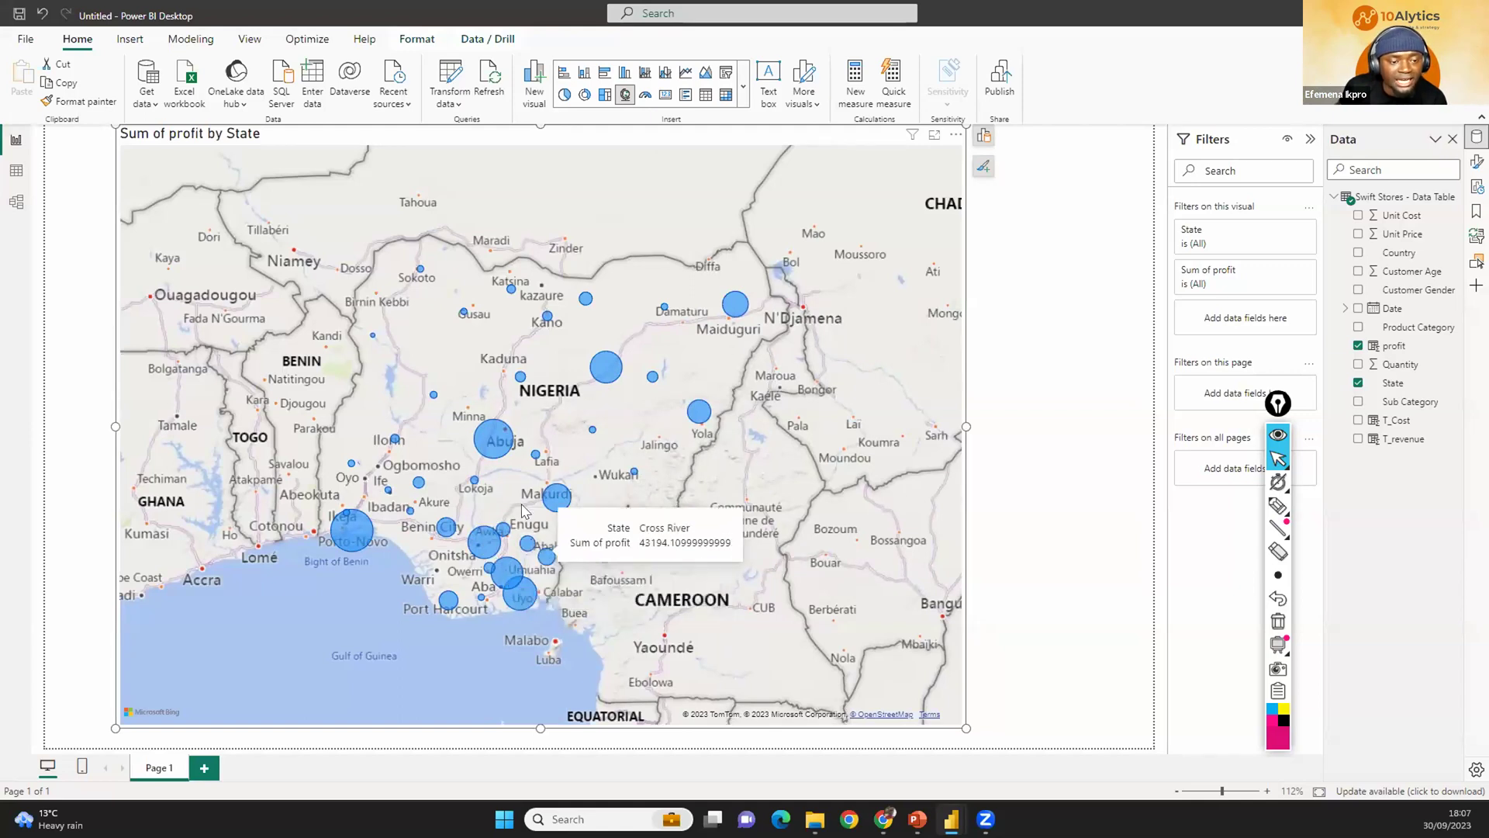
mouse_move(372, 340)
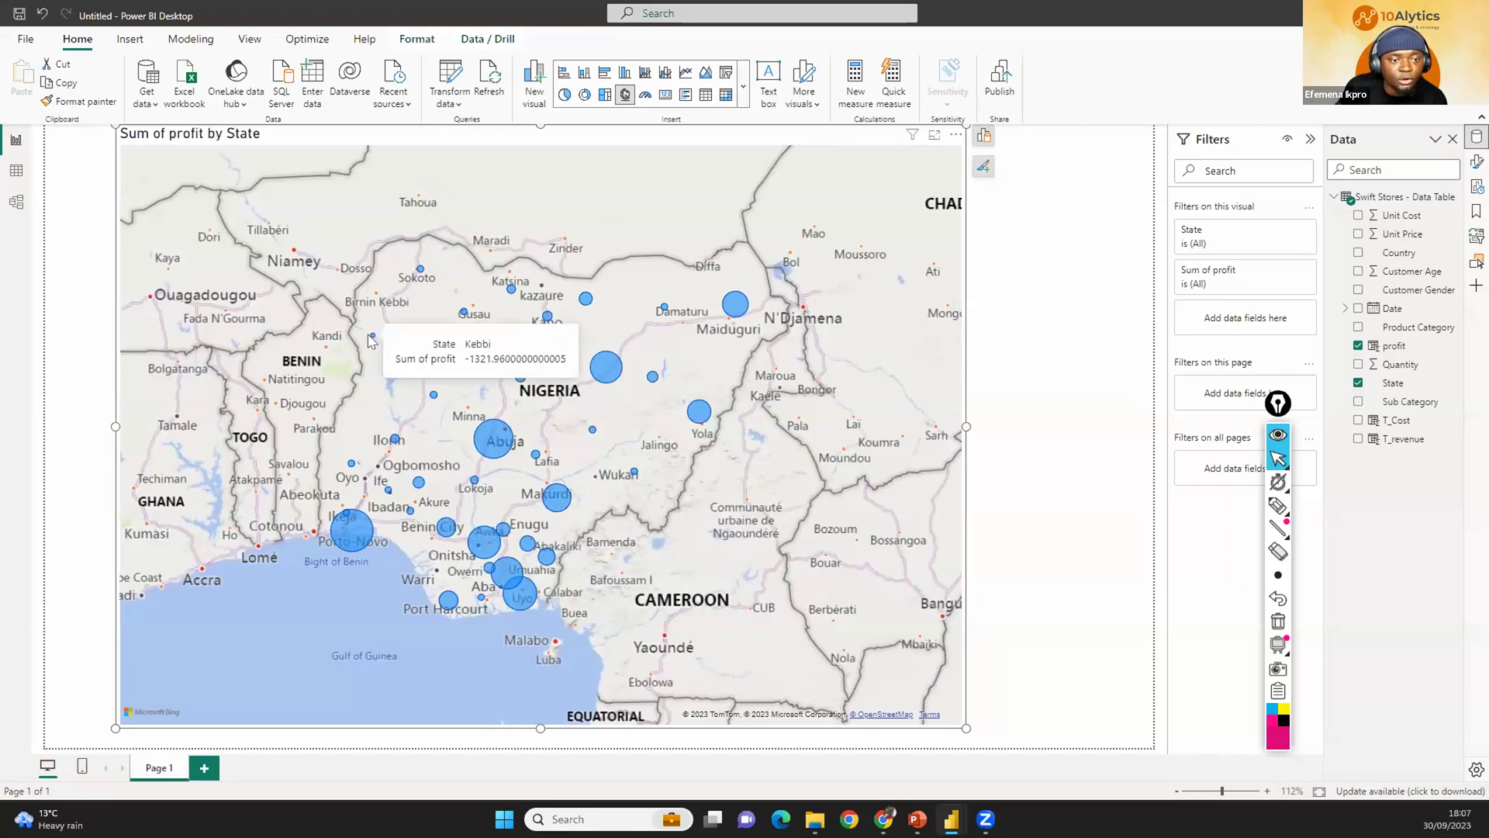
mouse_move(418, 273)
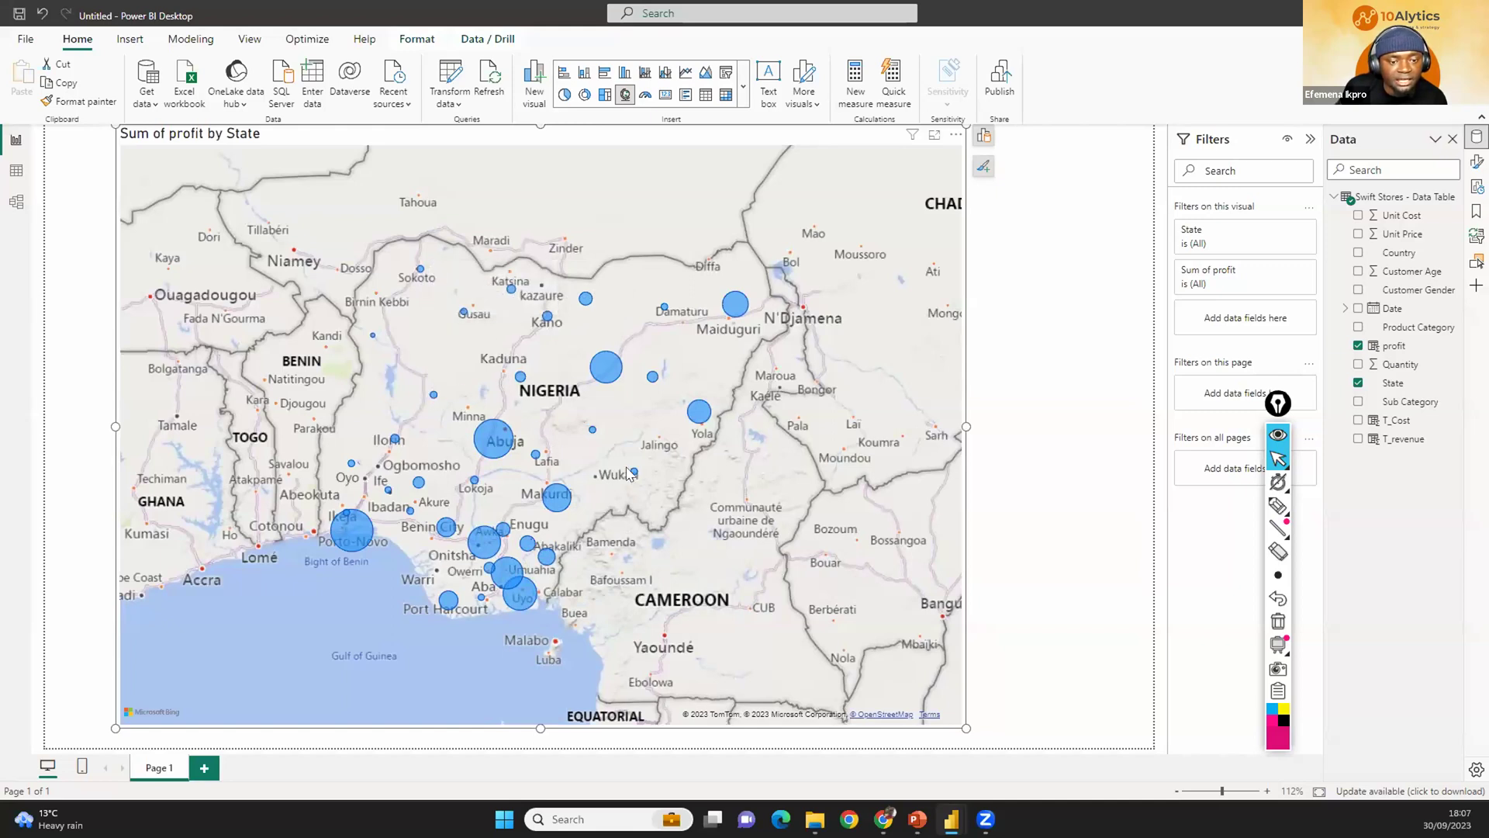
mouse_move(634, 479)
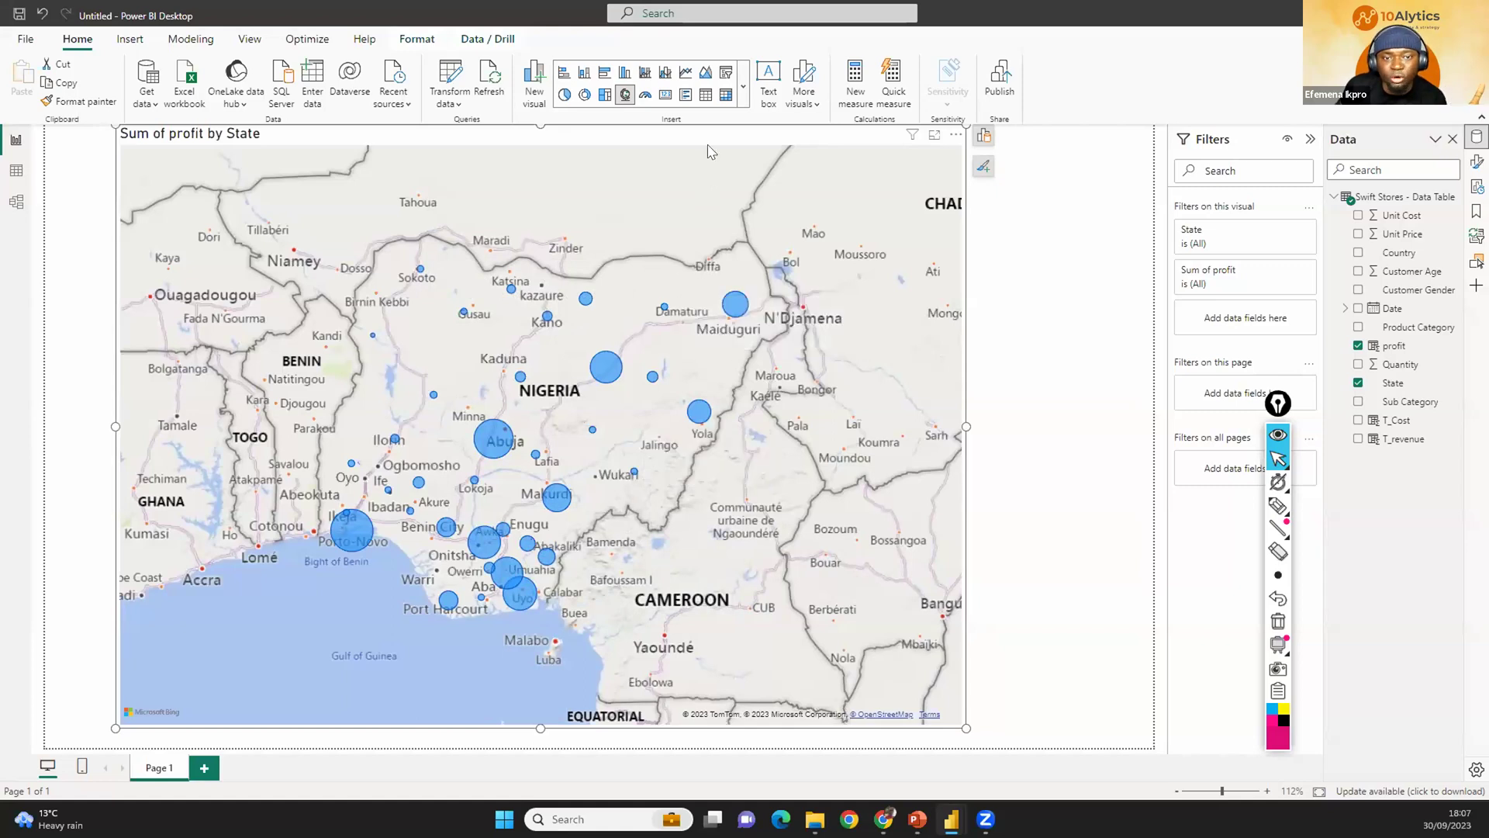
Move the profit map to the page's upper-left corner and enlarge it to fill the whole page.
drag(709, 133, 619, 128)
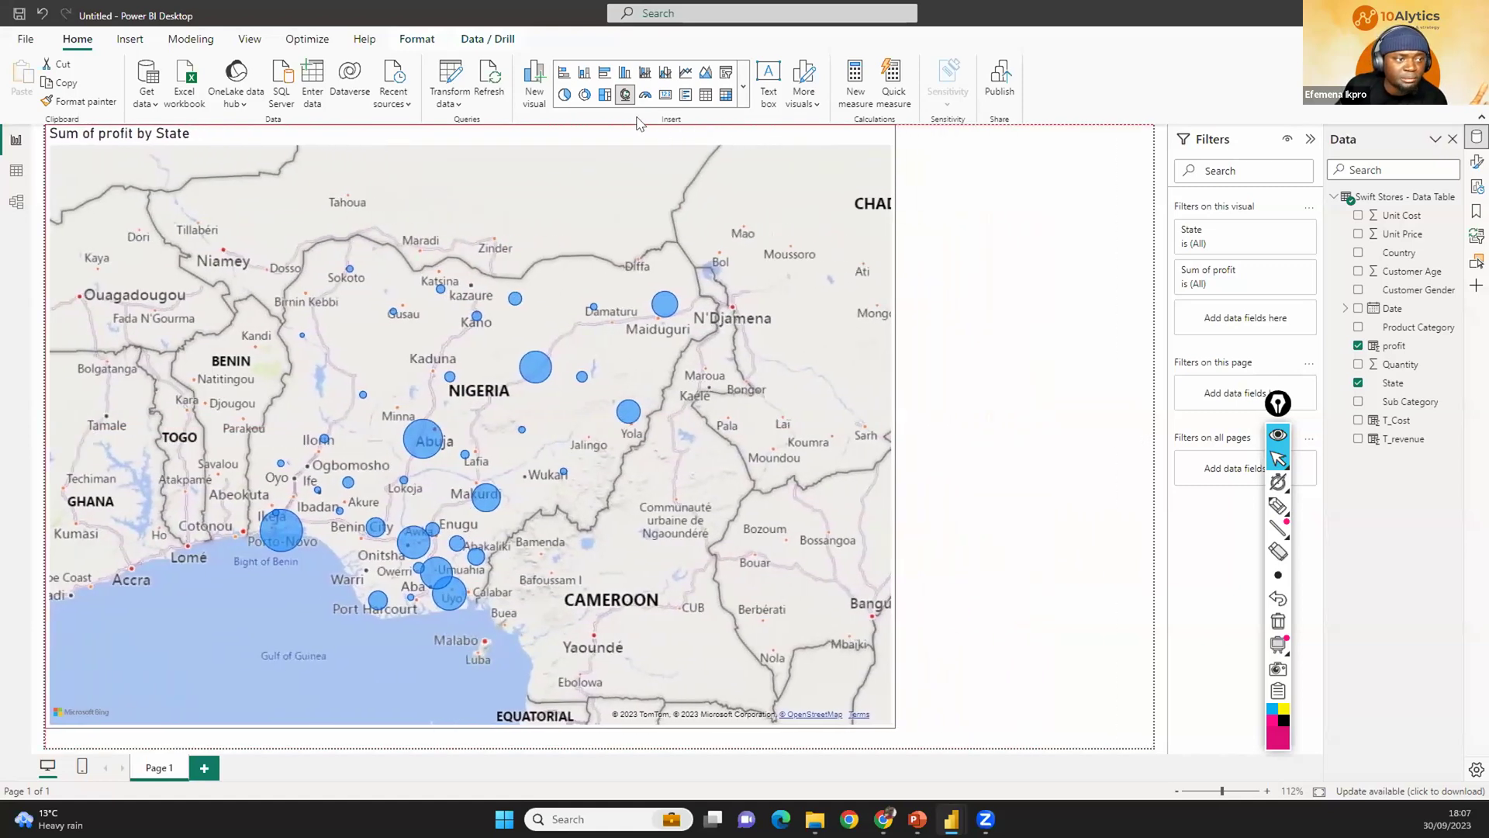
drag(895, 729, 1155, 751)
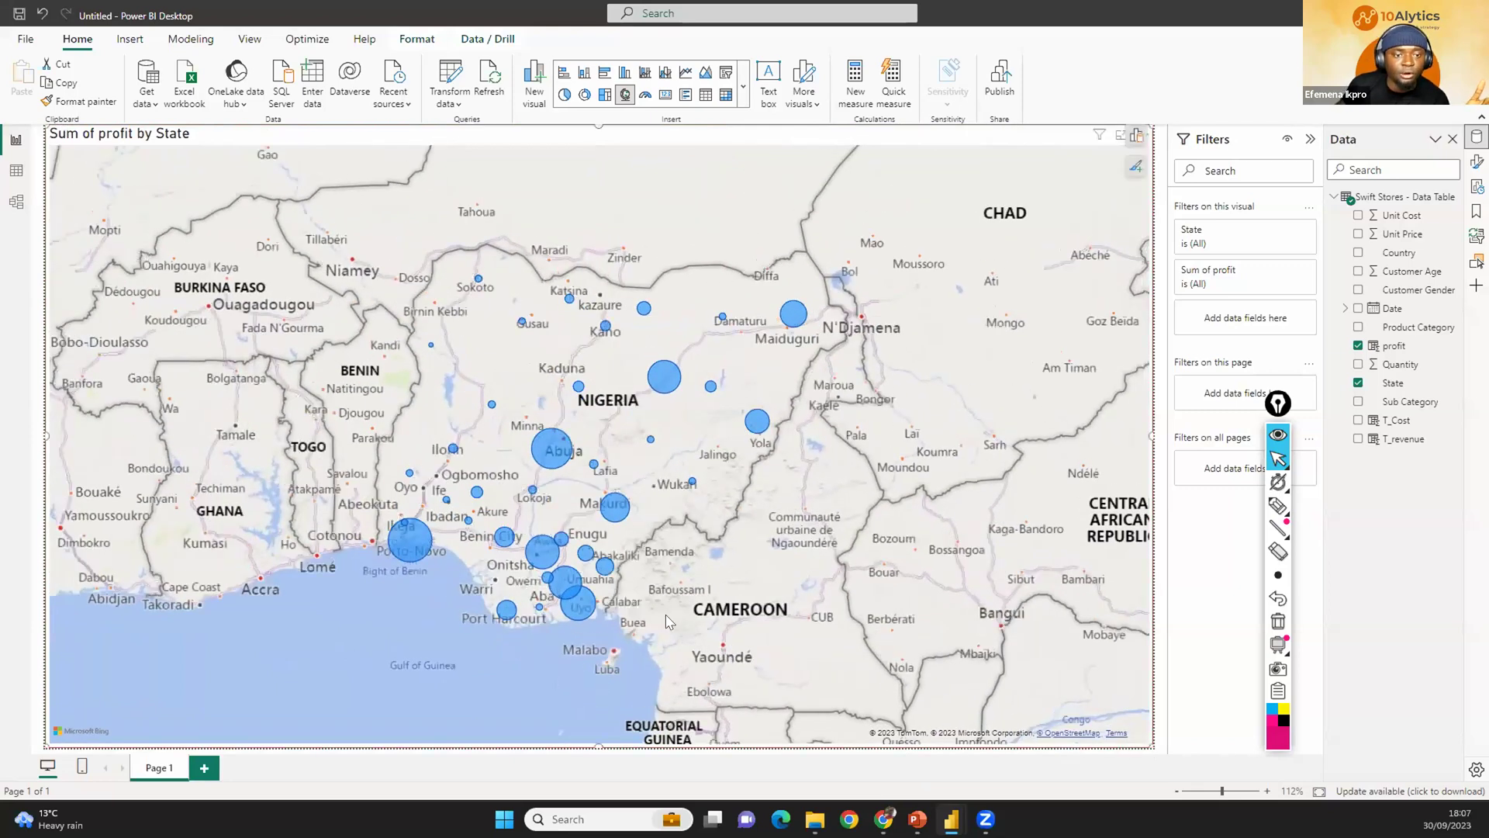
mouse_move(605, 564)
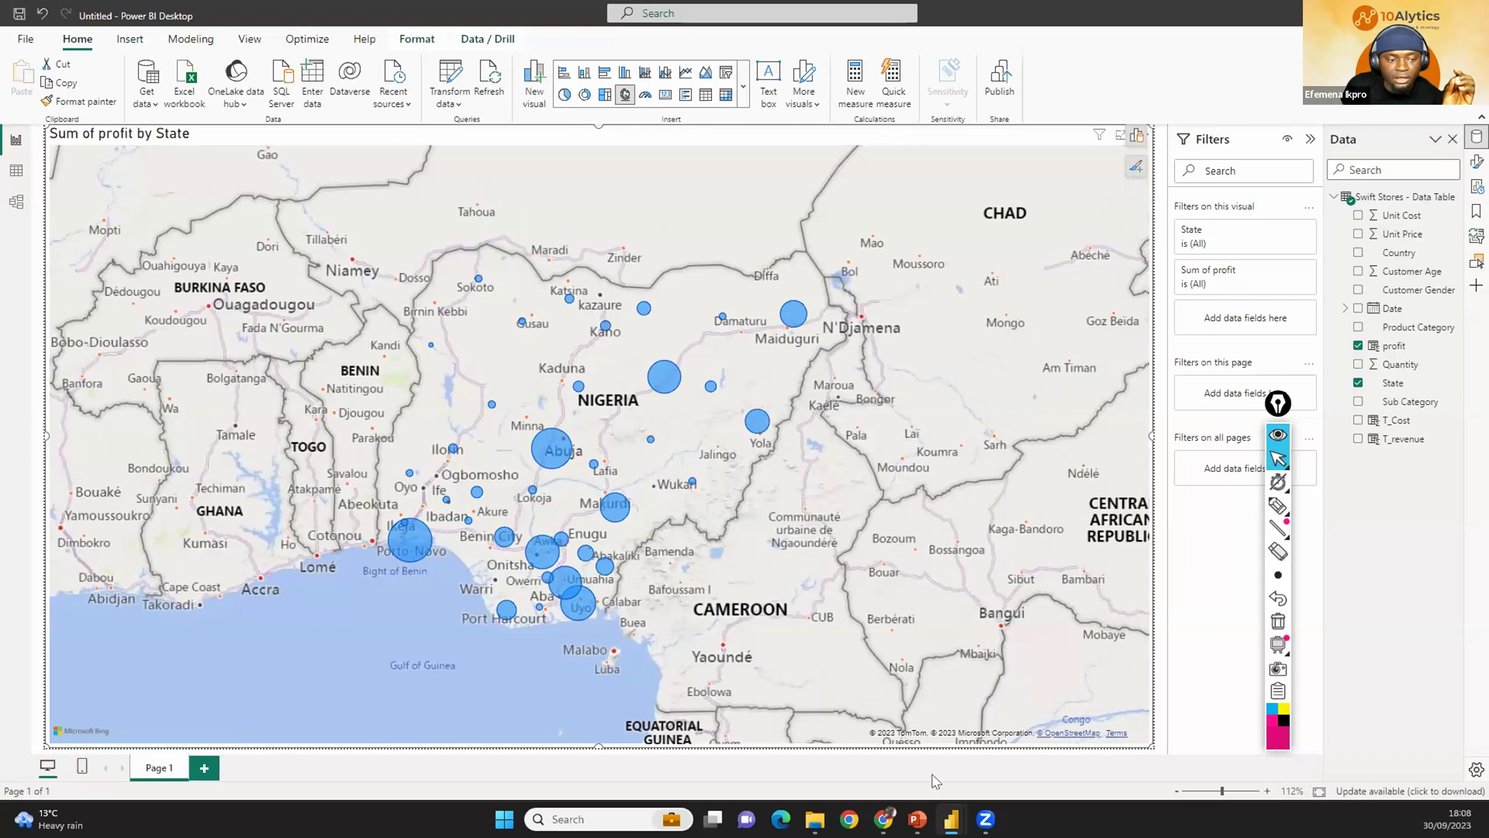
Rename the map's report page as General Store Locations.
double_click(159, 768)
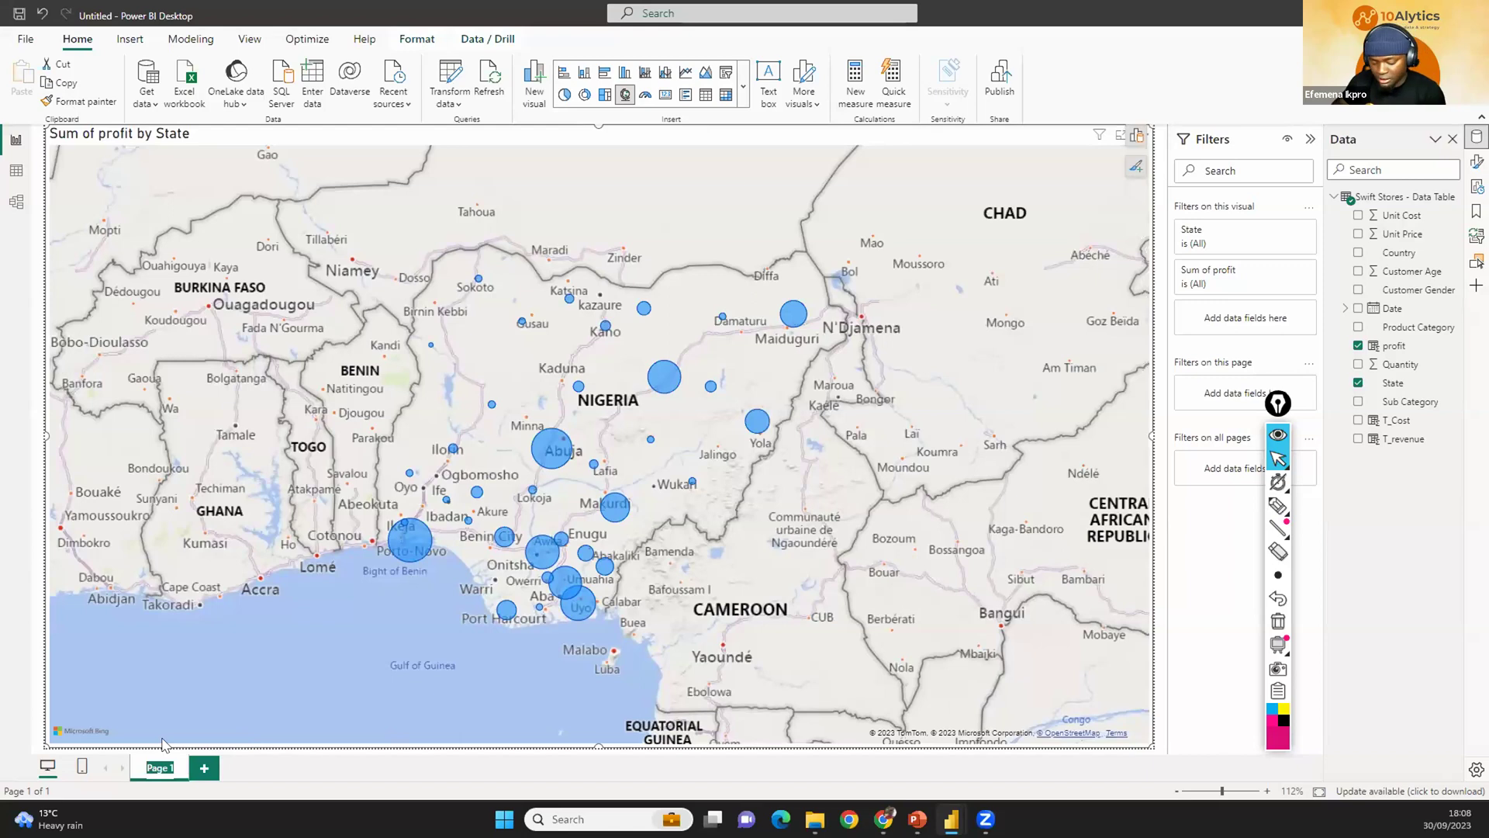
text(Gen)
text(eral)
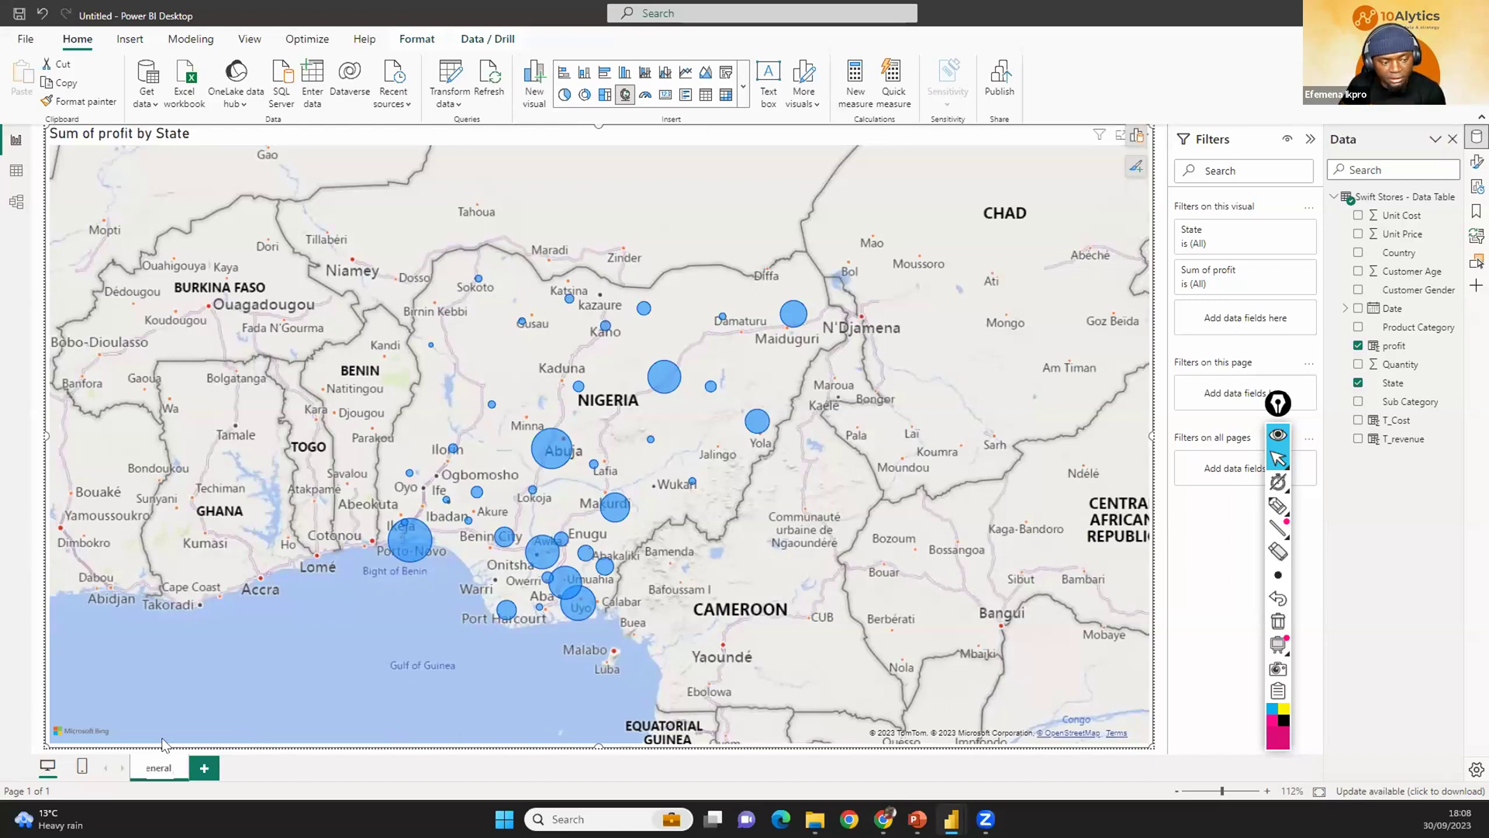
text( Store Location)
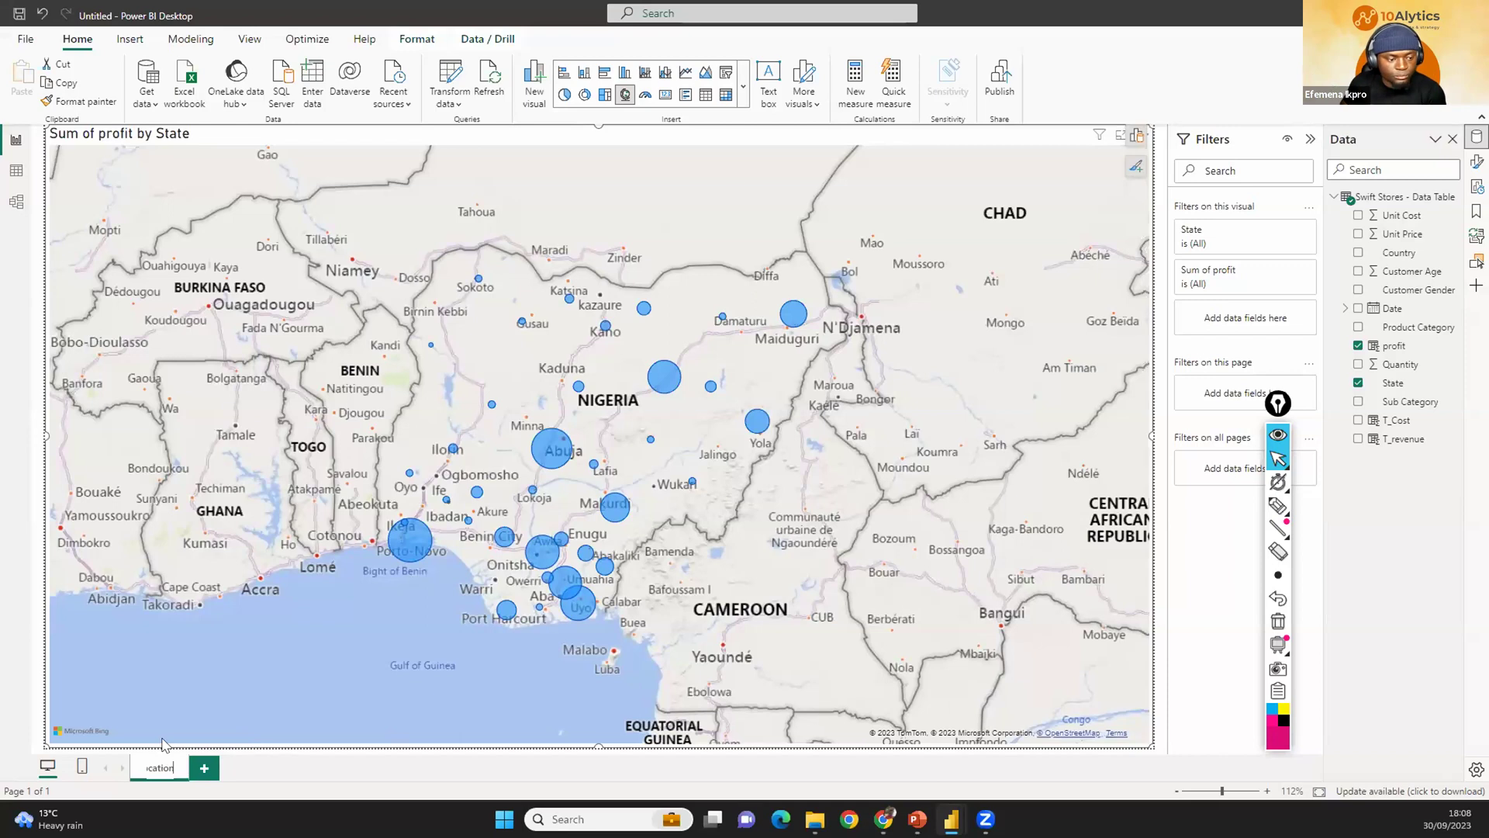
text(s)
key(Return)
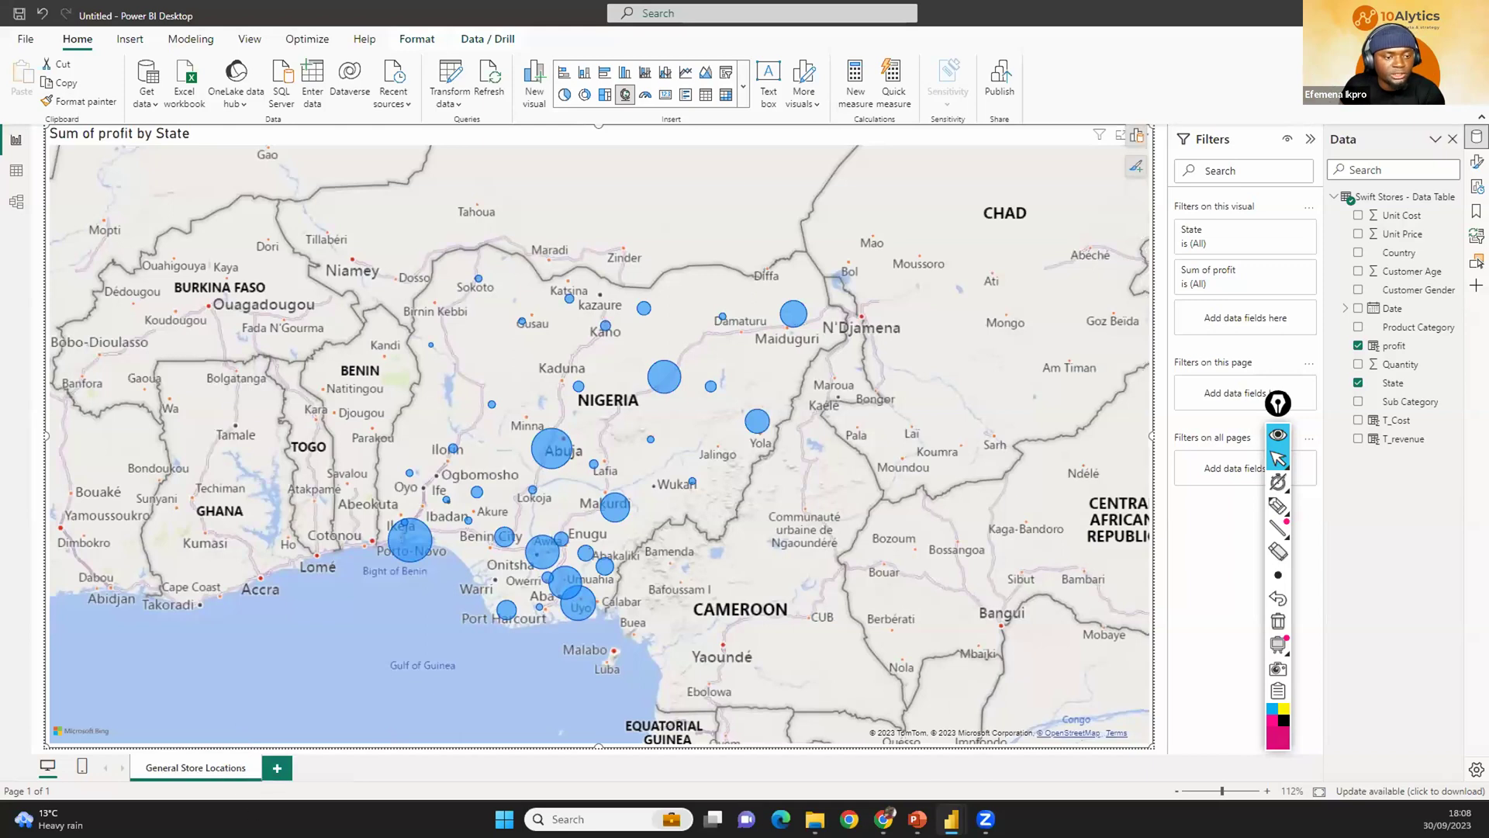
Add a second report page and name it Financial Report by Store, removing the stray # from the name.
click(276, 771)
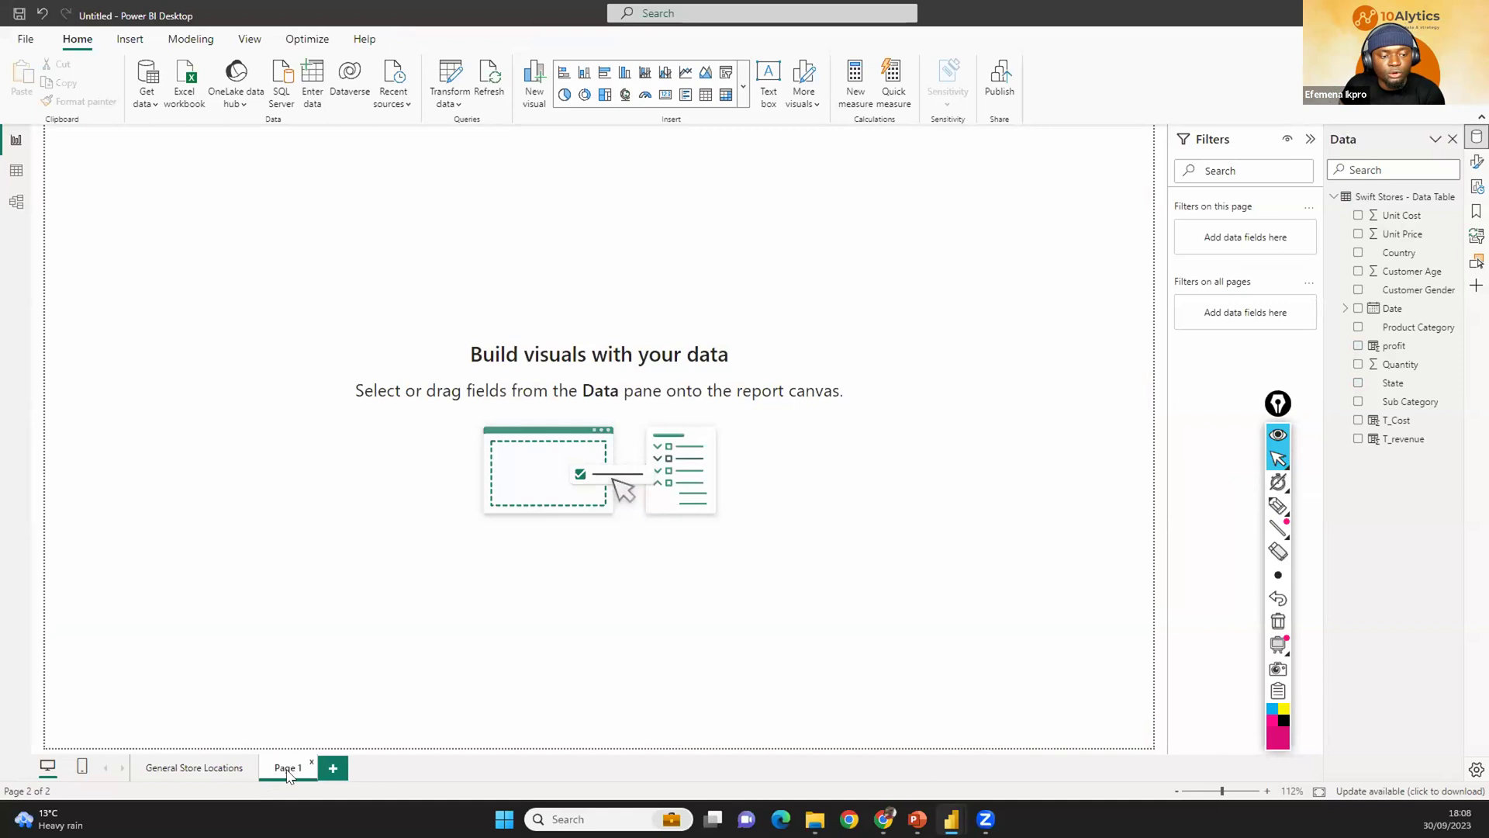
double_click(287, 768)
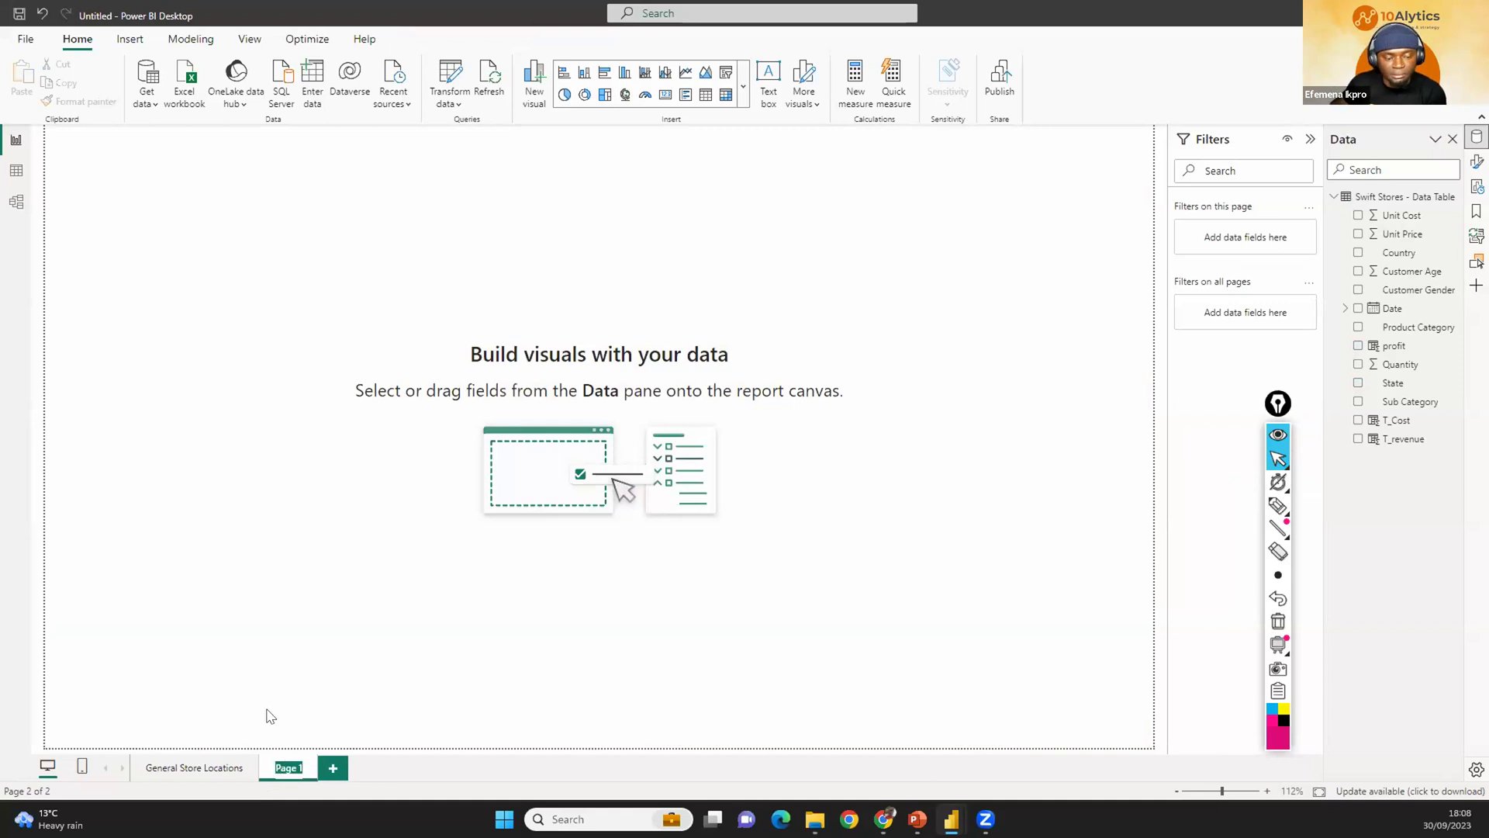
text(Fi)
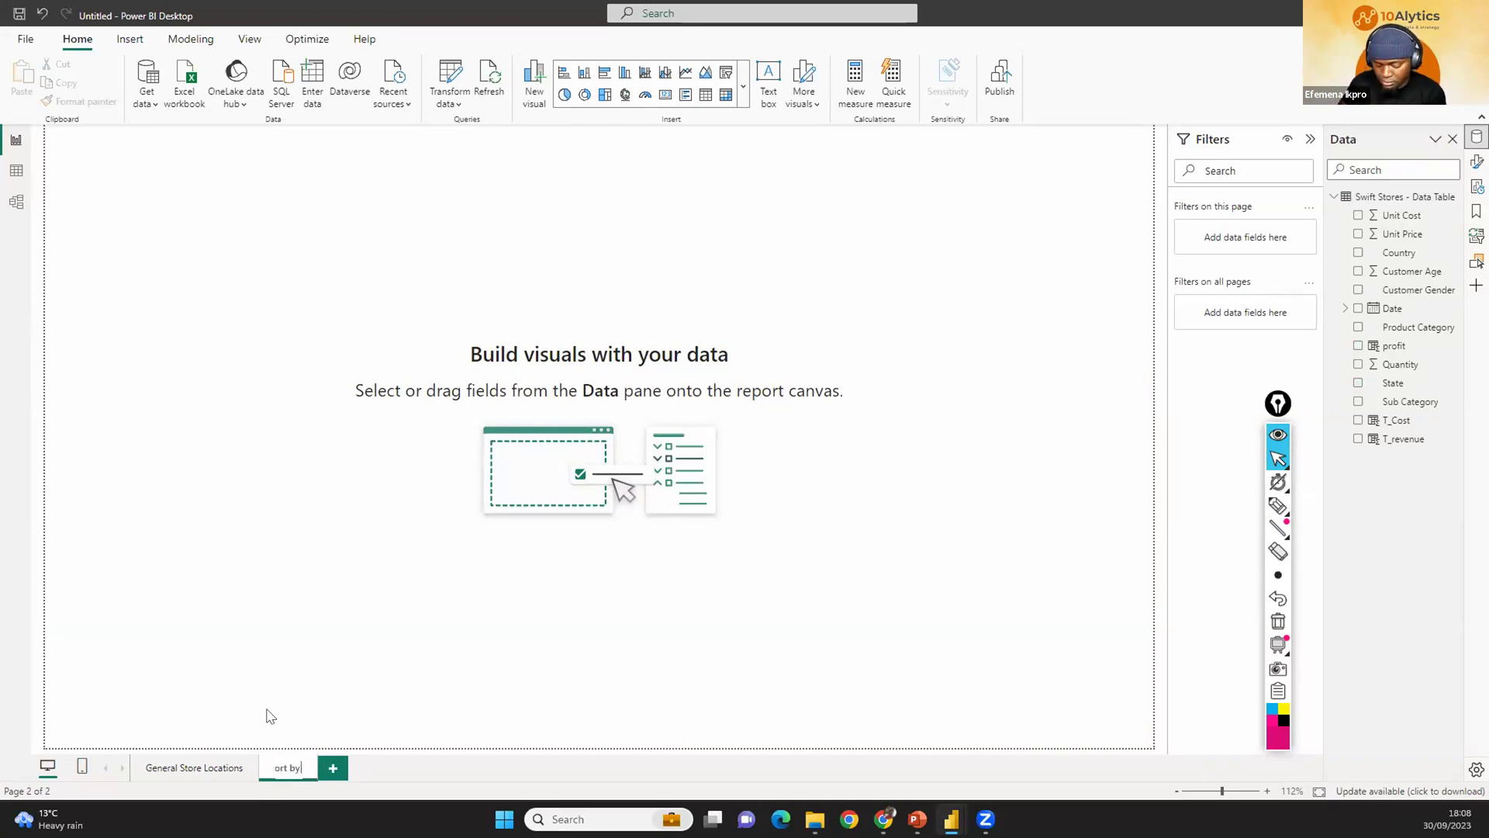
text(#)
key(Return)
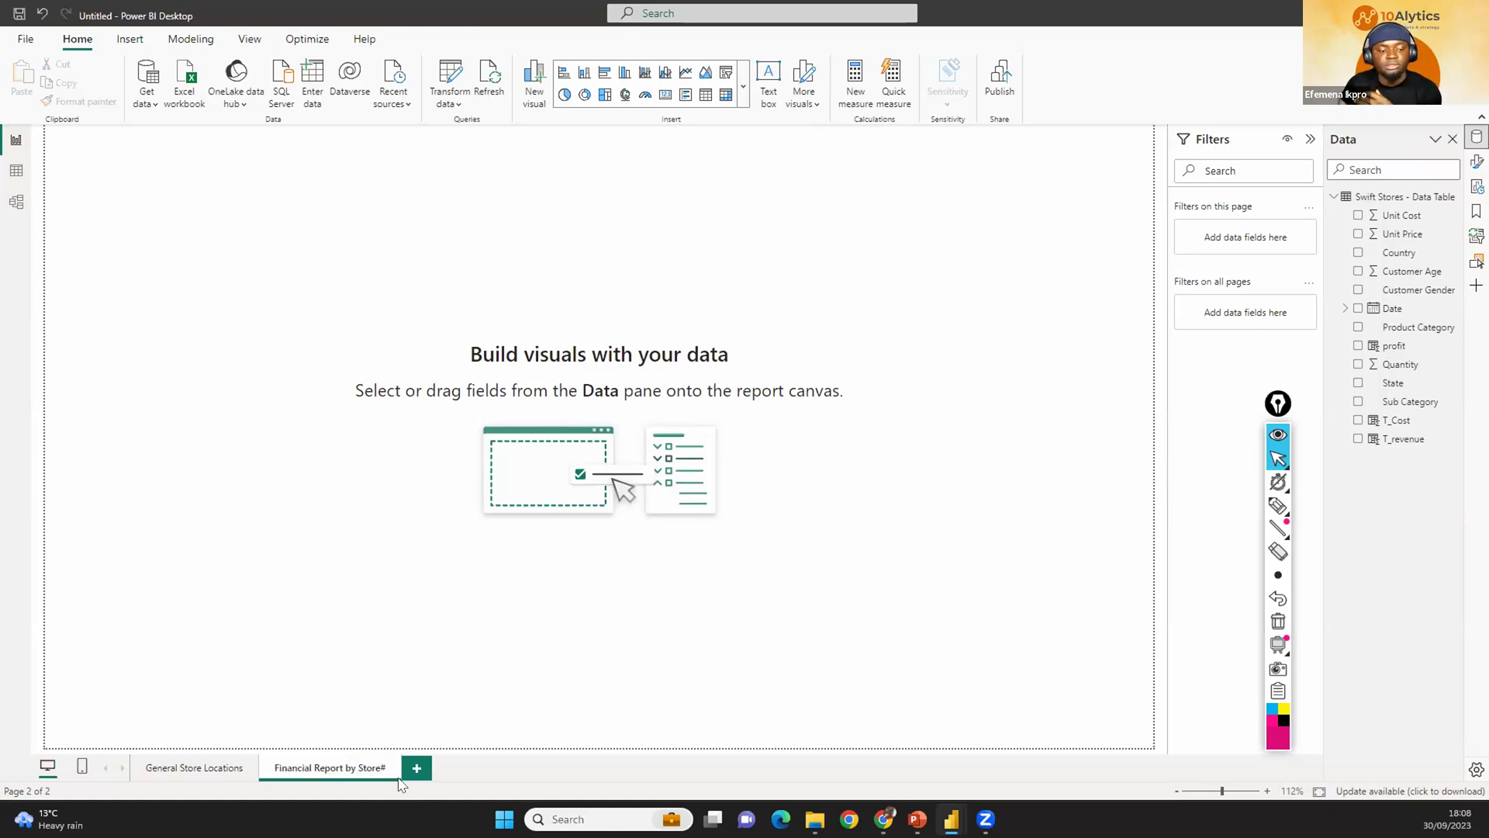
key(ctrl+z)
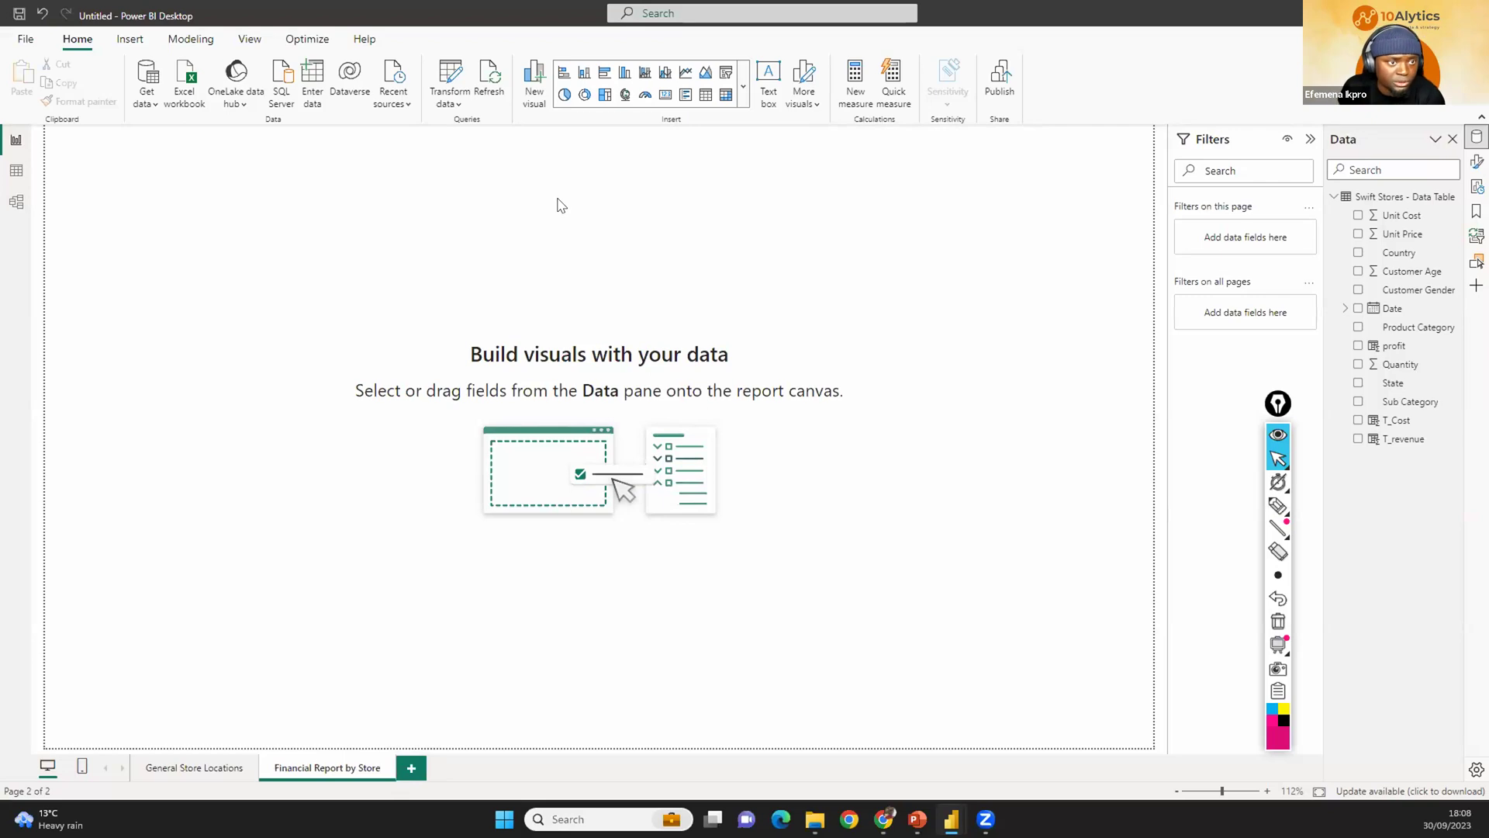
Insert a text box reading "Financial Reporting Dashboard - SWIFT STORES", correcting the misspelled words Financial and Dashboard.
click(127, 43)
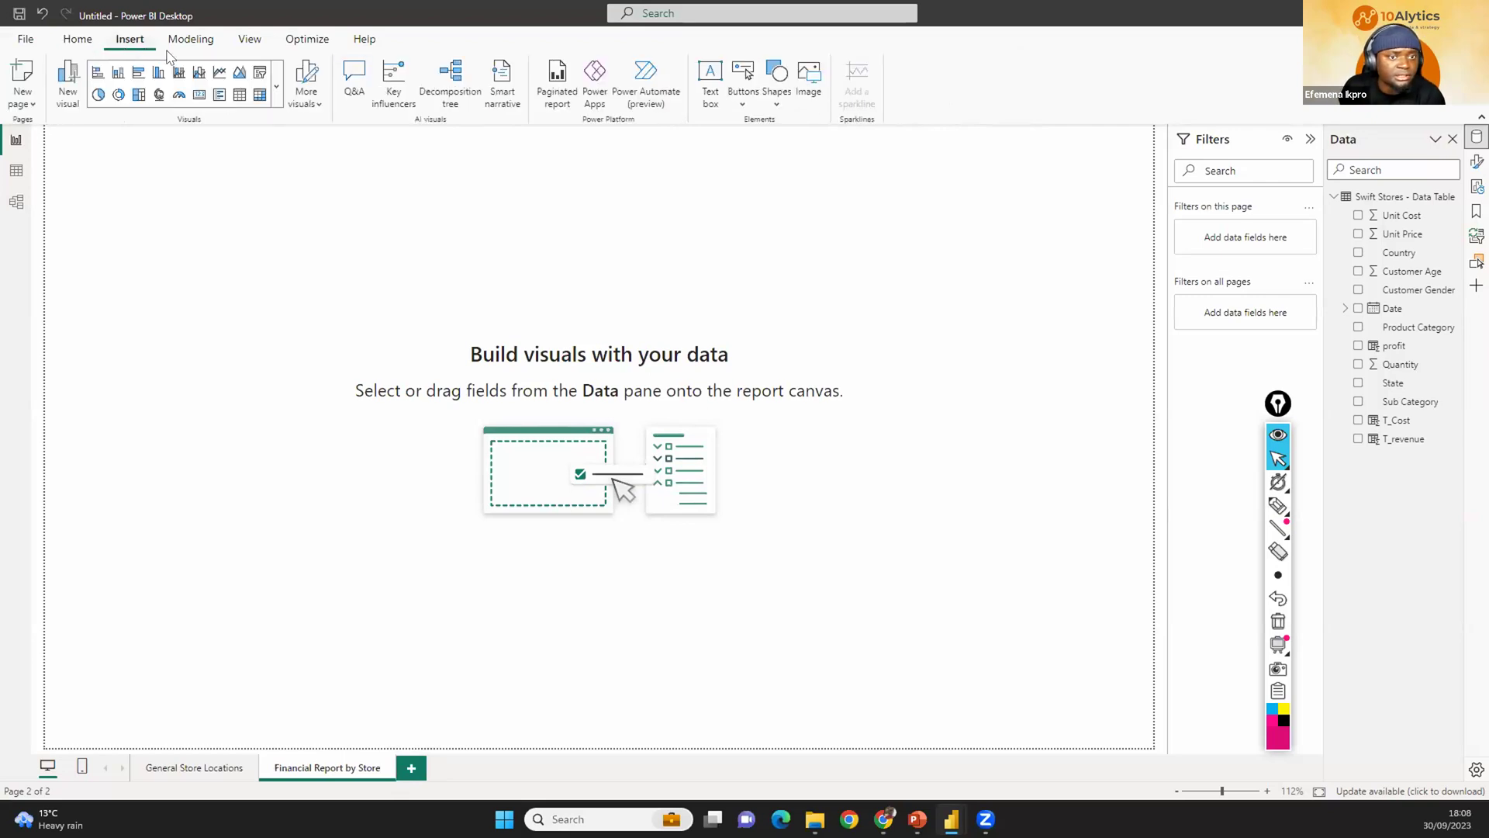
click(710, 101)
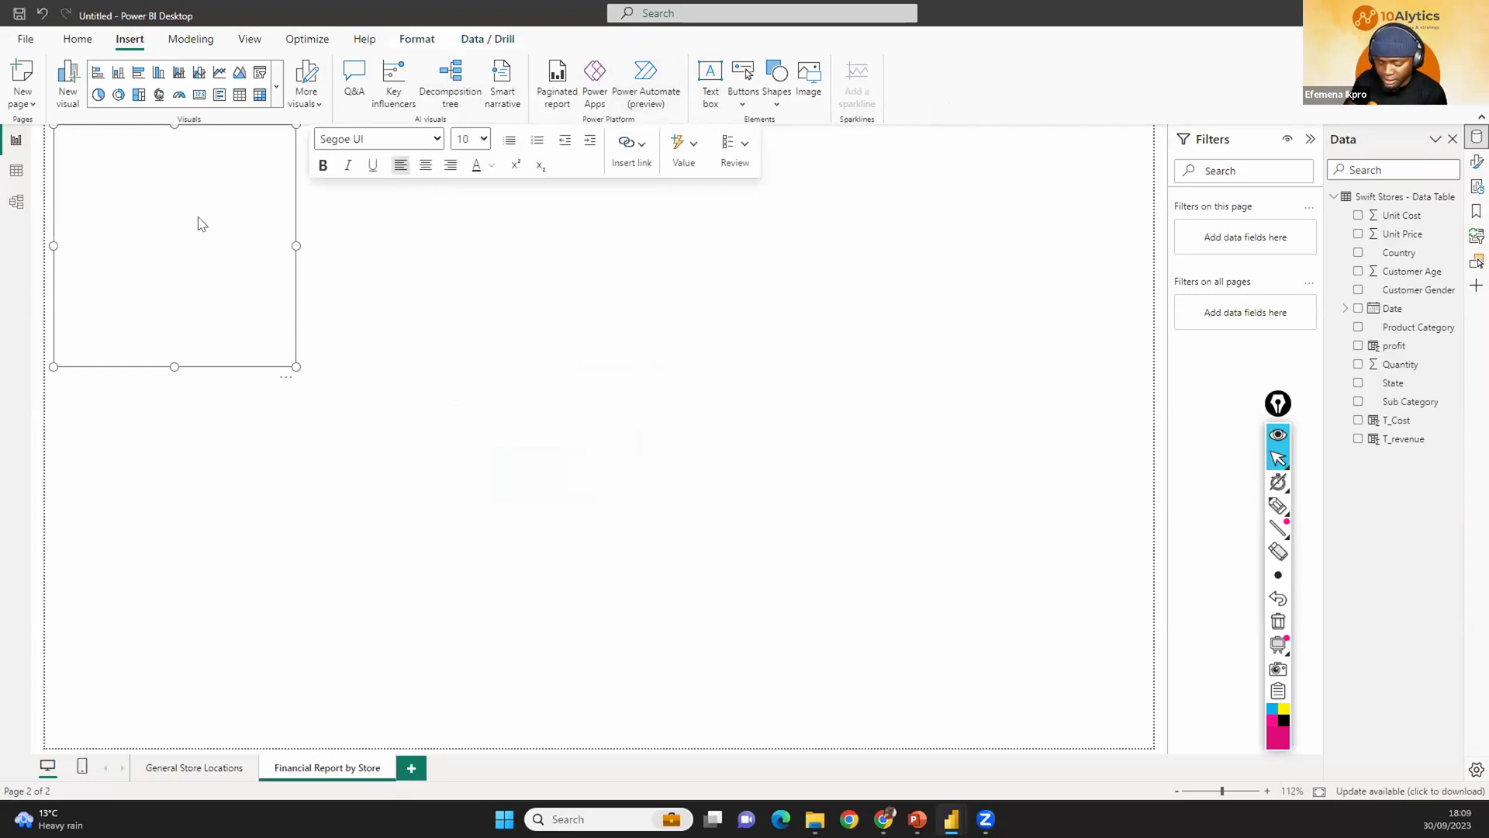
text(Financvial Reporting Dasboard)
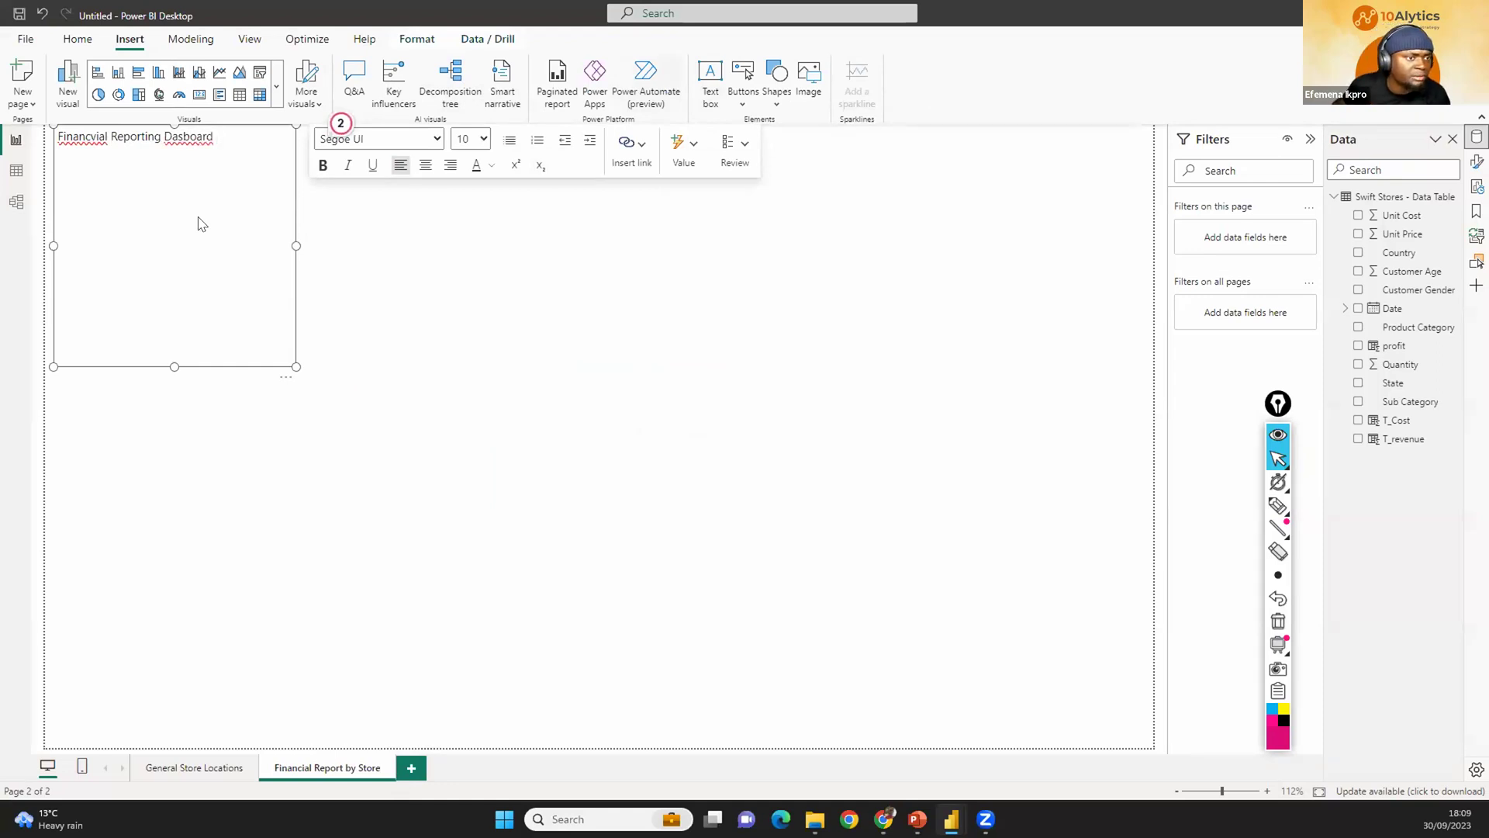
click(90, 137)
click(118, 171)
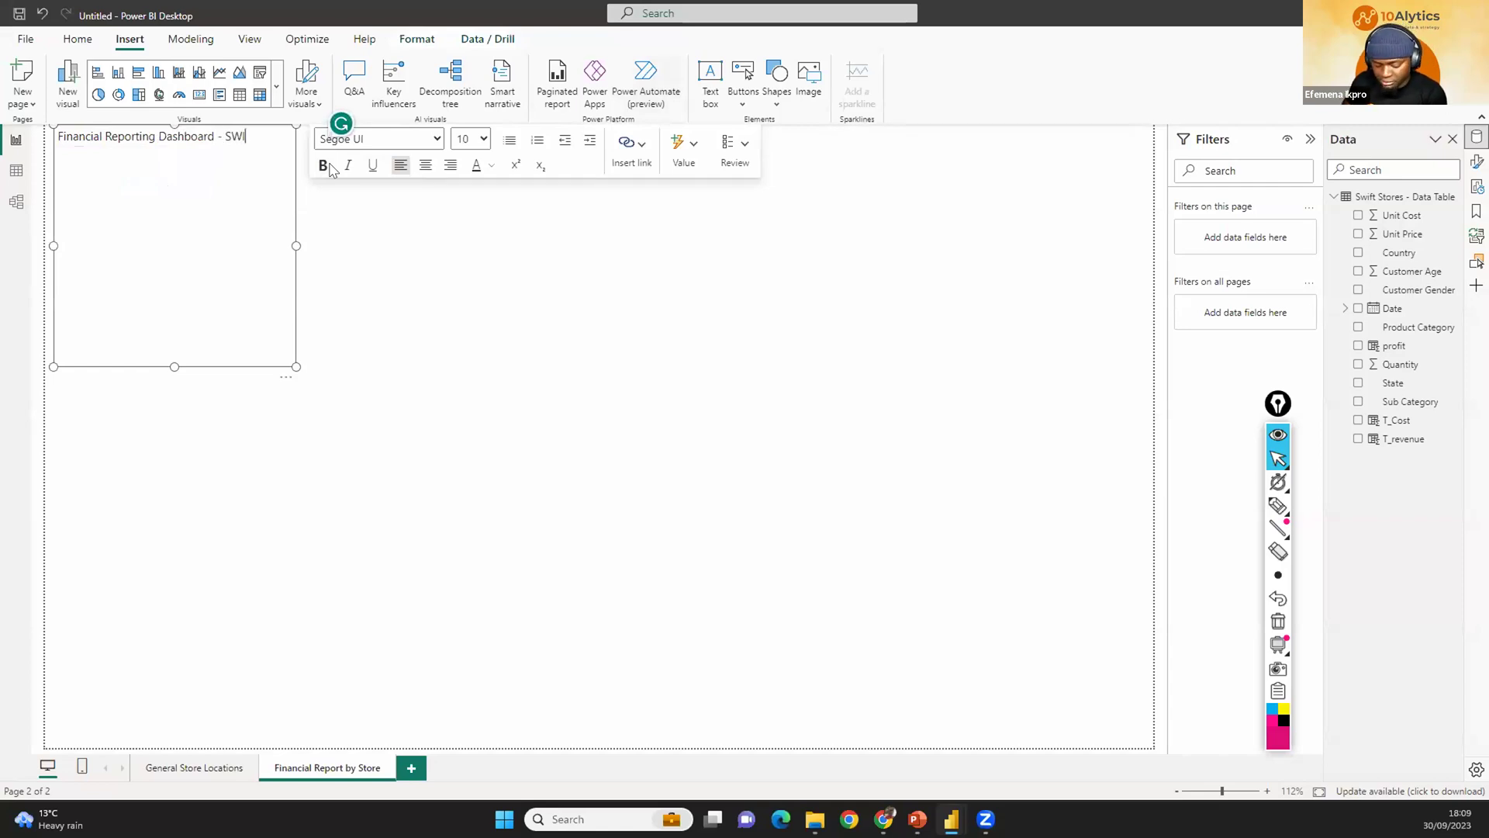
text(- SWIFT STORES)
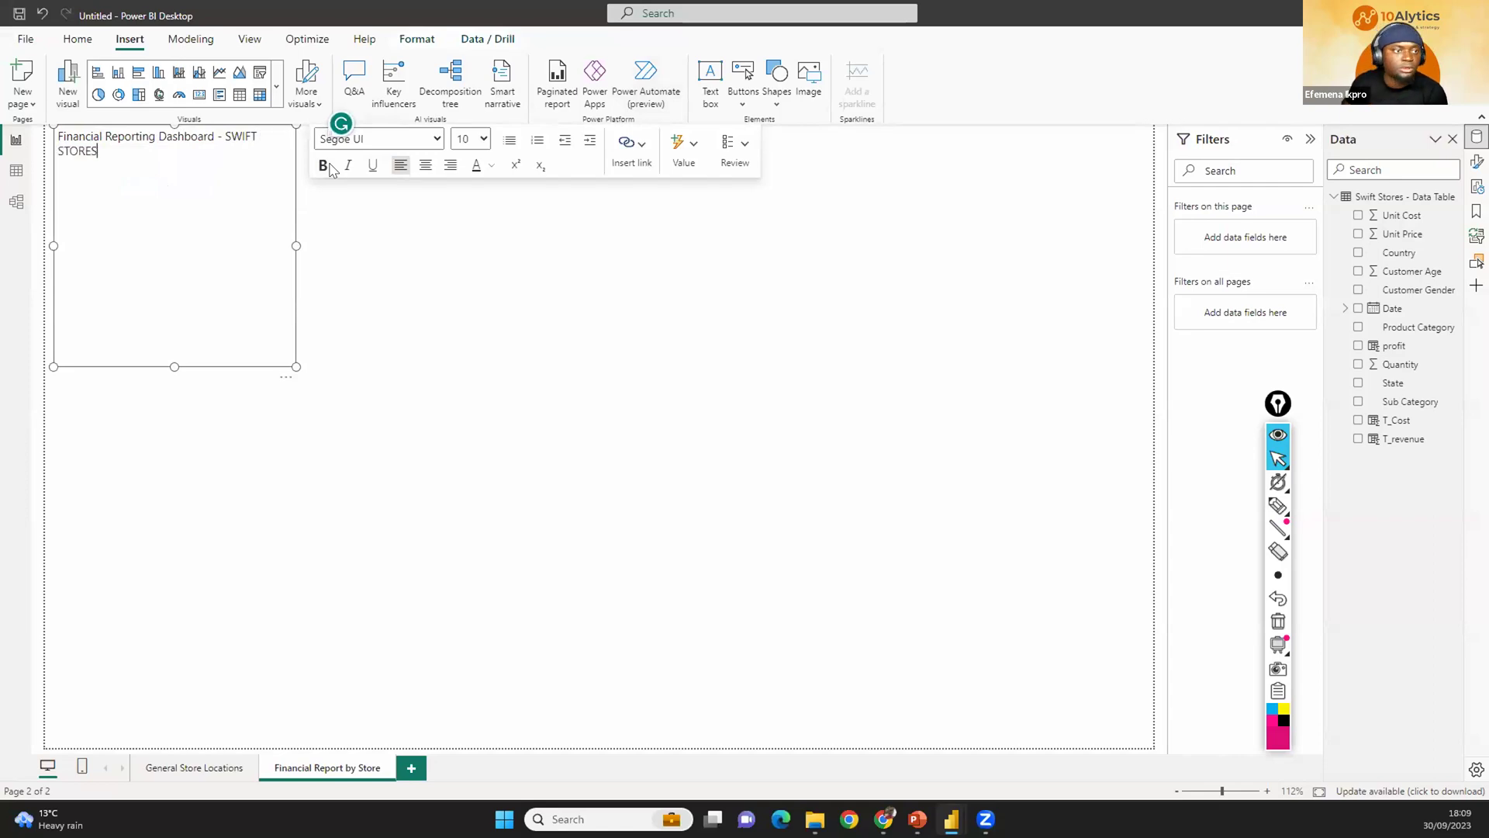
Widen and shorten the title text box so the title fits on one line, and make its text bold.
drag(285, 359, 570, 192)
drag(302, 135, 54, 137)
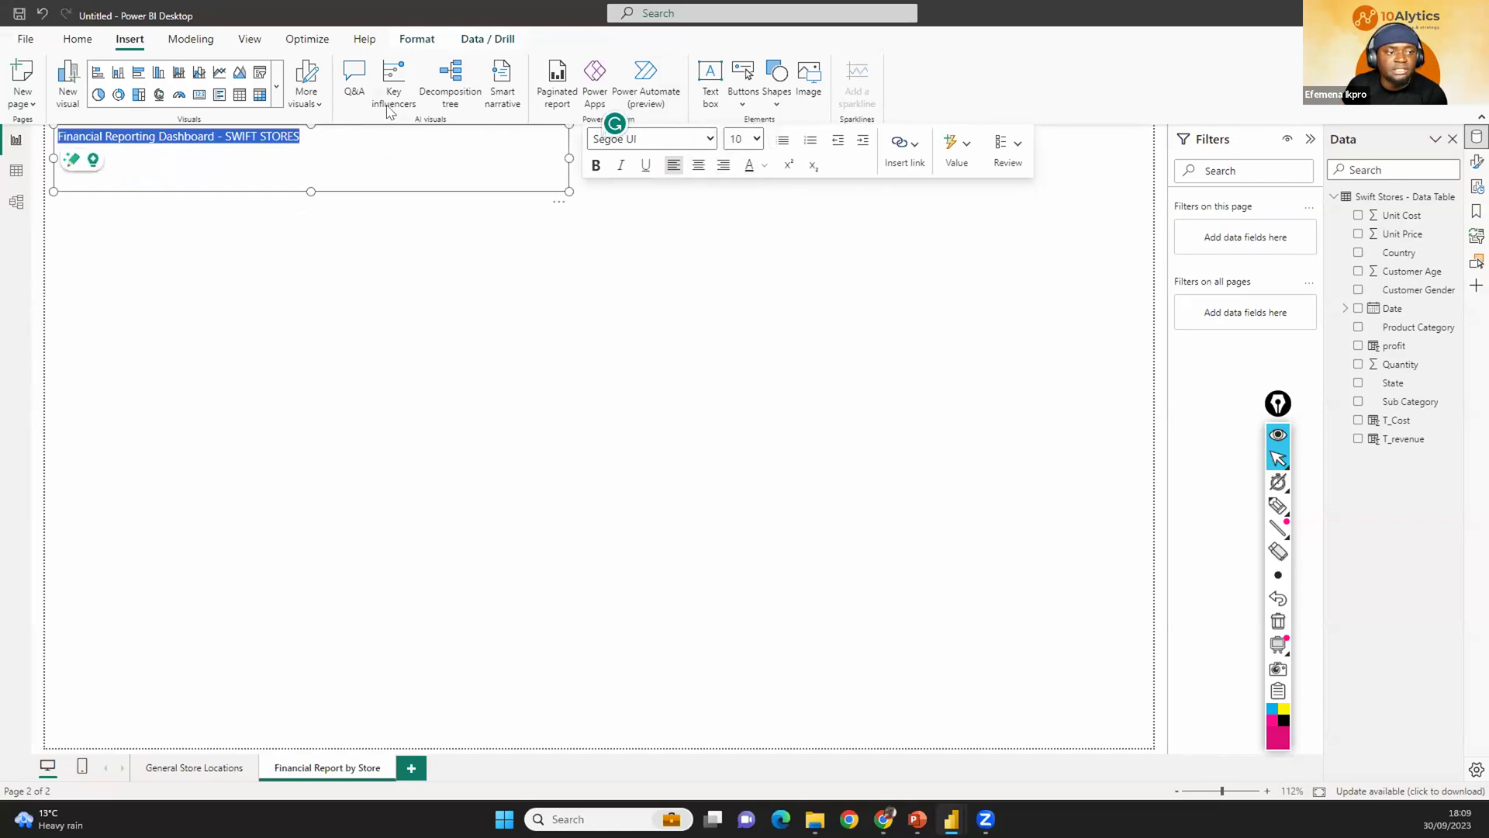
drag(326, 134, 86, 127)
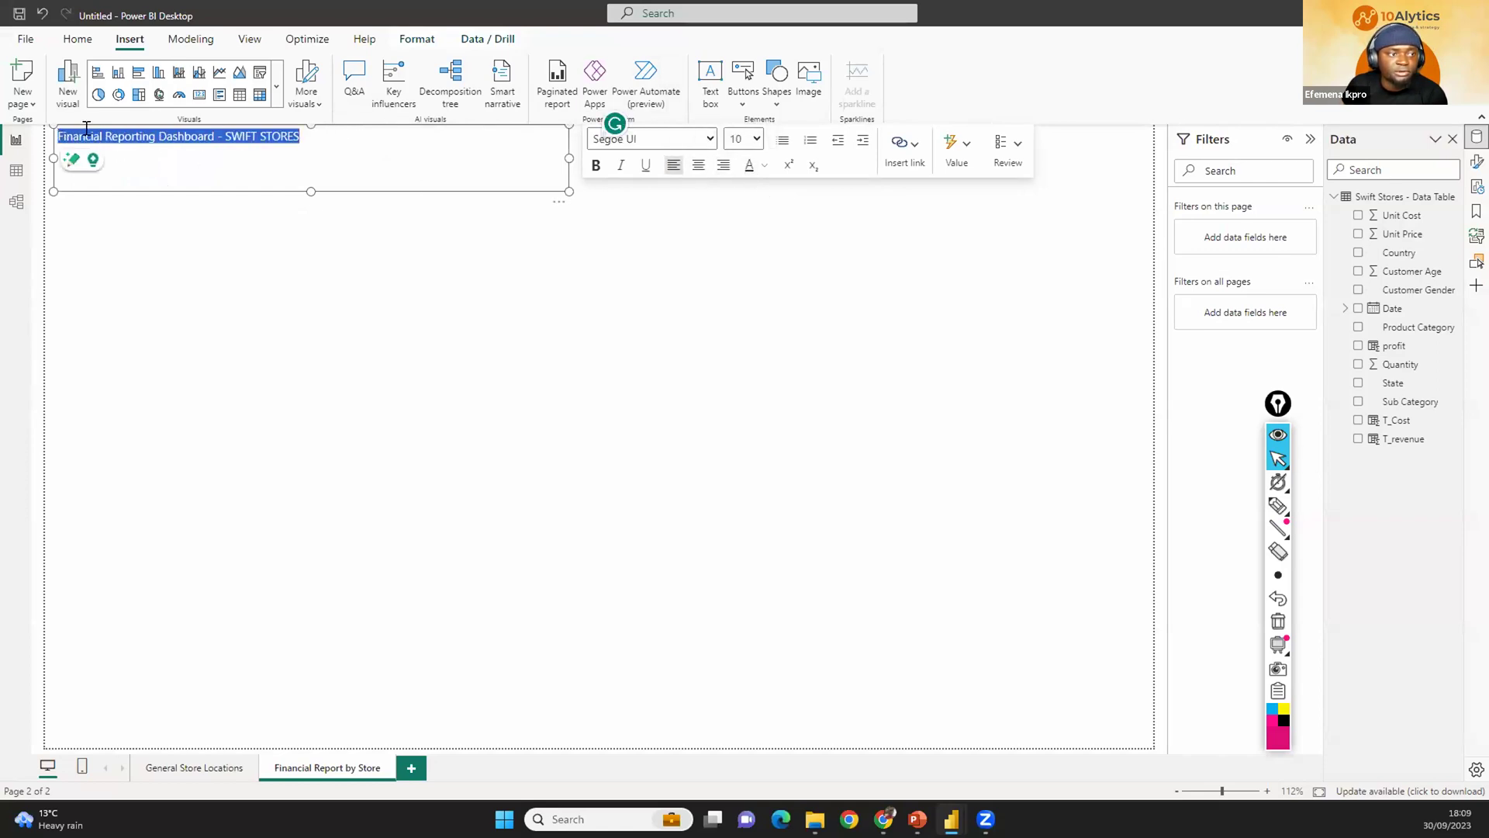
click(596, 164)
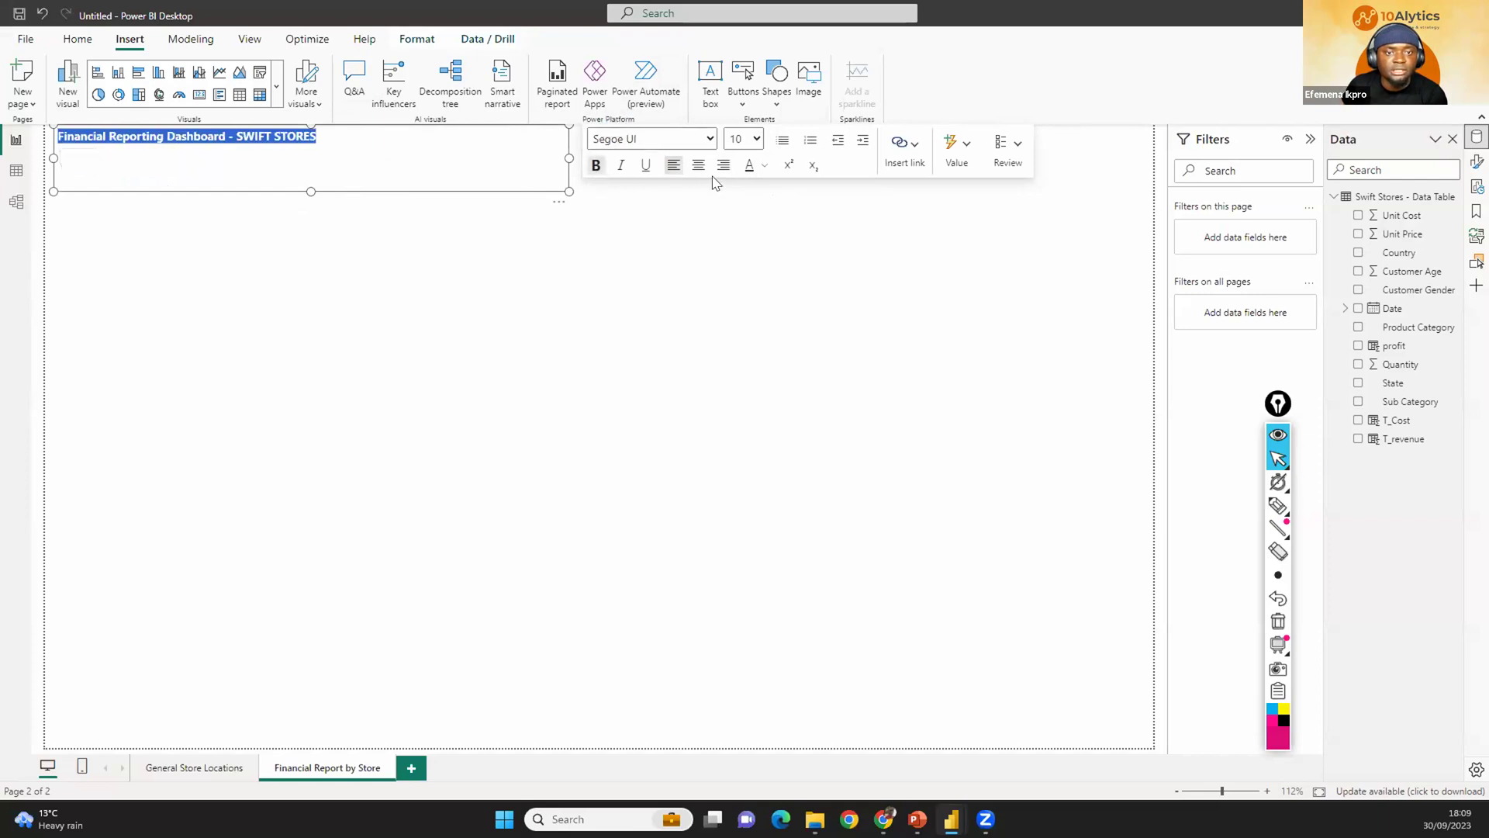
Try white as the font color of the dashboard title text.
click(764, 166)
click(778, 222)
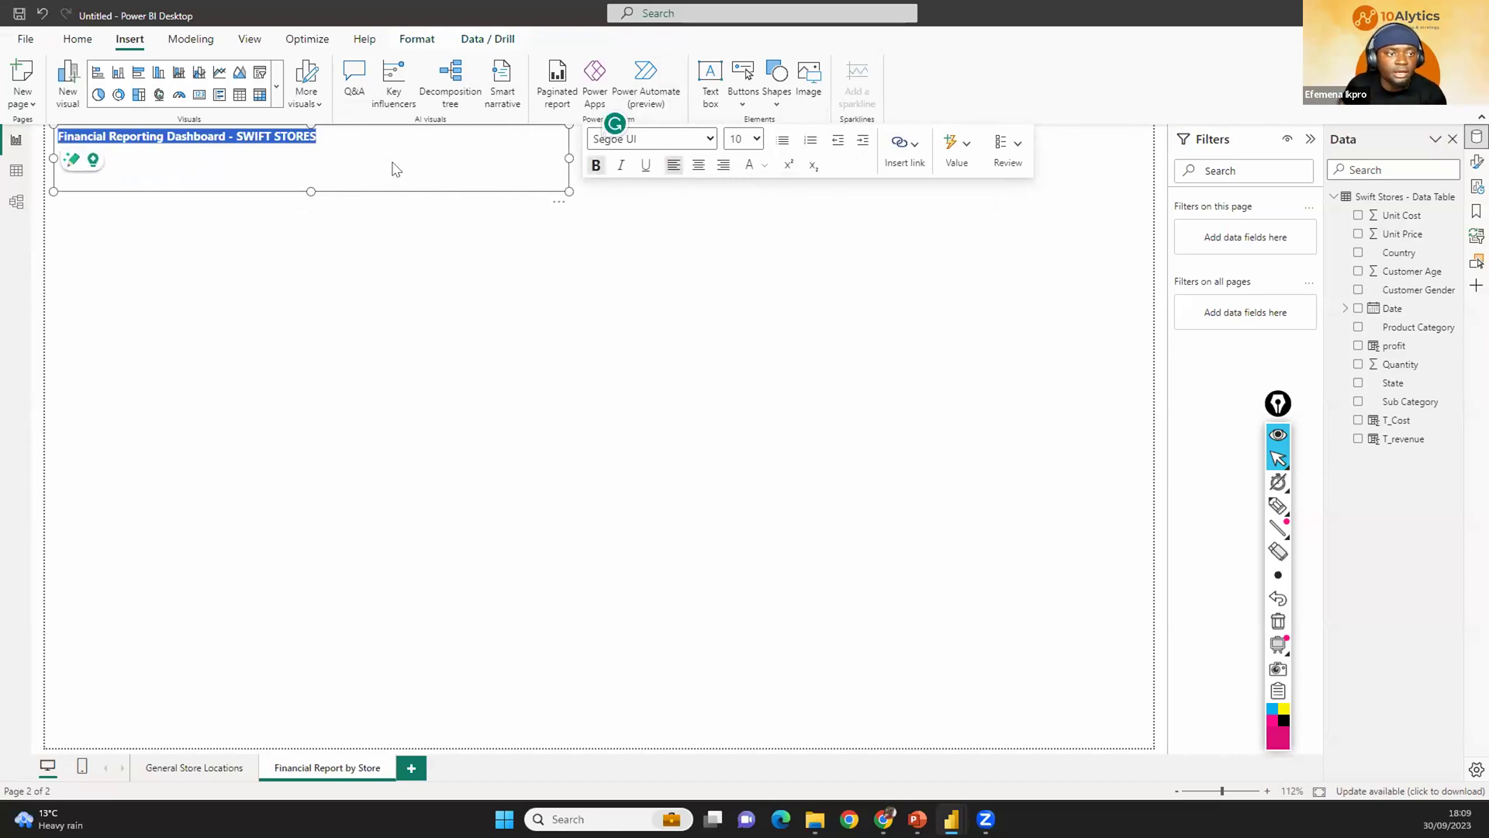
key(BackSpace)
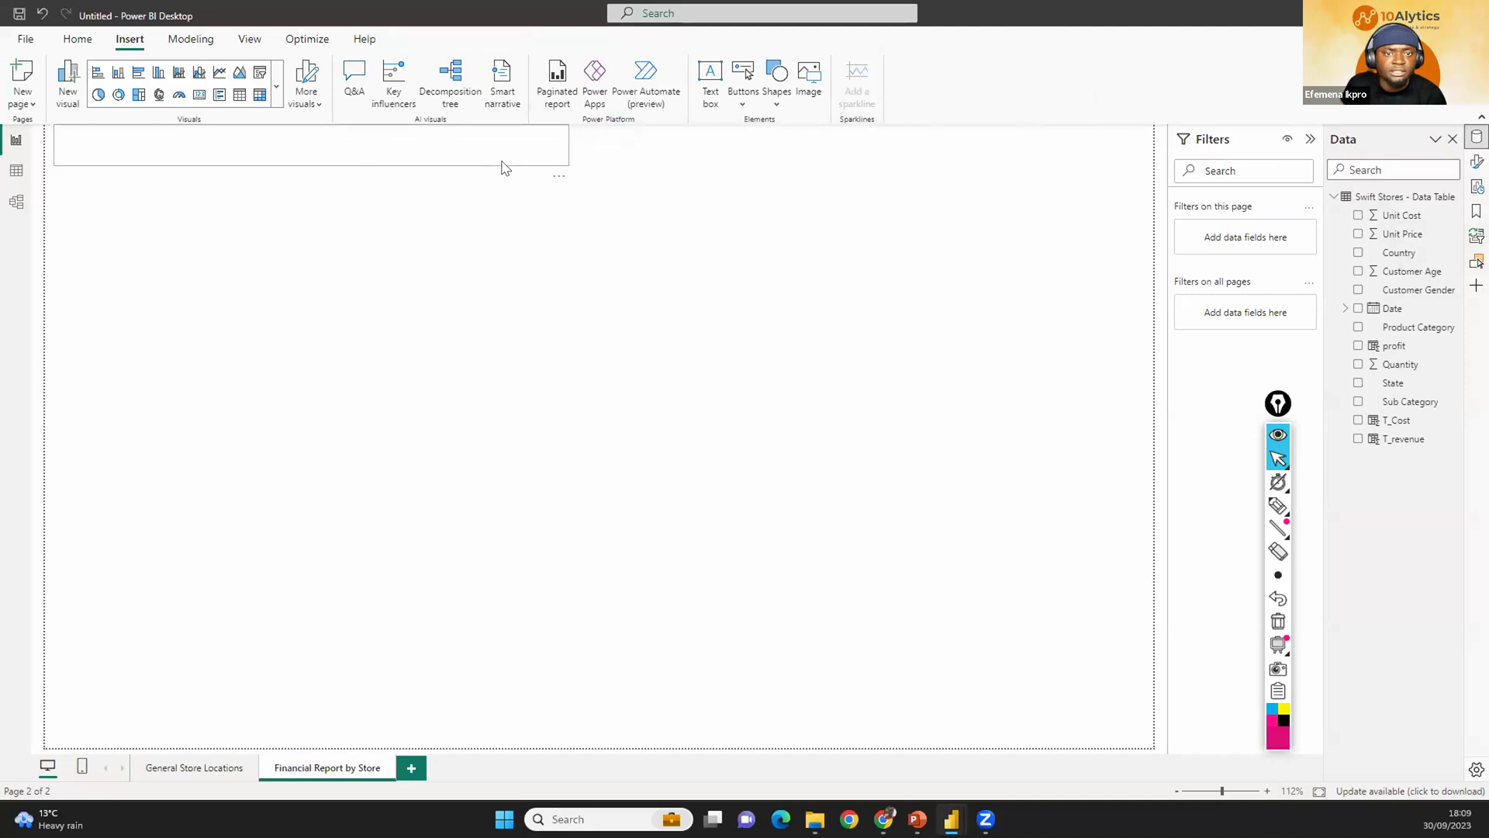
Set the font color of the whole dashboard title to the darkest shade of red.
click(77, 39)
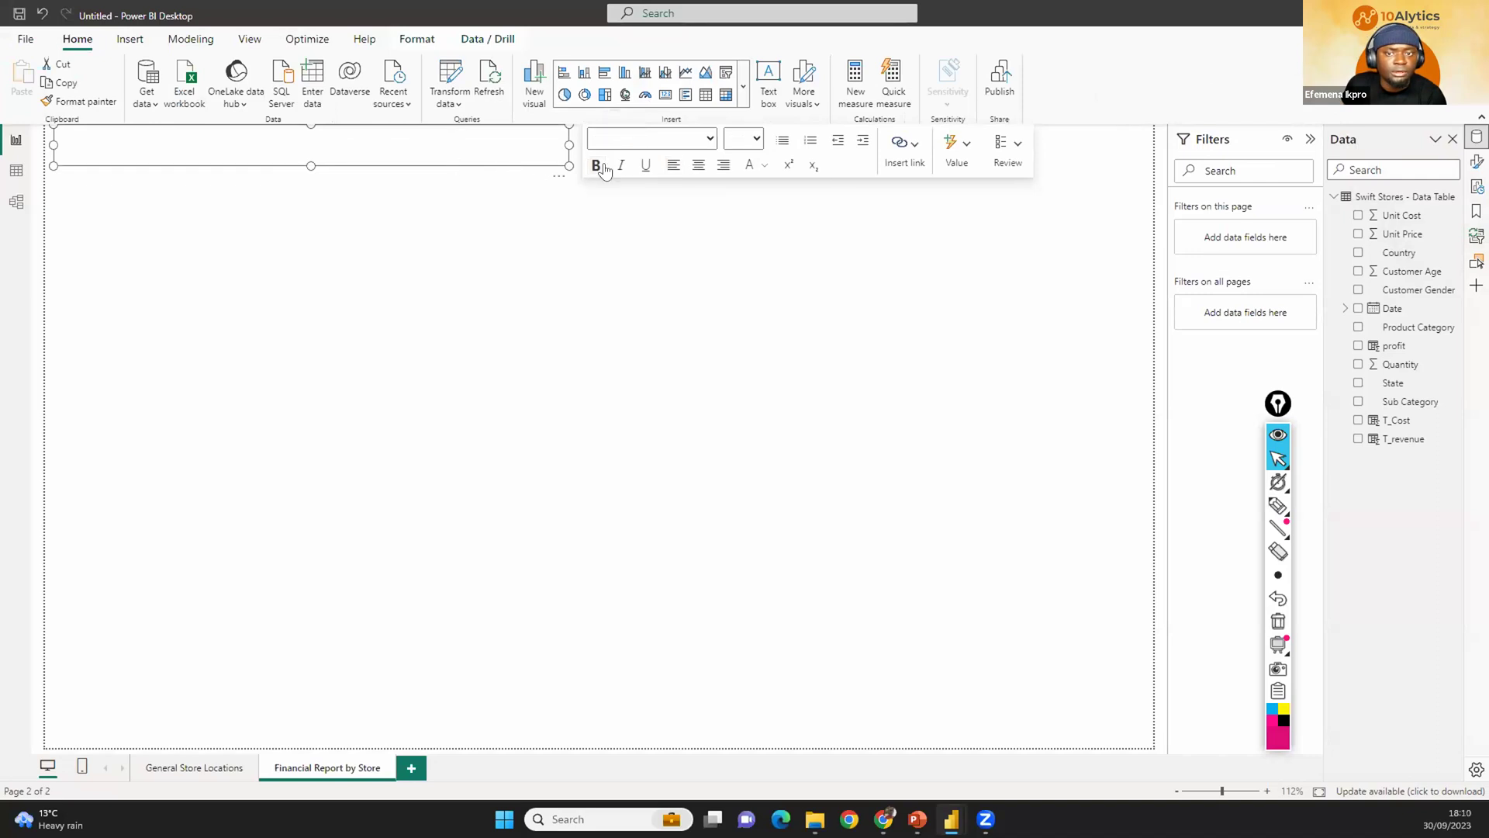
click(1005, 159)
click(481, 190)
click(480, 146)
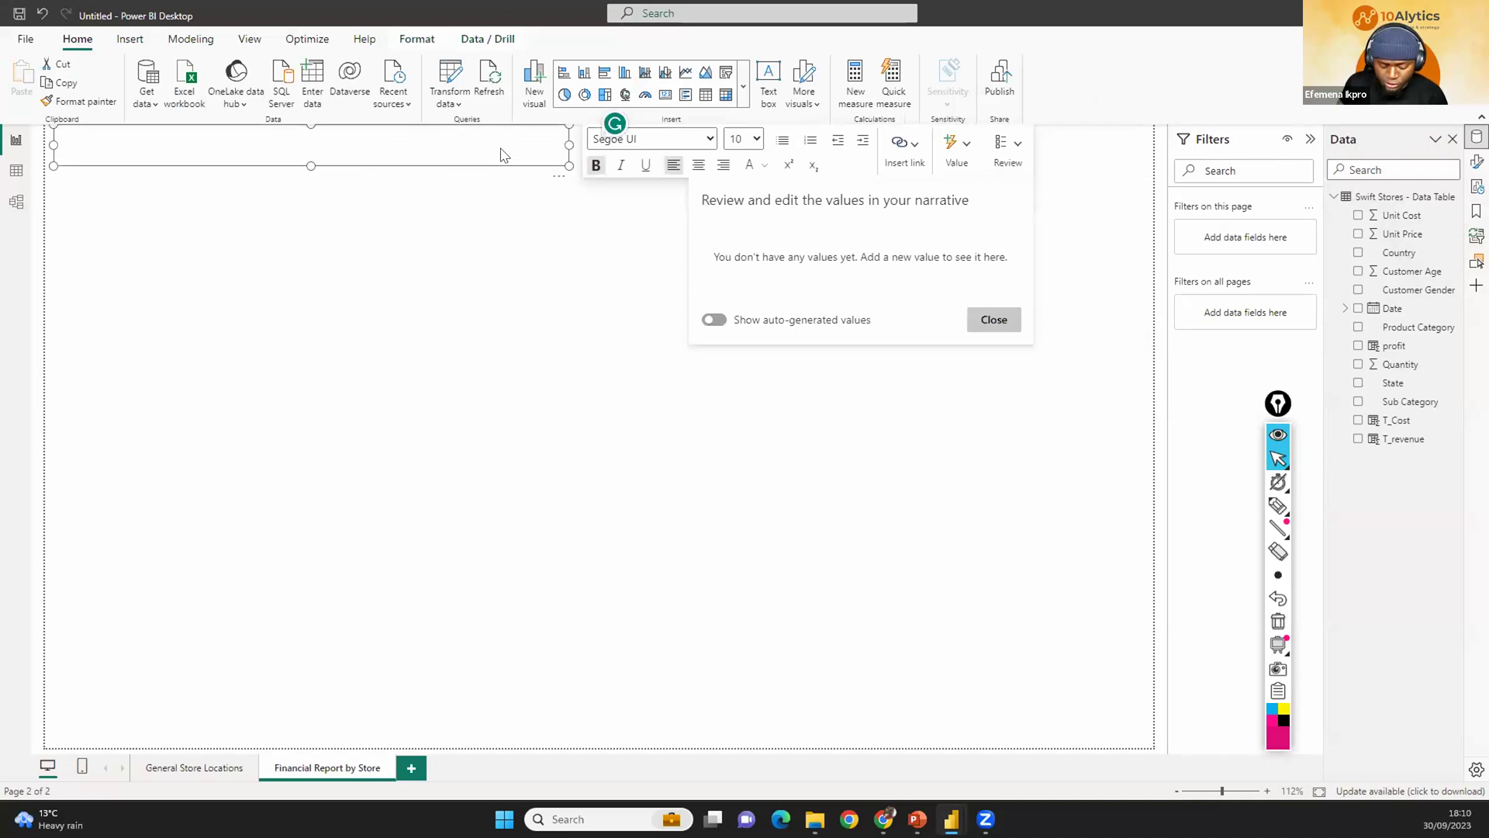
triple_click(500, 138)
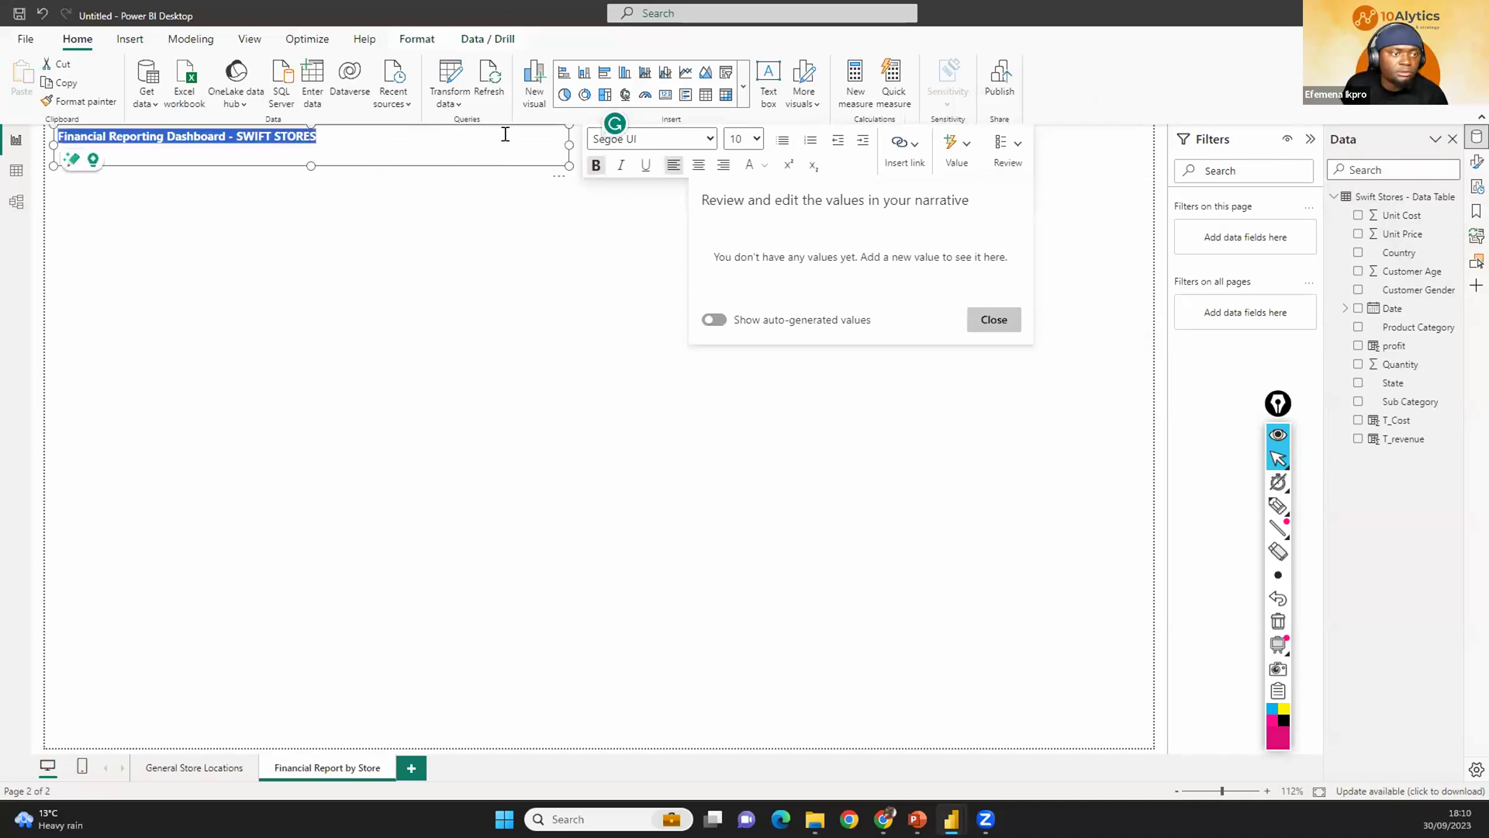
click(765, 165)
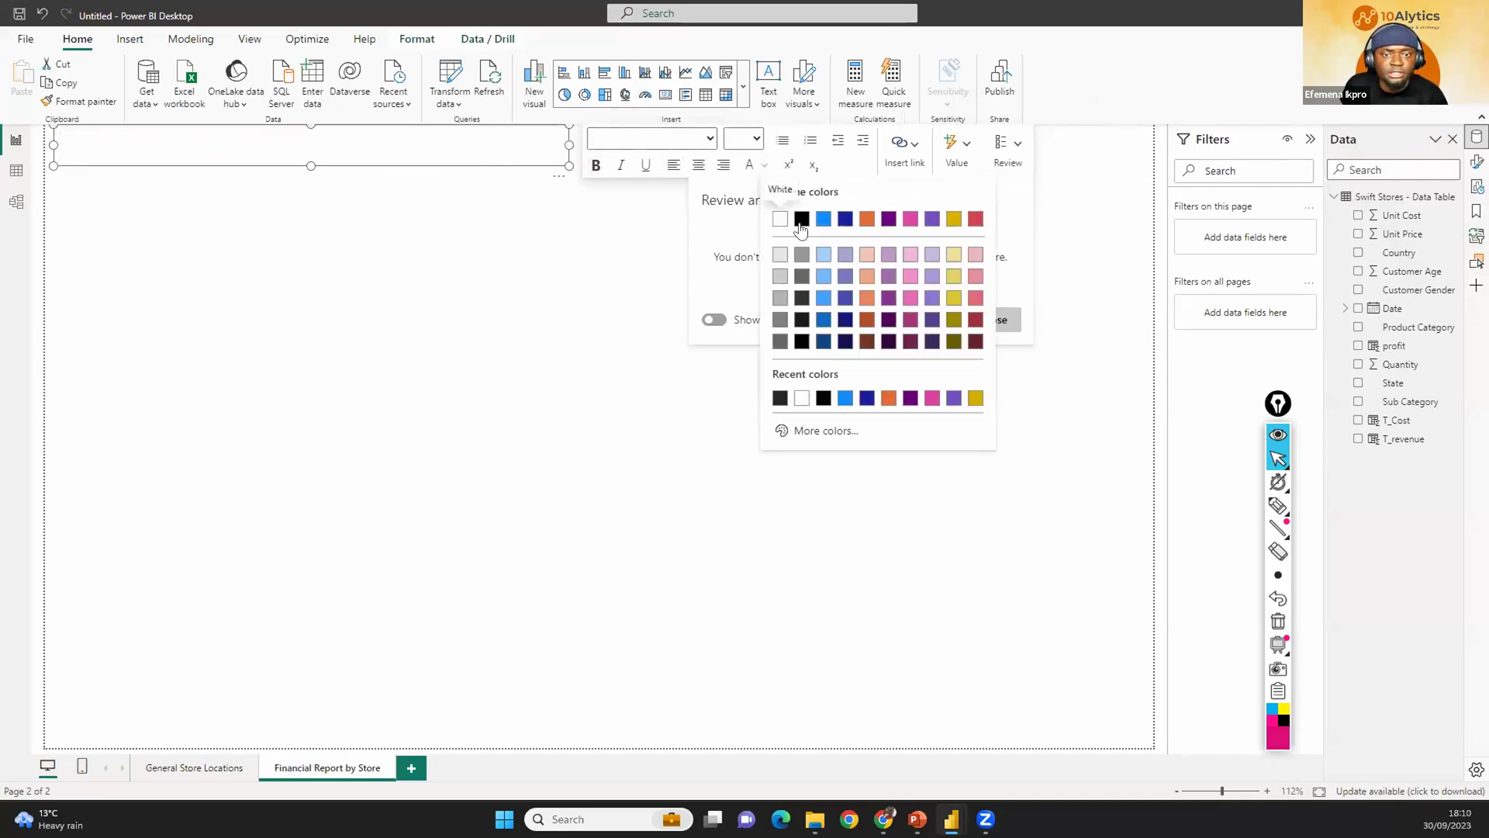
click(975, 341)
click(324, 186)
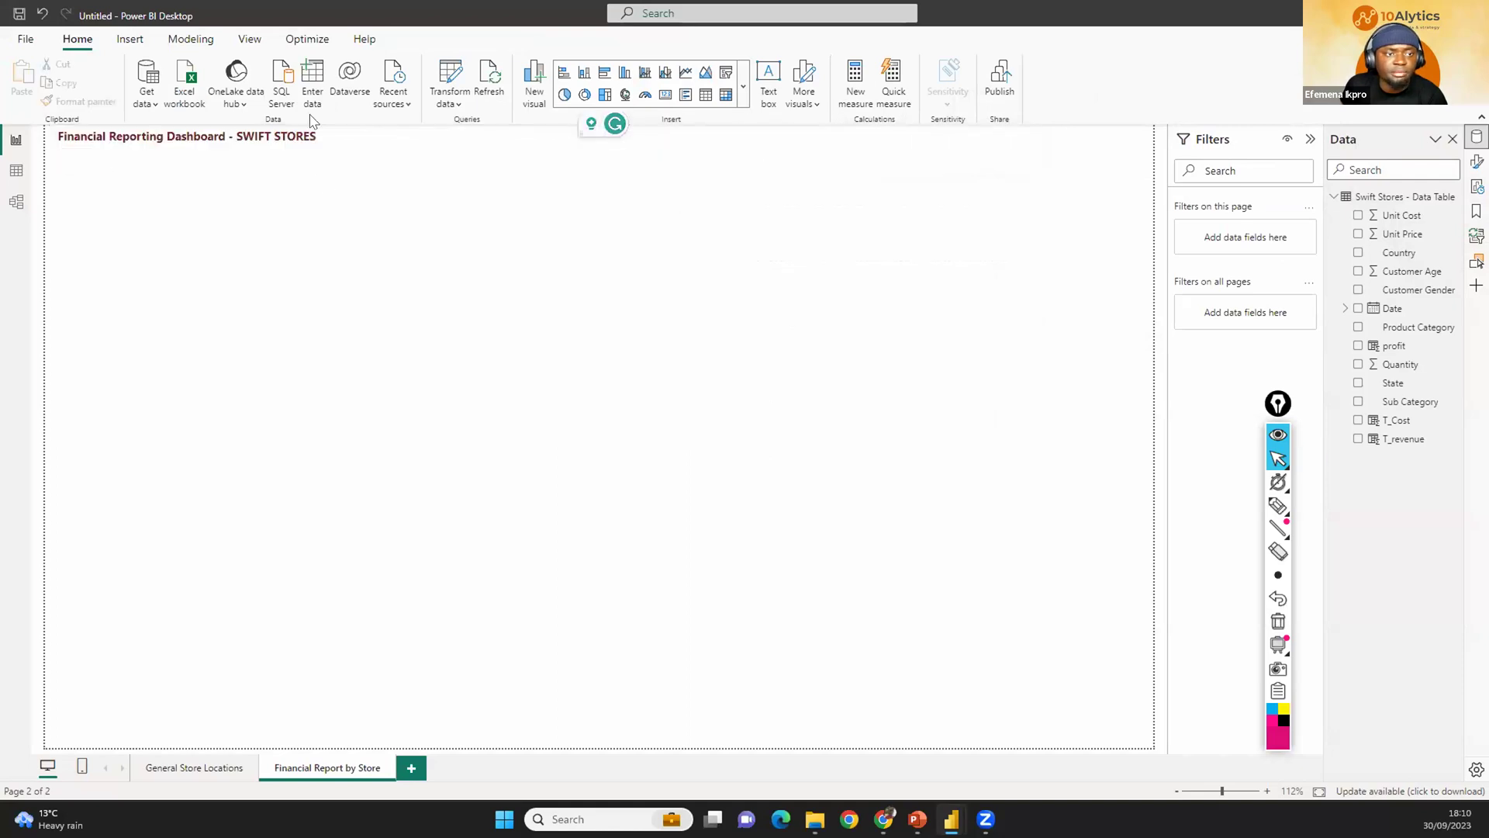
Try font sizes 24 and 20 on the dashboard title text.
drag(336, 136, 47, 136)
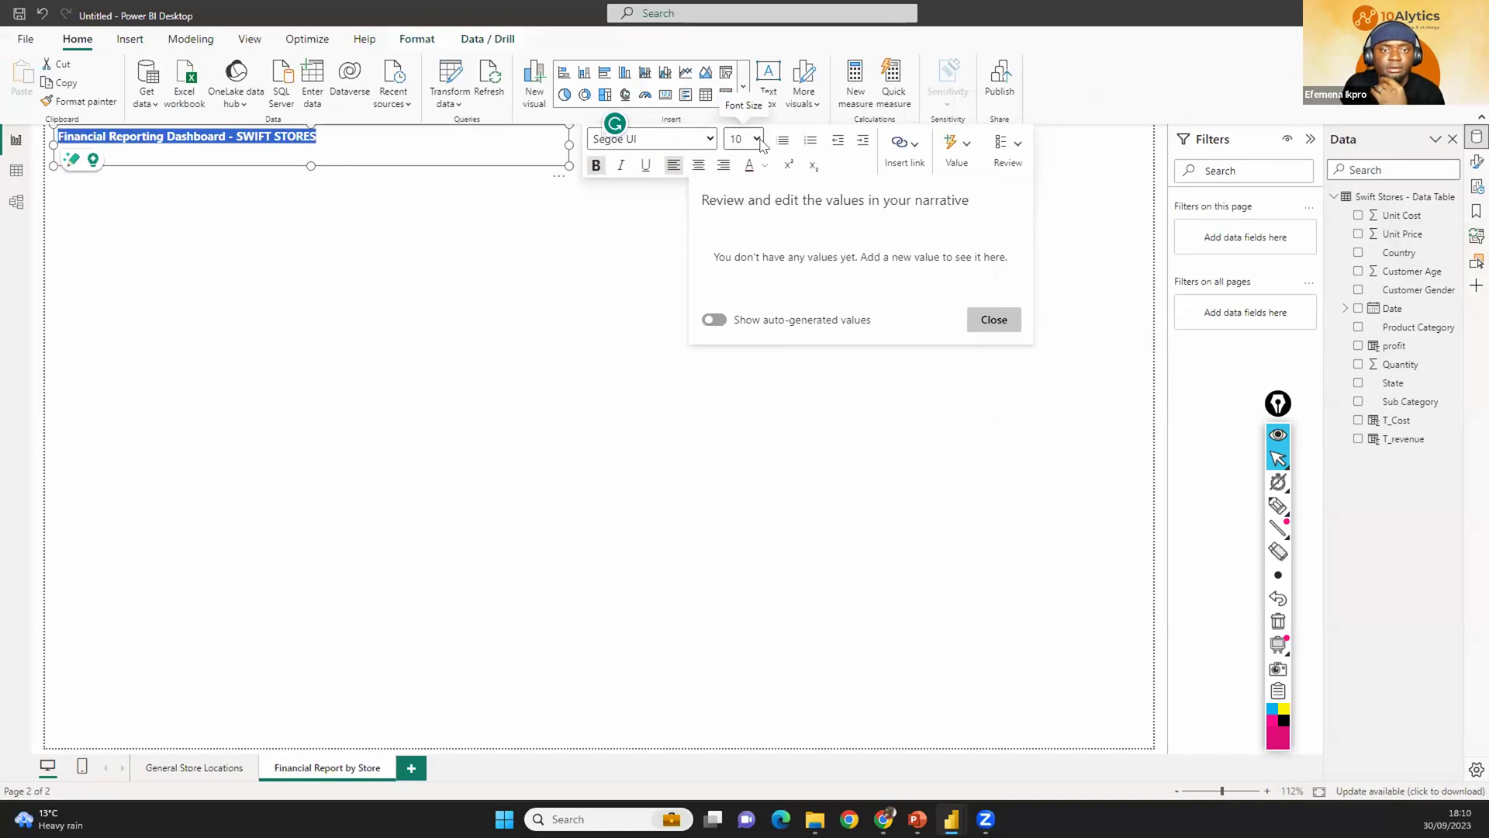
click(757, 139)
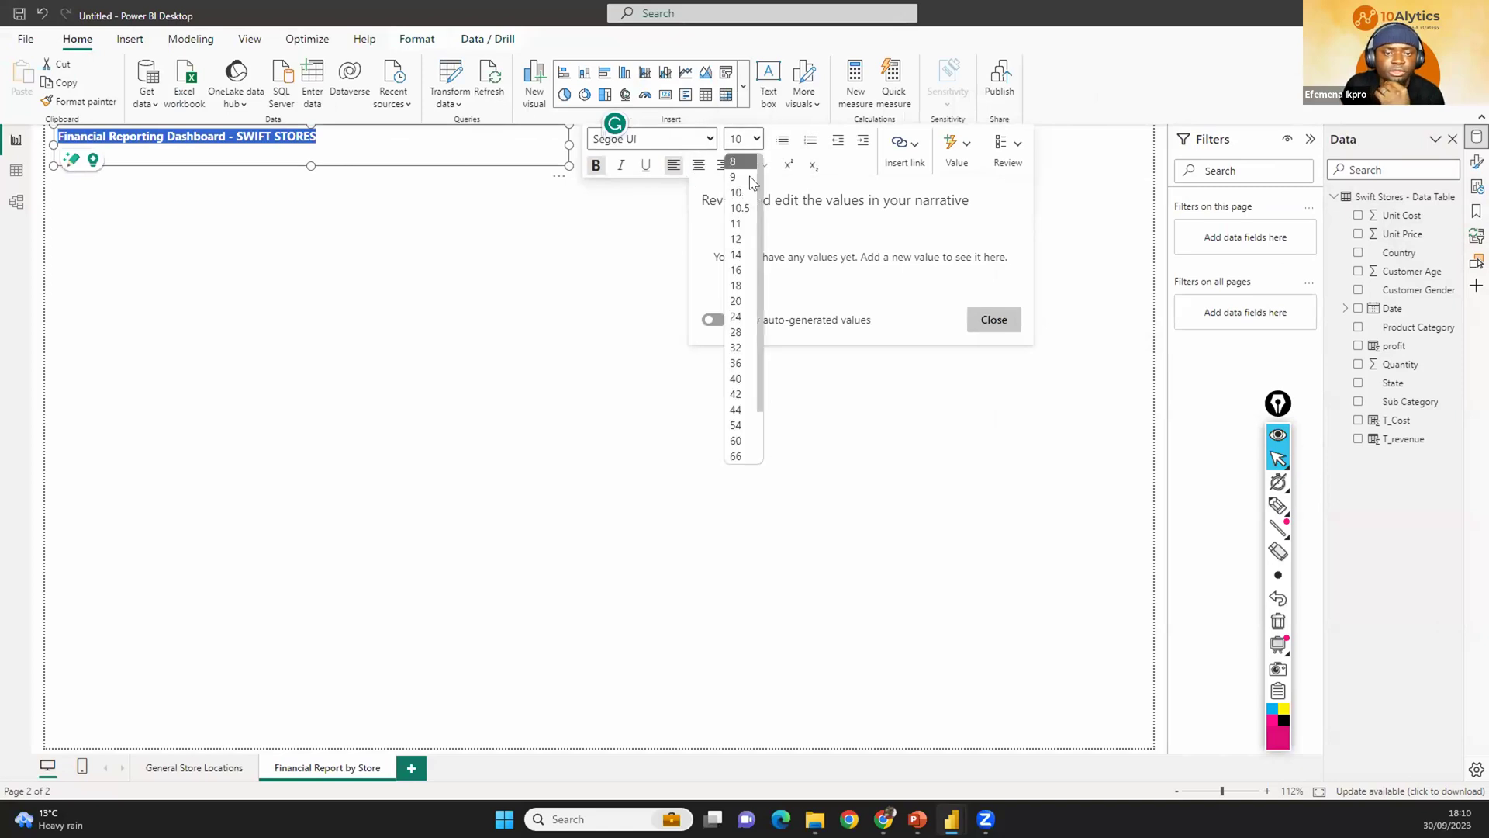
click(737, 318)
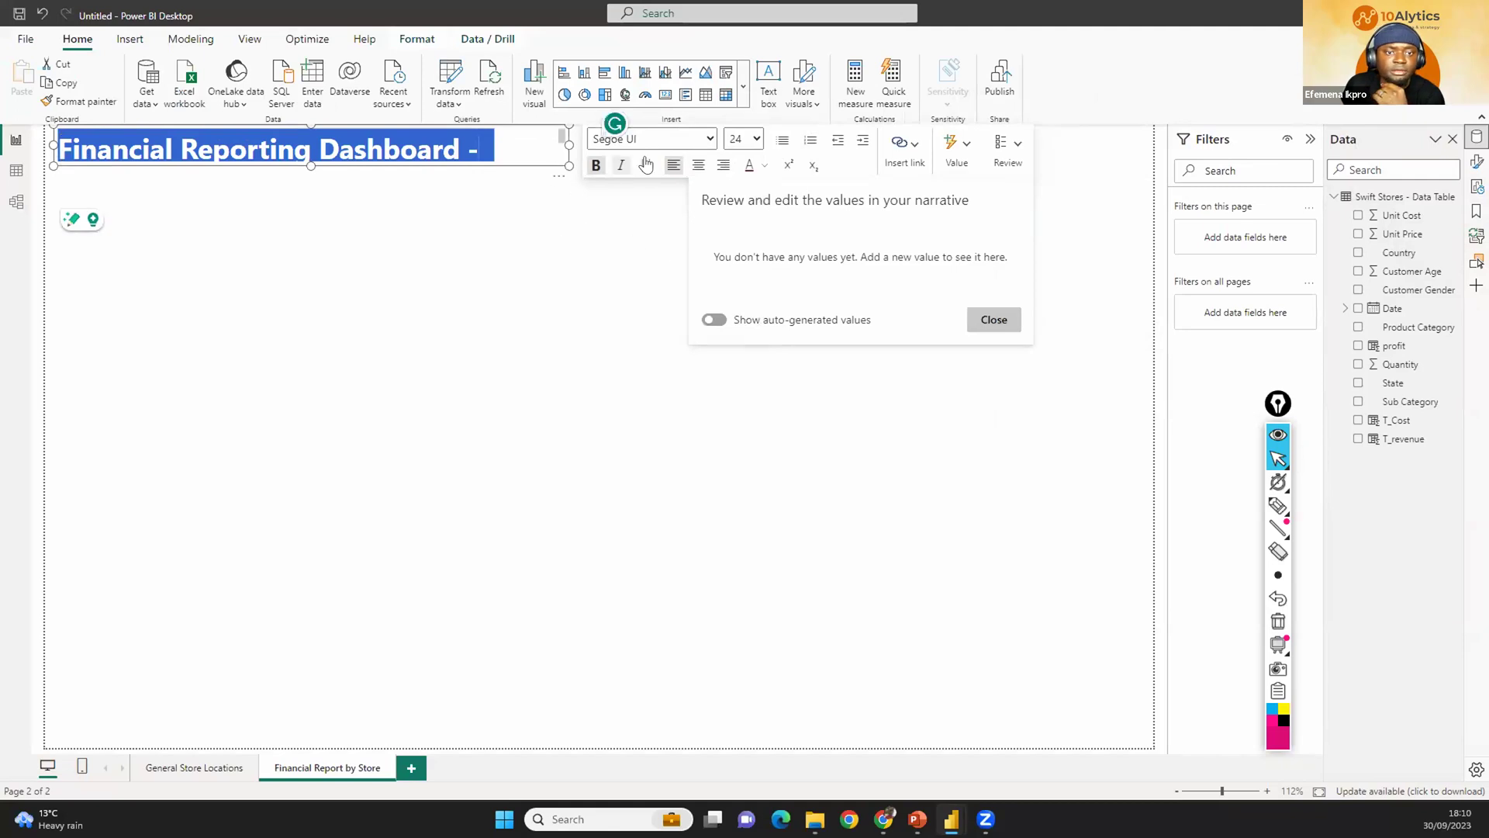
click(757, 140)
click(738, 299)
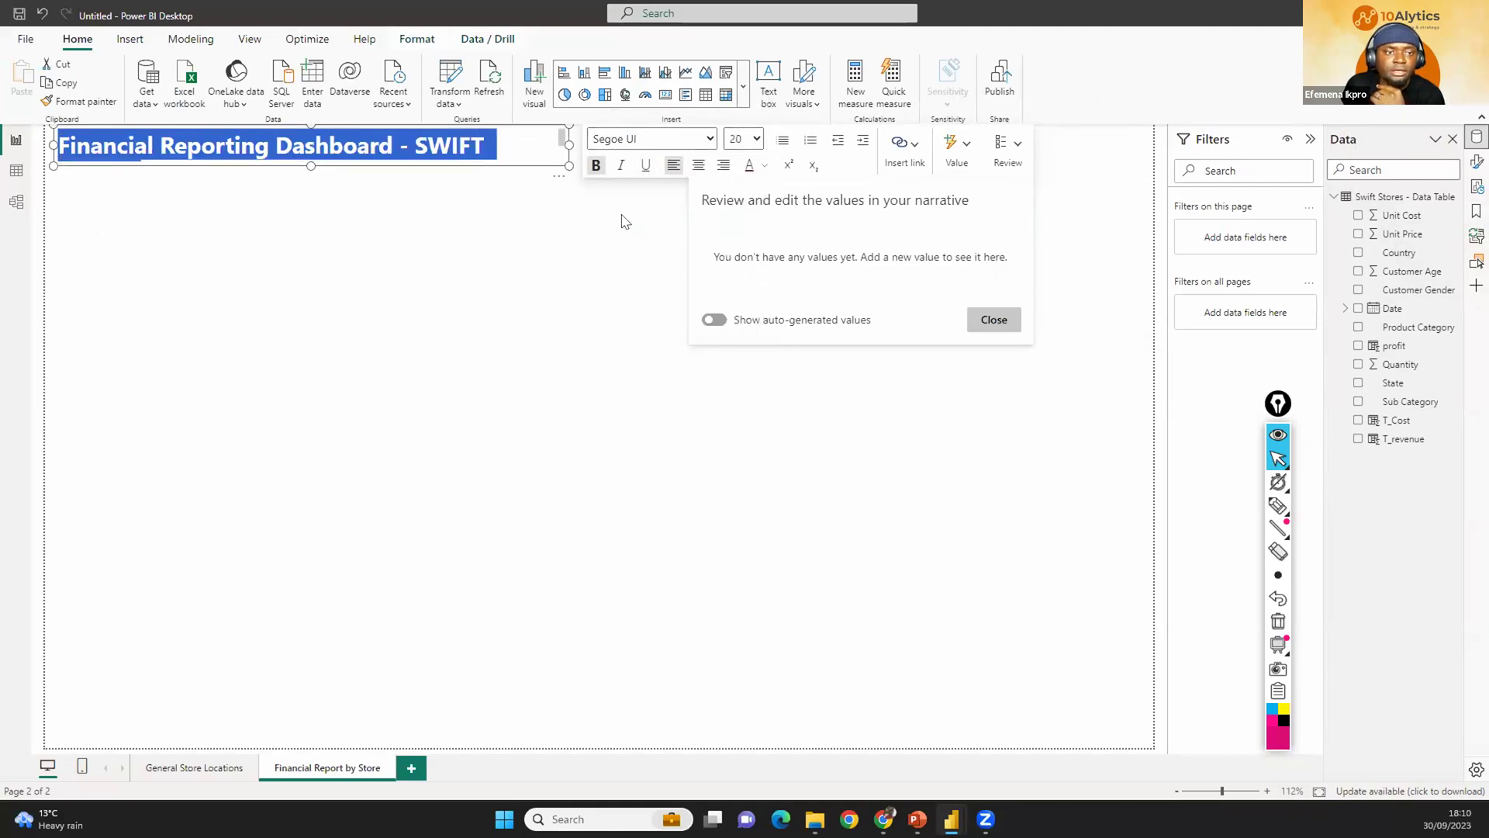
Widen the title text box to fit the enlarged title on one line and position it slightly inside the page's upper-left corner.
drag(569, 165, 766, 174)
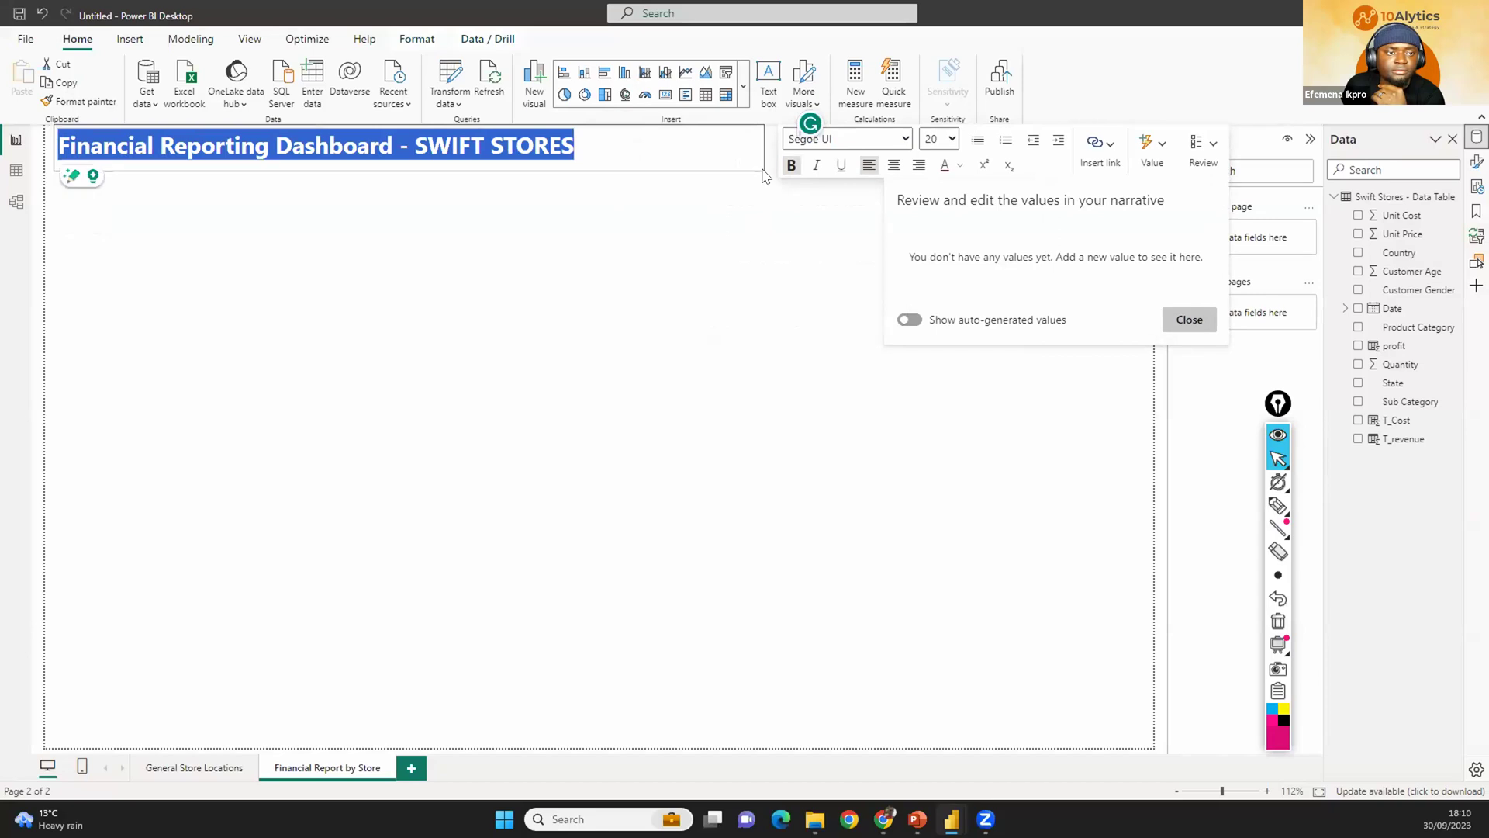
click(633, 174)
click(687, 177)
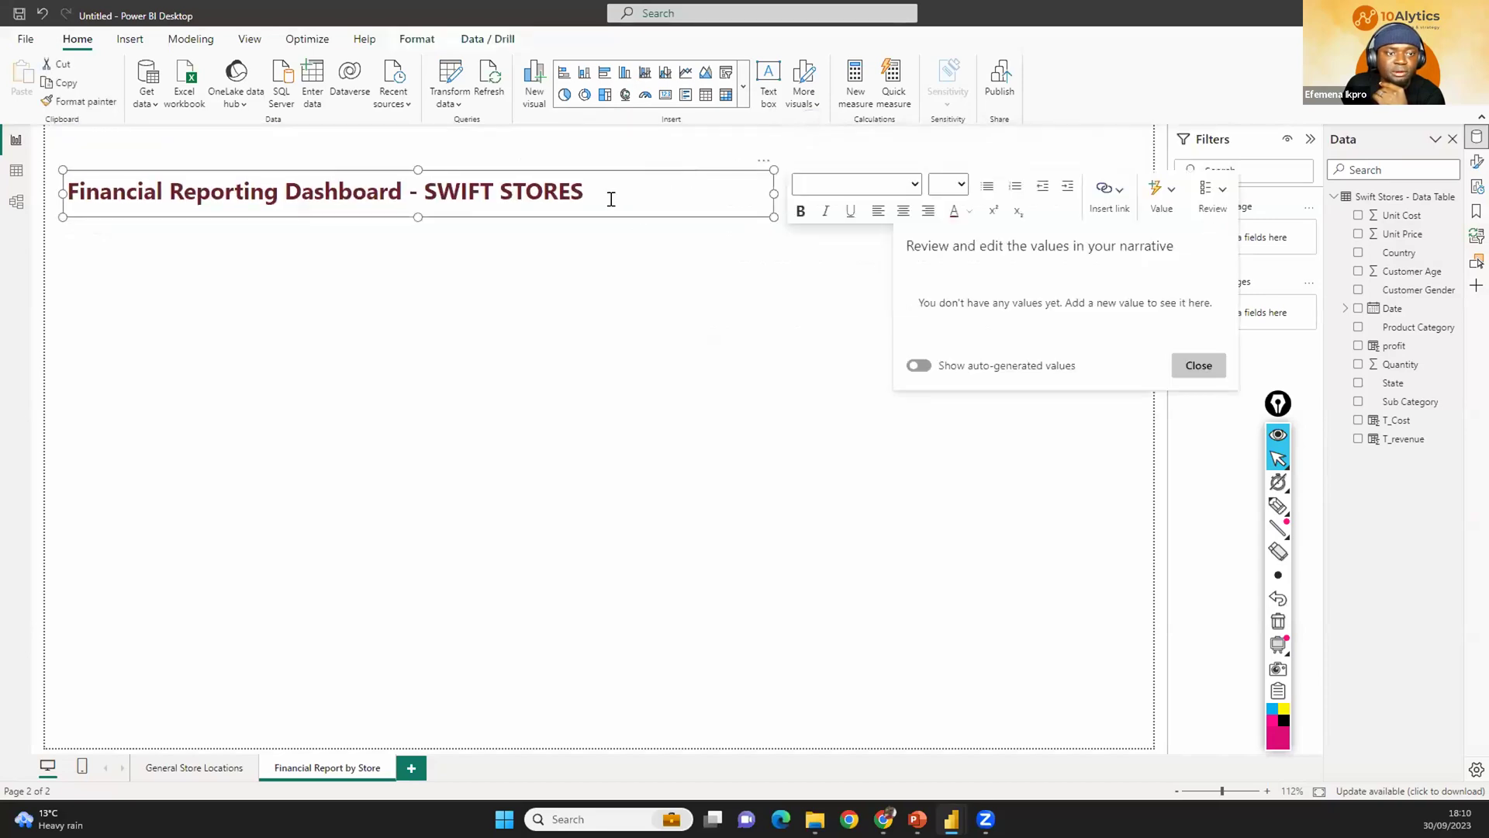
click(626, 224)
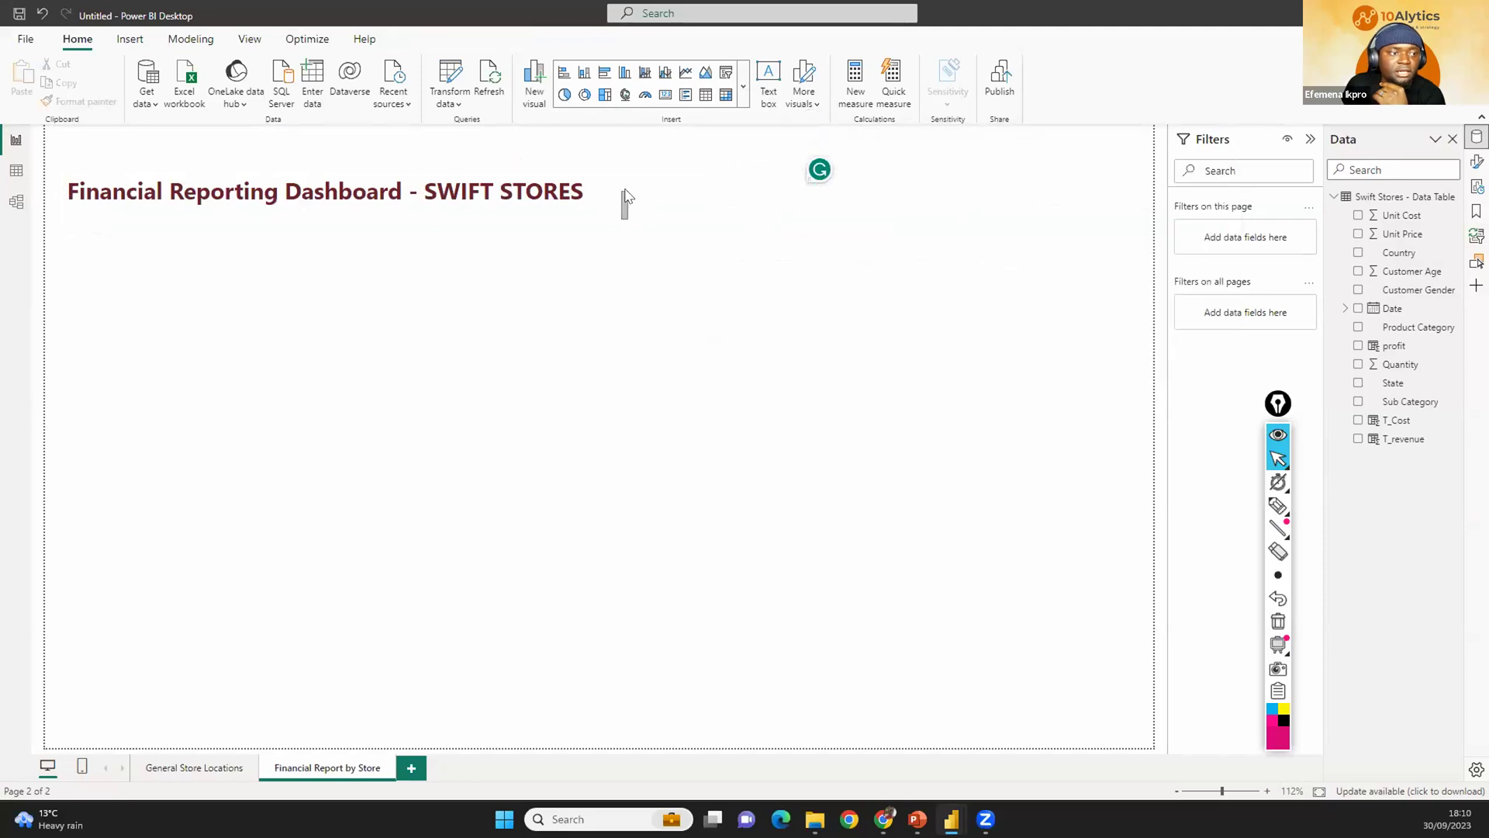
click(564, 211)
key(Escape)
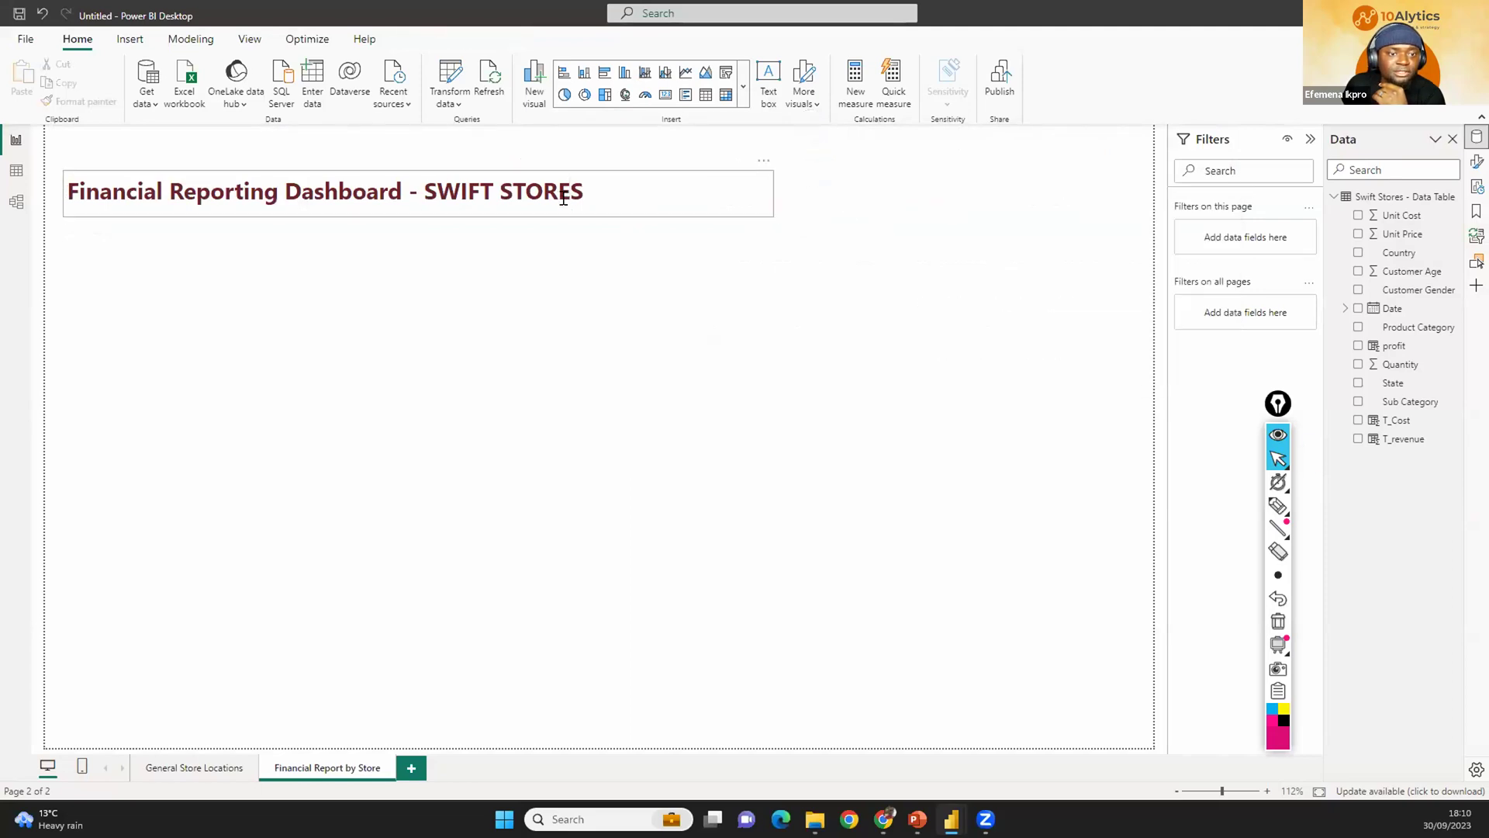
click(574, 202)
key(Escape)
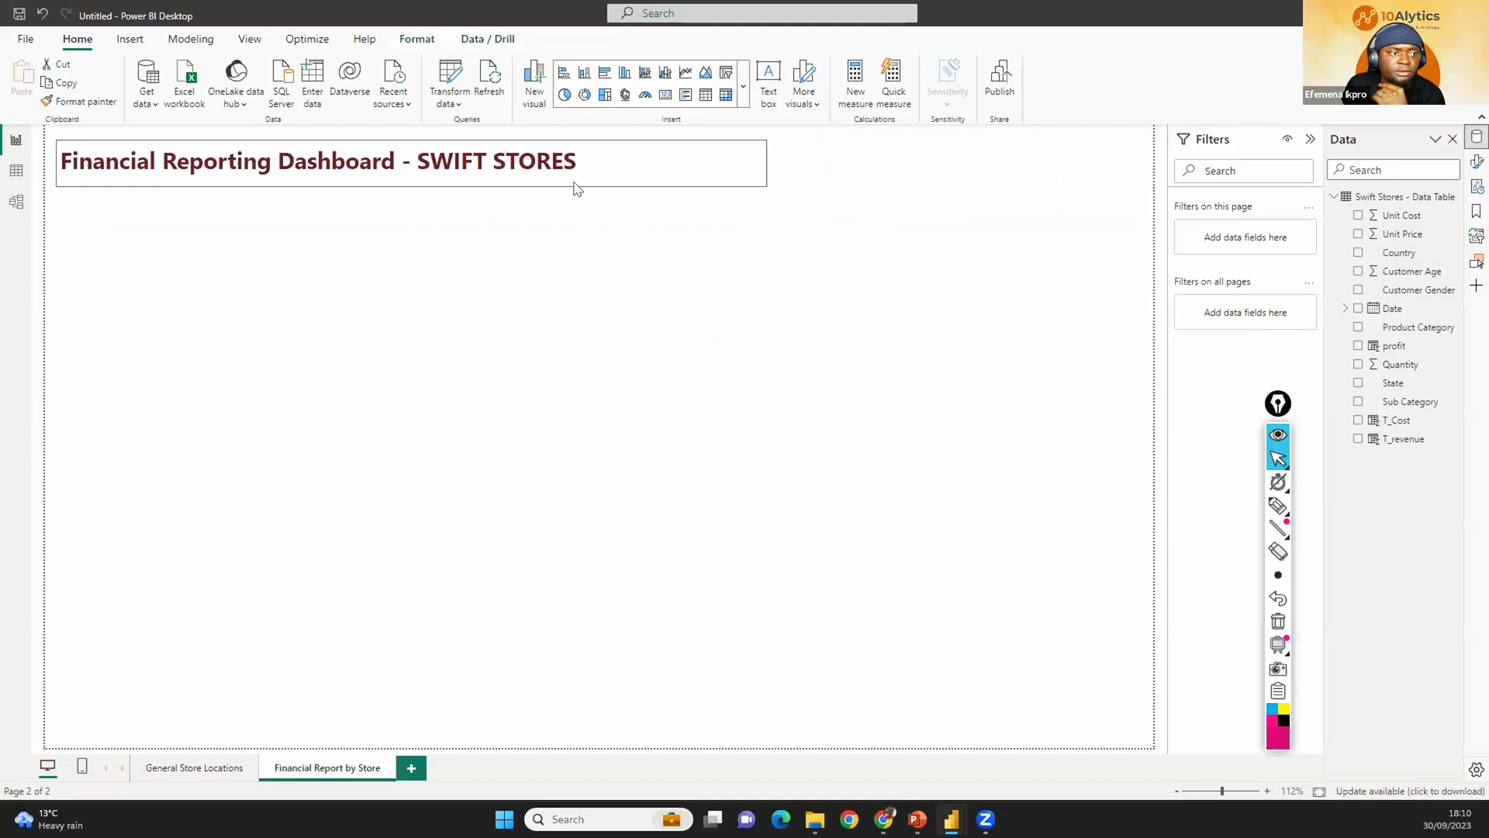
Set the dashboard title's font size to 18 and reduce the text box height to fit the text.
click(578, 189)
drag(610, 155, 15, 125)
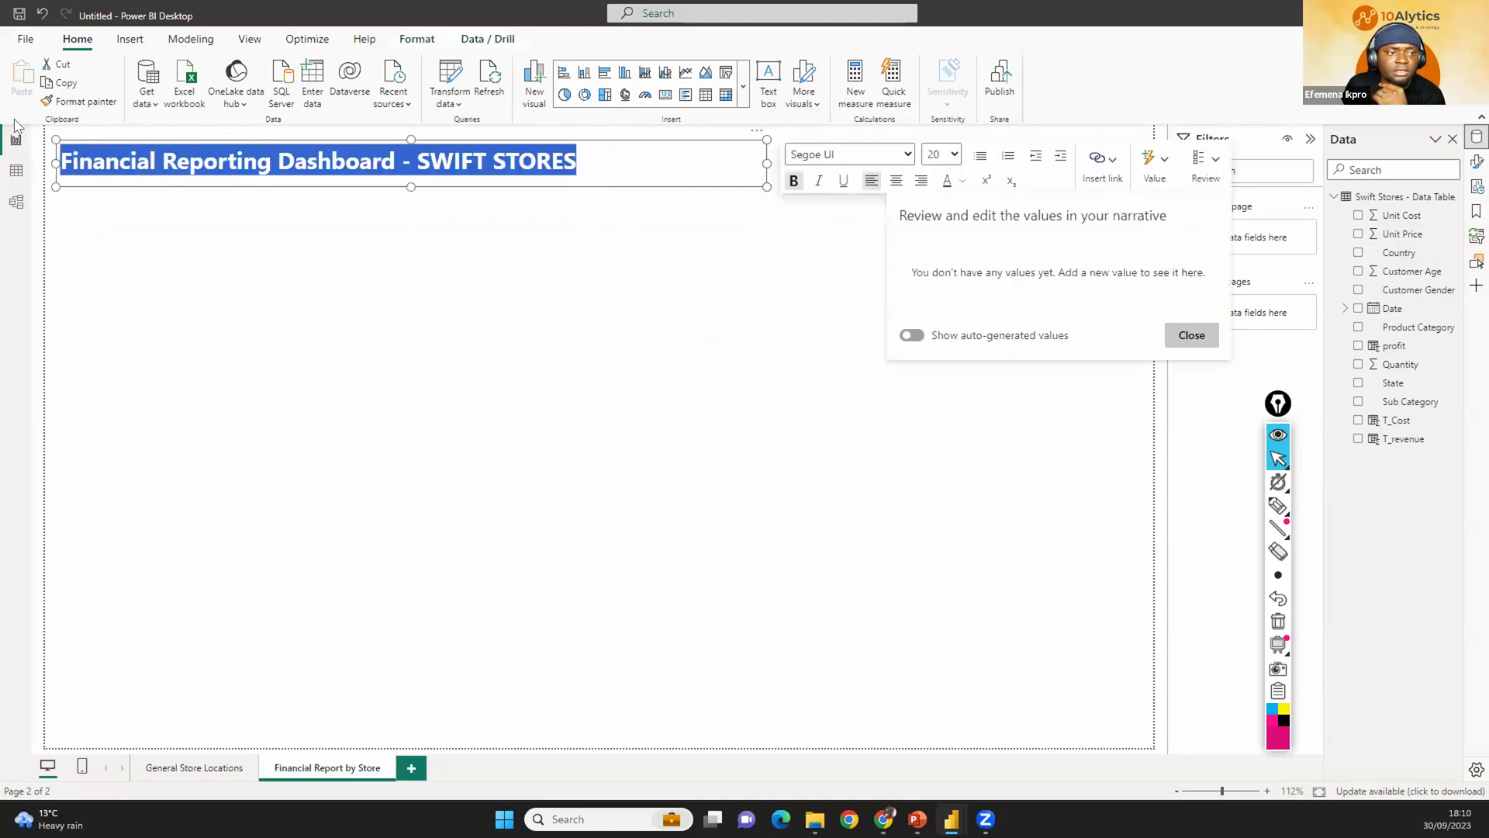
click(942, 153)
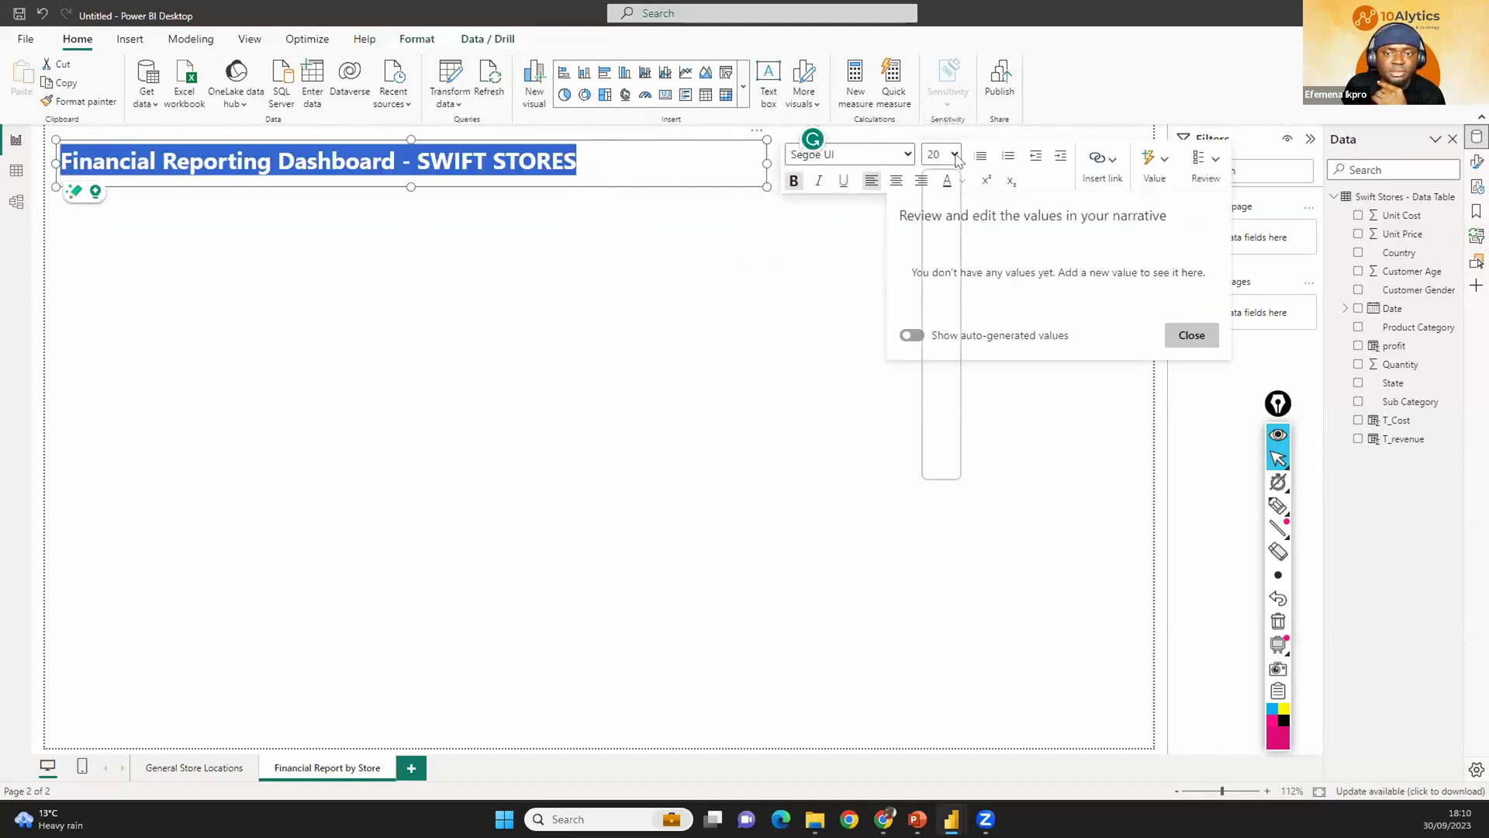
click(931, 302)
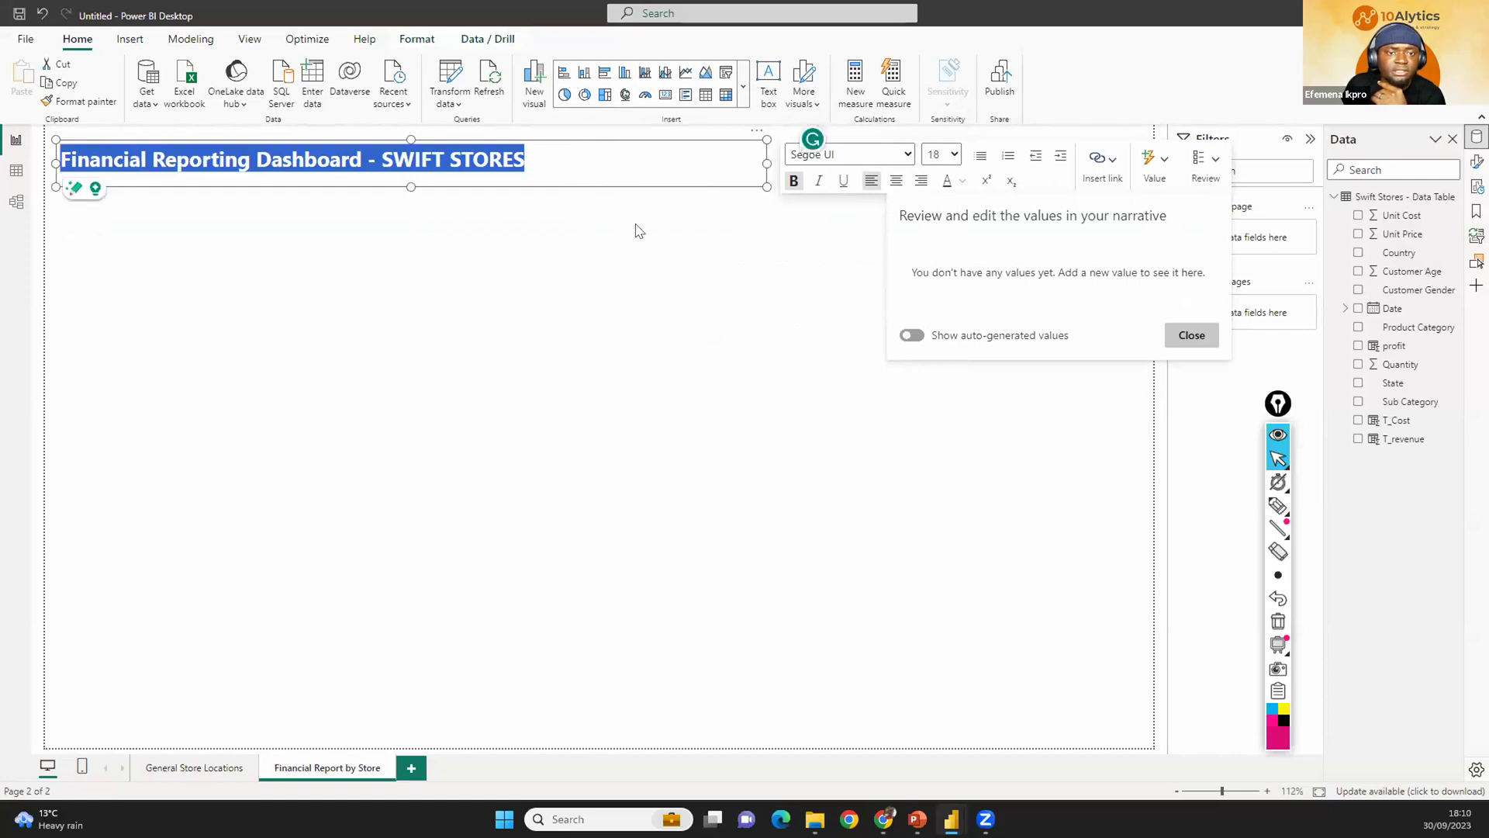
key(Escape)
click(410, 181)
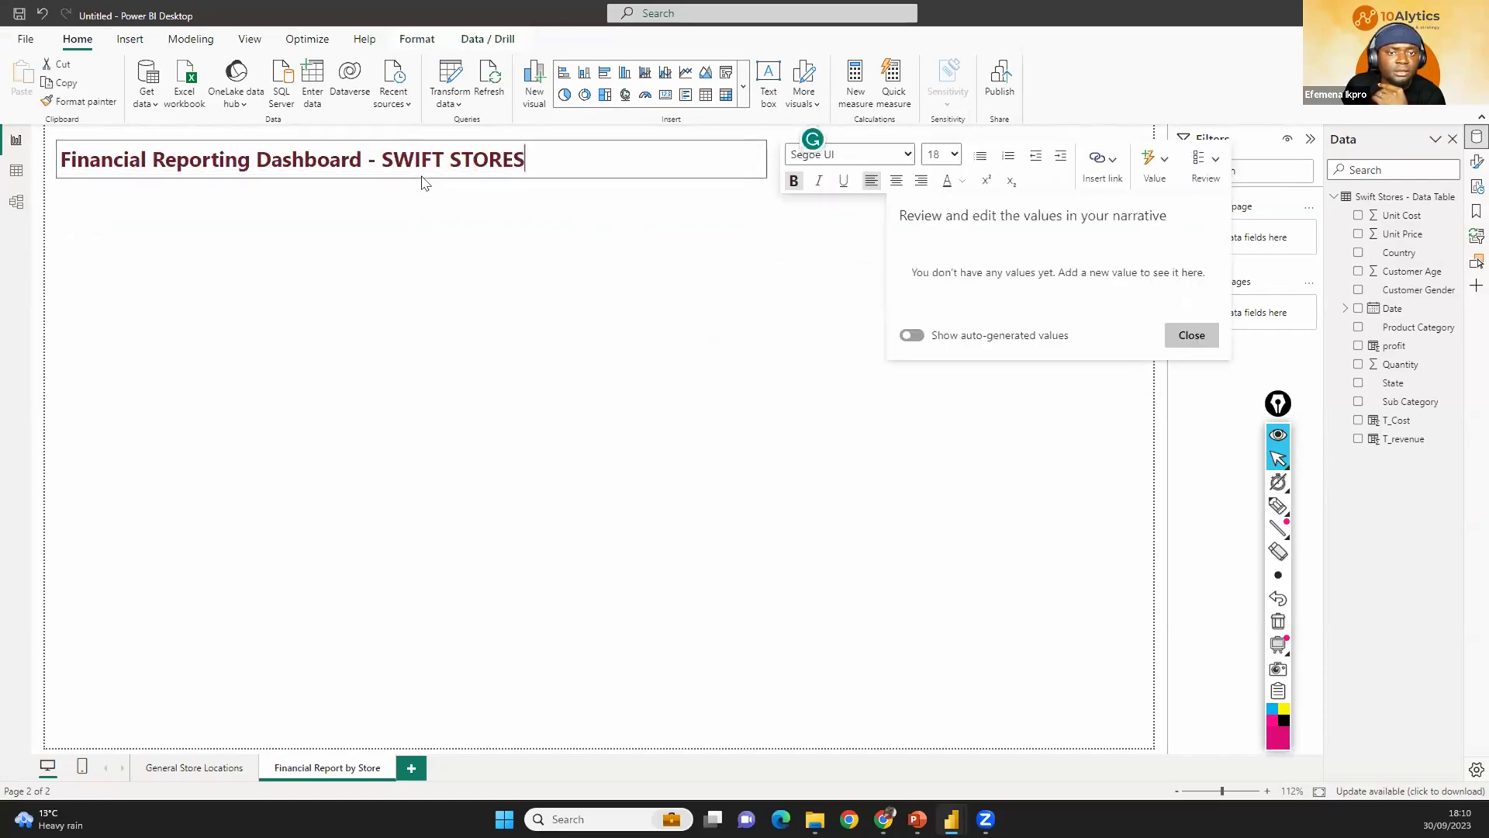
key(Escape)
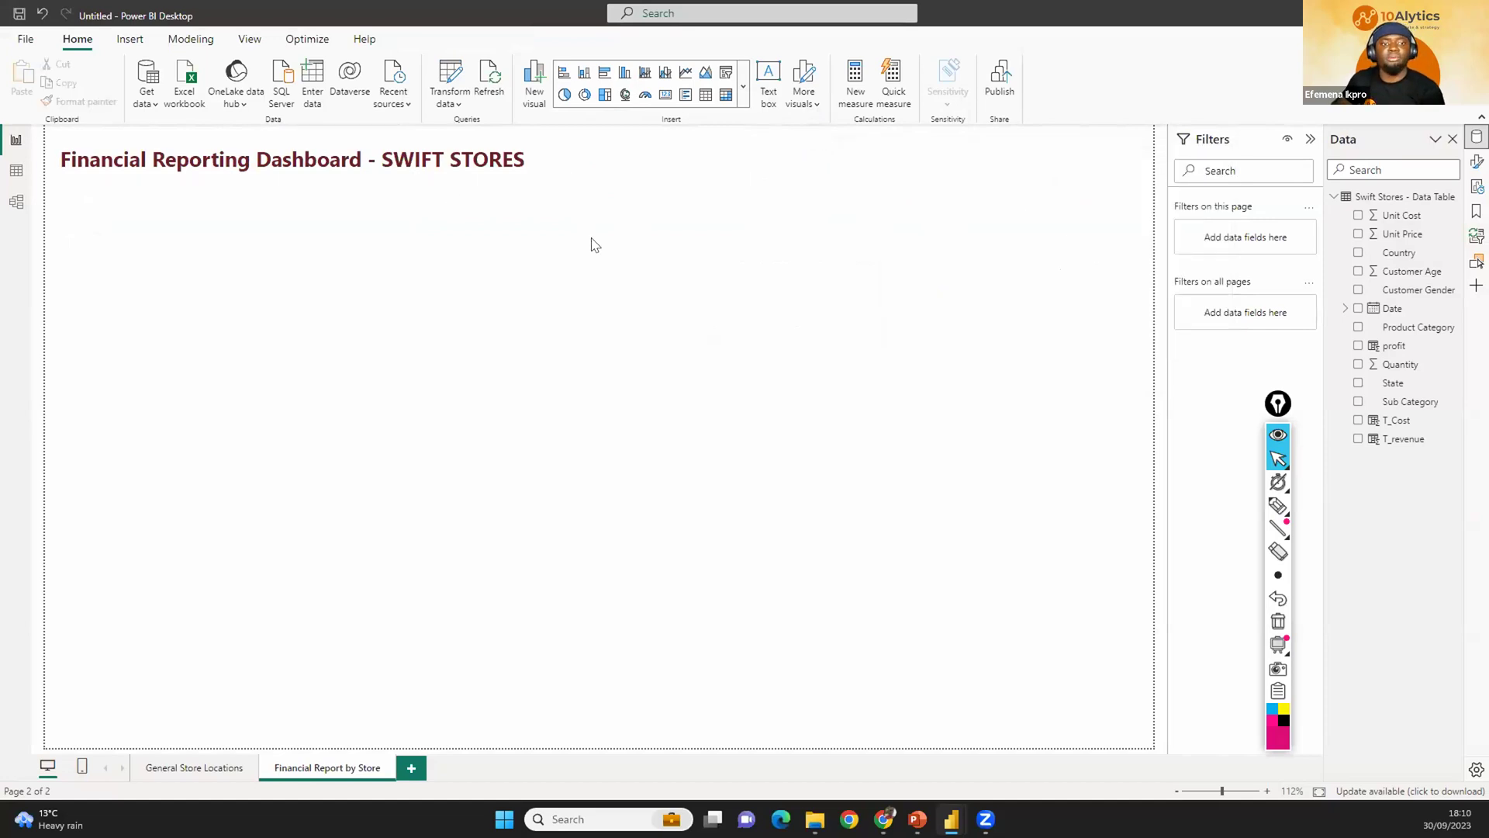
Close the text box's review of narrative values and keep the title text box selected.
click(652, 184)
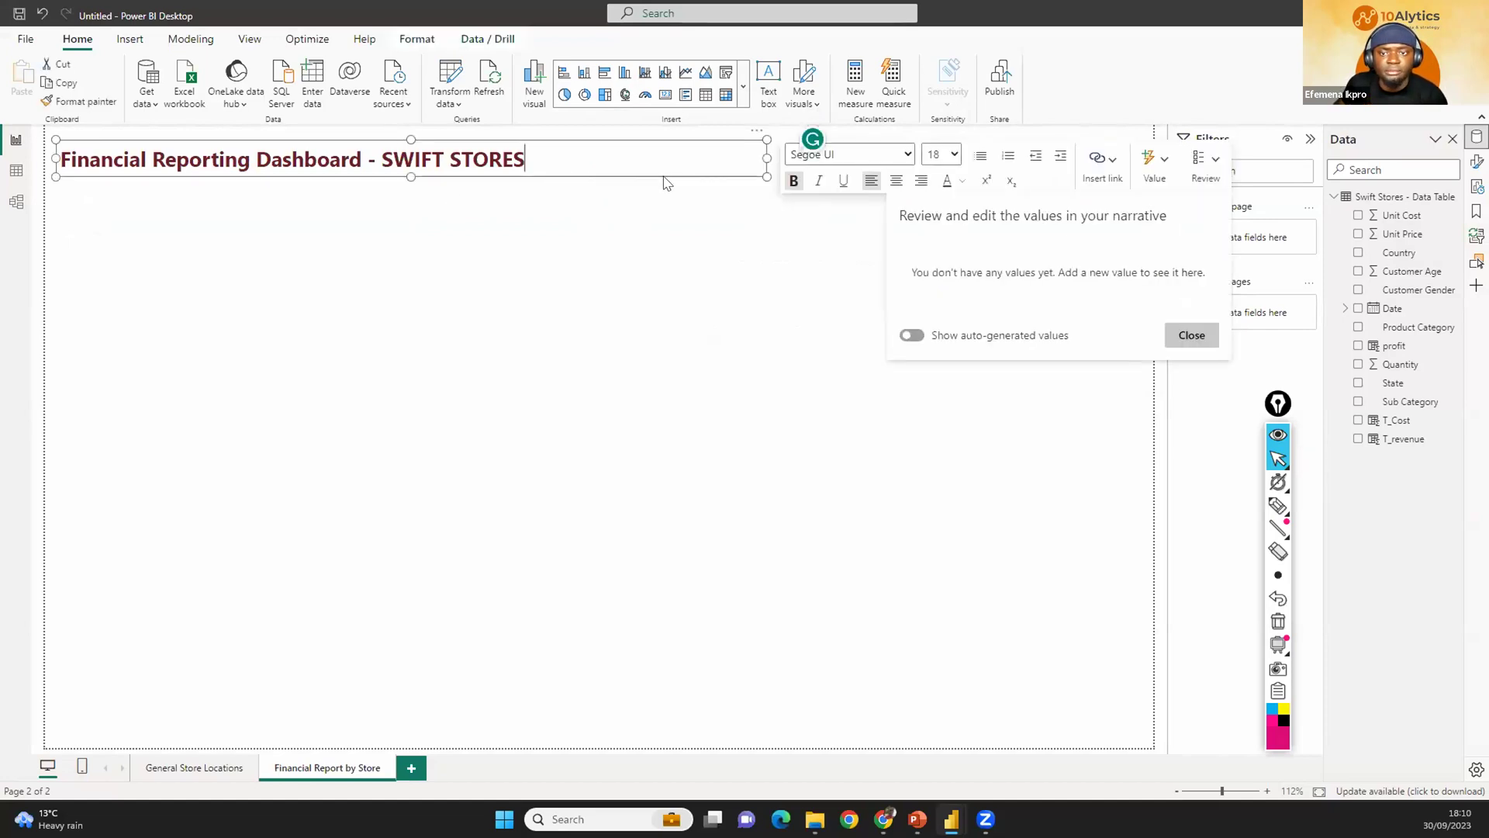
key(Escape)
click(663, 182)
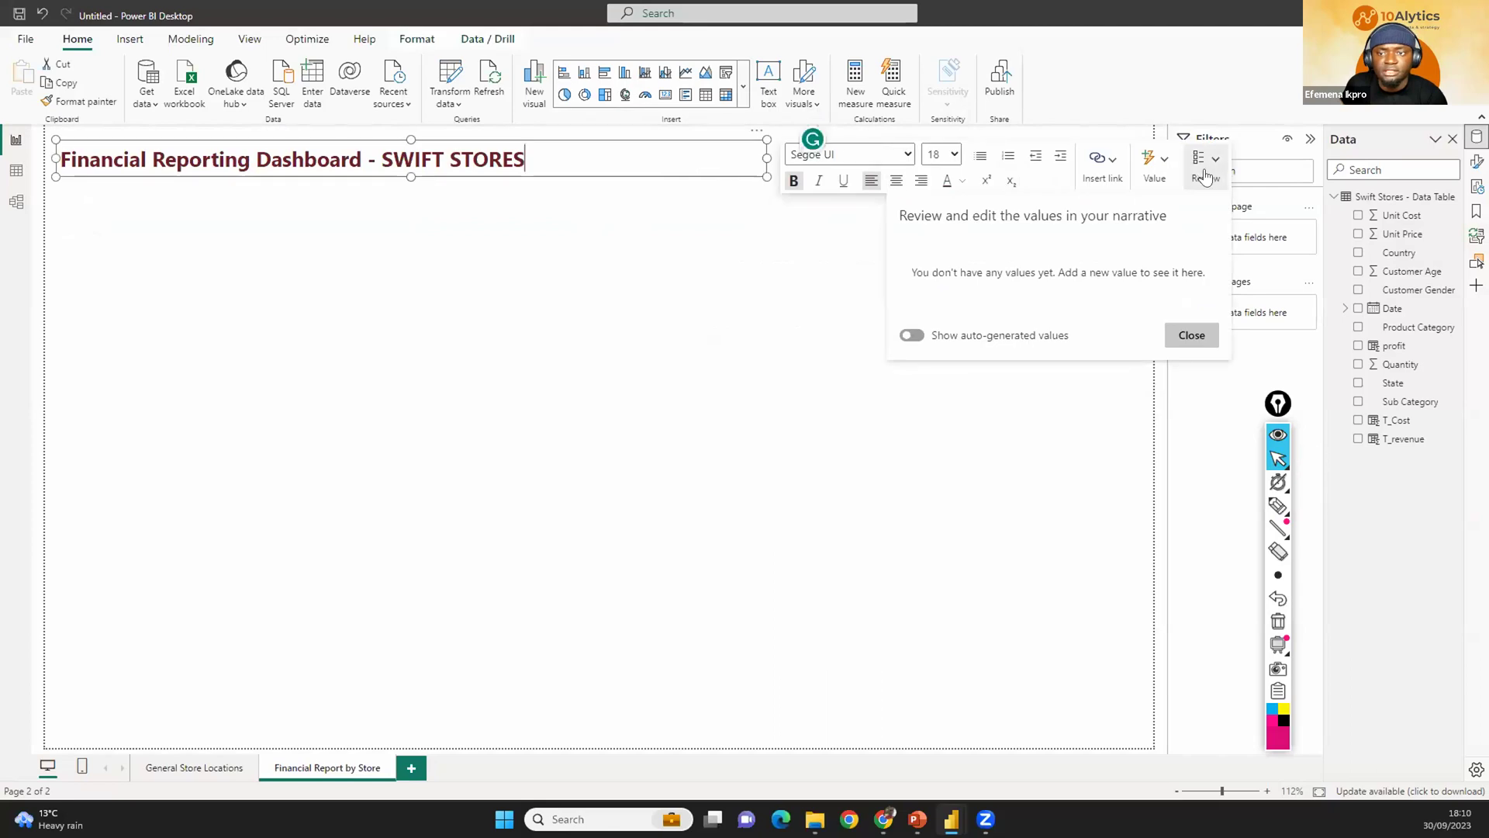
click(1204, 175)
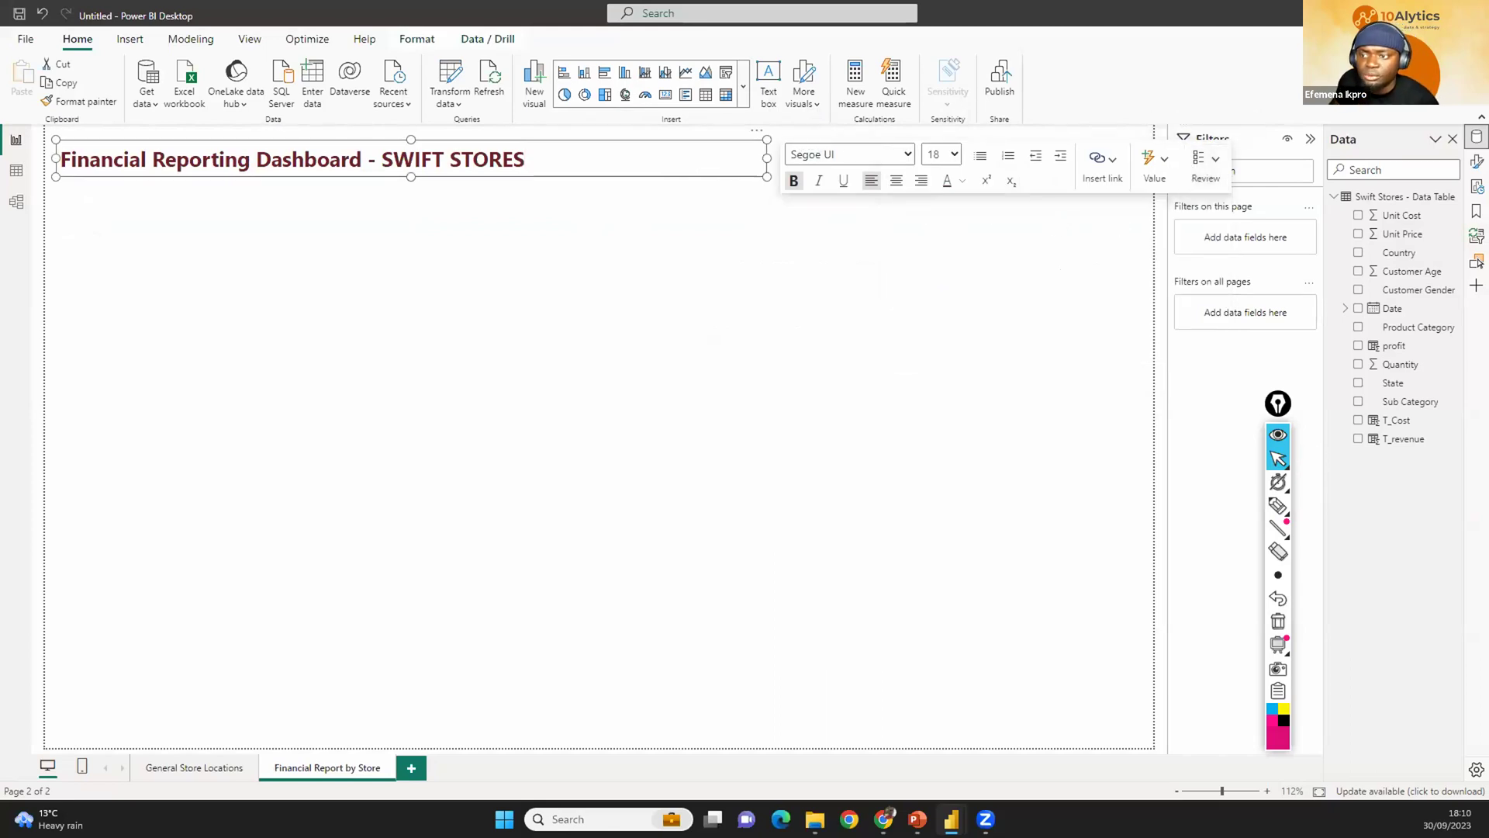
click(876, 287)
click(574, 161)
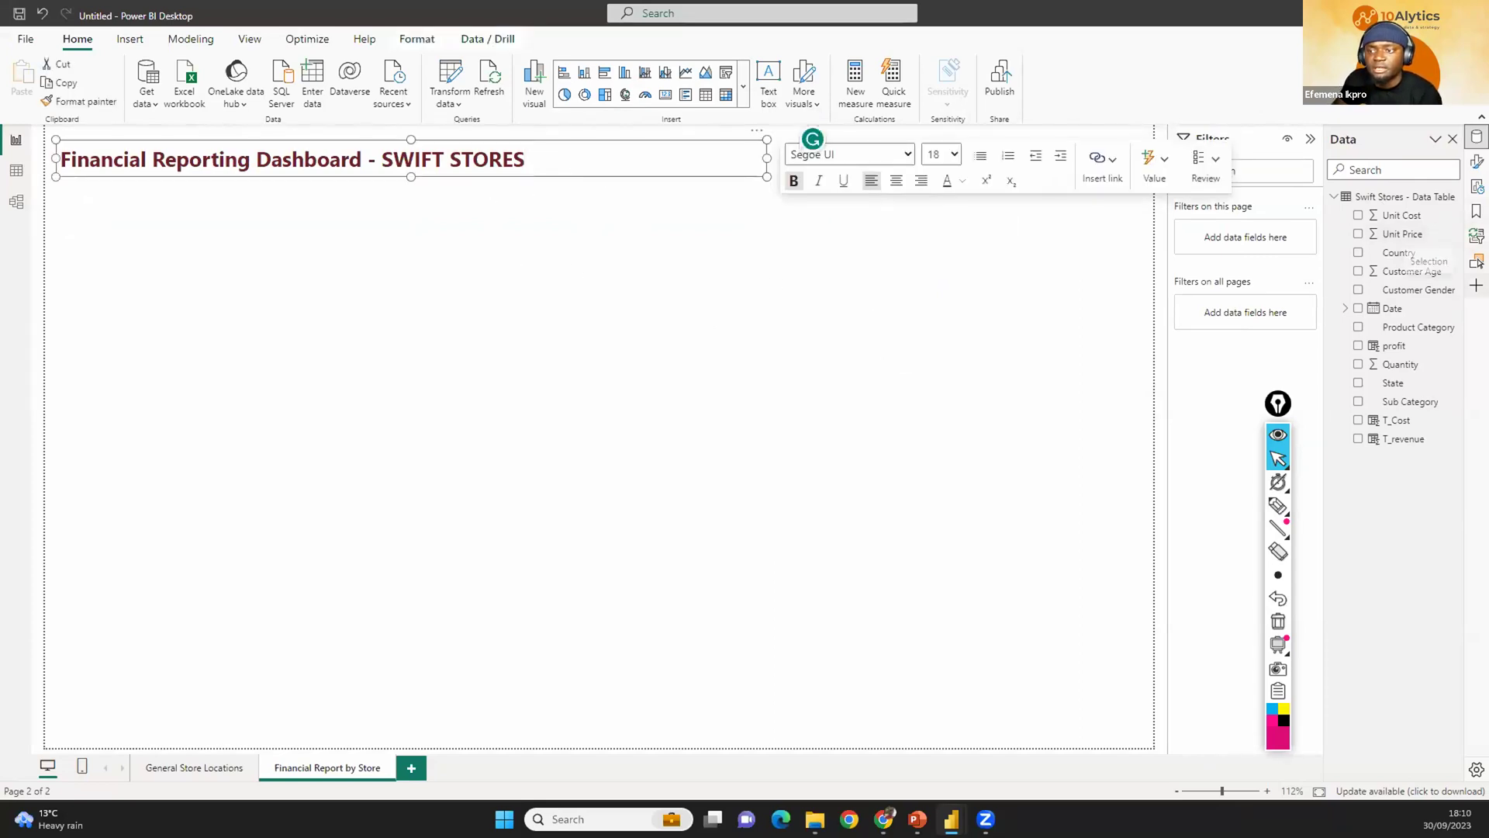
Review which panes are enabled in the pane switcher customization and close it unchanged.
click(1476, 285)
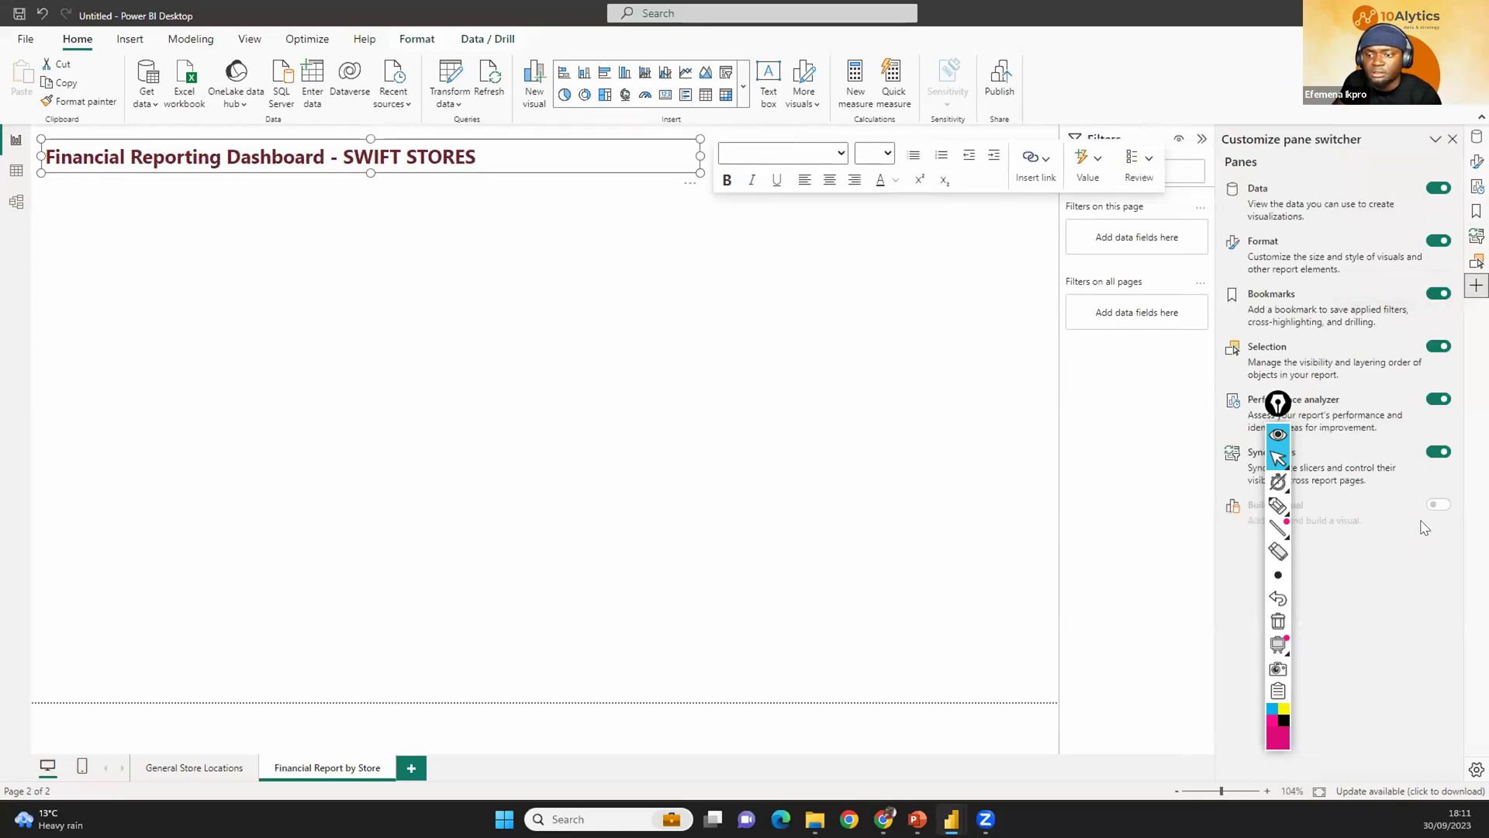
drag(1256, 404, 1159, 372)
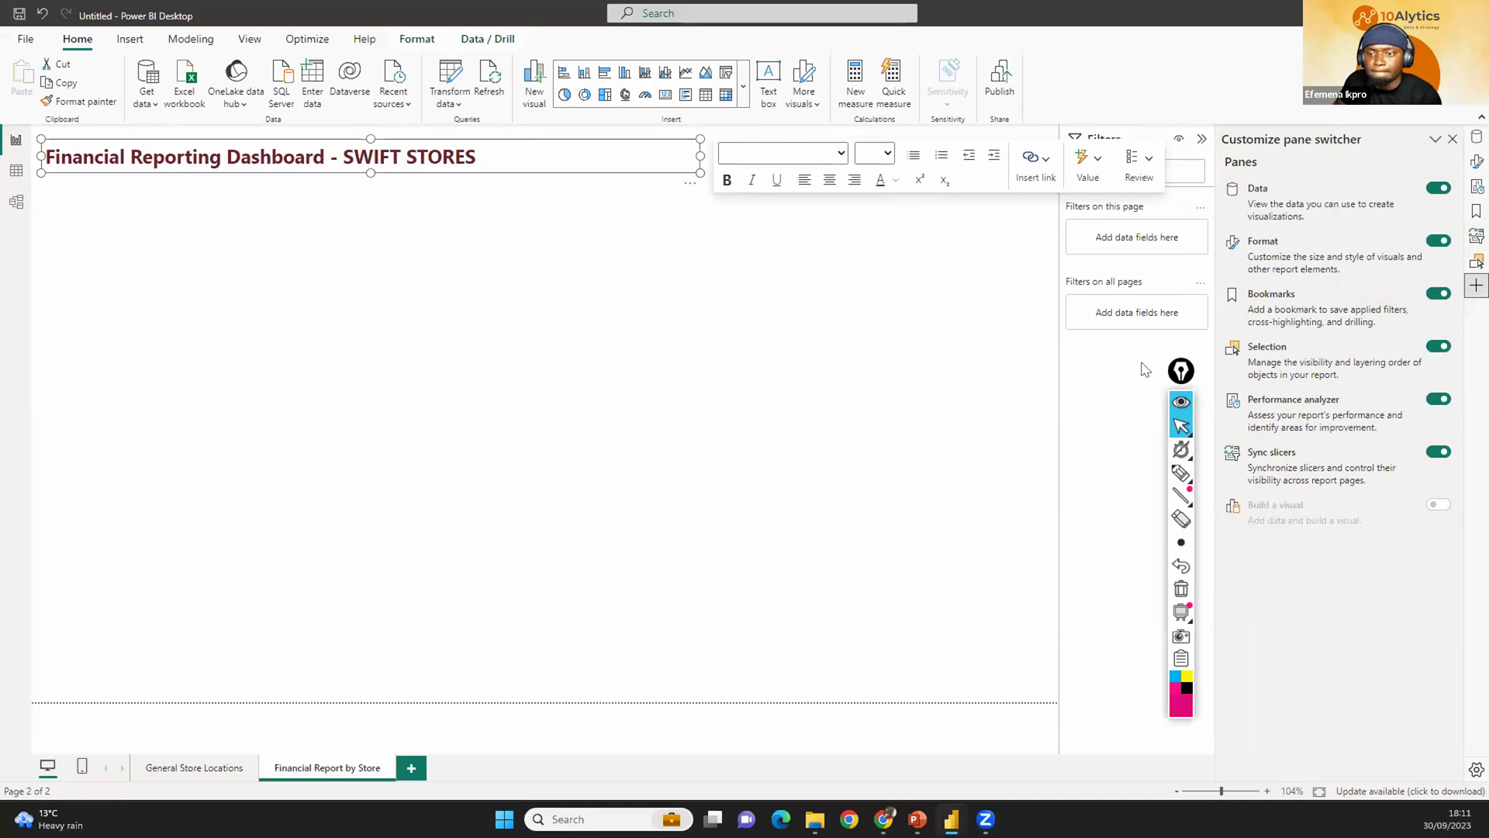
click(1452, 140)
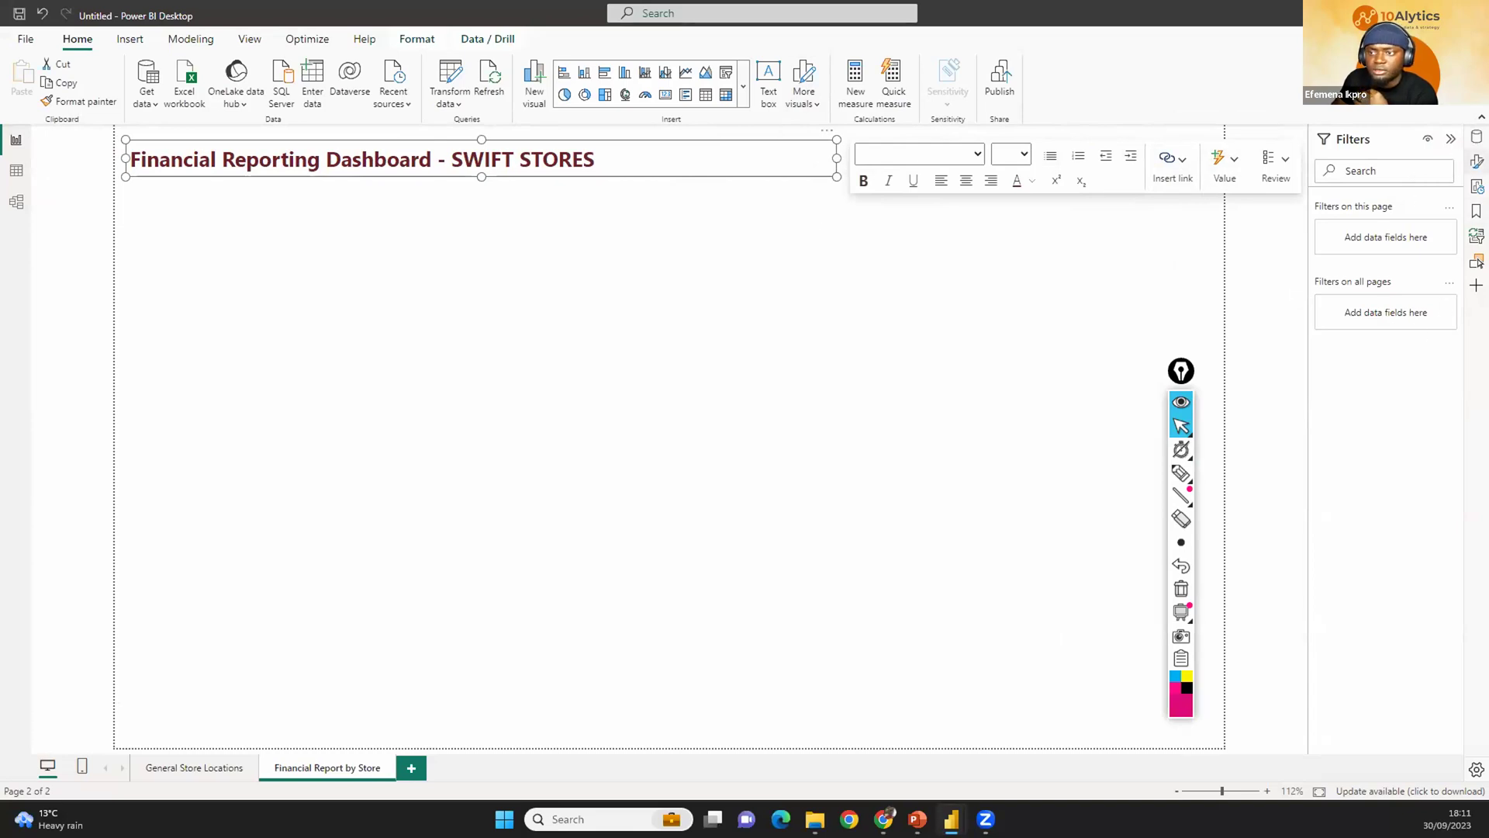
Turn on a visual border for the dashboard title text box.
click(1476, 161)
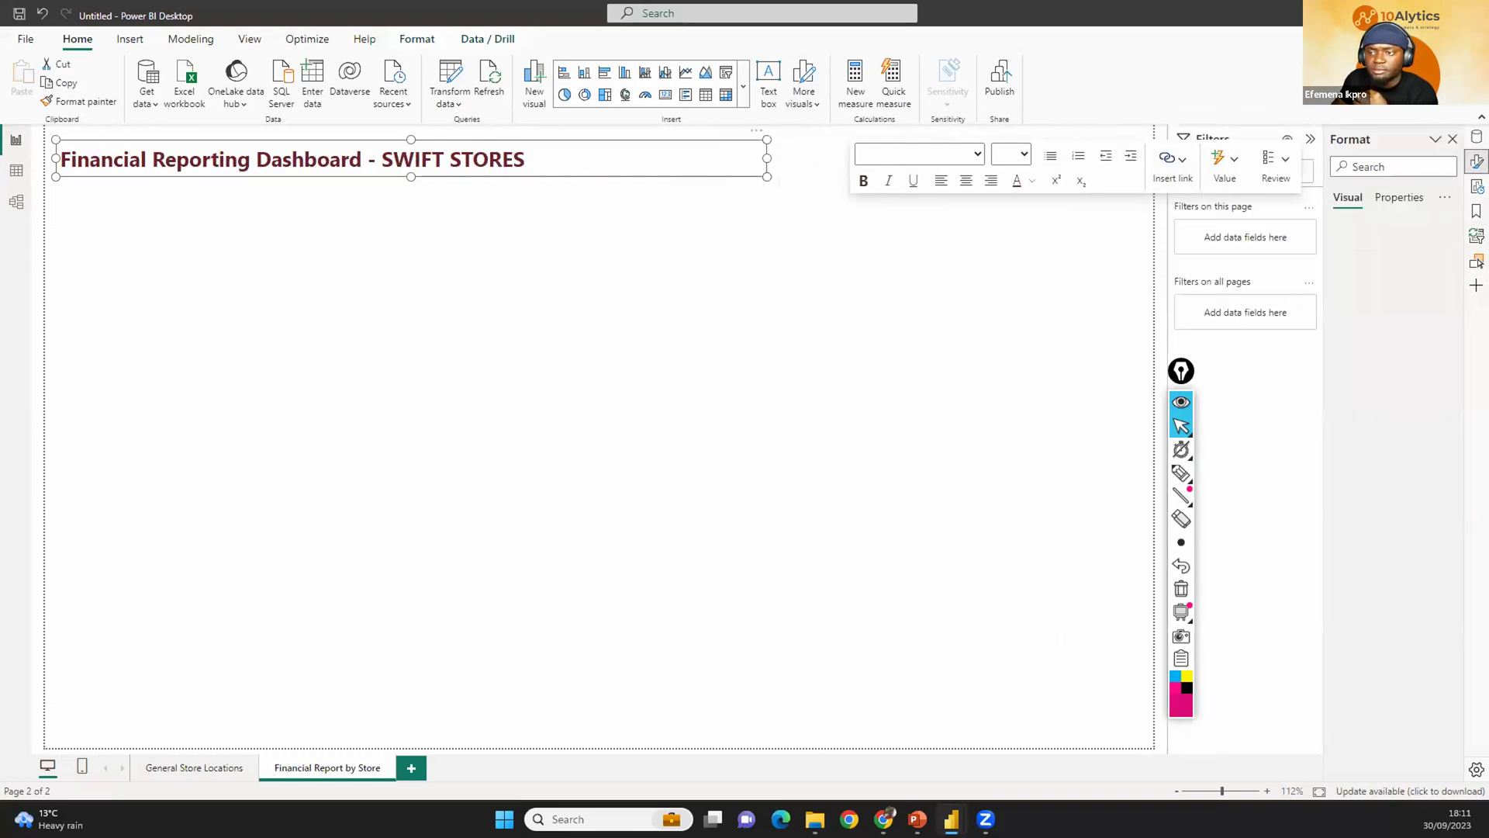
click(570, 279)
click(565, 170)
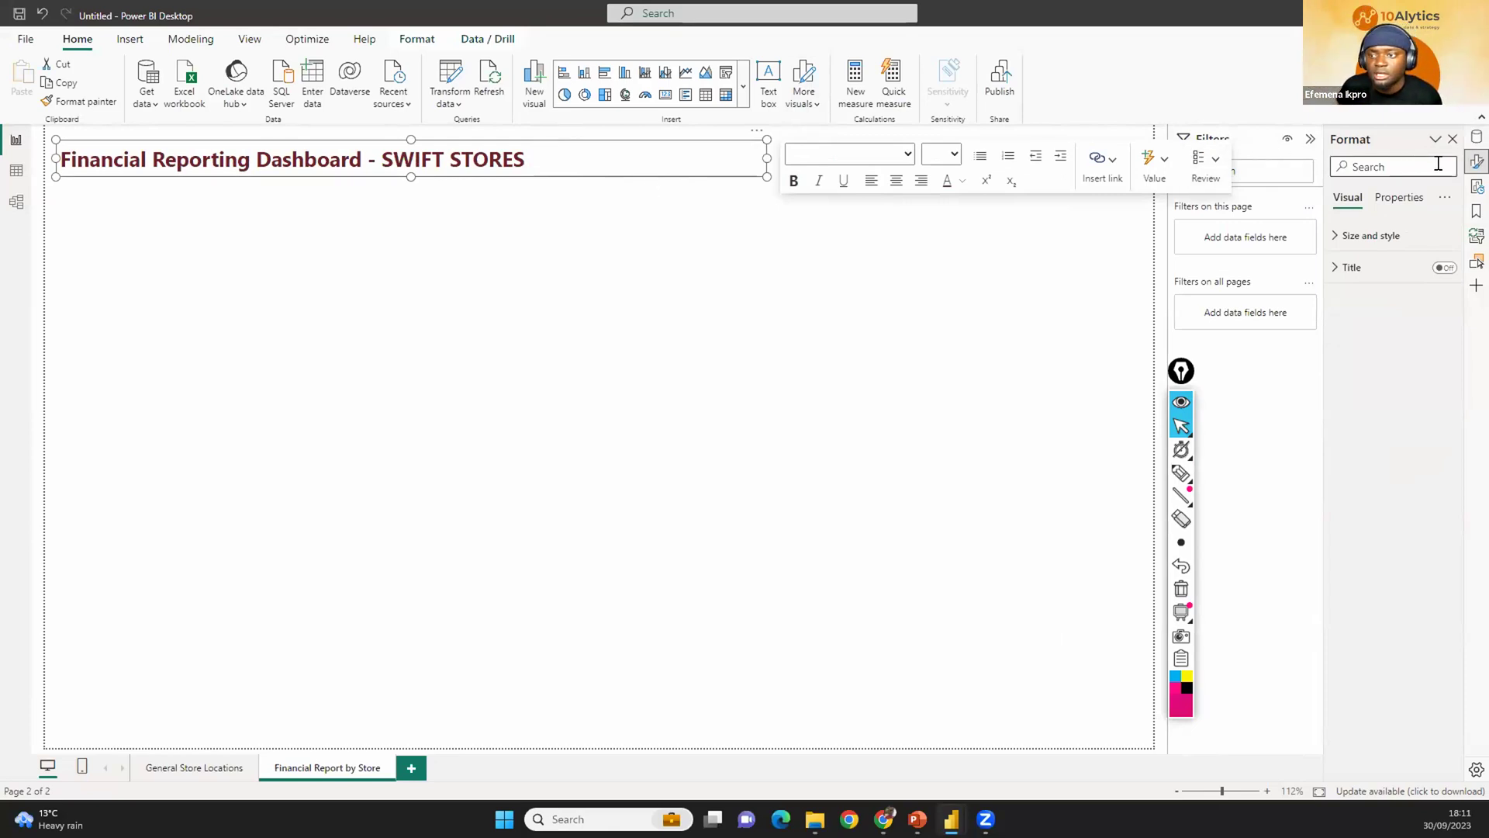
click(1477, 161)
click(1477, 161)
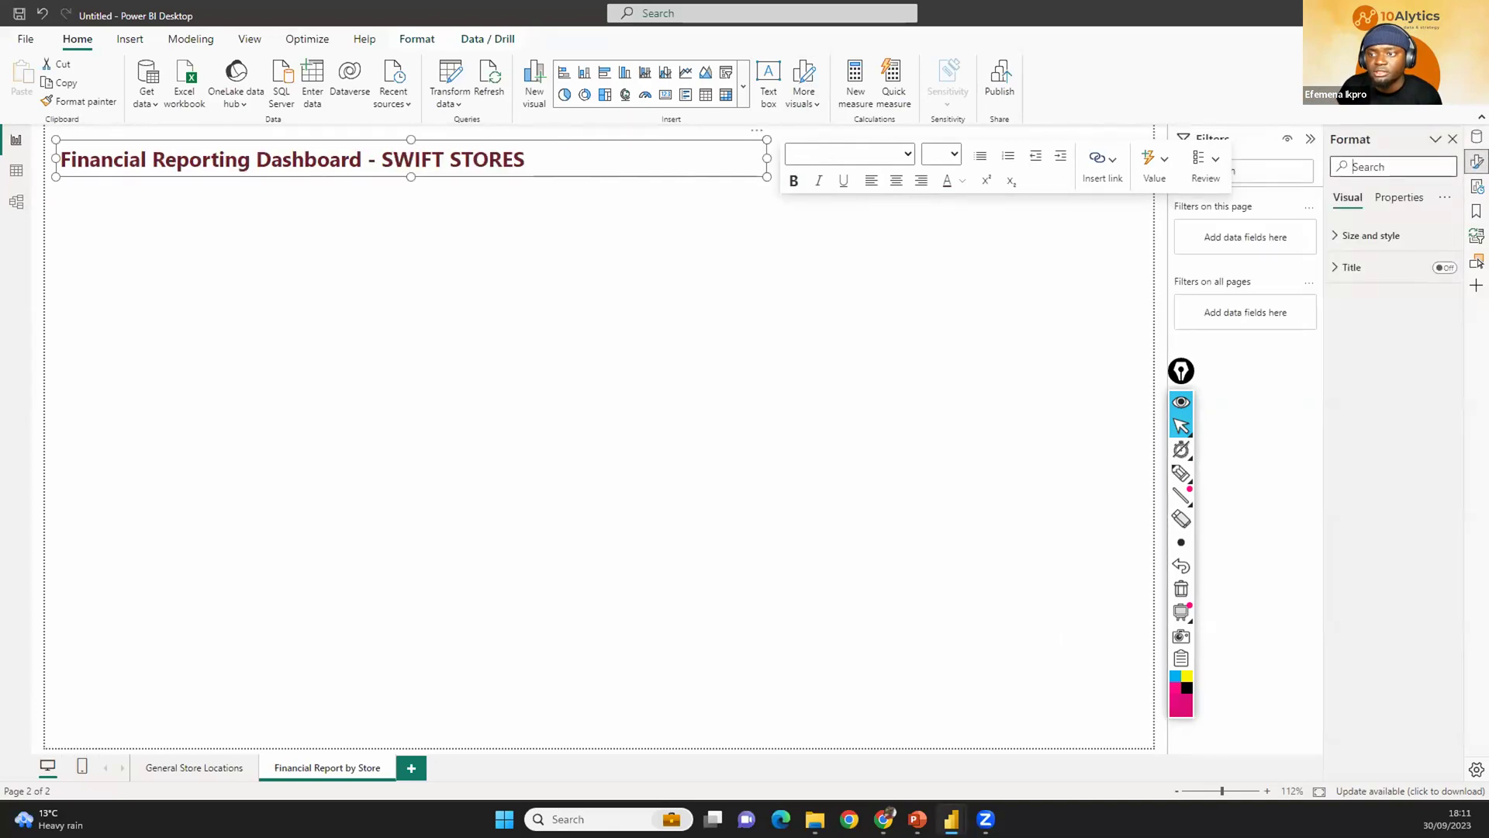
click(1394, 198)
click(1347, 200)
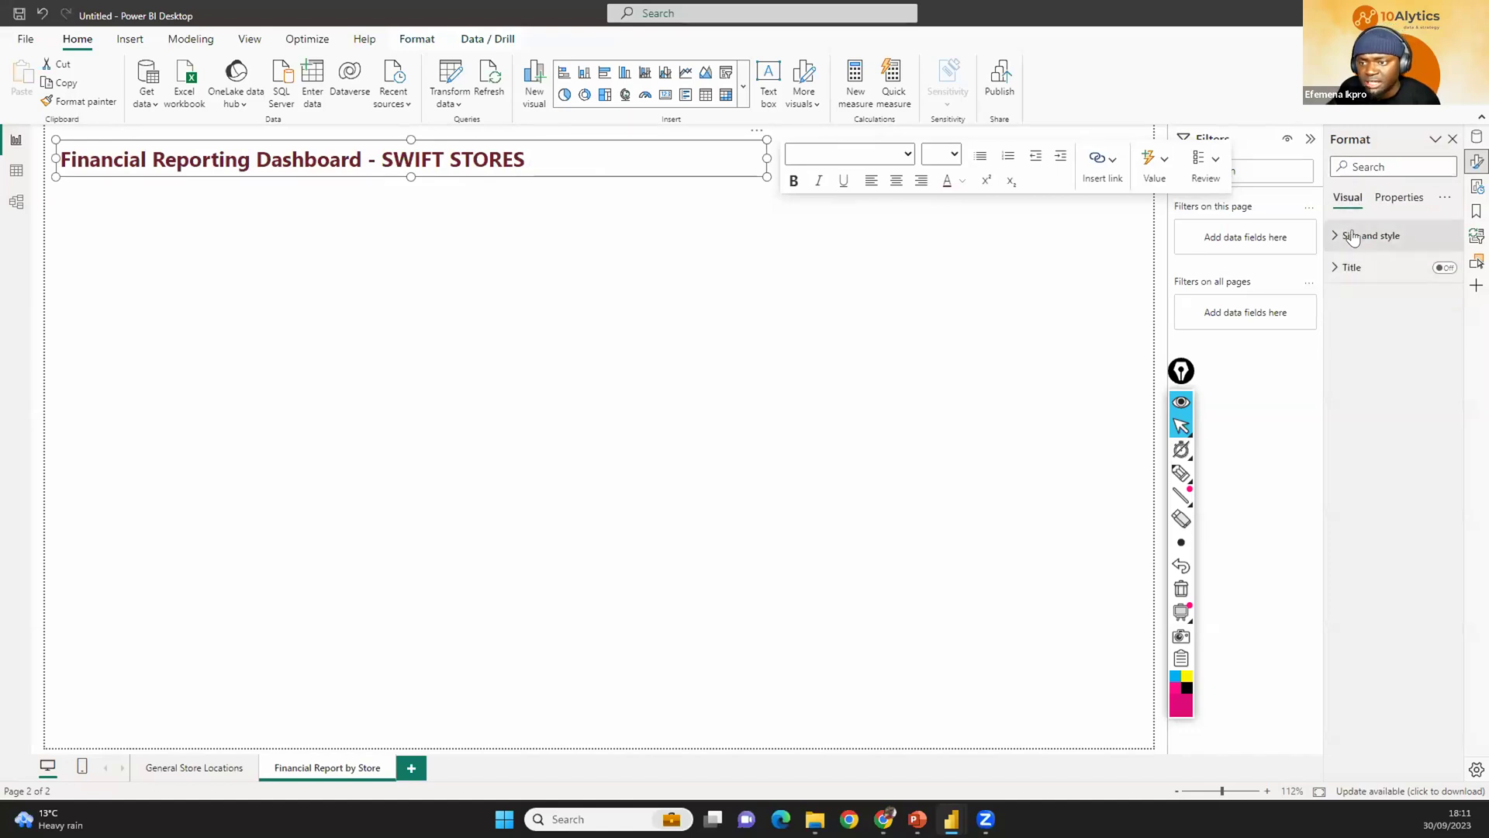
click(1357, 235)
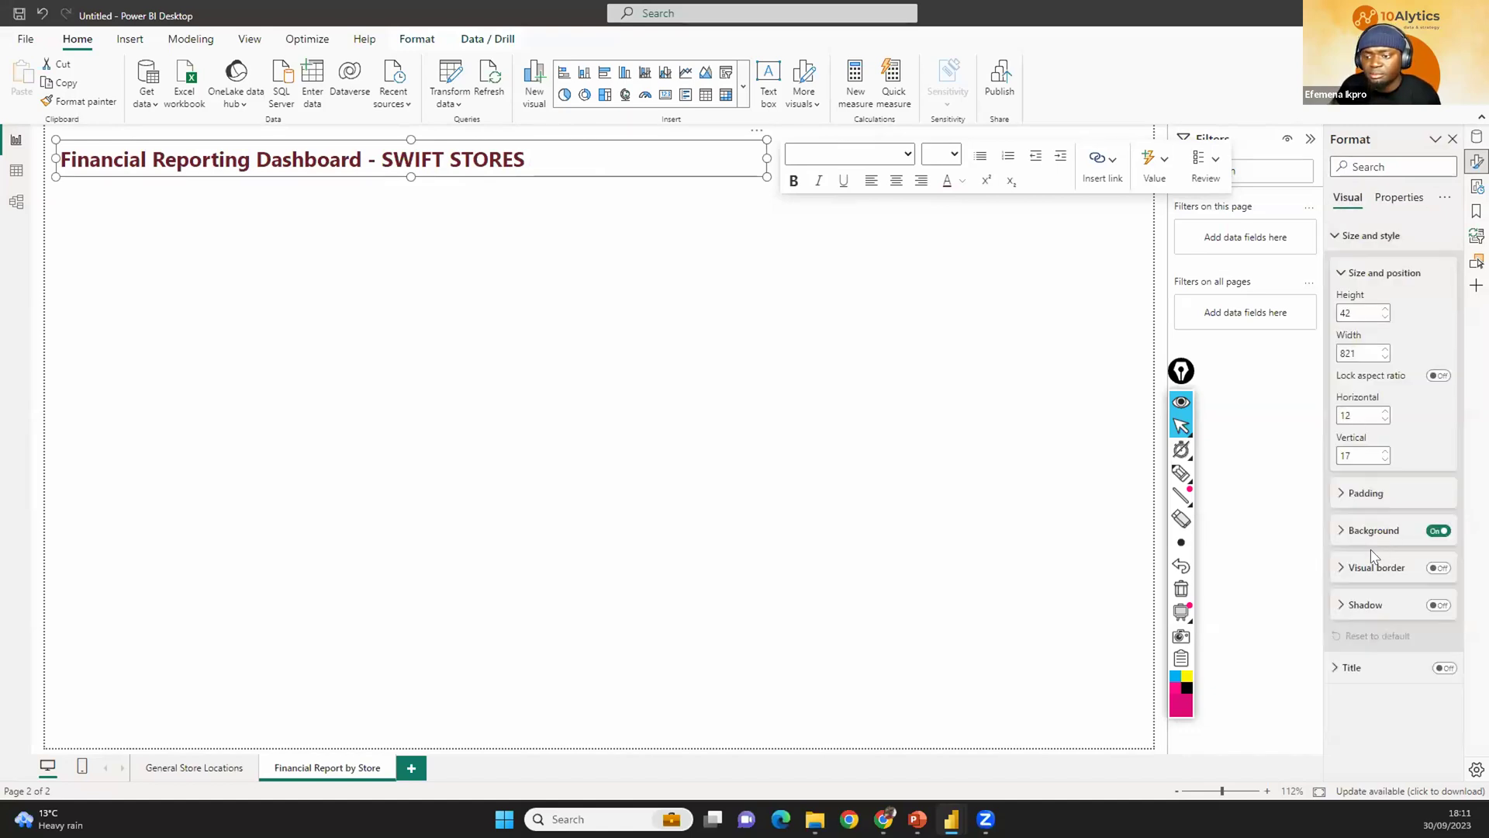
click(1377, 573)
click(1377, 577)
click(1438, 567)
click(520, 233)
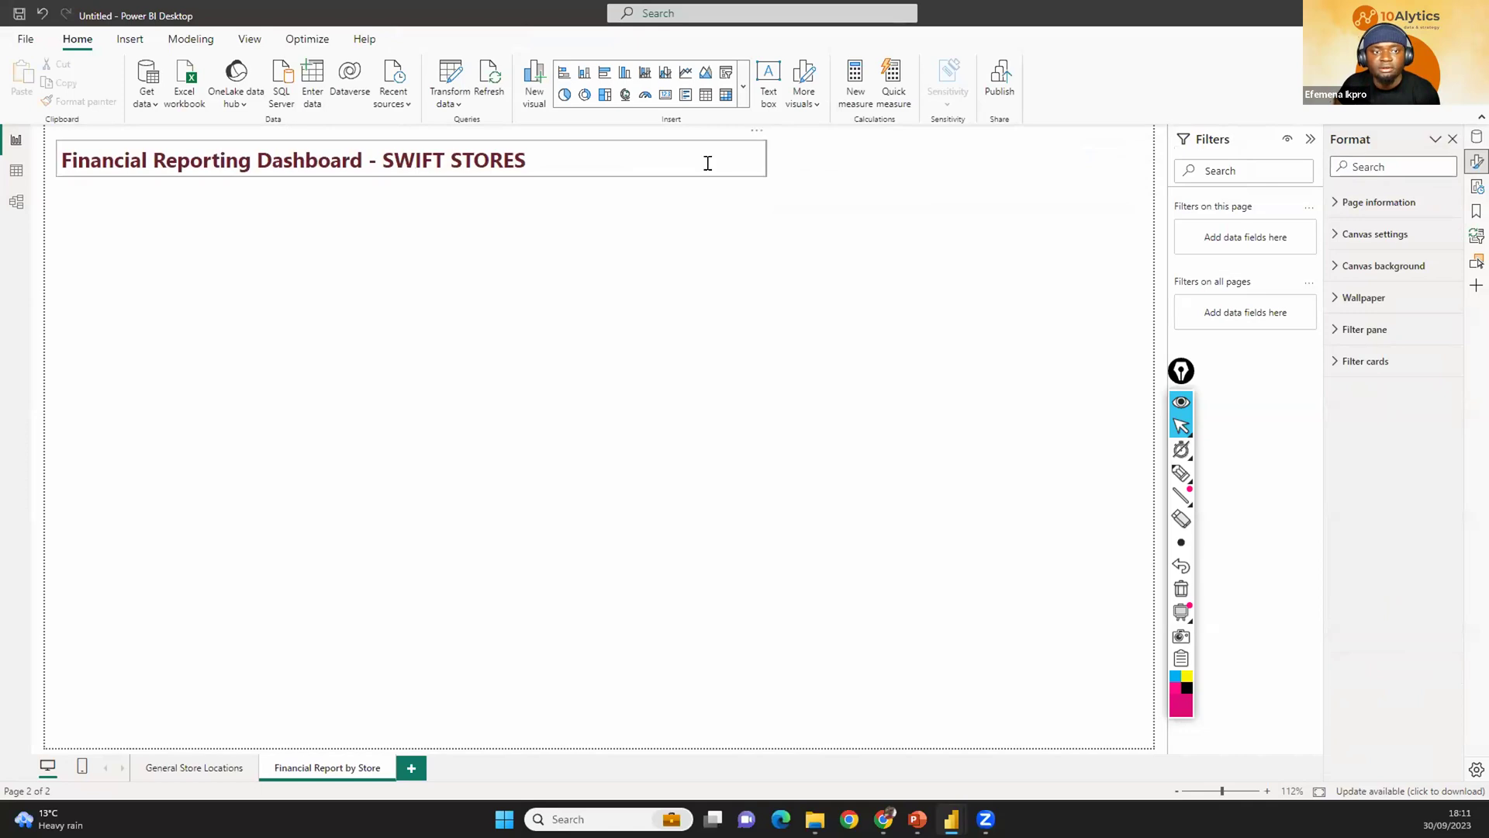
Narrow the bordered title text box so its end sits closer to the title text.
click(754, 156)
drag(756, 155, 666, 157)
click(588, 206)
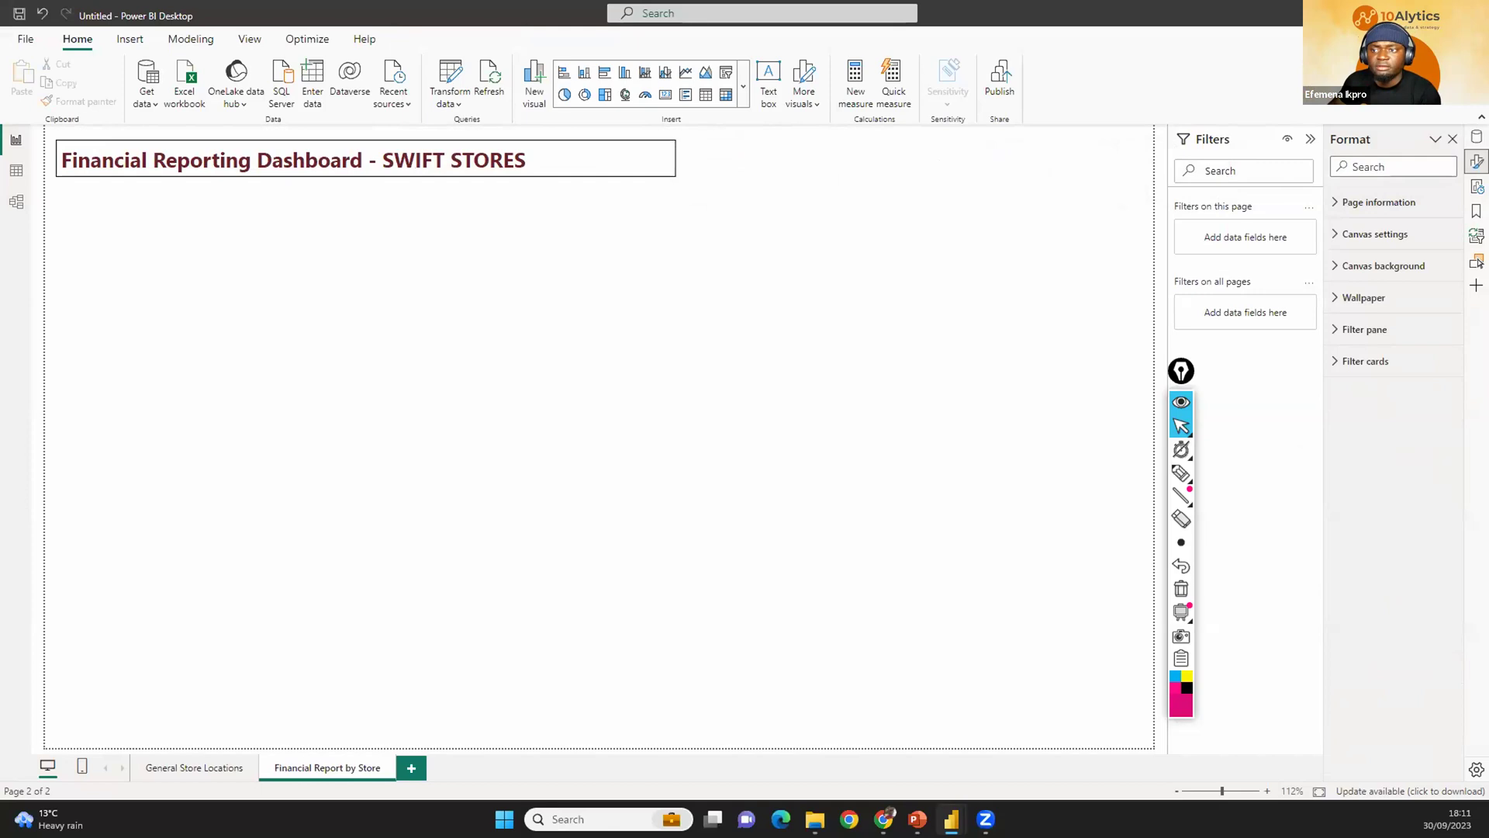
Insert a Card visual on the dashboard page, reduce its width and place it below the title, aligned with the title box's left edge.
click(1476, 137)
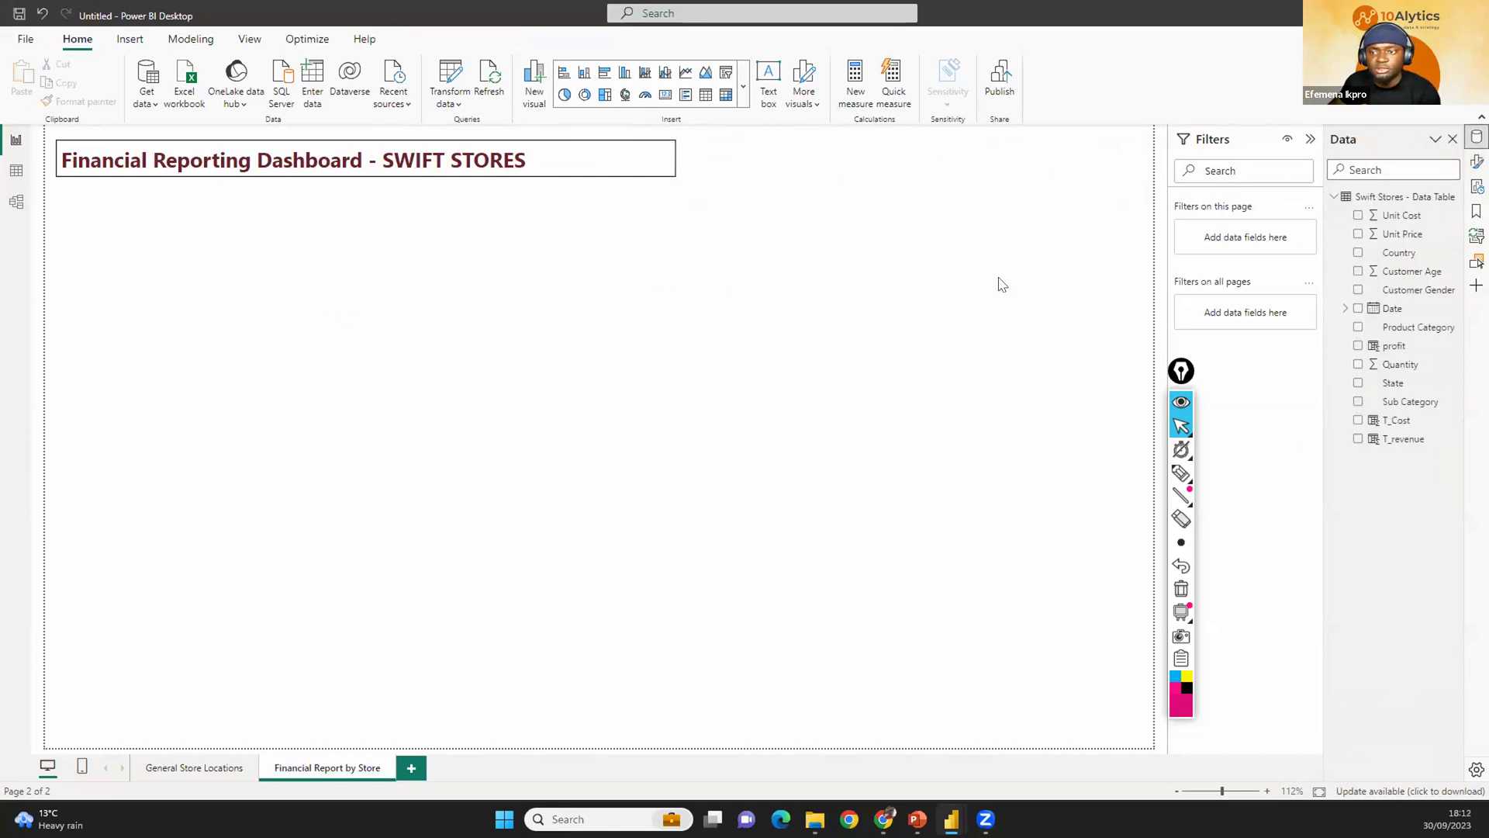
click(743, 88)
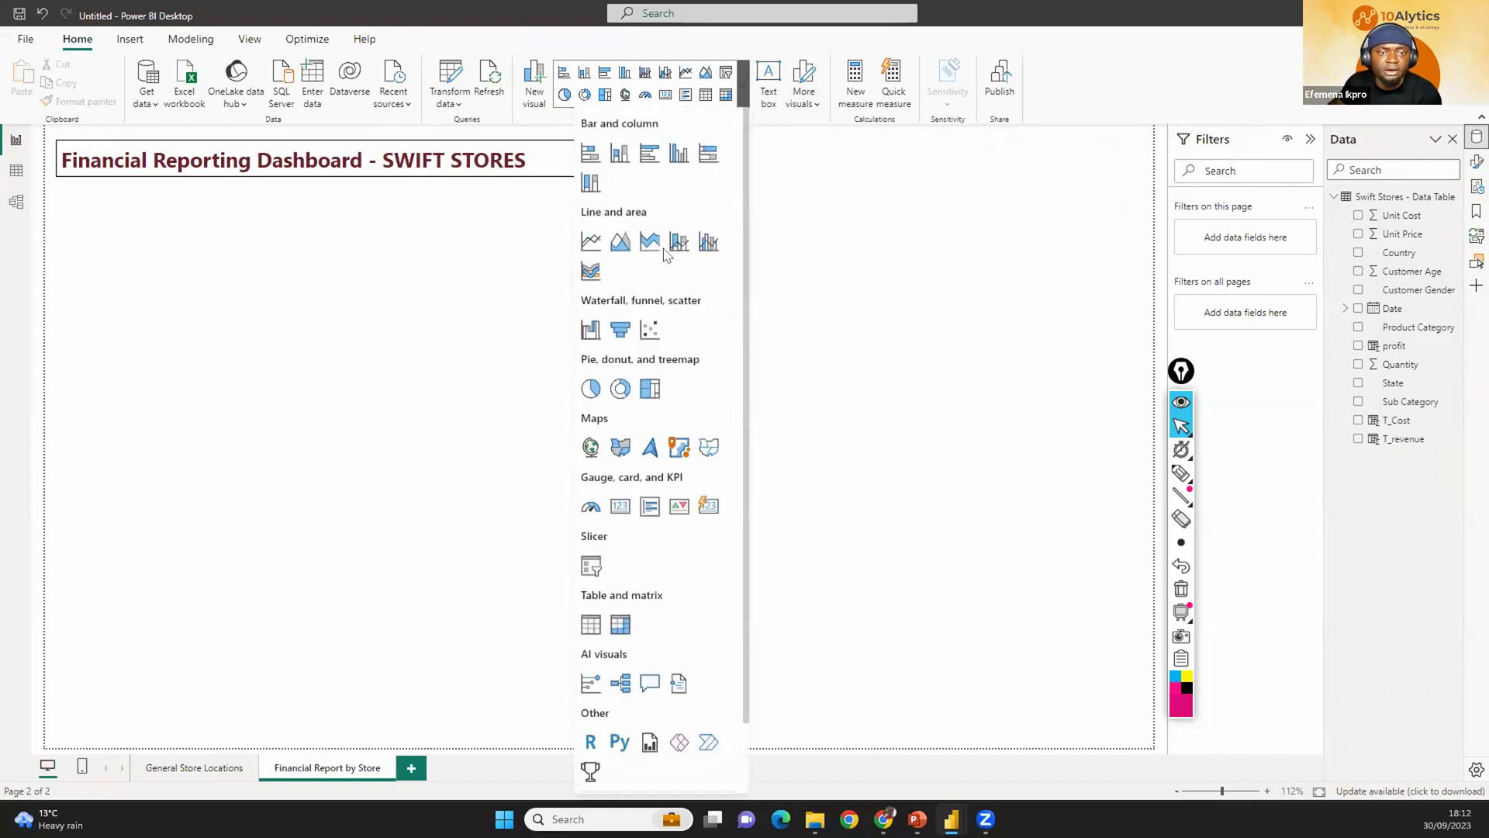
click(619, 505)
drag(676, 423, 303, 422)
drag(199, 374, 198, 286)
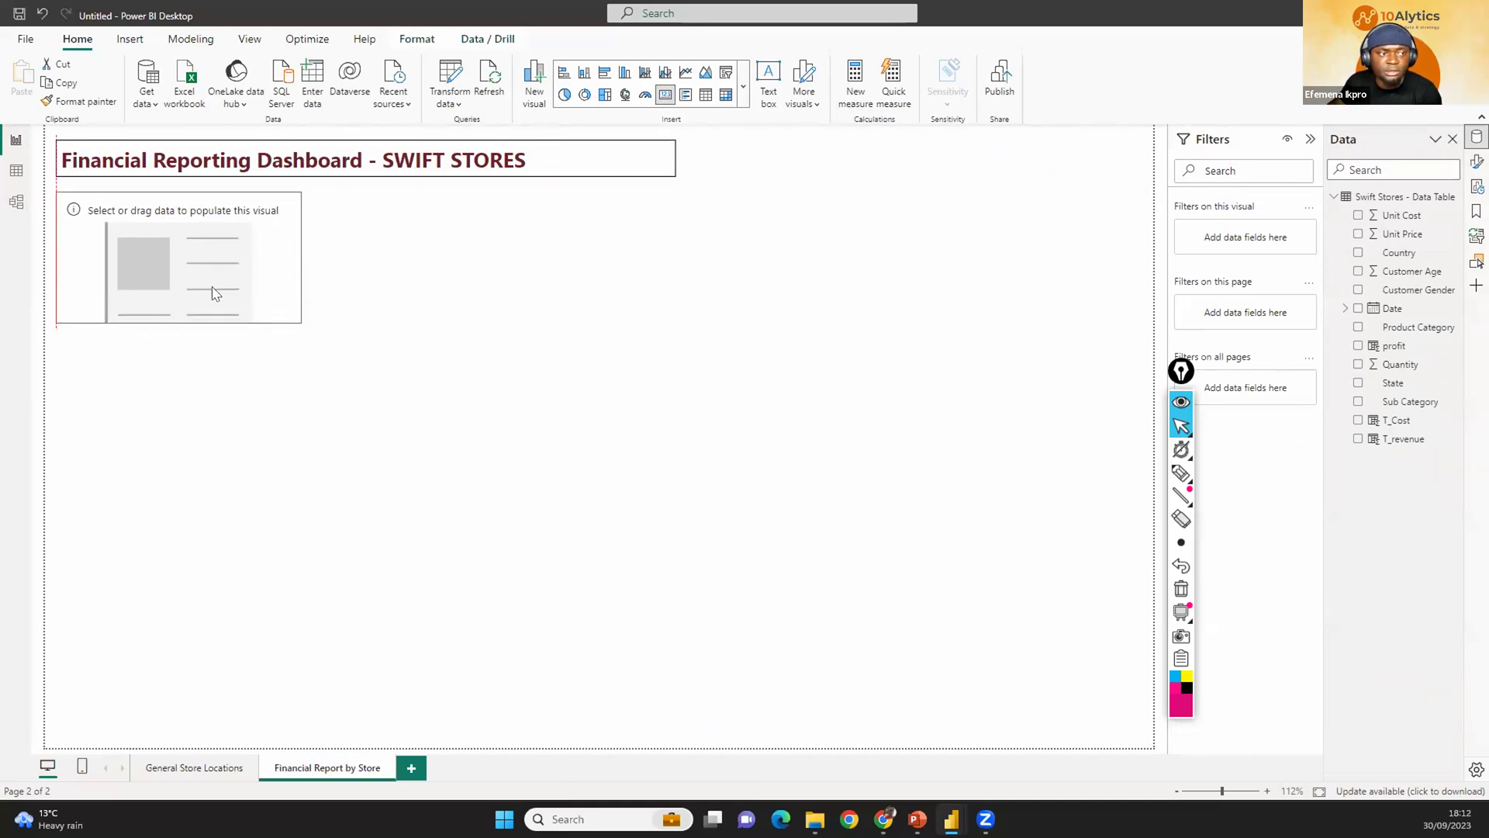
Examine the profit of individual states, including Bauchi, on the General Store Locations map page.
click(221, 768)
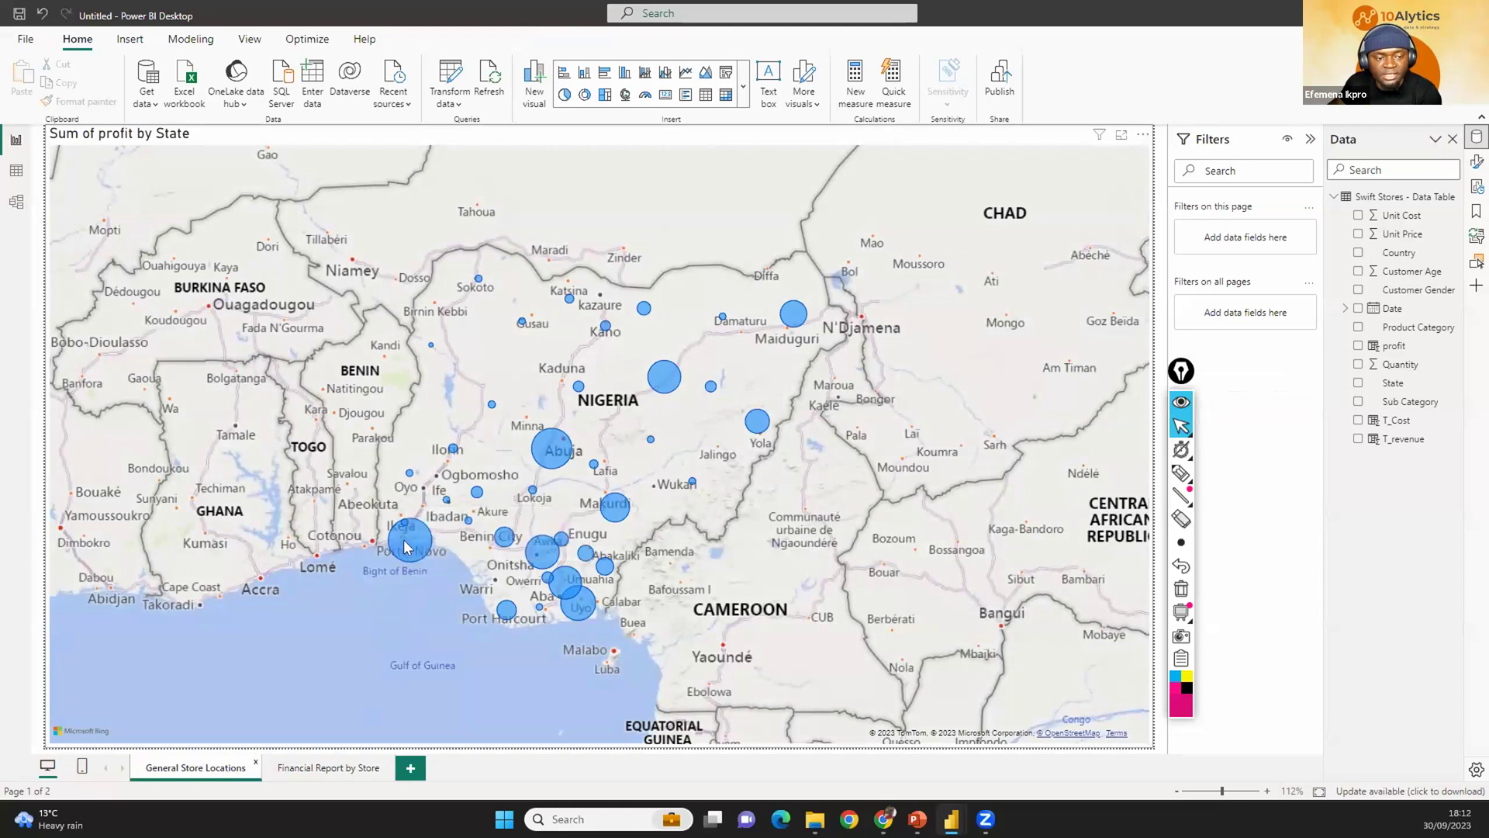
mouse_move(407, 547)
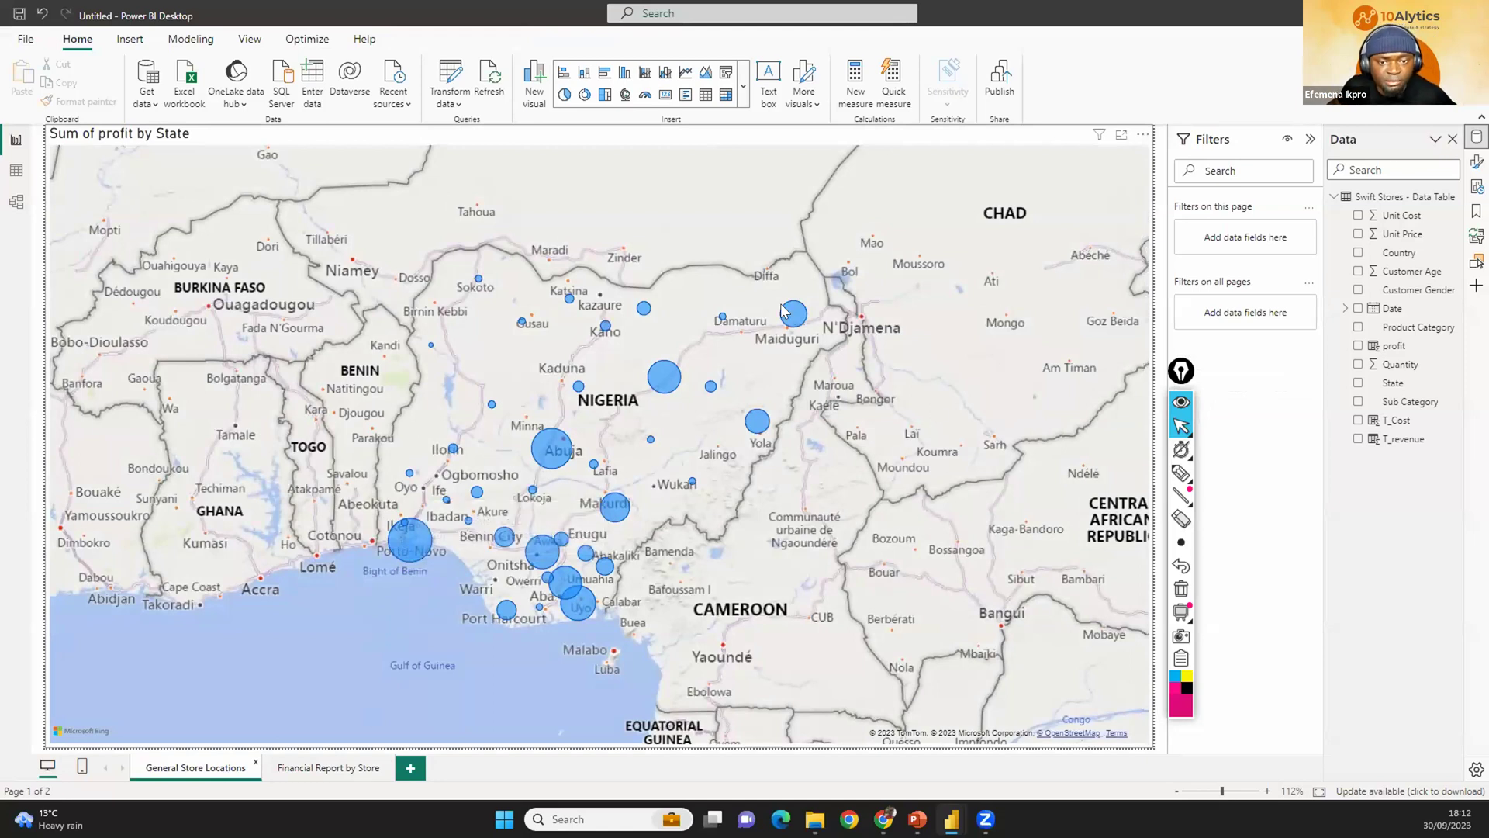
mouse_move(790, 316)
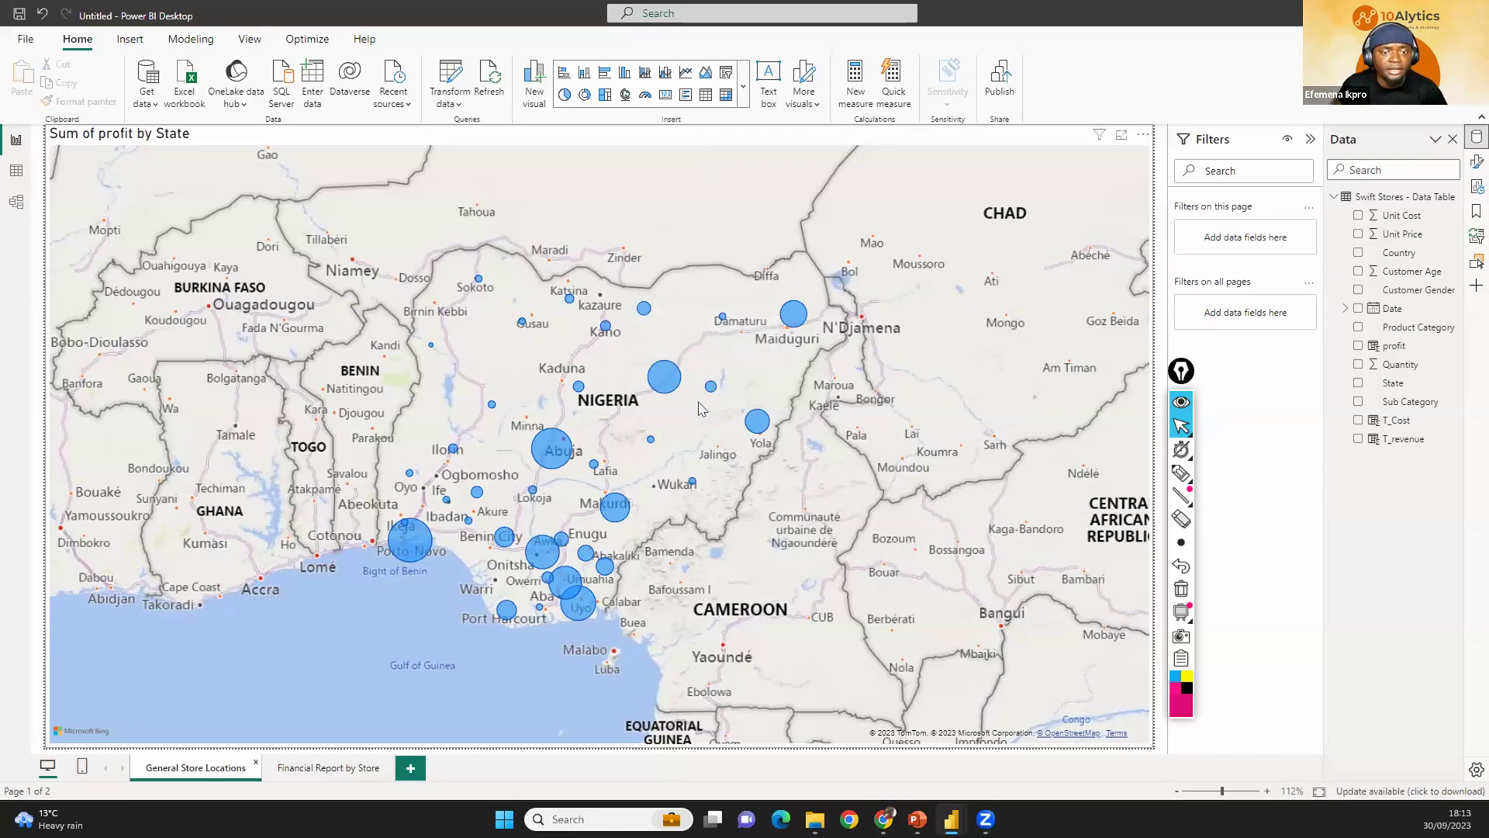
scroll(702, 409, up, 2)
scroll(745, 364, down, 2)
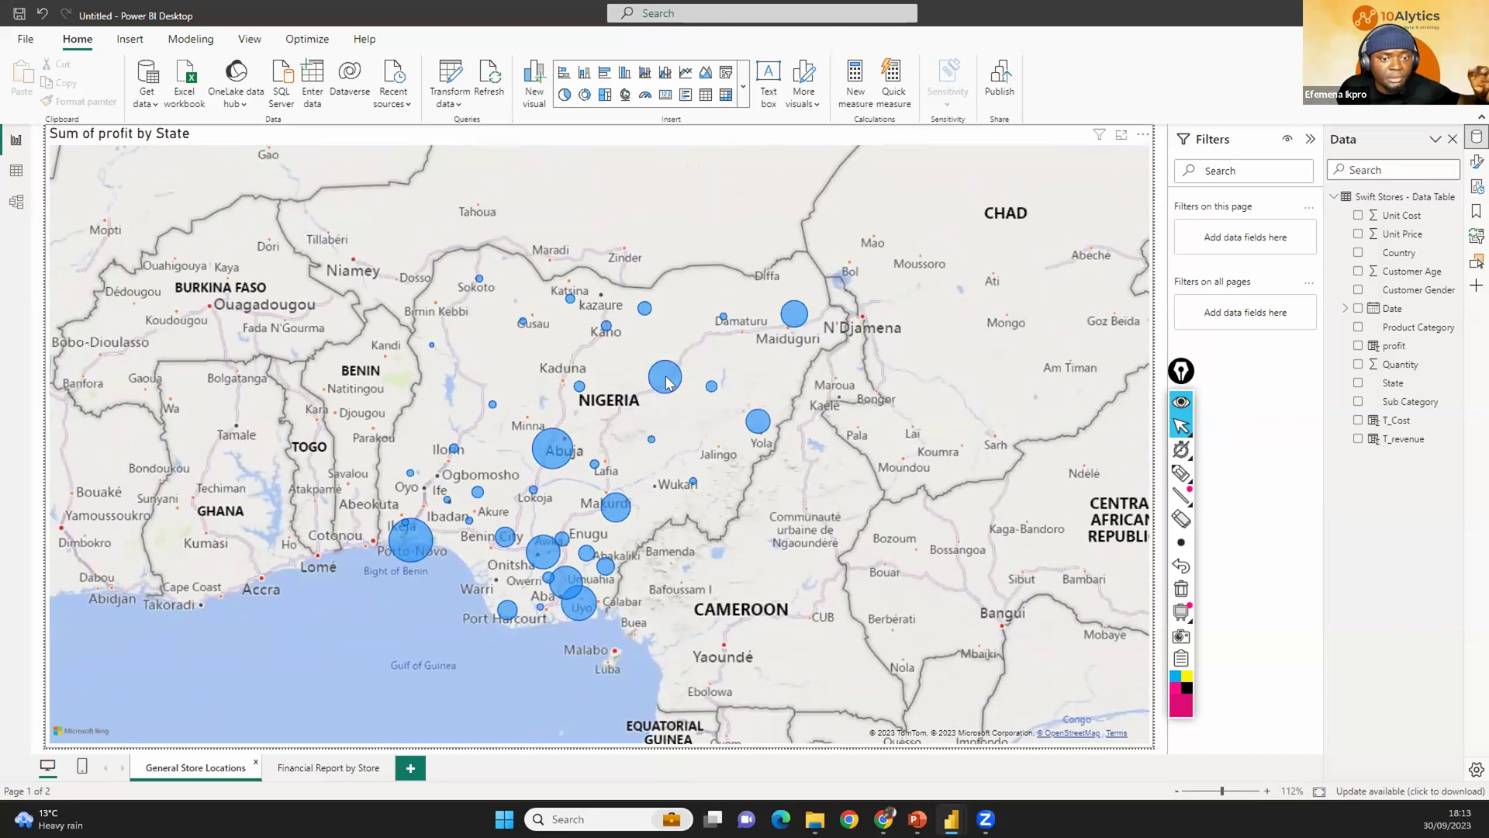
mouse_move(669, 381)
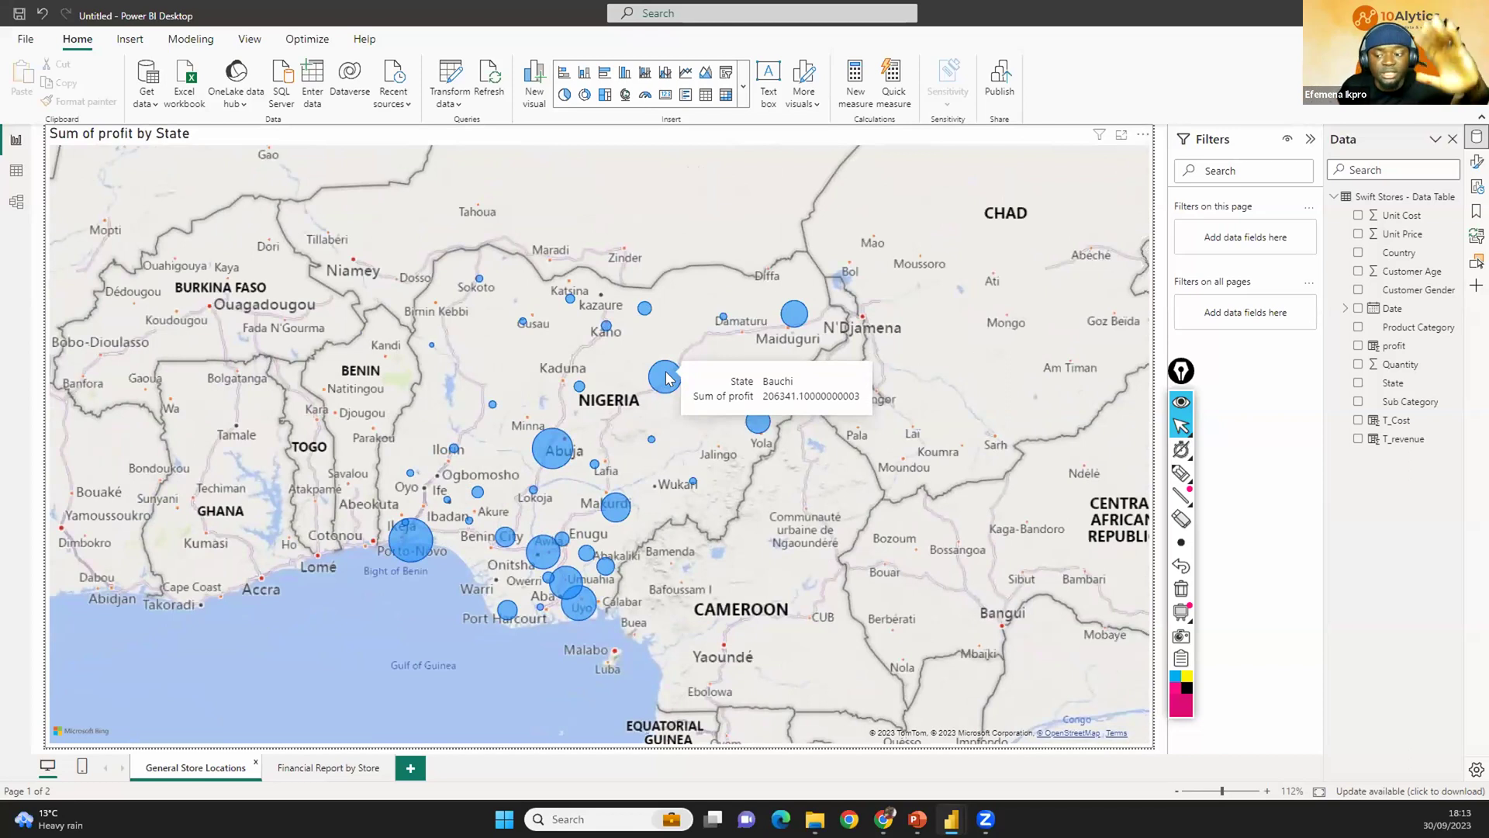
mouse_move(552, 447)
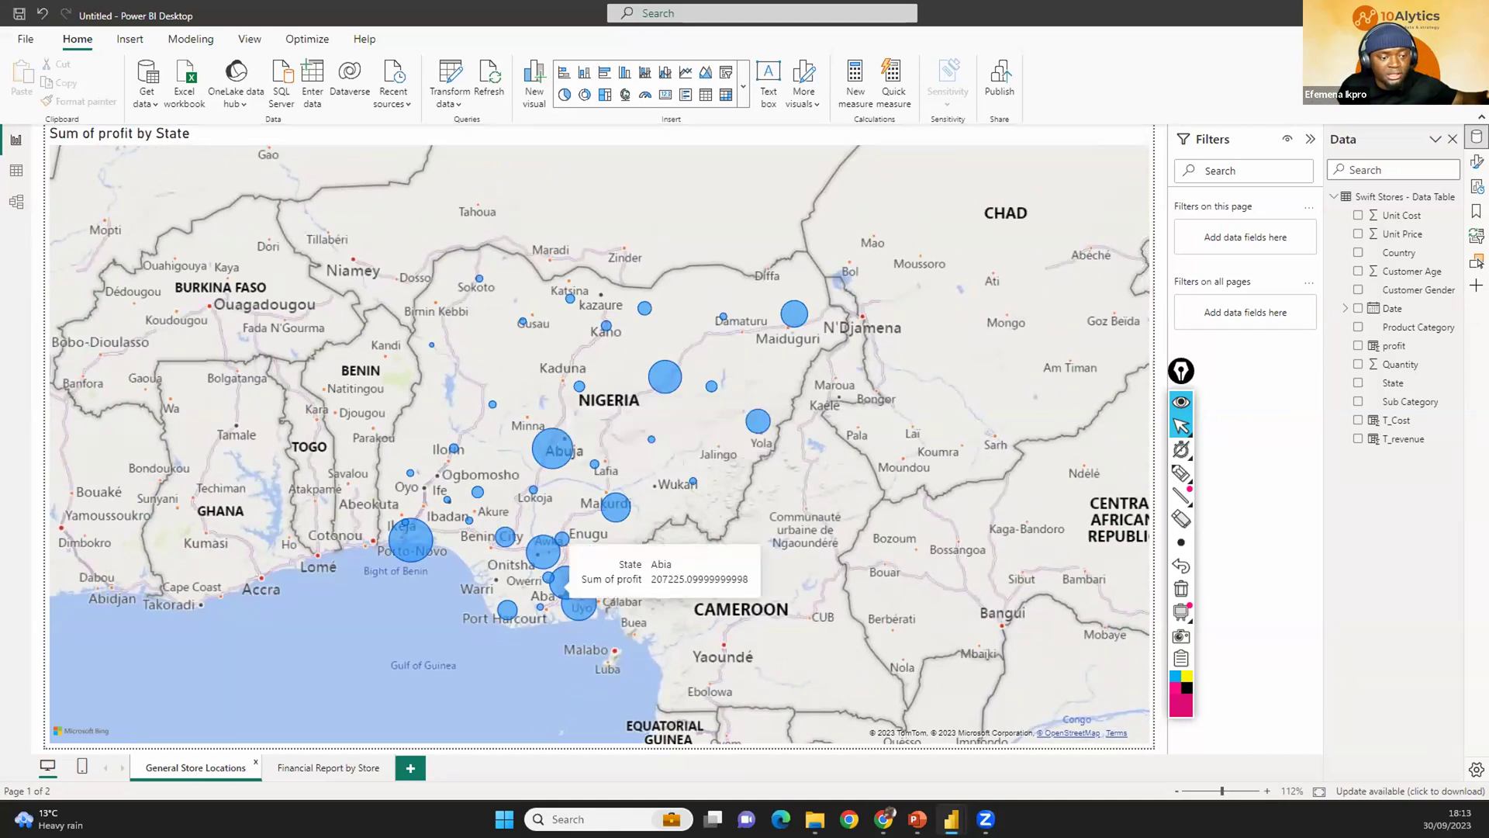
On the Financial Report by Store page, move the empty card up closer to the title and enlarge it.
click(341, 768)
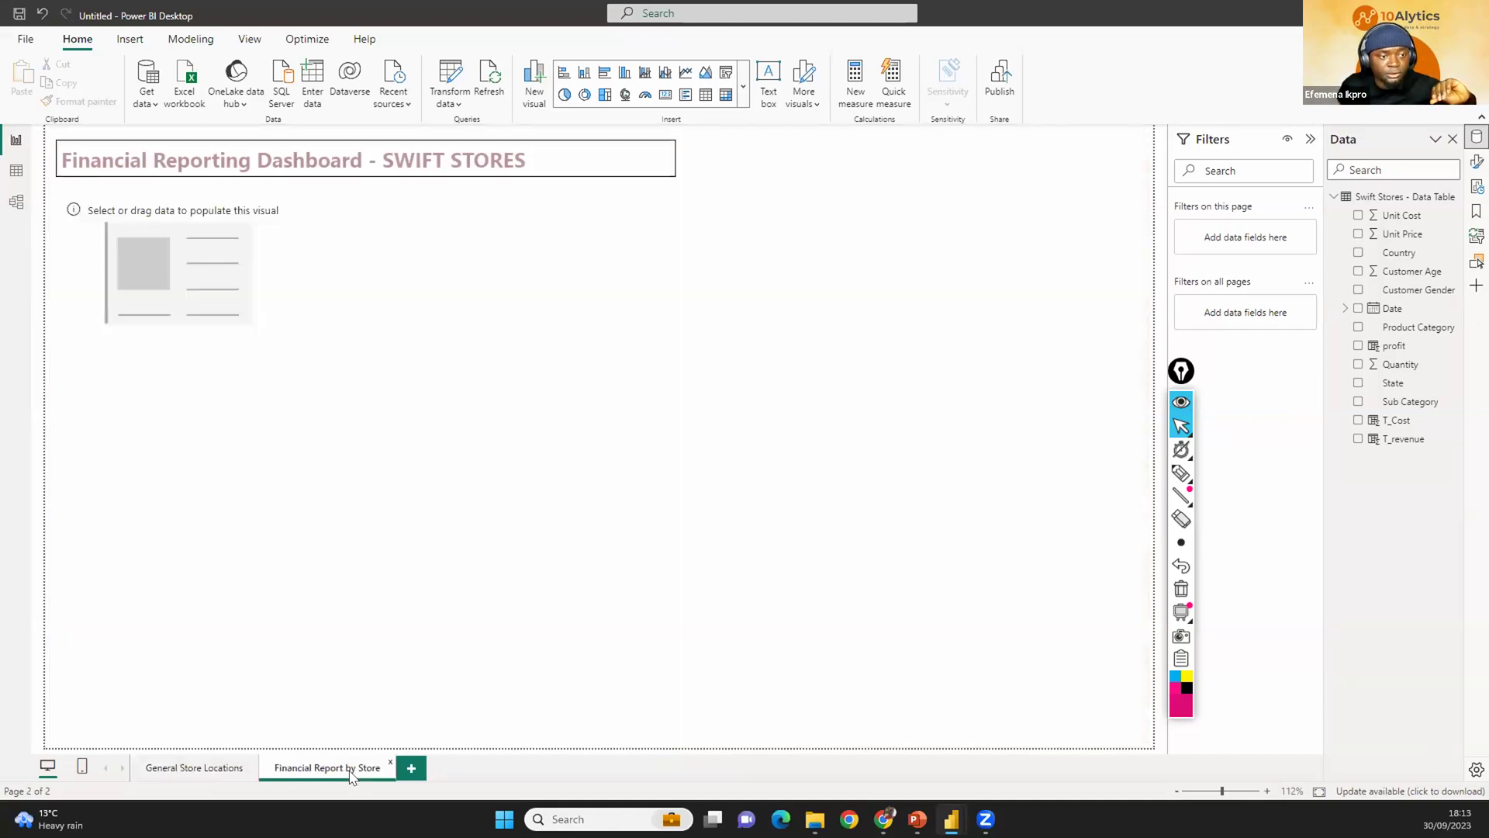
click(215, 261)
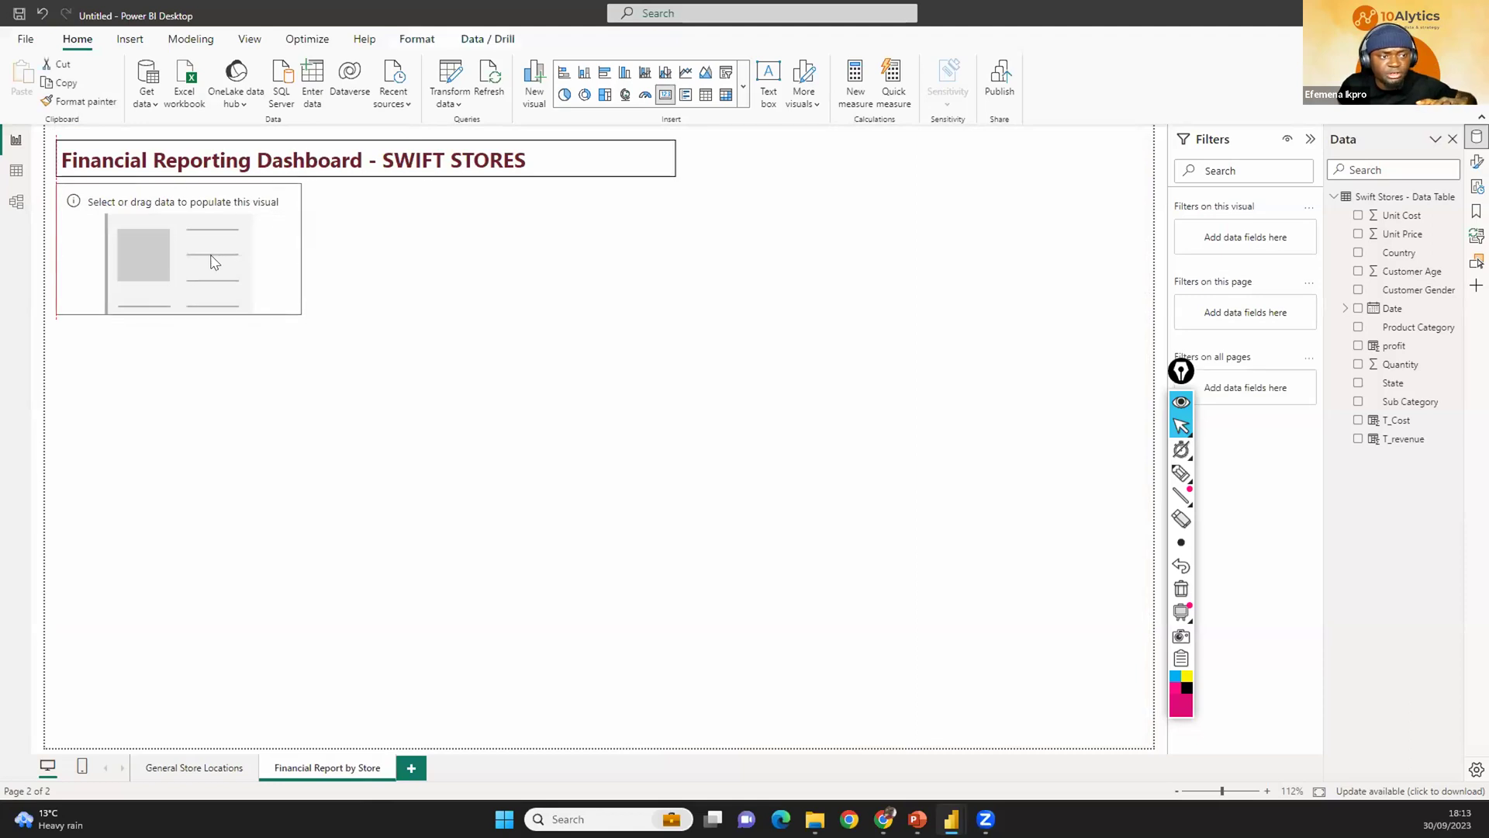
drag(301, 314, 368, 340)
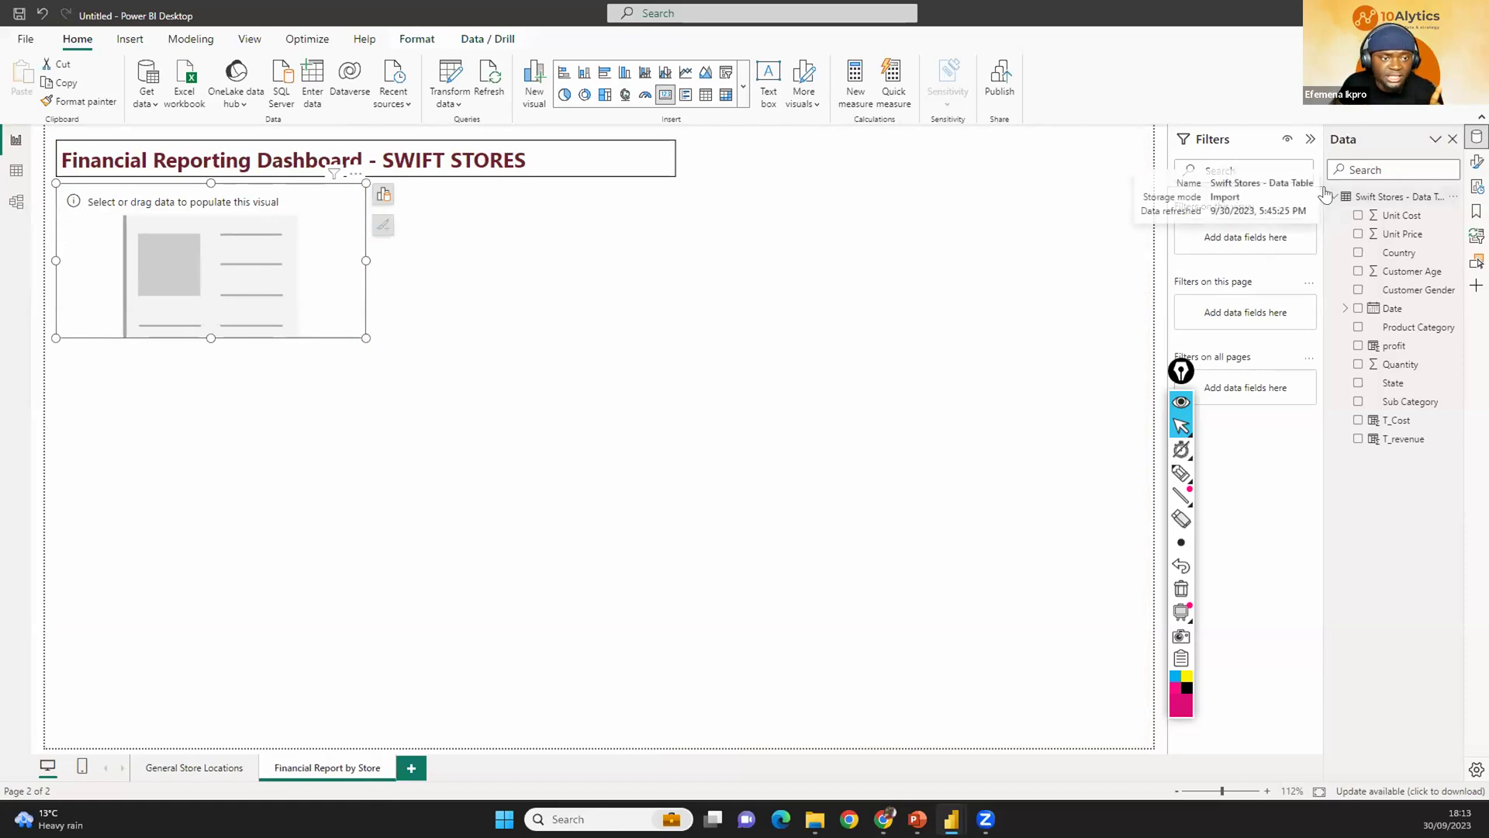
Check the profit for Borno on the General Store Locations map and return to the Financial Report by Store page.
click(200, 767)
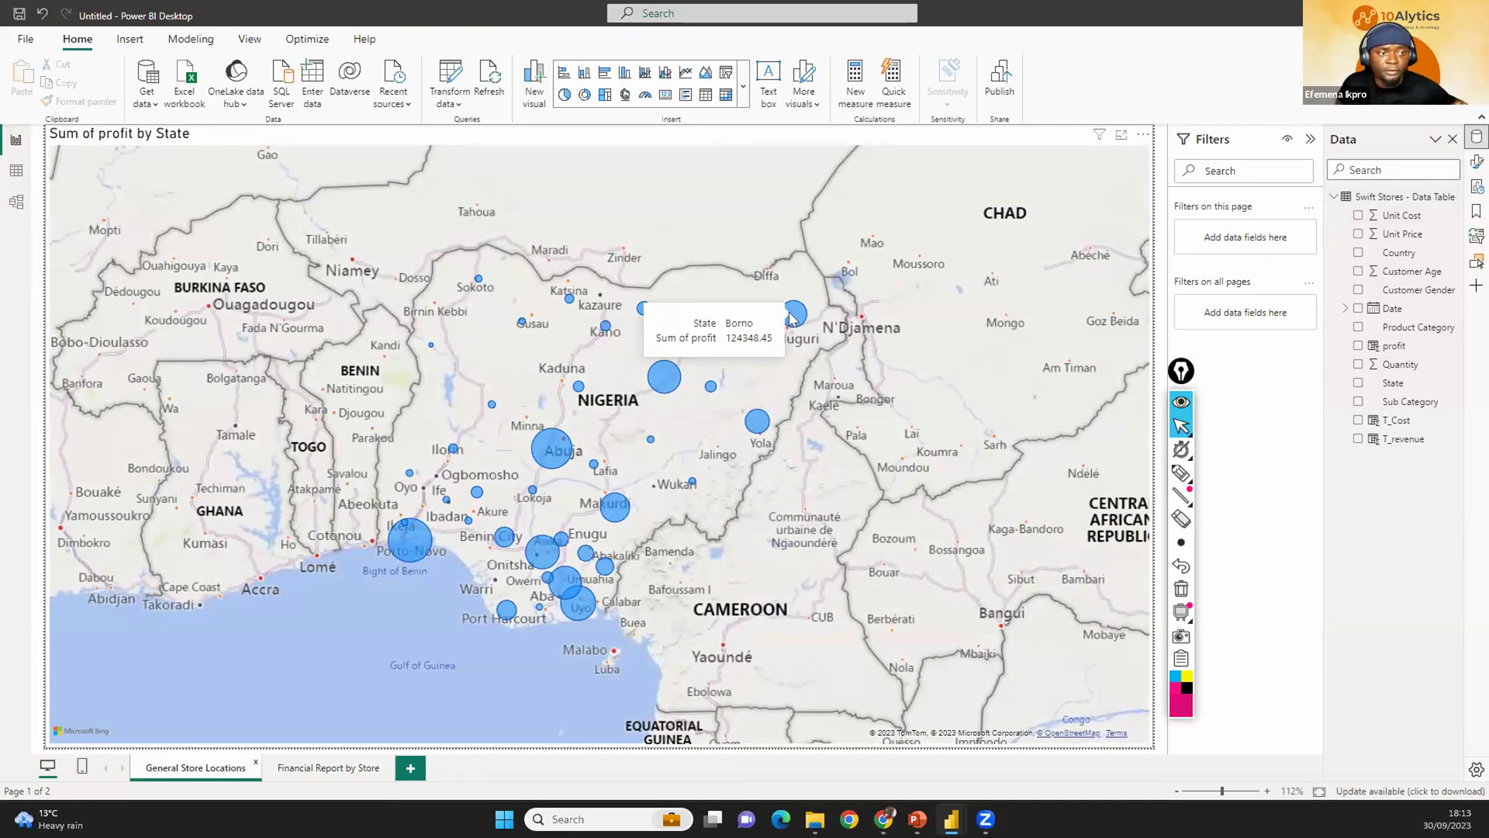
click(359, 770)
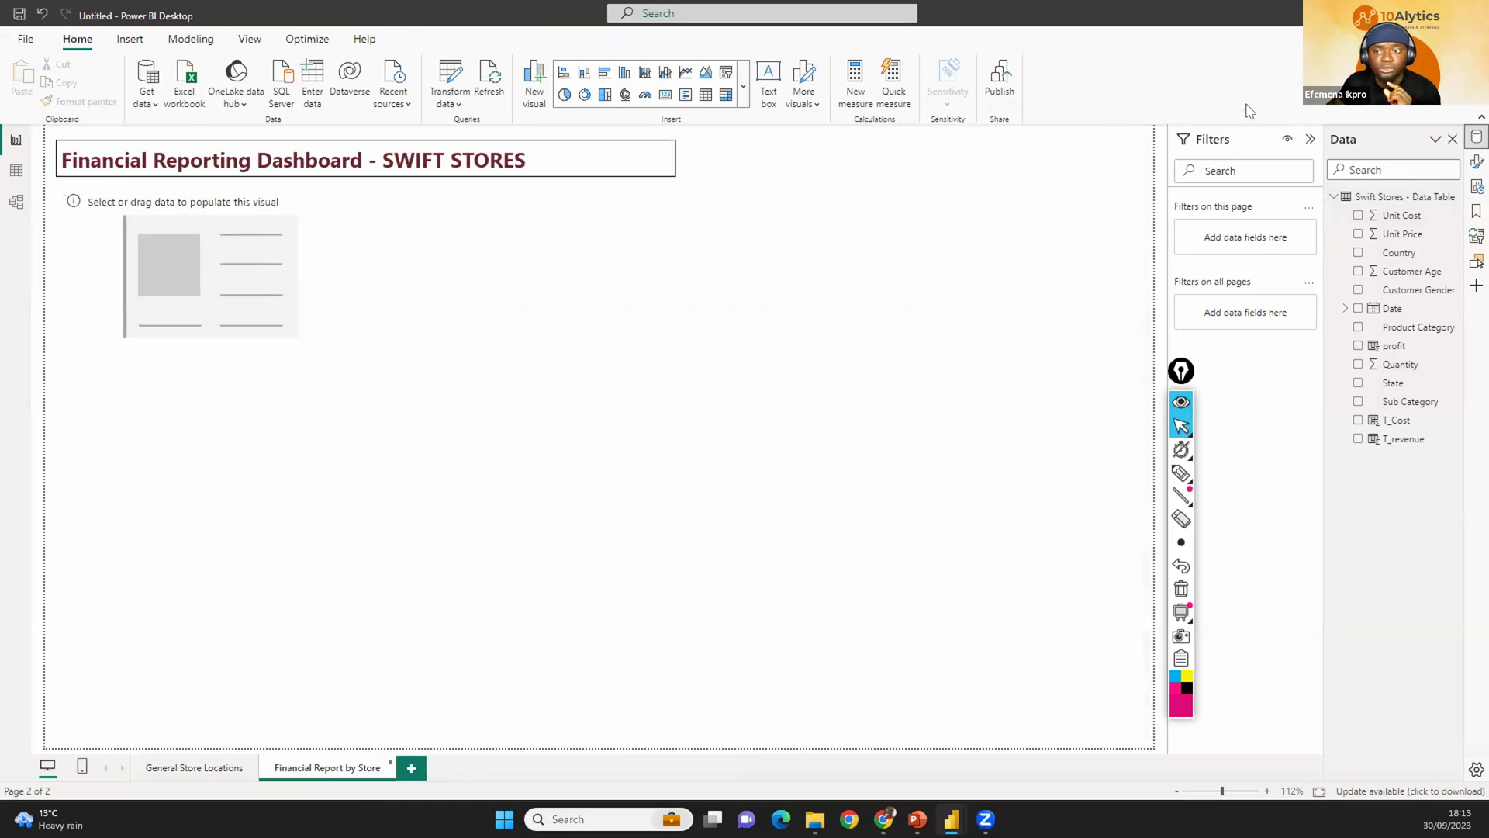
right_click(1366, 198)
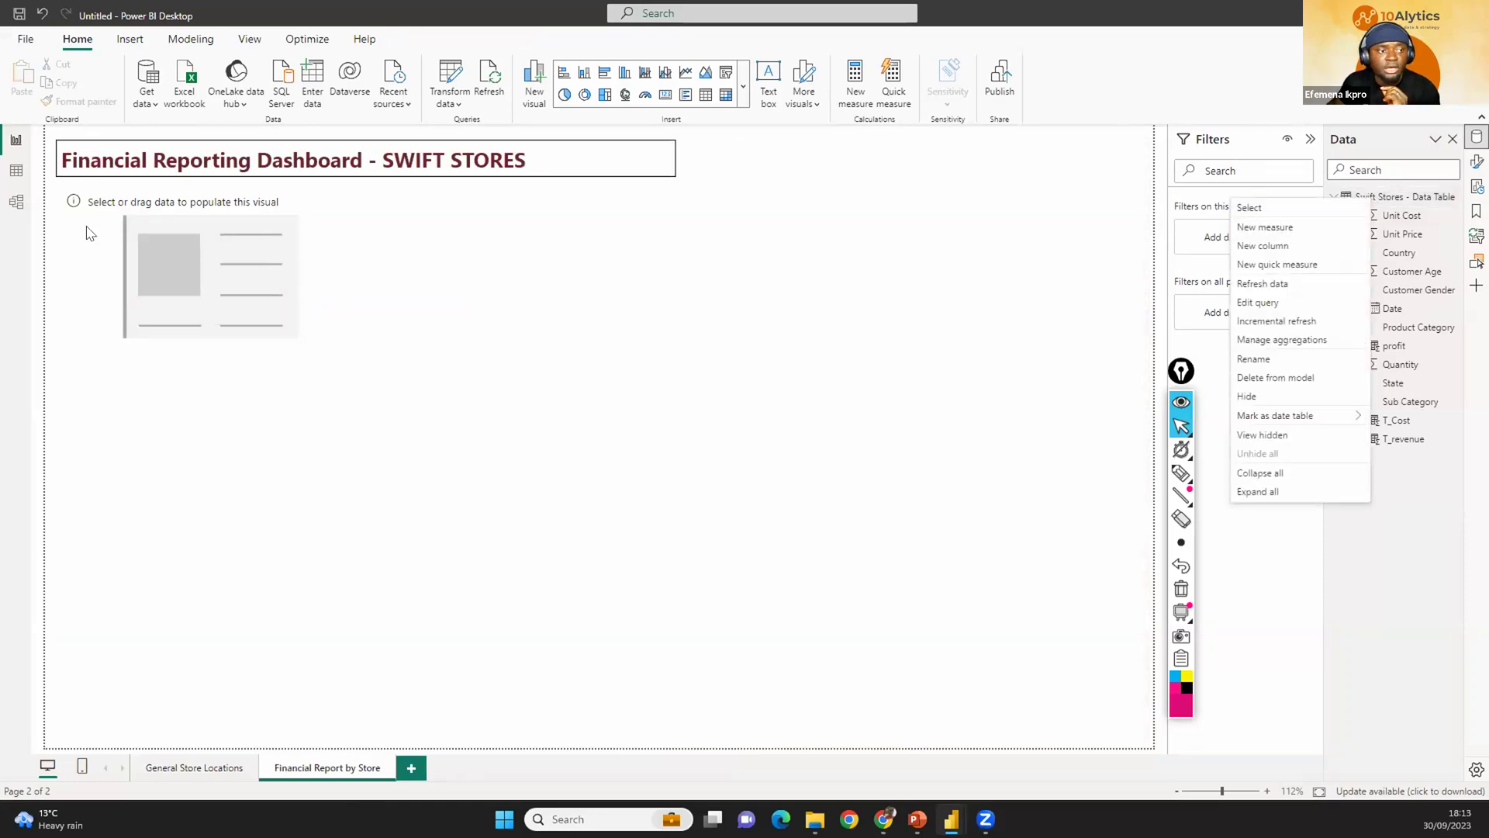
Examine the rows and the Date, Customer Gender and Sub Category columns of the Swift Stores data table, and return to the report.
click(17, 171)
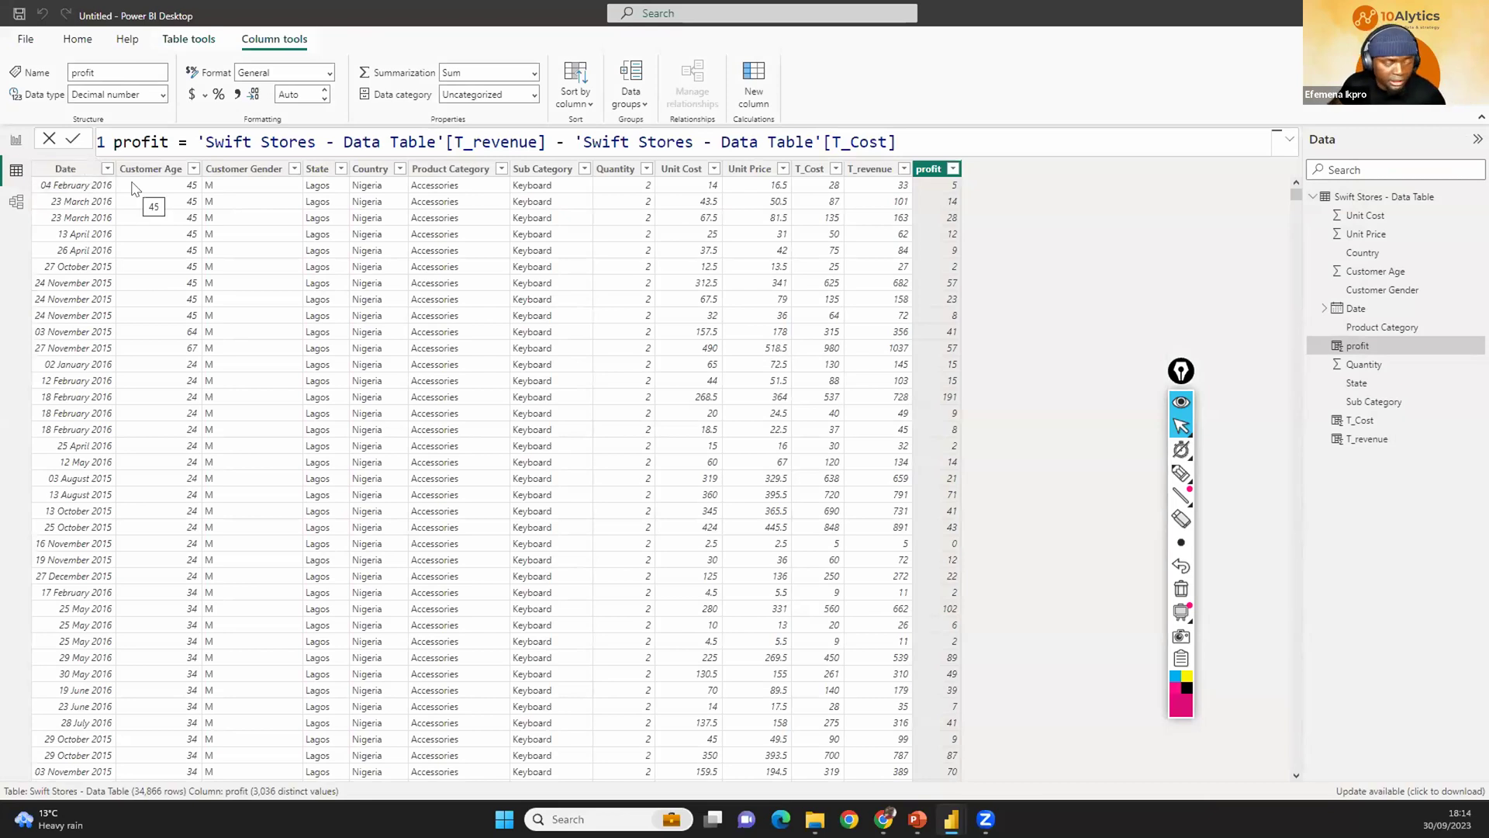
click(74, 169)
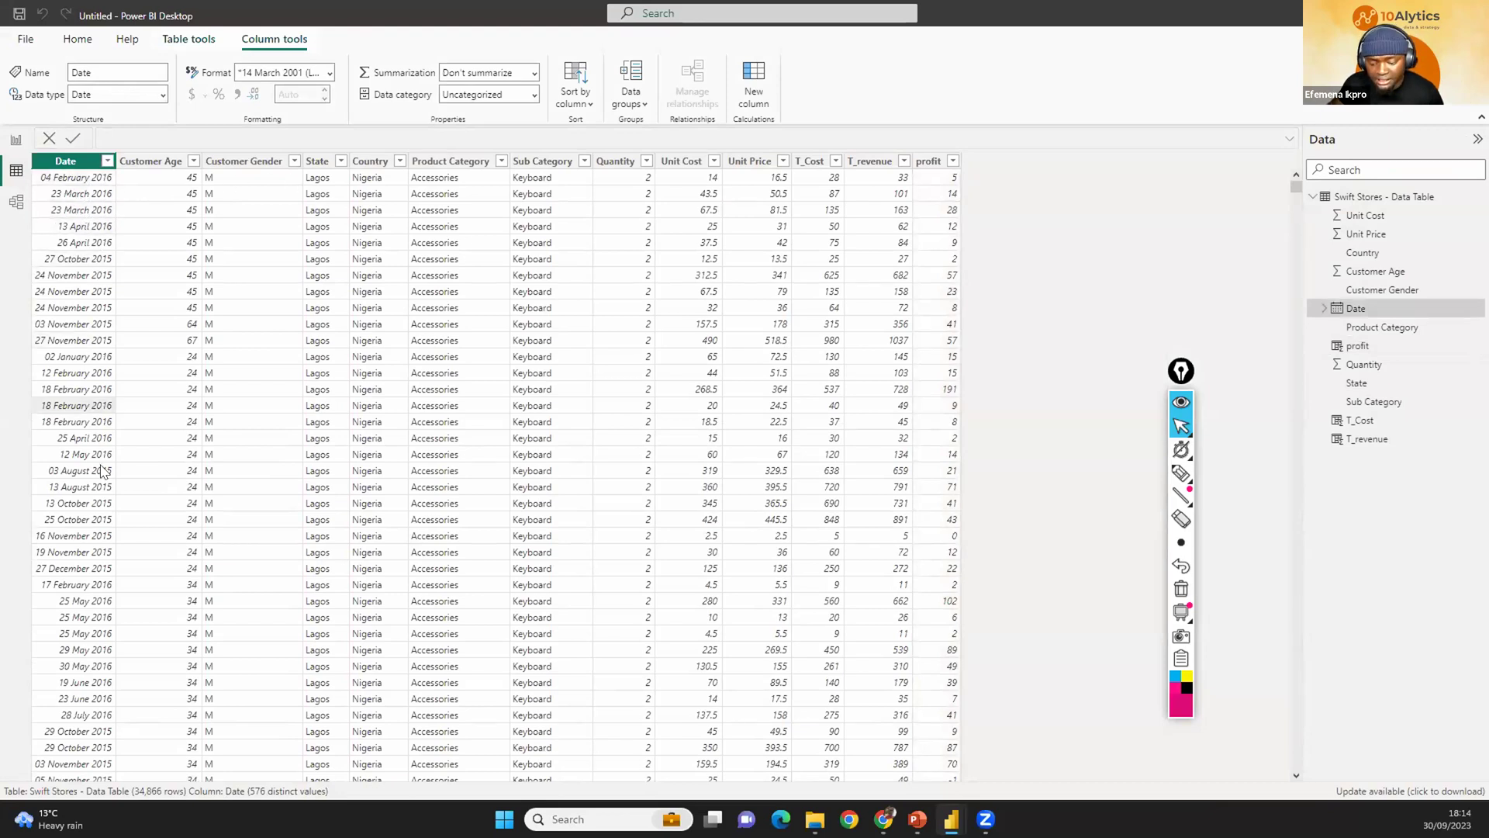
click(243, 380)
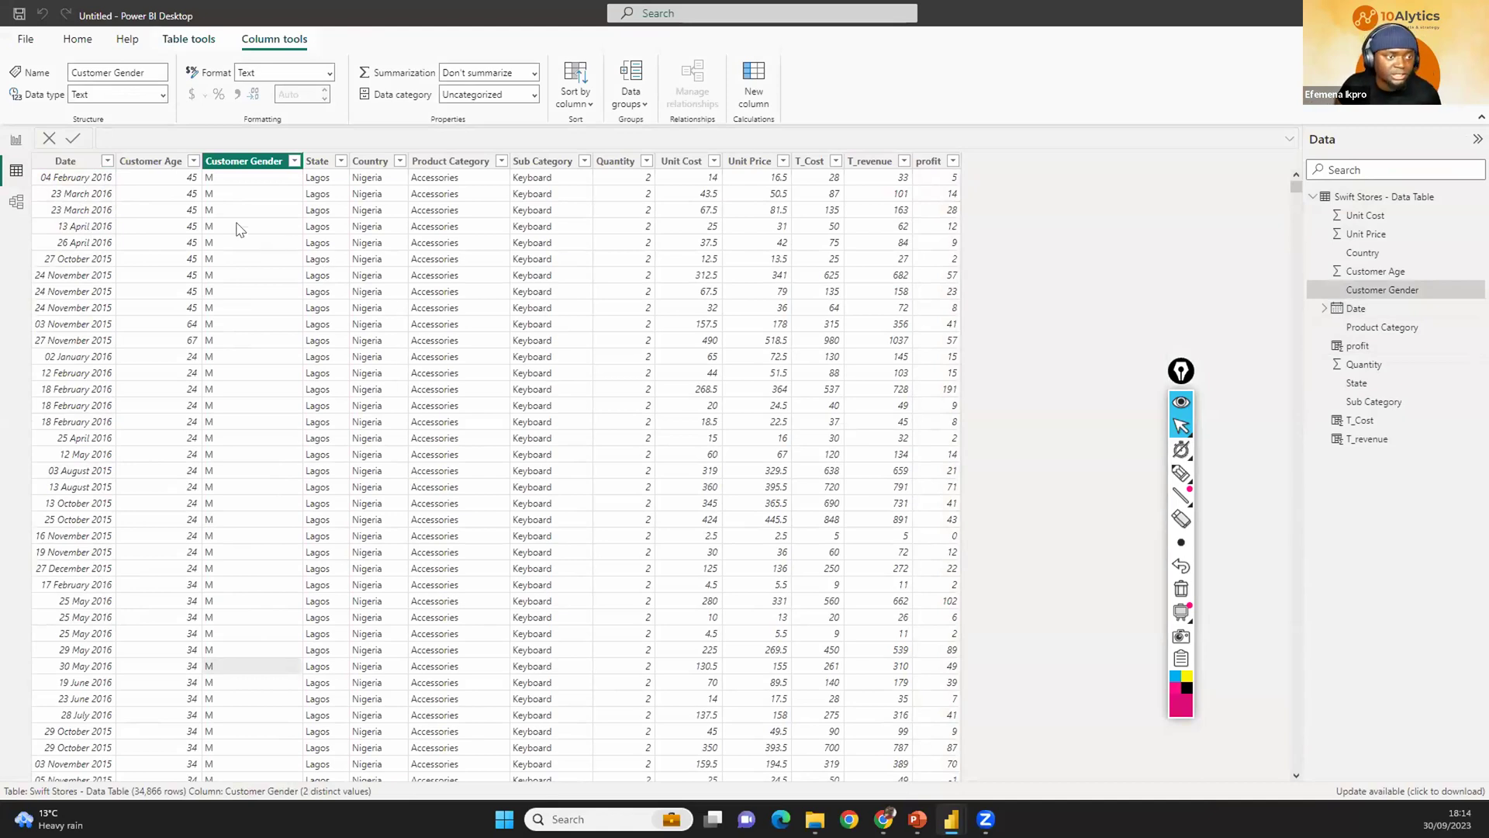
click(549, 179)
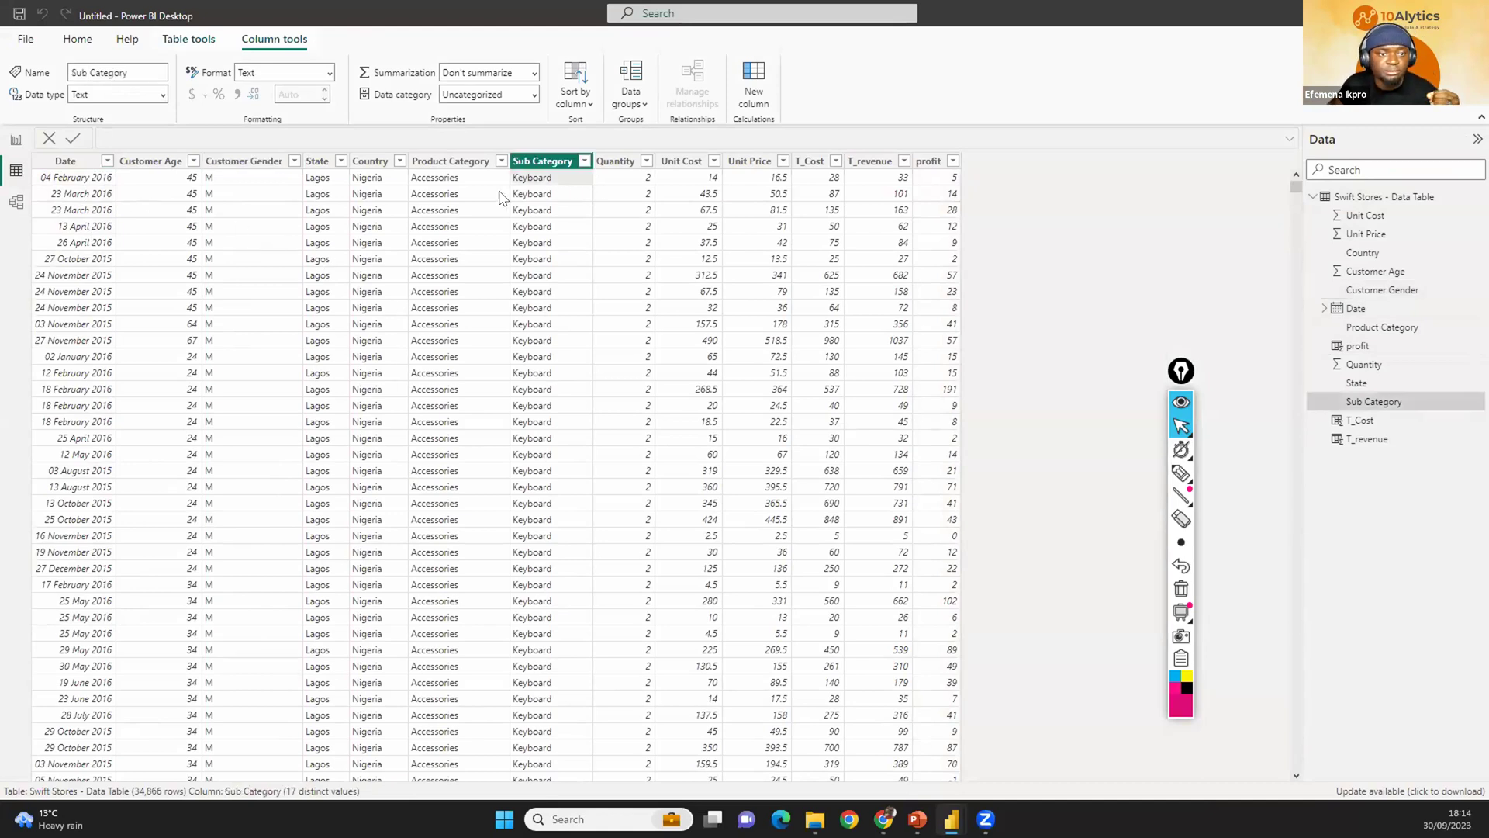
scroll(475, 310, down, 20)
scroll(525, 490, down, 20)
scroll(522, 491, down, 20)
scroll(510, 406, up, 20)
scroll(510, 406, up, 5)
click(16, 139)
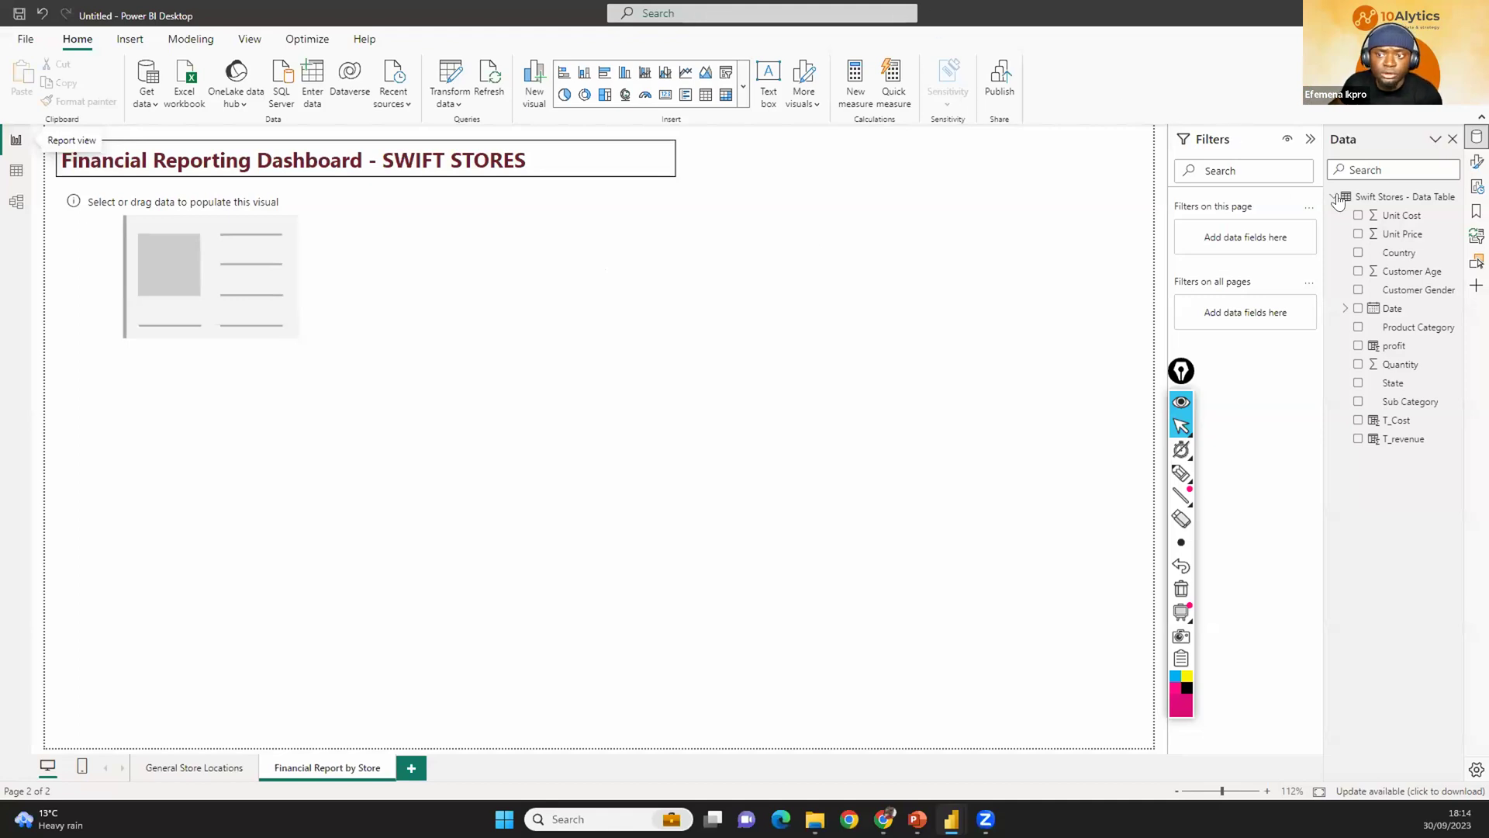
click(14, 171)
scroll(325, 232, down, 15)
scroll(325, 236, up, 15)
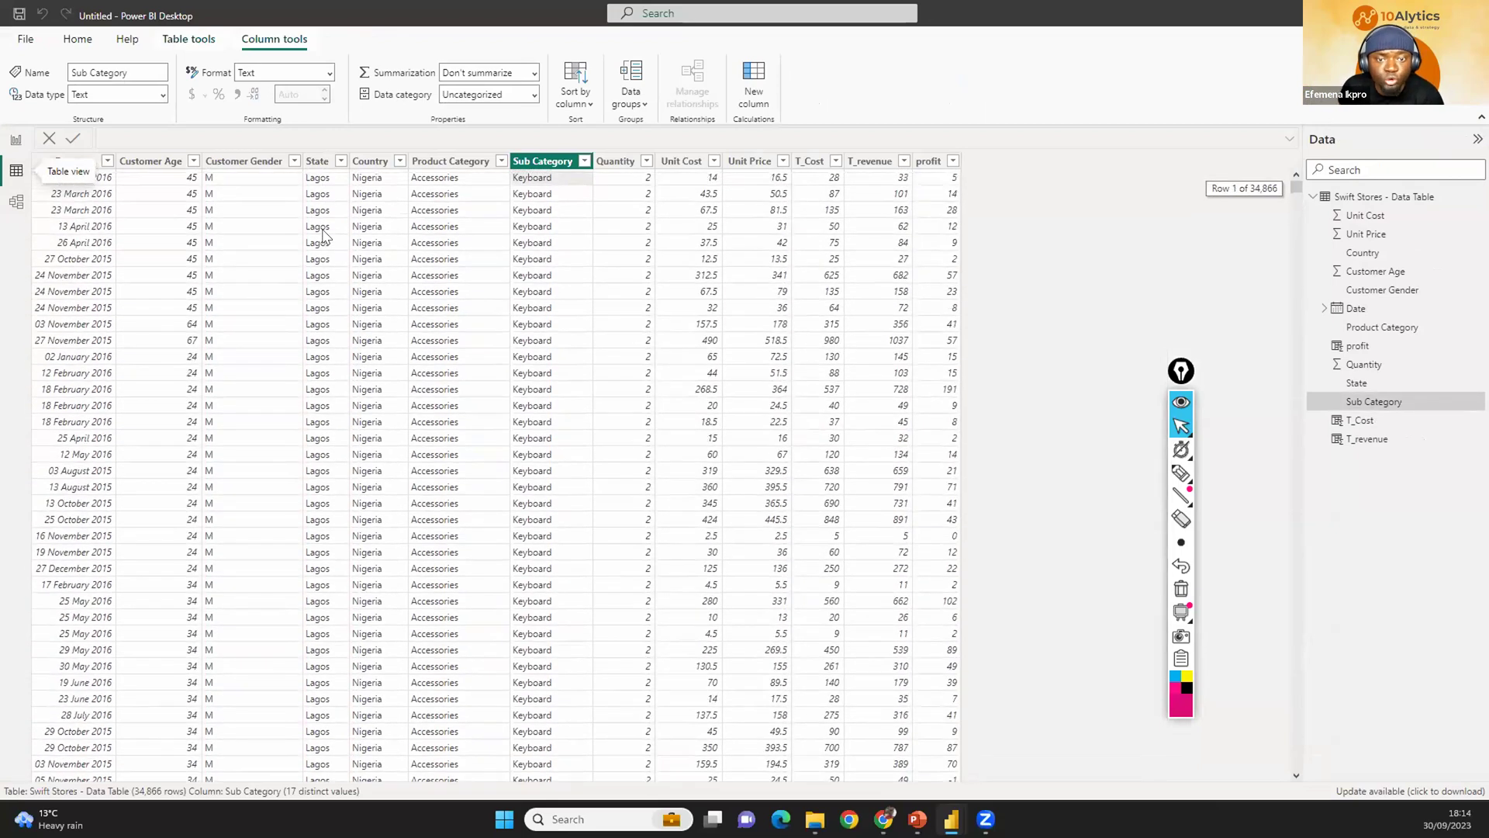
click(259, 189)
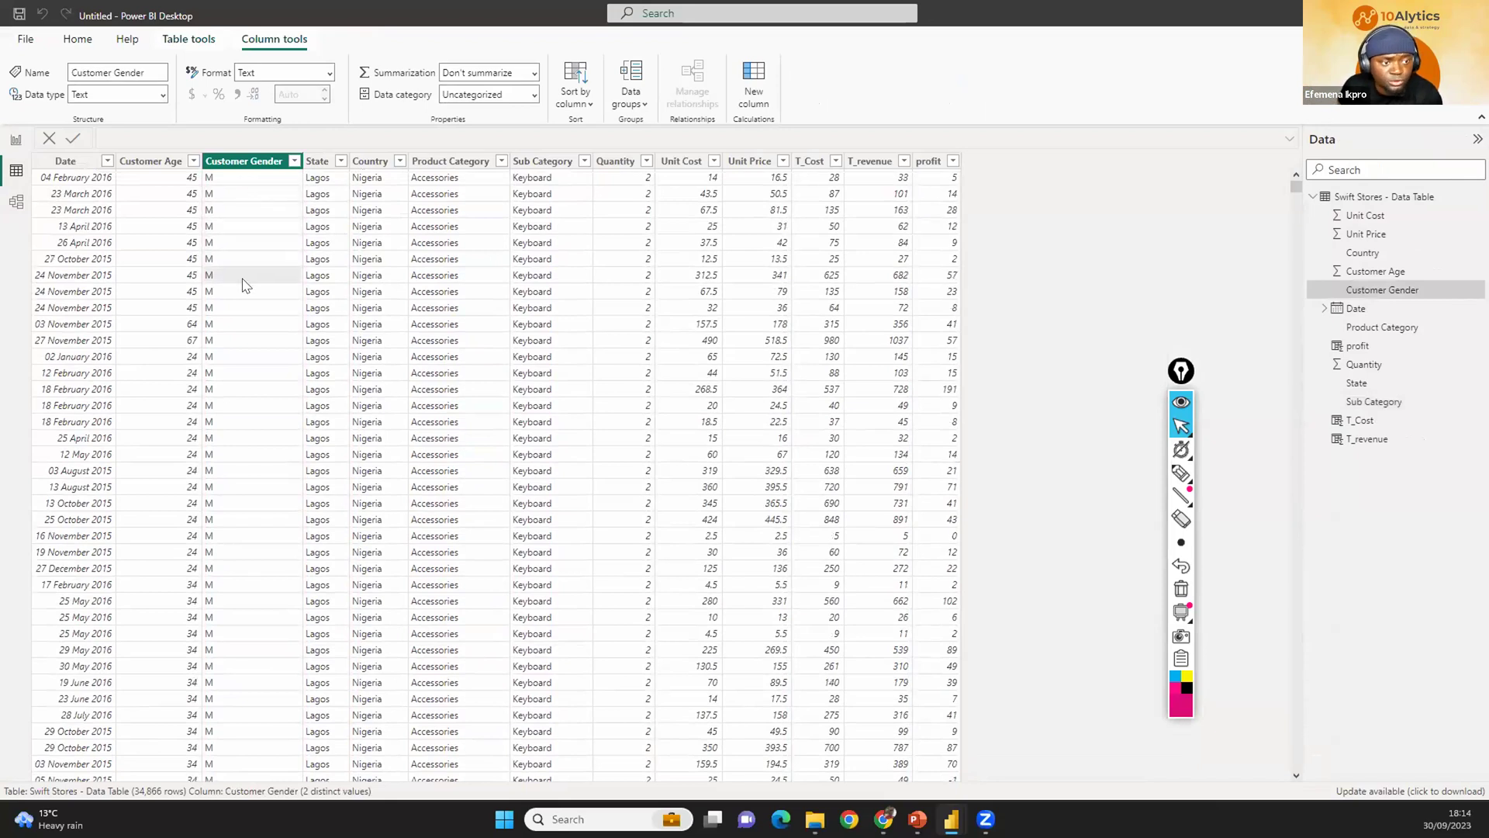
click(16, 141)
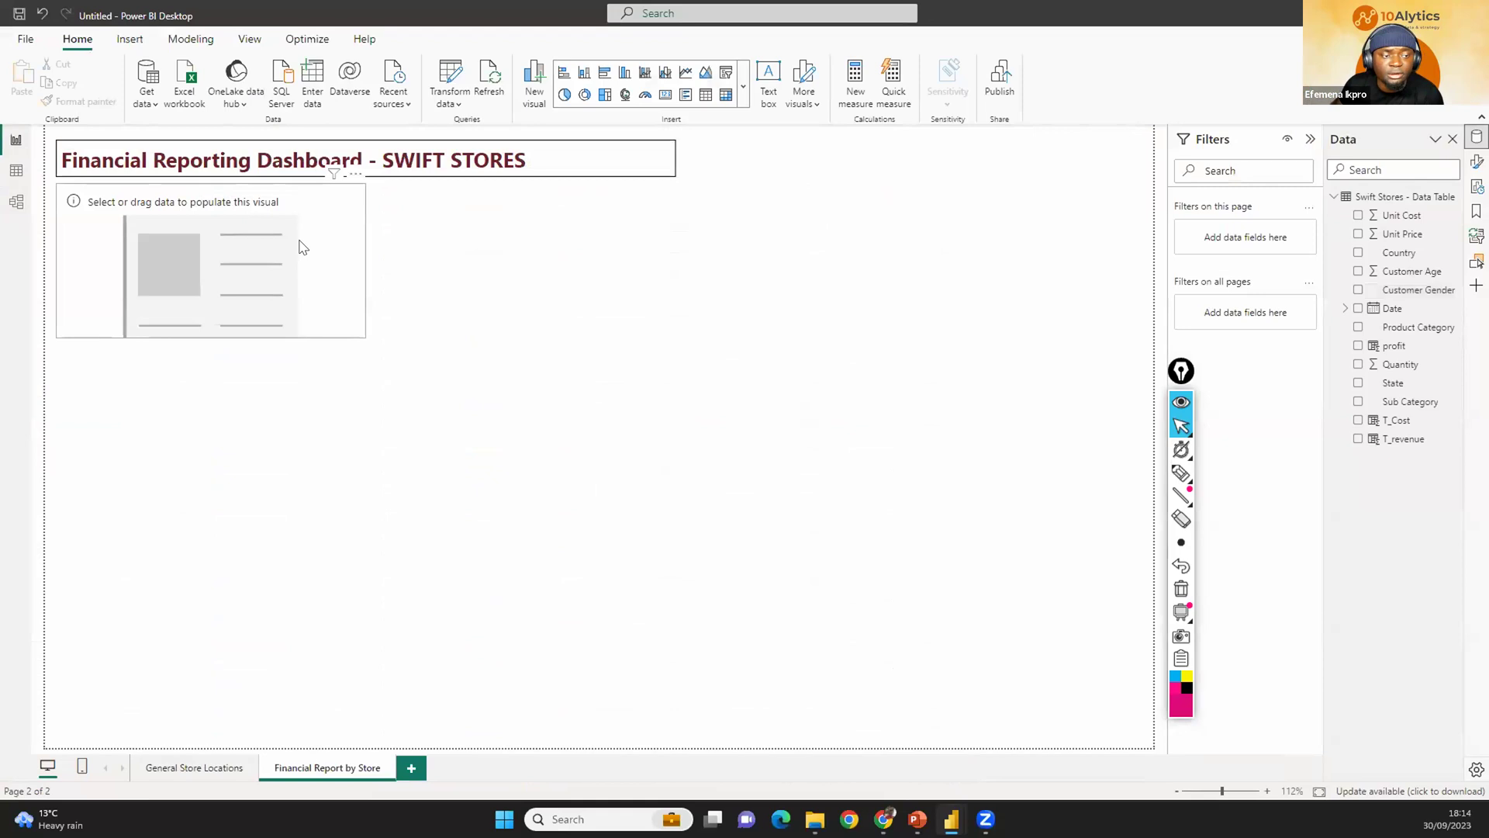
Start a new measure in the Swift Stores - Data Table and name it Total Transactions.
right_click(1374, 198)
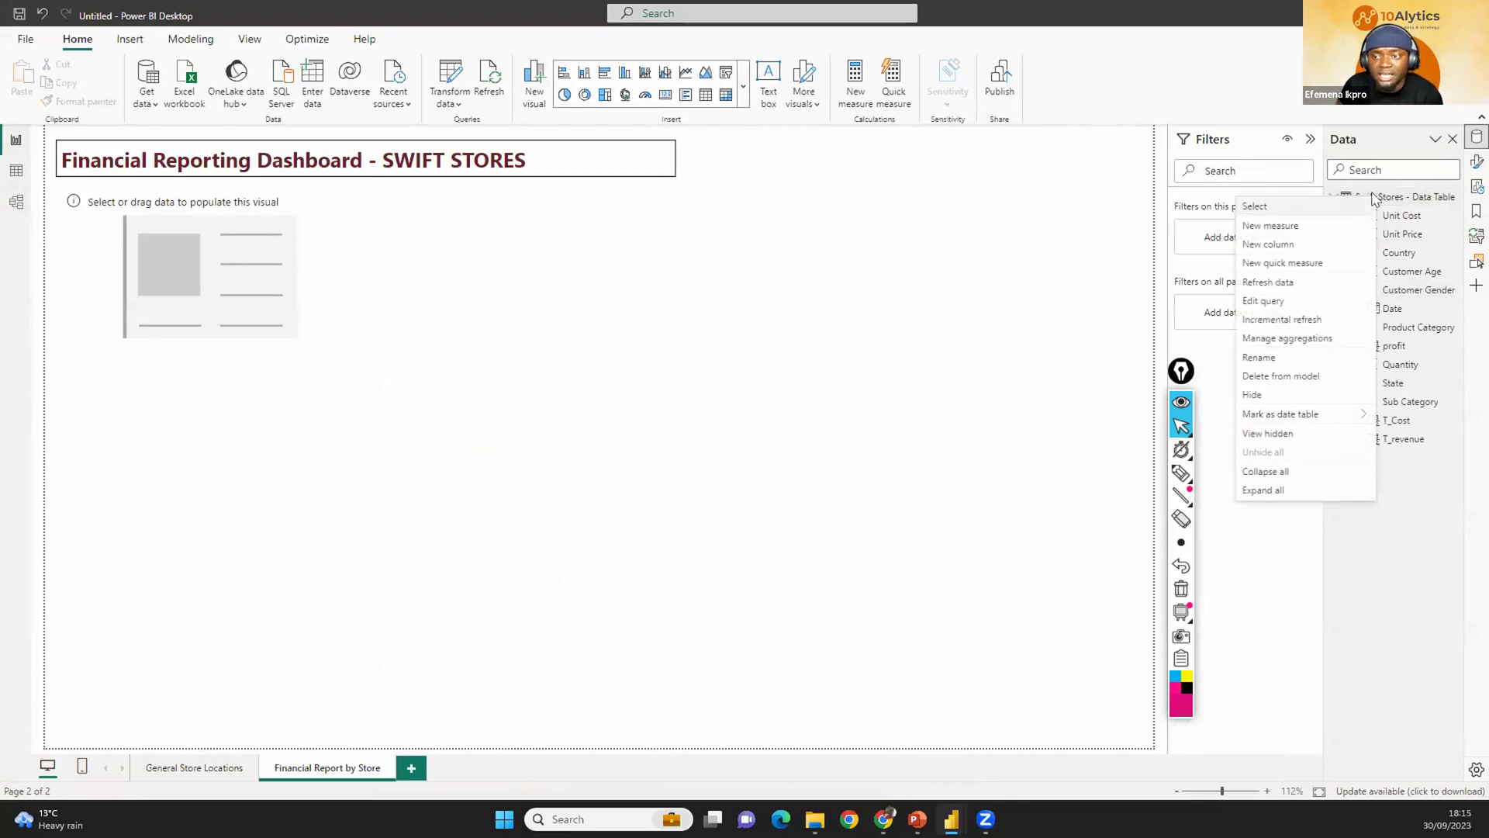
click(1289, 226)
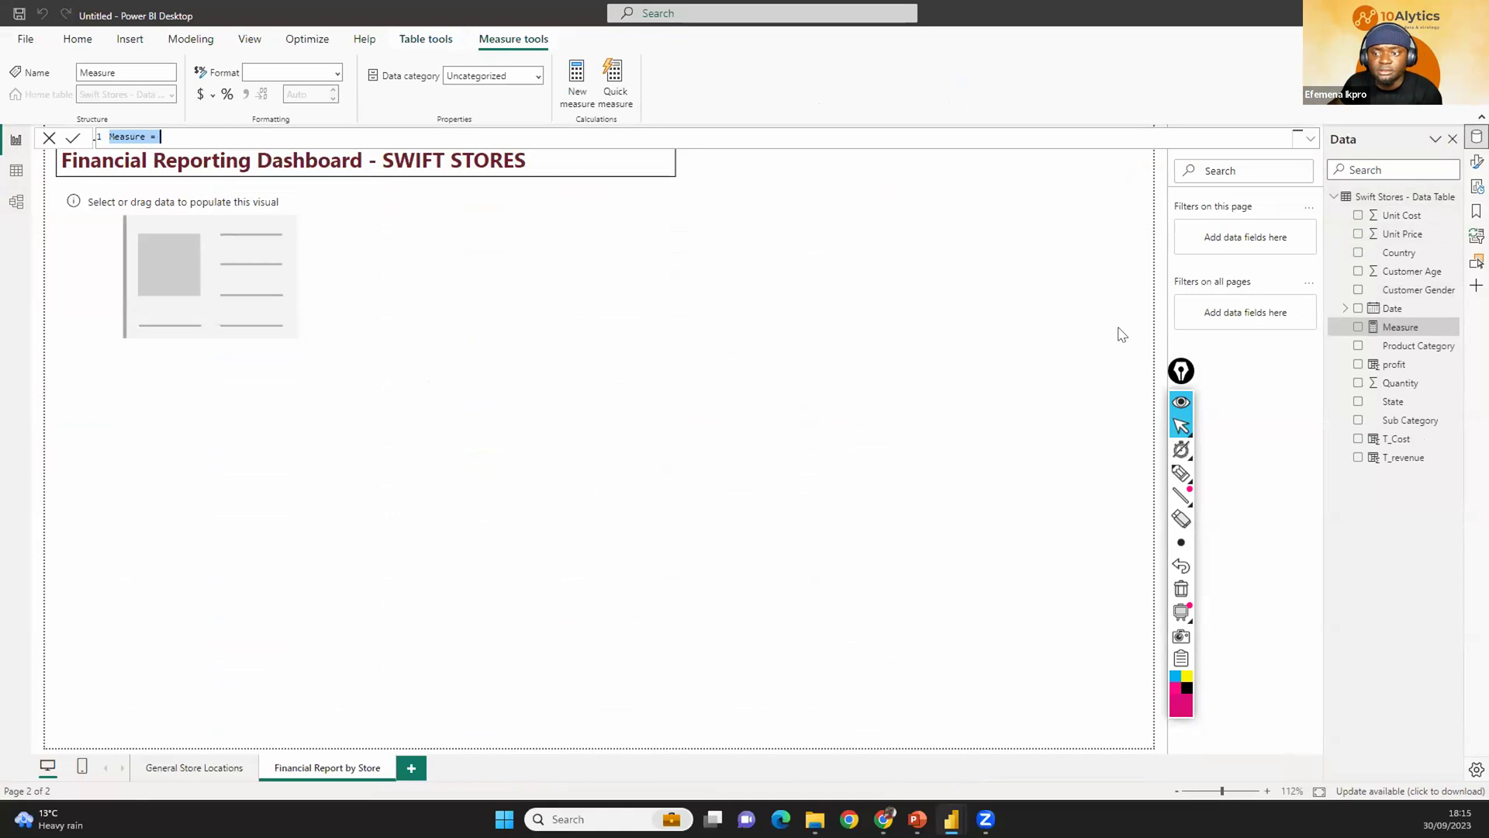
scroll(173, 135, up, 5)
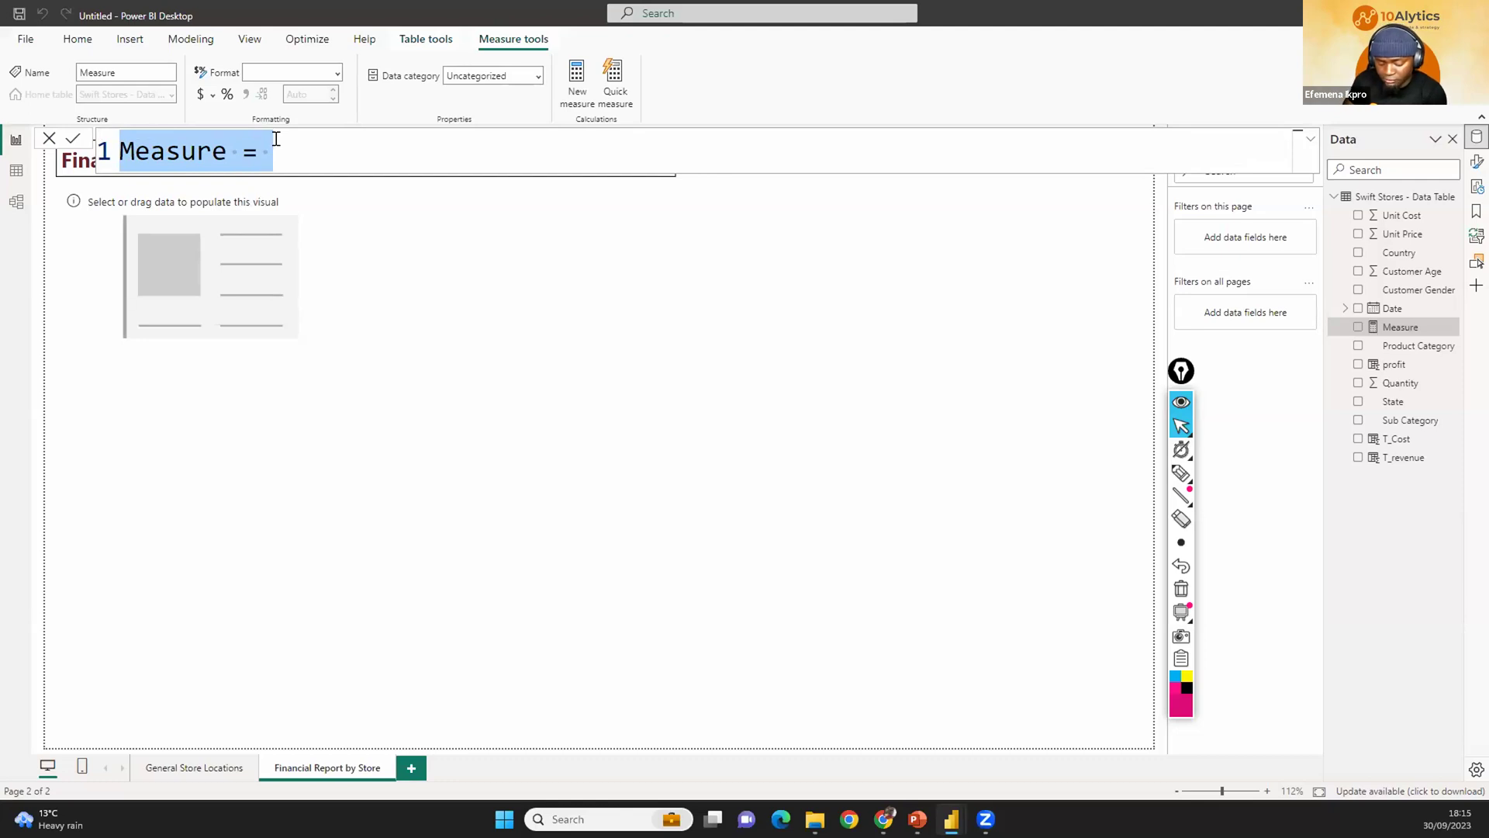
text(Total Transactions =)
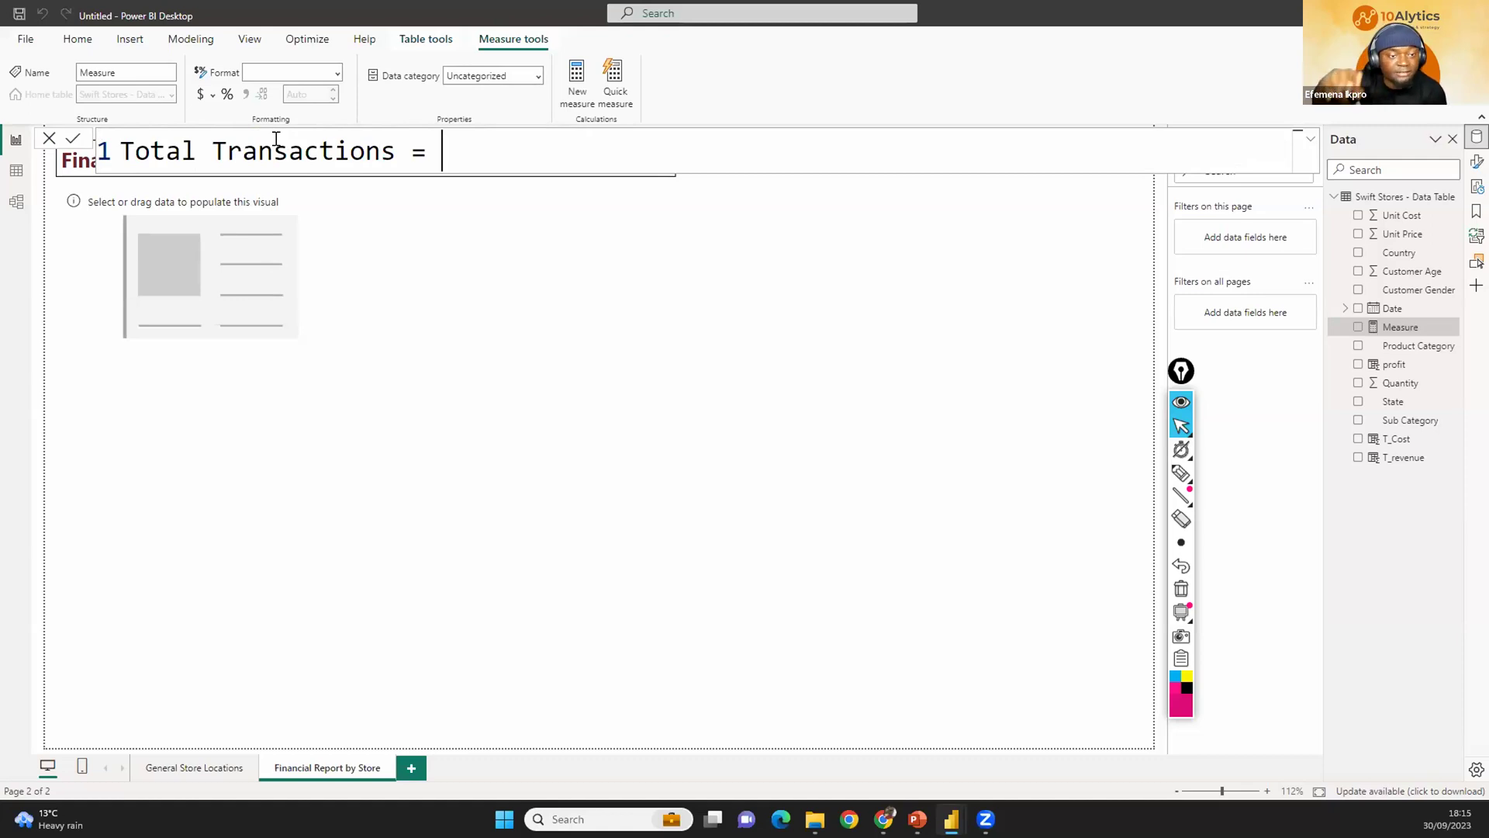
Define the Total Transactions measure as COUNTROWS('Swift Stores - Data Table') and commit the formula.
text(count)
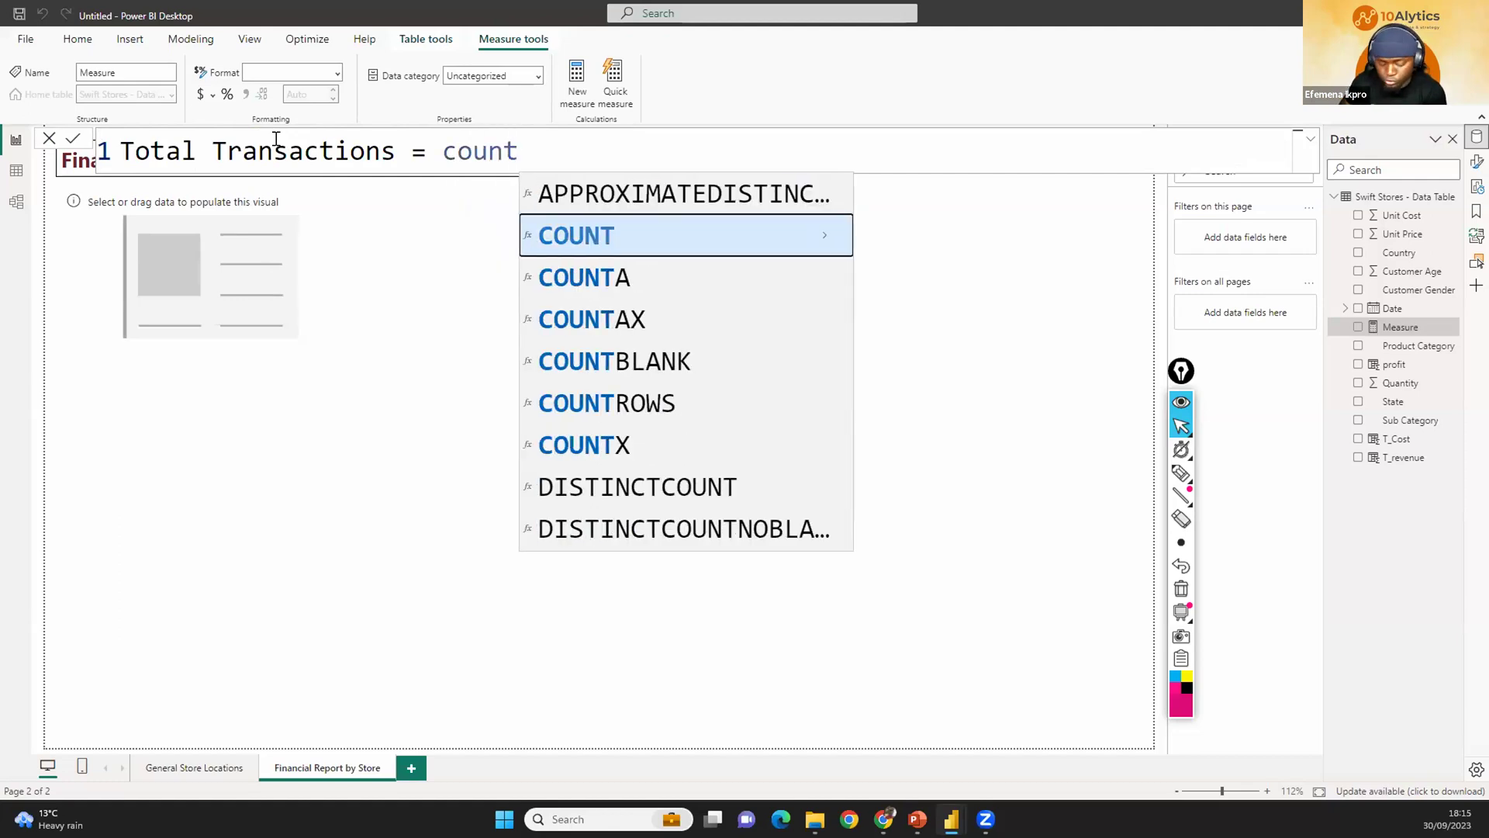
text(rows)
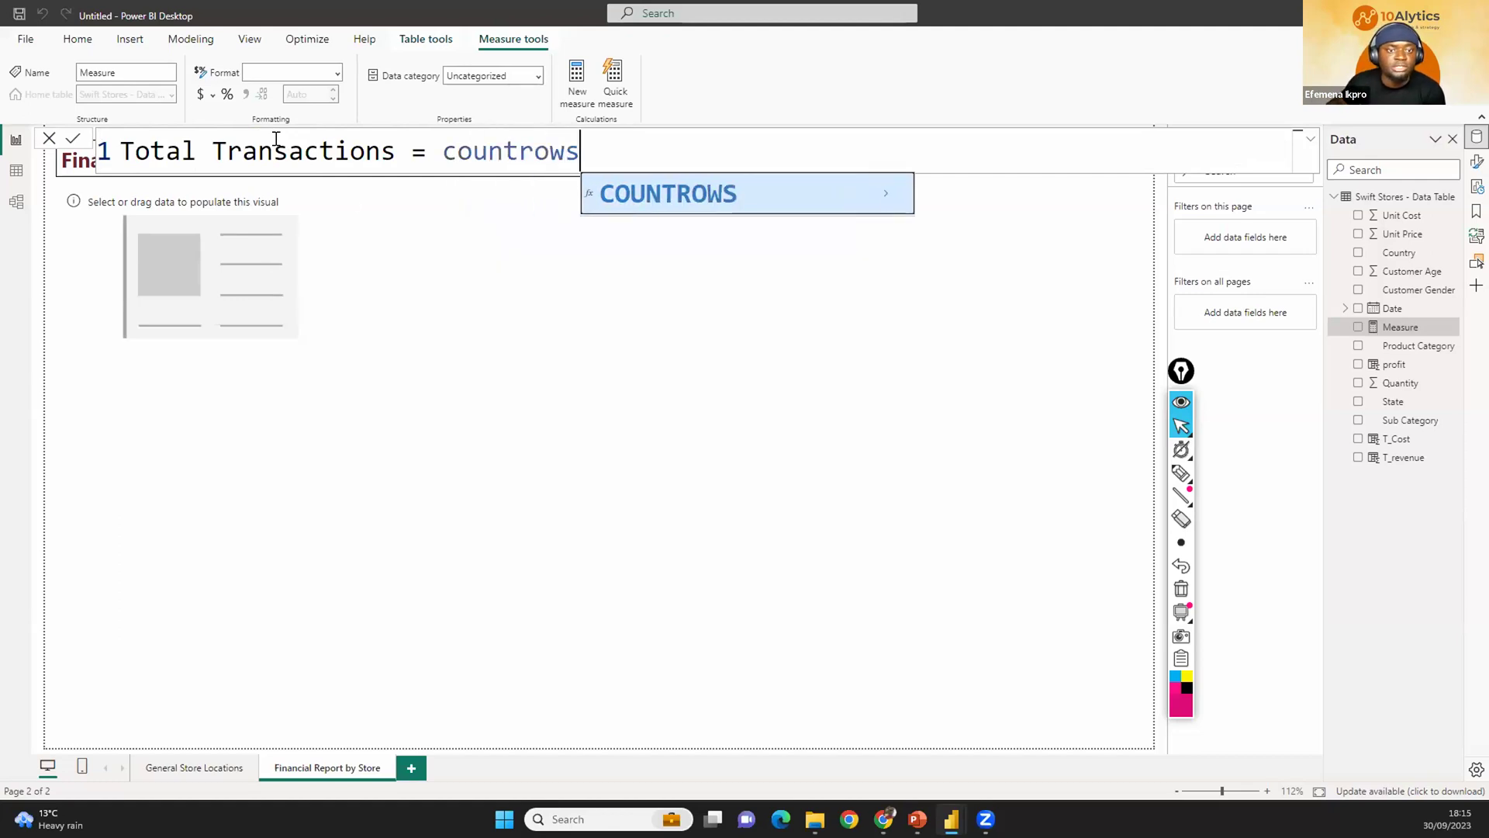
click(659, 195)
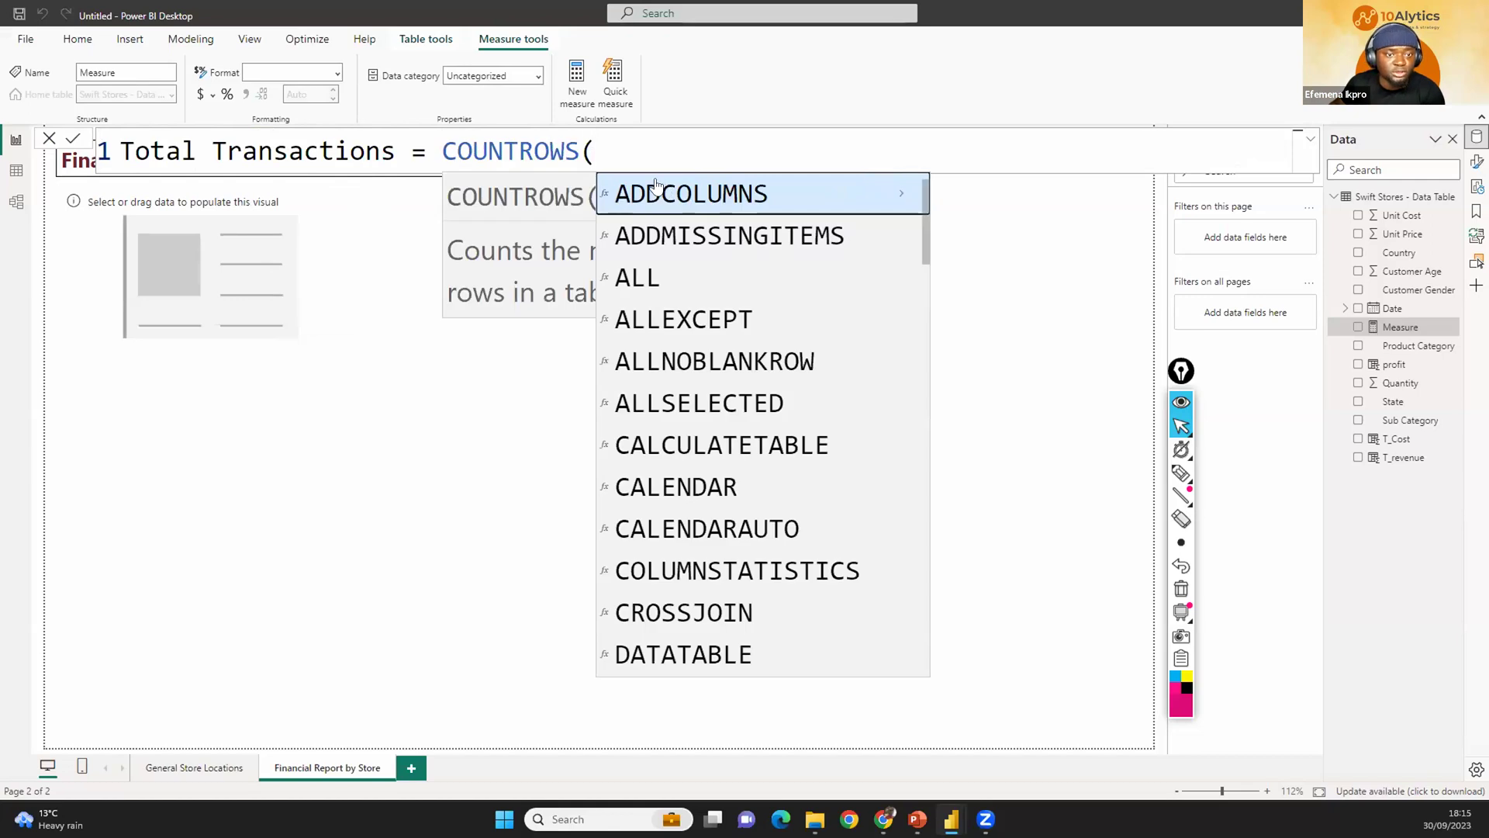
scroll(655, 185, down, 2)
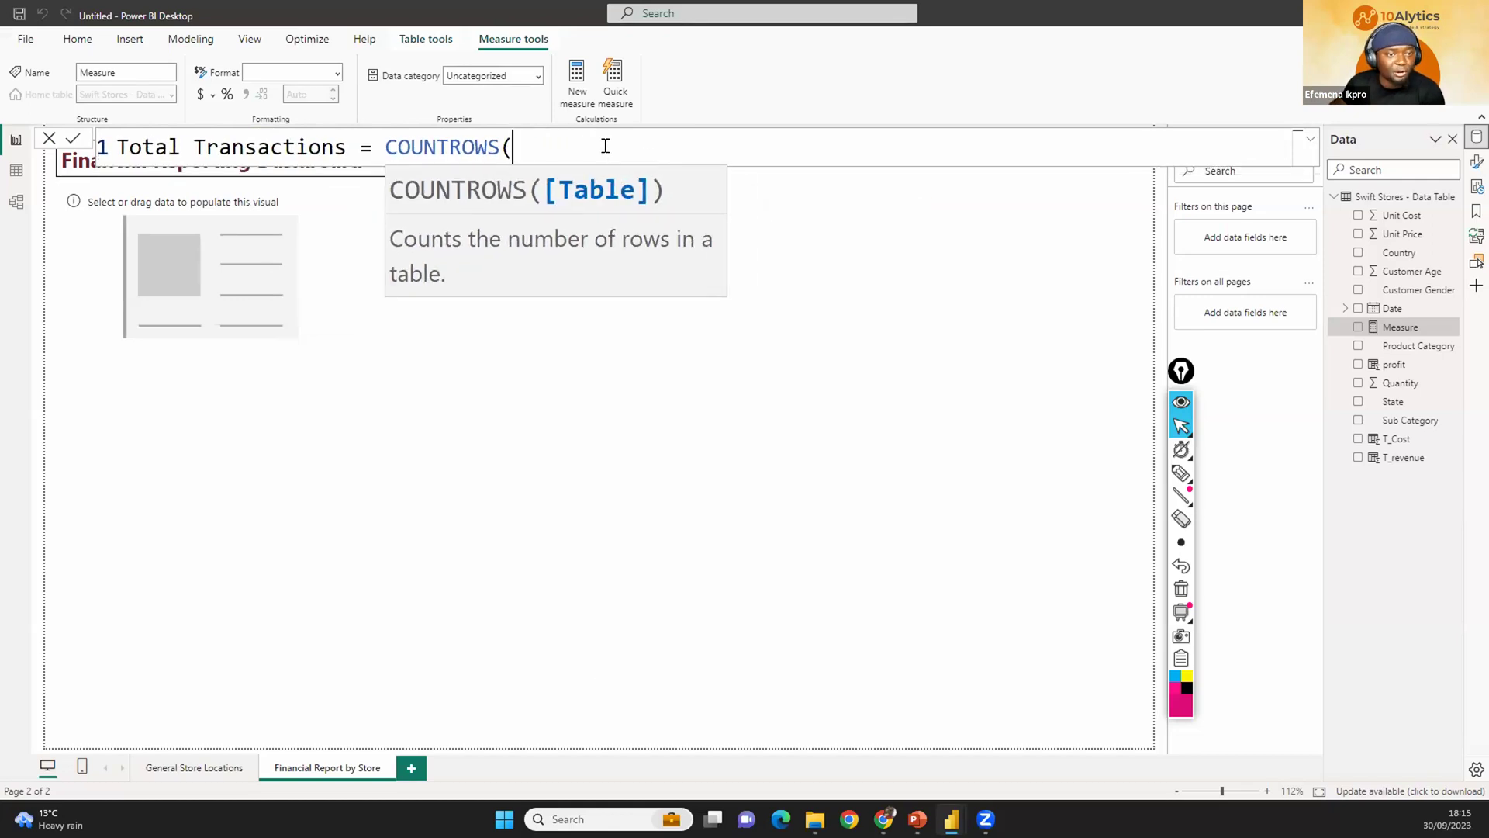
text(sw)
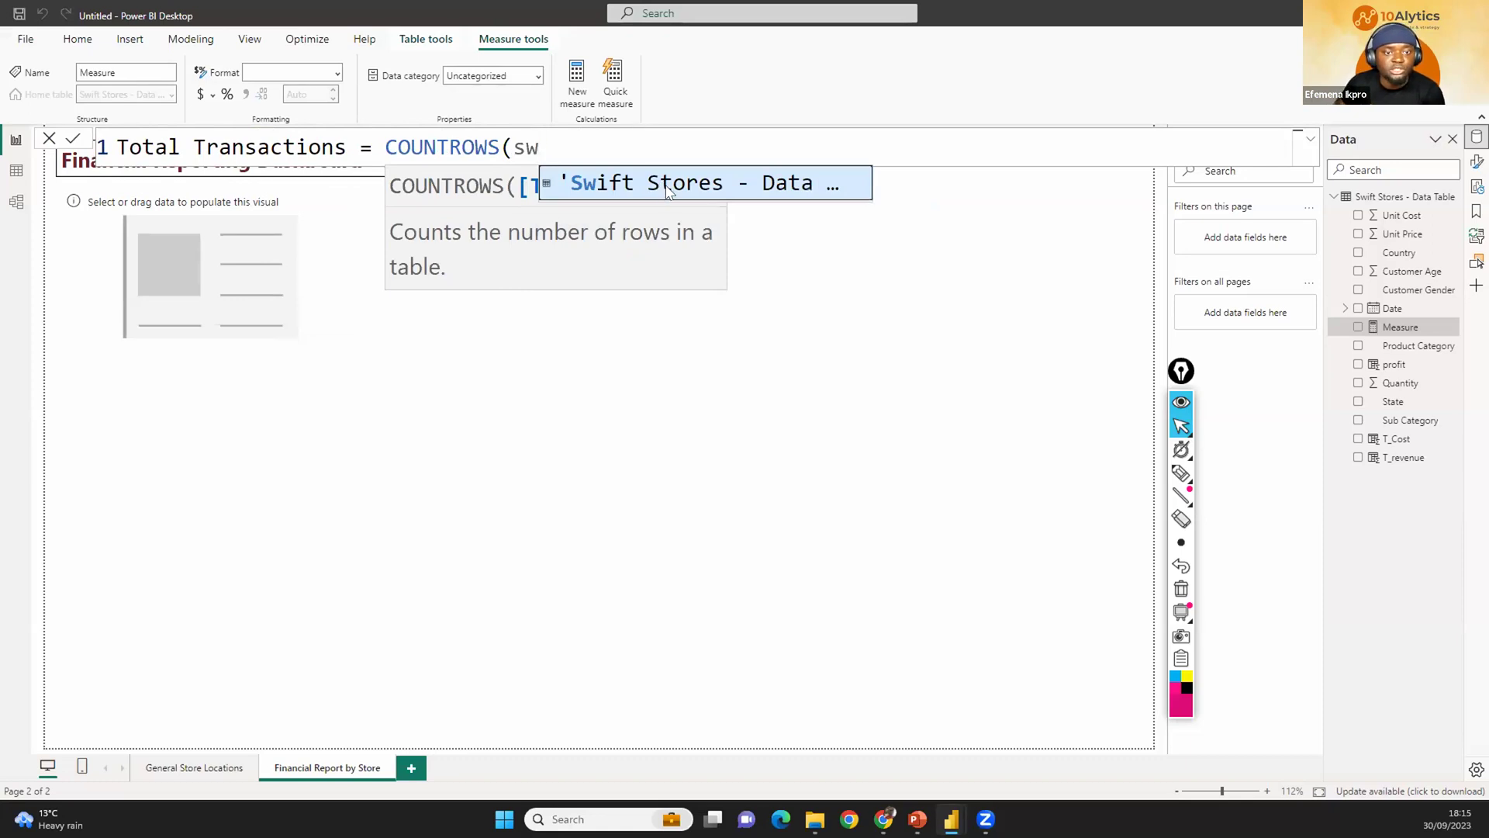
click(665, 192)
text())
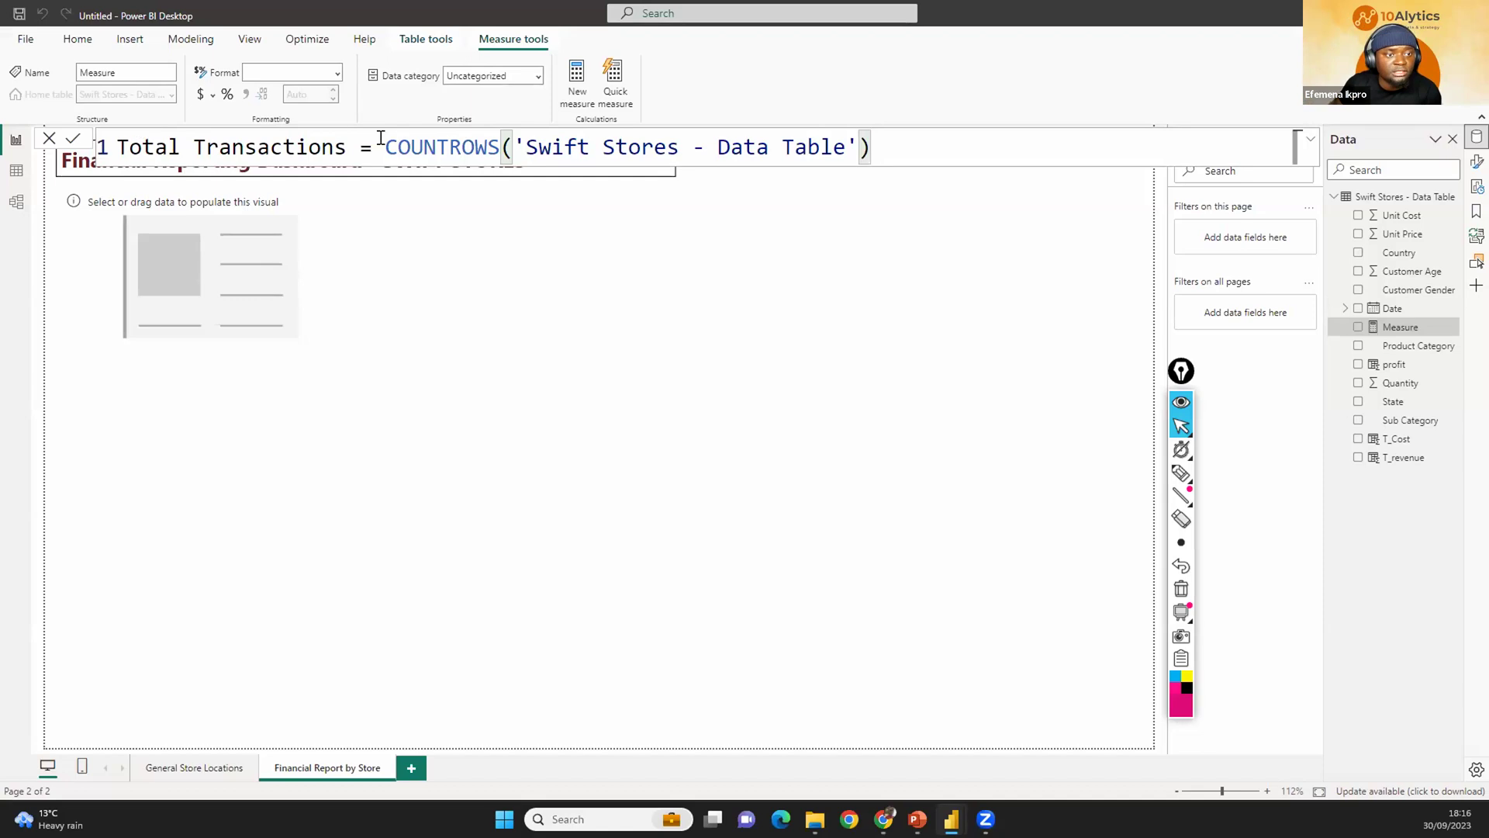
drag(359, 147, 117, 146)
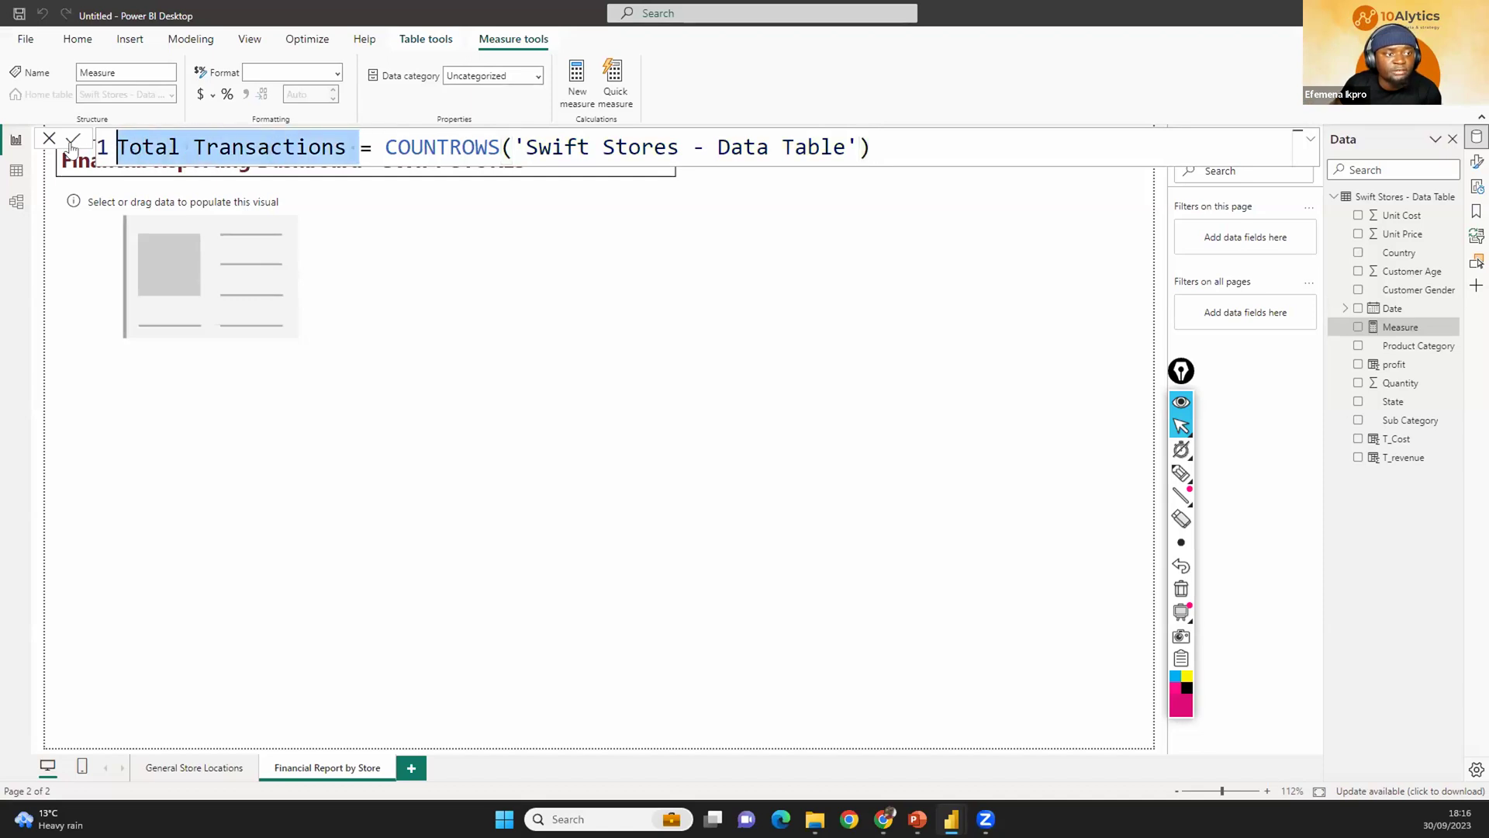
click(308, 146)
key(Return)
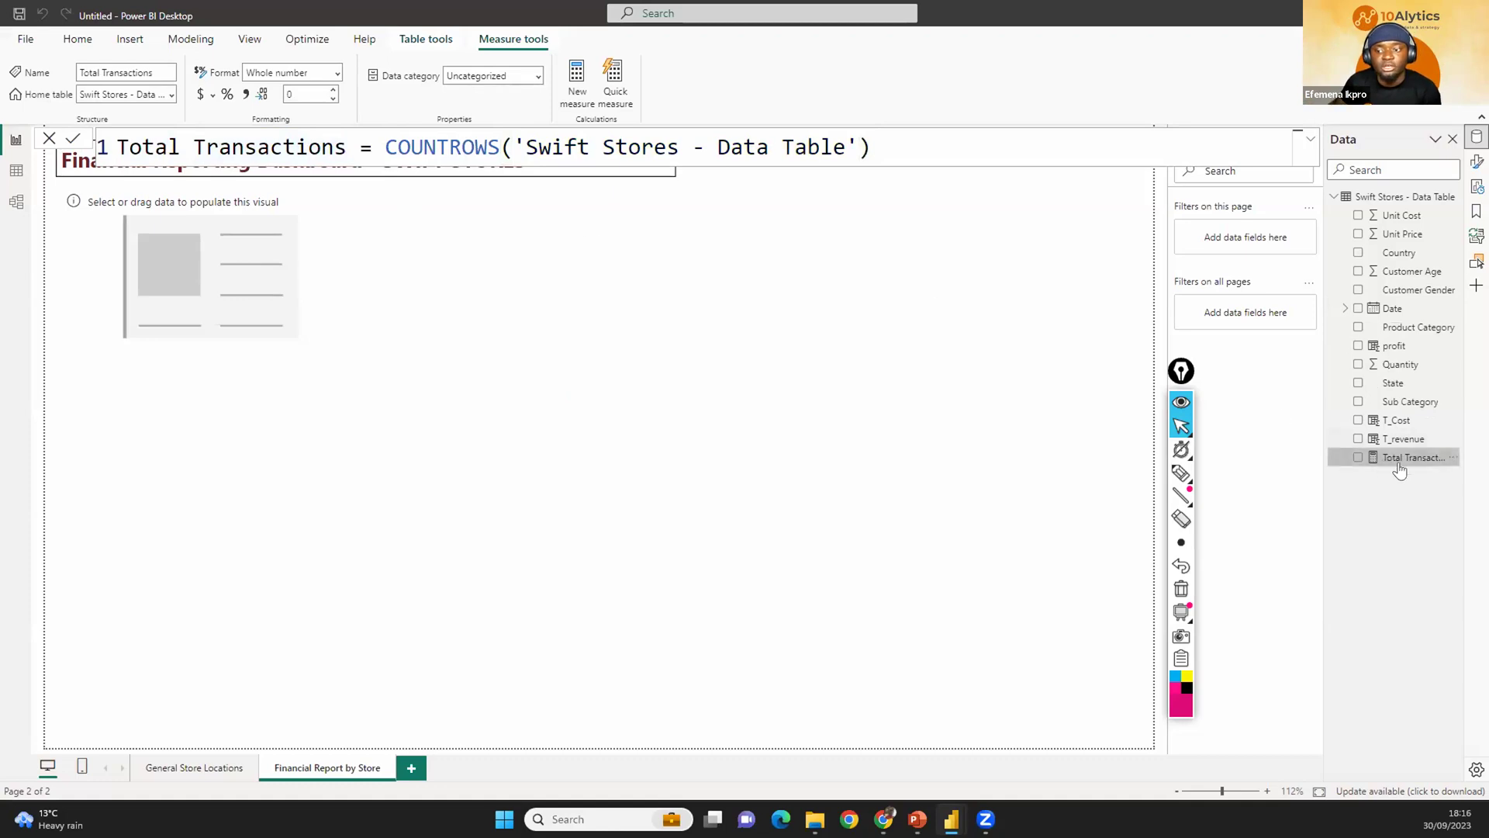
Widen the Data pane so the full measure name fits, and collapse the formula bar and the Filters pane.
drag(1316, 366, 1261, 366)
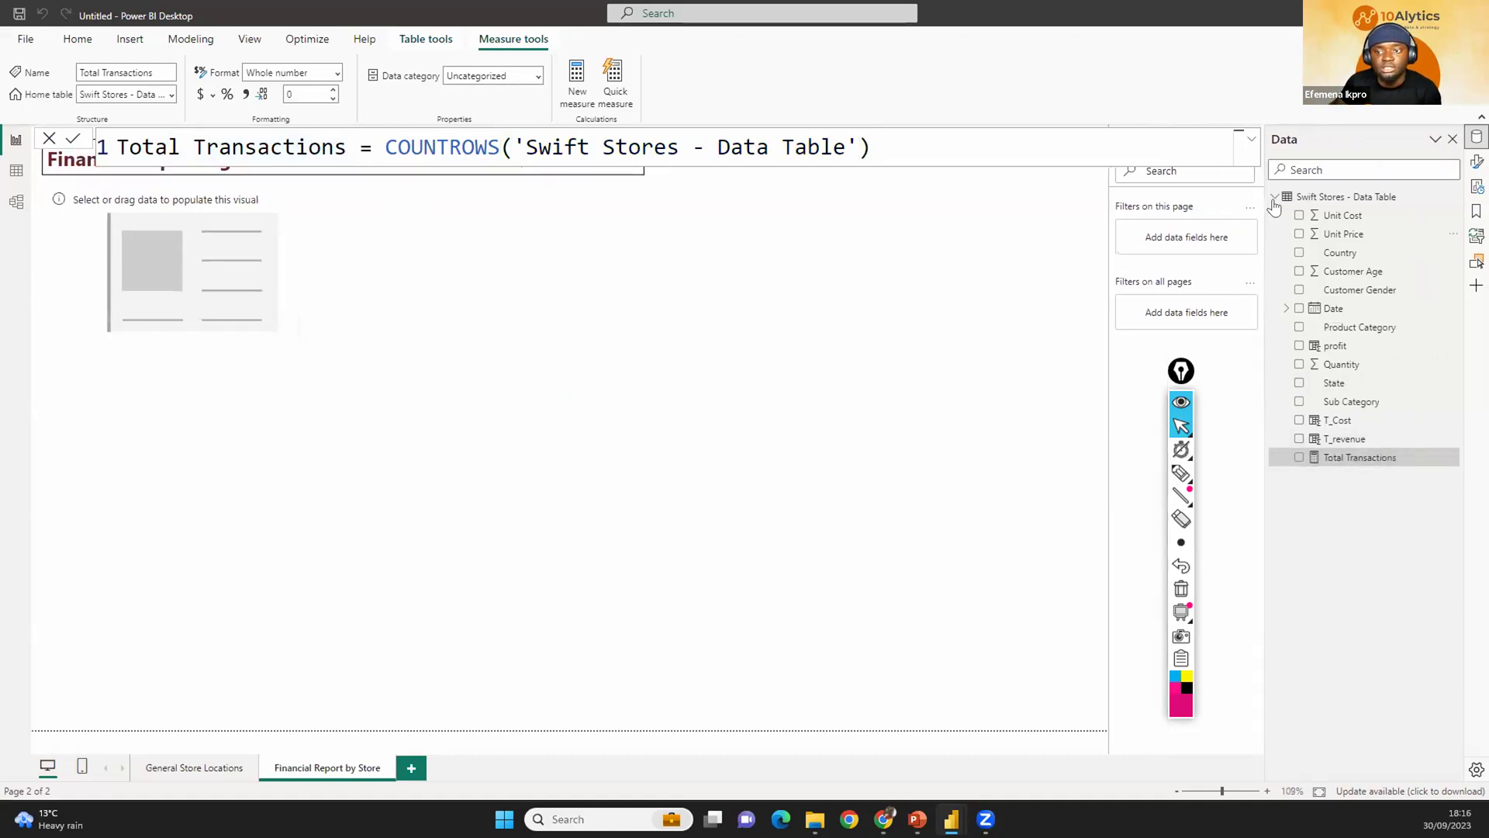
click(1248, 146)
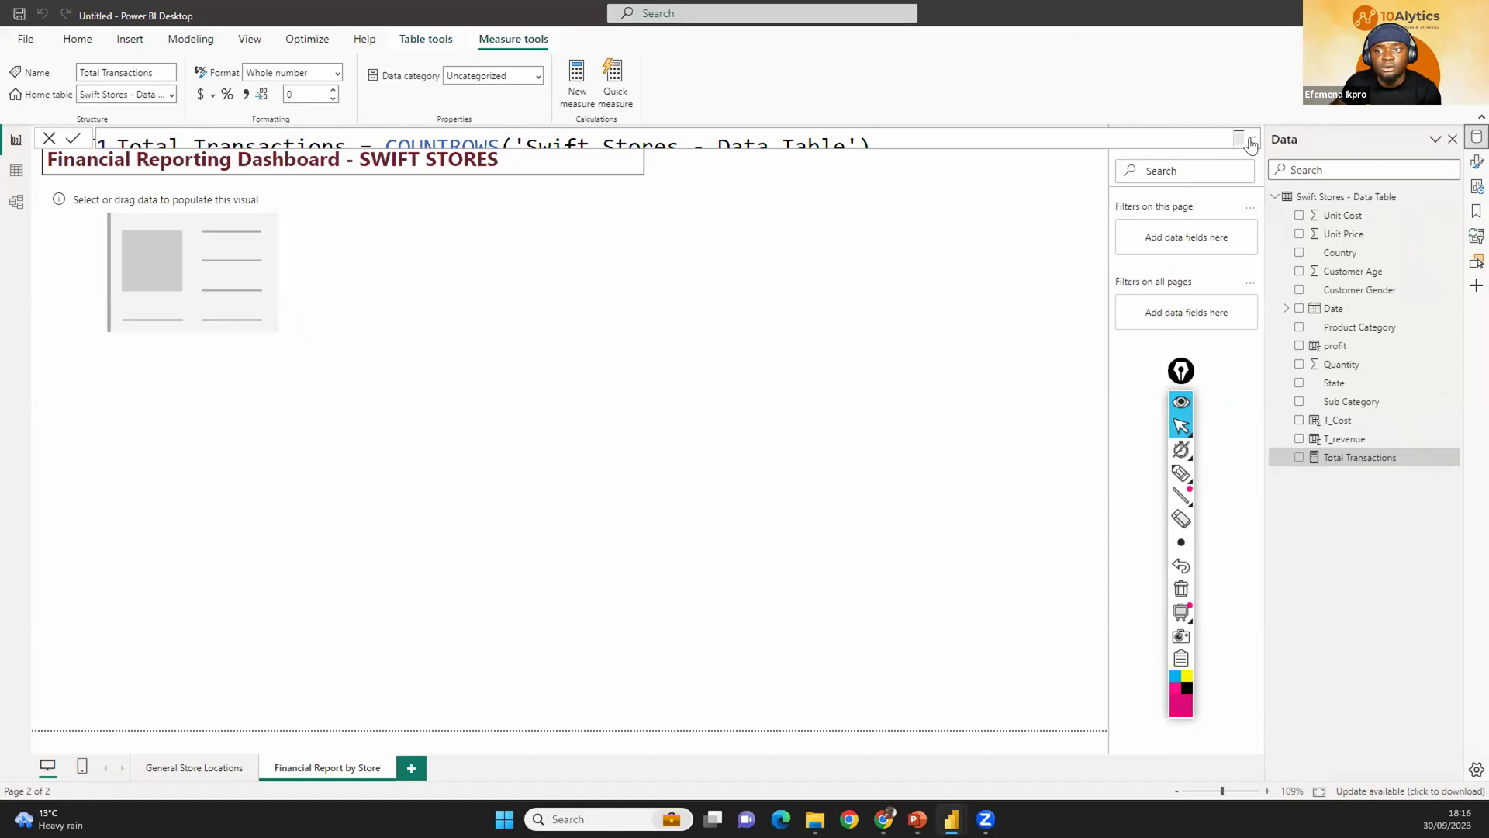
click(1219, 173)
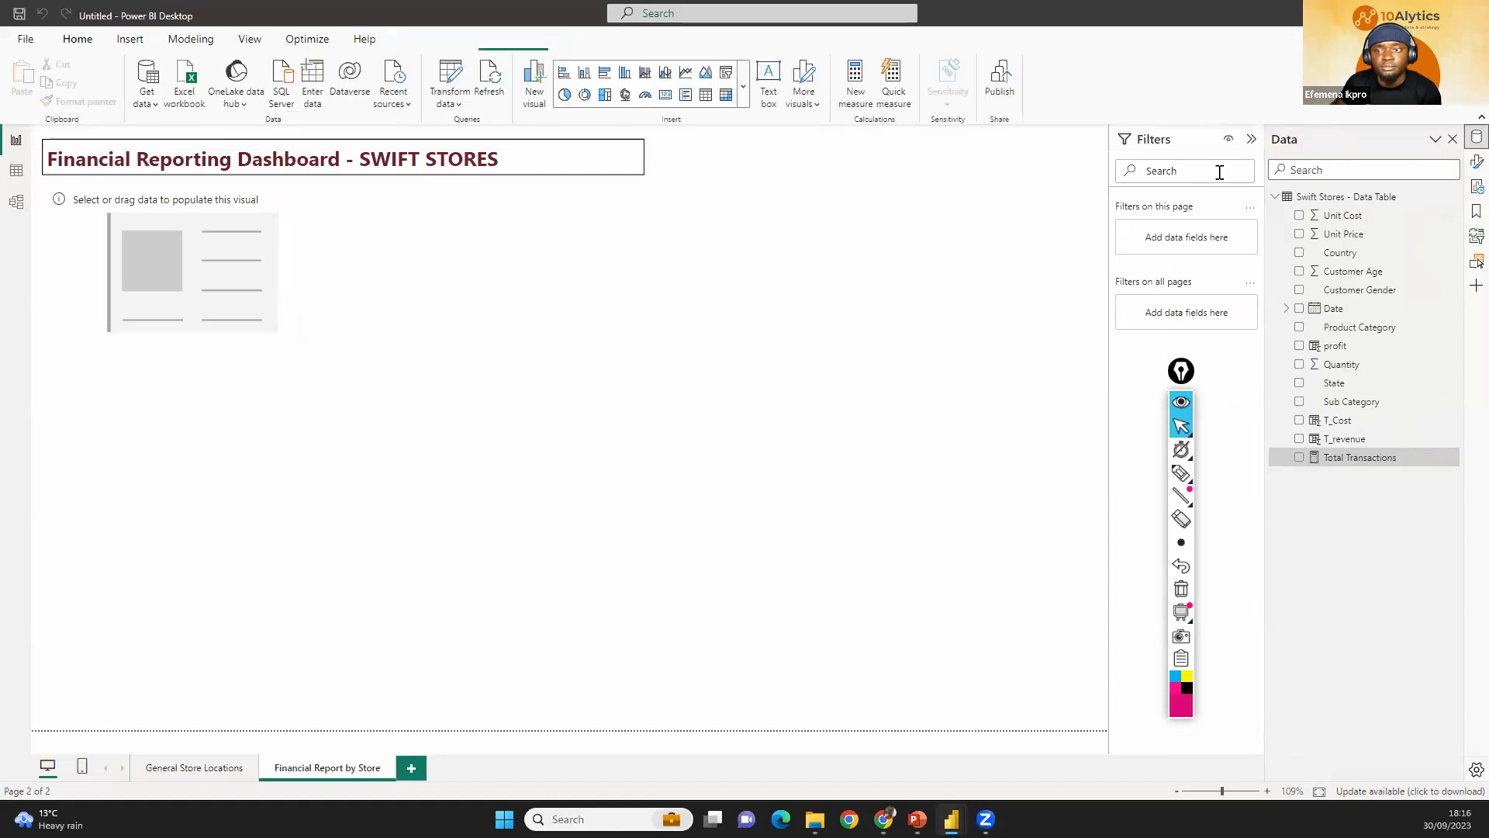
click(1251, 141)
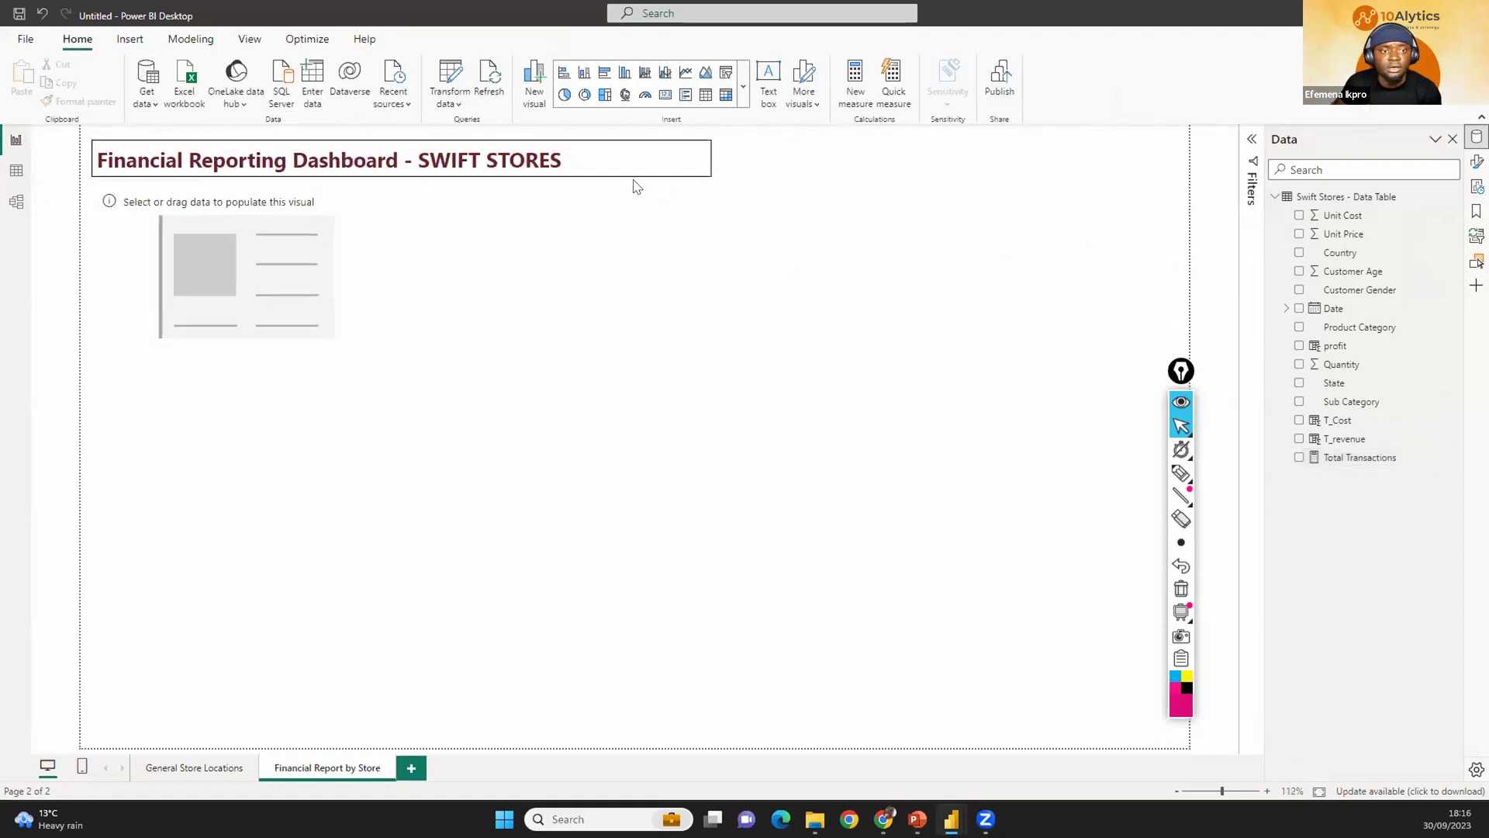
Review the formula of the Total Transactions measure and return to the report canvas.
click(1337, 462)
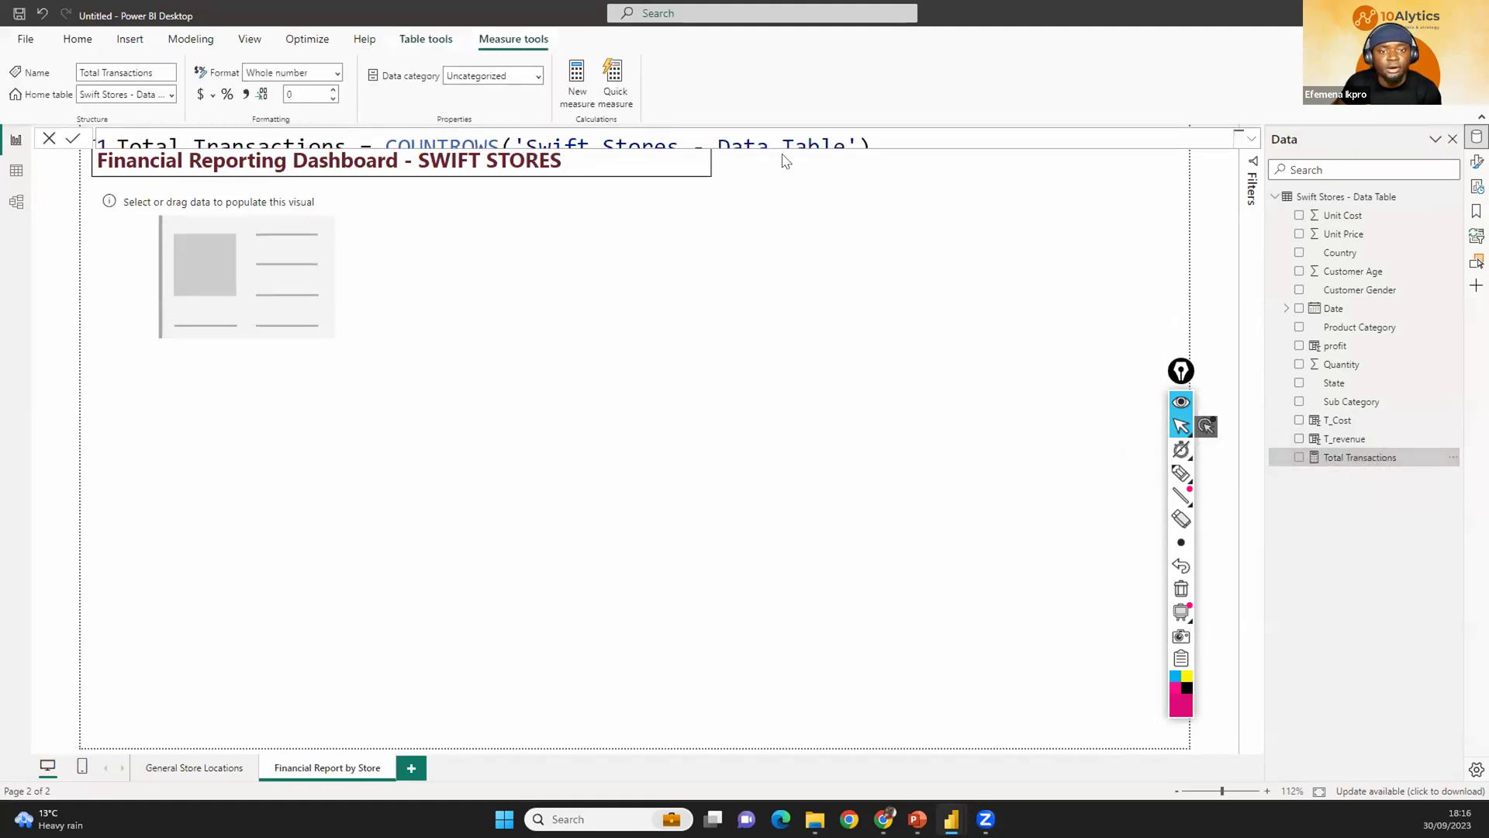
click(1251, 139)
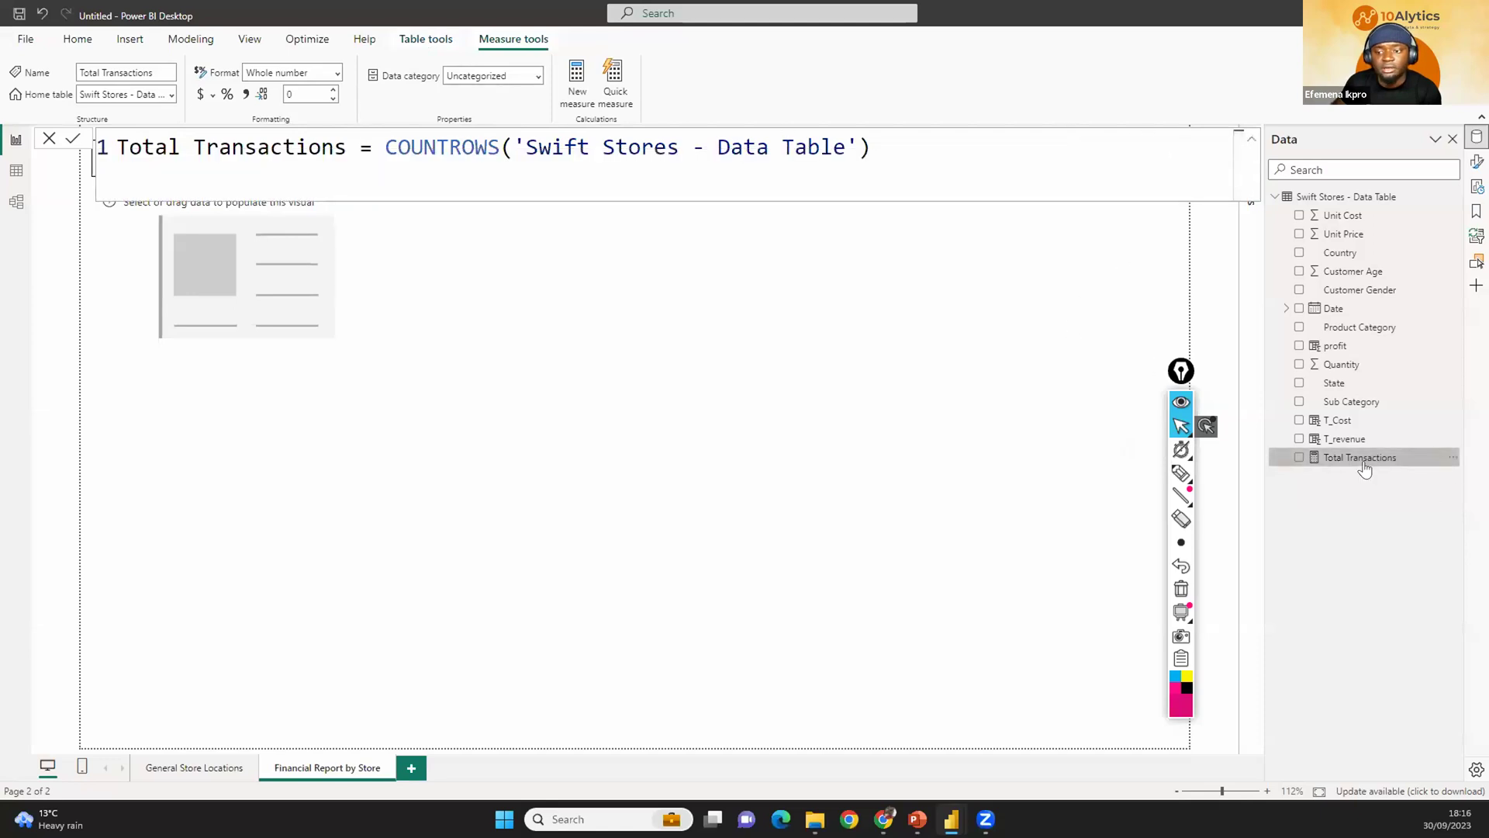
click(593, 405)
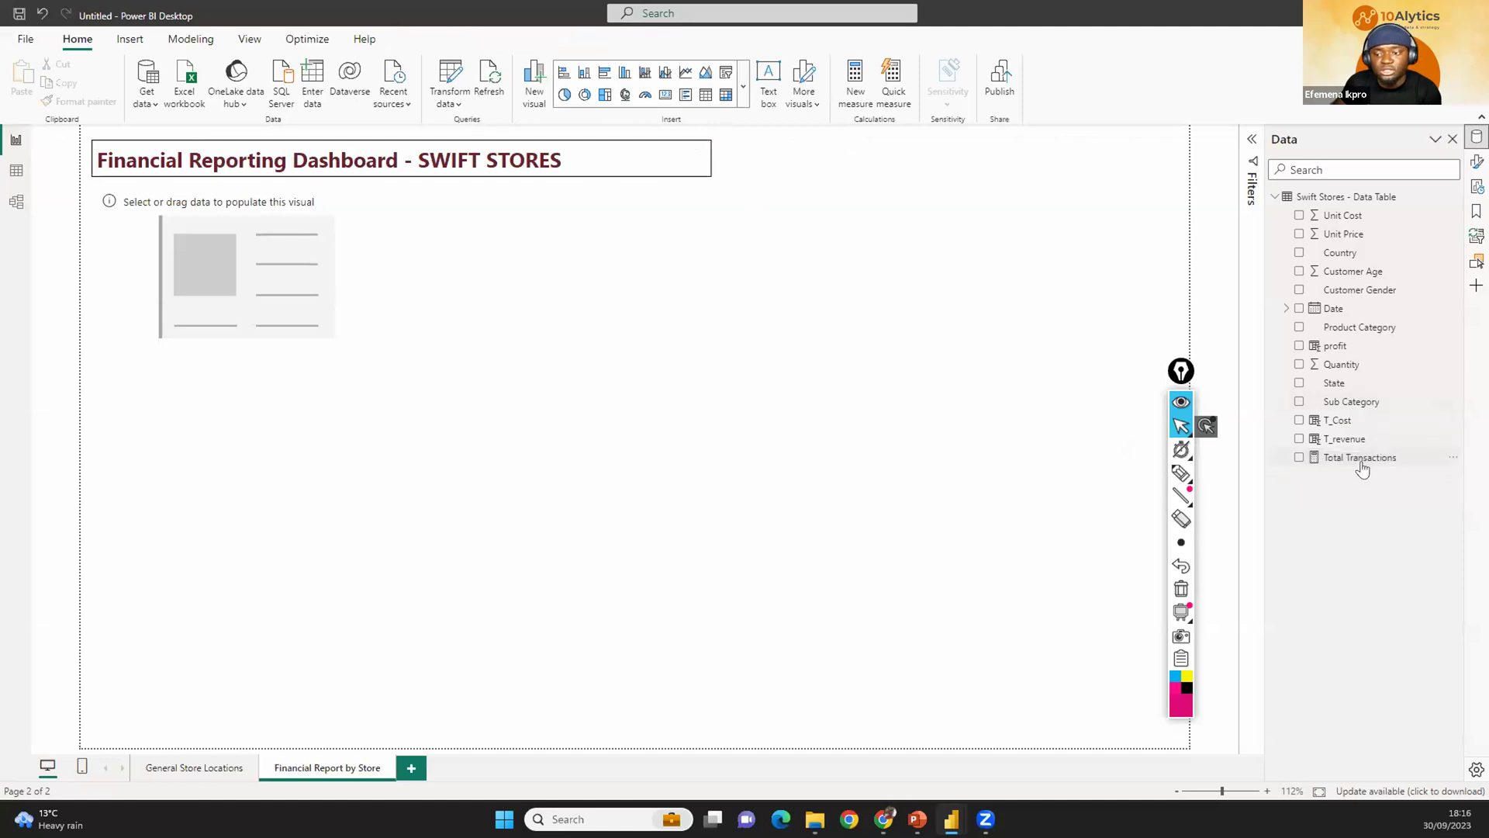
Bring the Total Transactions measure onto the canvas of the Financial Report by Store page.
drag(1359, 459, 561, 533)
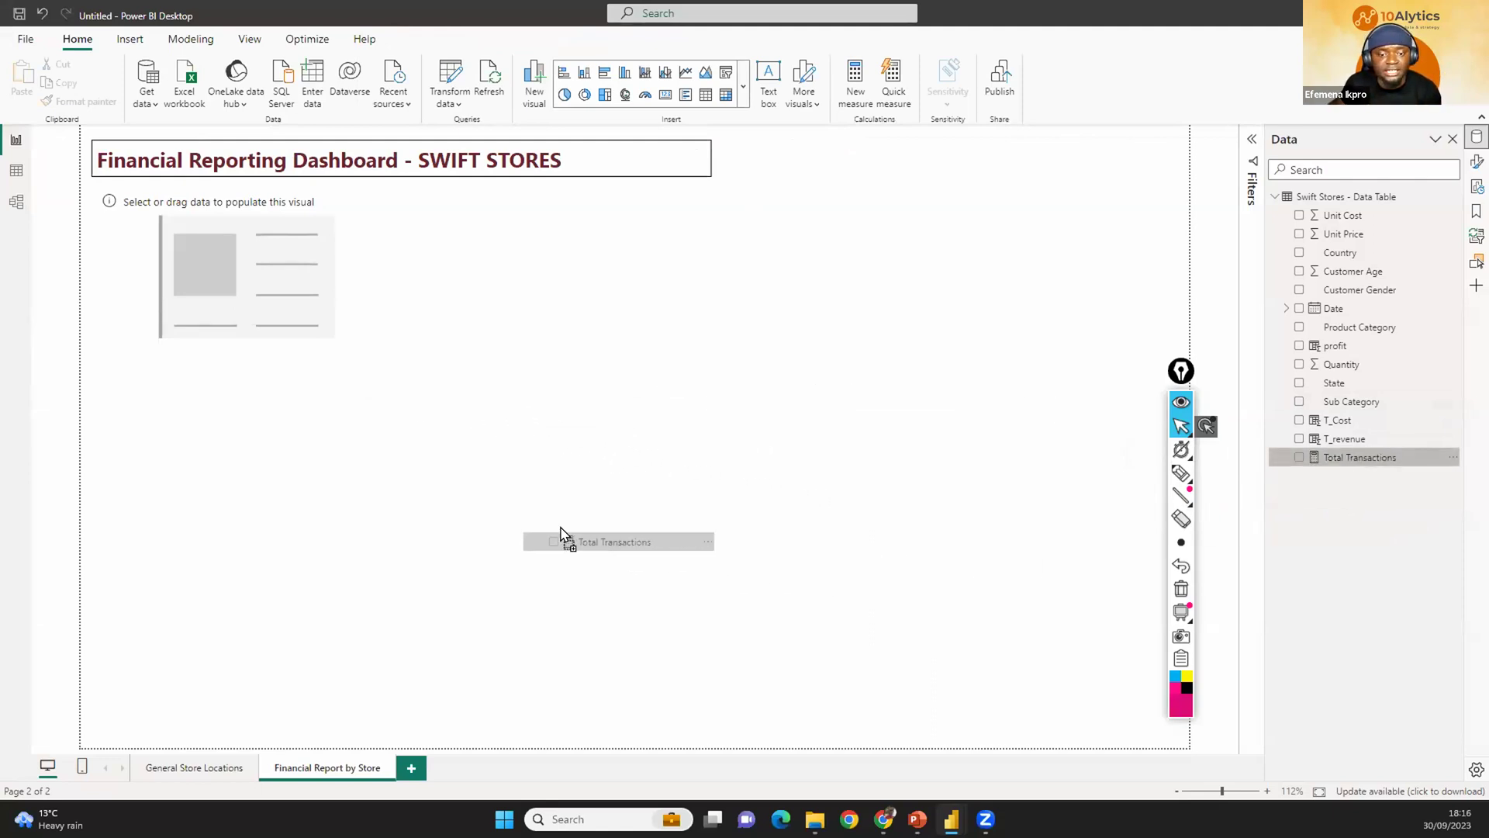